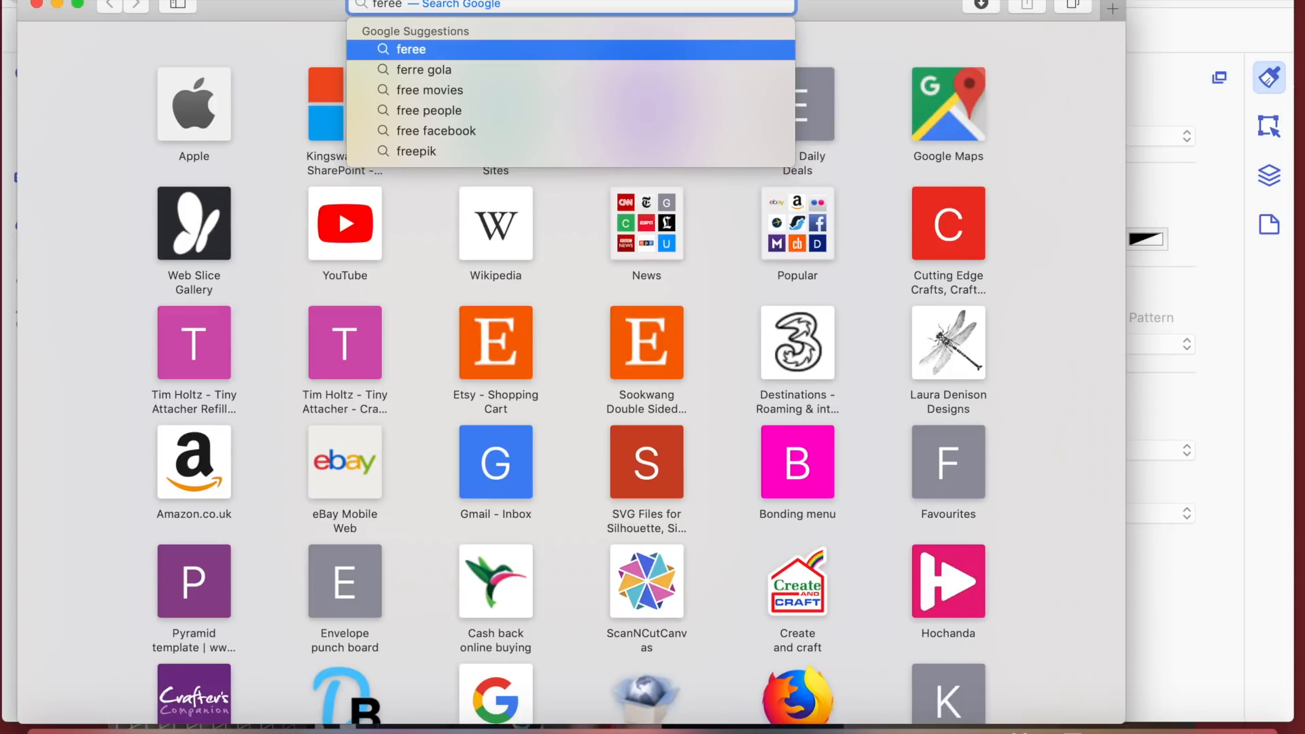
Step: Open the Free Stencil Gallery website
{"action": "key", "text": "BackSpace"}
{"action": "key", "text": "BackSpace"}
{"action": "key", "text": "BackSpace"}
{"action": "key", "text": "BackSpace"}
{"action": "type", "text": "ree"}
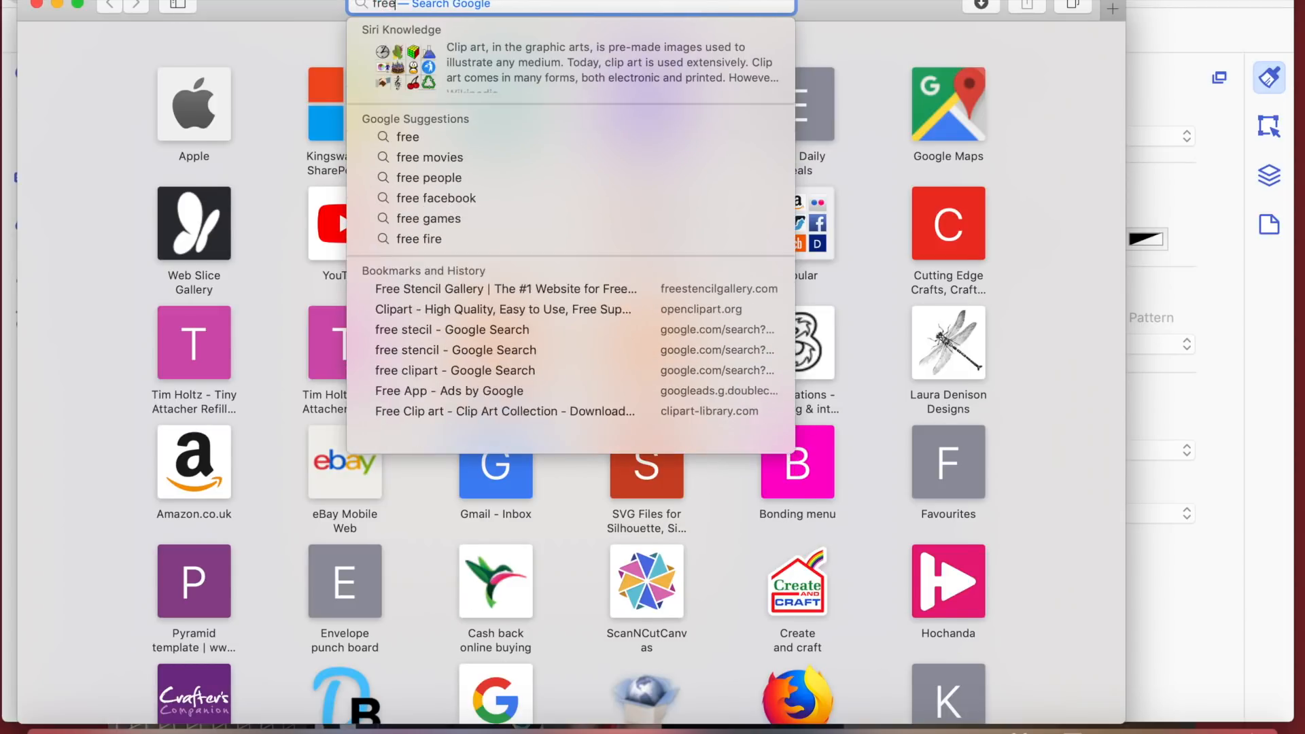
{"action": "key", "text": "BackSpace"}
{"action": "key", "text": "BackSpace"}
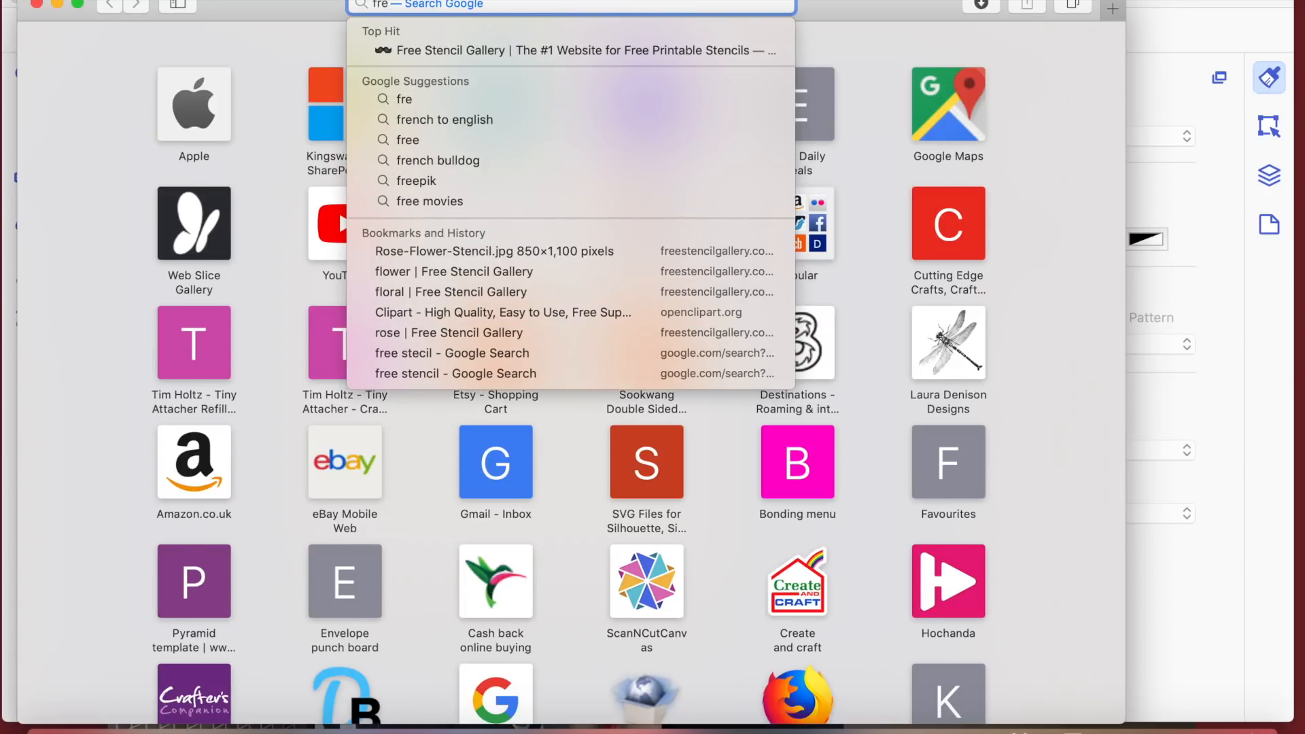
{"action": "left_click", "coordinate": [545, 47]}
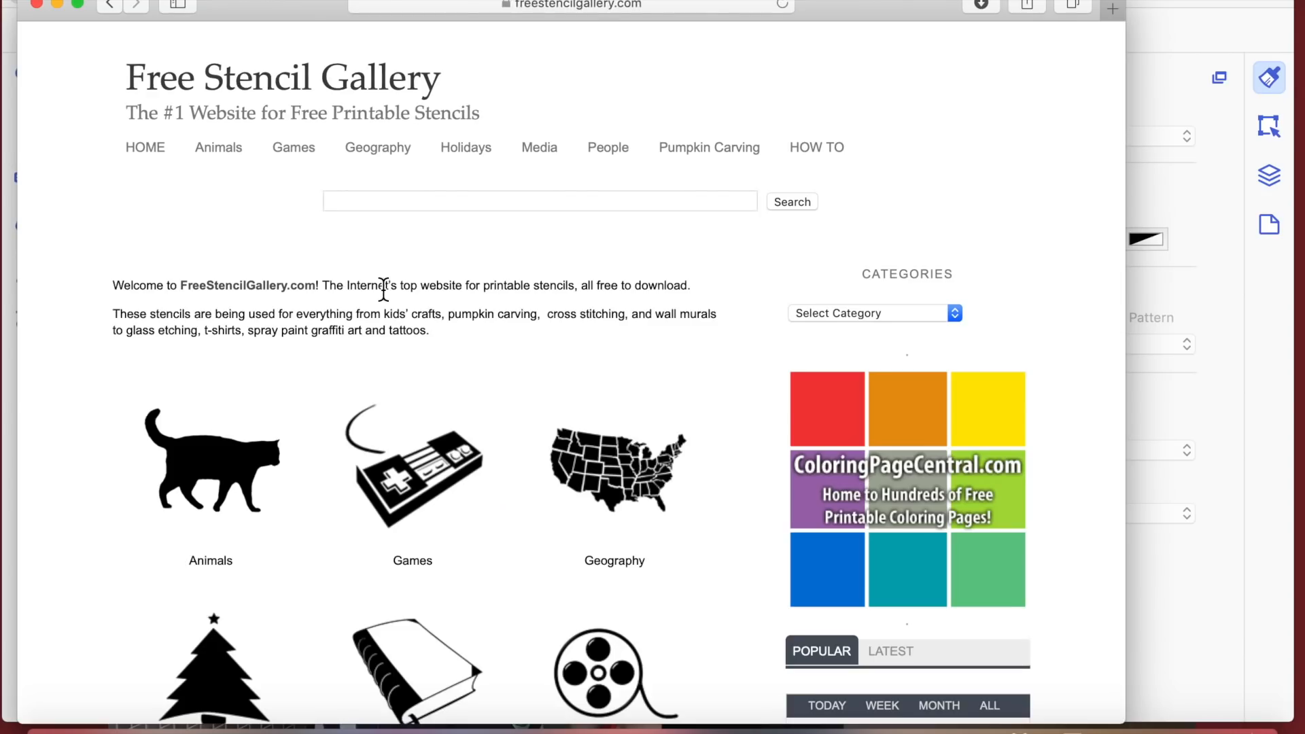
Step: Search the stencil gallery for "flowers"
{"action": "left_click", "coordinate": [343, 202]}
{"action": "type", "text": "flowers"}
{"action": "key", "text": "Return"}
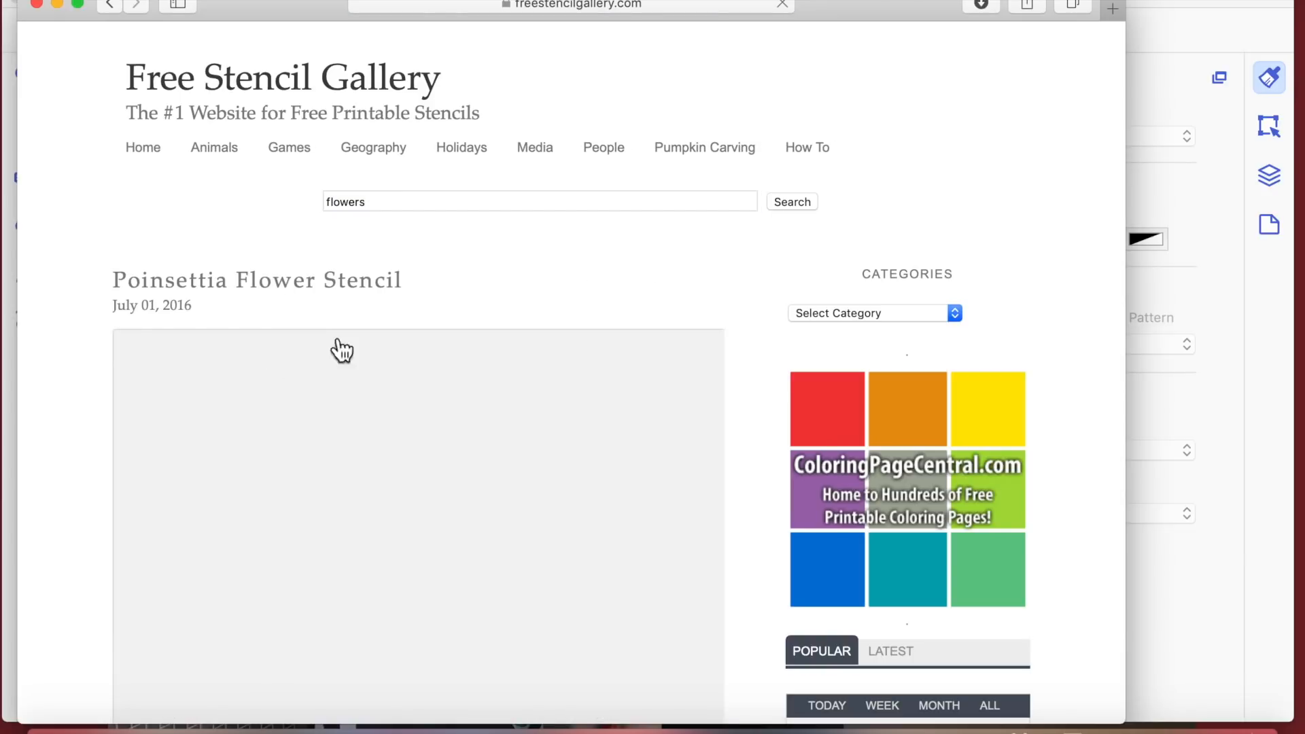
Step: Look through the flower stencils, from the rose past the cherry blossom to the plumeria, and return to the Rose Flower Stencil
{"action": "scroll", "coordinate": [342, 351], "scroll_direction": "down", "scroll_amount": 5}
{"action": "scroll", "coordinate": [342, 351], "scroll_direction": "down", "scroll_amount": 15}
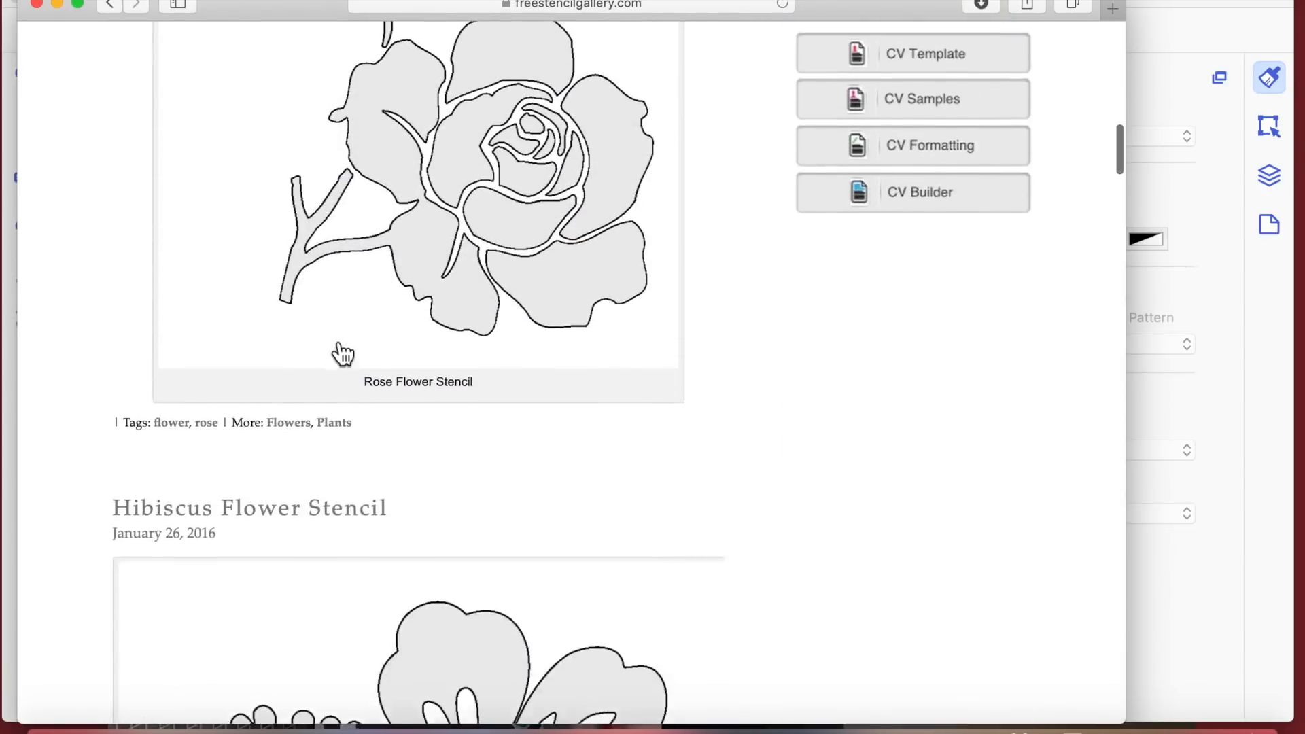
{"action": "scroll", "coordinate": [342, 353], "scroll_direction": "up", "scroll_amount": 4}
{"action": "scroll", "coordinate": [577, 252], "scroll_direction": "down", "scroll_amount": 18}
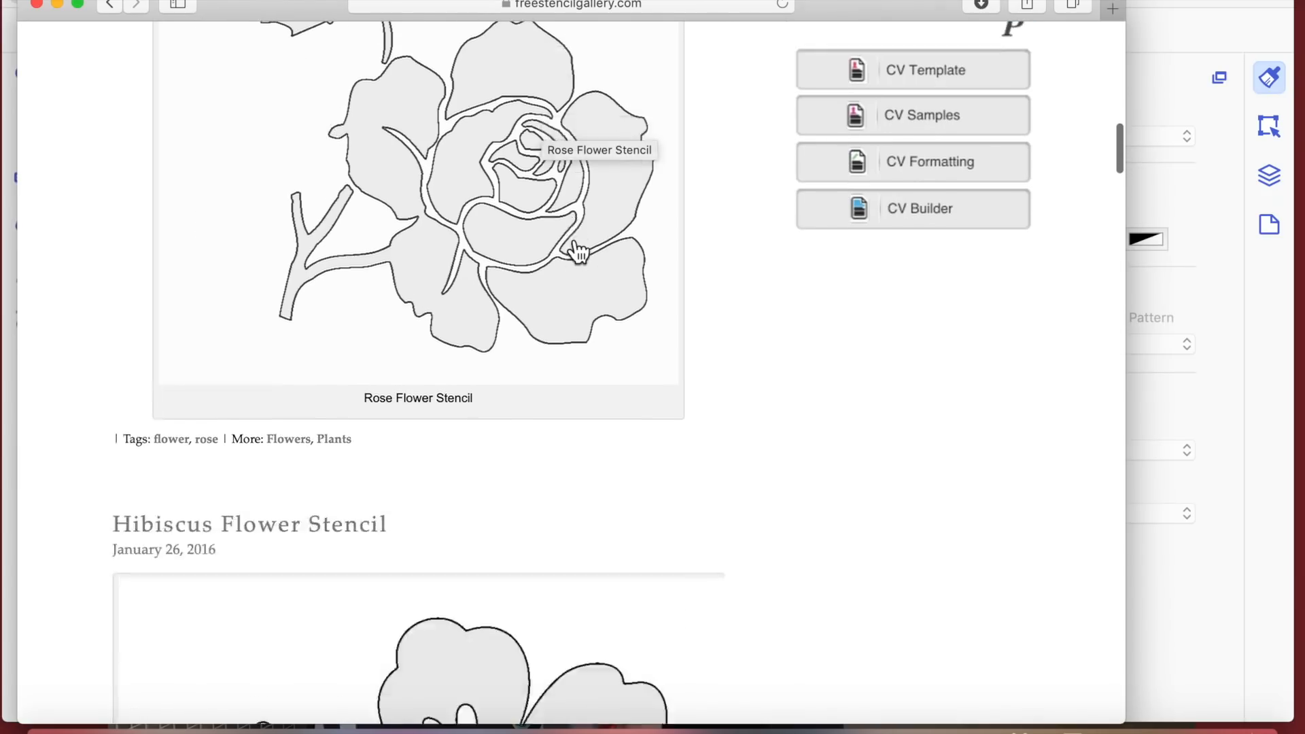
{"action": "scroll", "coordinate": [577, 252], "scroll_direction": "down", "scroll_amount": 17}
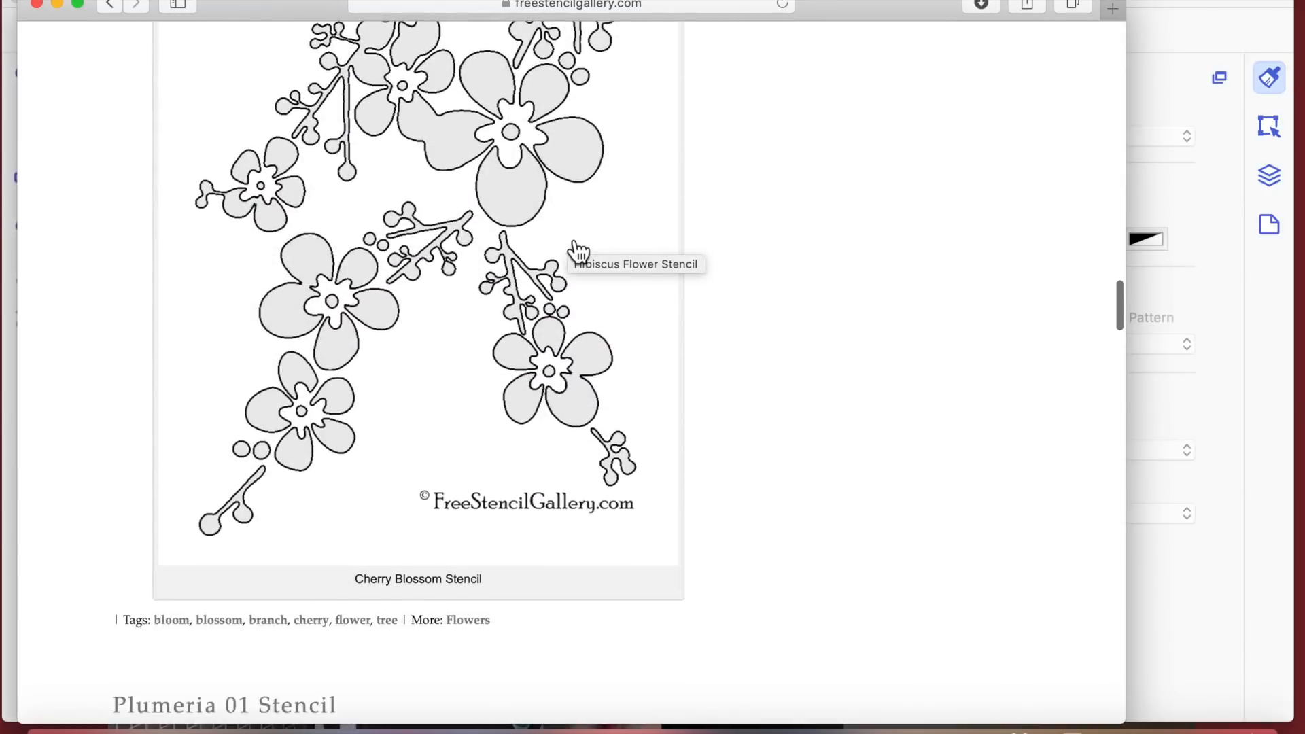
{"action": "scroll", "coordinate": [577, 253], "scroll_direction": "down", "scroll_amount": 5}
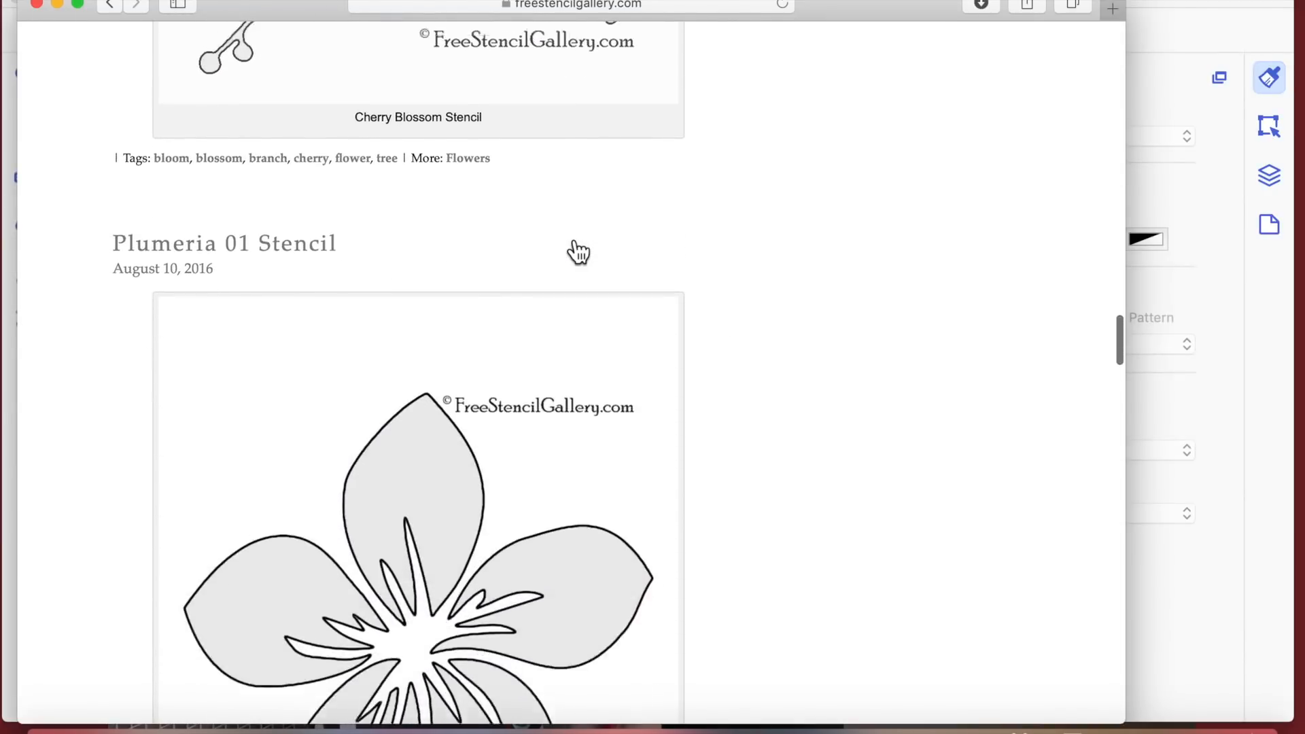
{"action": "scroll", "coordinate": [577, 253], "scroll_direction": "up", "scroll_amount": 5}
{"action": "scroll", "coordinate": [577, 253], "scroll_direction": "down", "scroll_amount": 8}
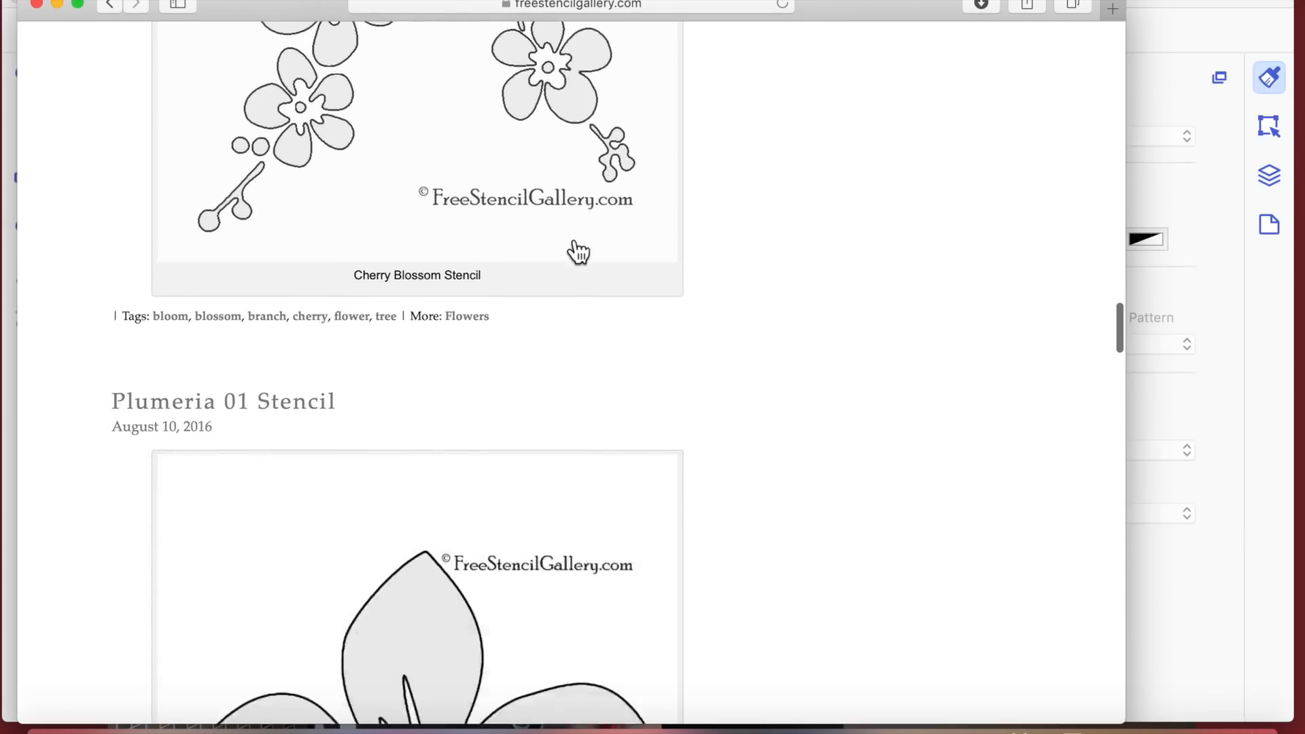
{"action": "scroll", "coordinate": [578, 253], "scroll_direction": "down", "scroll_amount": 1}
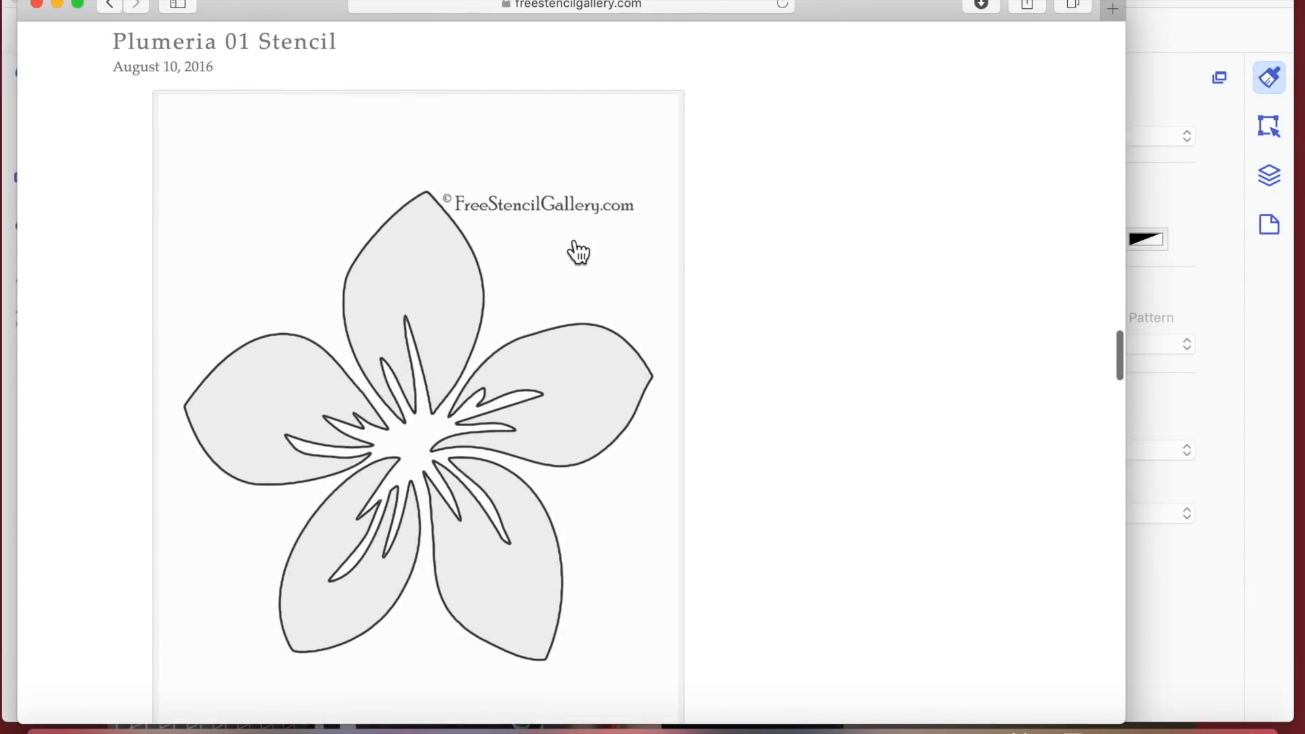
{"action": "scroll", "coordinate": [578, 253], "scroll_direction": "up", "scroll_amount": 20}
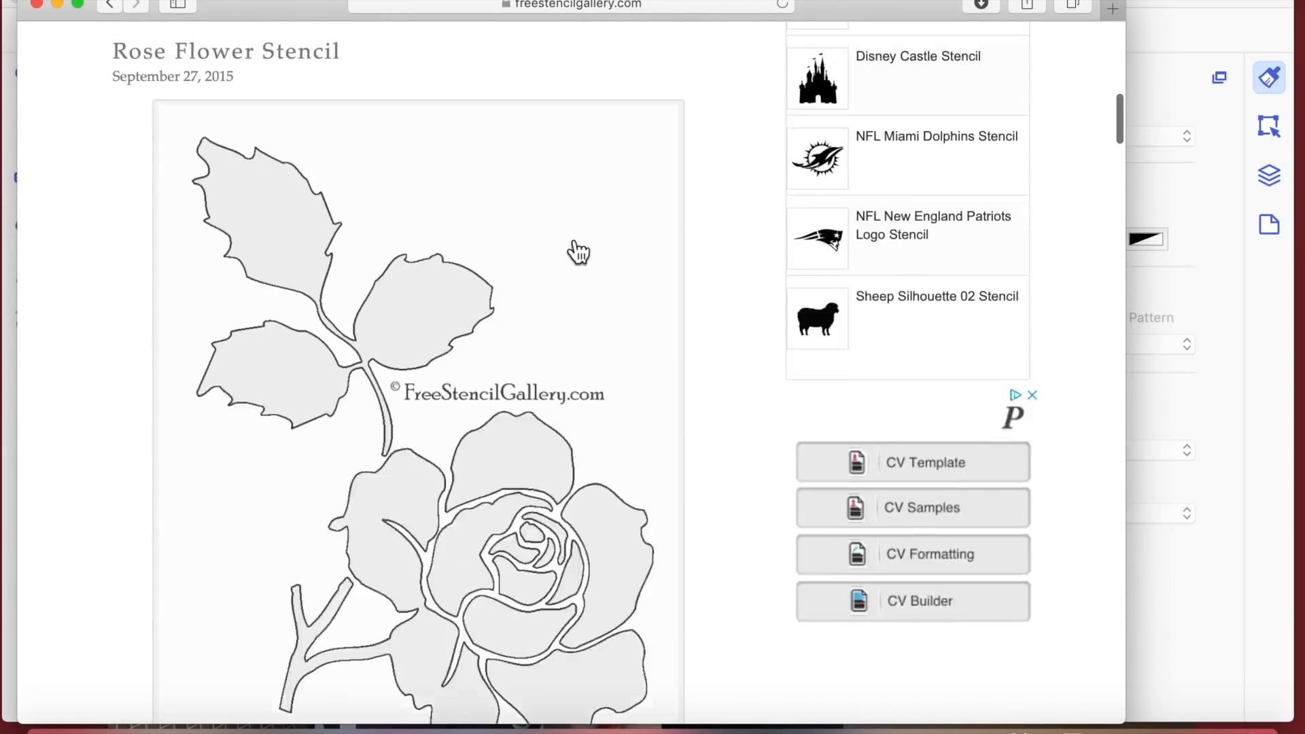
Step: Save the Rose Flower Stencil image to Downloads as Rose-Flower-Stencil
{"action": "scroll", "coordinate": [577, 252], "scroll_direction": "down", "scroll_amount": 10}
{"action": "right_click", "coordinate": [540, 298]}
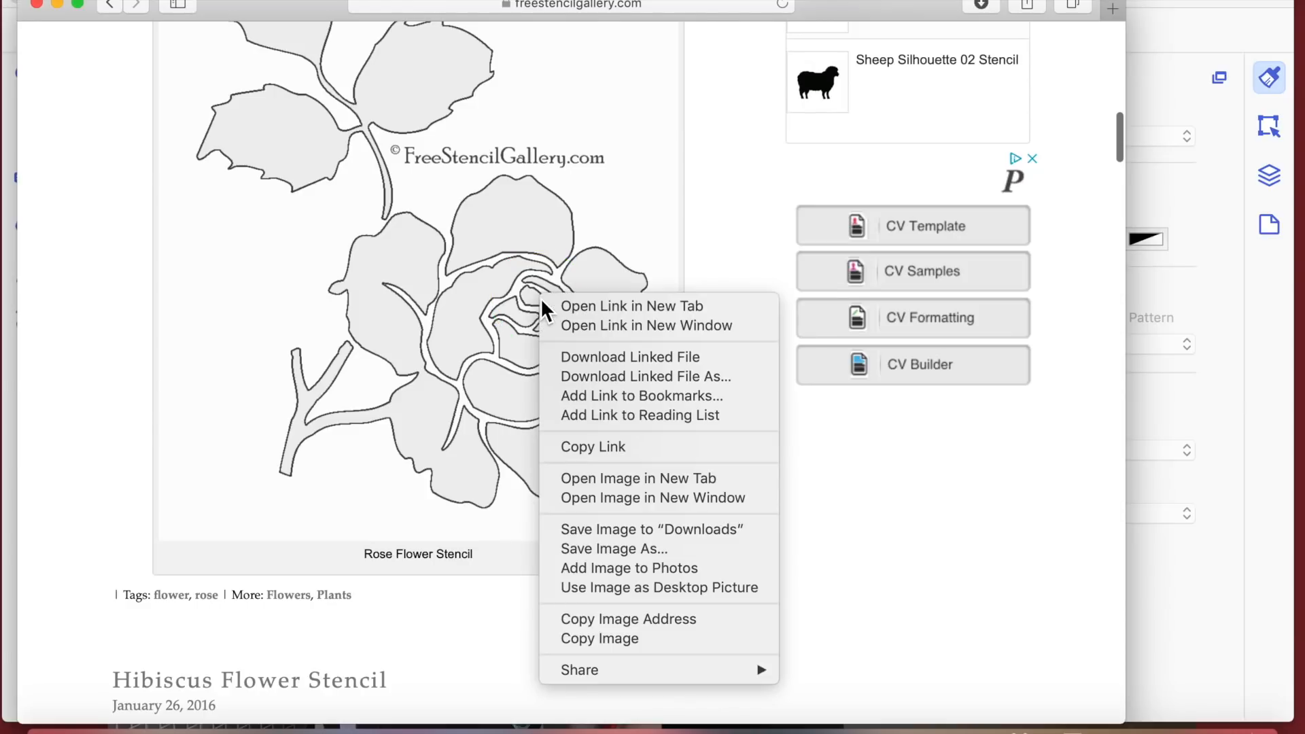
{"action": "left_click", "coordinate": [609, 549]}
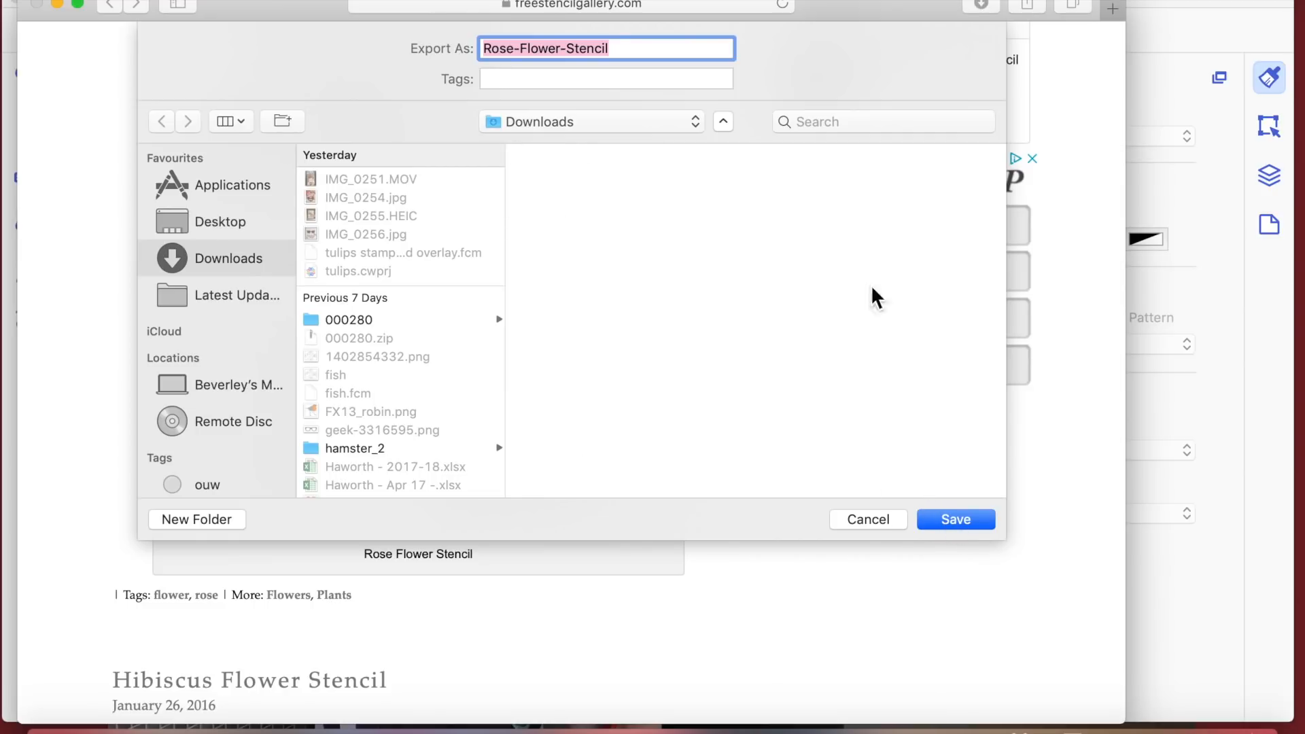
{"action": "left_click", "coordinate": [963, 521]}
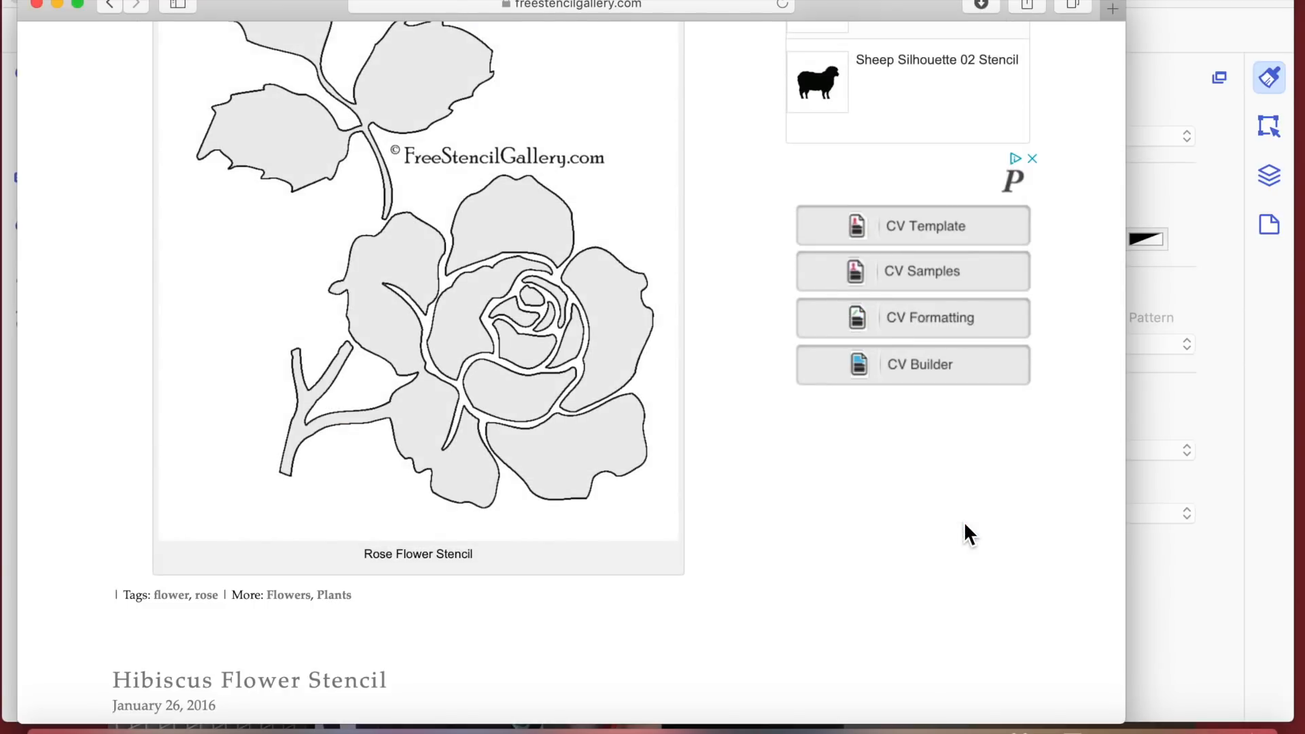
Step: Switch to CanvasWorkspace and trace the Rose-Flower-Stencil image from Downloads onto the mat with the default tracing options
{"action": "left_click", "coordinate": [57, 4]}
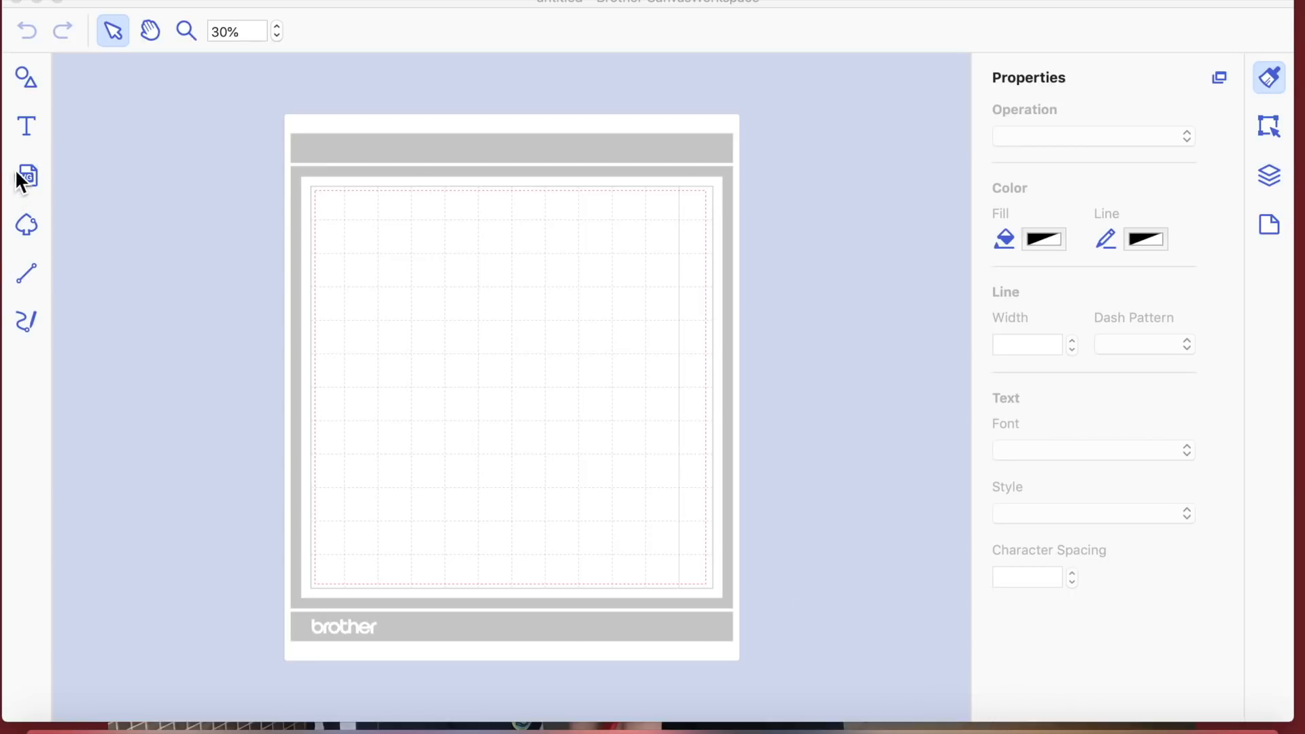
{"action": "left_click", "coordinate": [32, 230]}
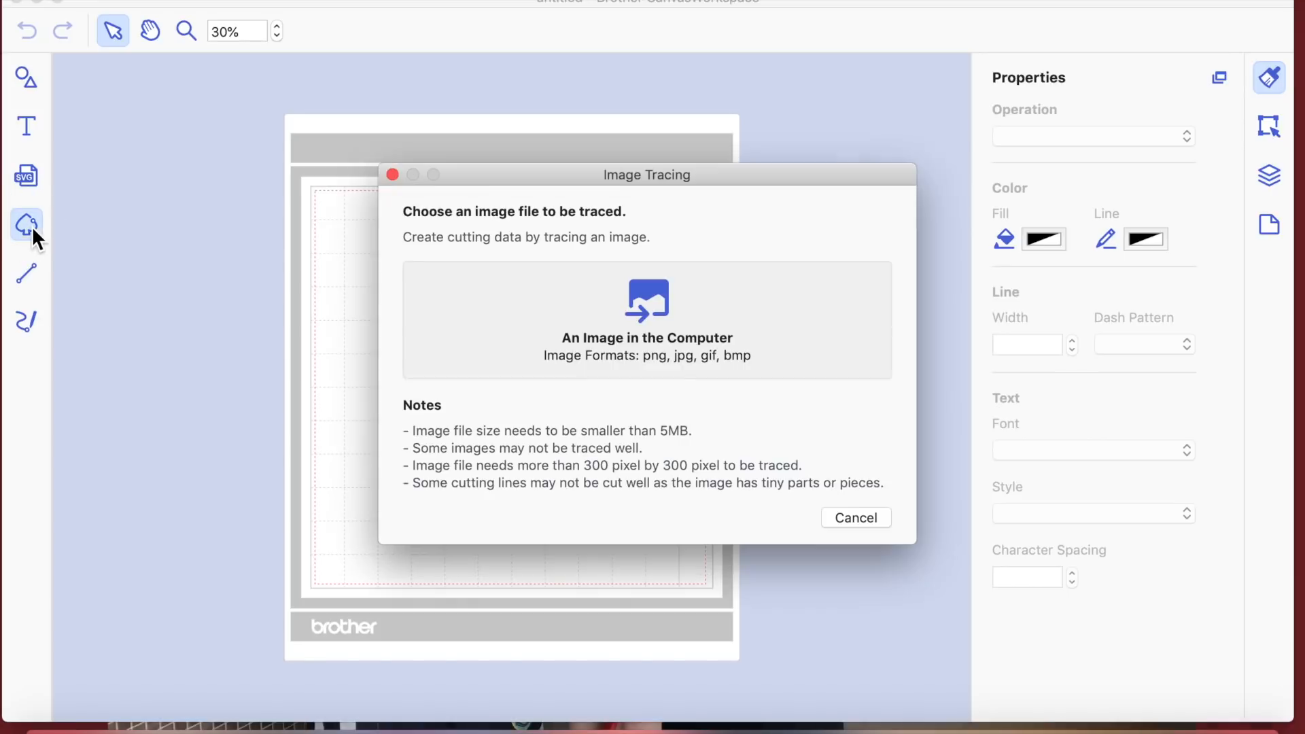
{"action": "left_click", "coordinate": [649, 316]}
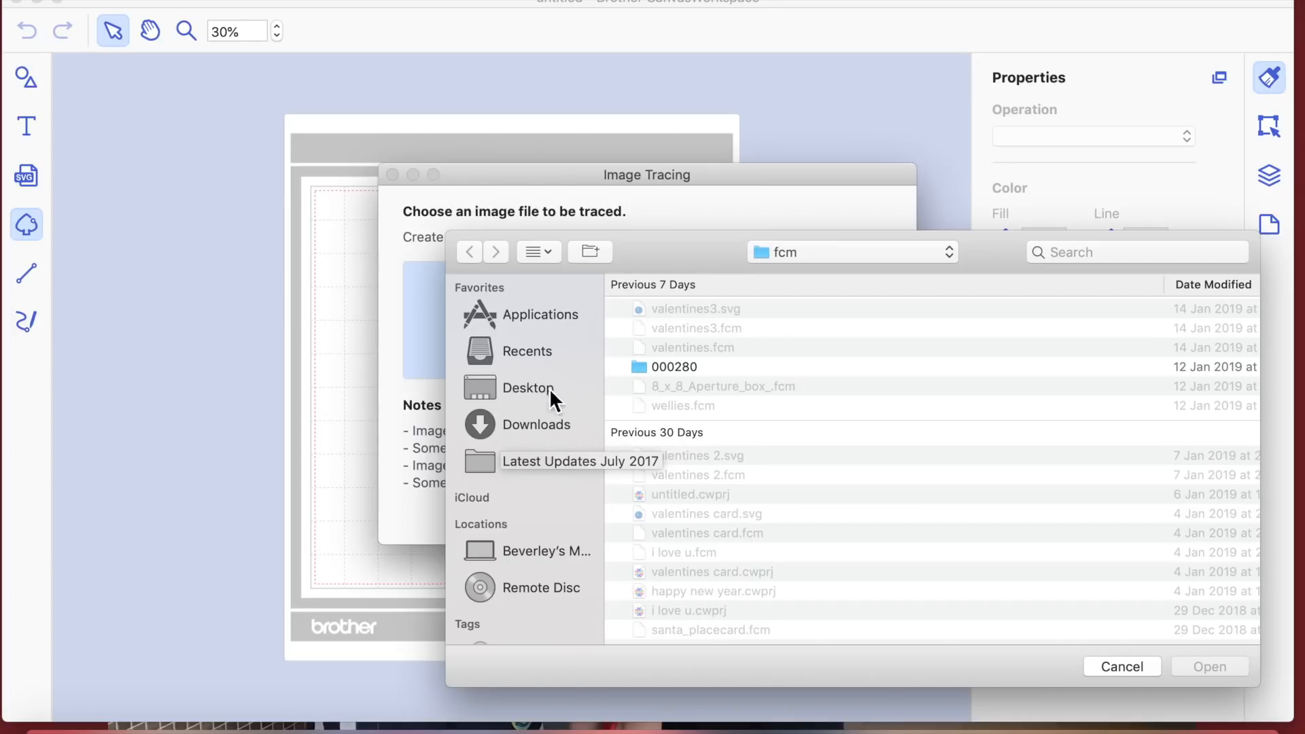
{"action": "left_click", "coordinate": [539, 428]}
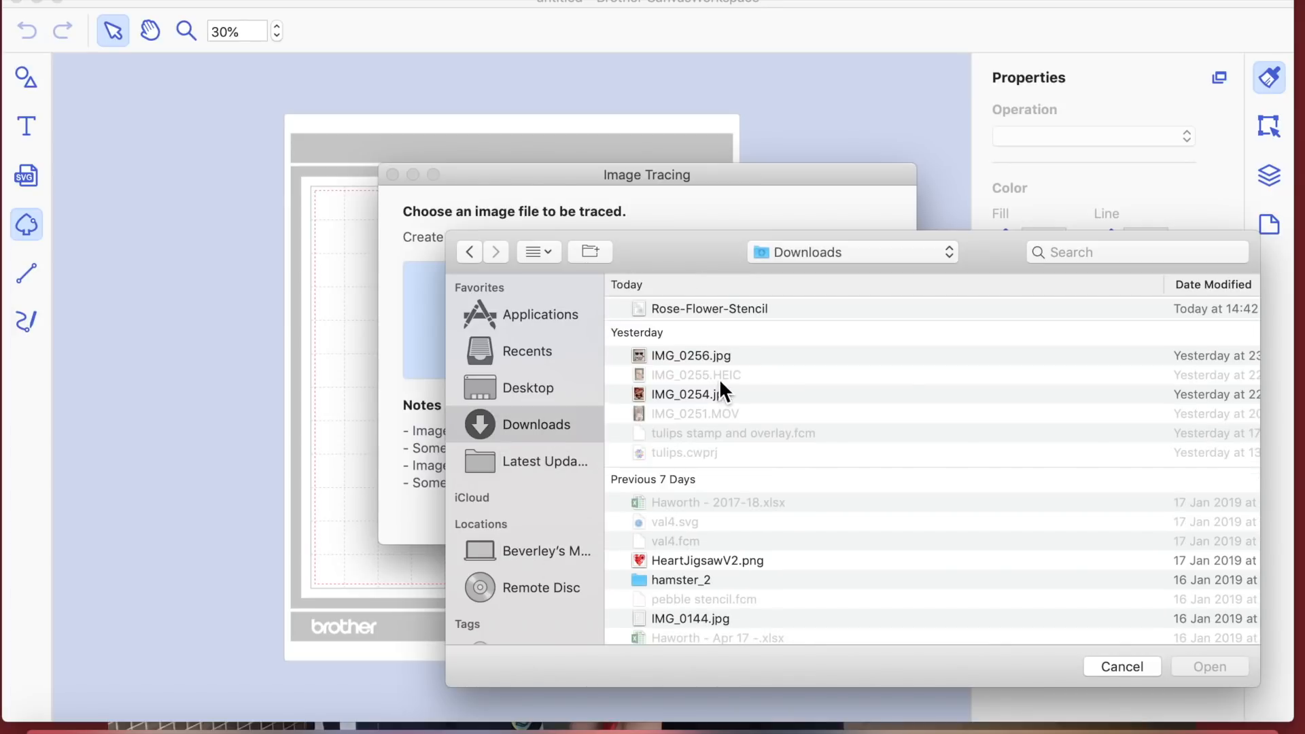
{"action": "left_click", "coordinate": [728, 312]}
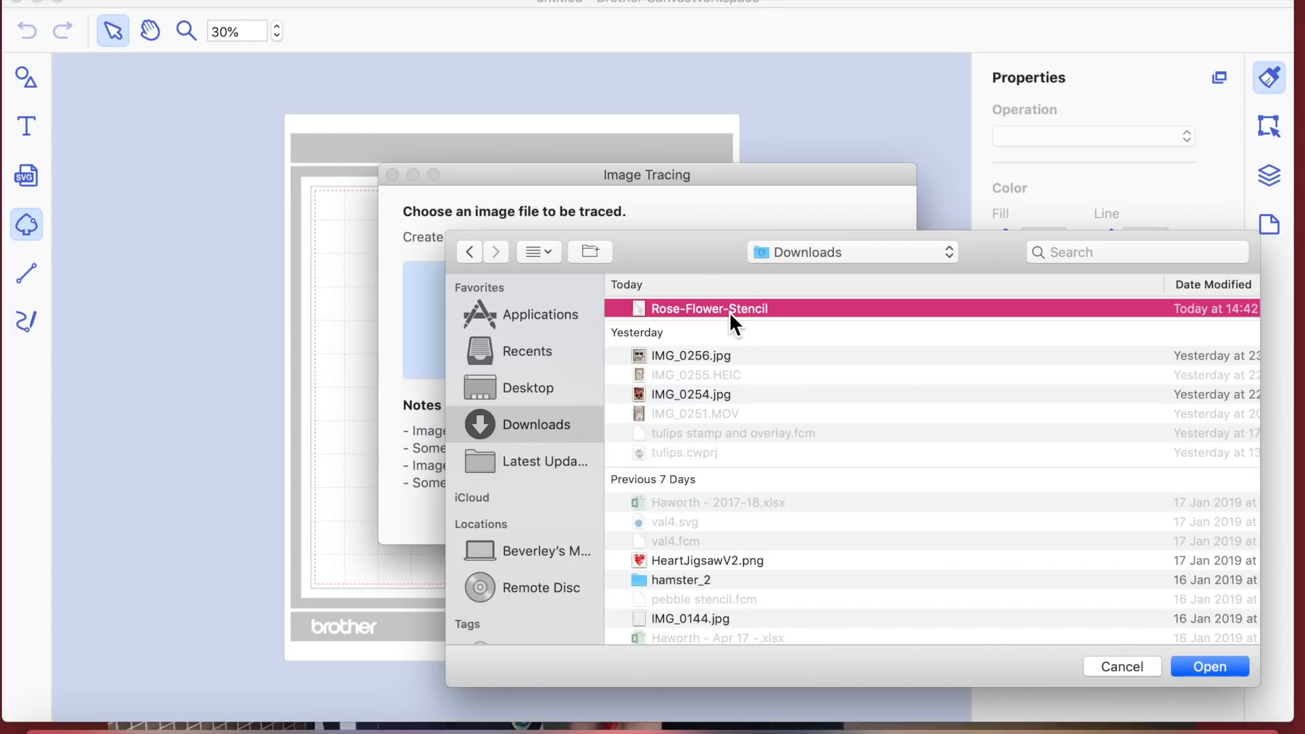
{"action": "double_click", "coordinate": [728, 311]}
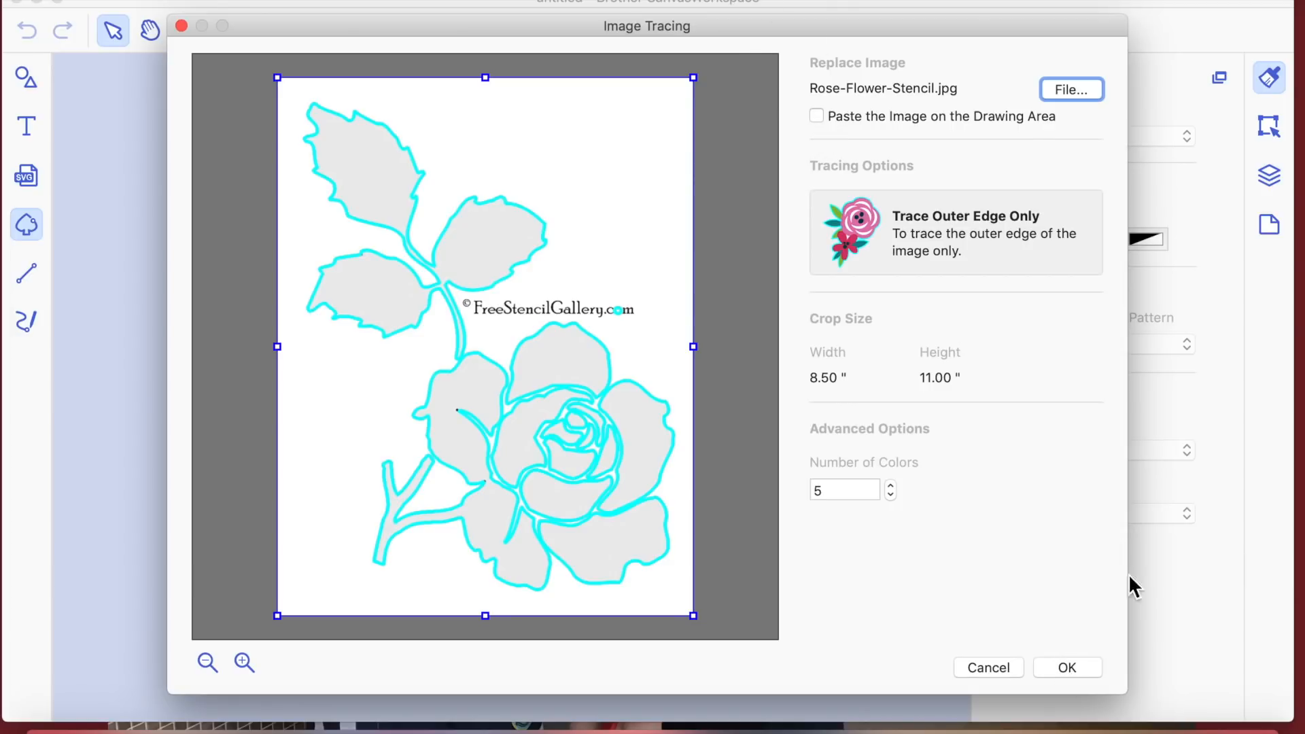
{"action": "left_click", "coordinate": [1077, 671]}
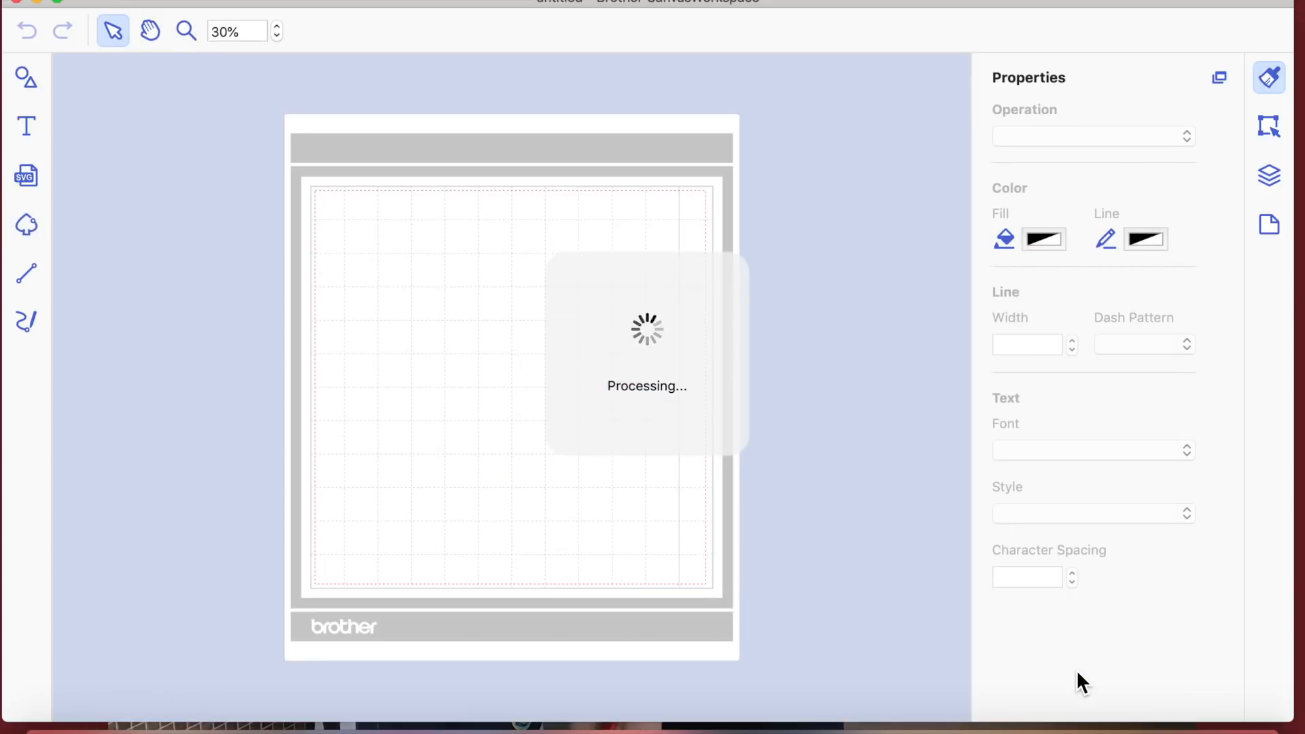
Step: Delete the tiny stray shape traced above the rose's upper petal and check the watermark in the source image on the website
{"action": "left_click", "coordinate": [597, 364]}
{"action": "left_click", "coordinate": [300, 186]}
{"action": "left_click_drag", "start_coordinate": [527, 333], "coordinate": [559, 326]}
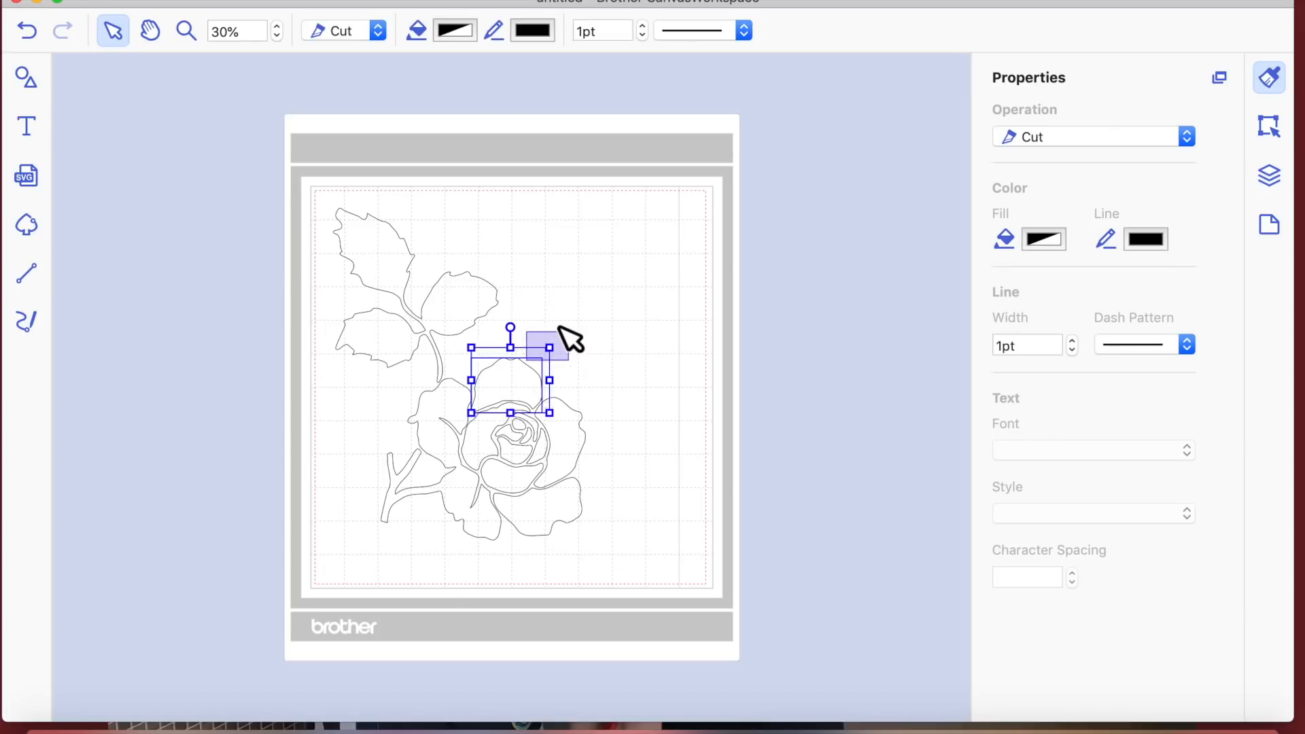
{"action": "left_click", "coordinate": [547, 349]}
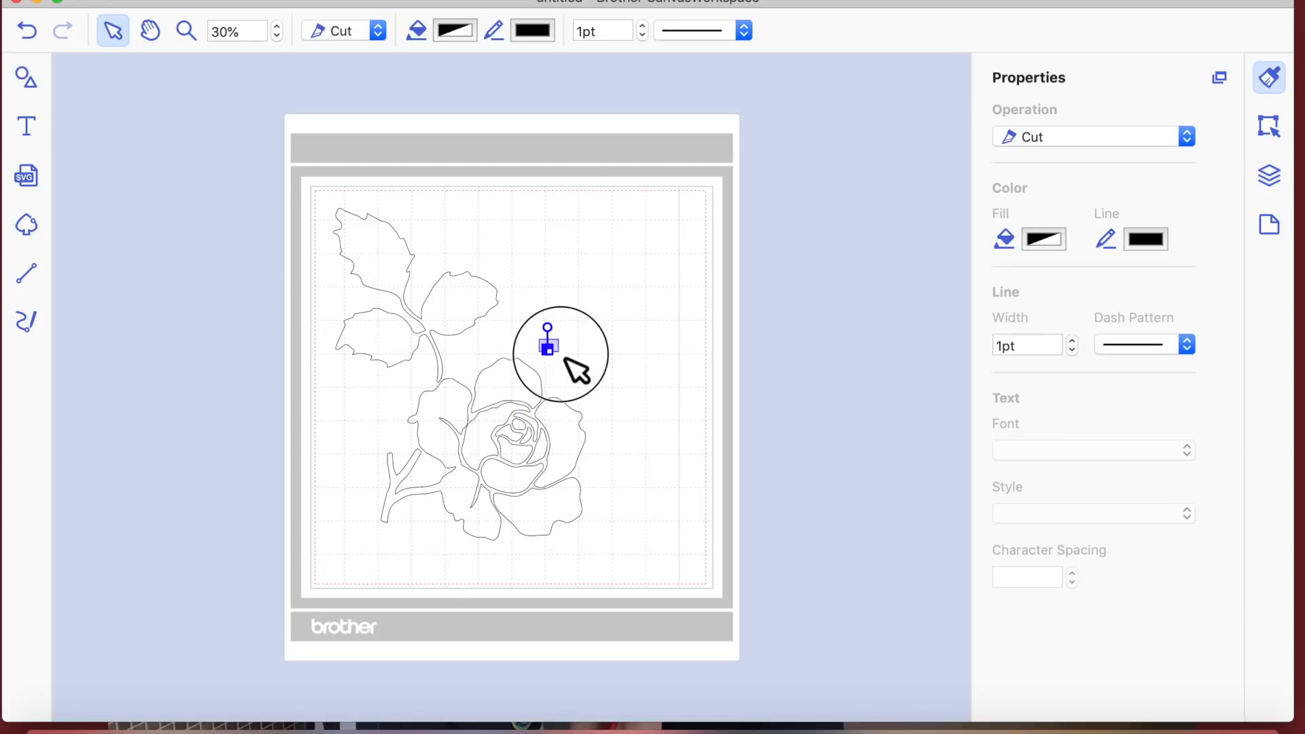
{"action": "key", "text": "Delete"}
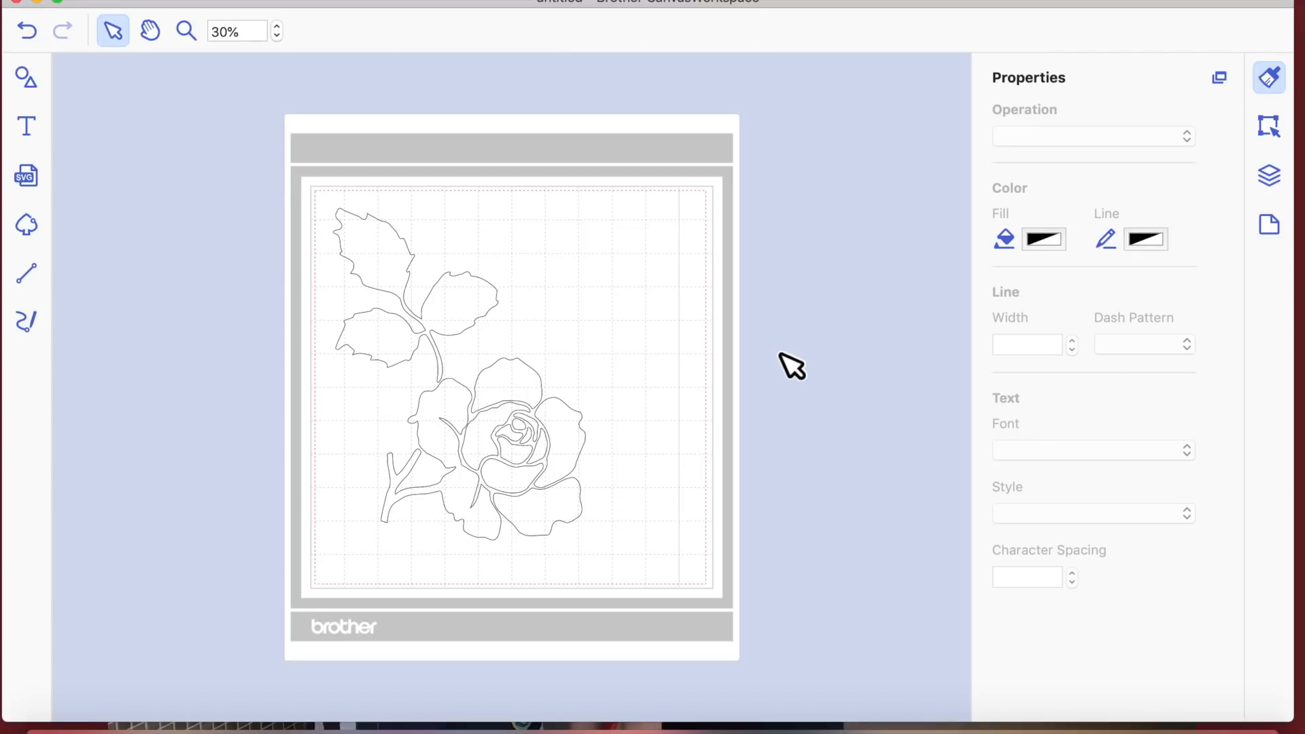
{"action": "left_click", "coordinate": [161, 722]}
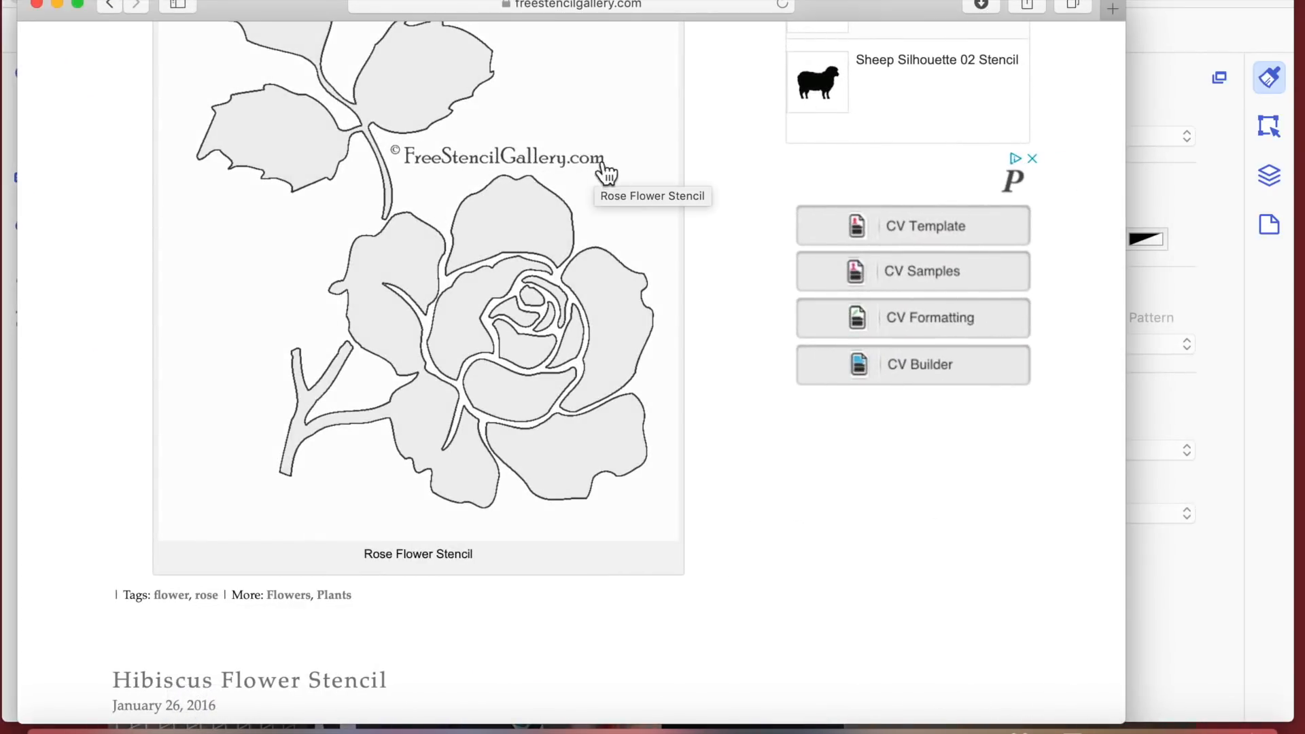
{"action": "left_click", "coordinate": [1185, 577]}
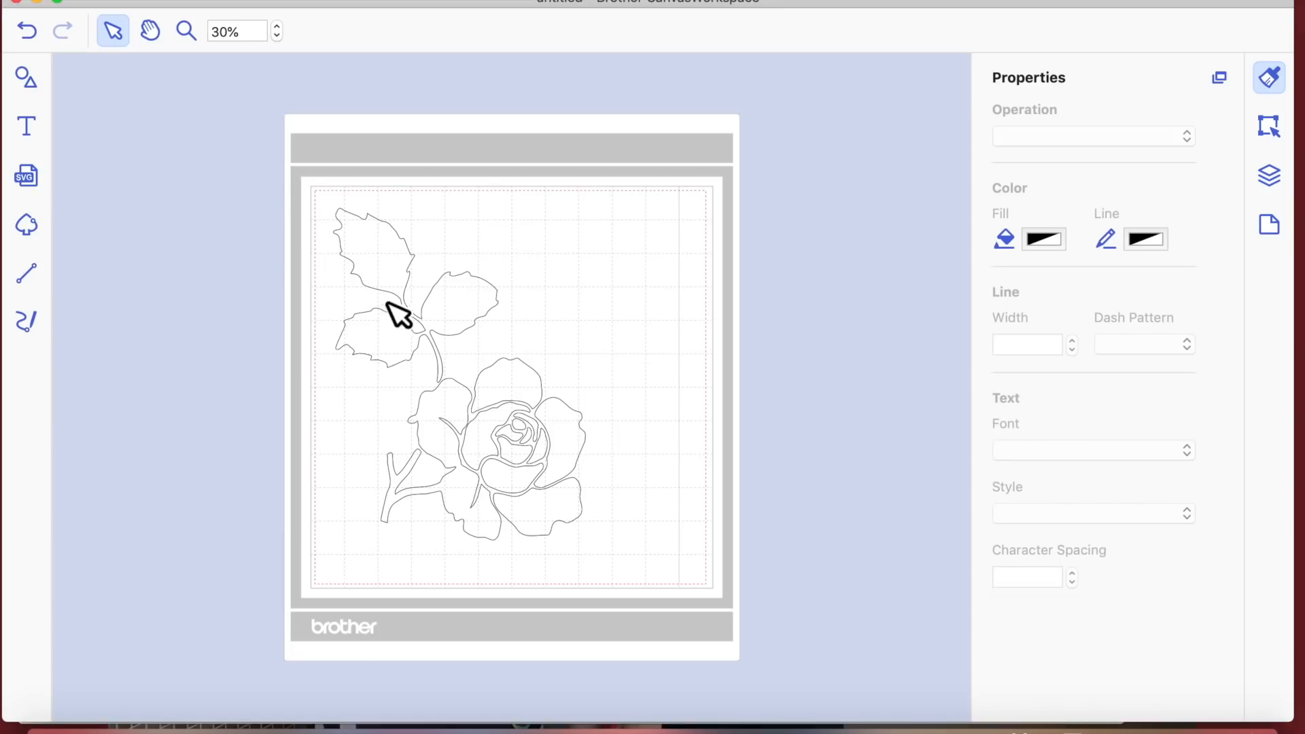
Step: Group all the traced rose and leaf shapes into one object
{"action": "left_click_drag", "start_coordinate": [238, 145], "coordinate": [618, 554]}
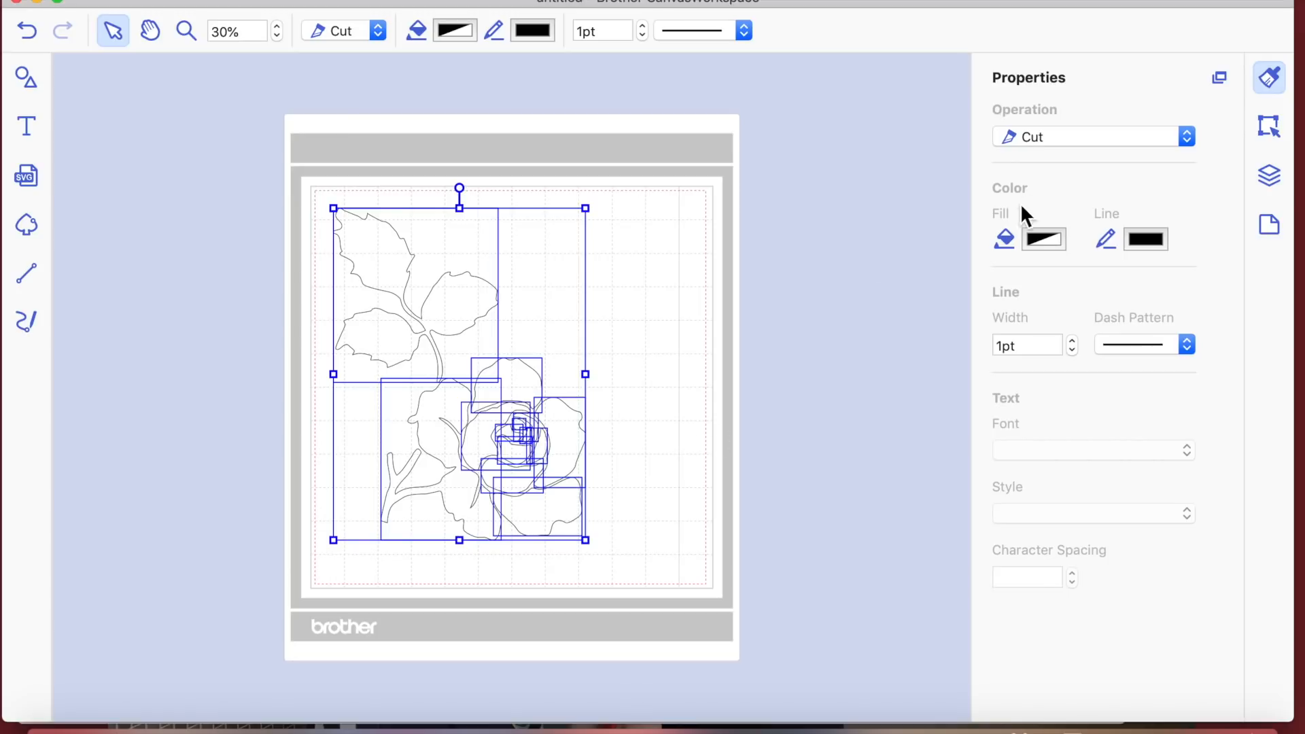
{"action": "right_click", "coordinate": [553, 436]}
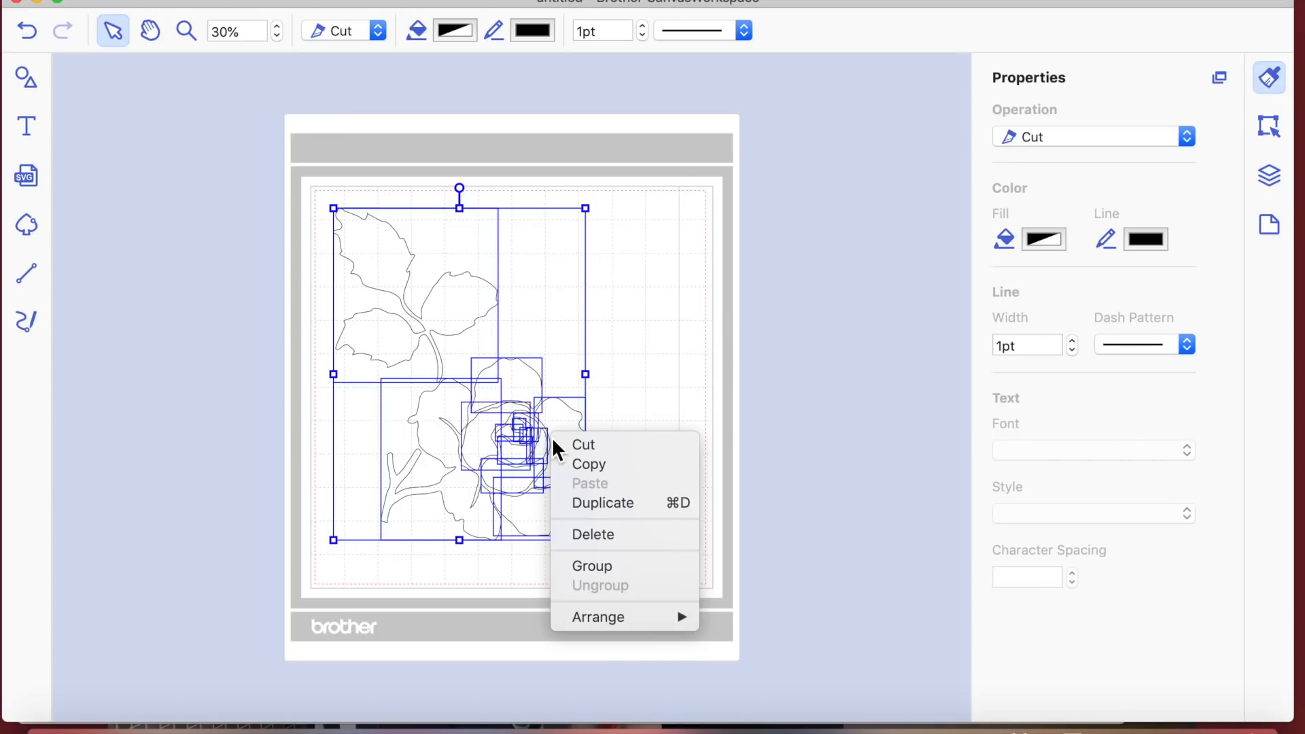
{"action": "left_click", "coordinate": [598, 564]}
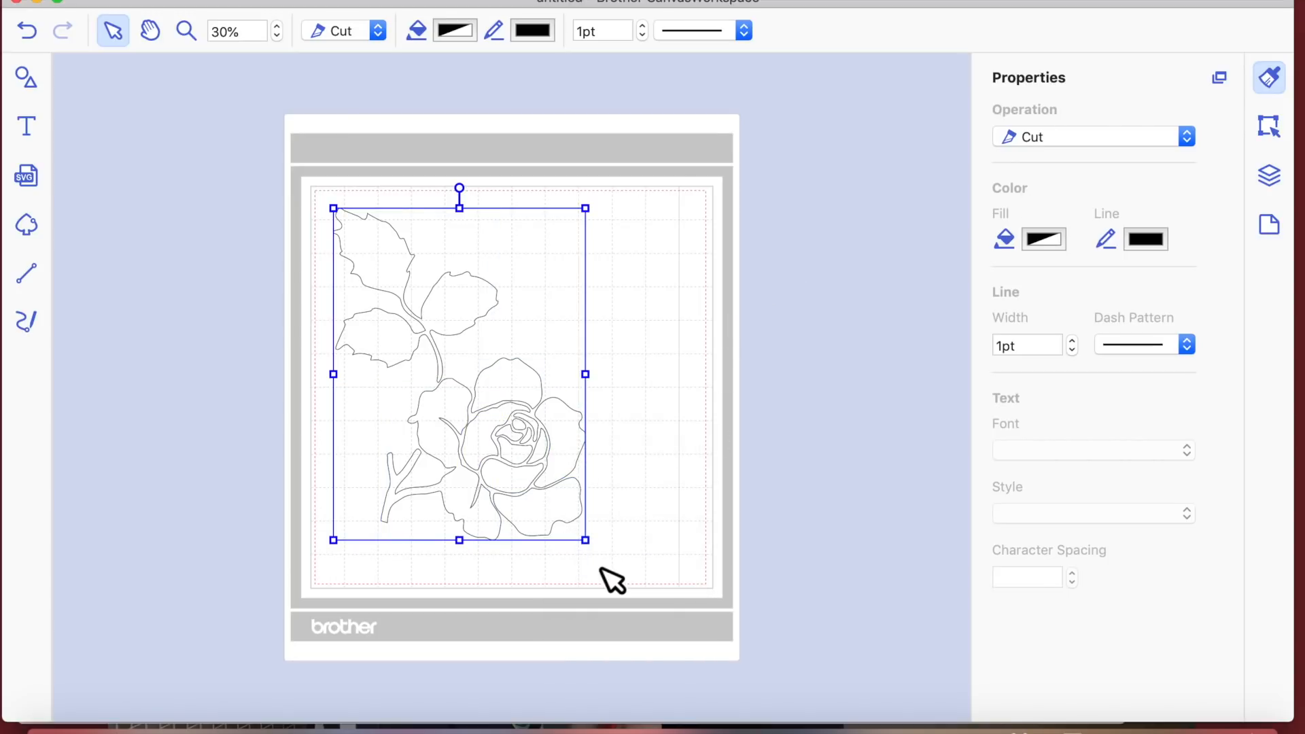
Step: Set the grouped rose's width to 4.5" with the aspect ratio maintained
{"action": "left_click", "coordinate": [1268, 129]}
{"action": "left_click", "coordinate": [1040, 228]}
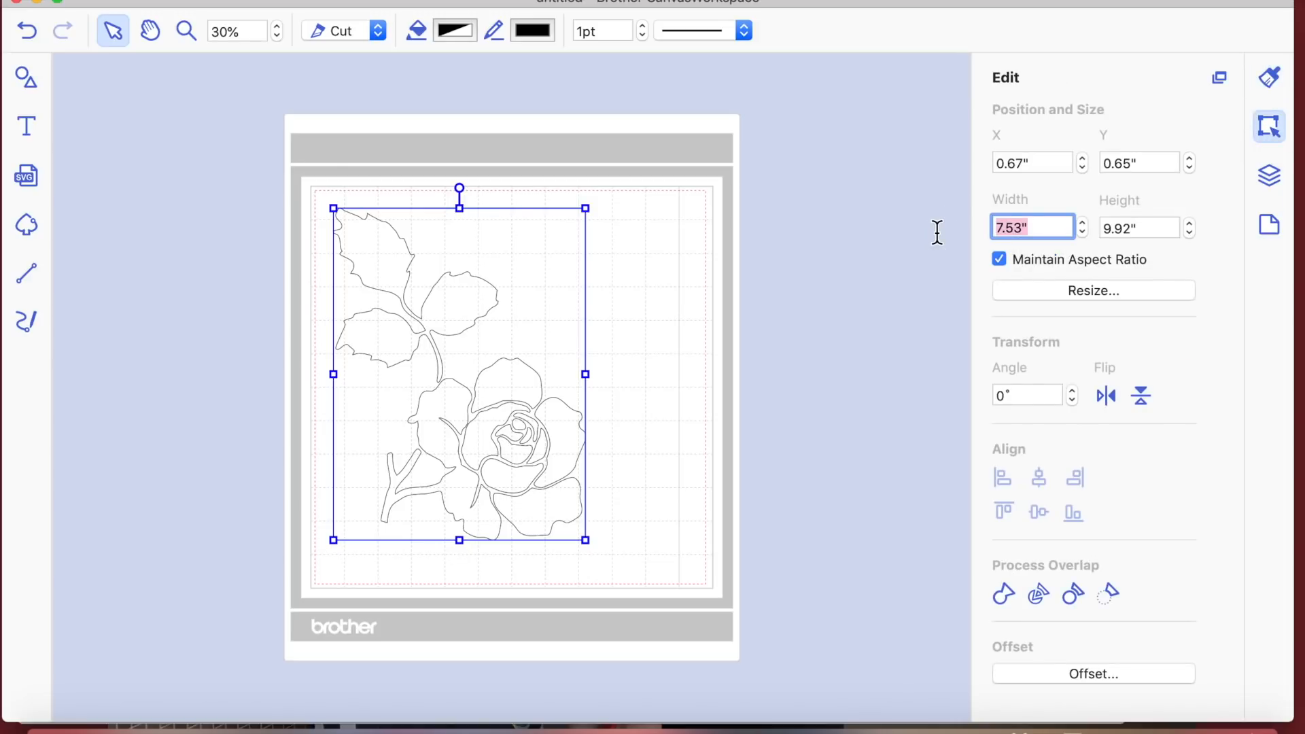
{"action": "type", "text": "4.5"}
{"action": "left_click", "coordinate": [1162, 229]}
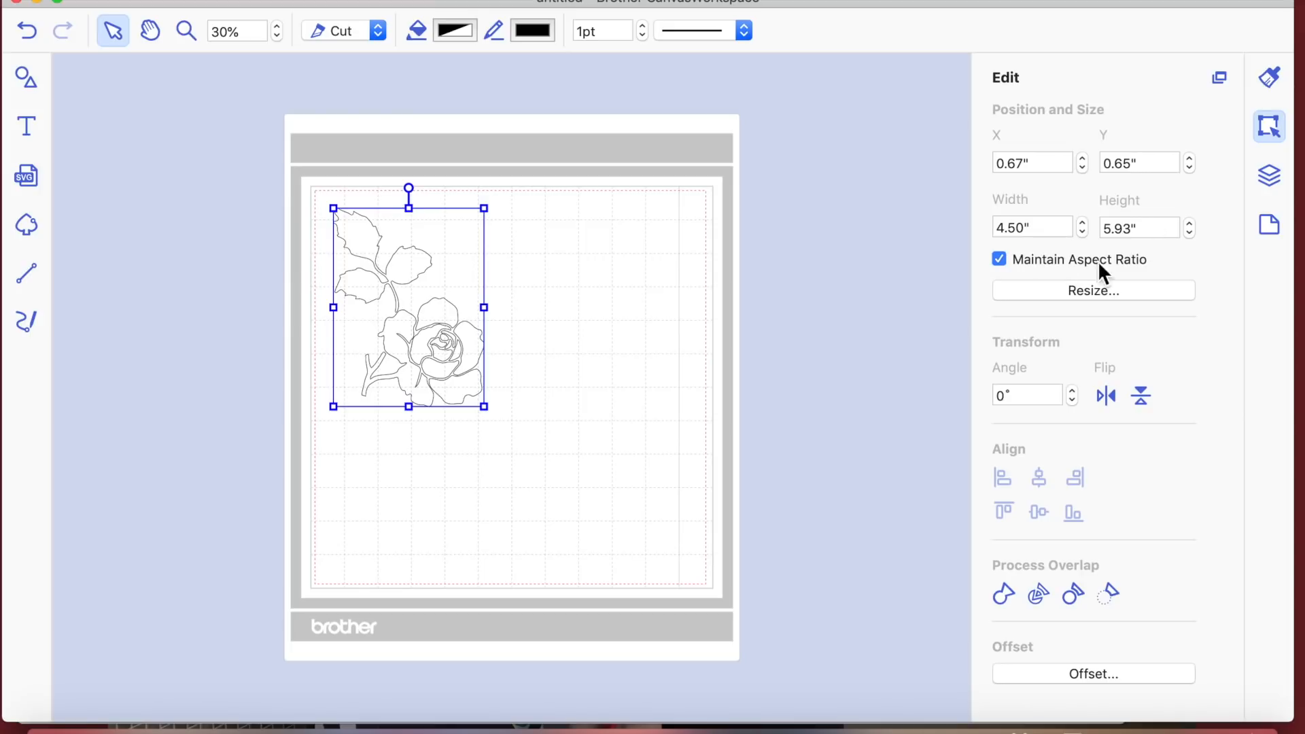
Step: Duplicate the grouped rose and arrange the two roses side by side, the right-hand one at about X 7.3", Y 0.3"
{"action": "left_click", "coordinate": [495, 366]}
{"action": "left_click", "coordinate": [450, 353]}
{"action": "key", "text": "super+v"}
{"action": "left_click_drag", "start_coordinate": [452, 367], "coordinate": [672, 350]}
{"action": "right_click", "coordinate": [461, 344]}
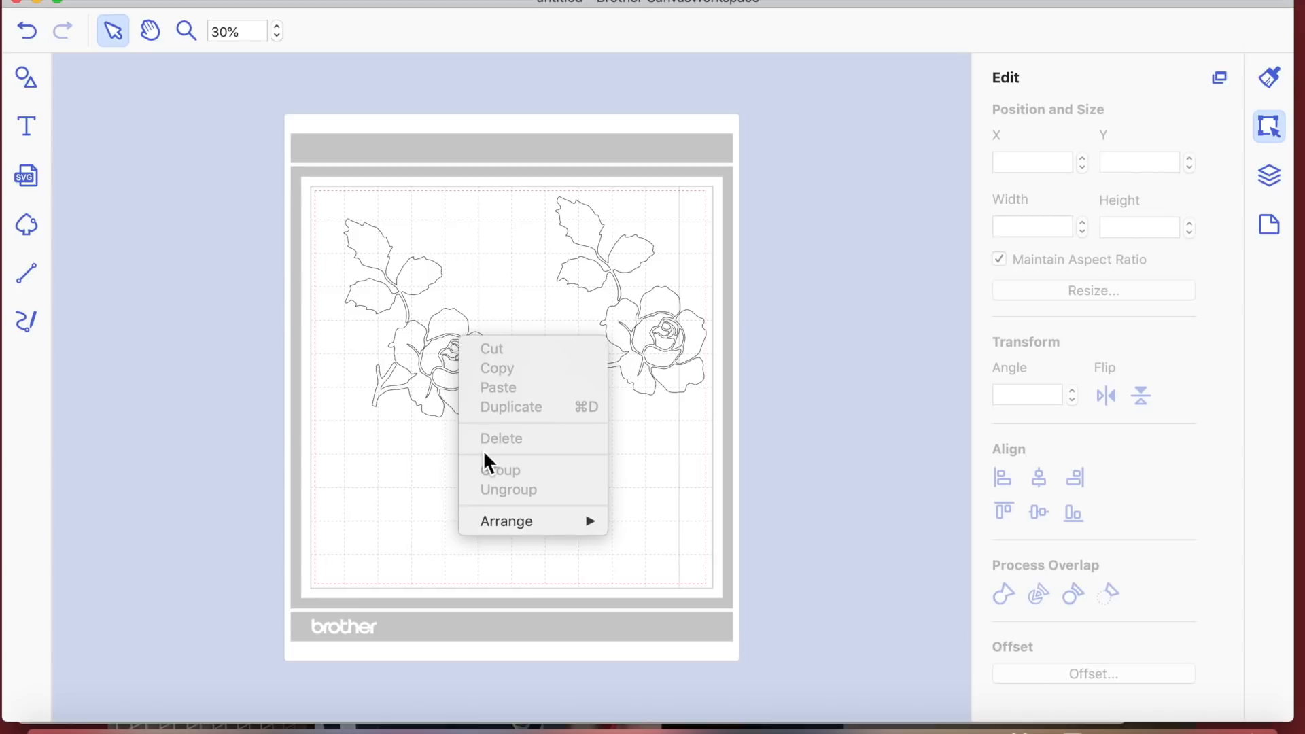
{"action": "left_click", "coordinate": [714, 496]}
{"action": "left_click", "coordinate": [670, 352]}
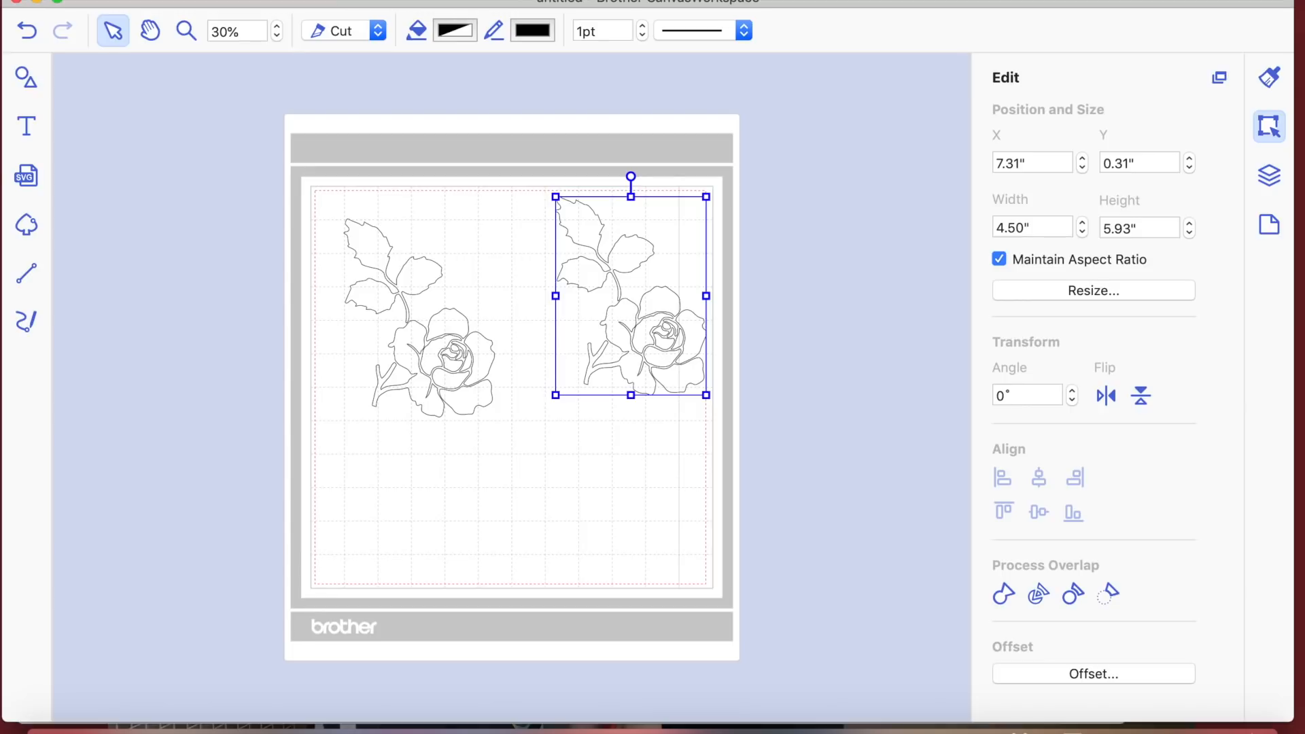
{"action": "left_click", "coordinate": [367, 0]}
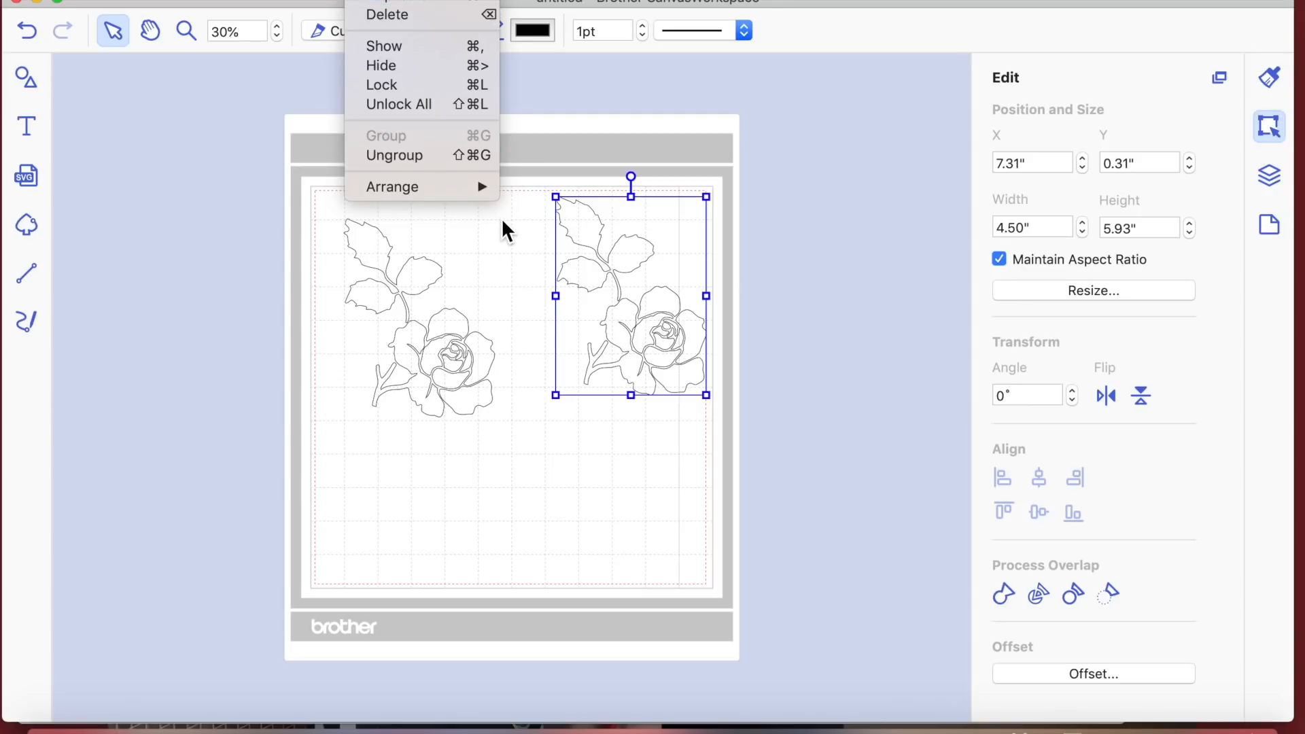
{"action": "left_click", "coordinate": [535, 504]}
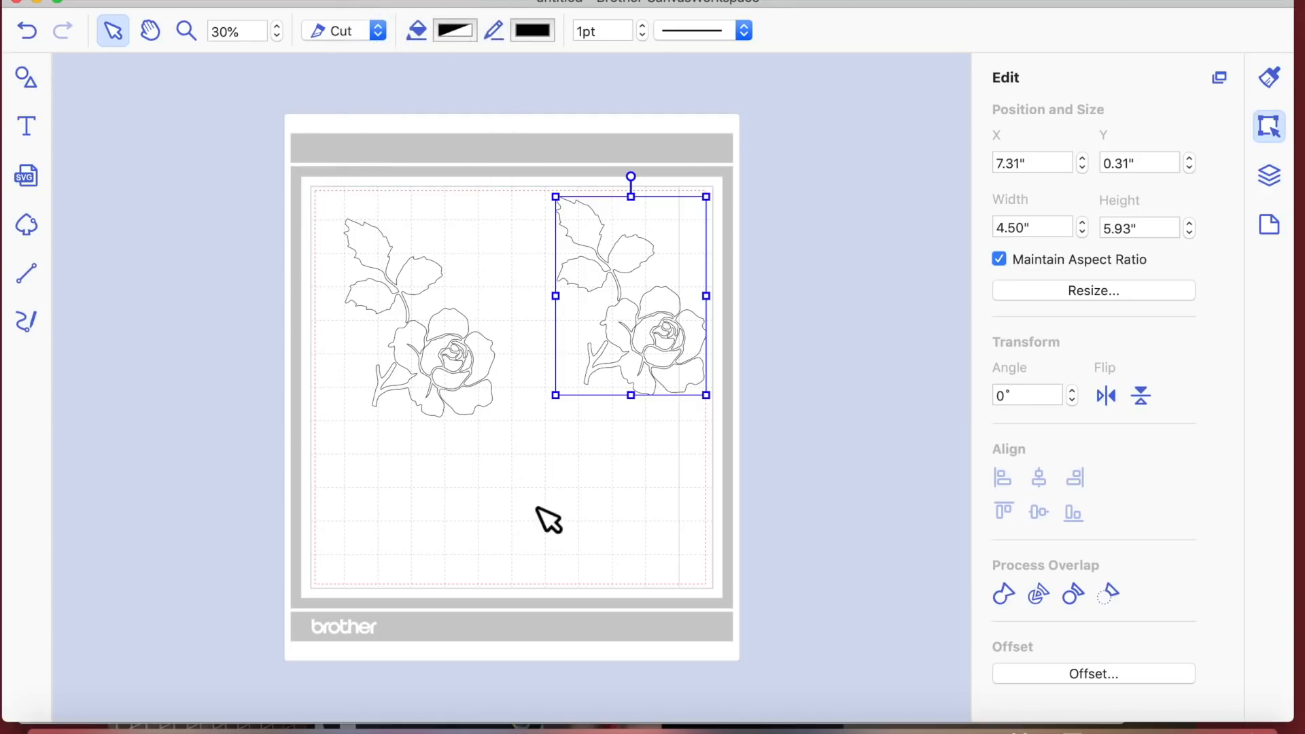
{"action": "double_click", "coordinate": [639, 336]}
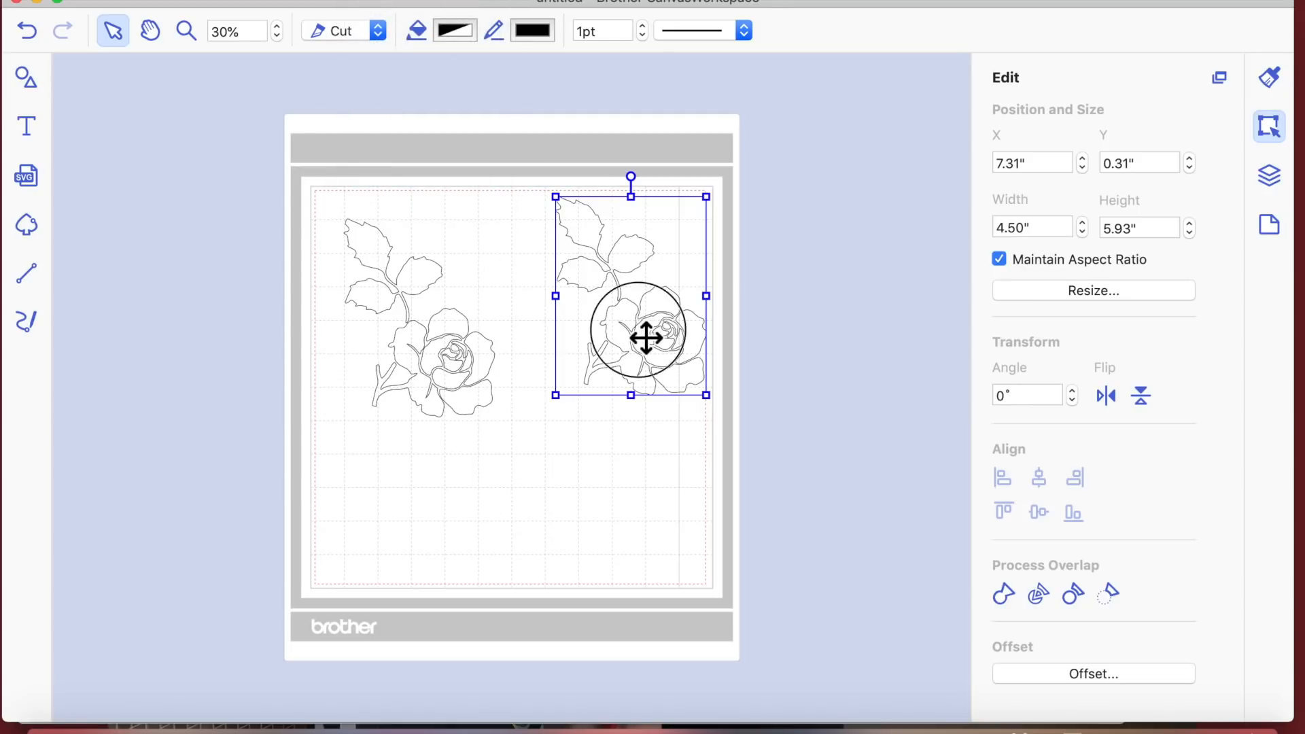
{"action": "left_click", "coordinate": [646, 501]}
{"action": "left_click", "coordinate": [469, 383]}
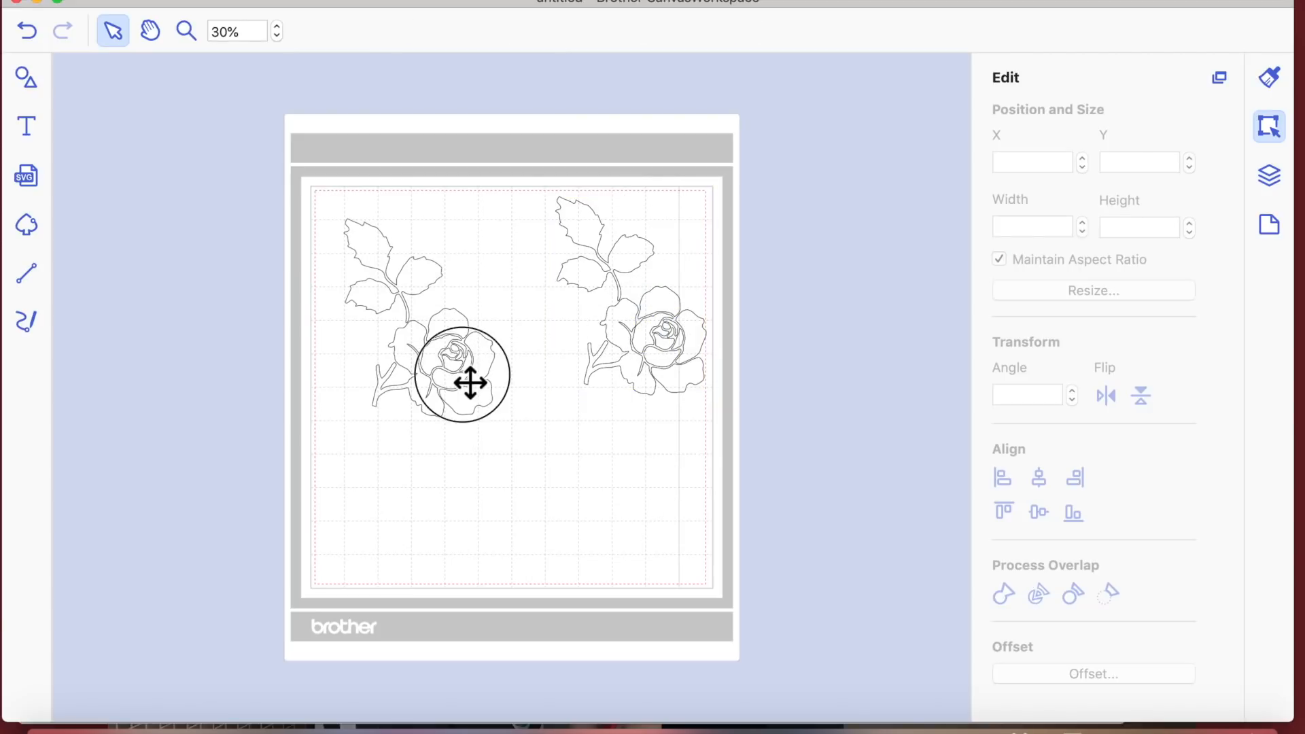
{"action": "left_click", "coordinate": [653, 340]}
{"action": "double_click", "coordinate": [653, 337]}
{"action": "left_click", "coordinate": [636, 453]}
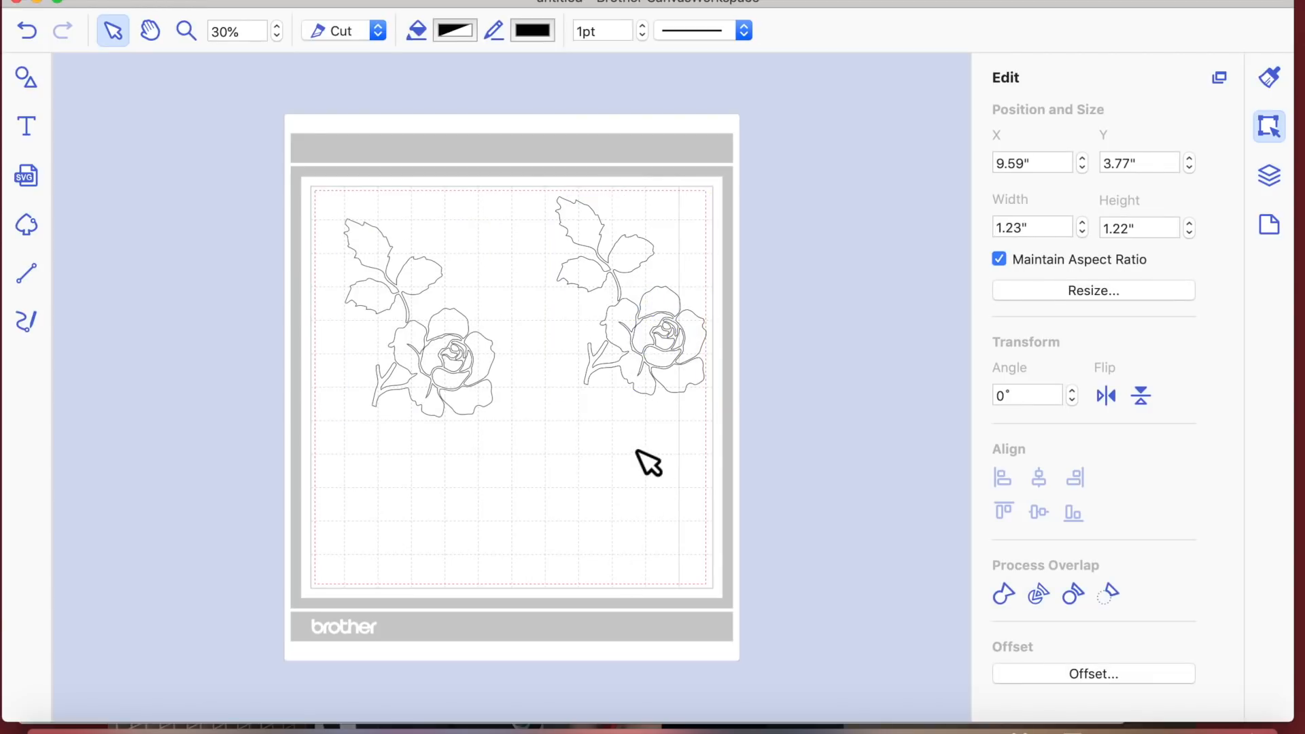
Step: Move the whole right-hand rose group to about X 6.44", Y 0.57"
{"action": "left_click_drag", "start_coordinate": [523, 191], "coordinate": [696, 410]}
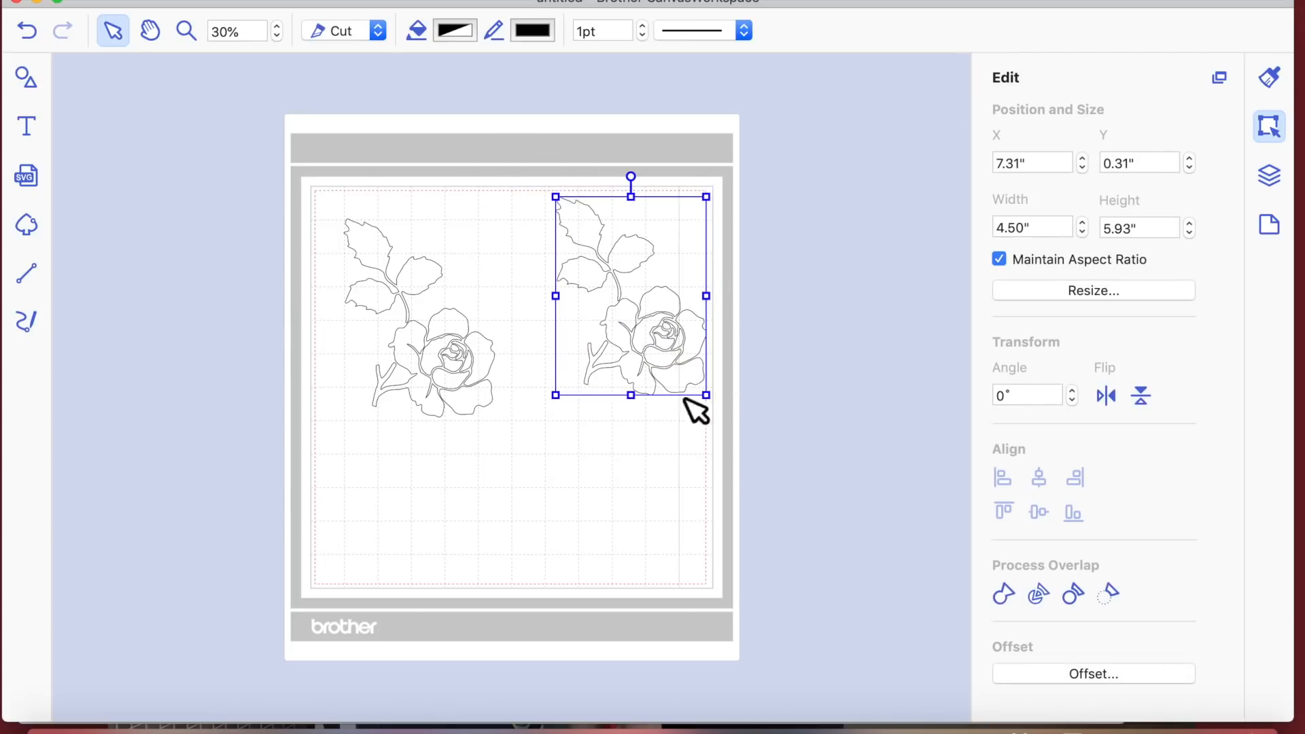
{"action": "left_click_drag", "start_coordinate": [661, 350], "coordinate": [721, 368]}
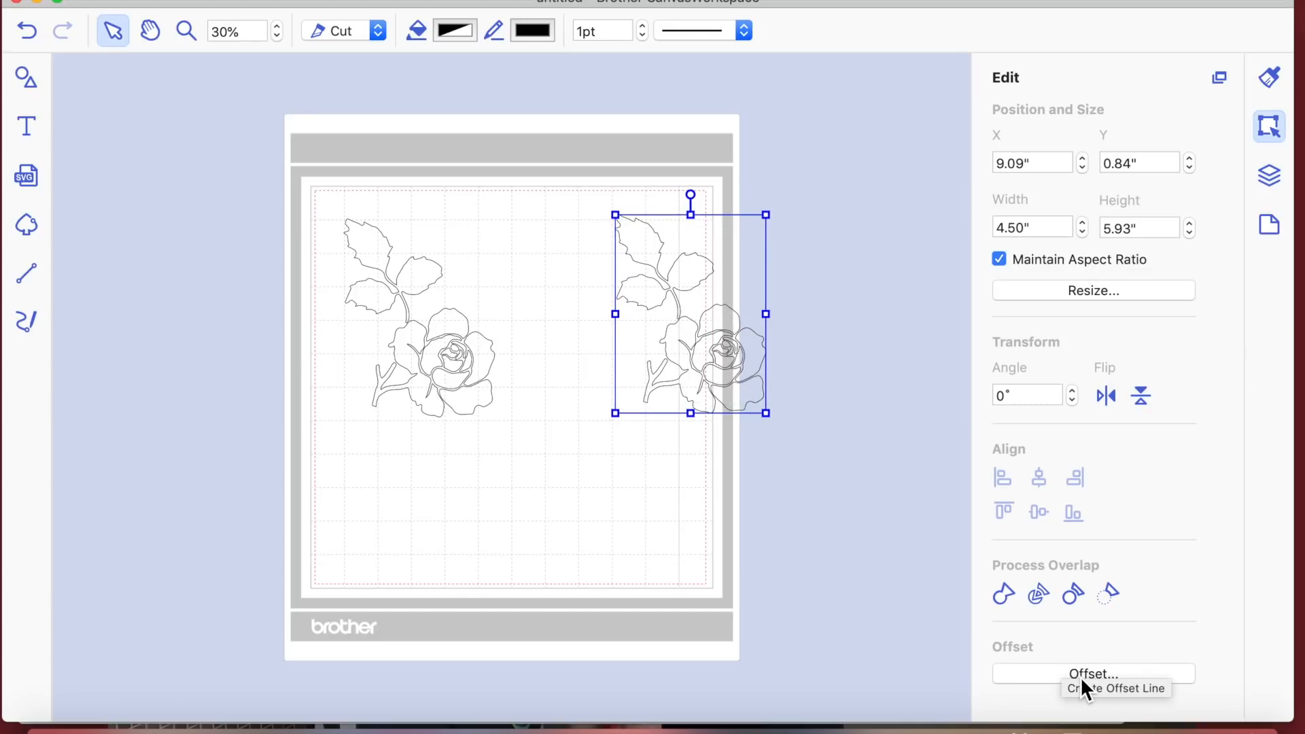
{"action": "left_click_drag", "start_coordinate": [676, 292], "coordinate": [587, 282]}
Step: Create an outward offset line with 0.20" spacing and round corners around the right-hand rose, leaving the original line as is
{"action": "left_click", "coordinate": [1139, 669]}
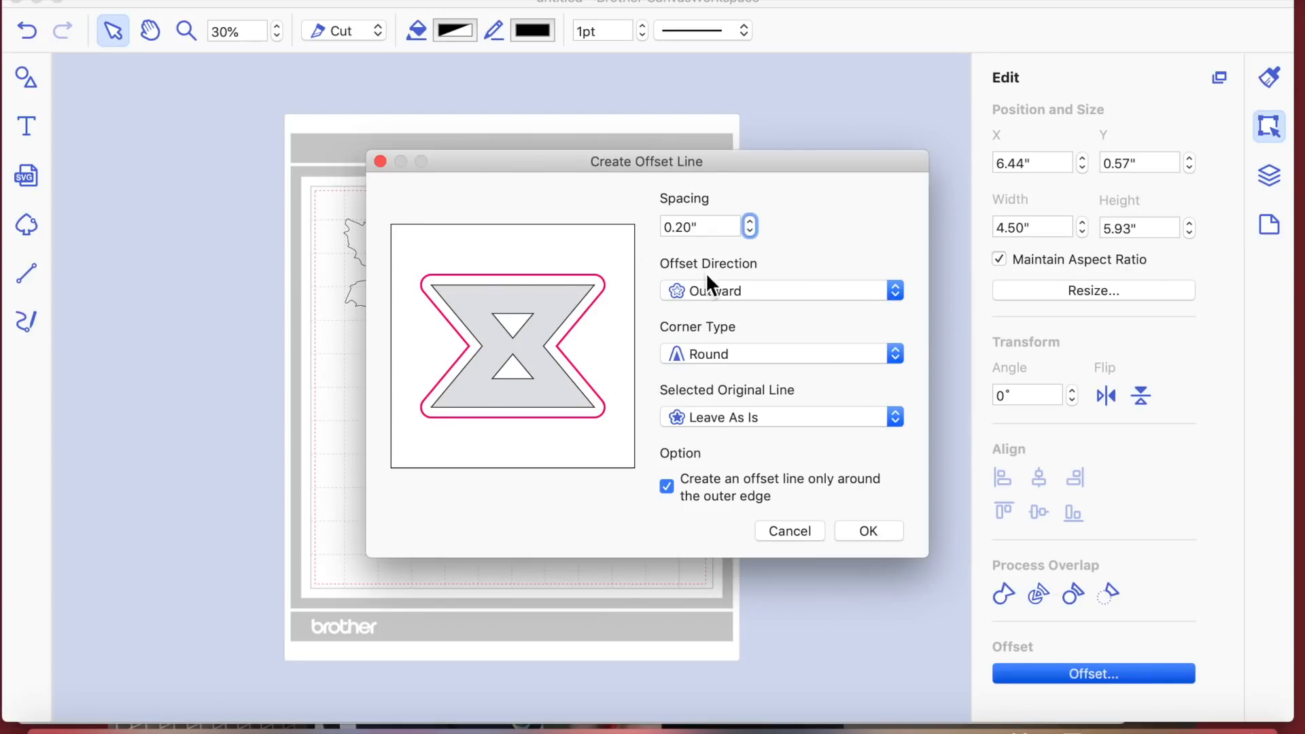
{"action": "left_click", "coordinate": [886, 536]}
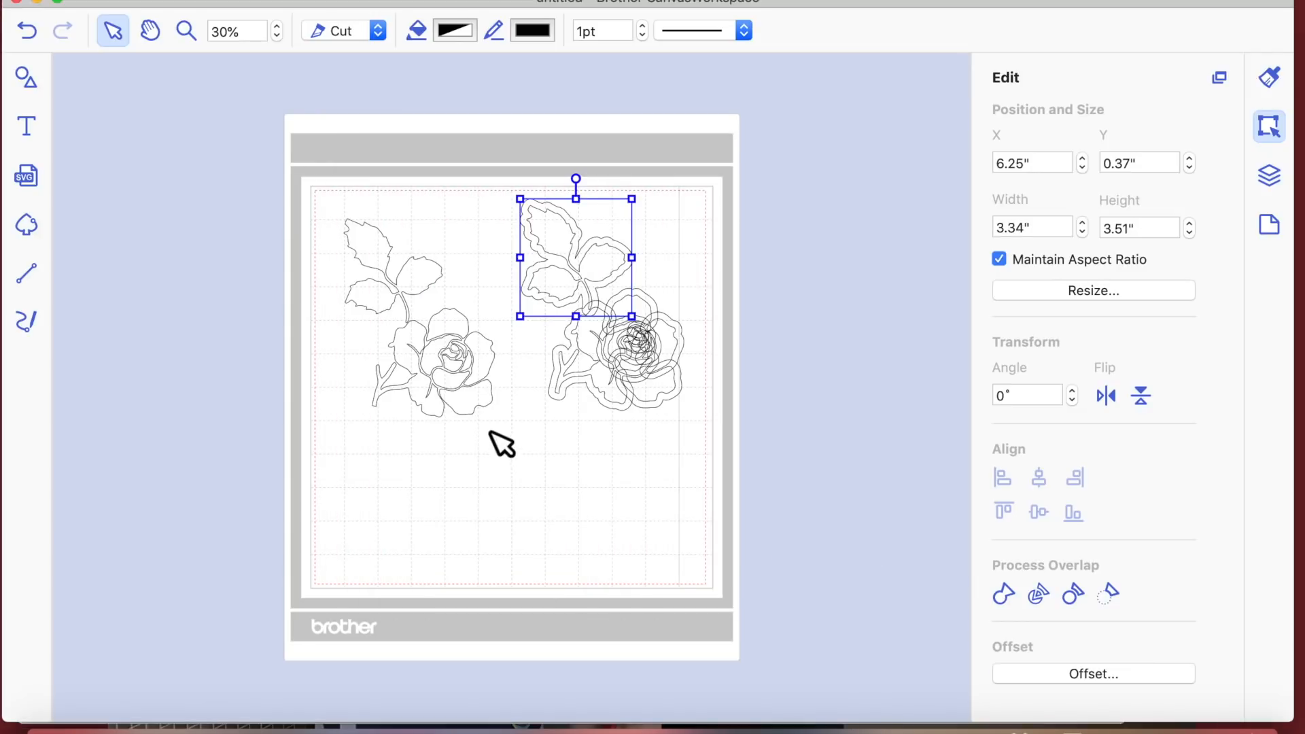
{"action": "left_click", "coordinate": [633, 466]}
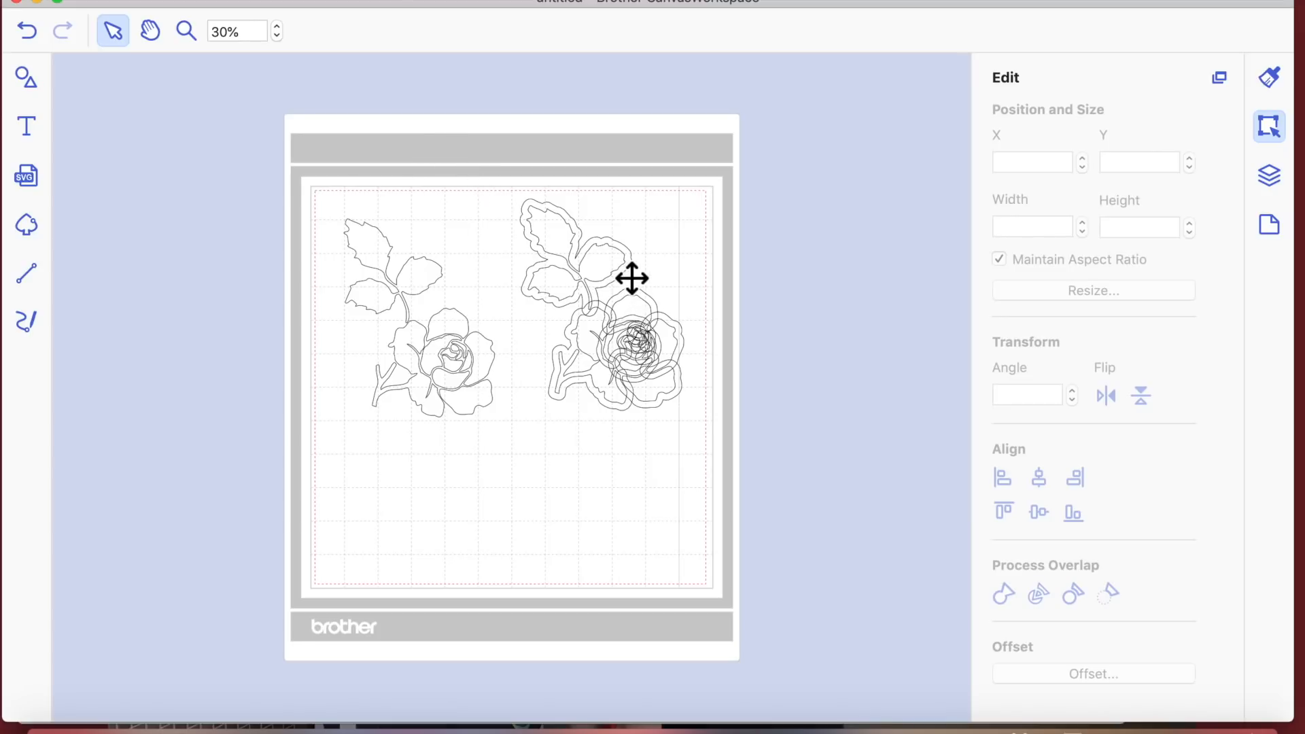
Step: Try moving the leaf offset line off the right-hand rose, and undo both the moves and the offset
{"action": "left_click_drag", "start_coordinate": [632, 277], "coordinate": [605, 259]}
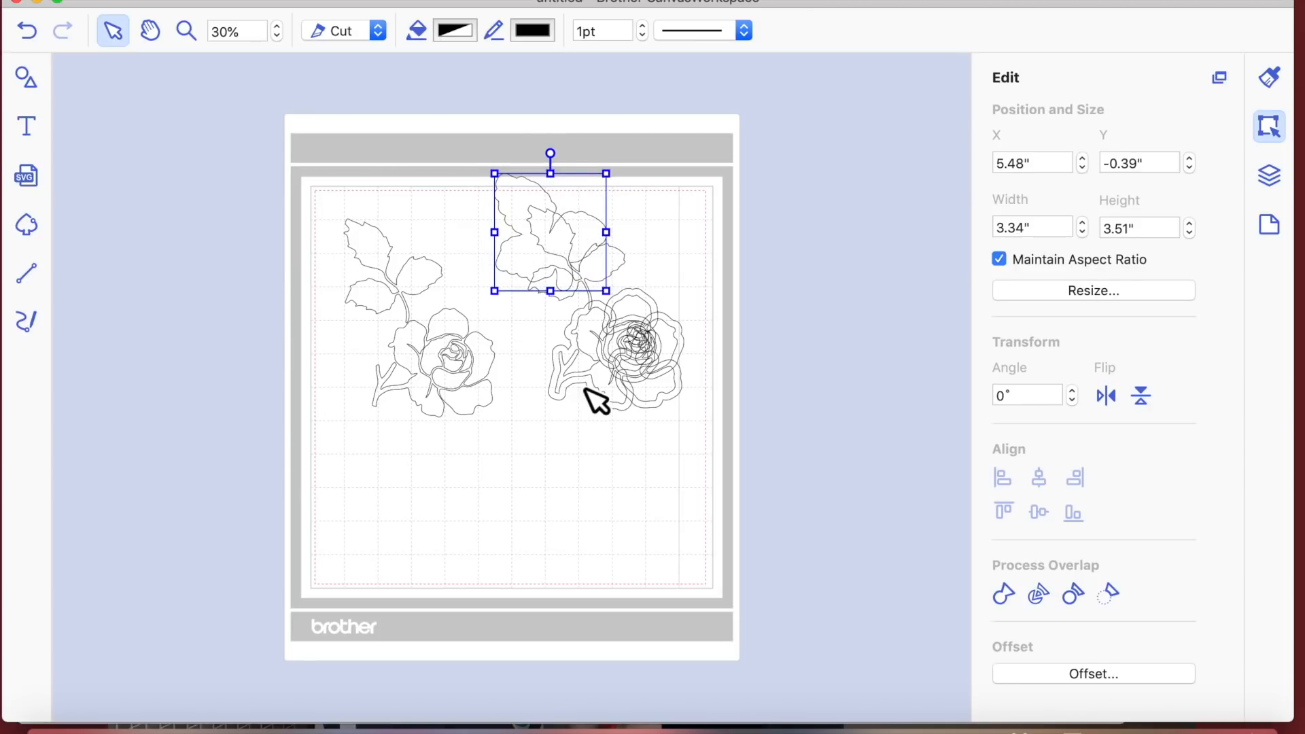
{"action": "left_click_drag", "start_coordinate": [591, 245], "coordinate": [751, 218]}
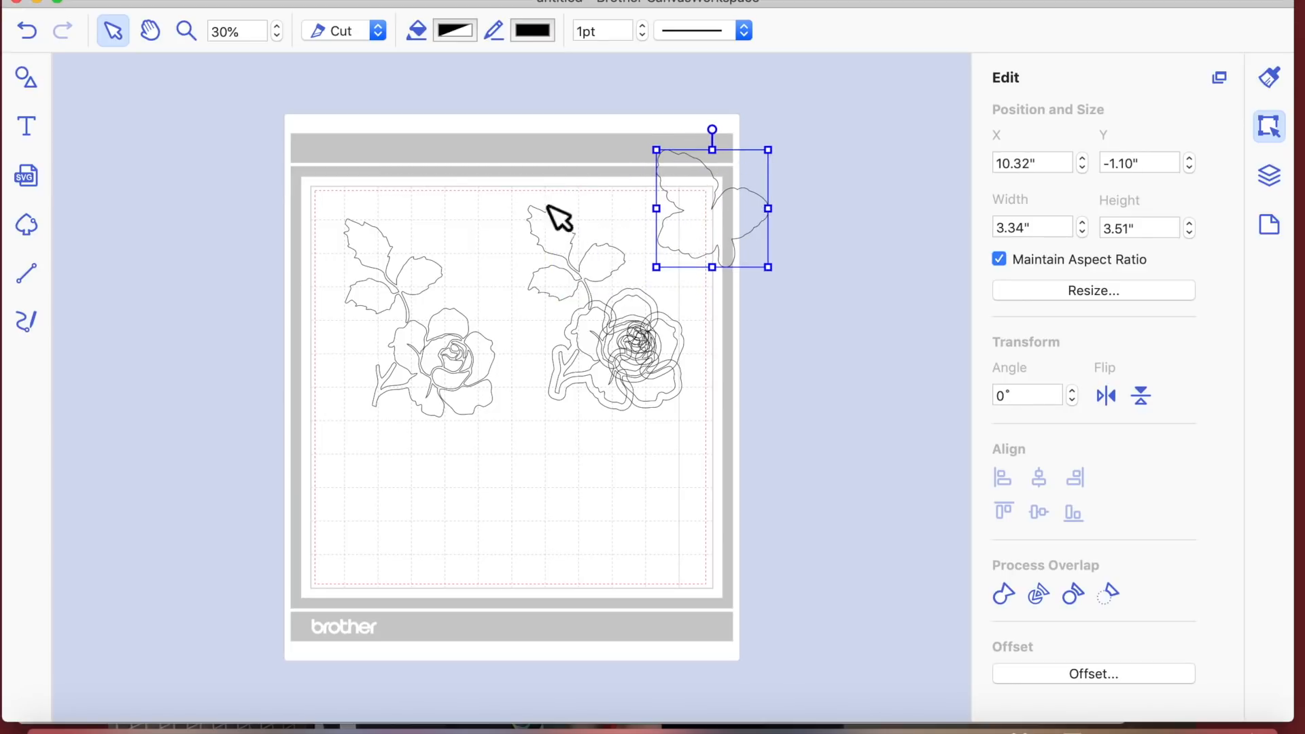
{"action": "left_click", "coordinate": [30, 33]}
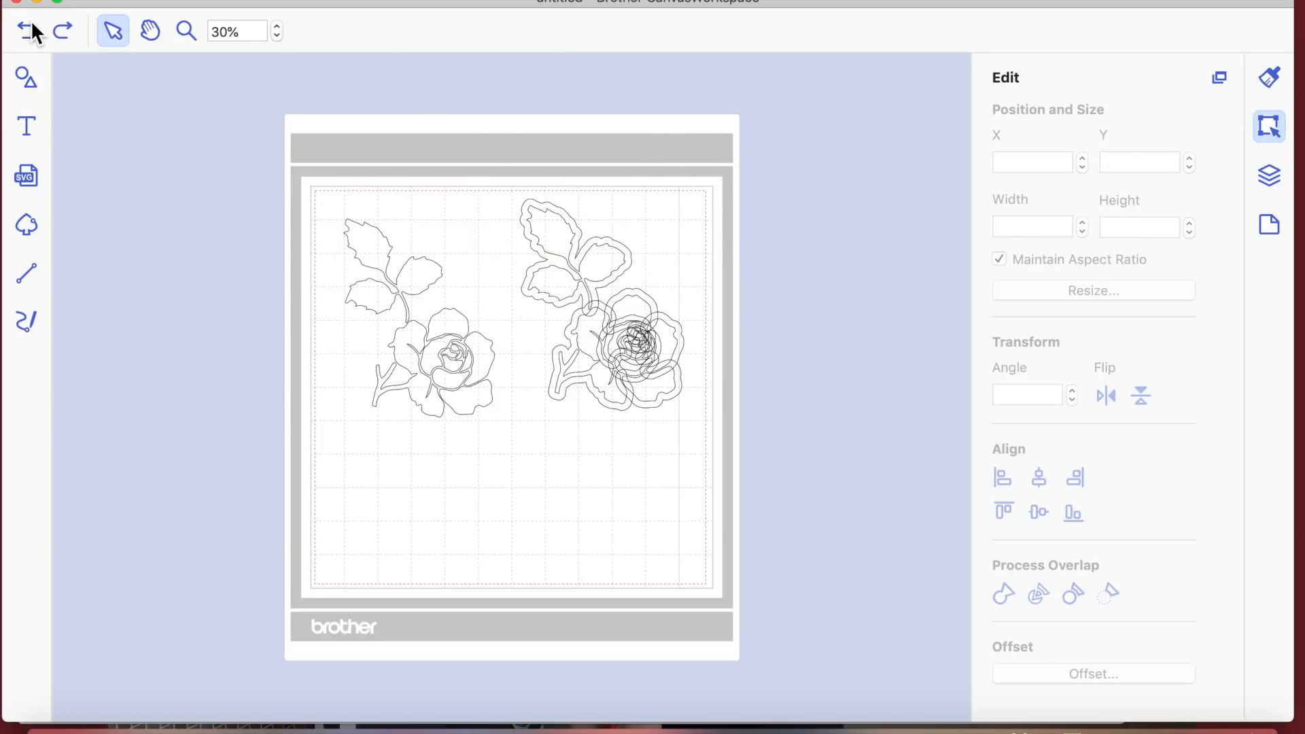
{"action": "left_click", "coordinate": [30, 31]}
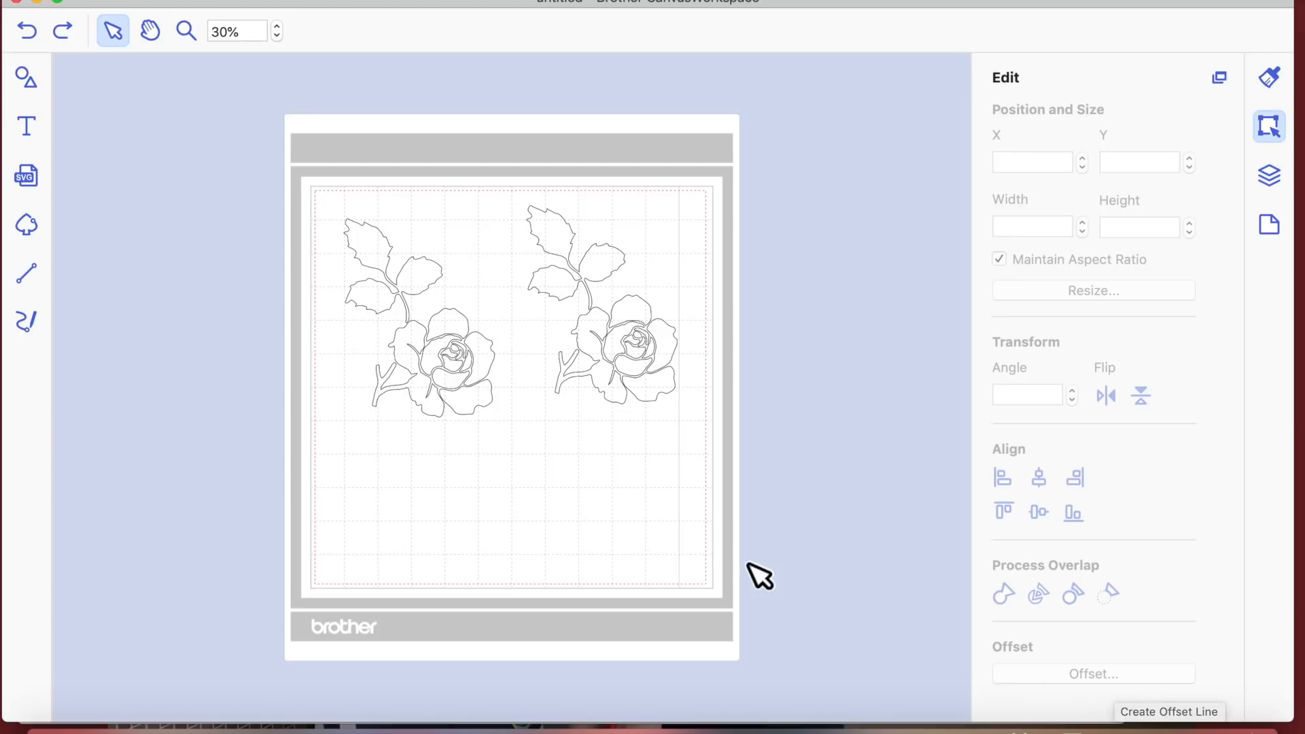
Step: Create an outward, round-cornered offset line with narrower spacing around the right-hand rose, leaving the original line as is
{"action": "left_click", "coordinate": [598, 287]}
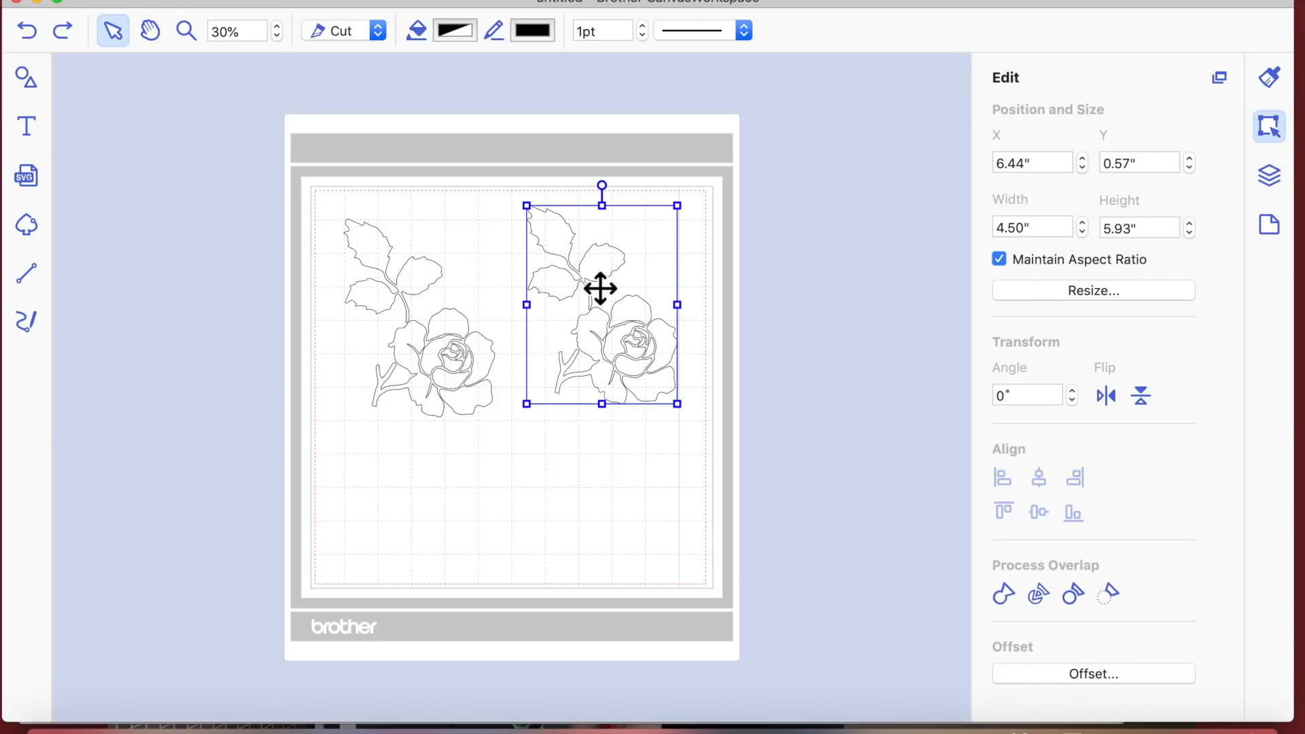
{"action": "left_click", "coordinate": [1107, 673]}
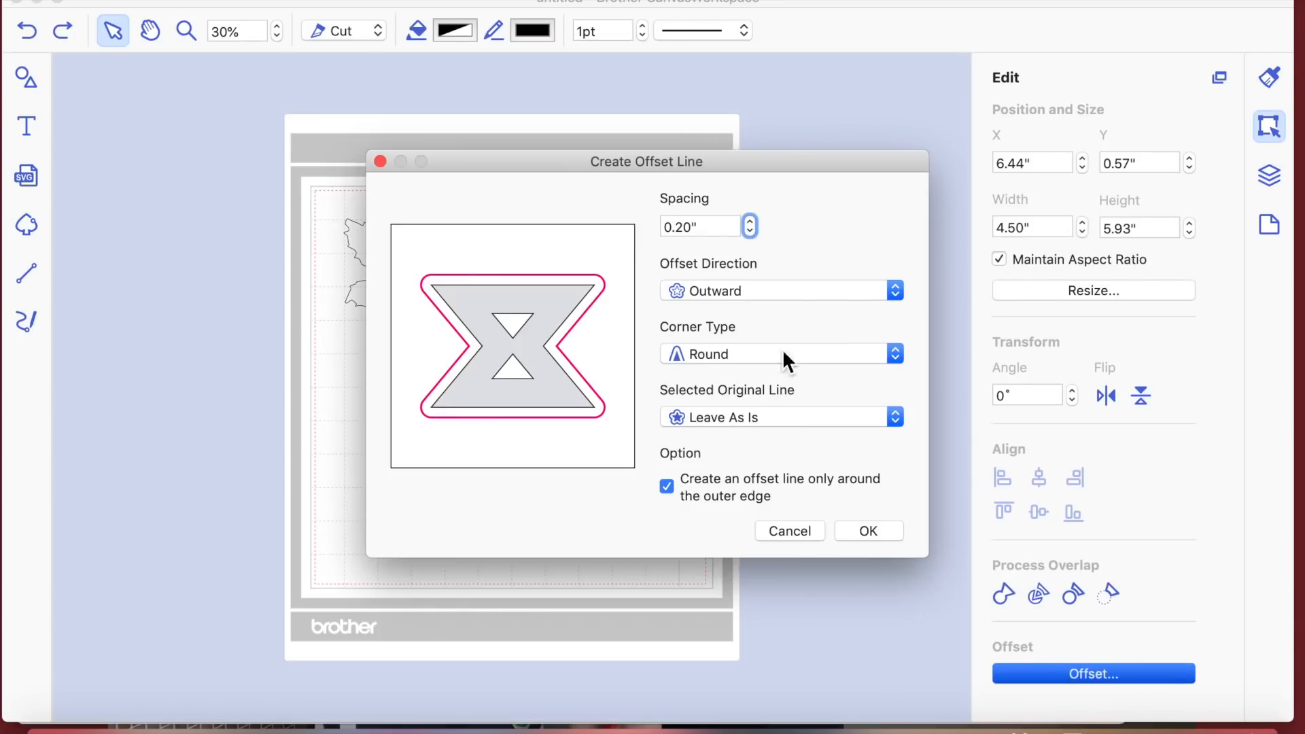
{"action": "left_click", "coordinate": [749, 232]}
{"action": "left_click", "coordinate": [750, 232]}
{"action": "left_click", "coordinate": [750, 231]}
{"action": "left_click", "coordinate": [750, 221]}
{"action": "left_click", "coordinate": [865, 531]}
{"action": "left_click", "coordinate": [625, 453]}
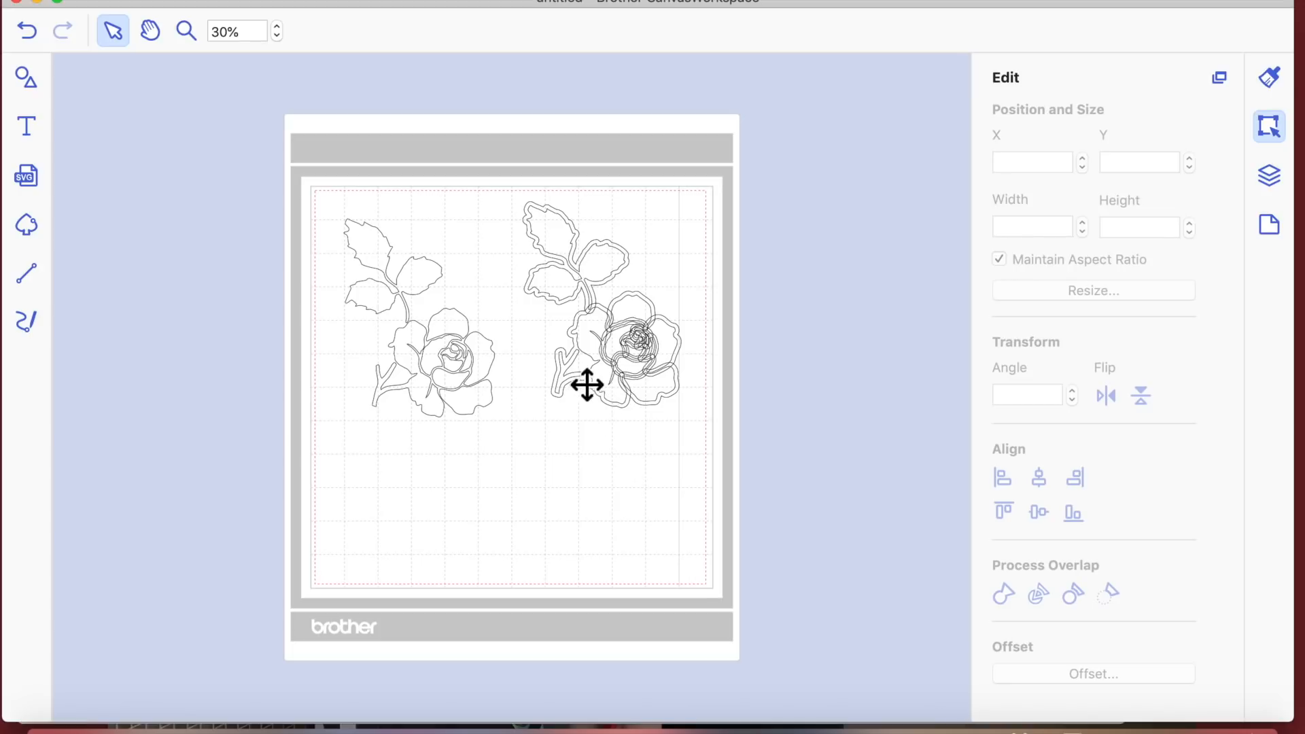
Step: Try shifting the offset line around the right-hand rose's upper petal, and undo the move
{"action": "left_click", "coordinate": [626, 305]}
{"action": "mouse_move", "coordinate": [627, 305]}
{"action": "left_mouse_down"}
{"action": "mouse_move", "coordinate": [669, 291]}
{"action": "mouse_move", "coordinate": [628, 304]}
{"action": "left_mouse_up"}
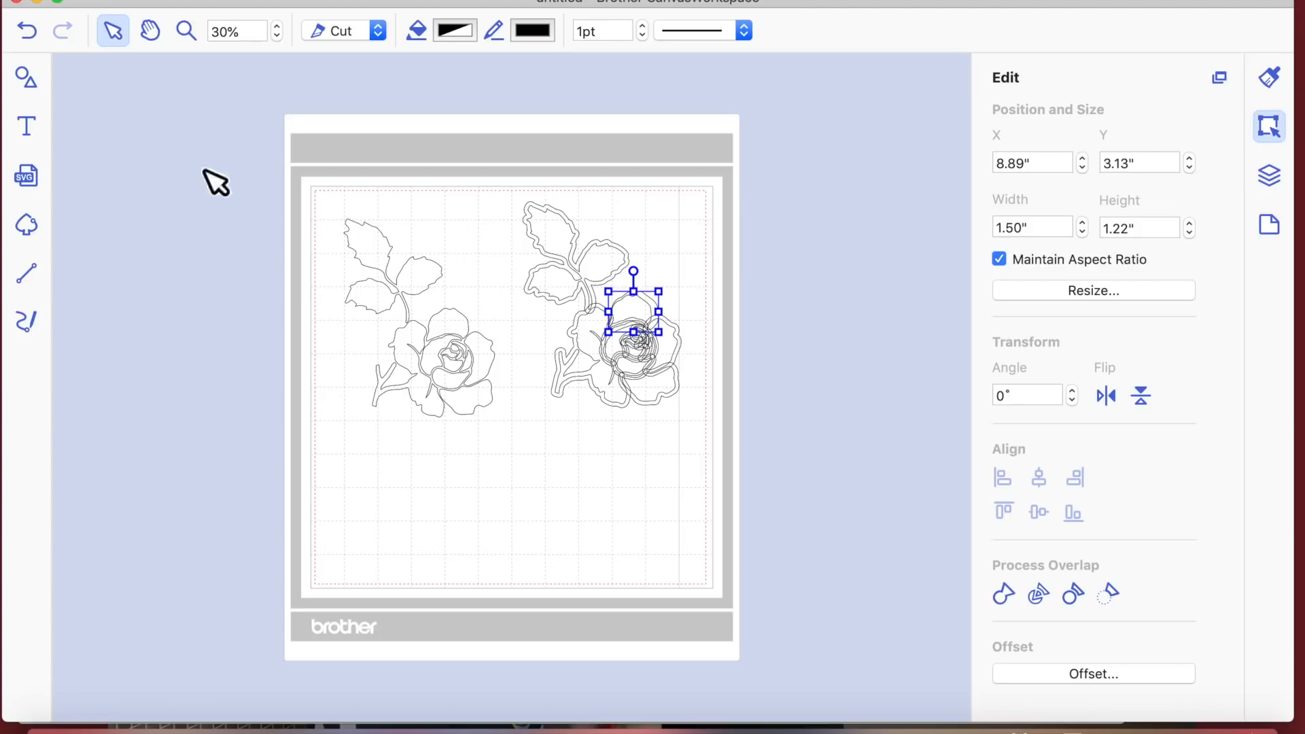
{"action": "left_click", "coordinate": [30, 27]}
Step: Try selecting the right-hand rose's leaf outlines and moving the leaf offset line upward, and undo the move
{"action": "left_click_drag", "start_coordinate": [486, 187], "coordinate": [590, 252]}
{"action": "left_click", "coordinate": [629, 190]}
{"action": "left_click_drag", "start_coordinate": [519, 195], "coordinate": [546, 197]}
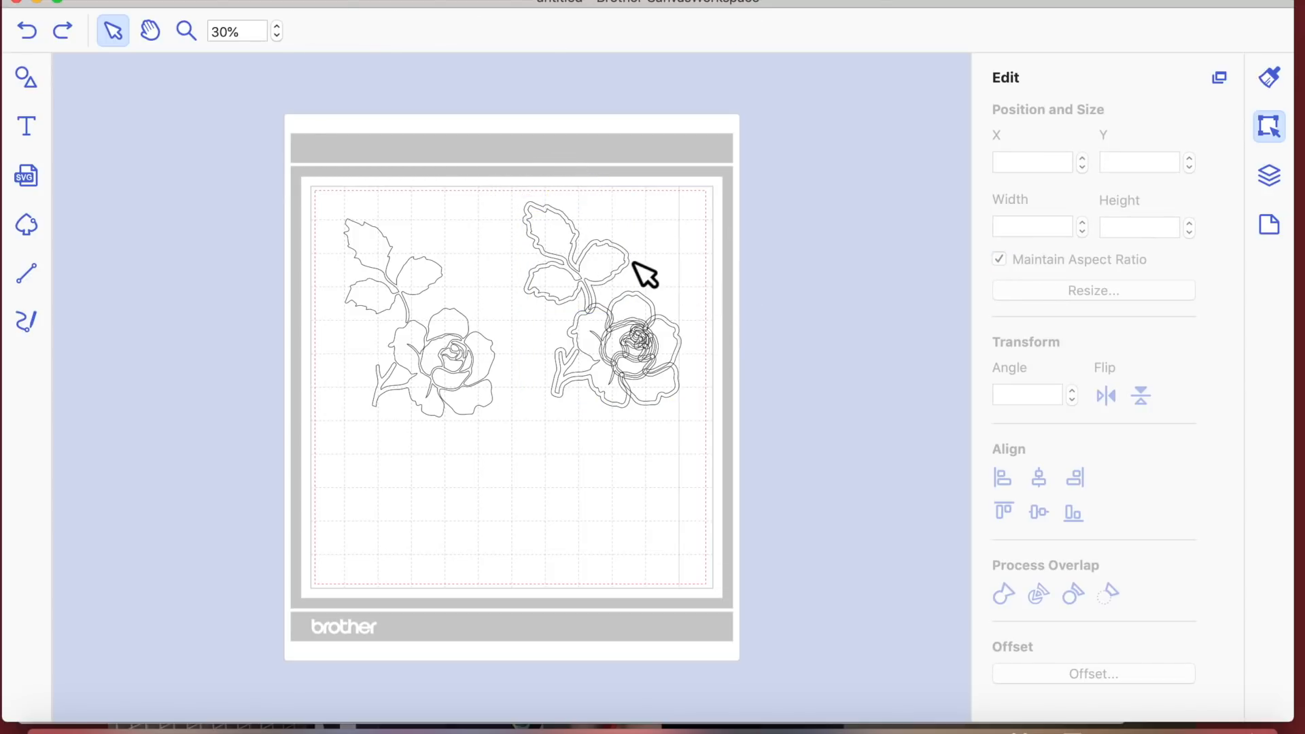
{"action": "left_click_drag", "start_coordinate": [634, 266], "coordinate": [633, 247]}
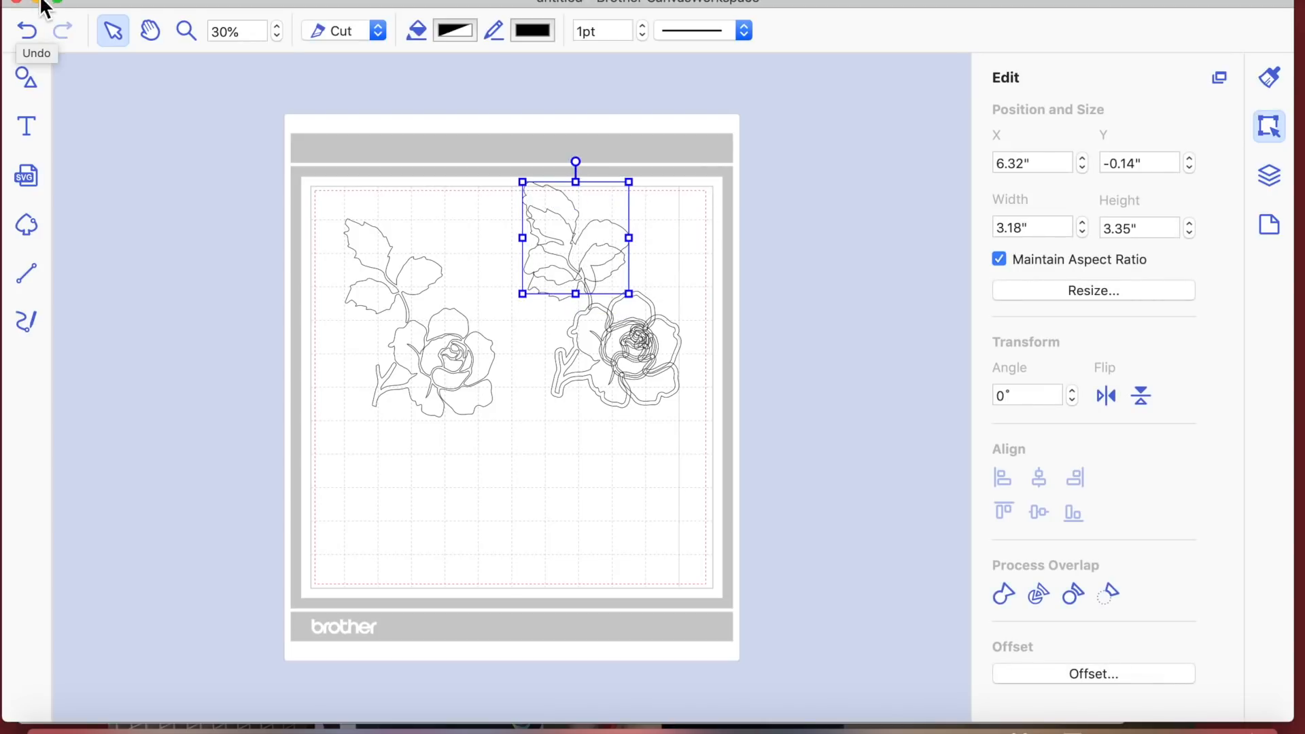
{"action": "left_click", "coordinate": [28, 32]}
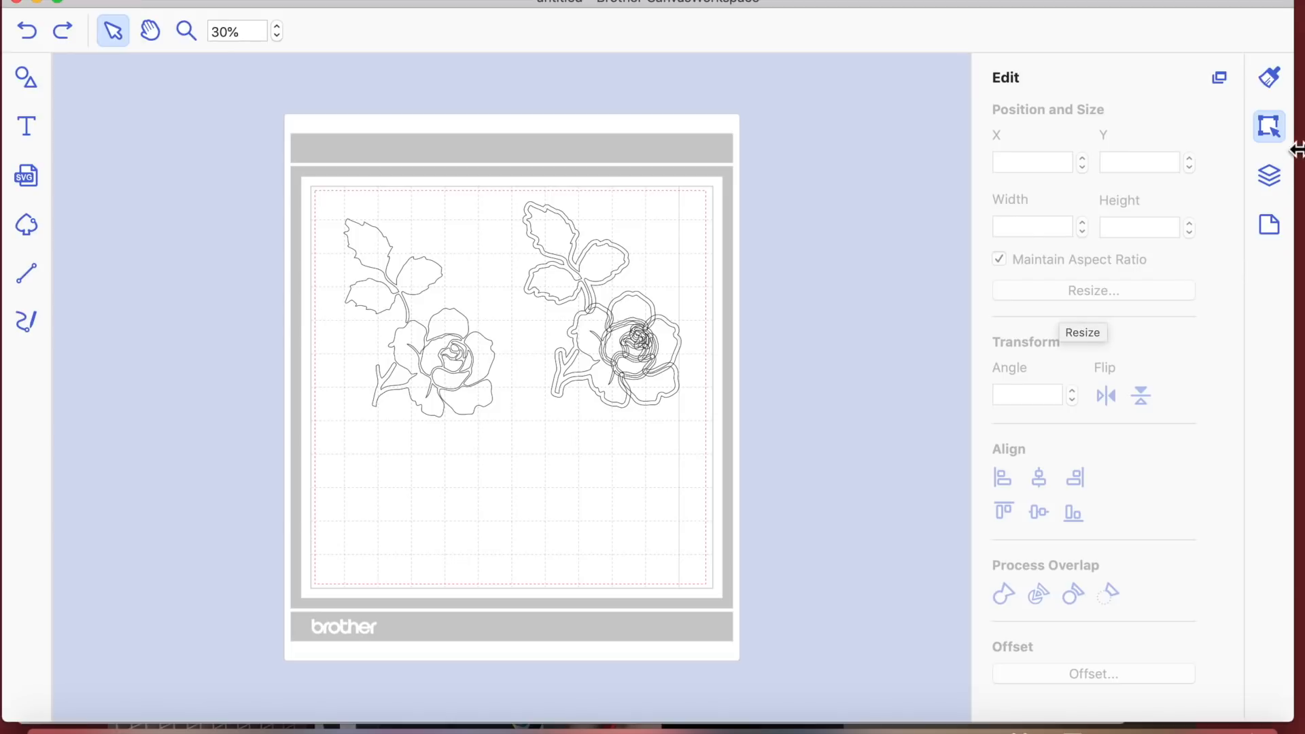
Step: Find the original right-hand rose group among the layers below the offset shapes and ungroup it
{"action": "left_click", "coordinate": [1269, 178]}
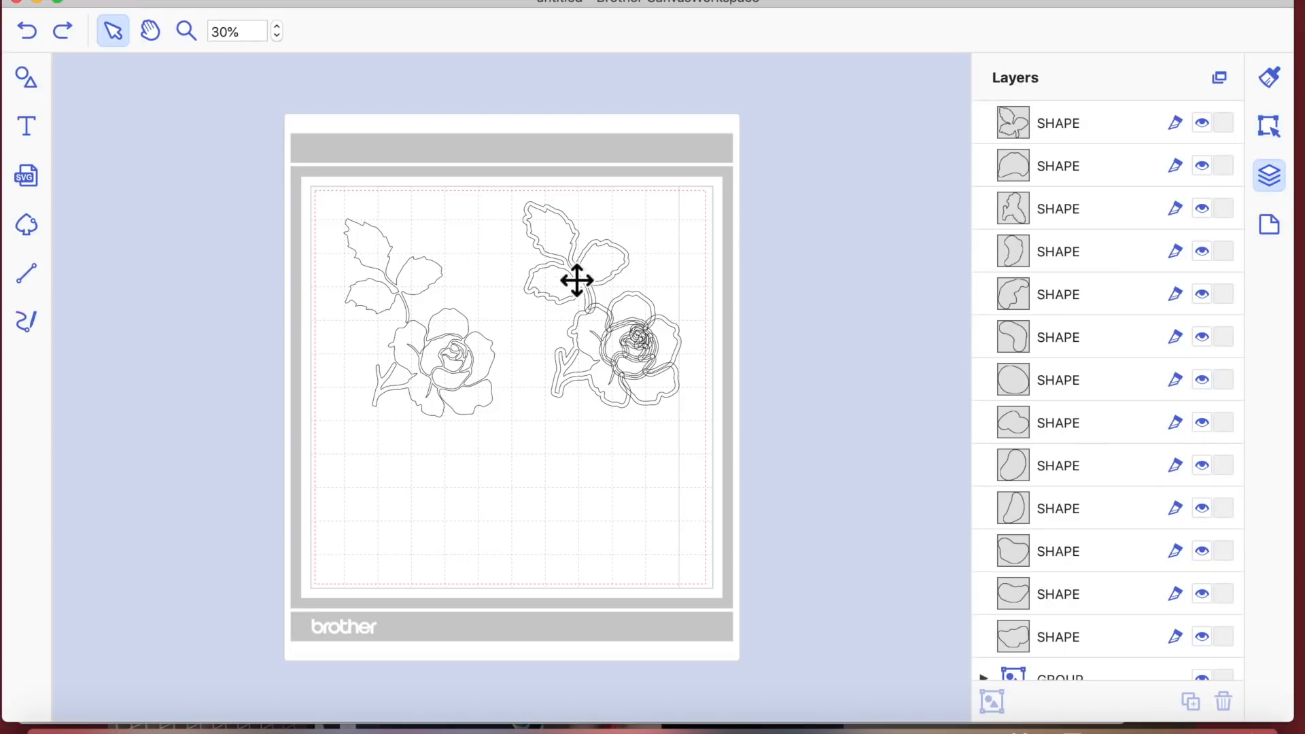
{"action": "left_click", "coordinate": [561, 246]}
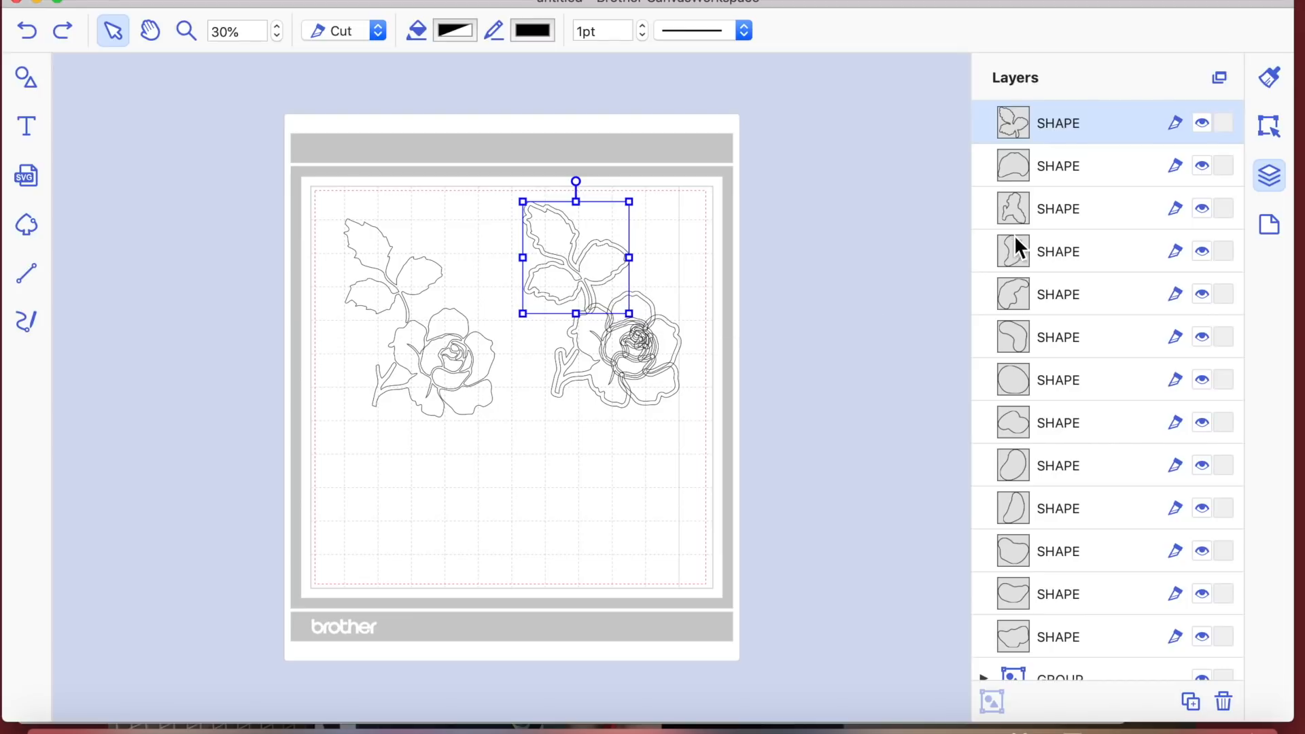
{"action": "scroll", "coordinate": [1038, 460], "scroll_direction": "down", "scroll_amount": 2}
{"action": "scroll", "coordinate": [1038, 459], "scroll_direction": "up", "scroll_amount": 2}
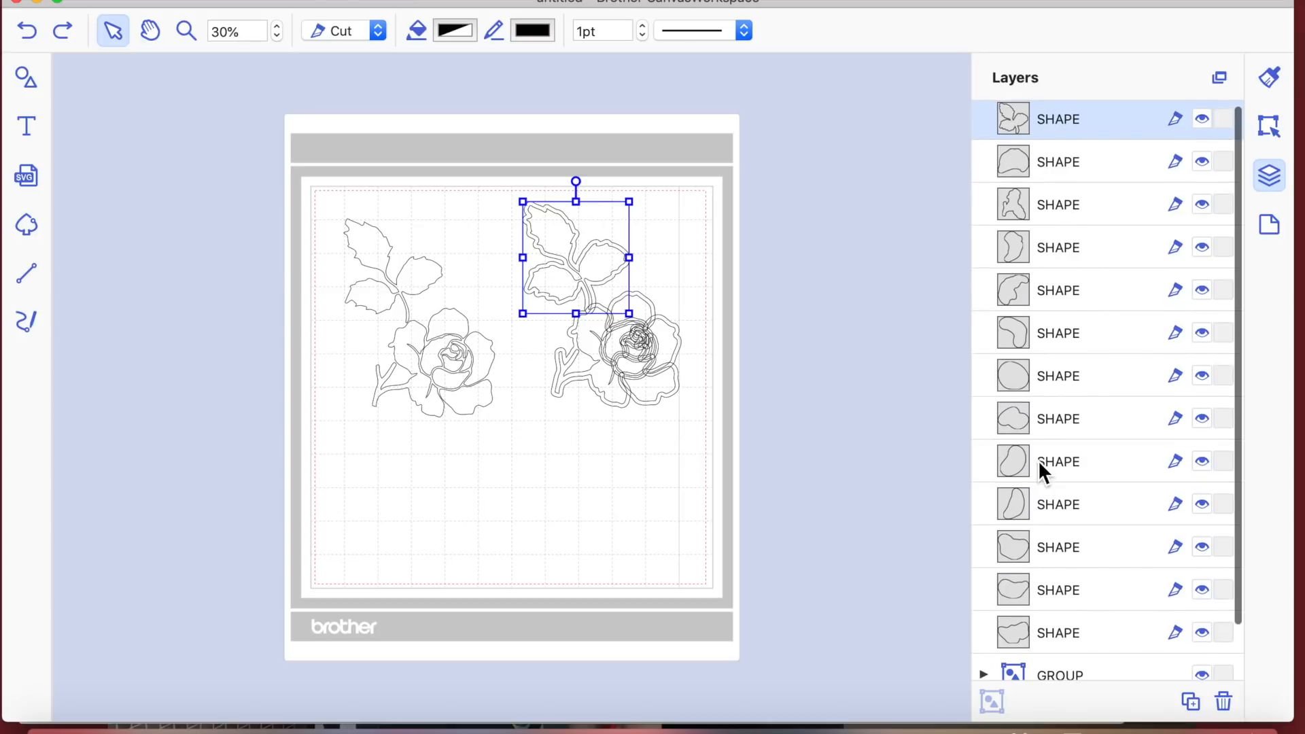
{"action": "scroll", "coordinate": [1038, 459], "scroll_direction": "down", "scroll_amount": 2}
{"action": "left_click", "coordinate": [1086, 617]}
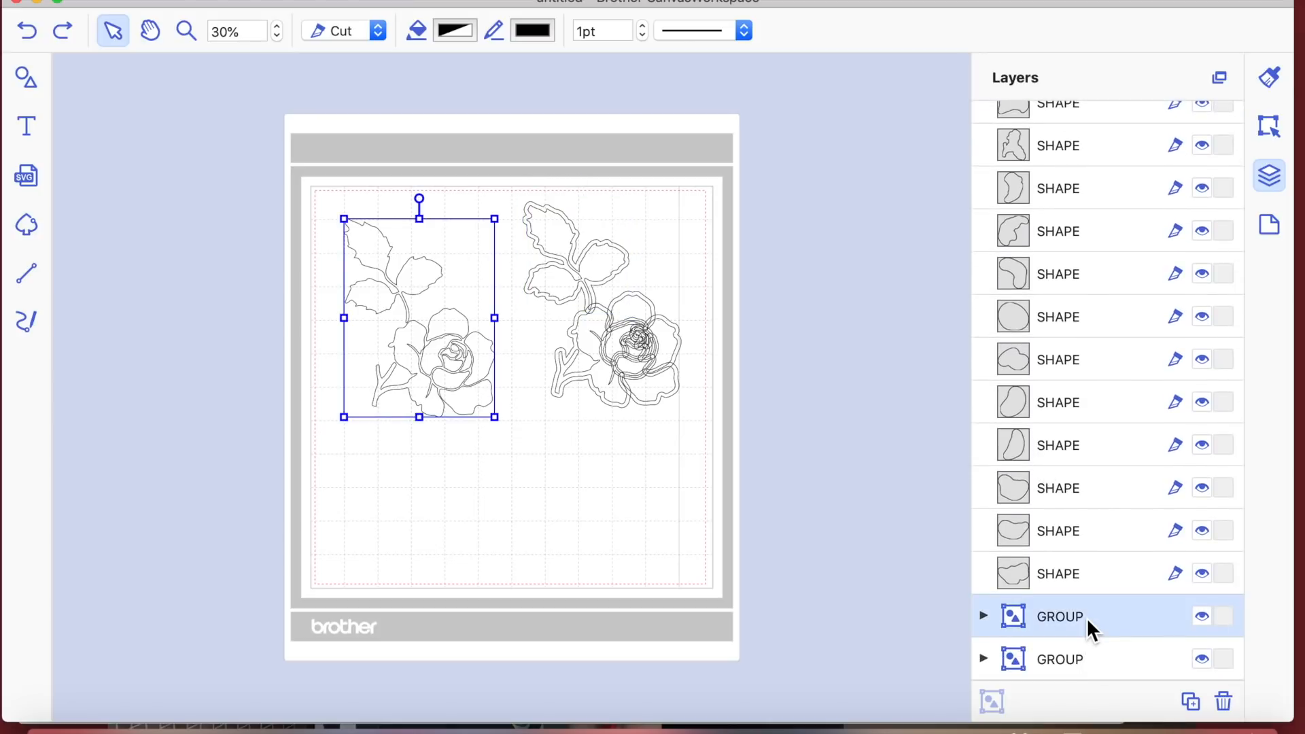
{"action": "left_click", "coordinate": [1083, 658]}
{"action": "right_click", "coordinate": [1083, 657]}
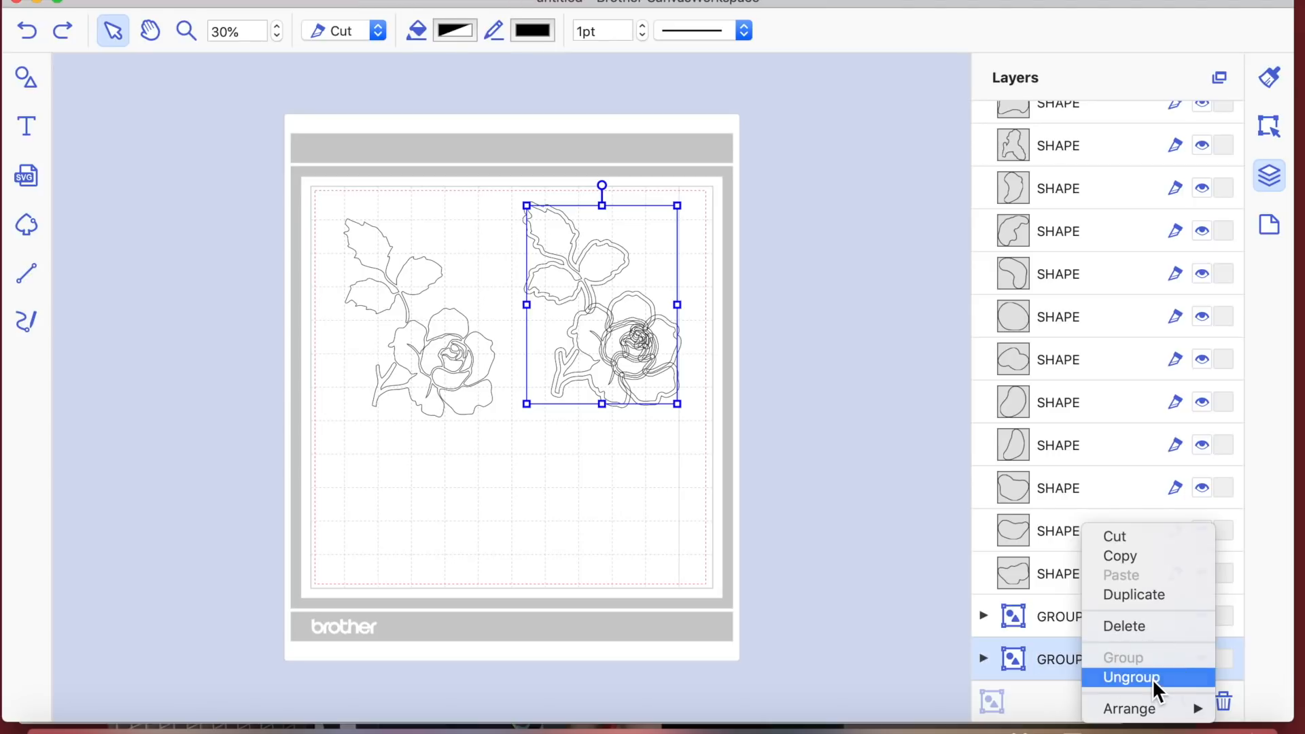
{"action": "left_click", "coordinate": [1152, 678]}
{"action": "left_click", "coordinate": [663, 558]}
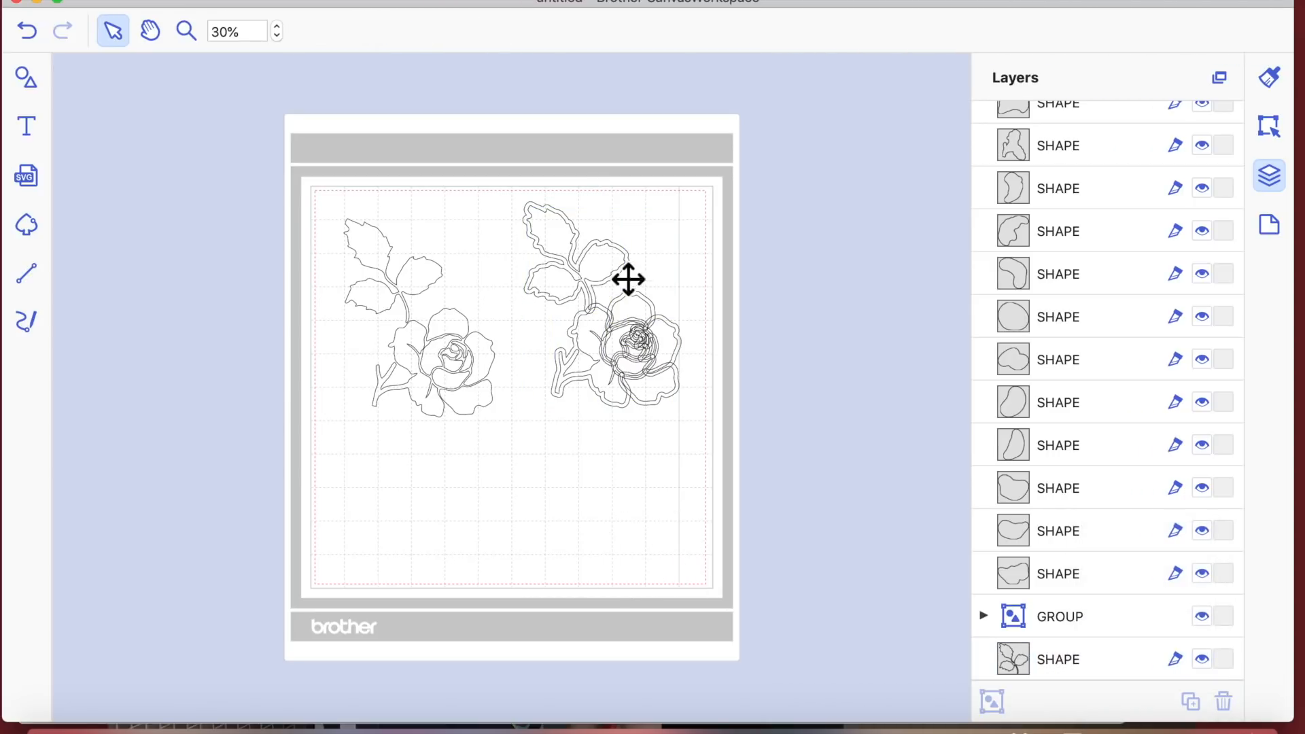
Step: Try moving the leaf offset line away from the ungrouped right-hand rose, and undo the move
{"action": "left_click", "coordinate": [578, 239]}
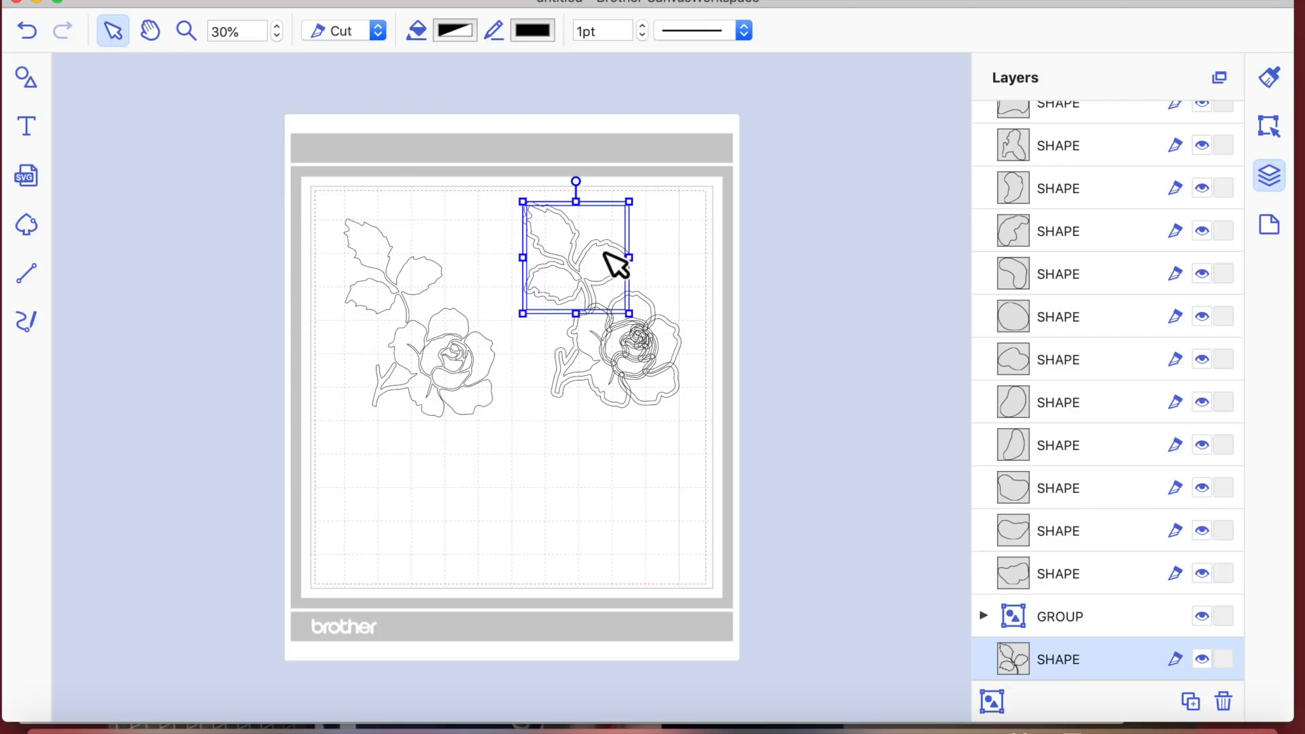
{"action": "left_click", "coordinate": [700, 268]}
{"action": "left_click_drag", "start_coordinate": [576, 255], "coordinate": [679, 190]}
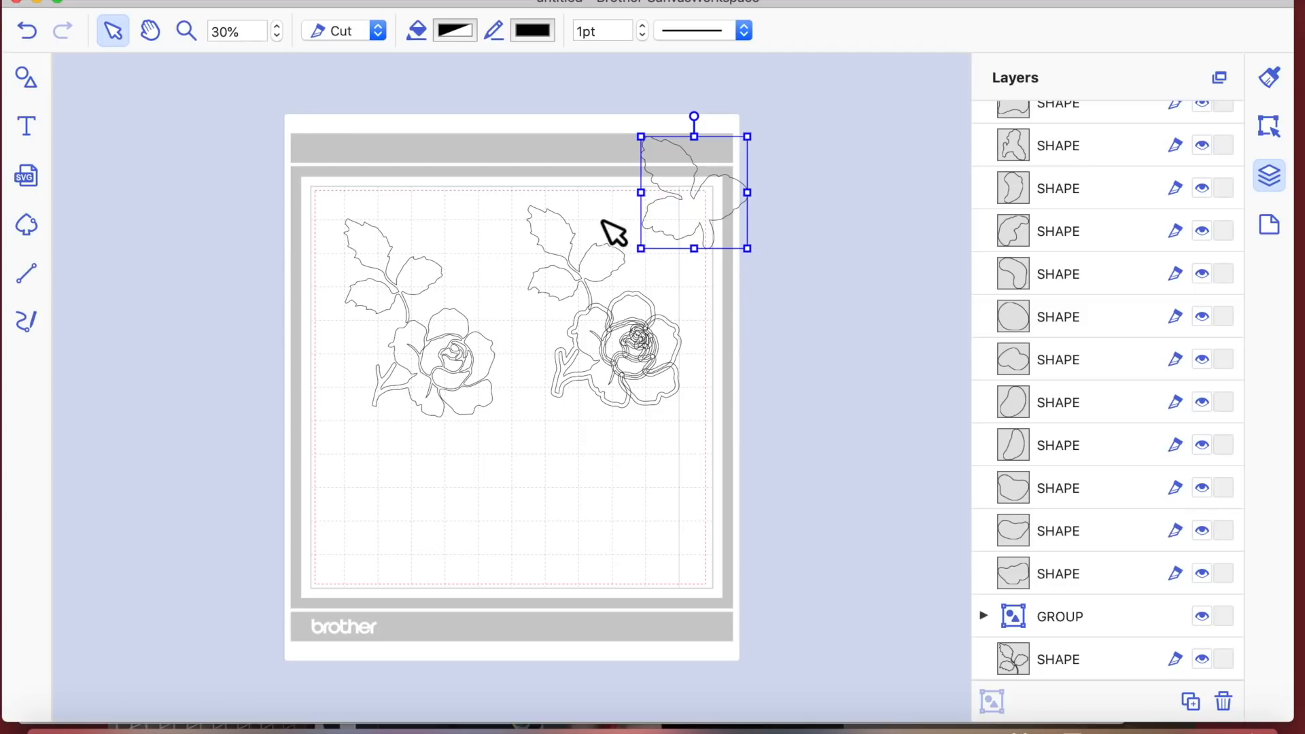
{"action": "left_click", "coordinate": [28, 32]}
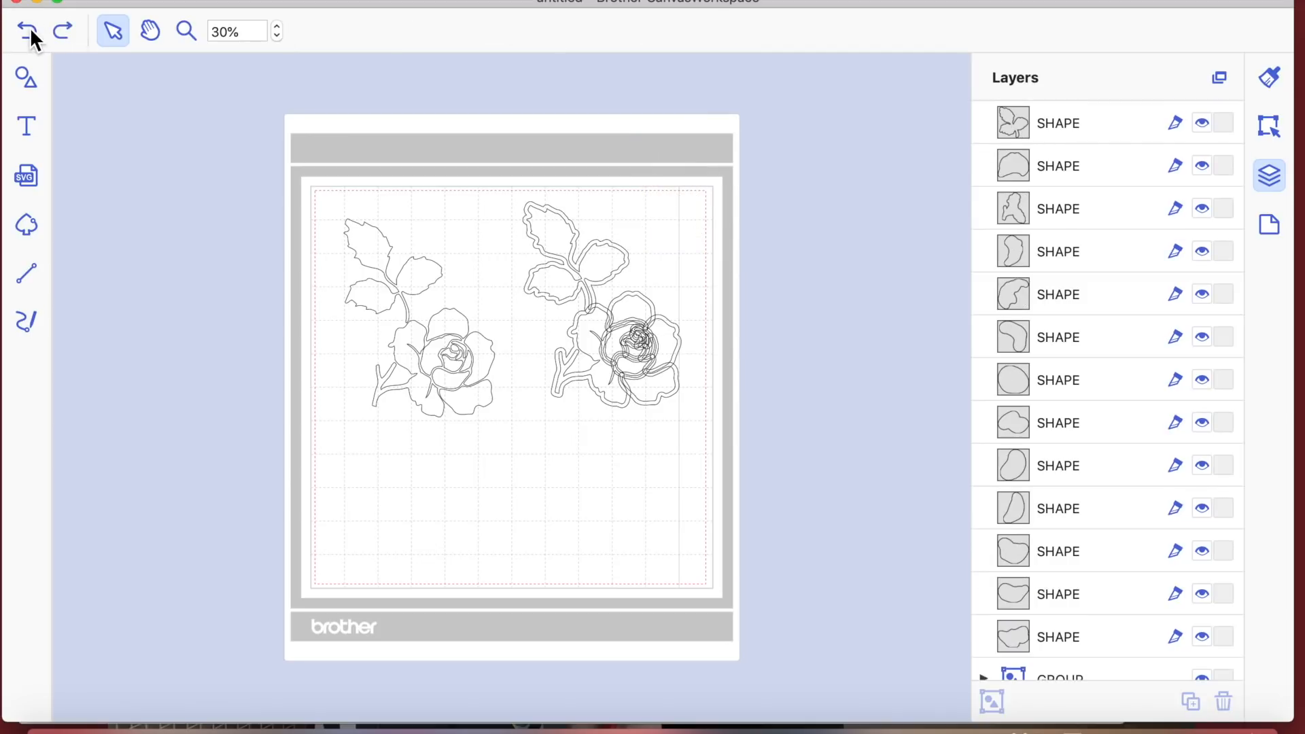
Step: Delete the right-hand rose's original leaf shape while its offset line is hidden, and show the leaf offset line again
{"action": "left_click", "coordinate": [1199, 124]}
{"action": "left_click", "coordinate": [618, 263]}
{"action": "key", "text": "Delete"}
{"action": "scroll", "coordinate": [1066, 428], "scroll_direction": "down", "scroll_amount": 8}
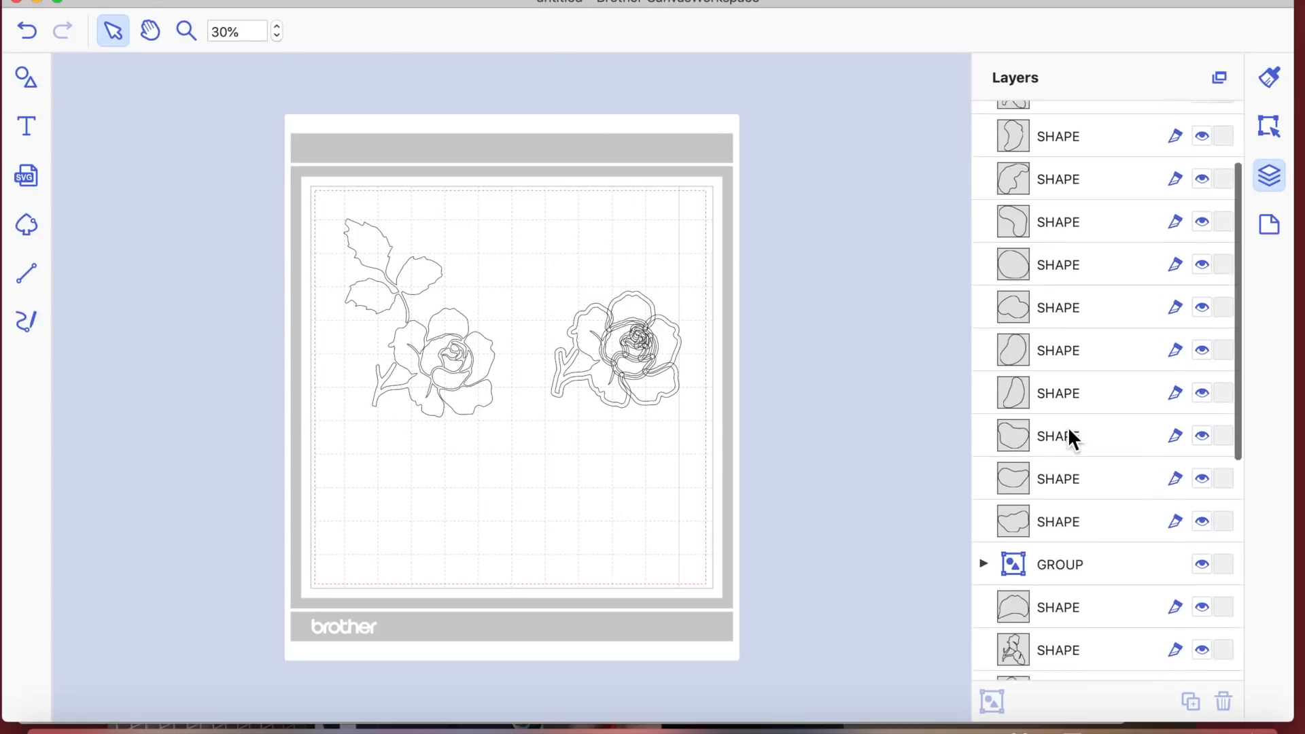
{"action": "scroll", "coordinate": [1067, 430], "scroll_direction": "down", "scroll_amount": 5}
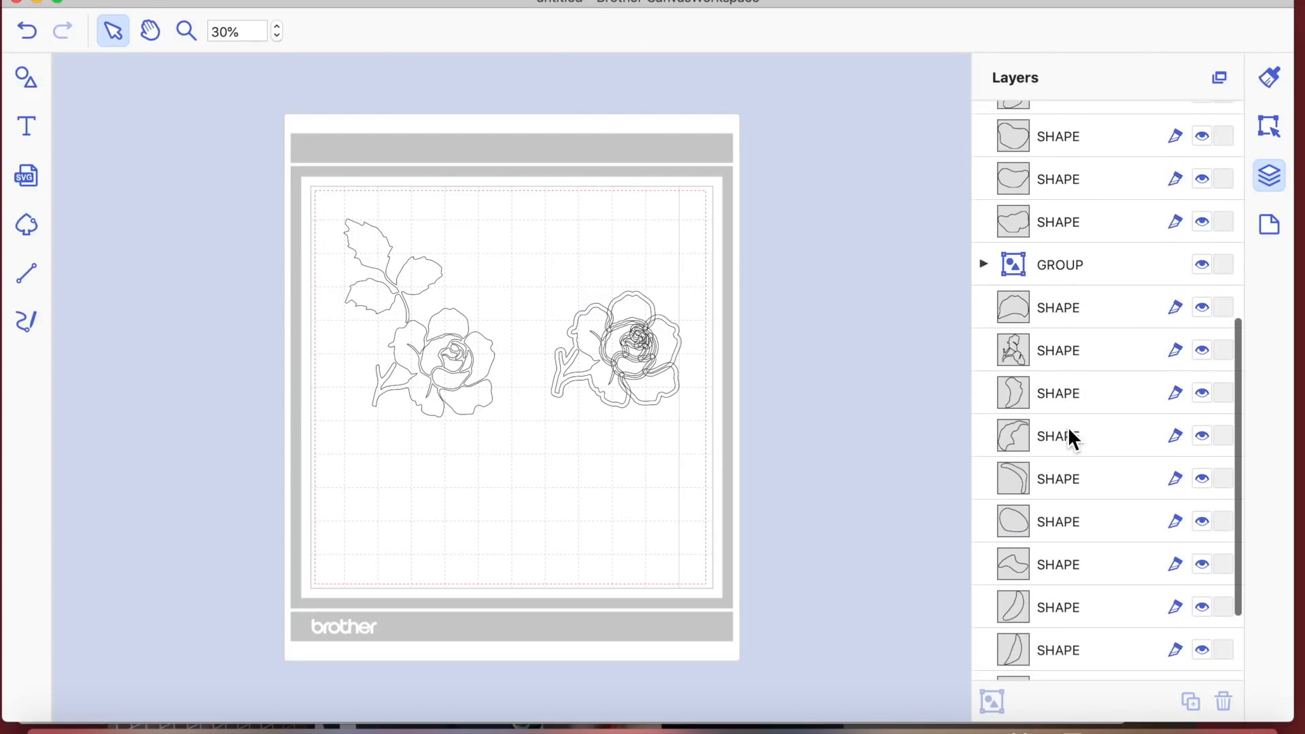
{"action": "scroll", "coordinate": [1069, 429], "scroll_direction": "up", "scroll_amount": 3}
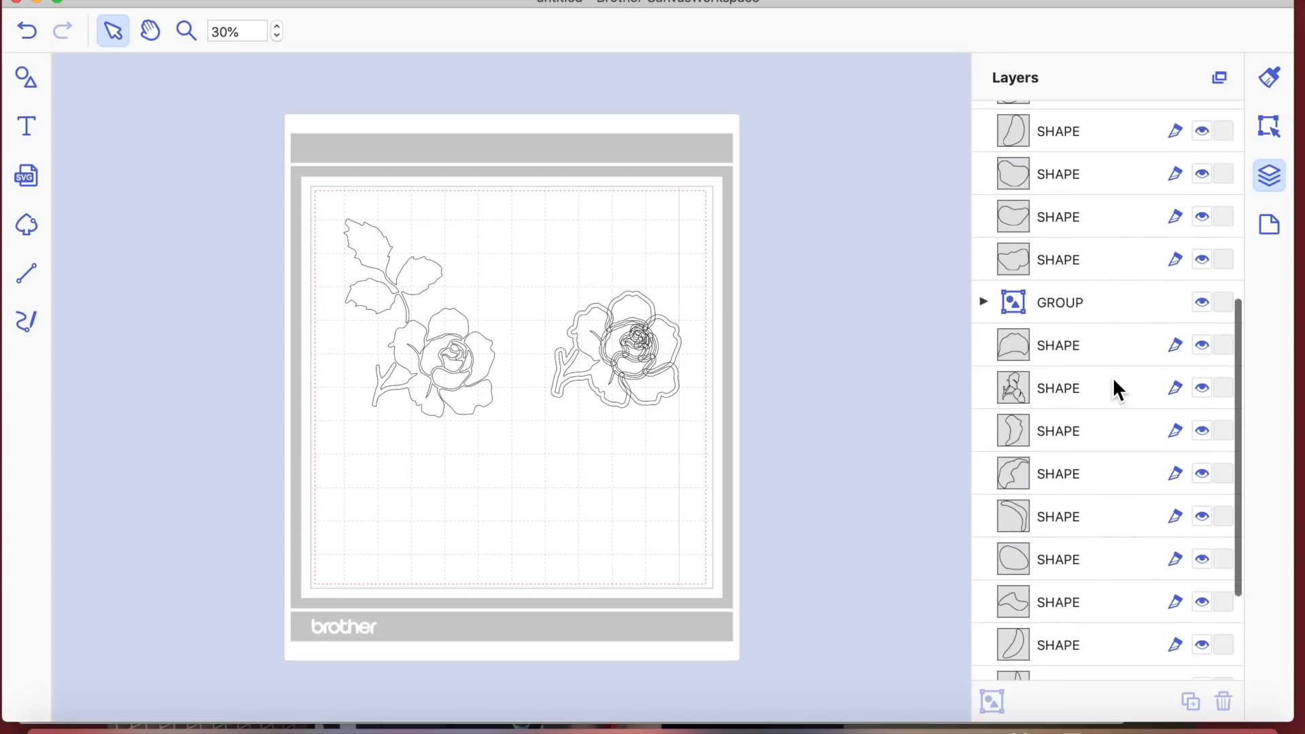
{"action": "scroll", "coordinate": [1115, 386], "scroll_direction": "up", "scroll_amount": 10}
{"action": "scroll", "coordinate": [1114, 380], "scroll_direction": "down", "scroll_amount": 1}
{"action": "left_click", "coordinate": [1201, 122]}
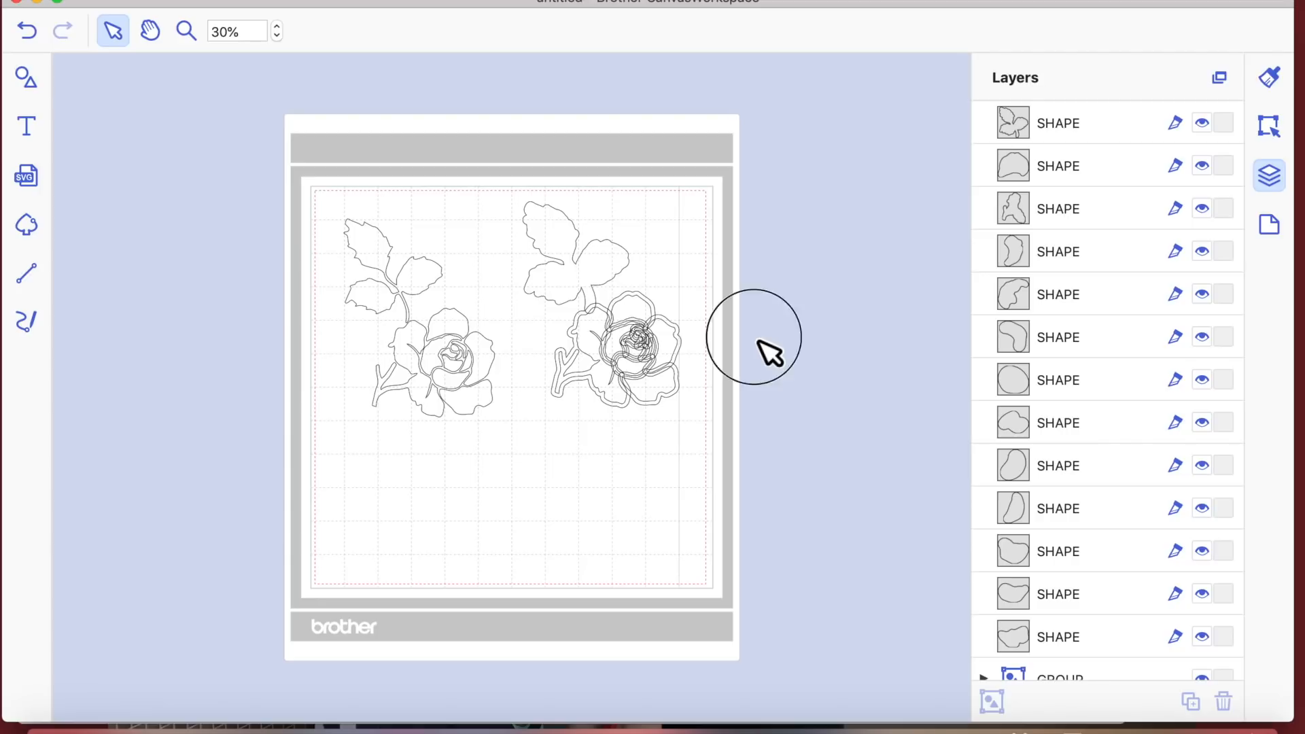
{"action": "left_click", "coordinate": [587, 389]}
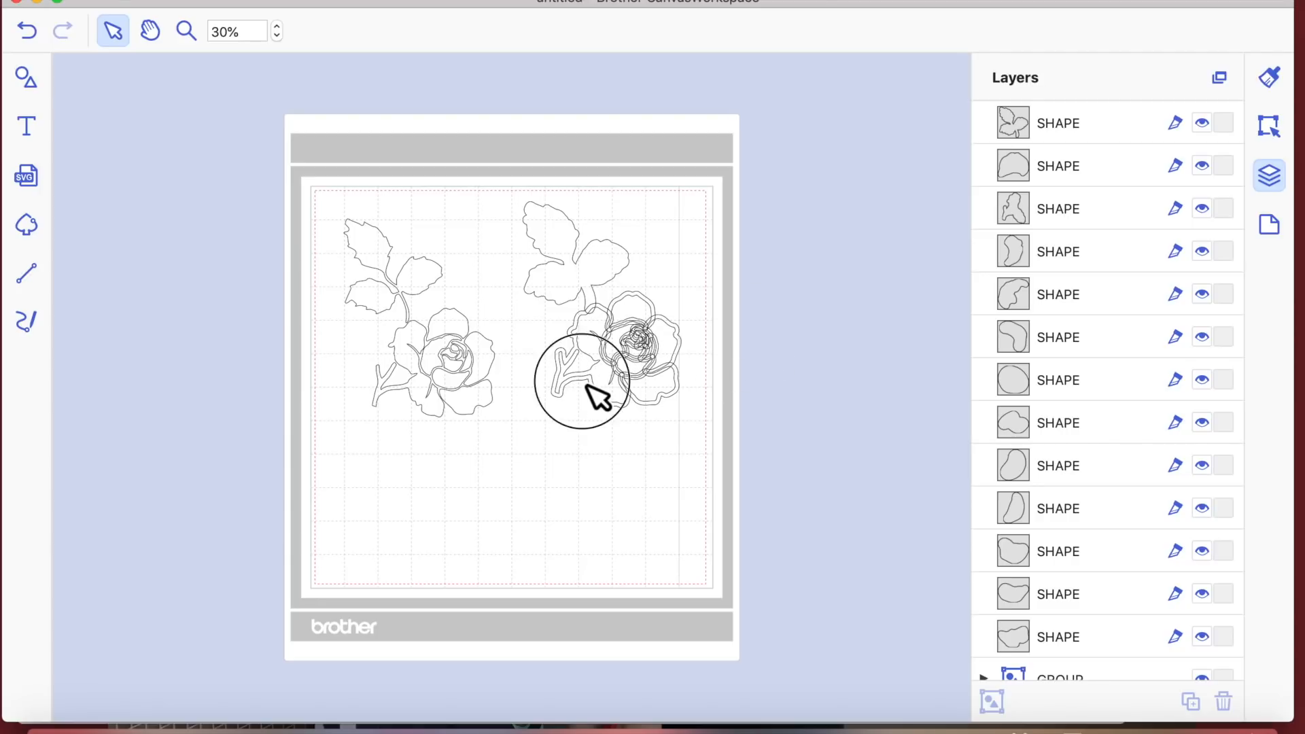
{"action": "left_click", "coordinate": [628, 412]}
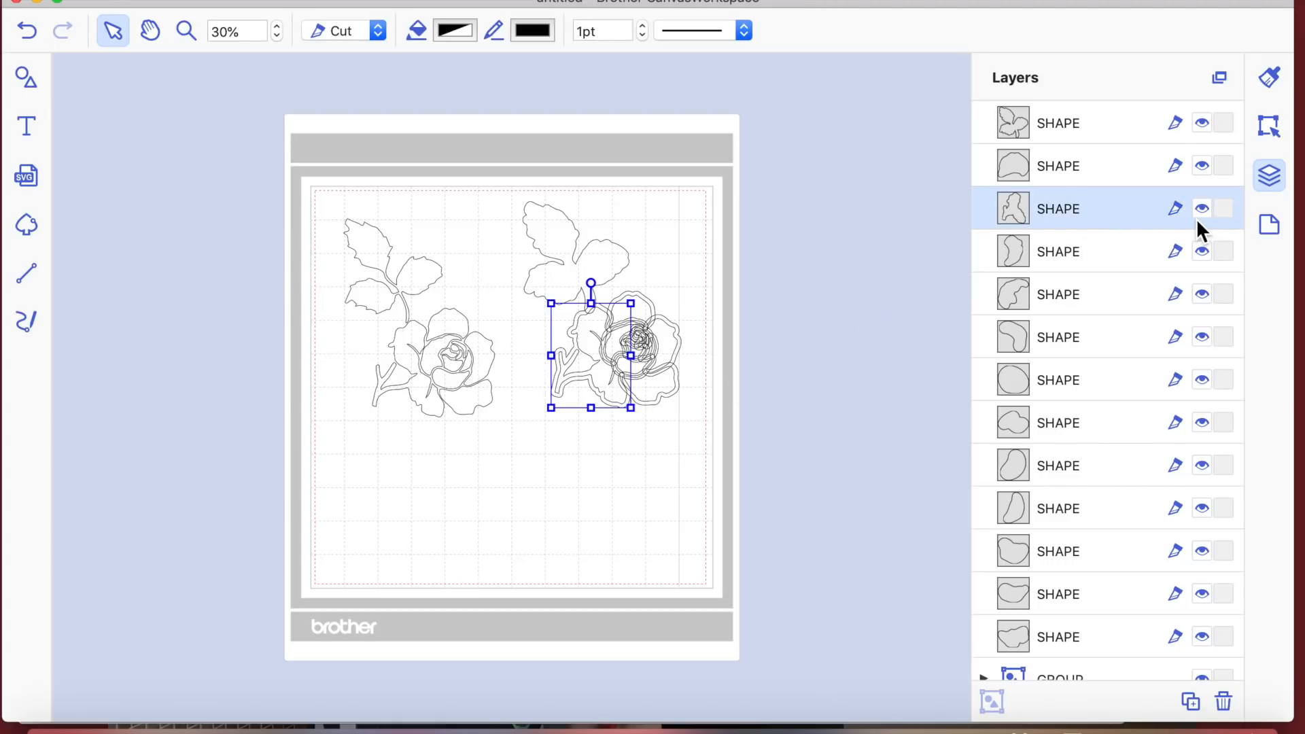
{"action": "double_click", "coordinate": [605, 362]}
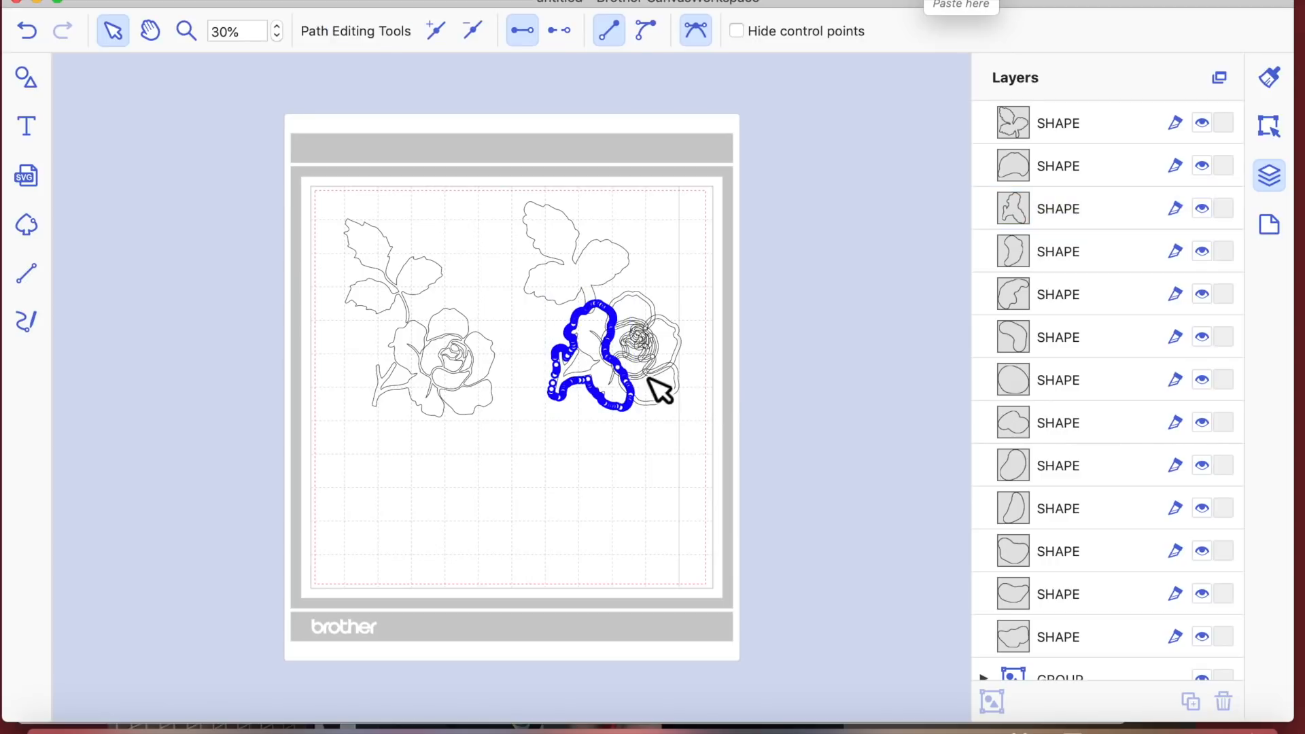
{"action": "left_click", "coordinate": [642, 502]}
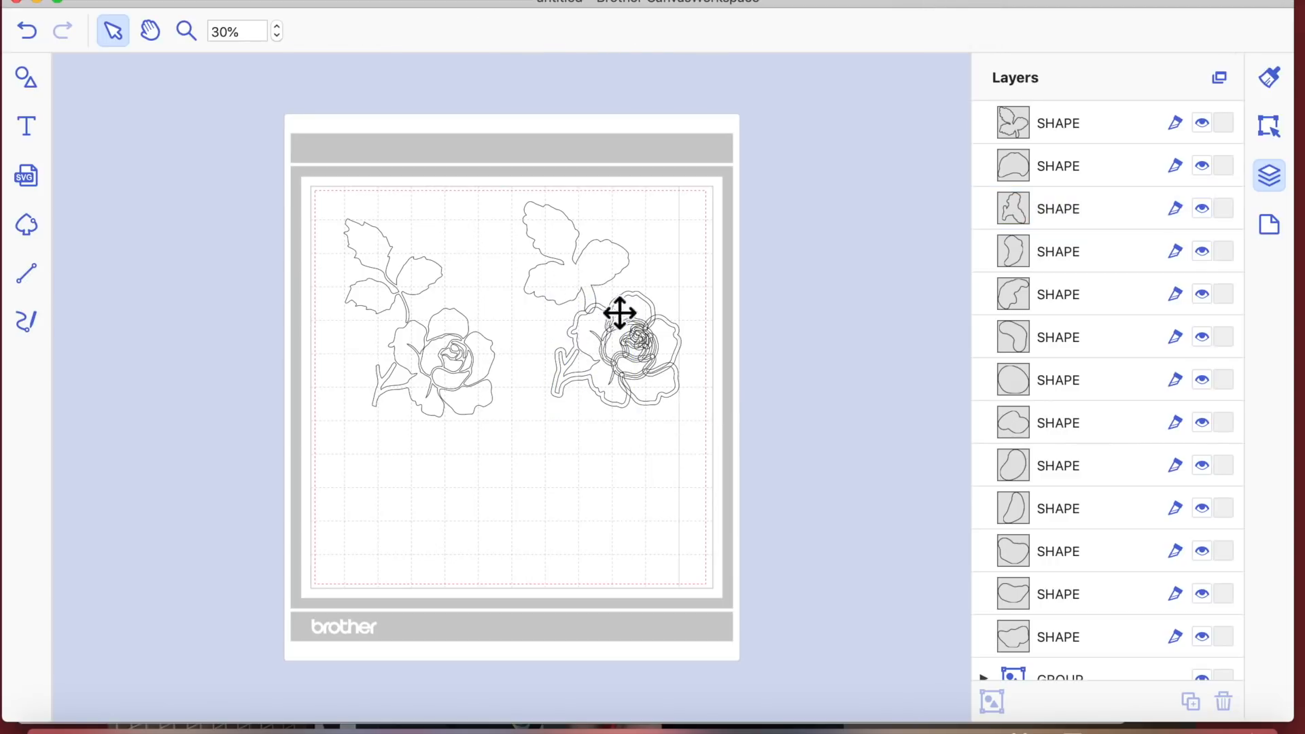
Step: Try moving the stem and petal offset lines of the right-hand rose down to the empty area below it
{"action": "left_click_drag", "start_coordinate": [615, 332], "coordinate": [638, 479]}
{"action": "left_click_drag", "start_coordinate": [643, 350], "coordinate": [661, 487]}
{"action": "left_click", "coordinate": [642, 326]}
{"action": "left_click_drag", "start_coordinate": [643, 326], "coordinate": [655, 570]}
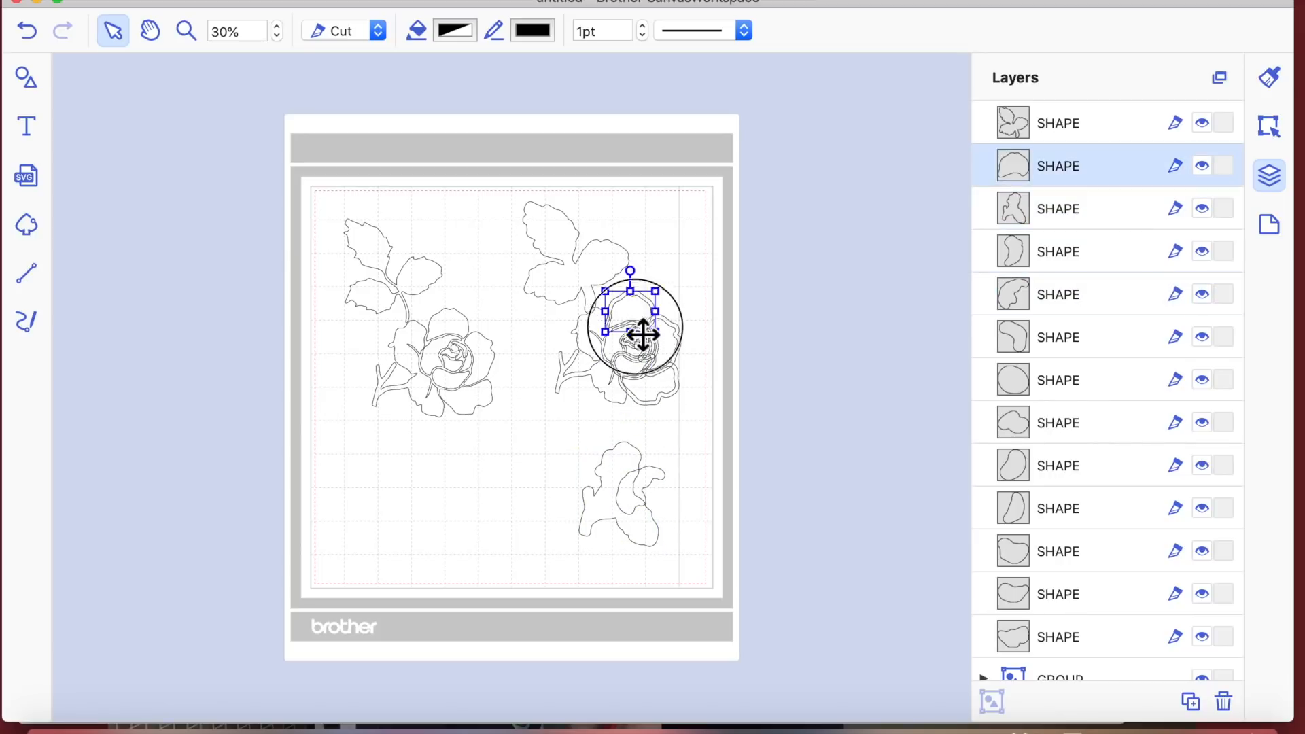
{"action": "left_click_drag", "start_coordinate": [655, 350], "coordinate": [665, 559]}
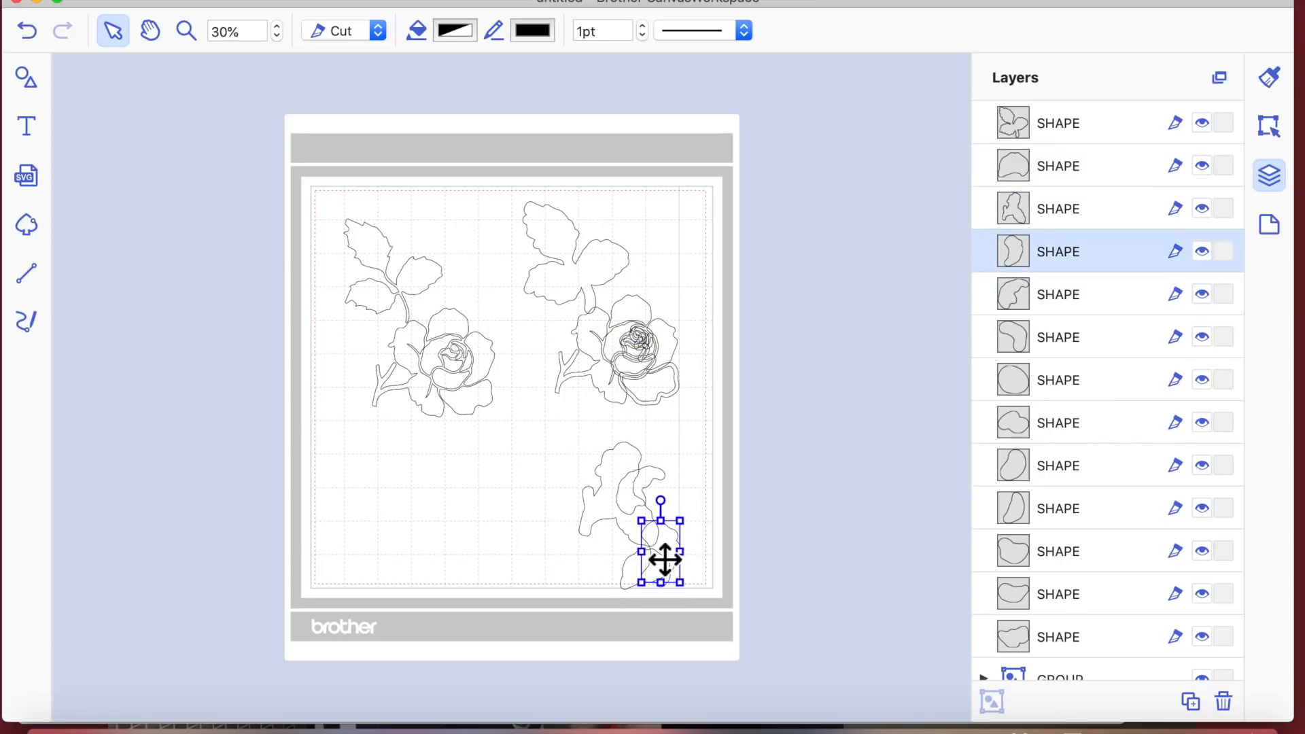
Step: Try moving the leaf offset line upward, away from the right-hand rose's flower
{"action": "left_click_drag", "start_coordinate": [677, 428], "coordinate": [579, 350]}
{"action": "left_click", "coordinate": [619, 340]}
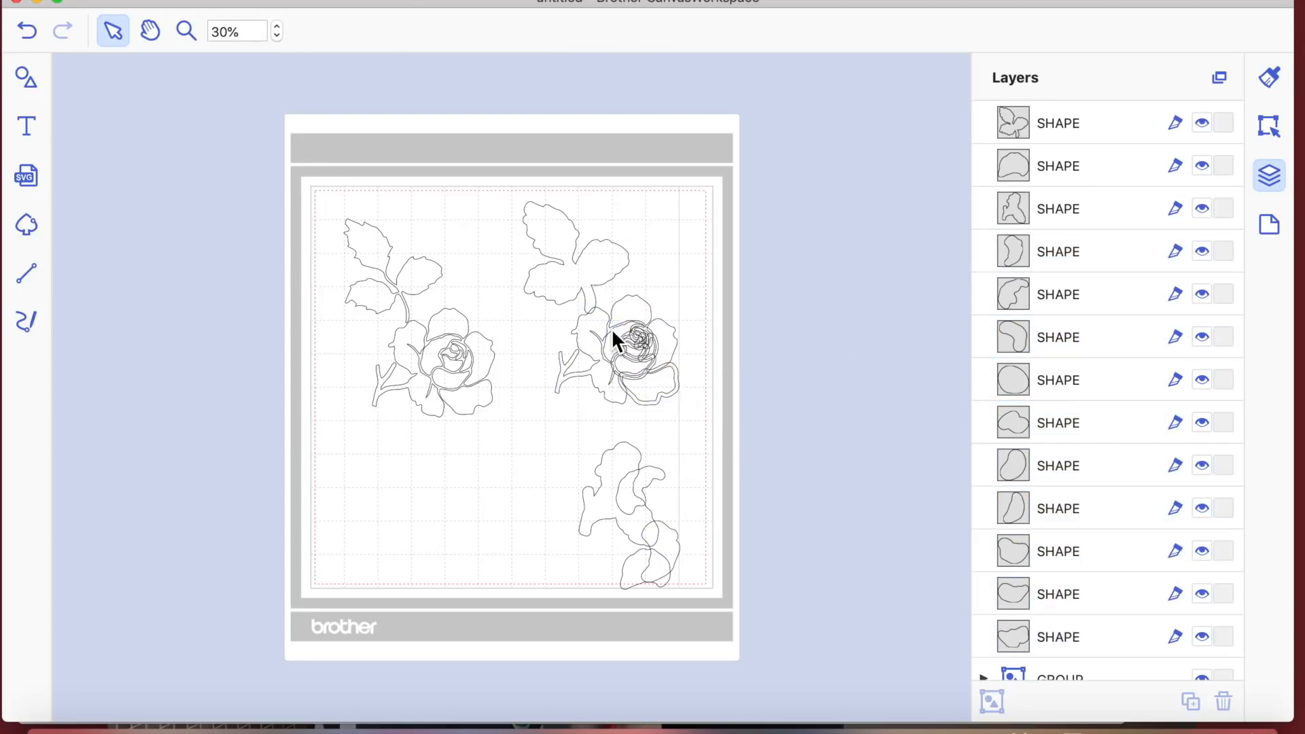
{"action": "right_click", "coordinate": [611, 329]}
{"action": "left_click", "coordinate": [653, 180]}
{"action": "left_click_drag", "start_coordinate": [588, 279], "coordinate": [572, 242]}
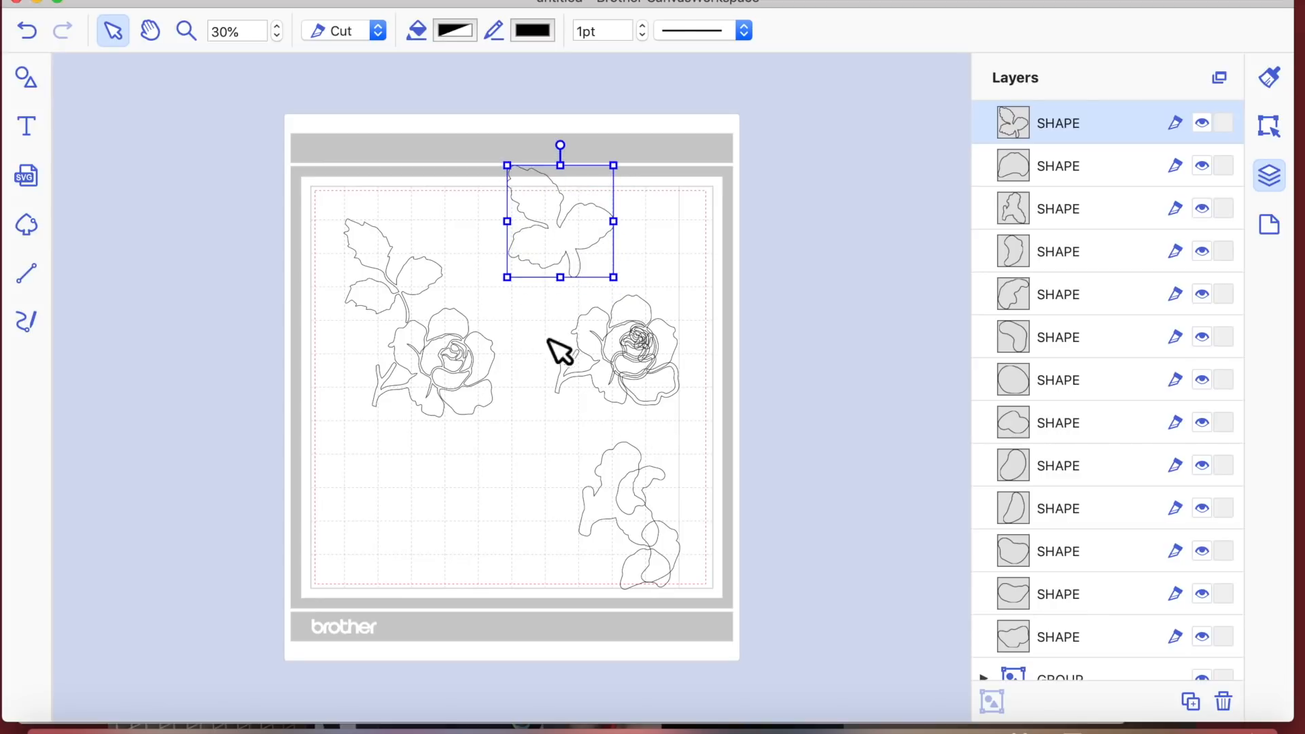
Step: Undo the edits back to before the right-hand rose was ungrouped, restoring its leaf shape and all offset line positions
{"action": "left_click", "coordinate": [19, 37]}
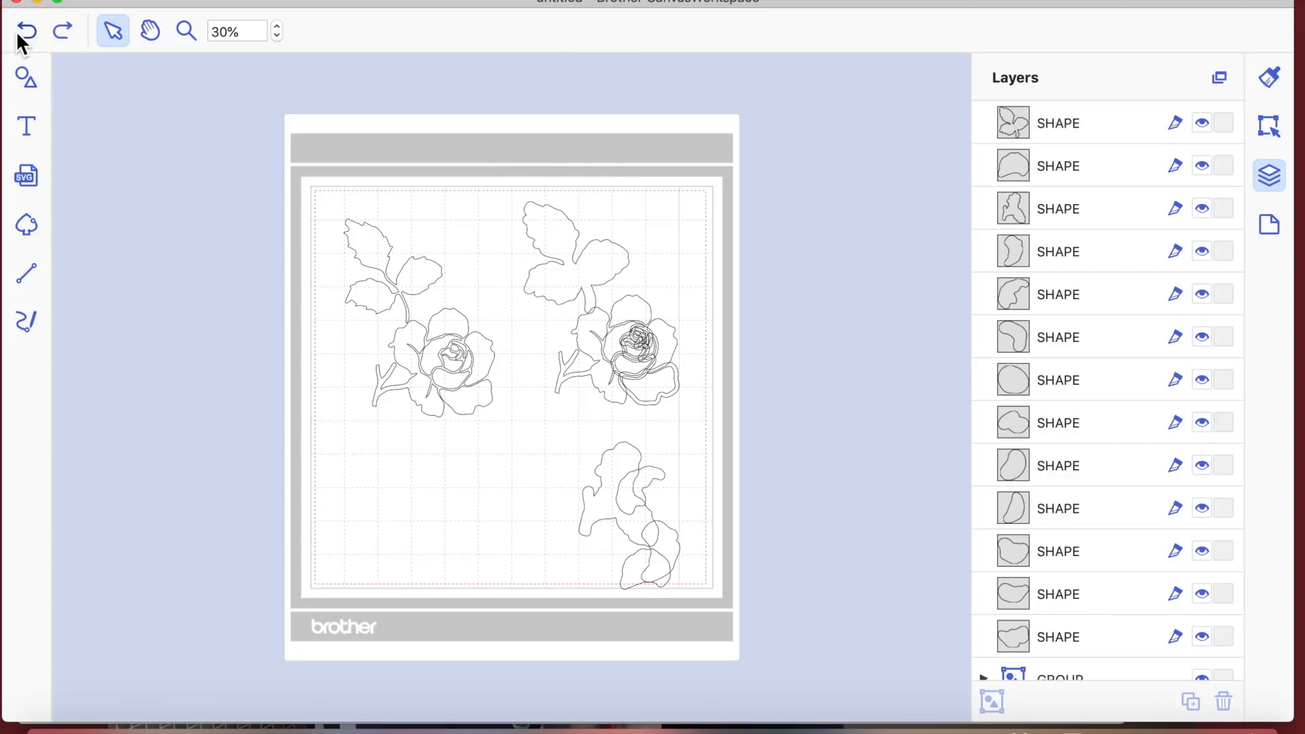
{"action": "left_click", "coordinate": [18, 37]}
{"action": "left_click", "coordinate": [18, 37]}
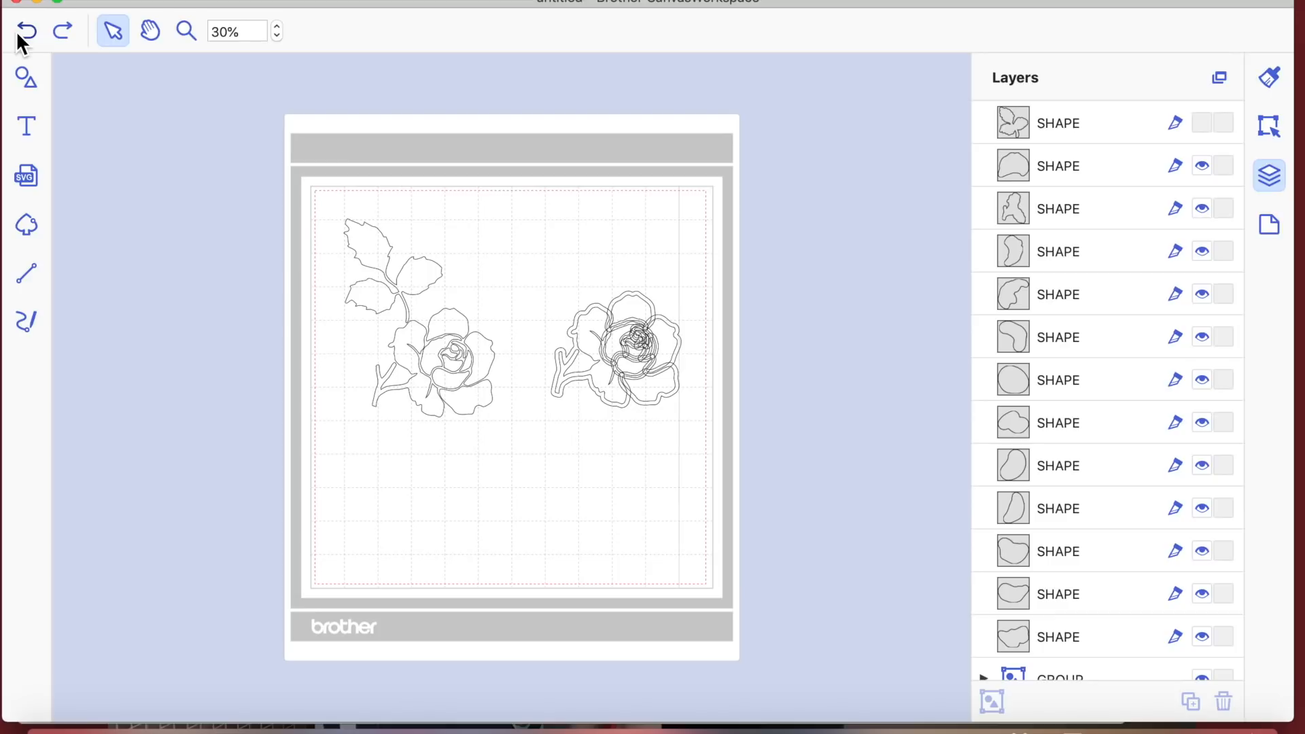
Step: Select the right-hand rose group together with all its offset lines and merge them into one solid outline
{"action": "left_click_drag", "start_coordinate": [494, 206], "coordinate": [547, 199]}
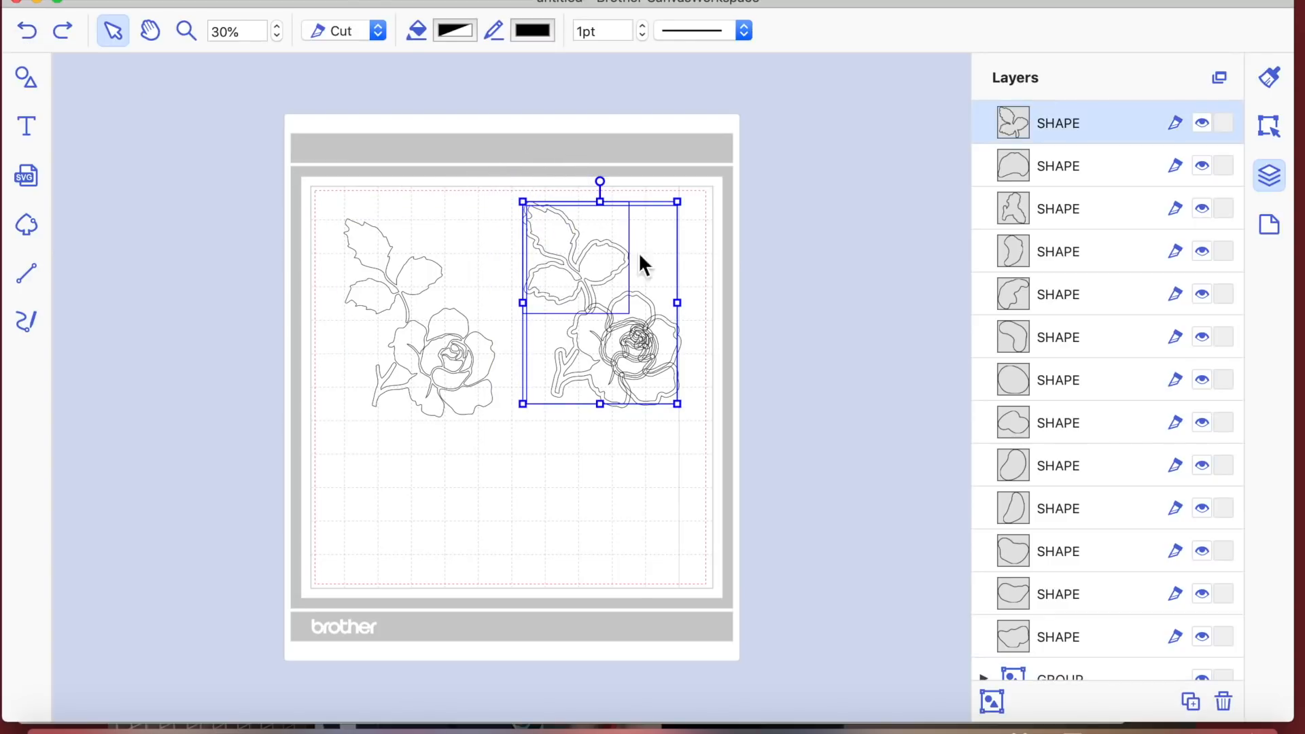
{"action": "left_click", "coordinate": [713, 245]}
{"action": "left_click_drag", "start_coordinate": [691, 426], "coordinate": [528, 179]}
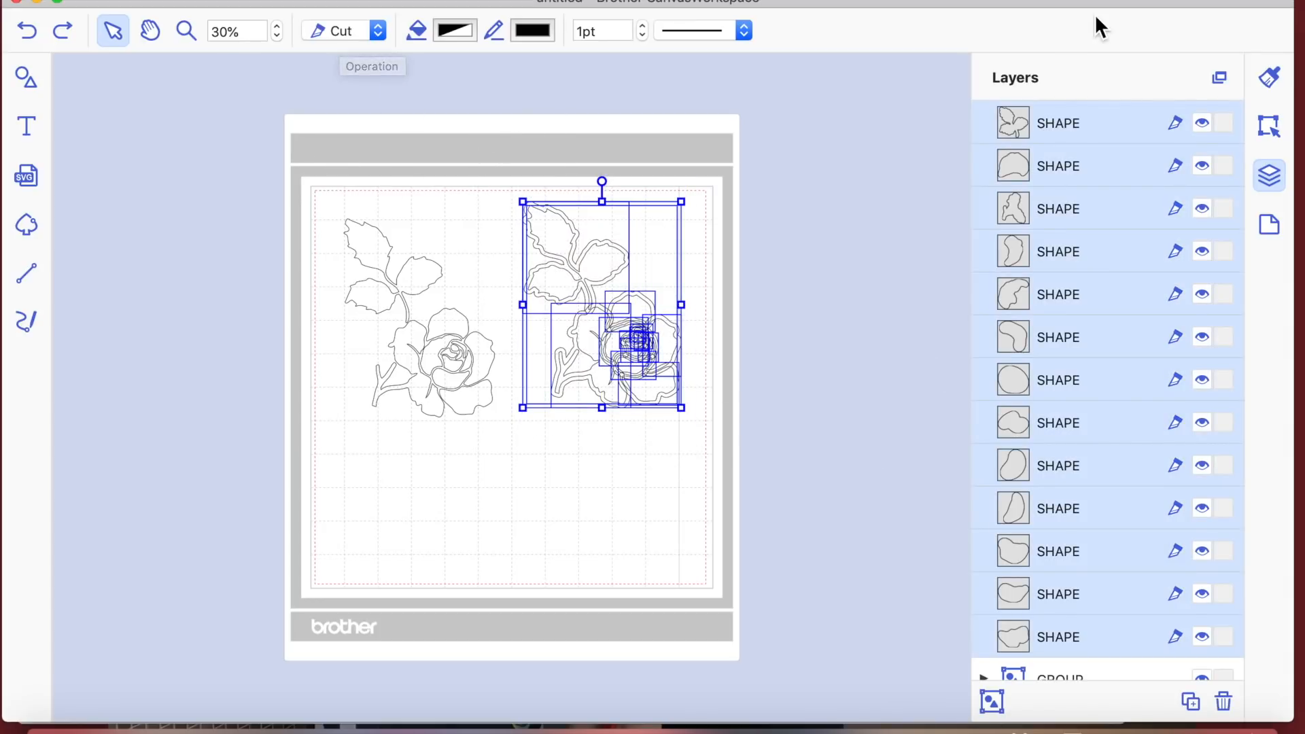
{"action": "scroll", "coordinate": [1090, 335], "scroll_direction": "down", "scroll_amount": 2}
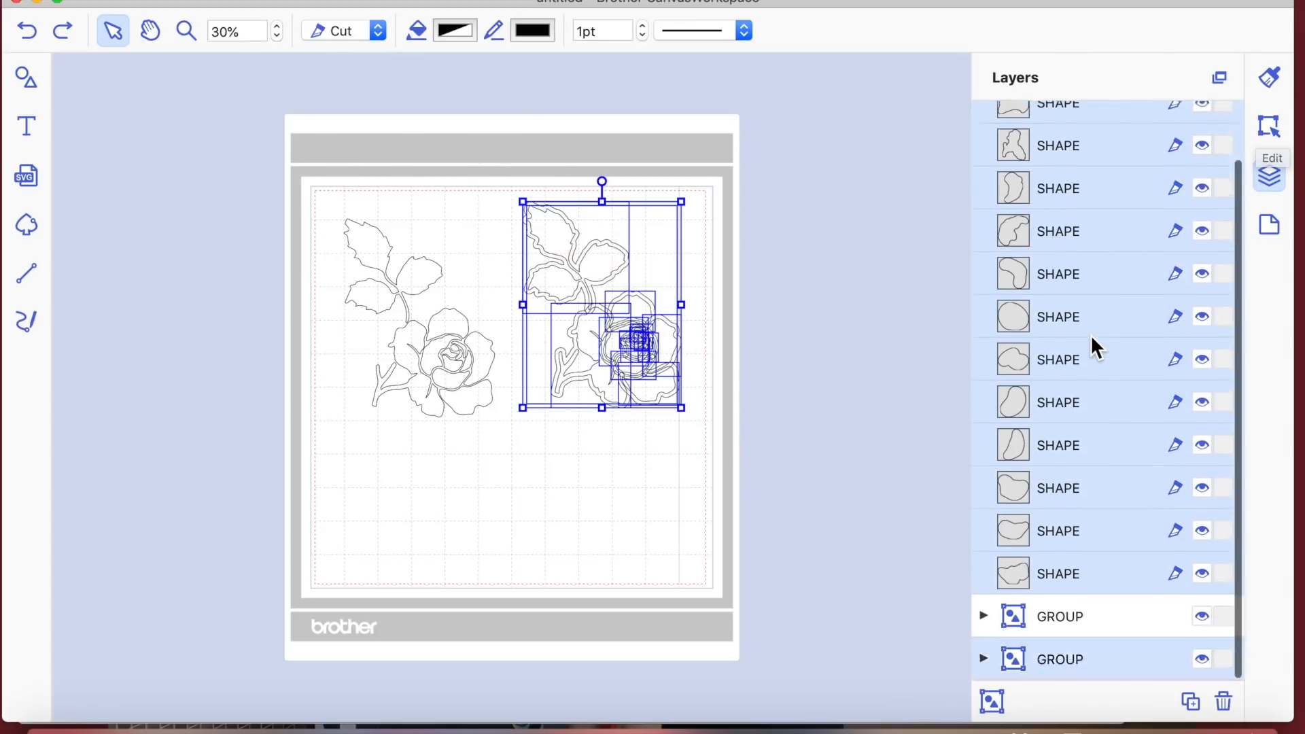
{"action": "left_click", "coordinate": [1269, 129]}
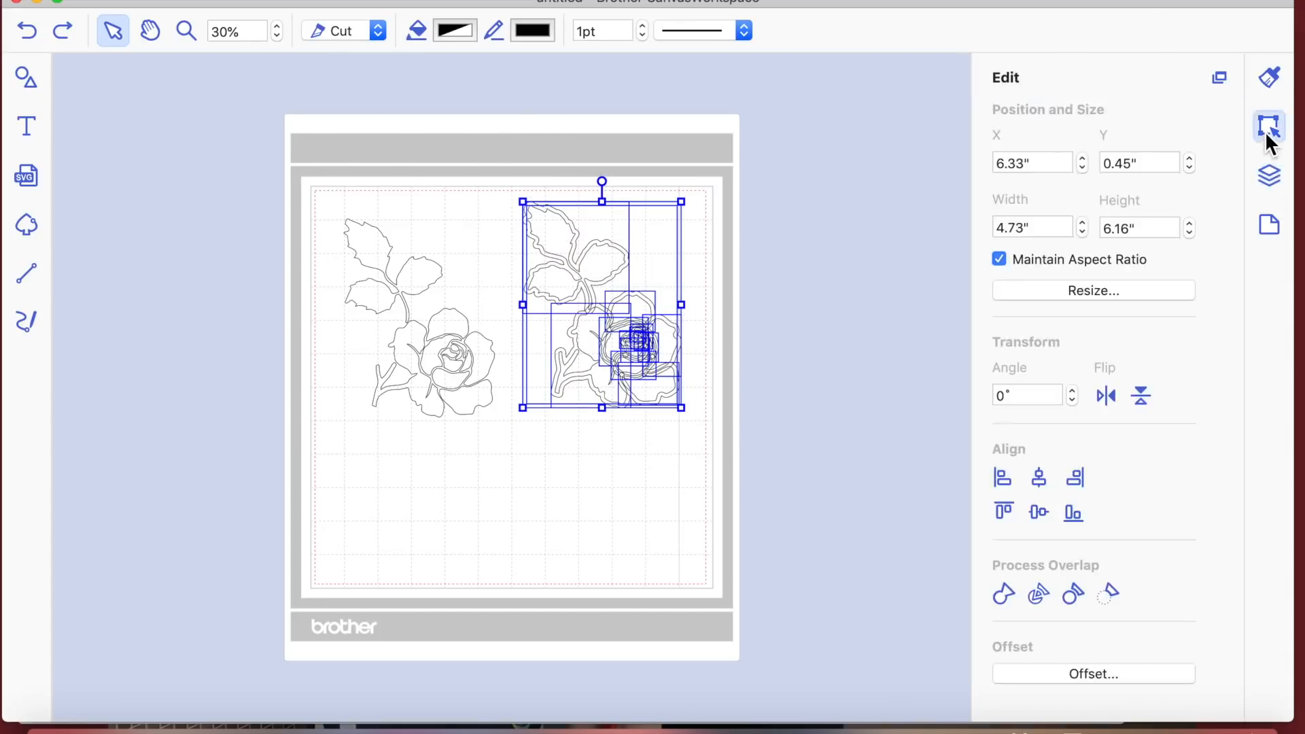
{"action": "left_click", "coordinate": [996, 599]}
{"action": "scroll", "coordinate": [617, 518], "scroll_direction": "down", "scroll_amount": 1}
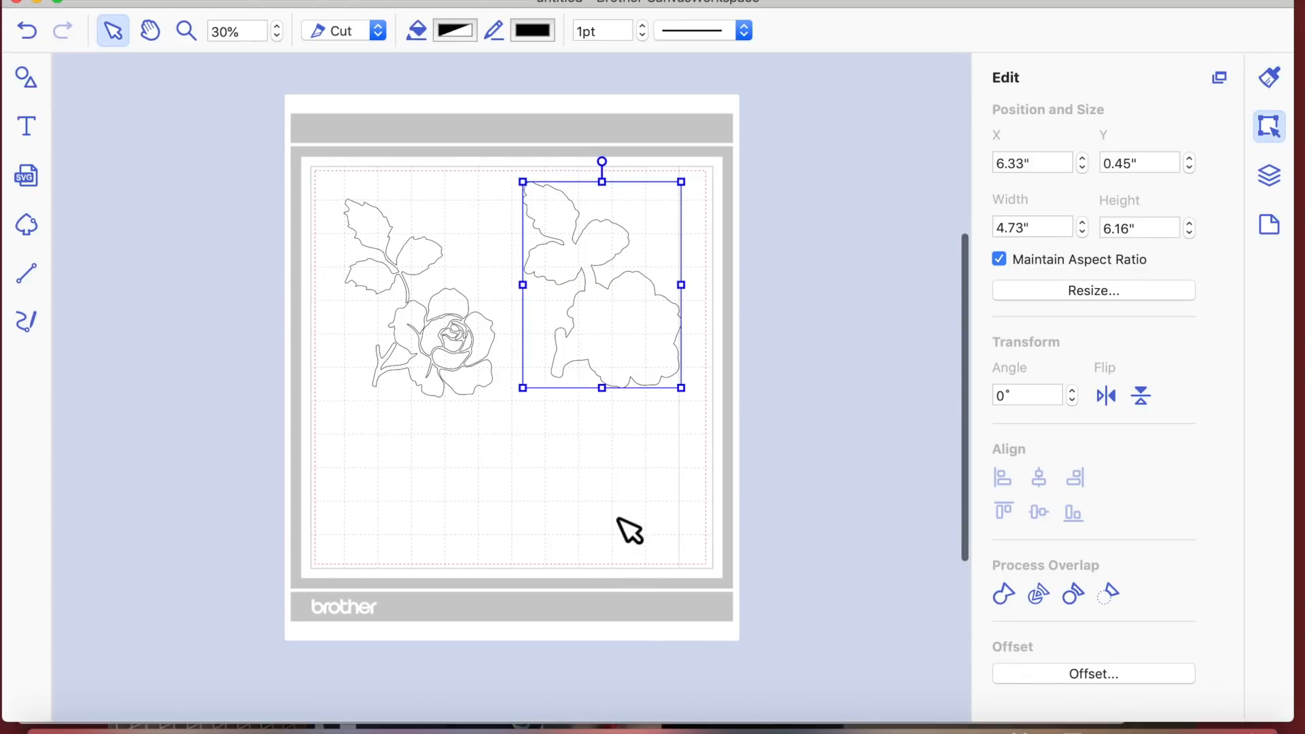
{"action": "scroll", "coordinate": [617, 518], "scroll_direction": "up", "scroll_amount": 1}
Step: Create an inward offset line with round corners and reduced spacing inside the merged rose outline, leaving the original line as is
{"action": "left_click", "coordinate": [1120, 675]}
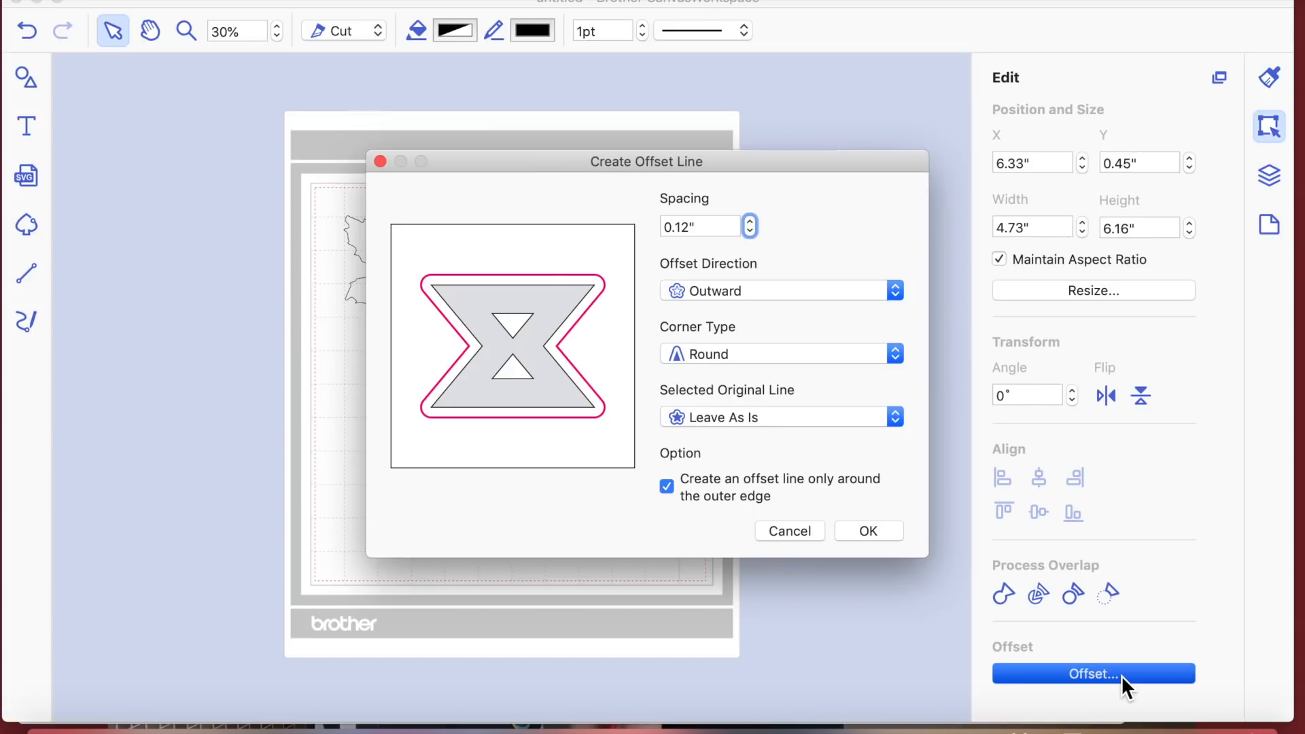
{"action": "left_click", "coordinate": [894, 291]}
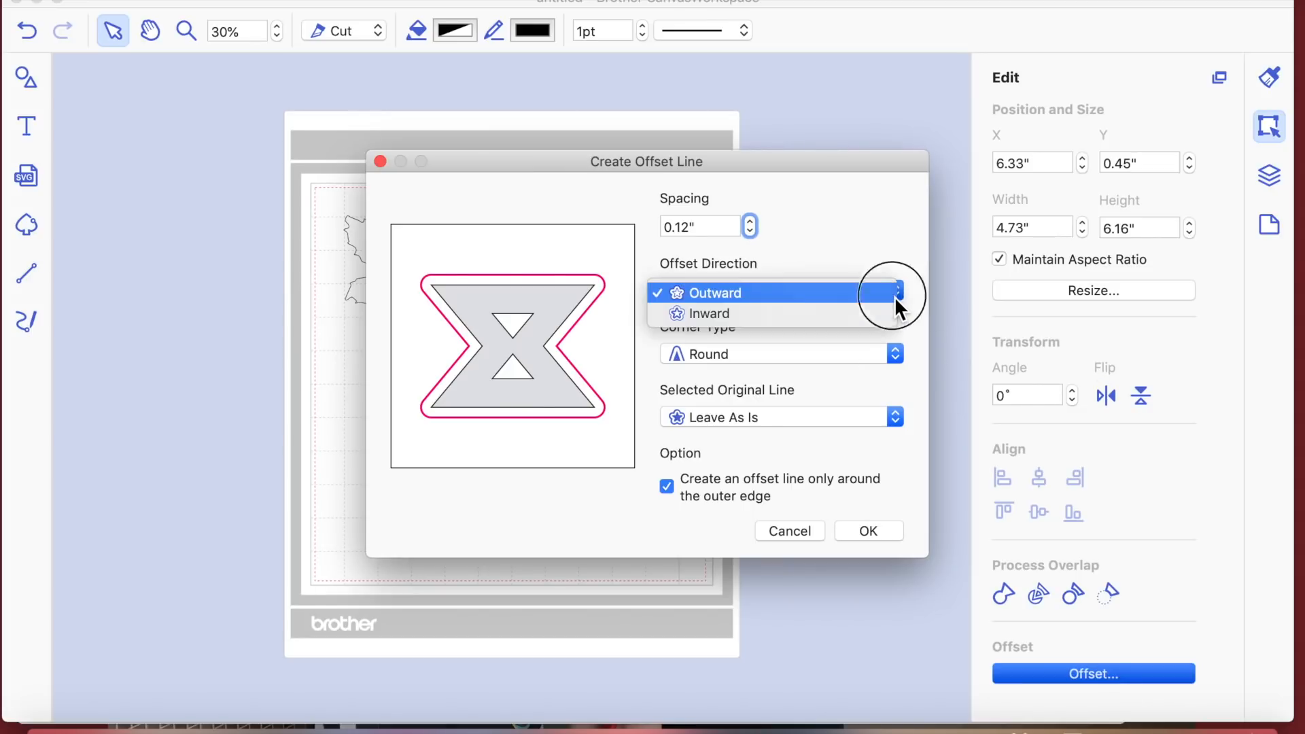
{"action": "left_click", "coordinate": [833, 311]}
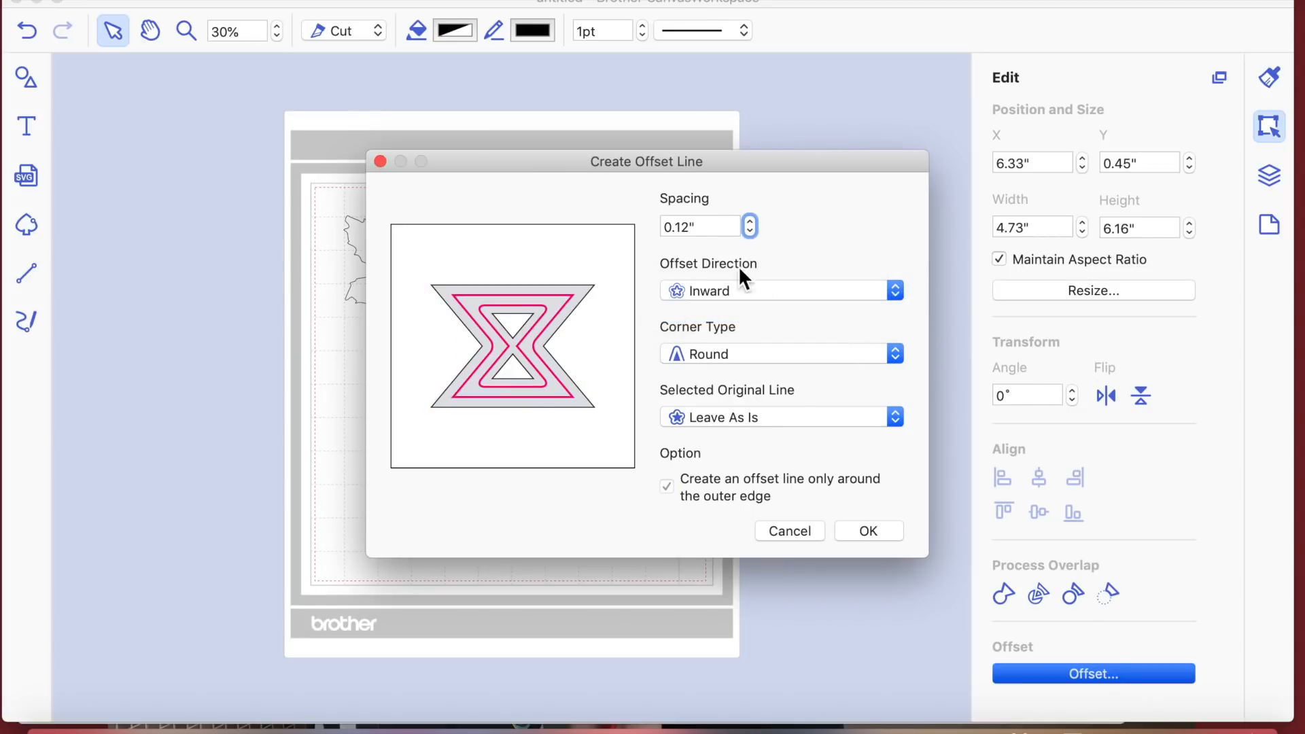
{"action": "left_click", "coordinate": [748, 232]}
{"action": "left_click", "coordinate": [748, 231]}
{"action": "left_click", "coordinate": [891, 536]}
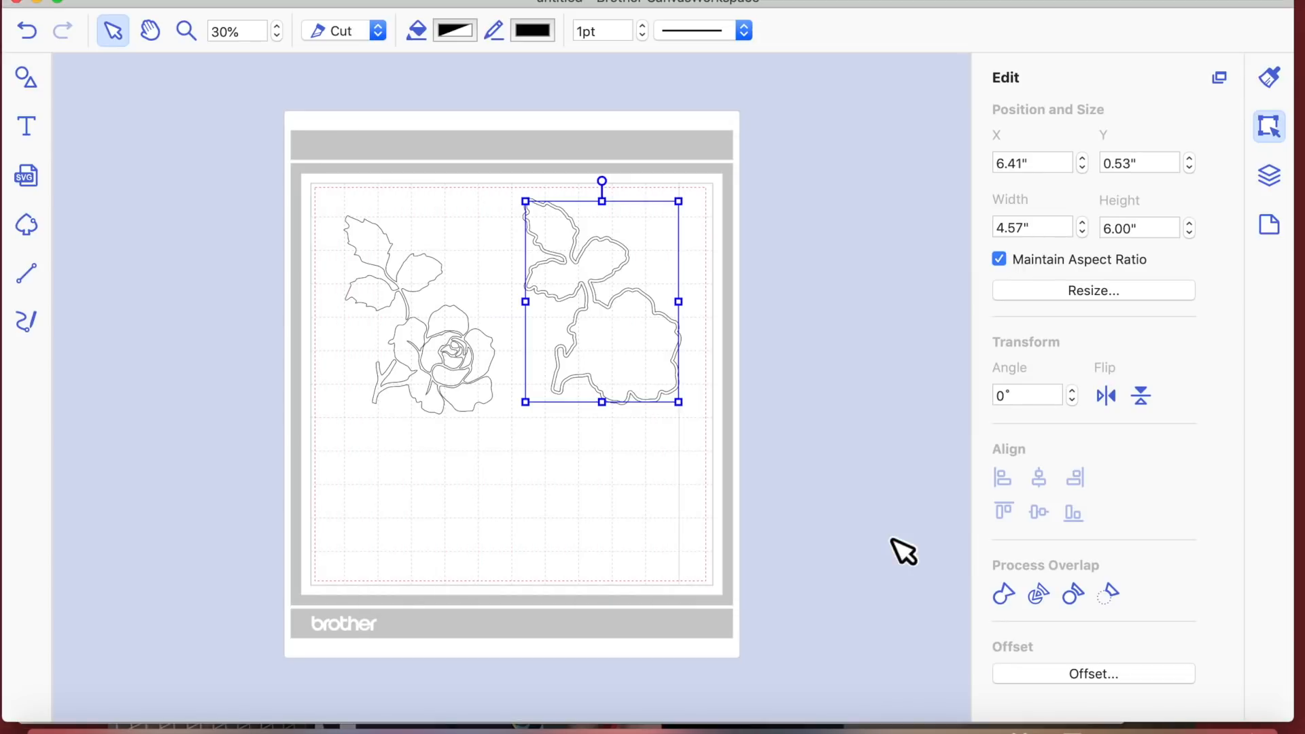
Step: Separate the new inner outline from the larger merged one, delete the larger one, and place the inner outline beside the left-hand rose
{"action": "left_click_drag", "start_coordinate": [714, 352], "coordinate": [527, 562]}
{"action": "left_click", "coordinate": [659, 347]}
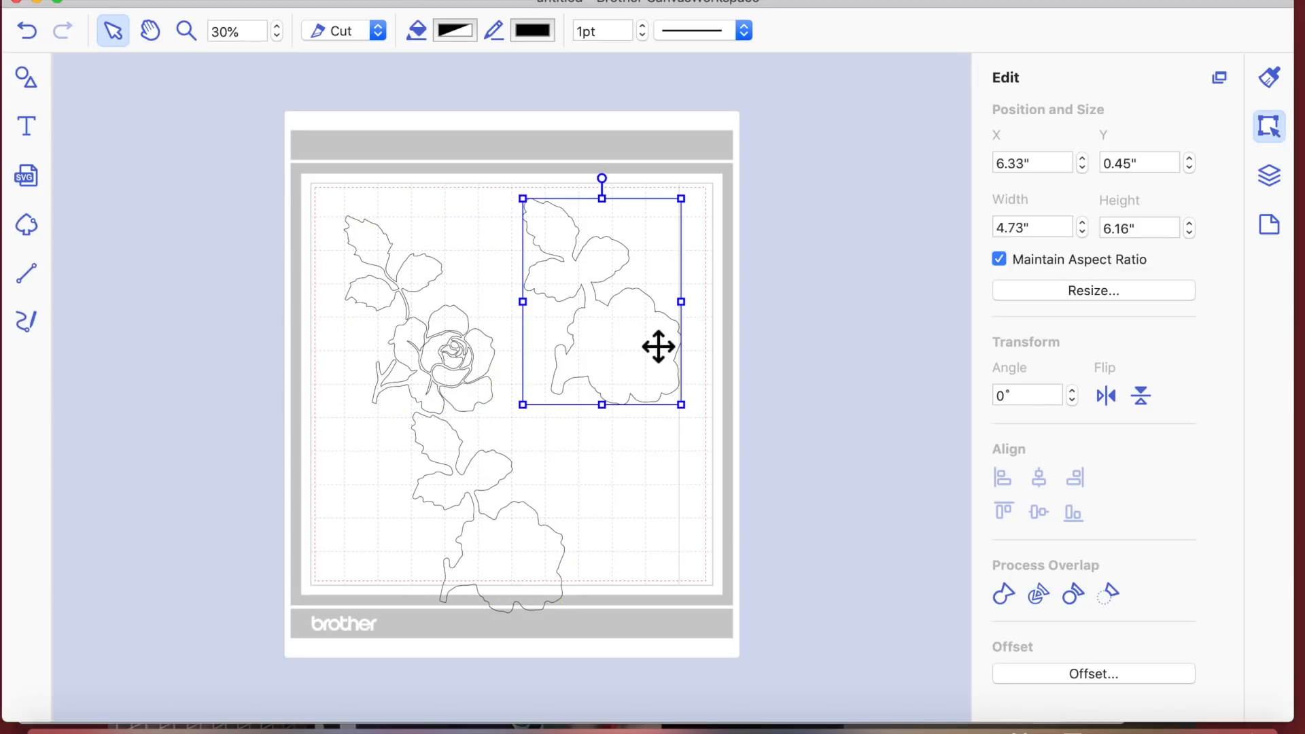
{"action": "key", "text": "Delete"}
{"action": "left_click_drag", "start_coordinate": [489, 573], "coordinate": [626, 375]}
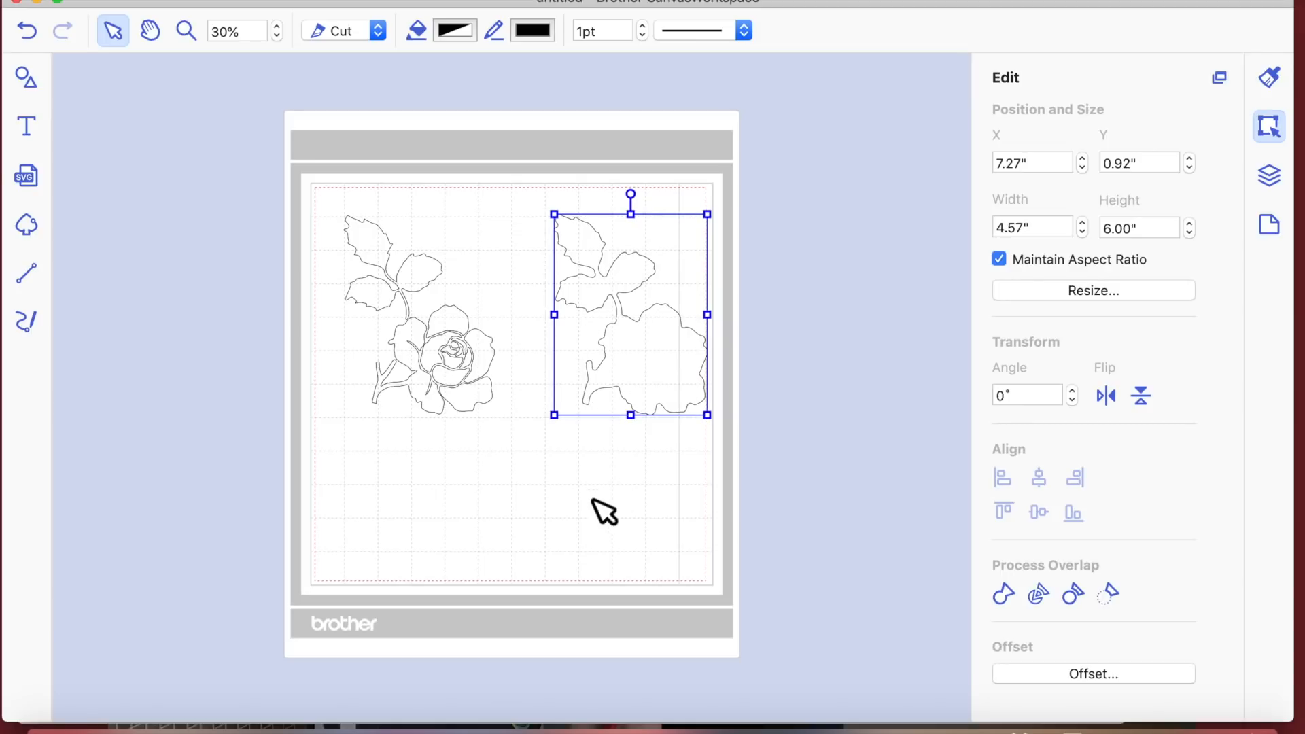
{"action": "left_click", "coordinate": [666, 383]}
{"action": "double_click", "coordinate": [666, 383]}
{"action": "left_click", "coordinate": [654, 365]}
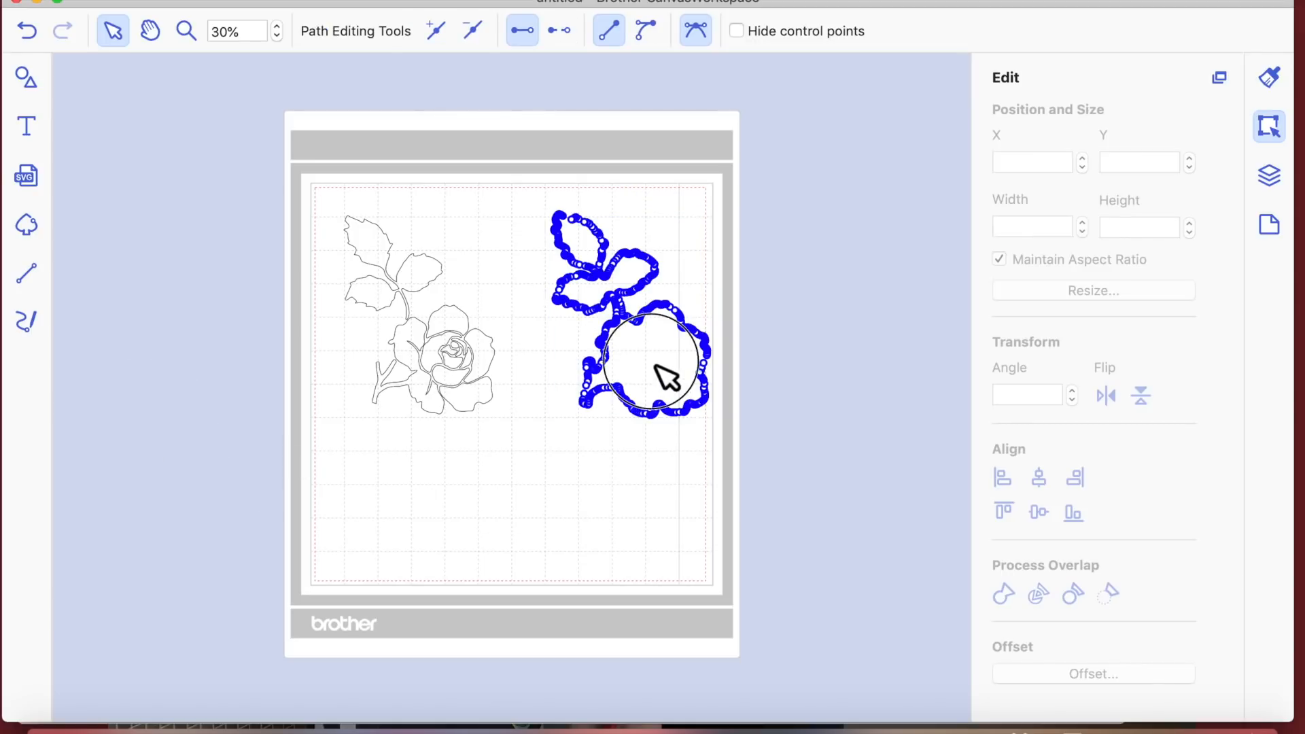
{"action": "left_click", "coordinate": [625, 520]}
{"action": "left_click", "coordinate": [650, 352]}
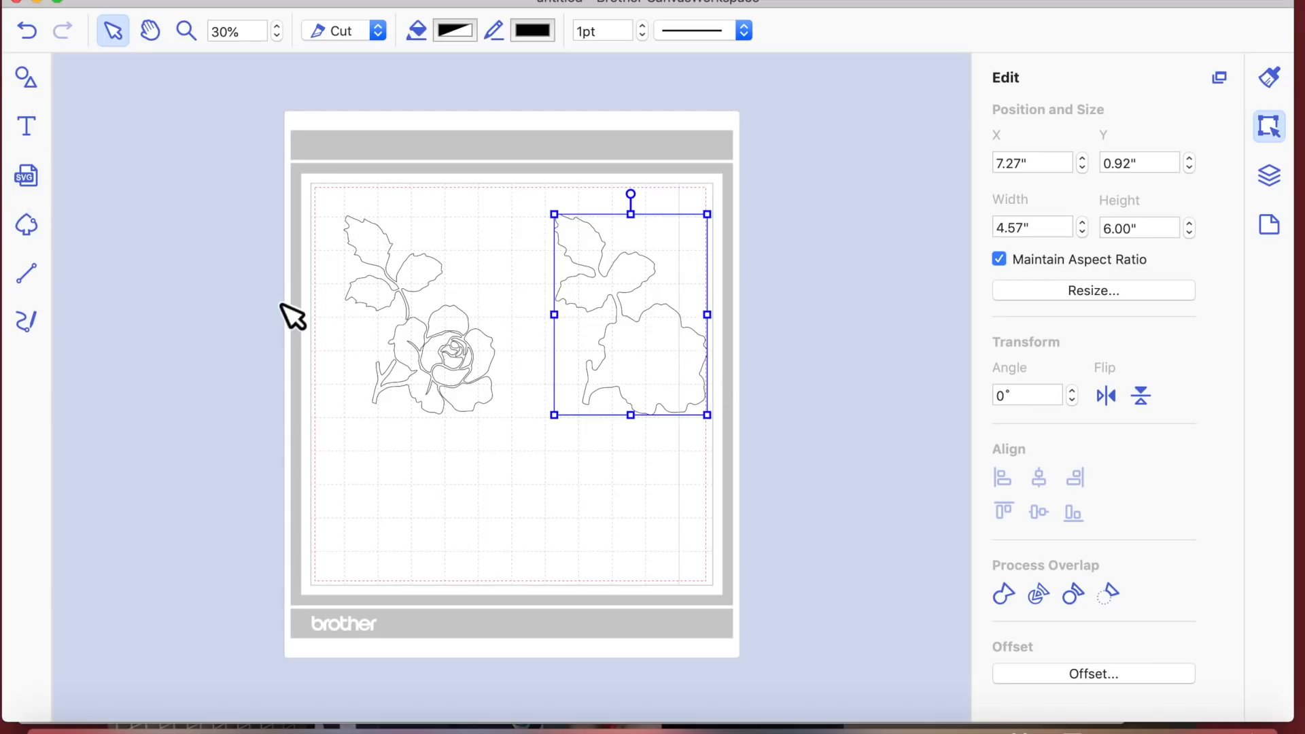
Step: Add a plain rectangle, rotate it to 70°, and stretch it to 3.94" by 5.39" to cover the flower part of the right-hand outline
{"action": "left_click", "coordinate": [26, 77]}
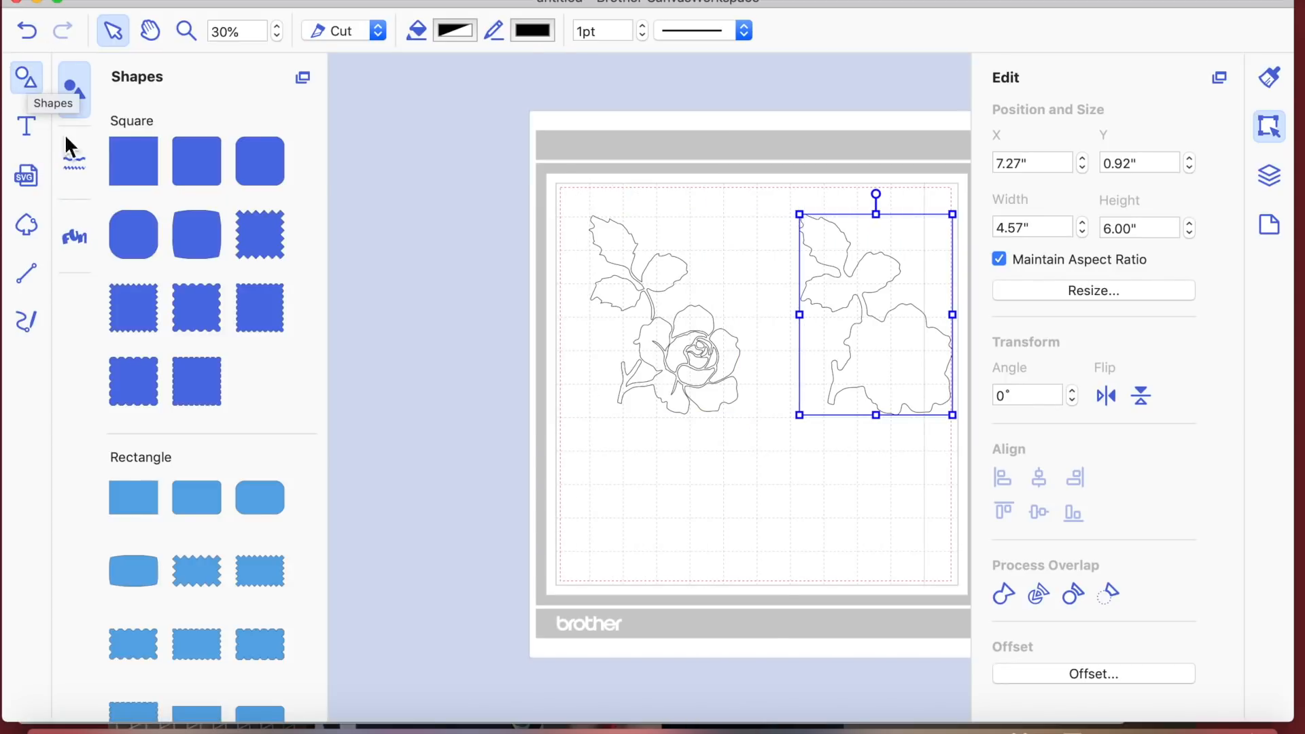
{"action": "left_click", "coordinate": [148, 506]}
{"action": "left_click_drag", "start_coordinate": [687, 226], "coordinate": [829, 438]}
{"action": "left_click_drag", "start_coordinate": [774, 377], "coordinate": [887, 414]}
{"action": "left_click_drag", "start_coordinate": [810, 442], "coordinate": [897, 390]}
{"action": "key", "text": "Up"}
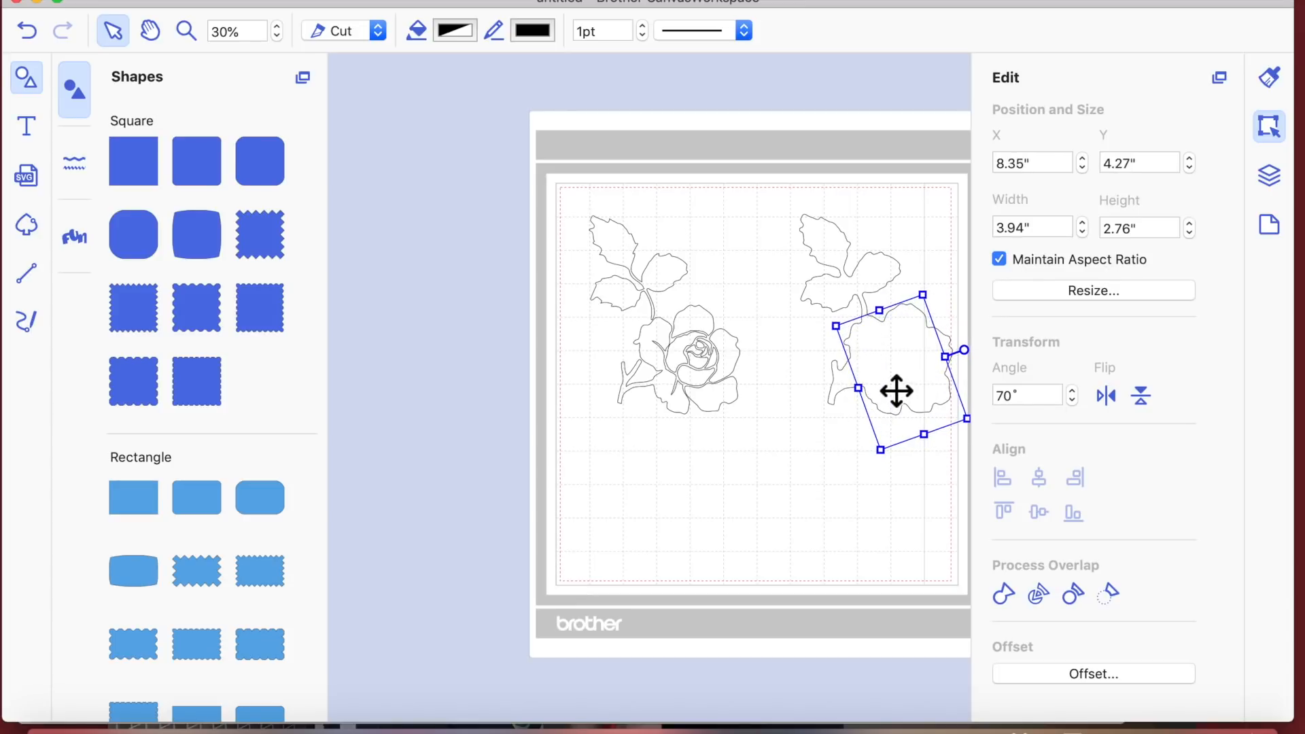
{"action": "key", "text": "Up"}
{"action": "left_click_drag", "start_coordinate": [859, 387], "coordinate": [800, 411]}
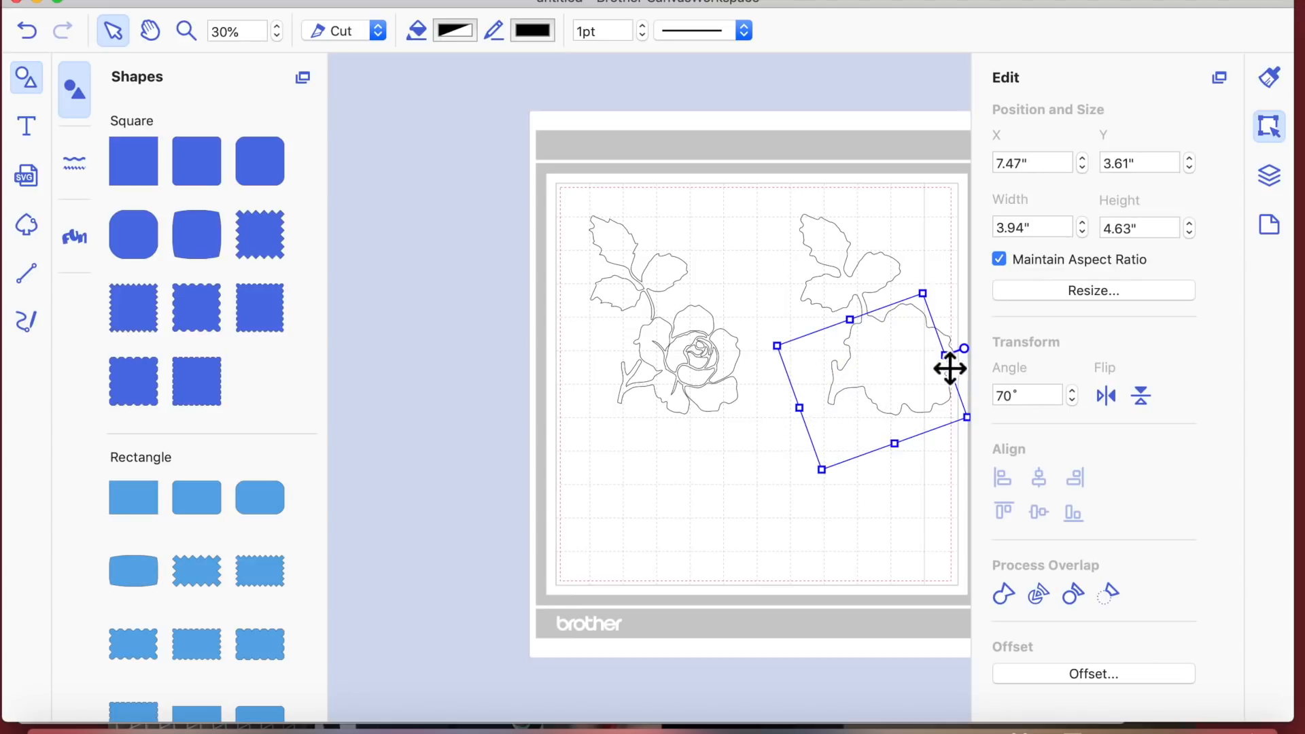
{"action": "left_click_drag", "start_coordinate": [954, 360], "coordinate": [972, 348]}
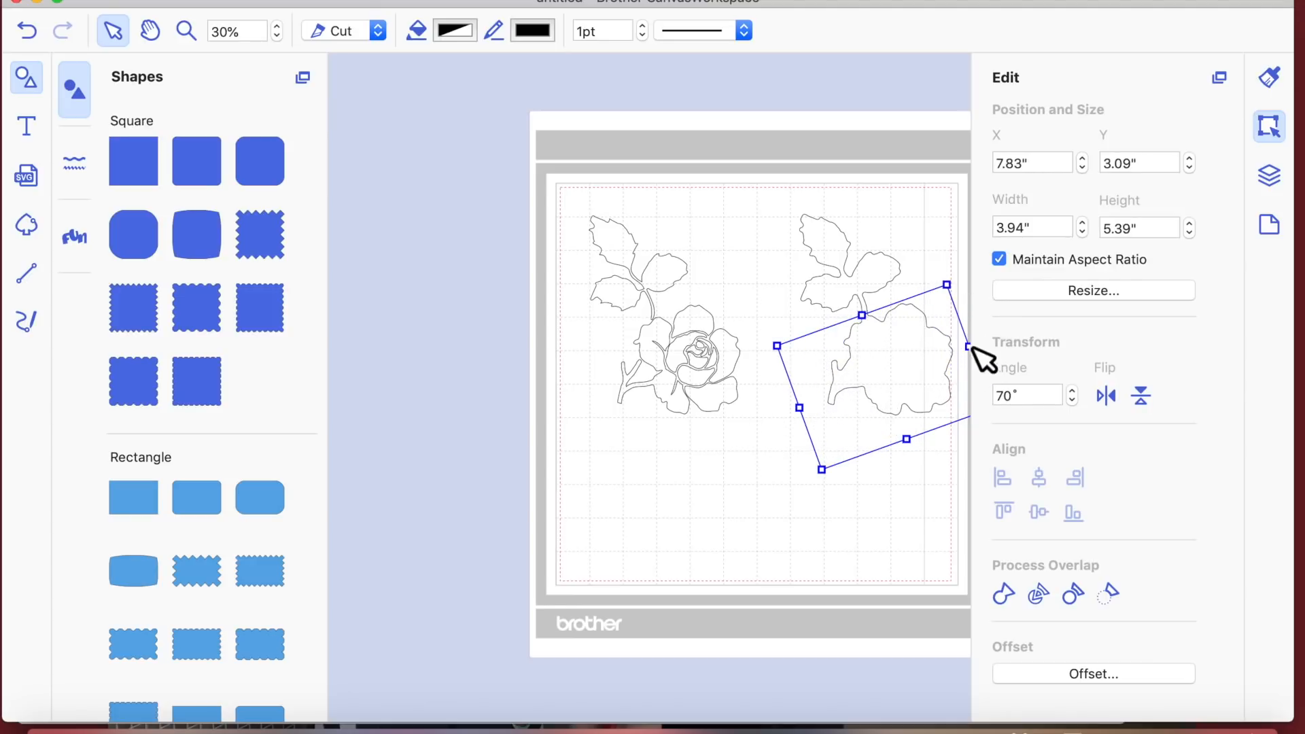
Step: Select the rectangle and the rose outline together and remove their overlap to cut the flower part off the leaf part
{"action": "left_click", "coordinate": [851, 261], "text": "shift"}
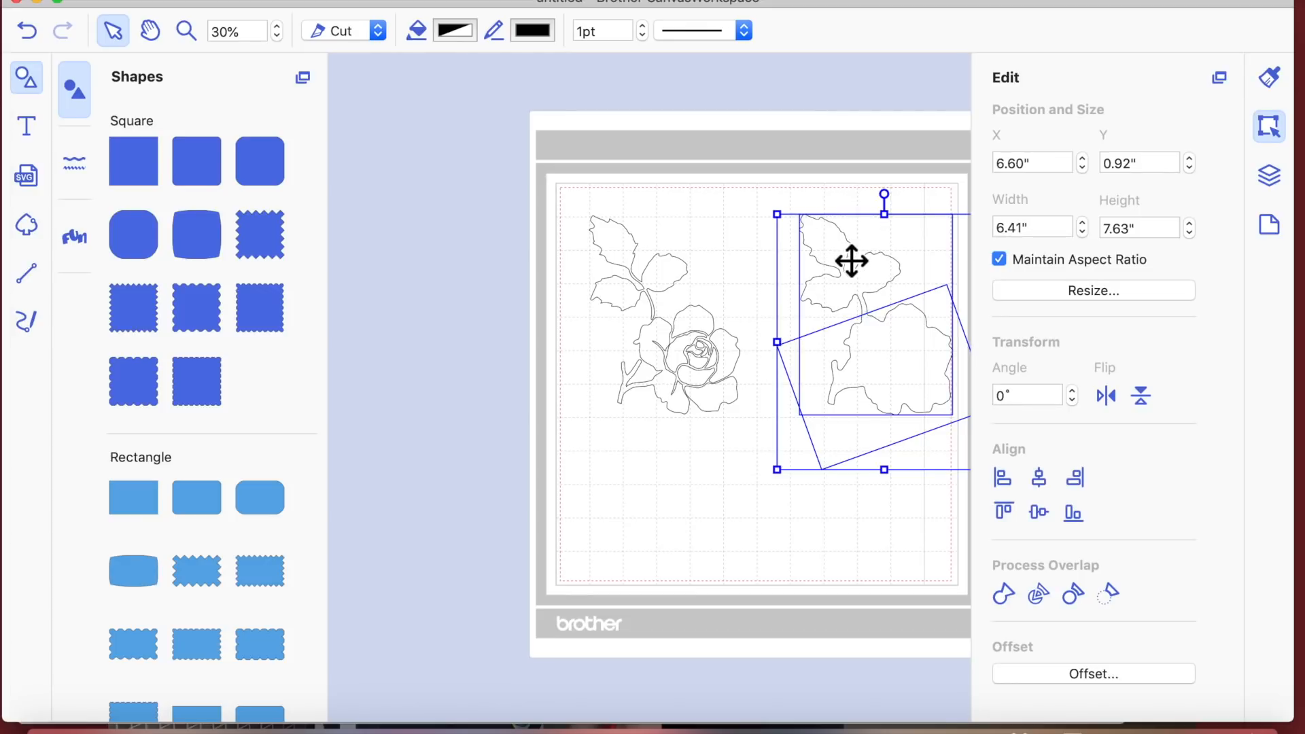
{"action": "right_click", "coordinate": [845, 254]}
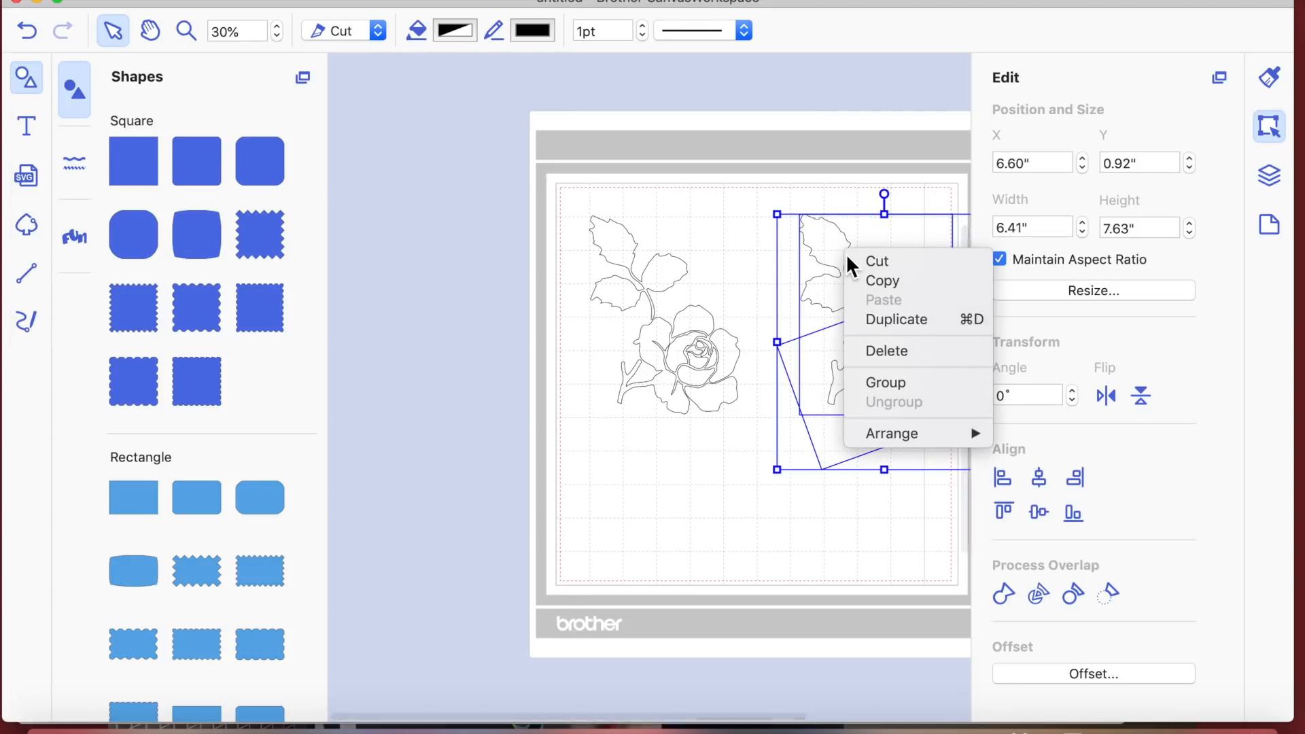
{"action": "left_click", "coordinate": [1076, 595]}
{"action": "left_click", "coordinate": [1076, 594]}
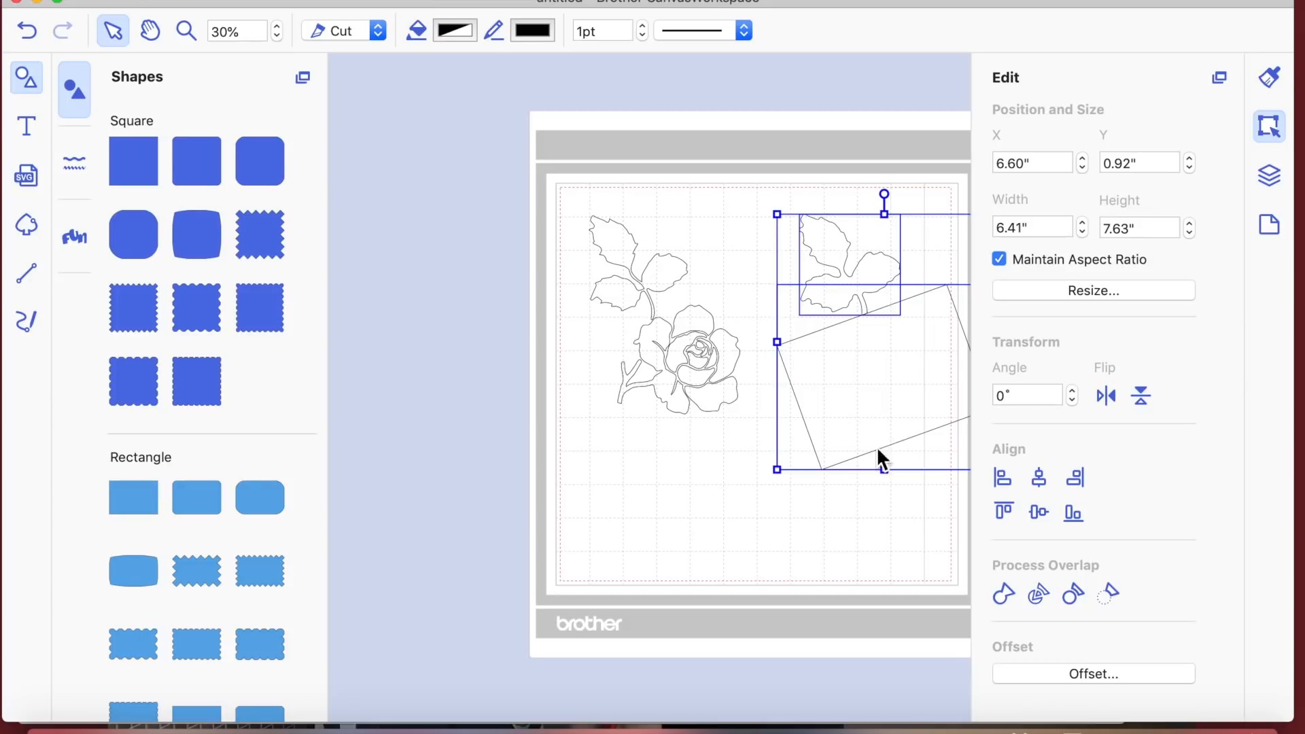
Step: Move the remaining leaf outline slightly upward and delete the leftover rectangle
{"action": "left_click_drag", "start_coordinate": [878, 451], "coordinate": [842, 251]}
{"action": "left_click", "coordinate": [871, 287]}
{"action": "left_click", "coordinate": [938, 489]}
{"action": "key", "text": "Delete"}
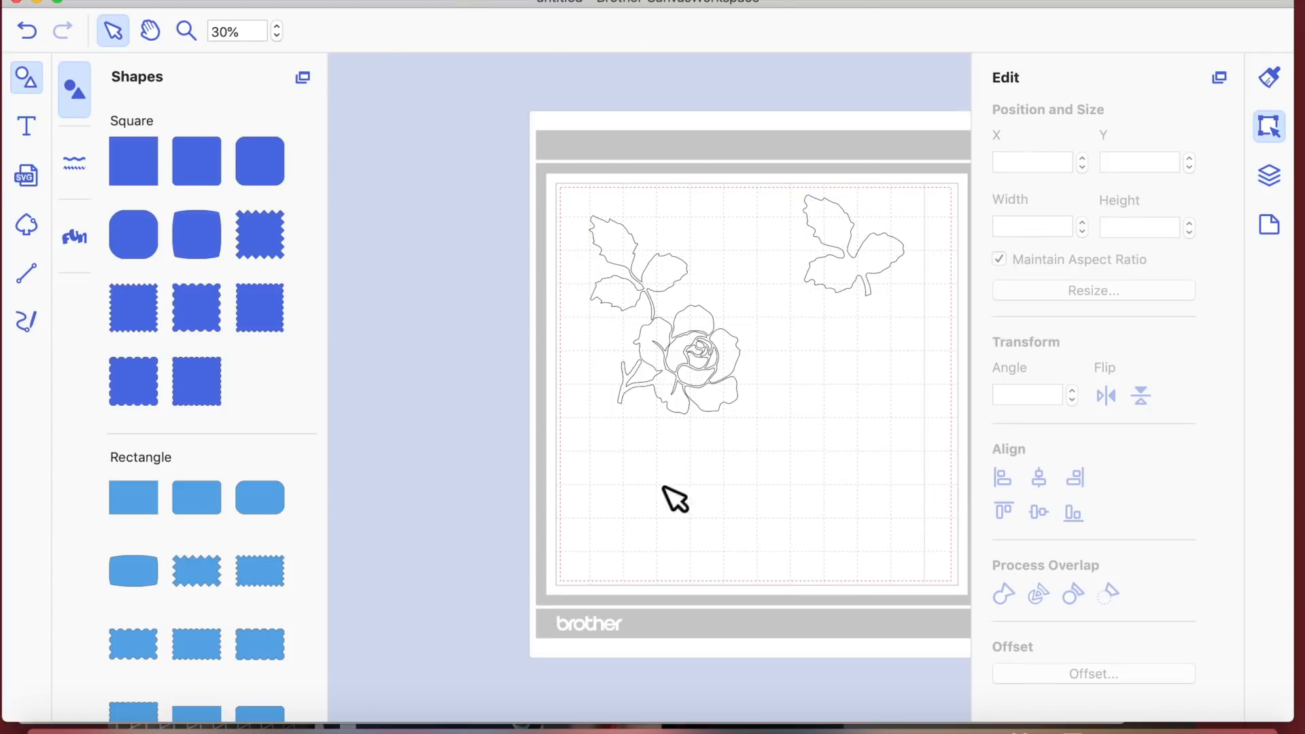
Step: Copy and paste the detailed left-hand rose, and place the copy in the empty area below the leaf outline
{"action": "left_click", "coordinate": [718, 362]}
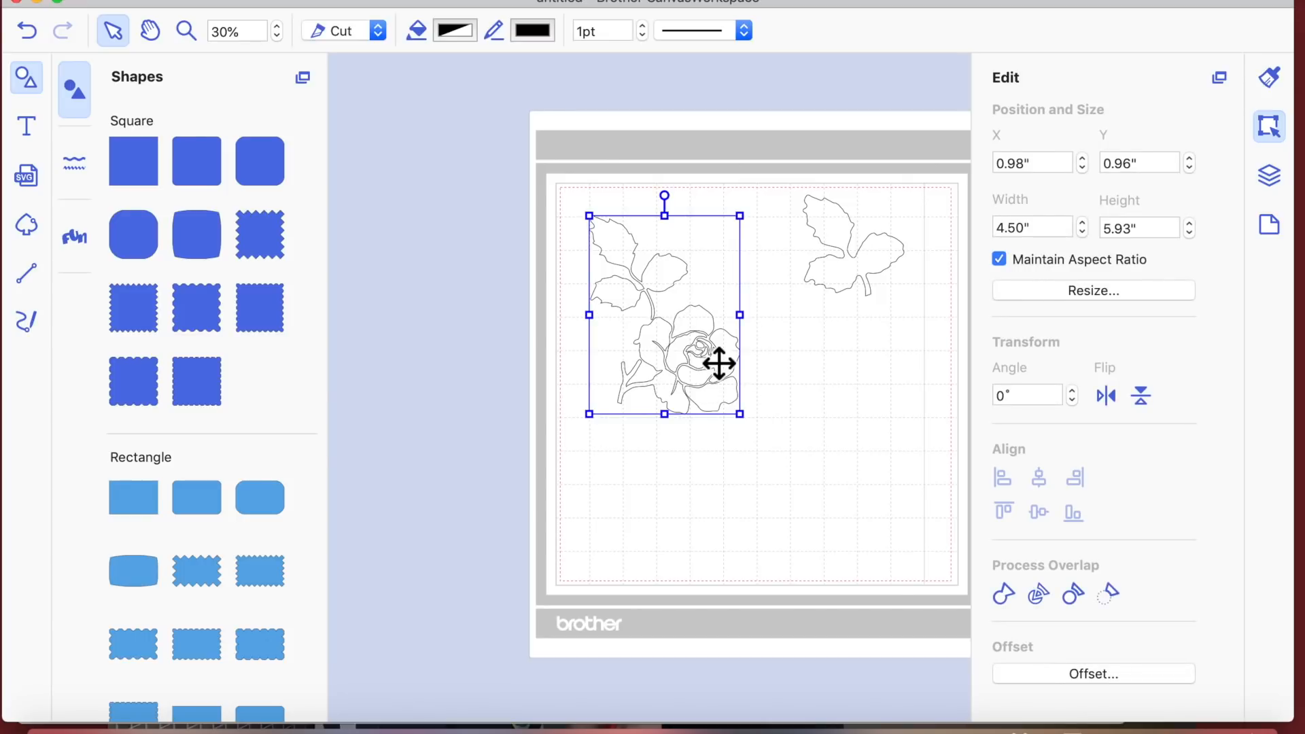
{"action": "key", "text": "super+c"}
{"action": "key", "text": "super+v"}
{"action": "left_click_drag", "start_coordinate": [710, 364], "coordinate": [842, 560]}
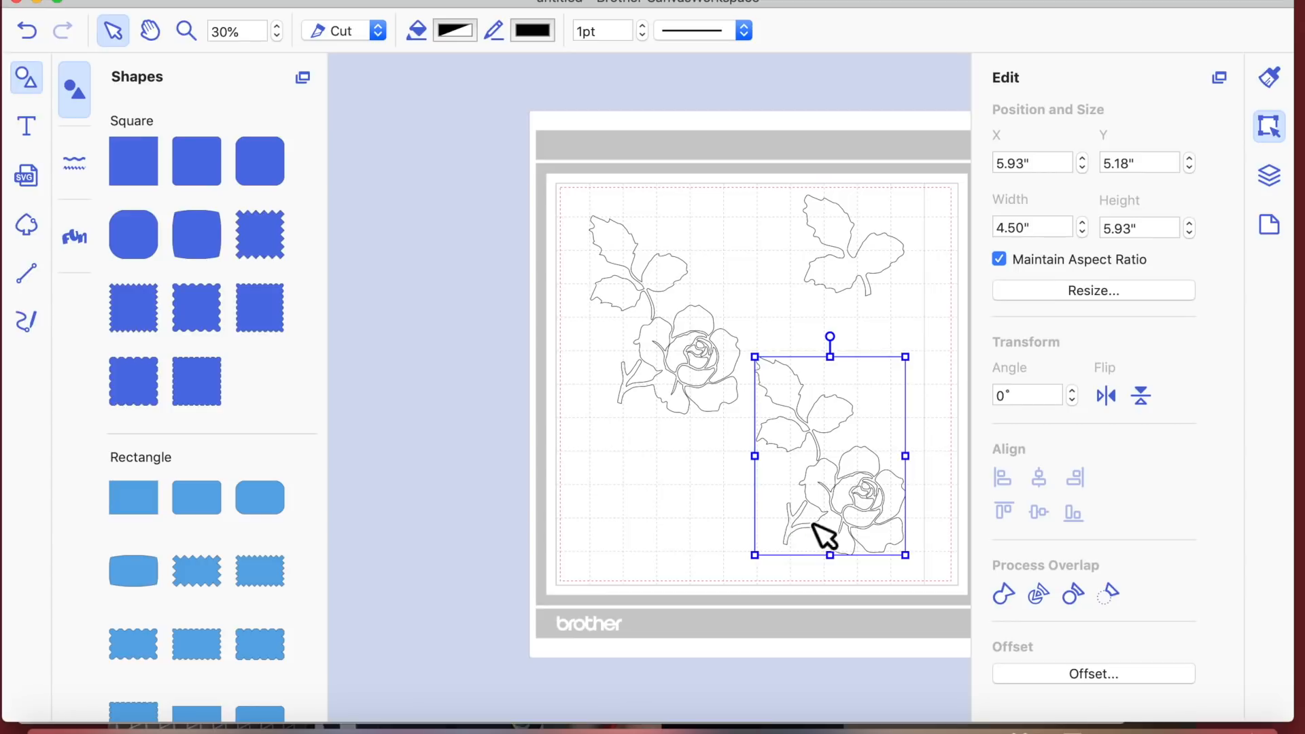
Step: Add a plain 3.94" square and move the rose copy up beside the leaf outline, at X 7.81", Y 1.73"
{"action": "left_click", "coordinate": [603, 501]}
{"action": "left_click_drag", "start_coordinate": [134, 168], "coordinate": [779, 524]}
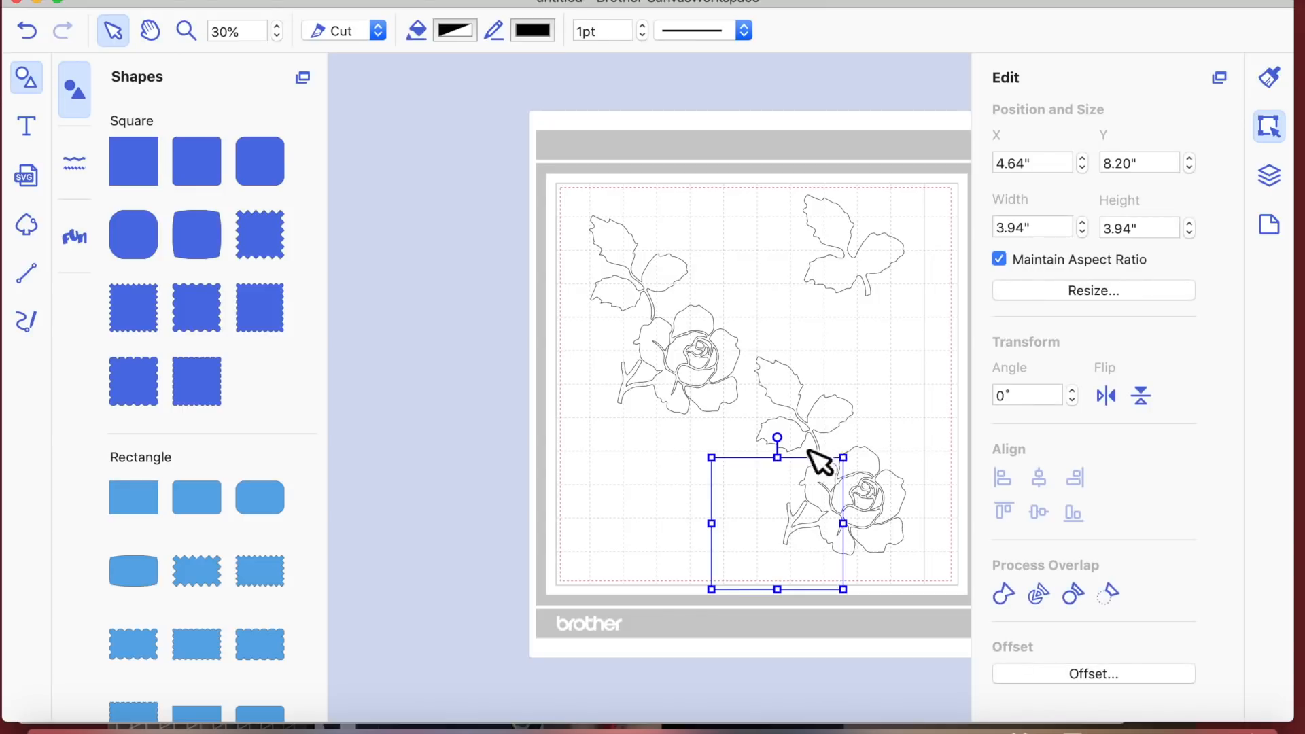
{"action": "left_click_drag", "start_coordinate": [781, 448], "coordinate": [696, 465]}
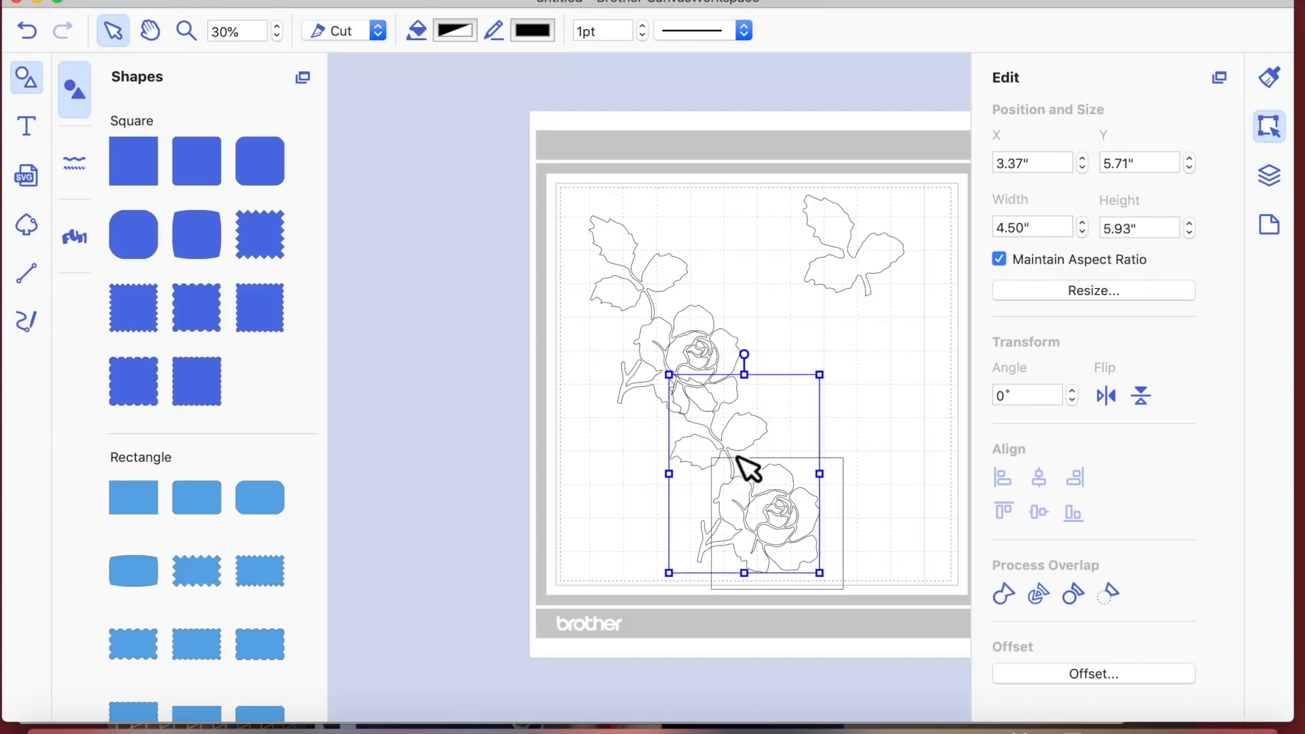
{"action": "left_click", "coordinate": [903, 496]}
{"action": "left_click_drag", "start_coordinate": [778, 533], "coordinate": [917, 493]}
{"action": "left_click_drag", "start_coordinate": [752, 509], "coordinate": [896, 370]}
Step: Move the square over the thorny stem of the rose copy and stretch it upward to 4.66" high
{"action": "left_click", "coordinate": [25, 80]}
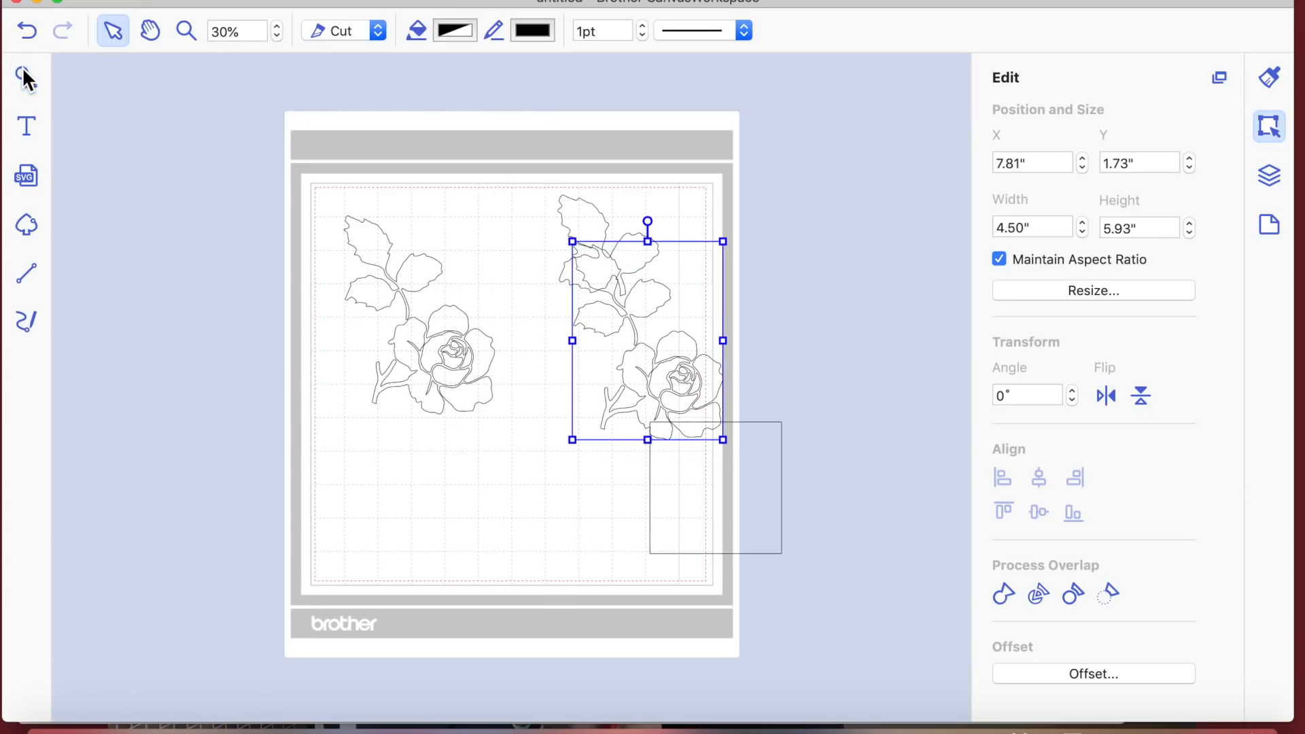
{"action": "left_click_drag", "start_coordinate": [676, 516], "coordinate": [541, 500]}
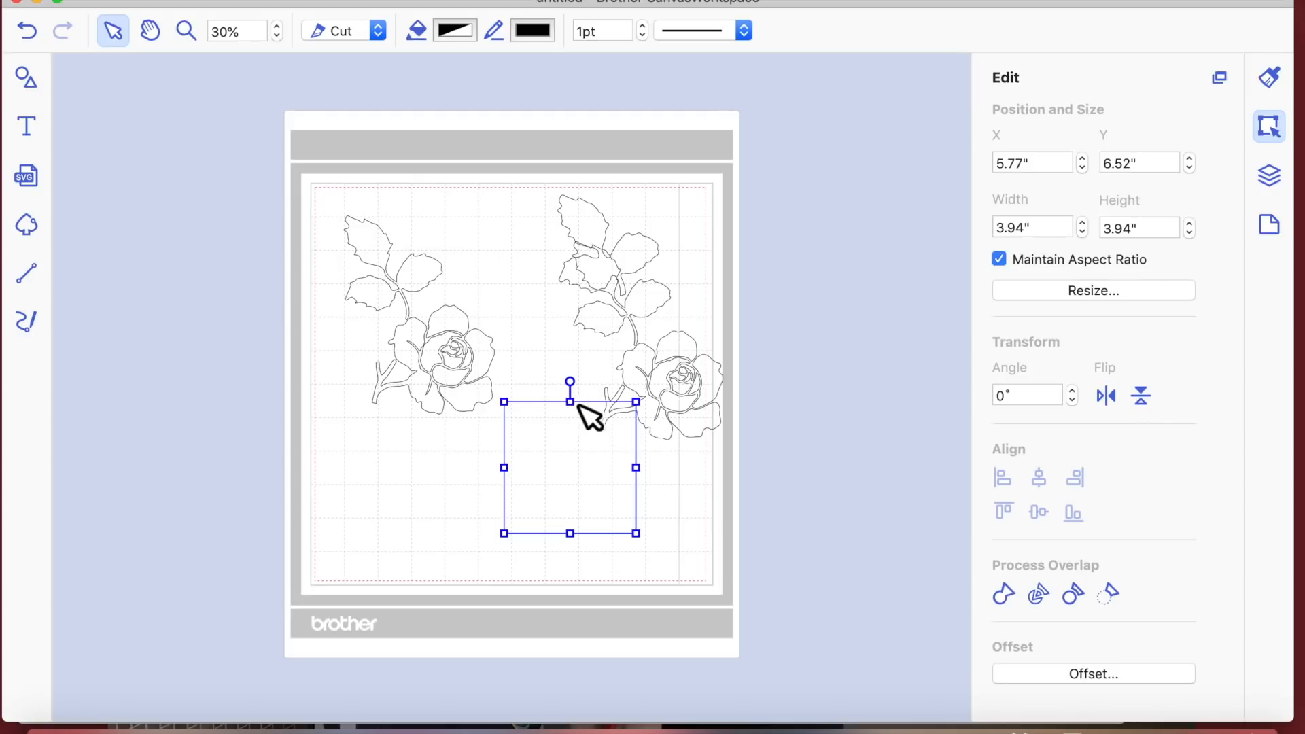
{"action": "left_click_drag", "start_coordinate": [579, 412], "coordinate": [581, 386]}
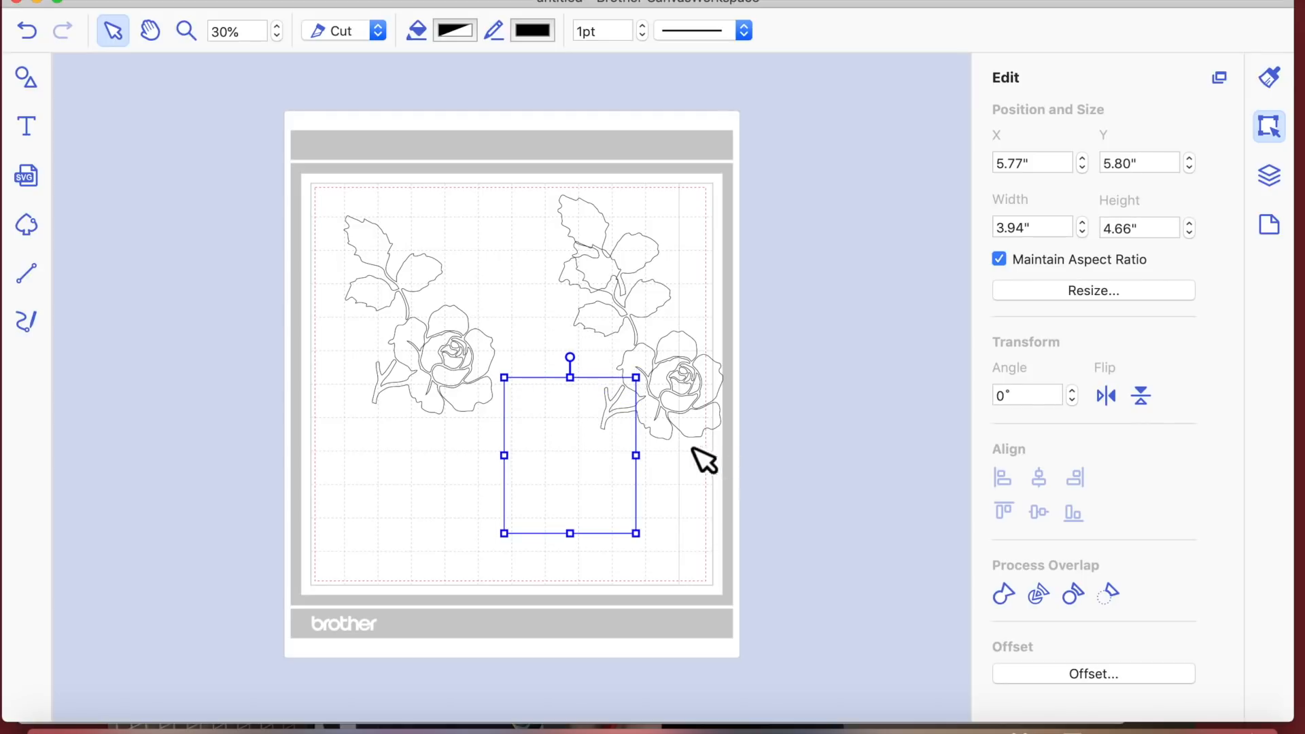
Step: Try to cut the thorny stem off the rose copy by processing its overlap with the rectangle, and undo it
{"action": "left_click", "coordinate": [665, 432], "text": "shift"}
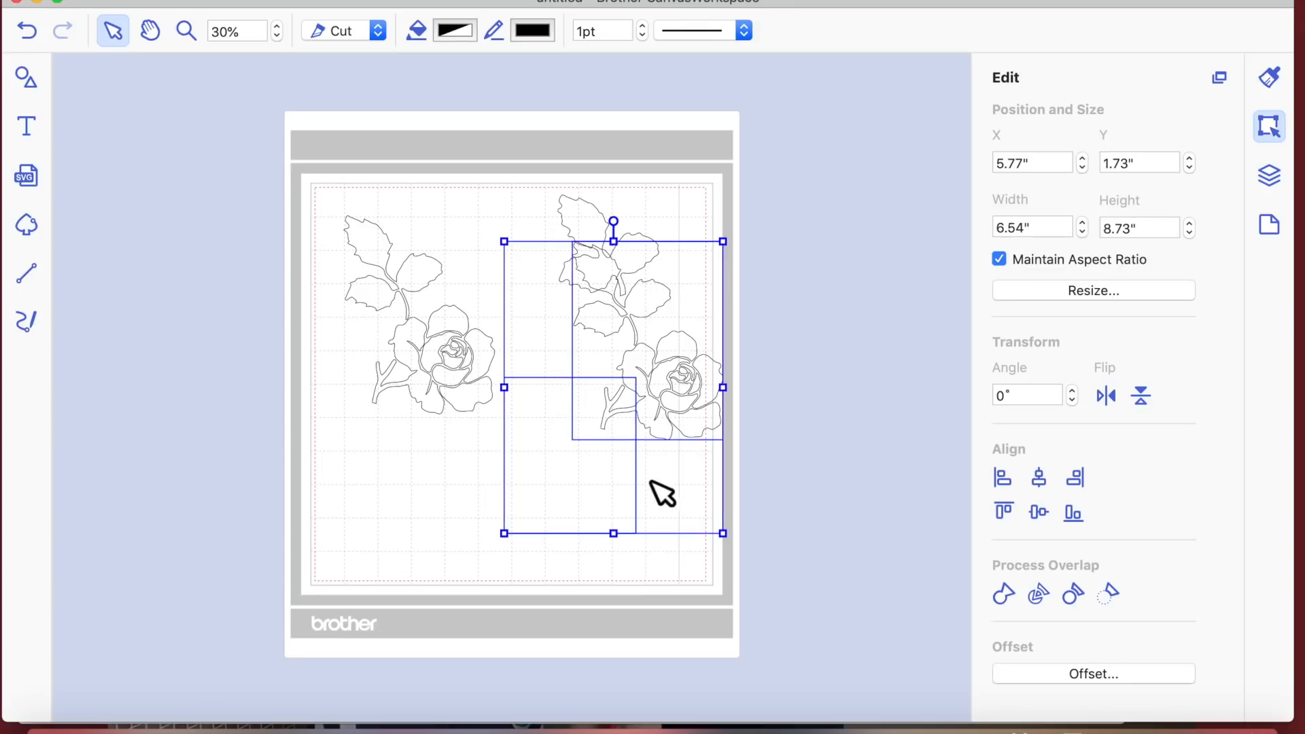
{"action": "right_click", "coordinate": [663, 434]}
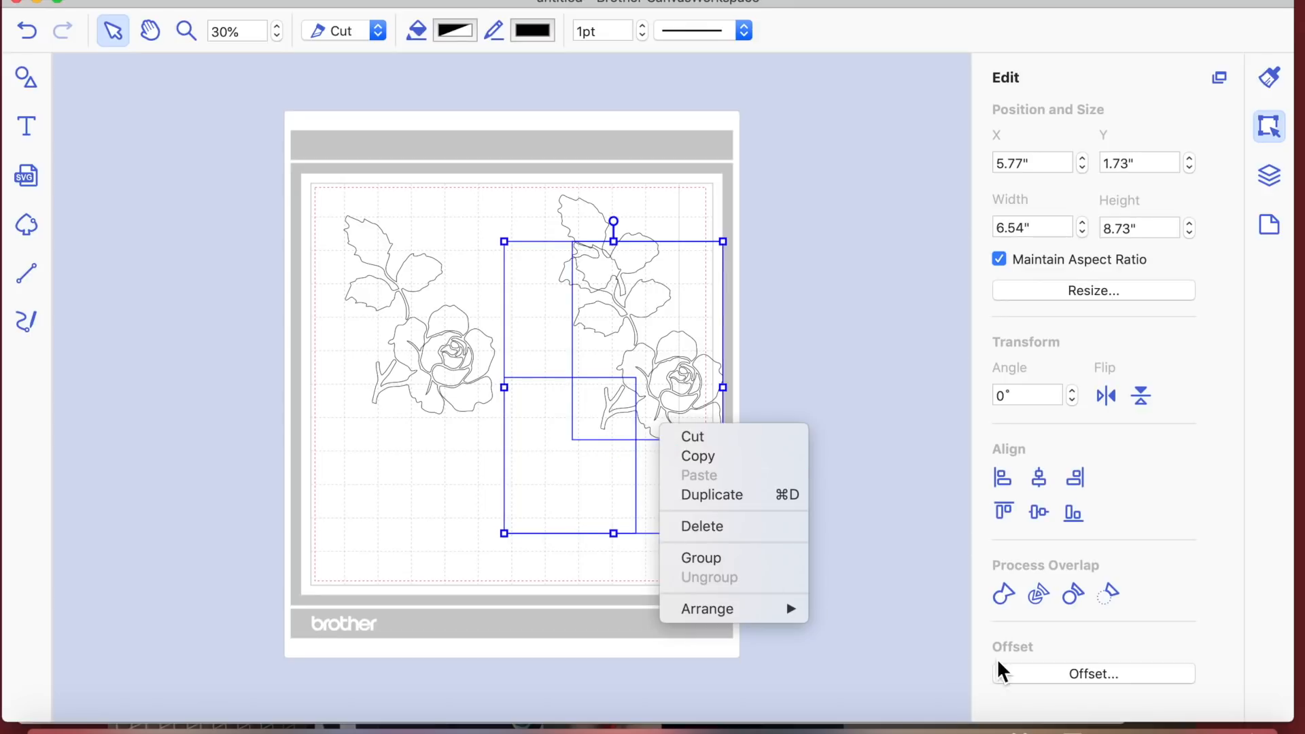
{"action": "left_click", "coordinate": [1075, 597]}
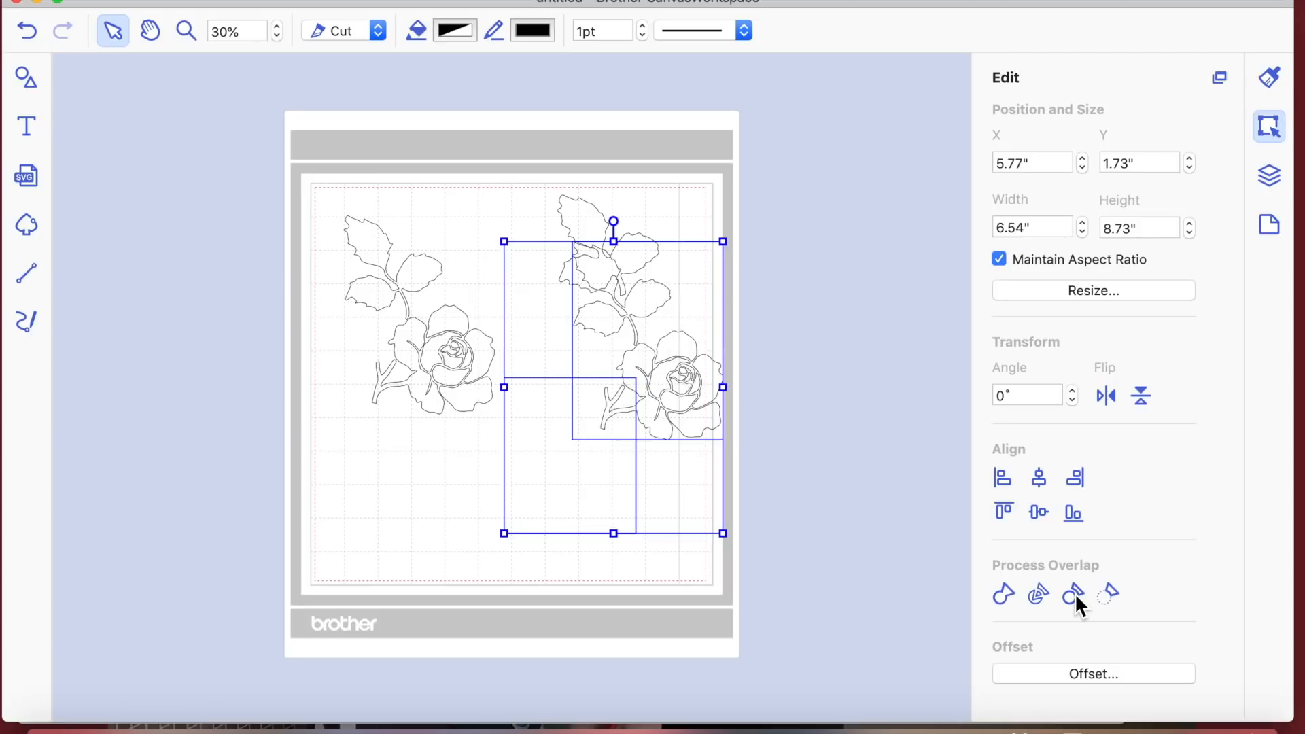
{"action": "left_click", "coordinate": [1074, 593]}
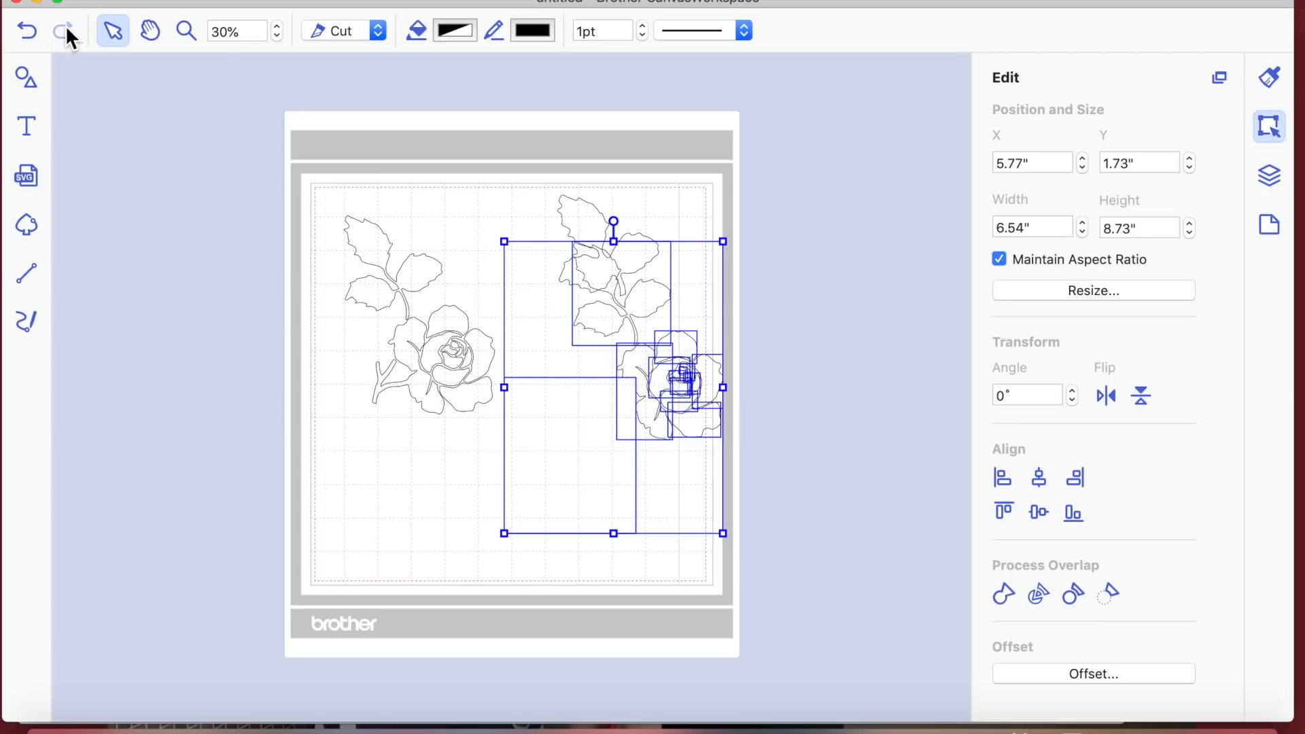
{"action": "left_click", "coordinate": [37, 40]}
Step: Arrange the rectangle so that it lies in front of all other shapes
{"action": "left_click", "coordinate": [606, 471]}
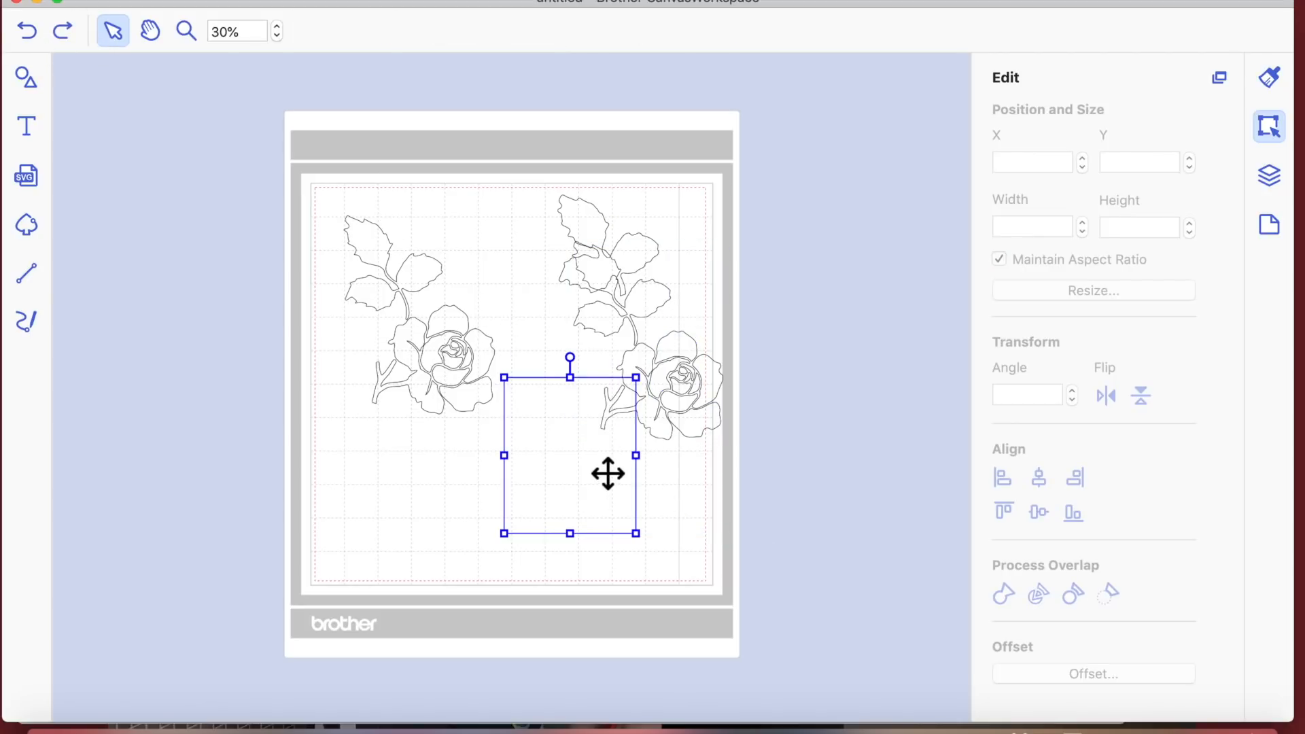
{"action": "right_click", "coordinate": [602, 471]}
{"action": "mouse_move", "coordinate": [682, 645]}
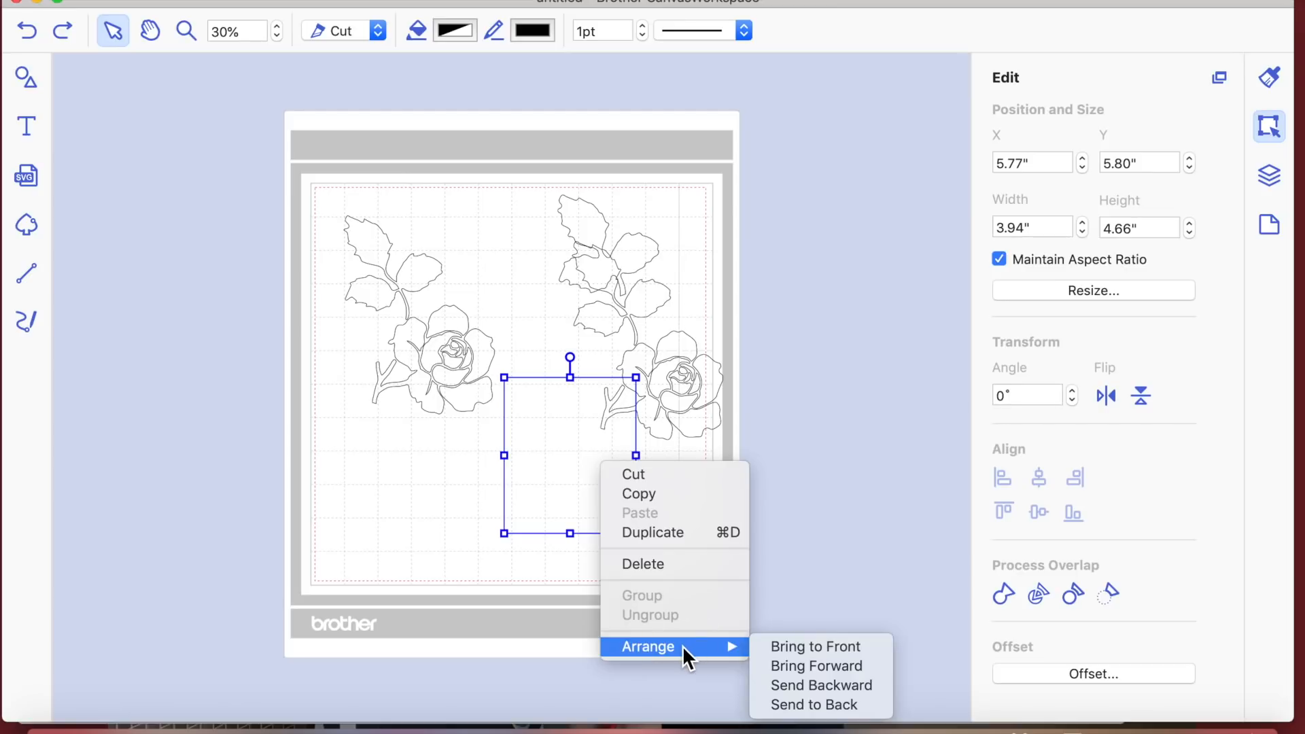
{"action": "left_click", "coordinate": [808, 653]}
Step: Select the front rectangle and the rose copy together, retry the overlap cut, and undo the result
{"action": "left_click", "coordinate": [664, 428], "text": "shift"}
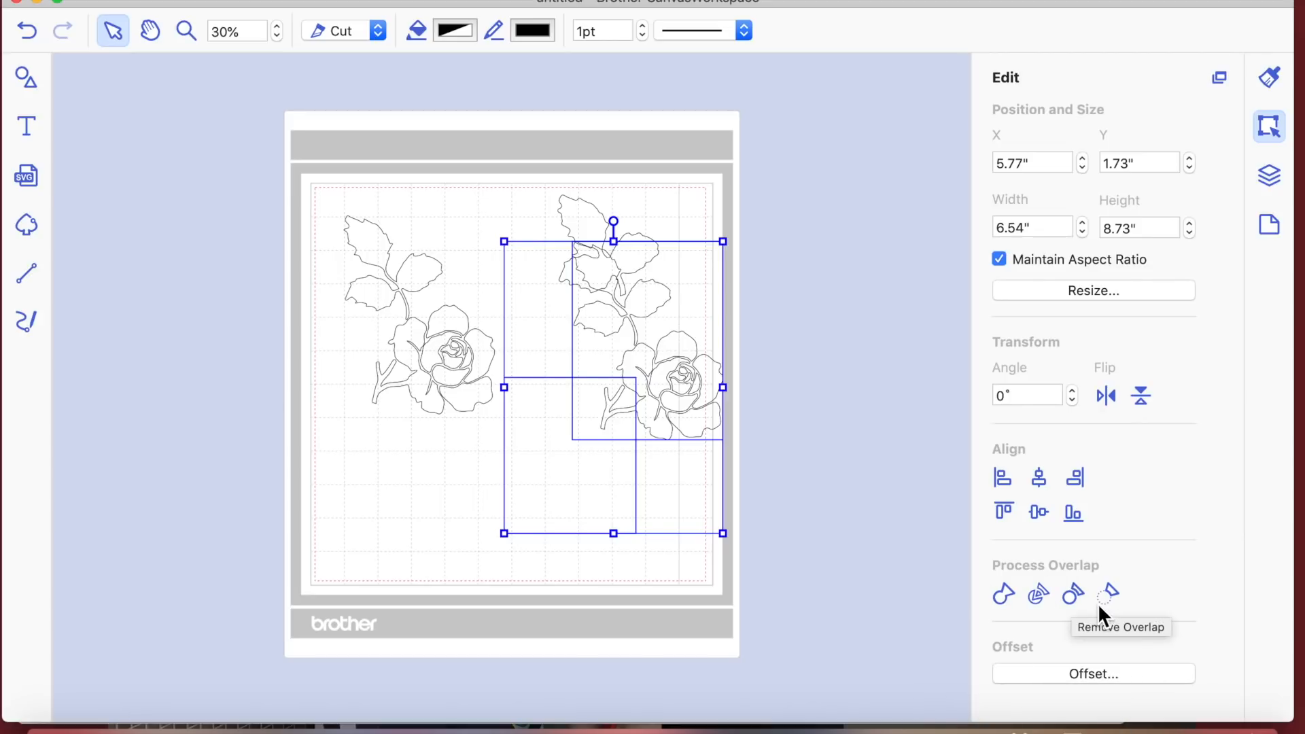
{"action": "left_click", "coordinate": [1074, 595]}
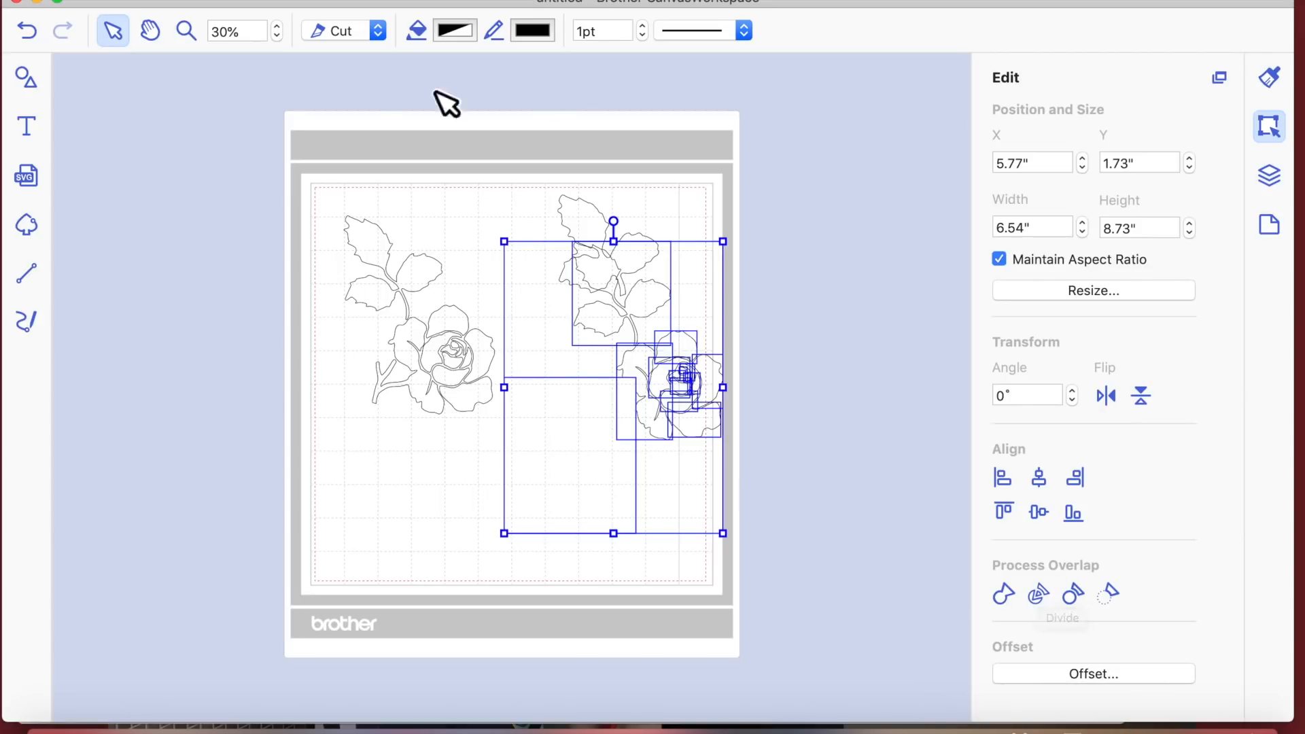
{"action": "left_click", "coordinate": [248, 160]}
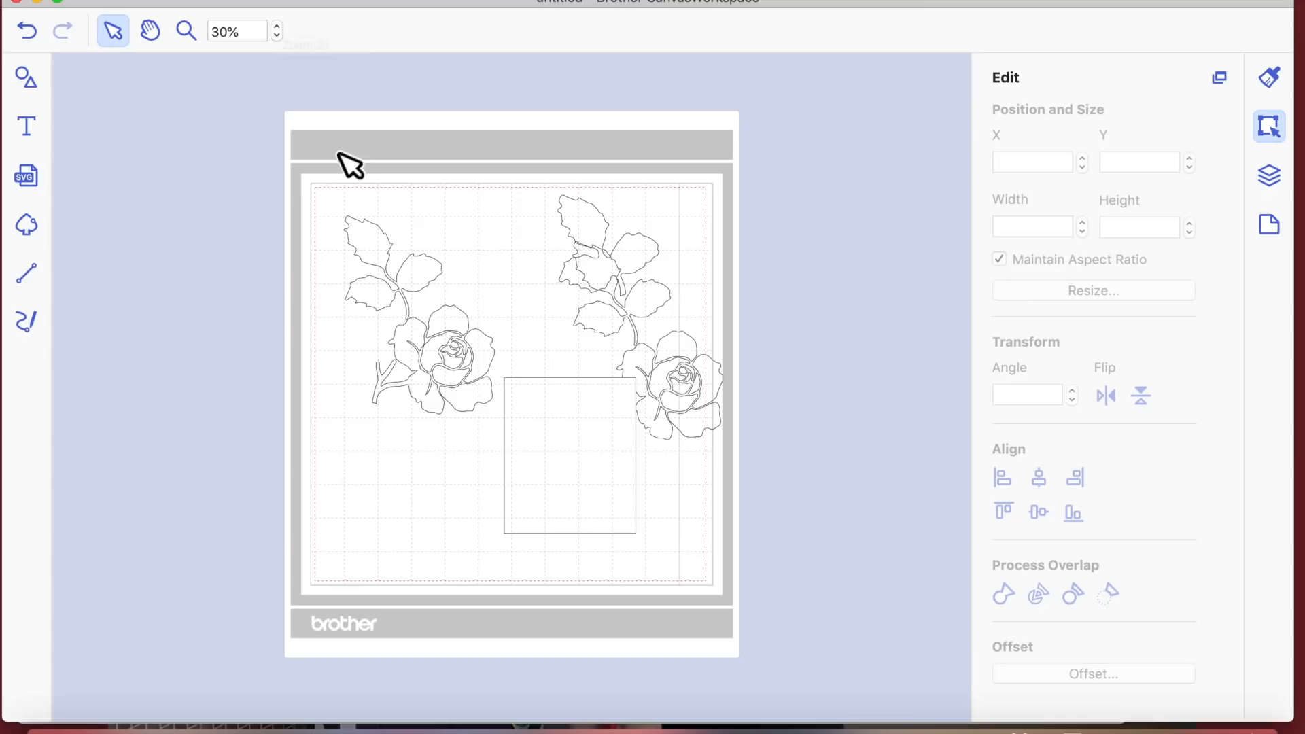
{"action": "left_click", "coordinate": [29, 33]}
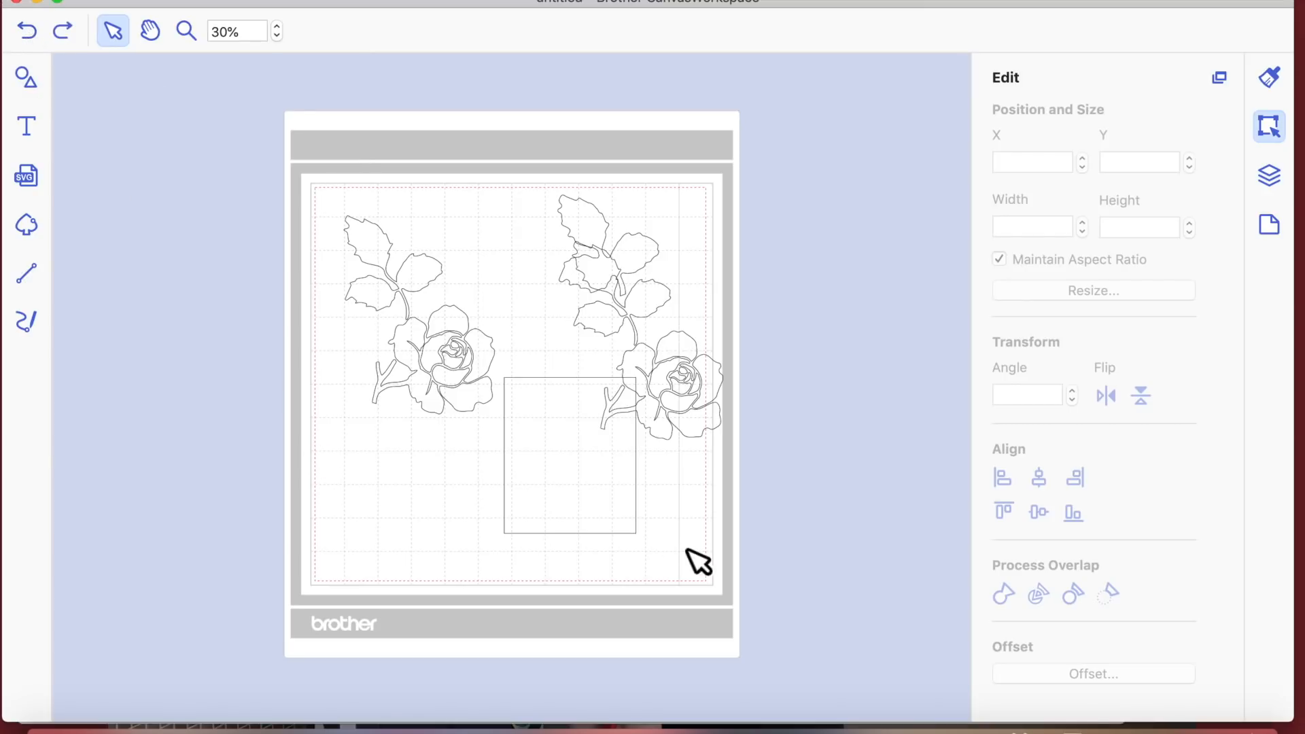
Step: Move the rectangle down clear of the rose copy and send the rose copy to the back
{"action": "left_click_drag", "start_coordinate": [577, 467], "coordinate": [558, 543]}
{"action": "left_click", "coordinate": [632, 419]}
{"action": "right_click", "coordinate": [631, 417]}
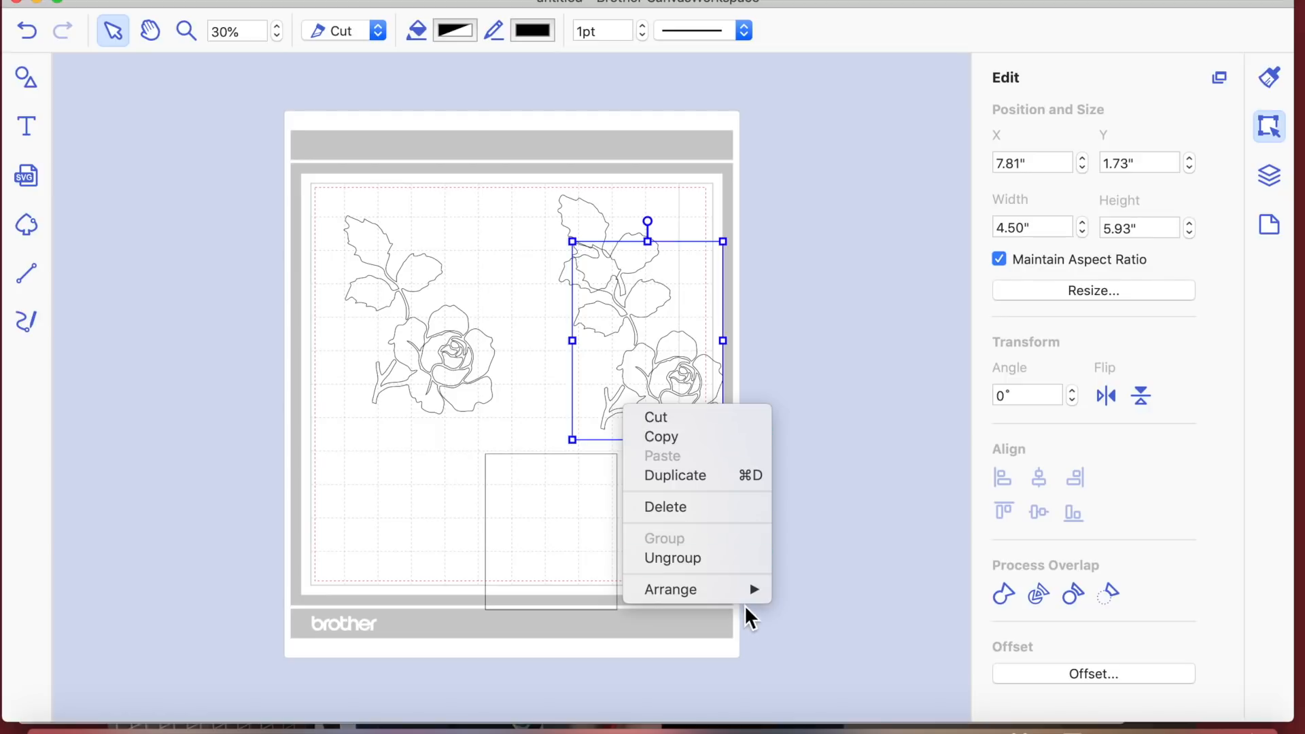
{"action": "mouse_move", "coordinate": [743, 589]}
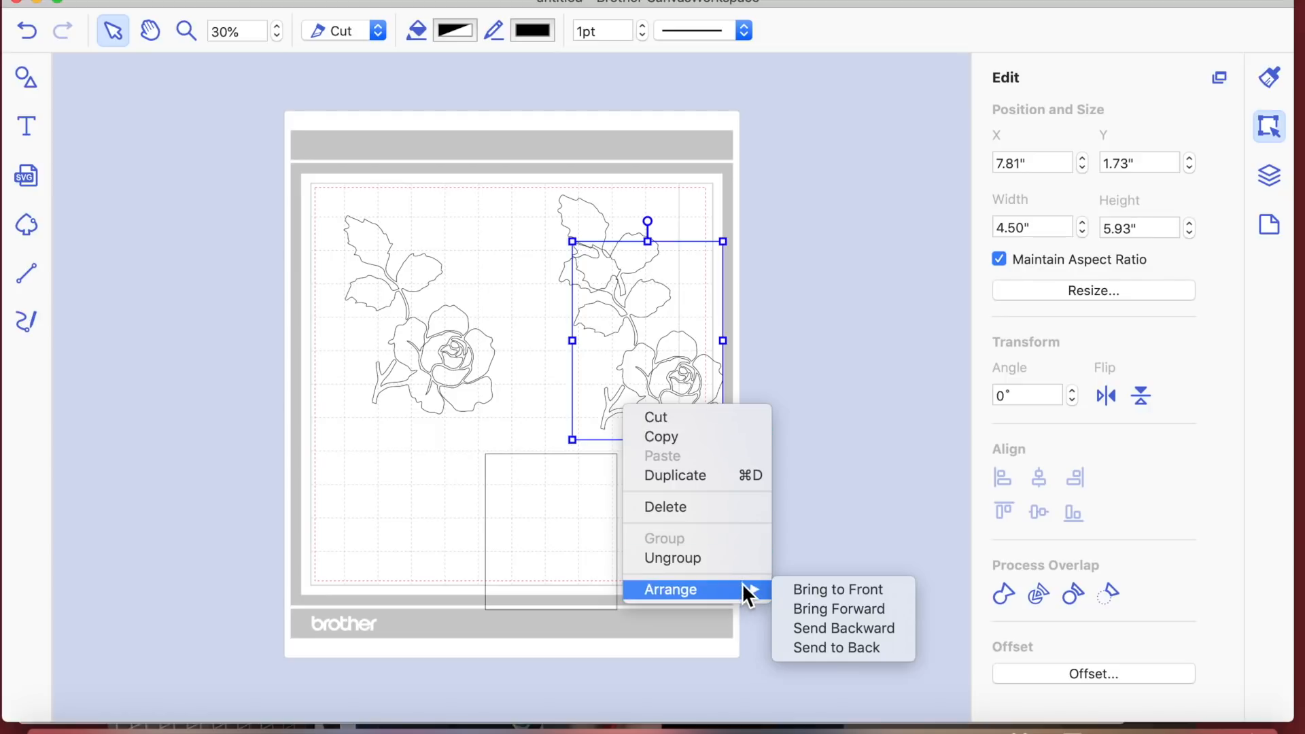
{"action": "left_click", "coordinate": [825, 646]}
Step: Reposition the rectangle over the thorny stem and stretch it upward to 5.08" high
{"action": "left_click_drag", "start_coordinate": [553, 559], "coordinate": [586, 528]}
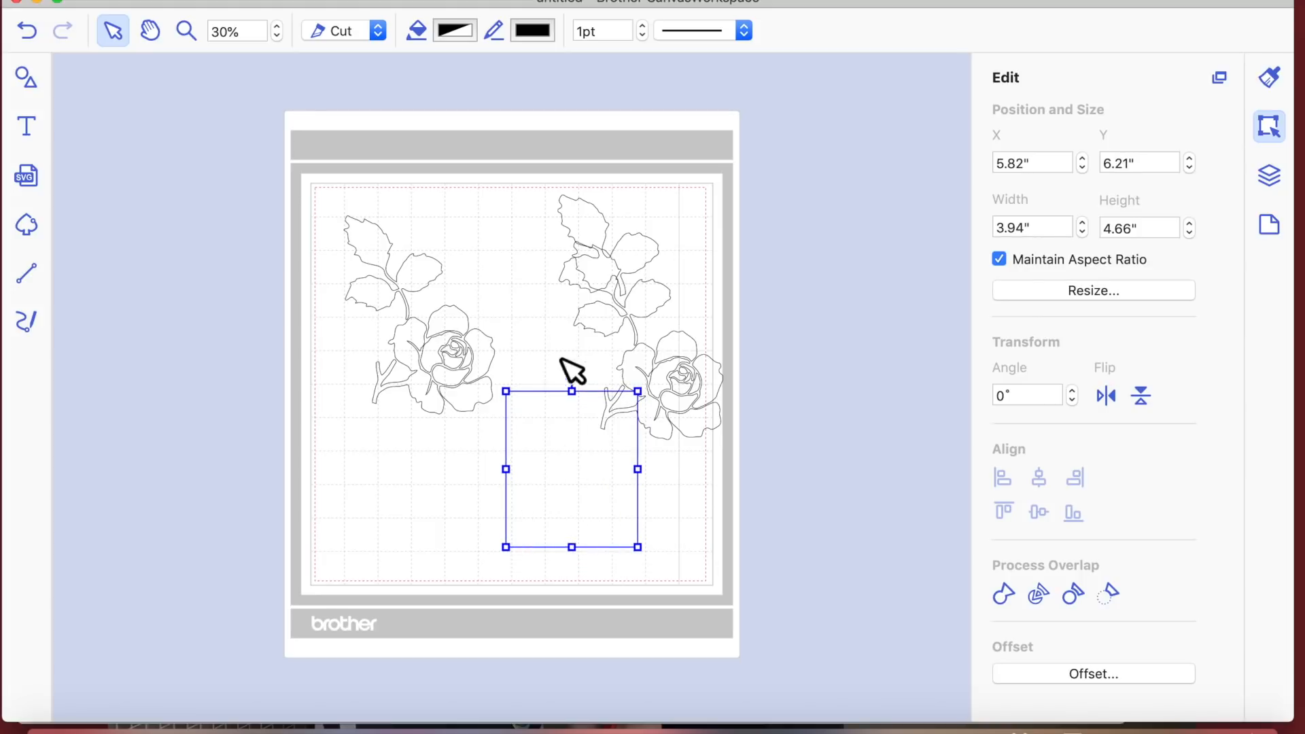
{"action": "double_click", "coordinate": [588, 408]}
{"action": "left_click", "coordinate": [686, 486]}
{"action": "left_click", "coordinate": [588, 427]}
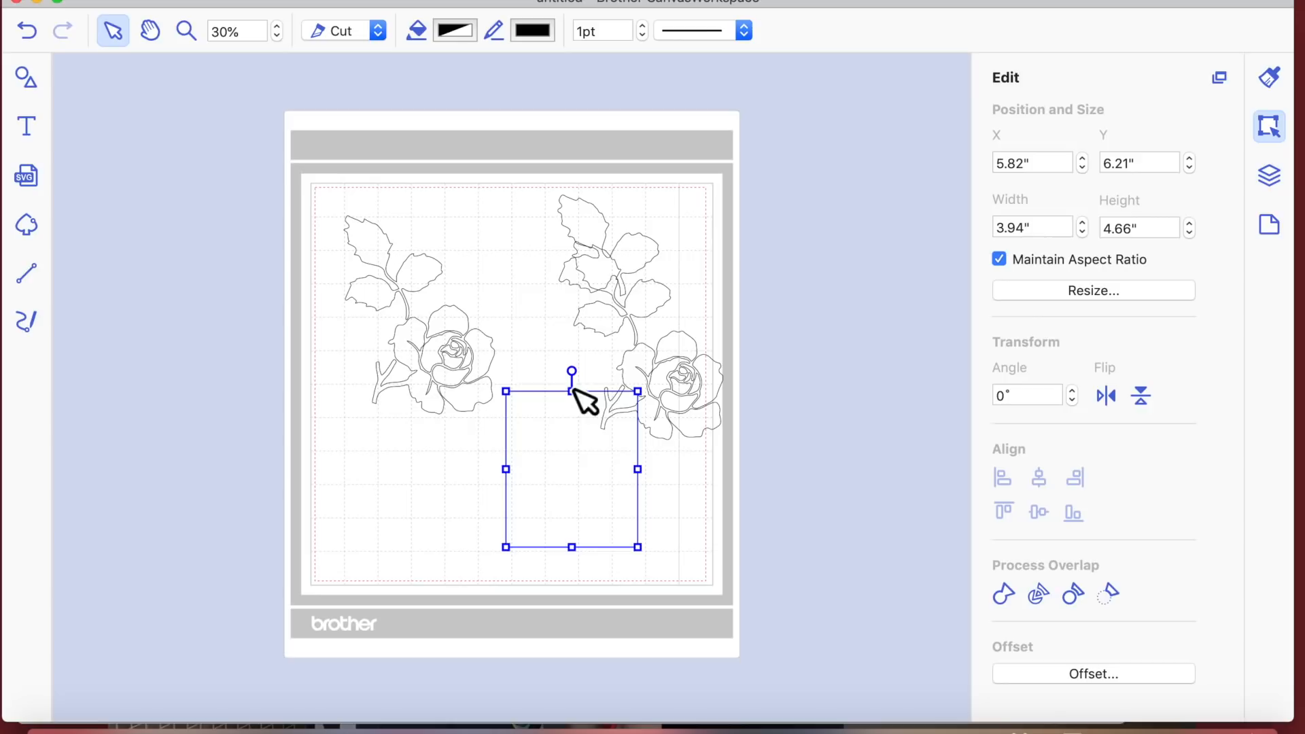
{"action": "left_click_drag", "start_coordinate": [577, 401], "coordinate": [578, 386]}
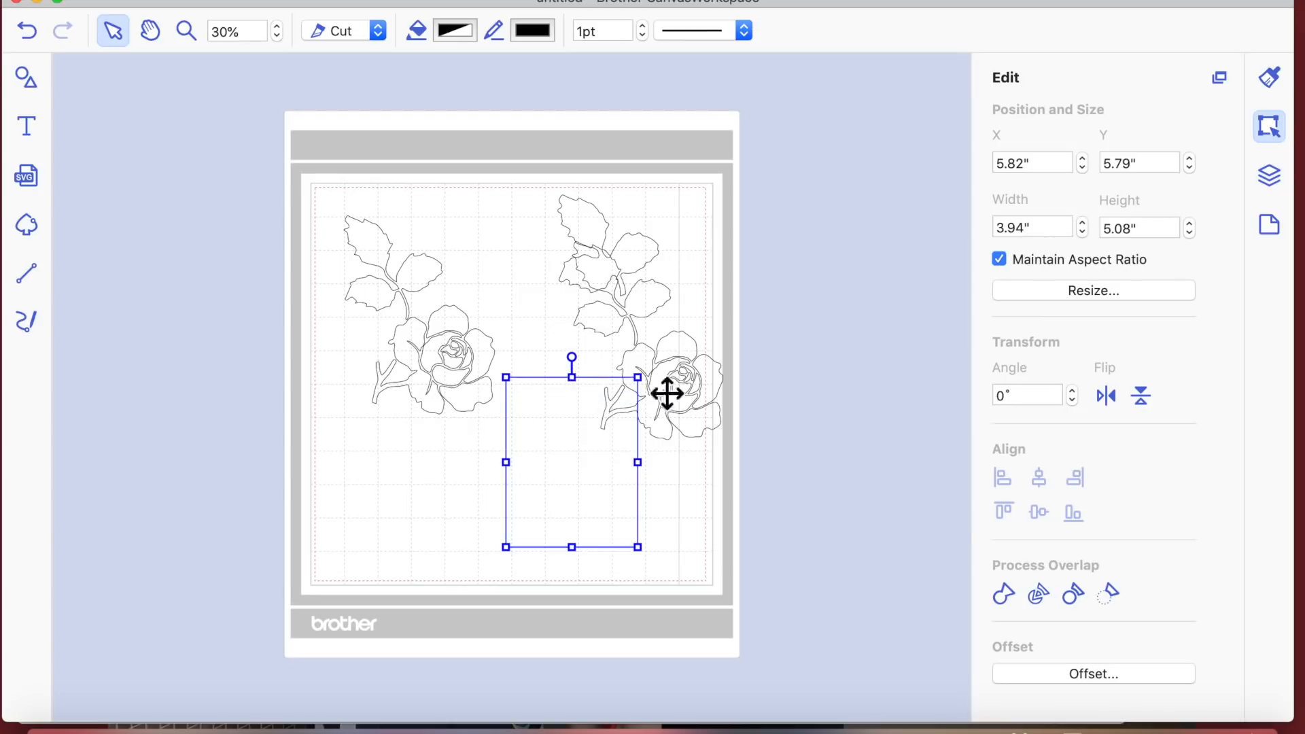
Step: Try the overlap cut again with the taller rectangle and the sent-back rose copy, and undo it
{"action": "left_click", "coordinate": [641, 367]}
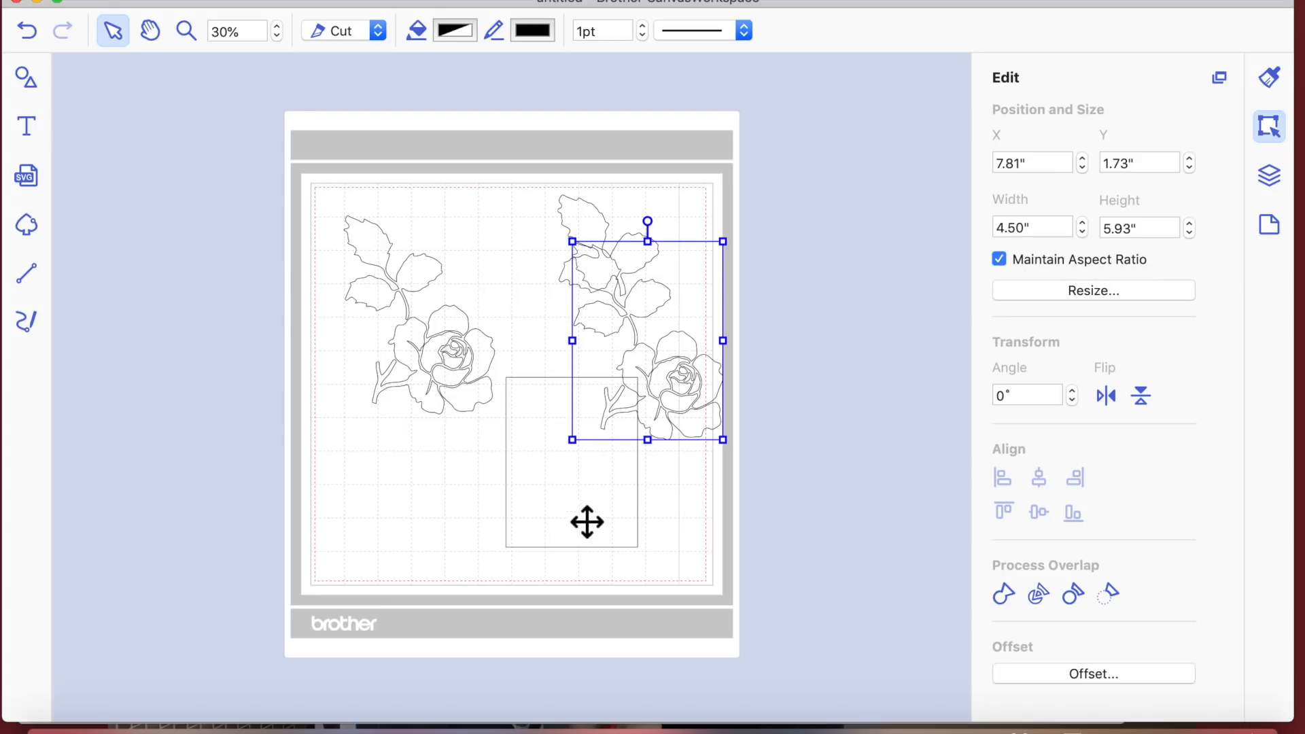
{"action": "left_click", "coordinate": [587, 522]}
{"action": "left_click", "coordinate": [666, 435], "text": "shift"}
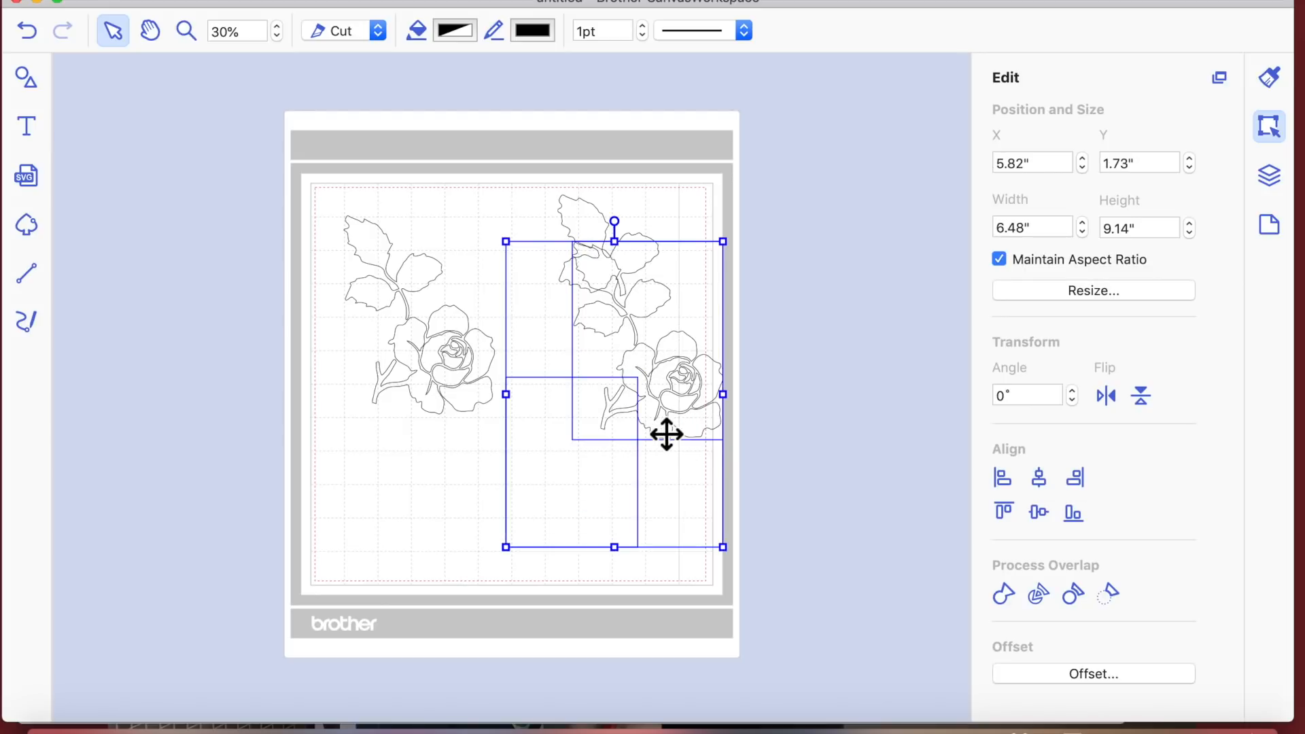
{"action": "left_click", "coordinate": [1072, 600]}
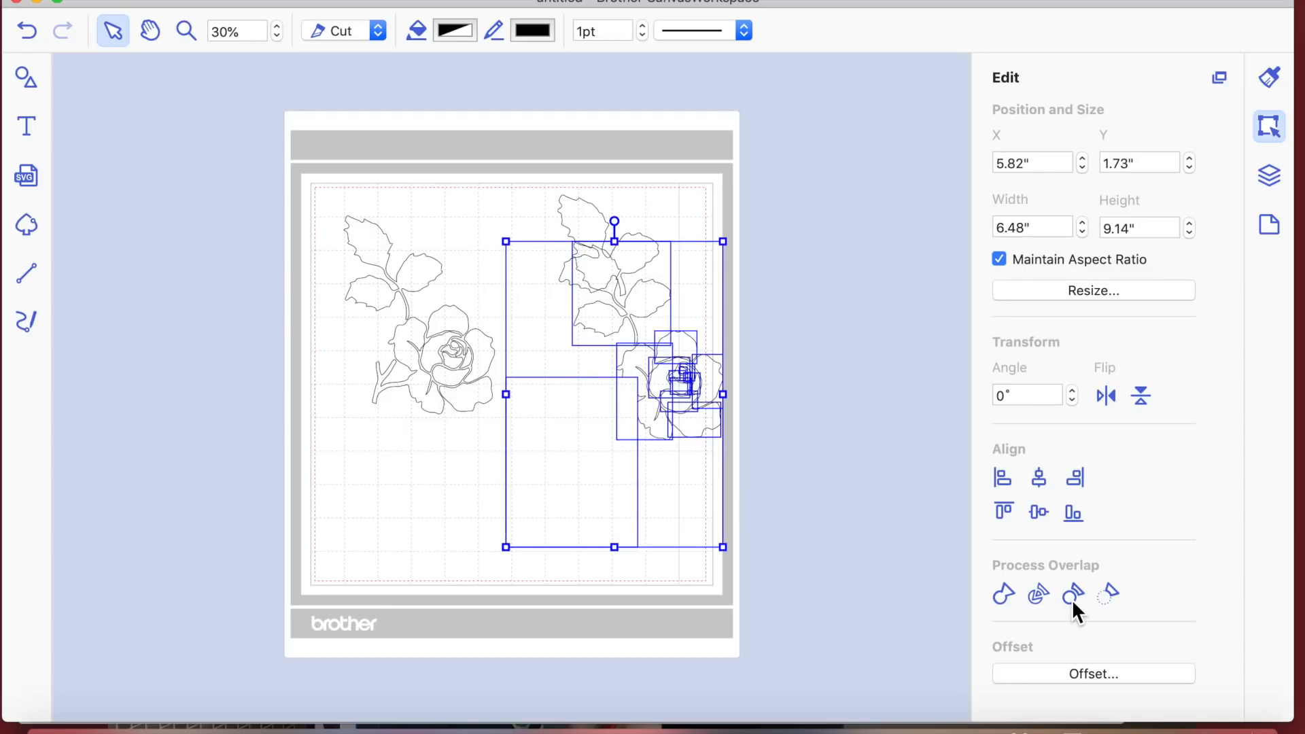
{"action": "left_click", "coordinate": [27, 30]}
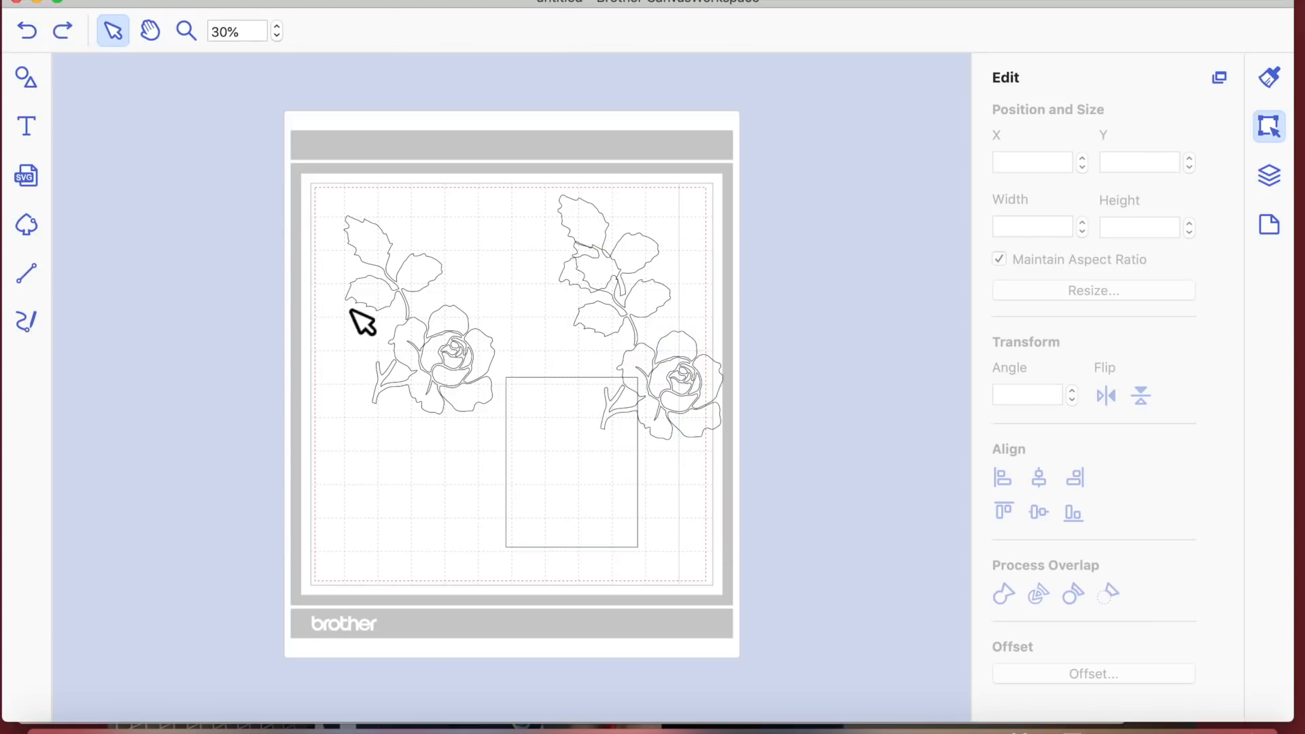
Step: Nudge the rose copy to X 7.87", Y 1.59" and ungroup it into its separate pieces
{"action": "left_click_drag", "start_coordinate": [667, 404], "coordinate": [684, 398]}
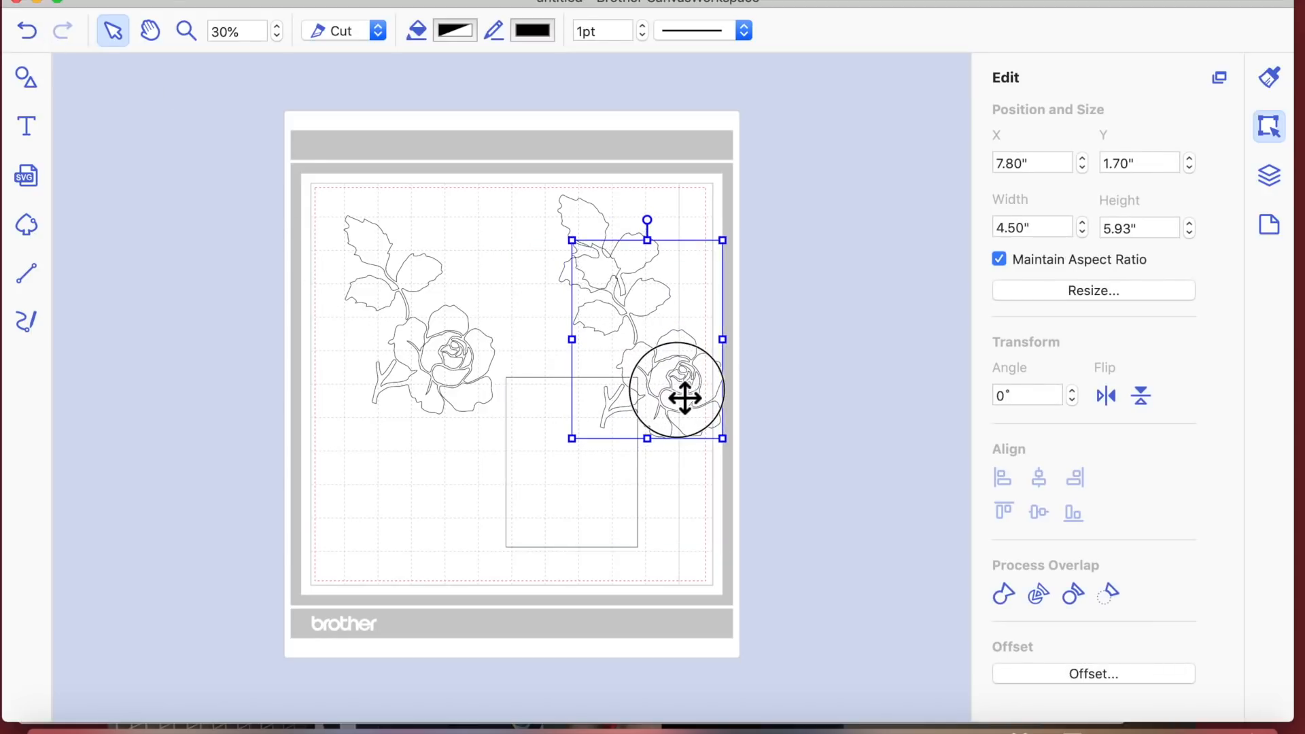
{"action": "right_click", "coordinate": [650, 307]}
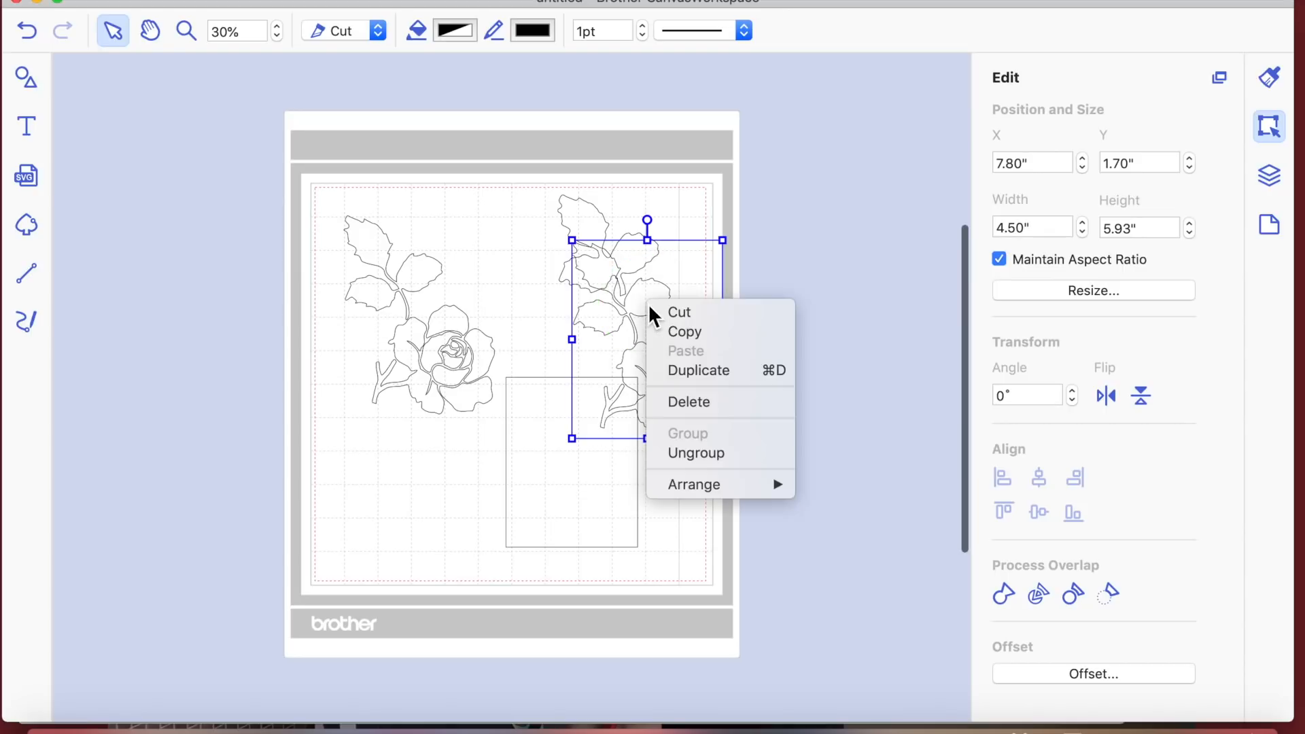
{"action": "left_click", "coordinate": [1038, 592]}
{"action": "left_click", "coordinate": [748, 495]}
{"action": "left_click_drag", "start_coordinate": [640, 381], "coordinate": [642, 377]}
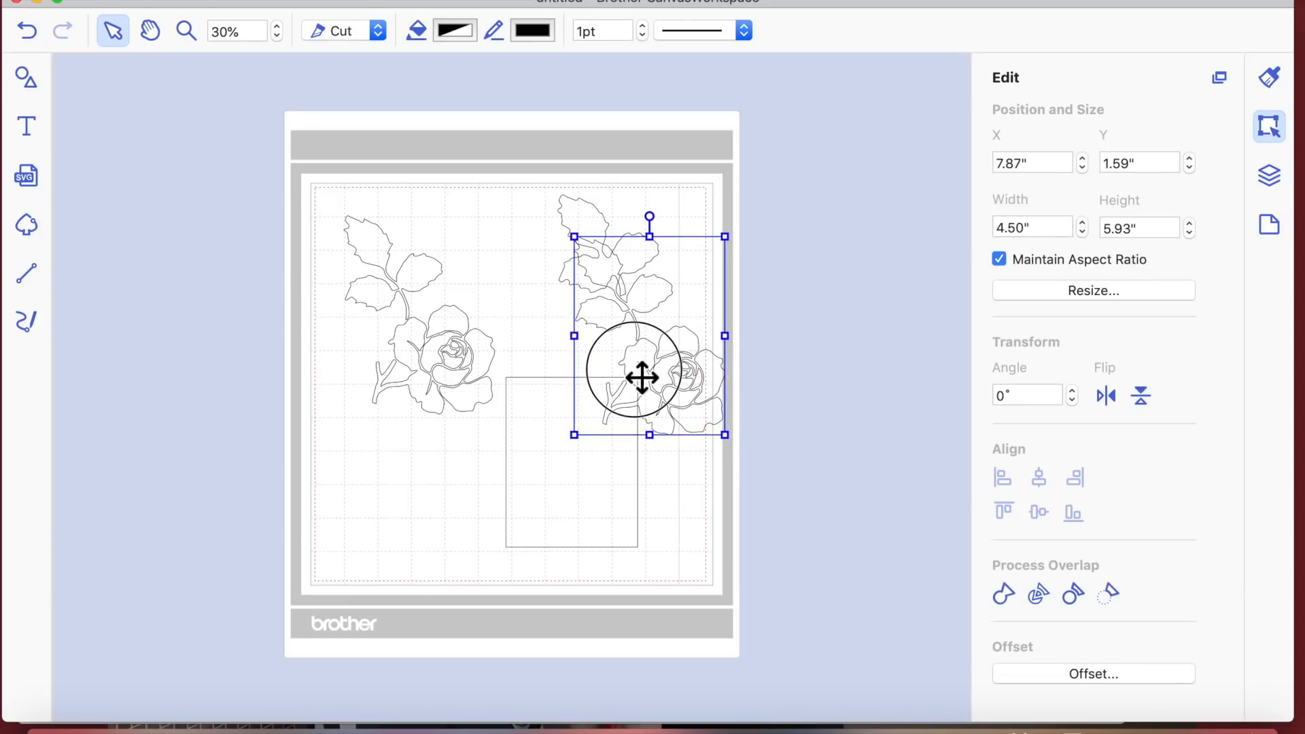
{"action": "right_click", "coordinate": [689, 344]}
{"action": "left_click", "coordinate": [749, 500]}
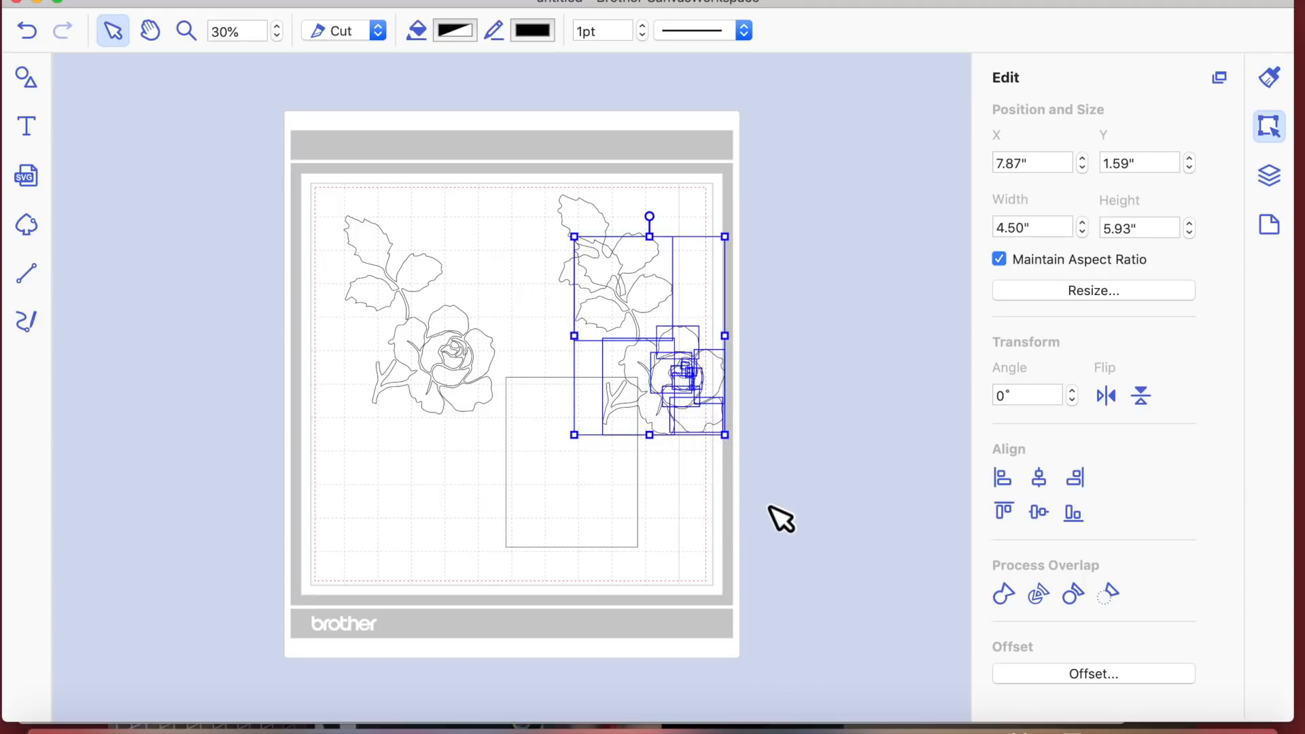
Step: Try to select the ungrouped stem-and-petal piece together with the rectangle, and clear the selection
{"action": "left_click", "coordinate": [772, 518]}
{"action": "left_click", "coordinate": [654, 415]}
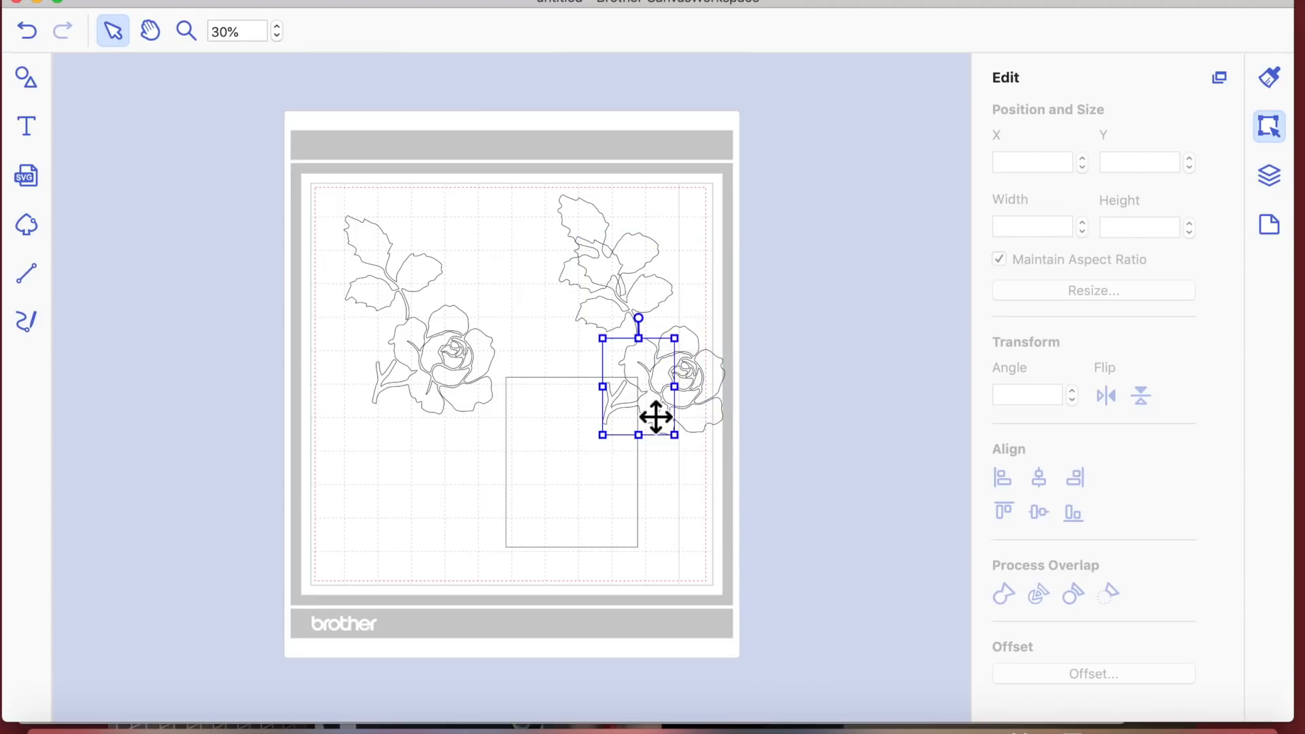
{"action": "left_click", "coordinate": [617, 481], "text": "shift"}
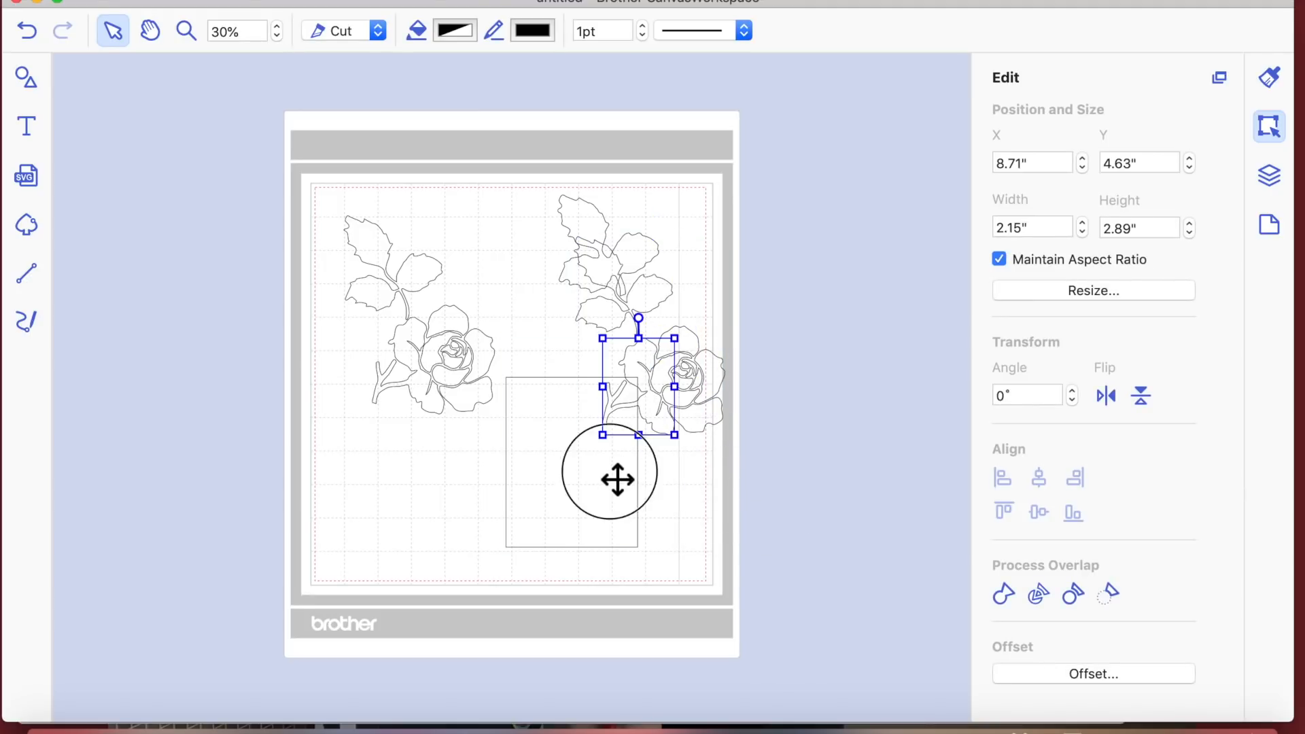
{"action": "left_click", "coordinate": [740, 474]}
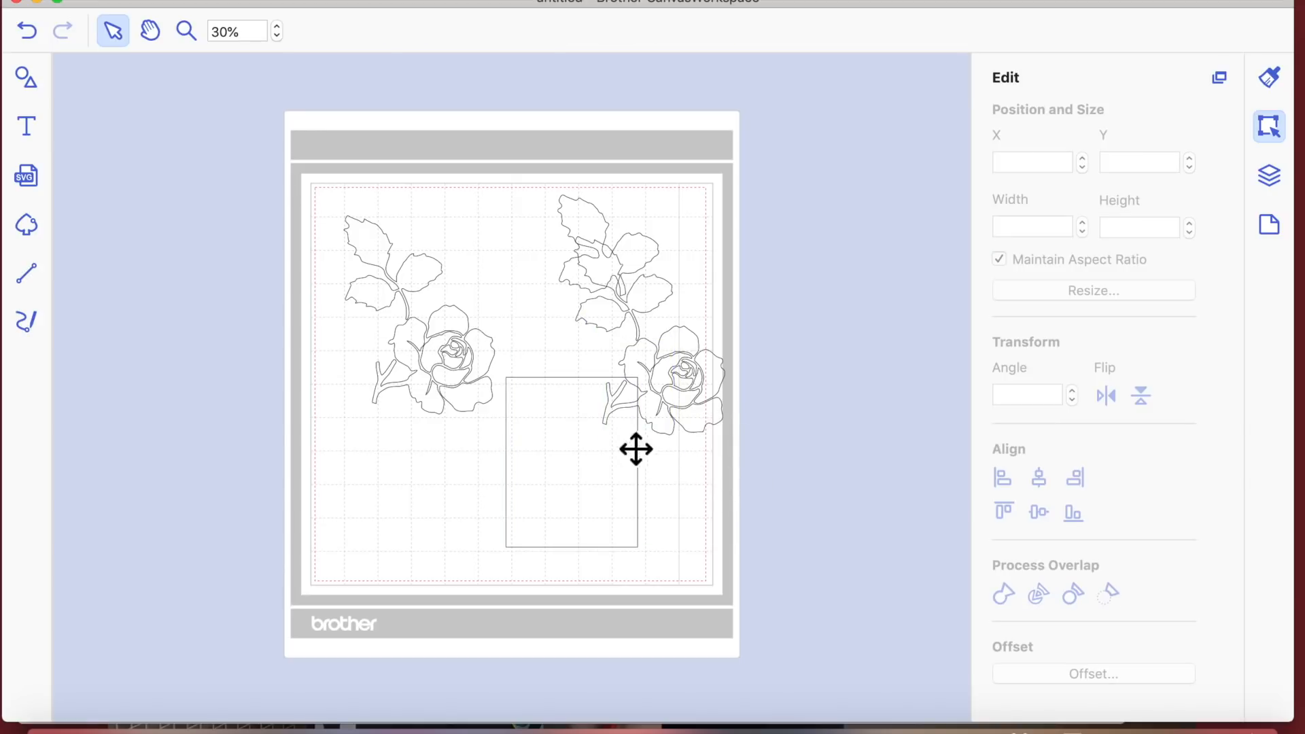
Step: Fill the rectangle with Magenta and move the color picker clear of the drawing
{"action": "left_click", "coordinate": [1269, 79]}
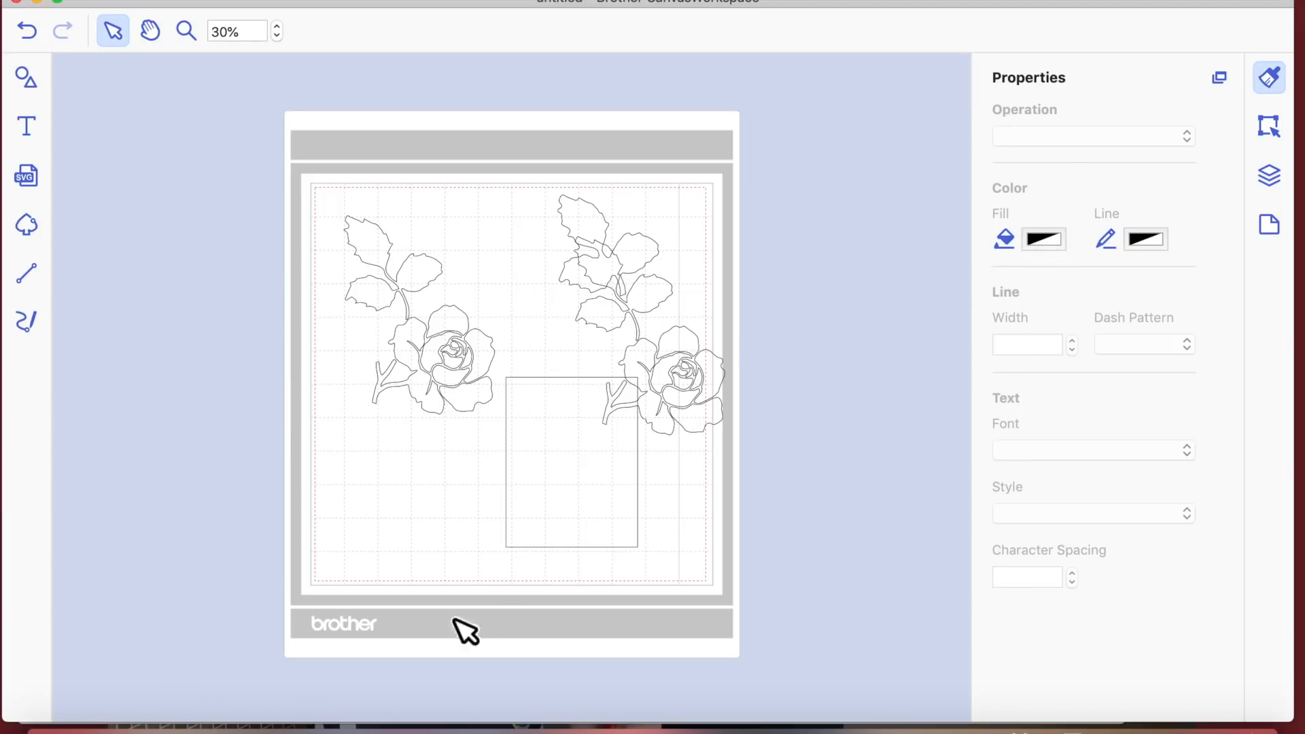
{"action": "left_click", "coordinate": [548, 486]}
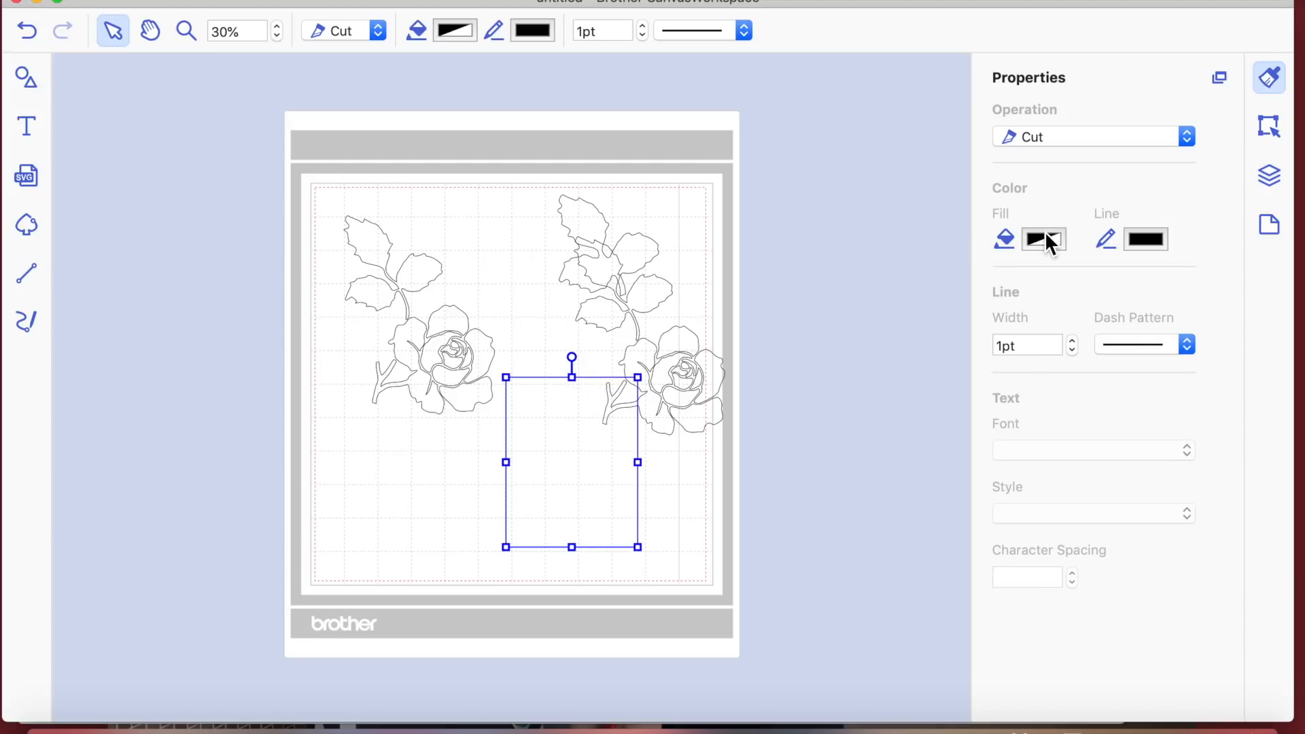
{"action": "left_click", "coordinate": [1046, 241]}
{"action": "left_click", "coordinate": [489, 538]}
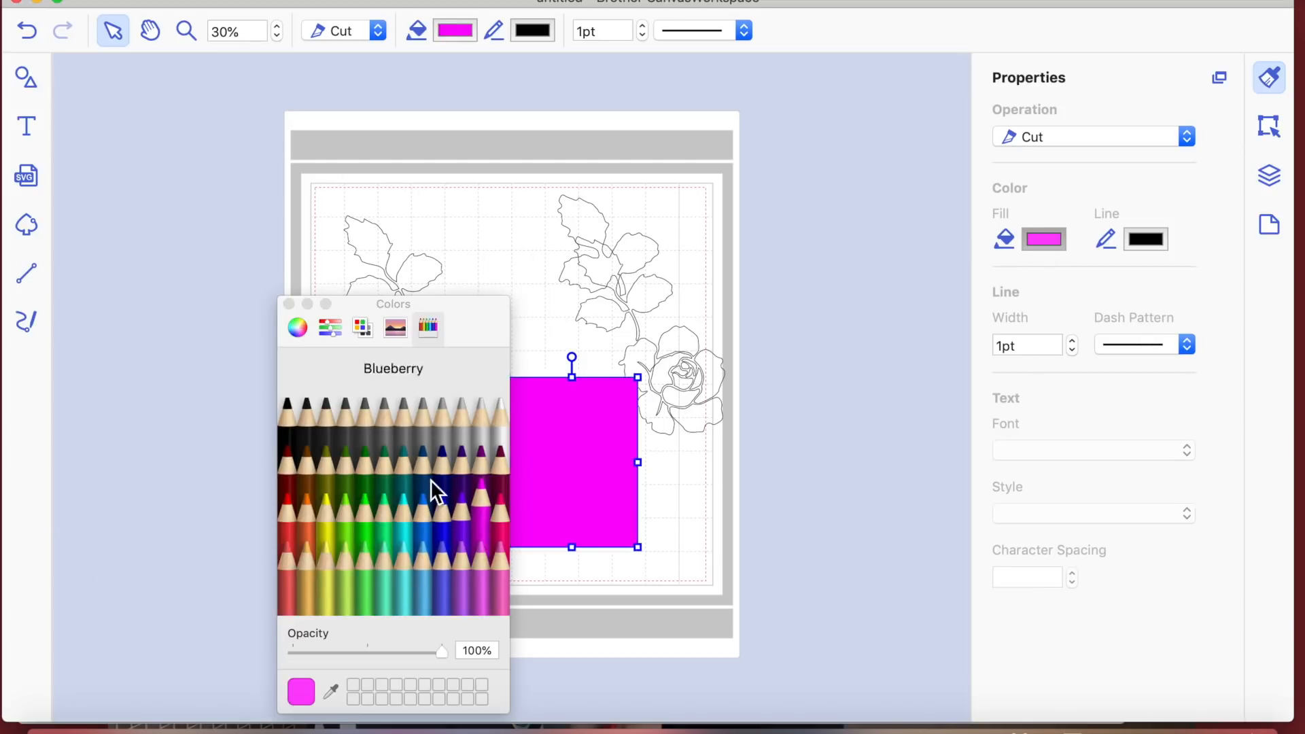
{"action": "left_click_drag", "start_coordinate": [466, 327], "coordinate": [213, 412]}
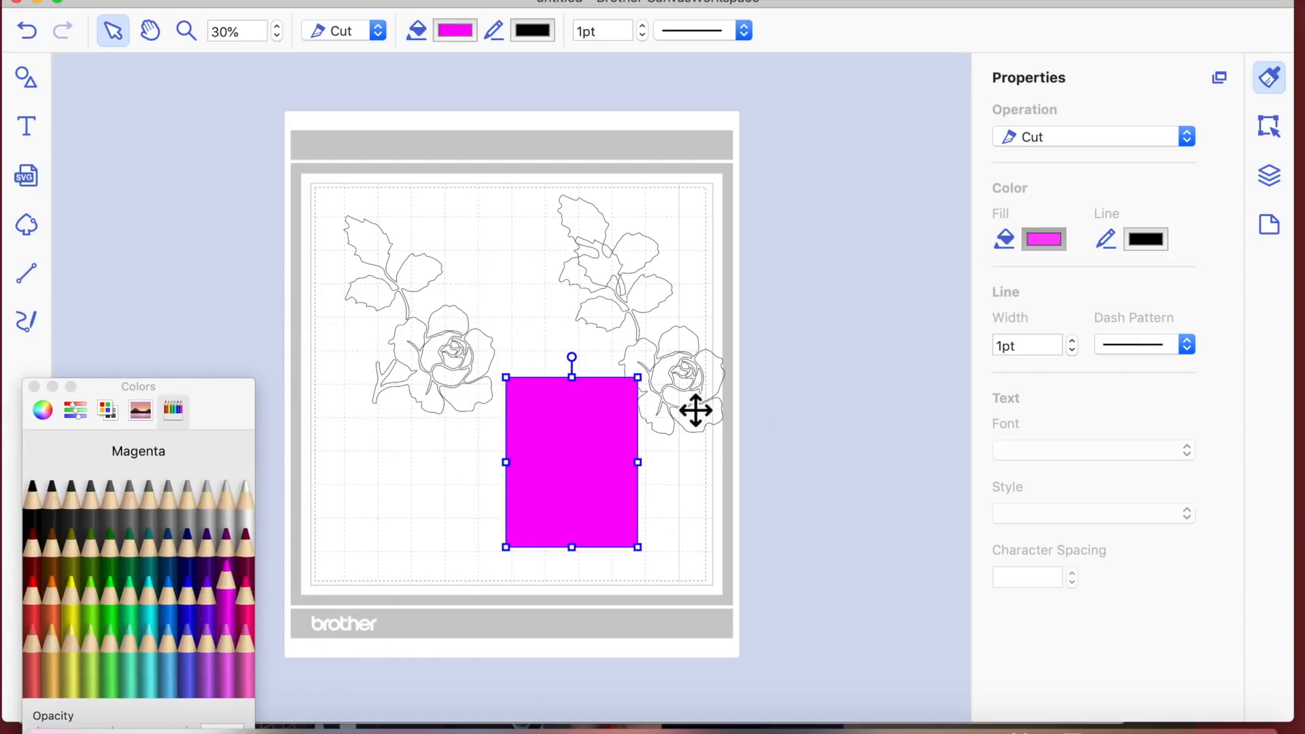
Step: Shift the magenta rectangle slightly off the rose and lower its fill opacity to 53%
{"action": "mouse_move", "coordinate": [612, 446]}
{"action": "left_mouse_down"}
{"action": "mouse_move", "coordinate": [583, 471]}
{"action": "mouse_move", "coordinate": [604, 461]}
{"action": "left_mouse_up"}
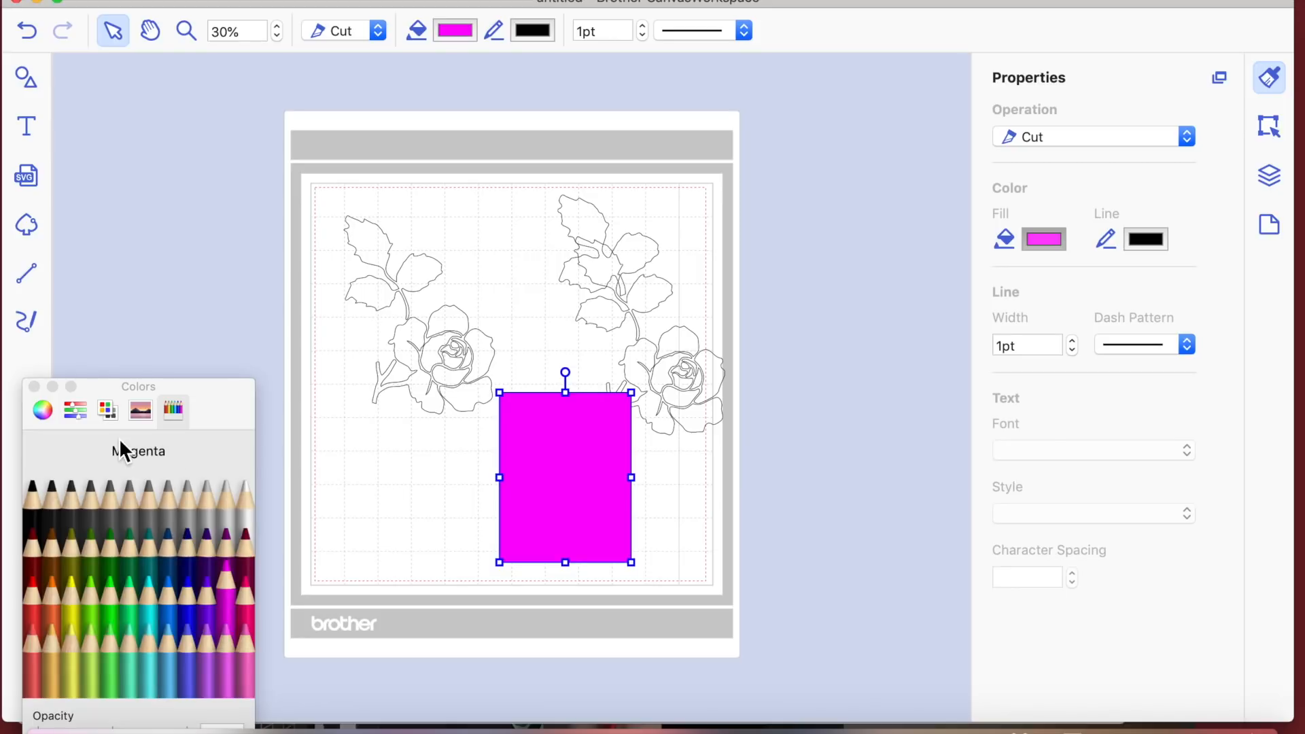
{"action": "mouse_move", "coordinate": [127, 394]}
{"action": "left_mouse_down"}
{"action": "mouse_move", "coordinate": [121, 357]}
{"action": "mouse_move", "coordinate": [150, 212]}
{"action": "left_mouse_up"}
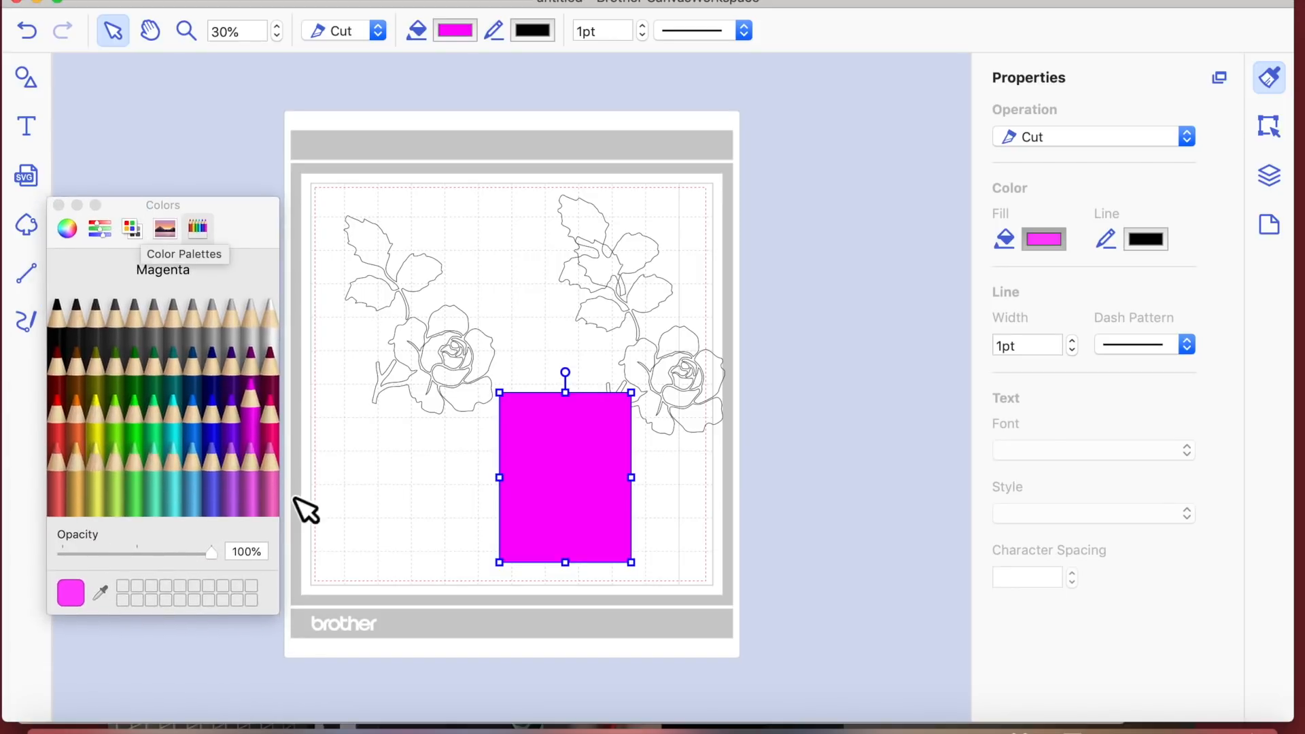
{"action": "left_click", "coordinate": [144, 551]}
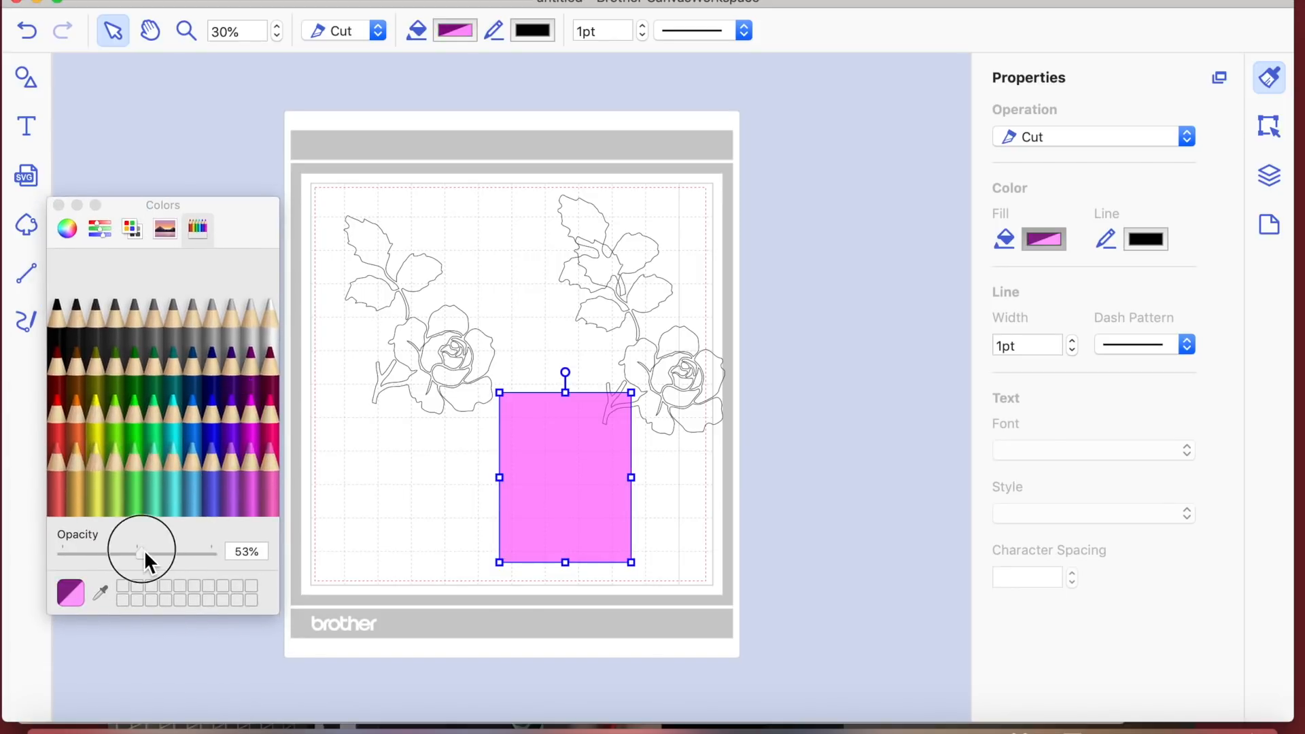
Step: Reposition the translucent rectangle over the rose copy's stem and stretch its upper edge upward to cover the whole stem
{"action": "left_click_drag", "start_coordinate": [612, 442], "coordinate": [618, 438]}
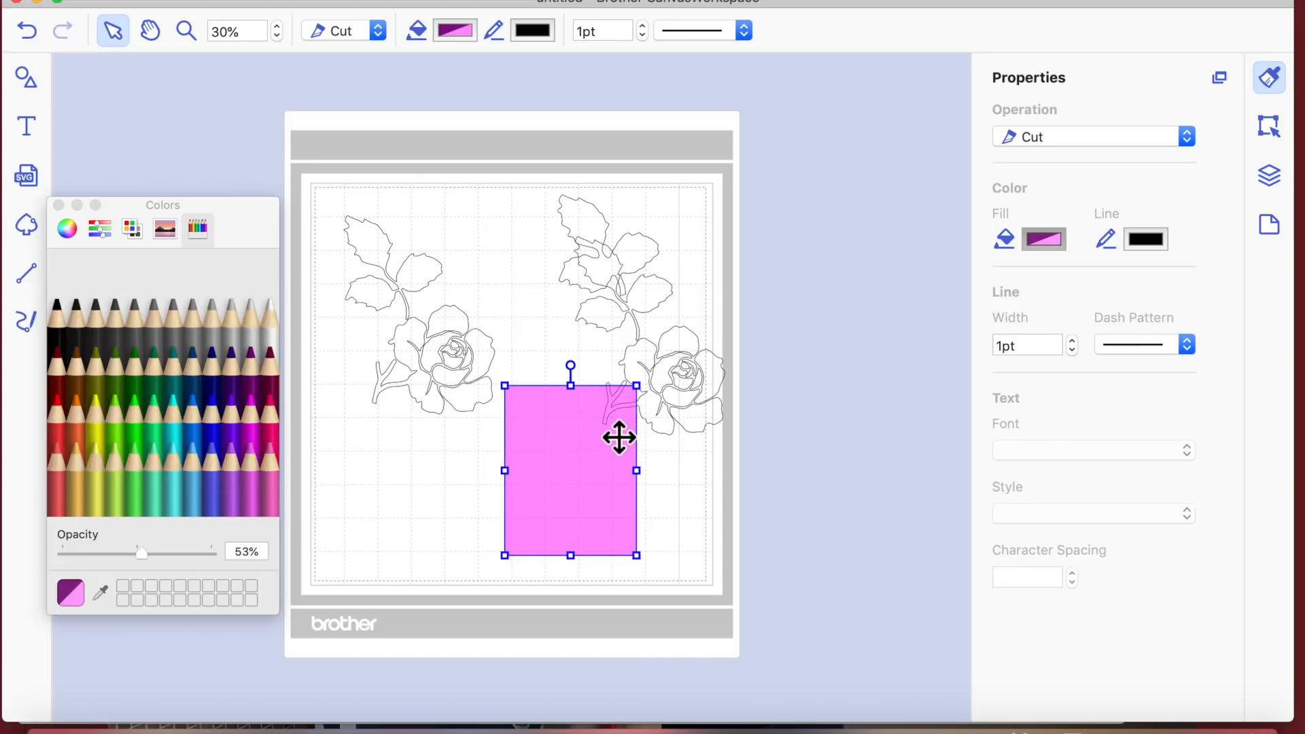
{"action": "double_click", "coordinate": [577, 399]}
{"action": "left_click", "coordinate": [703, 503]}
{"action": "left_click", "coordinate": [575, 435]}
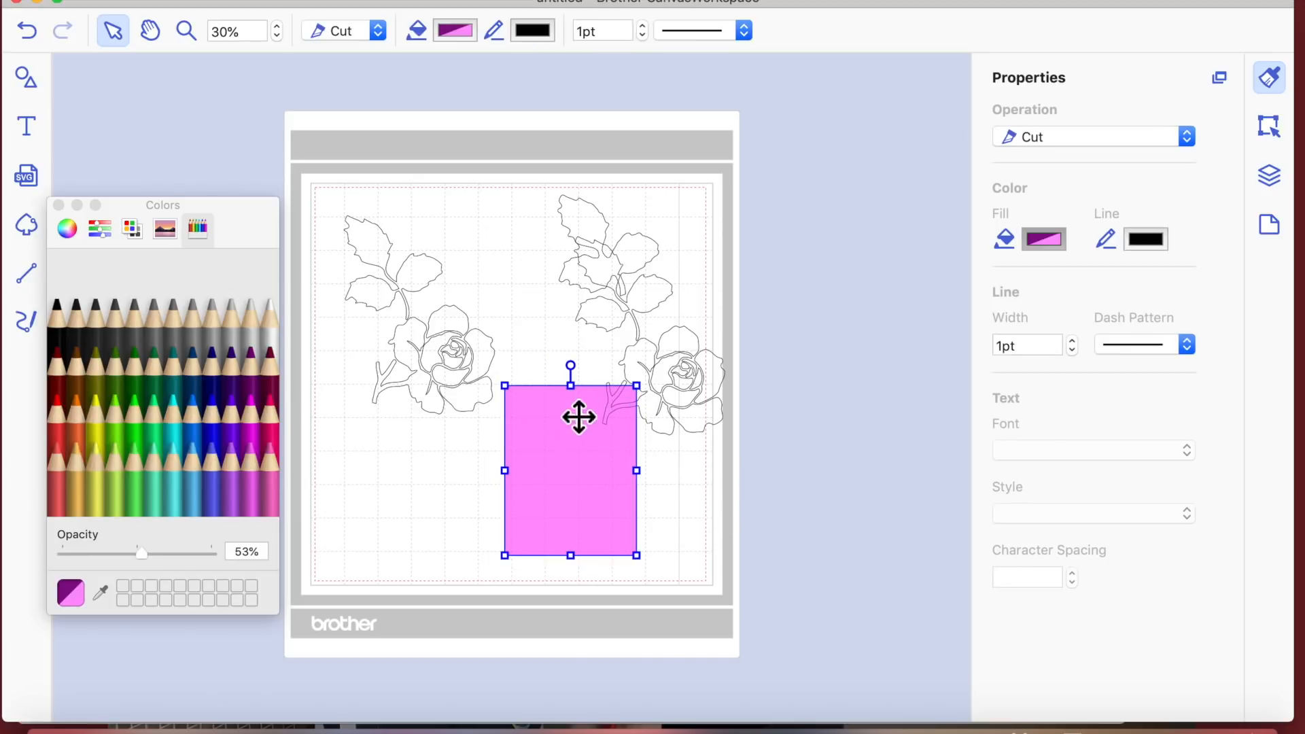
{"action": "left_click_drag", "start_coordinate": [578, 393], "coordinate": [581, 382]}
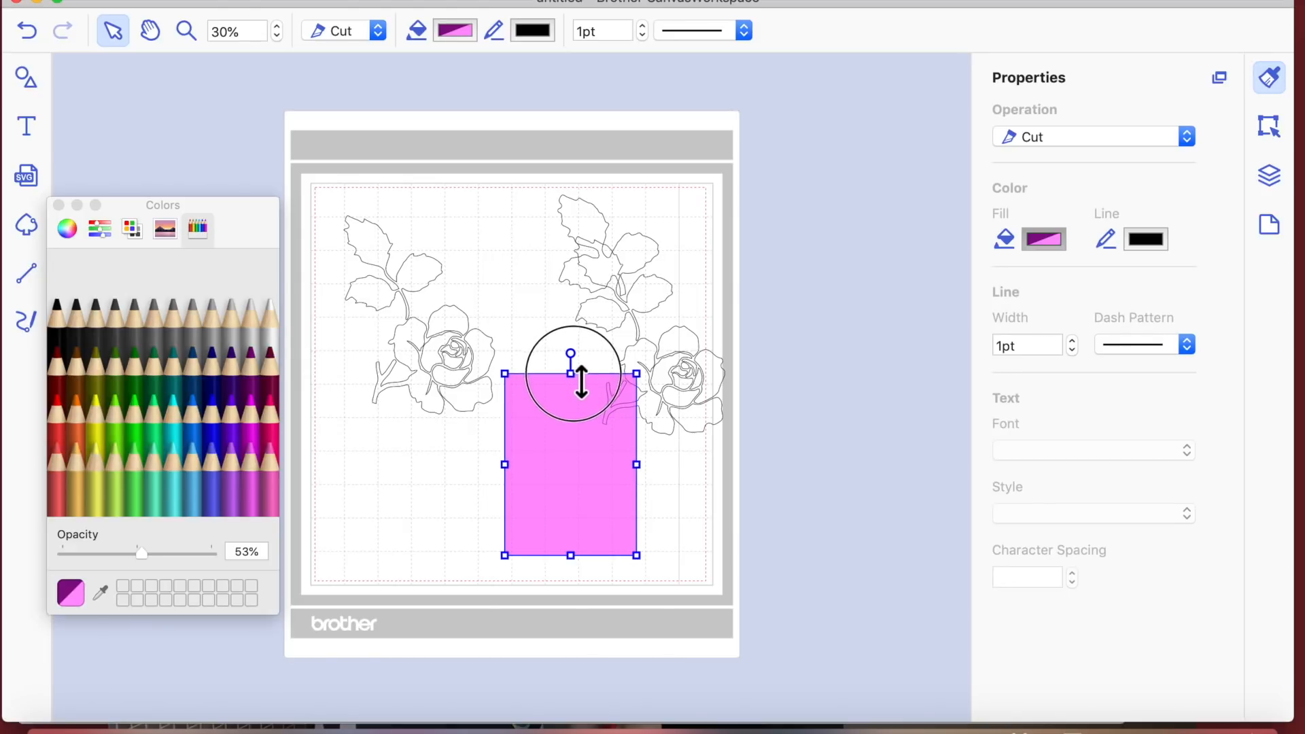
Step: Try subtracting the rectangle's overlap from the stem-and-petal piece, and undo it
{"action": "left_click", "coordinate": [671, 431], "text": "shift"}
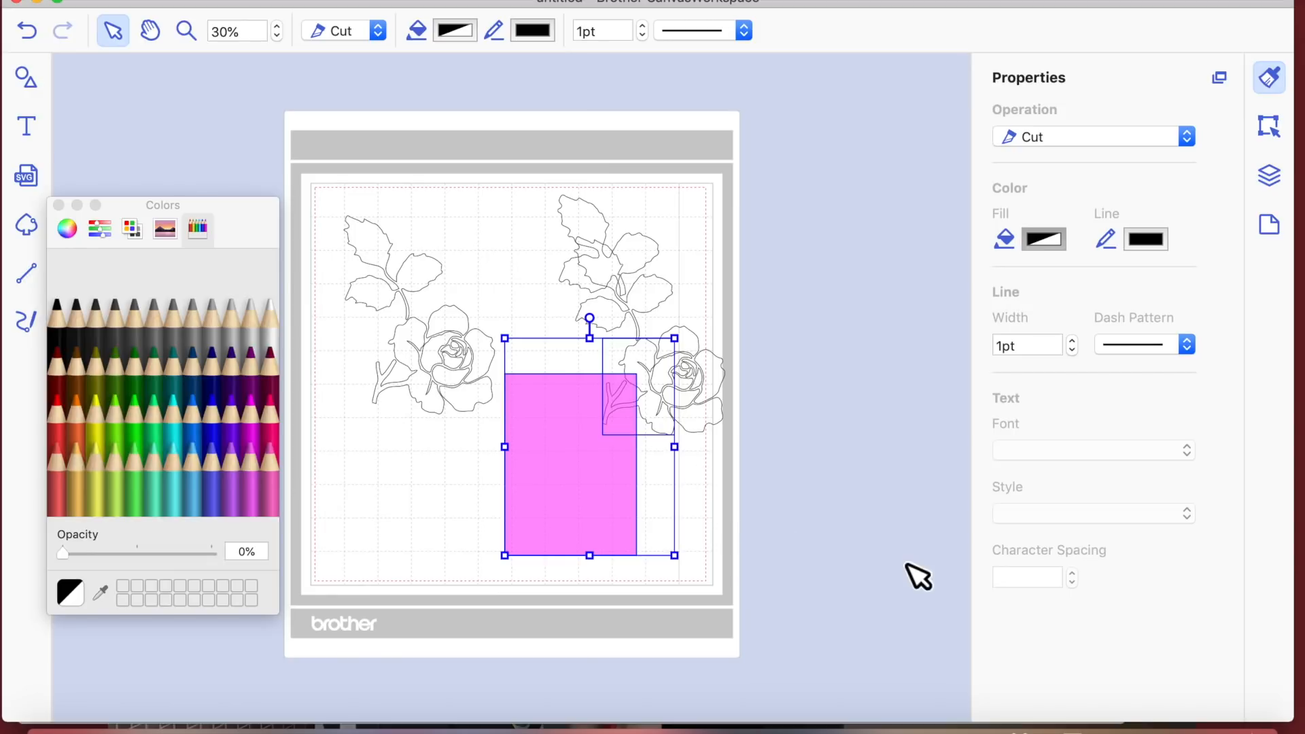
{"action": "left_click", "coordinate": [1271, 125]}
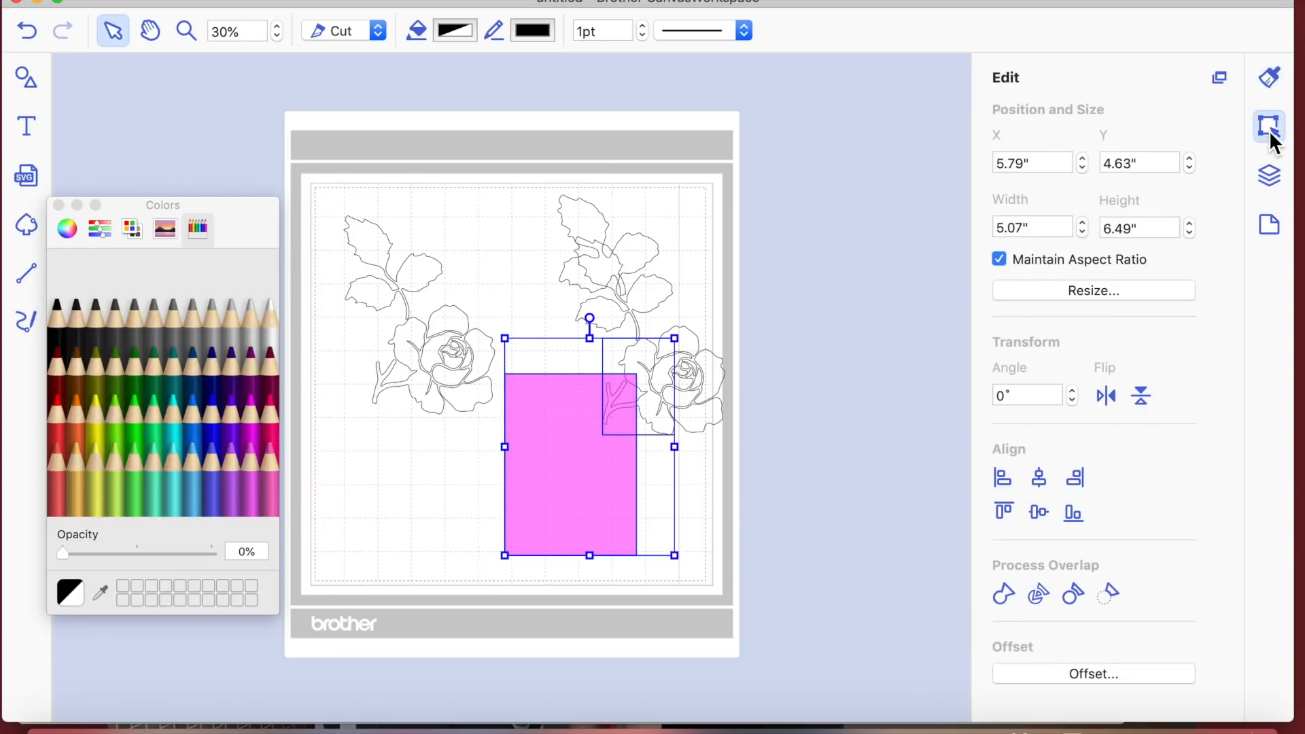
{"action": "left_click", "coordinate": [1073, 598]}
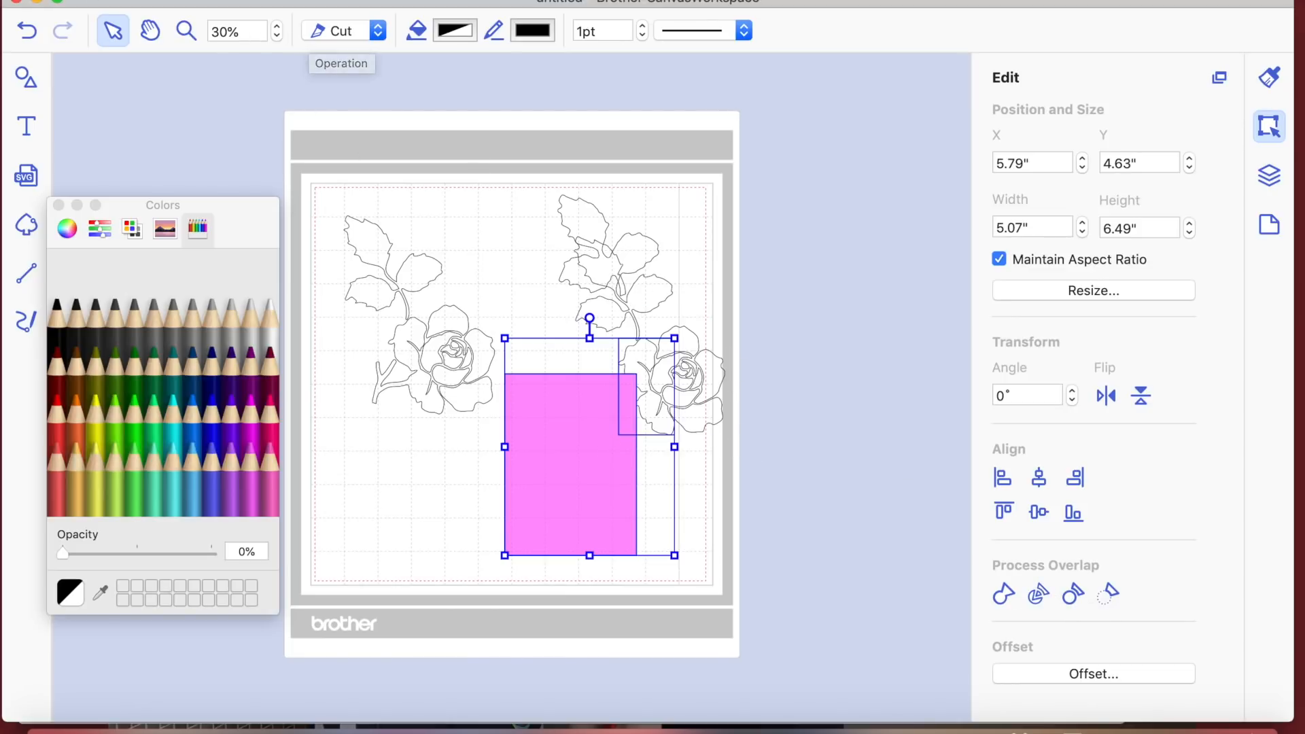
{"action": "left_click", "coordinate": [39, 32]}
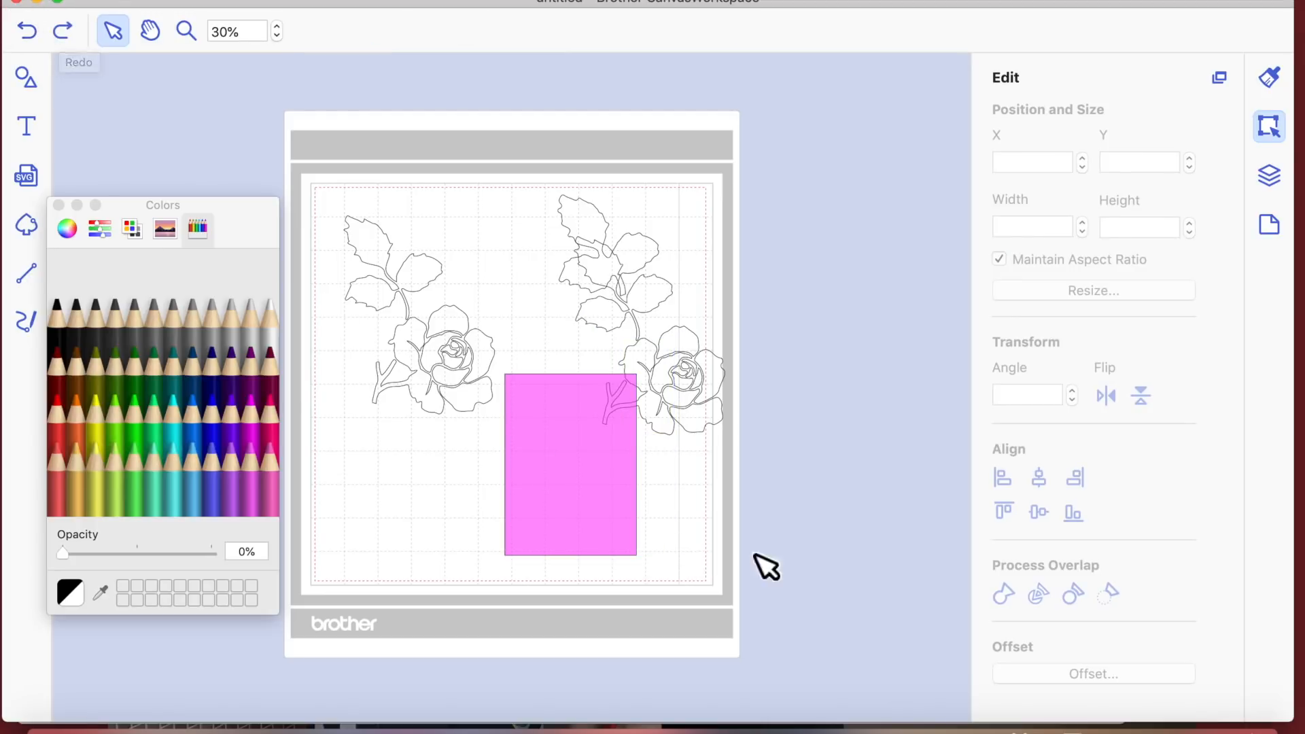
Step: Divide the stem-and-petal piece and the rectangle along their overlap, and move the leftover rectangle to X 4.46", Y 7.25"
{"action": "left_click", "coordinate": [663, 425]}
{"action": "left_click", "coordinate": [620, 460], "text": "shift"}
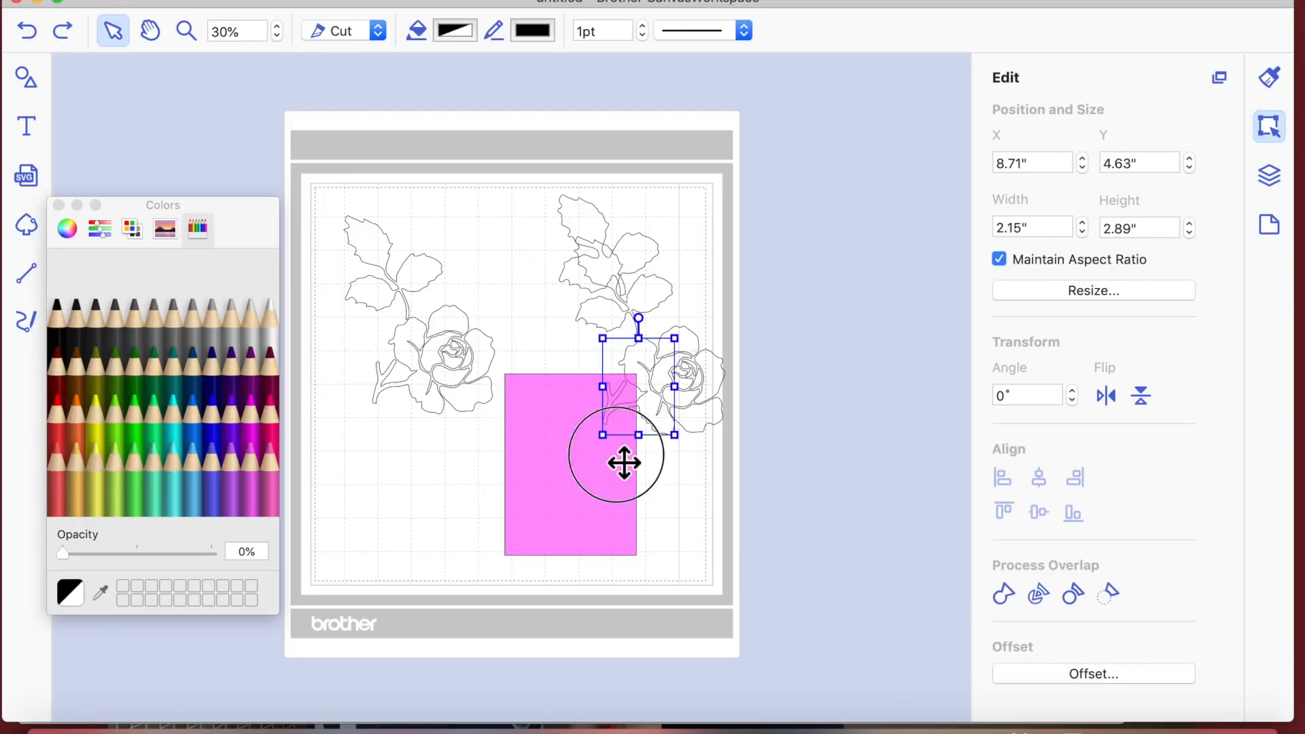
{"action": "left_click", "coordinate": [1037, 598]}
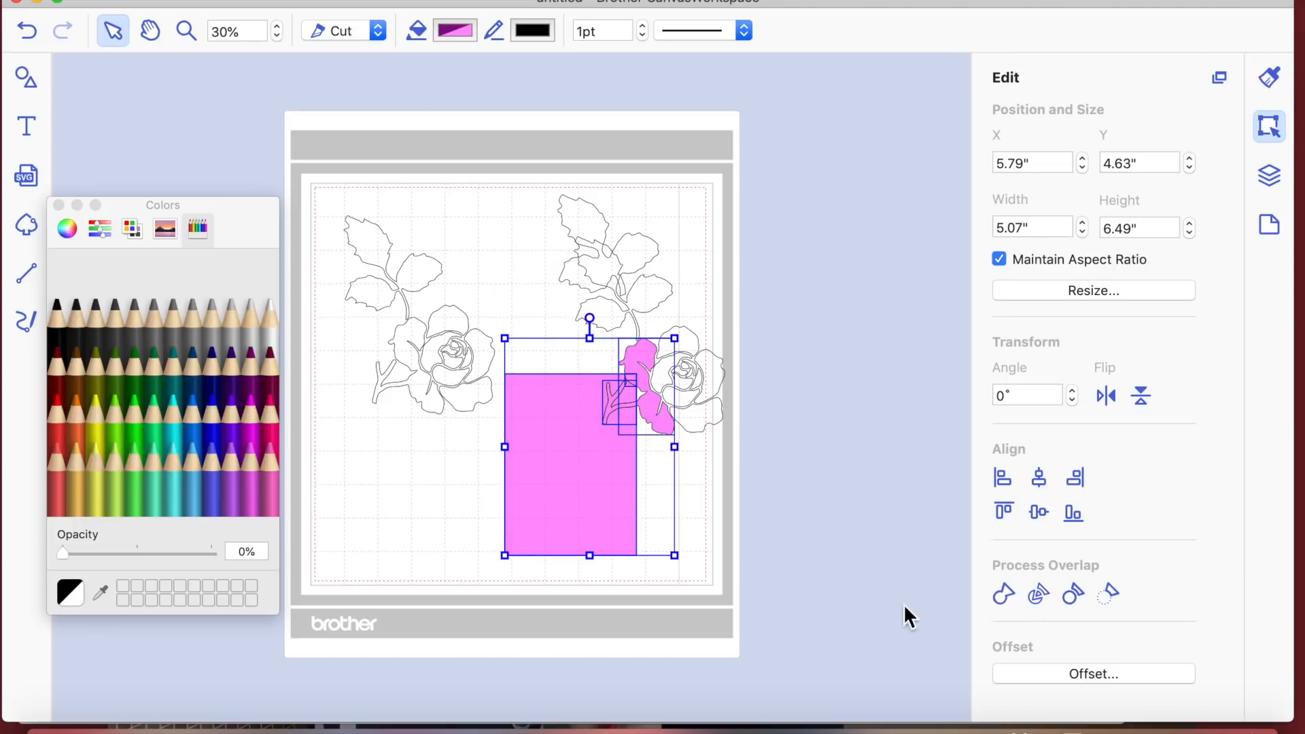
{"action": "left_click", "coordinate": [670, 543]}
{"action": "left_click_drag", "start_coordinate": [553, 535], "coordinate": [549, 544]}
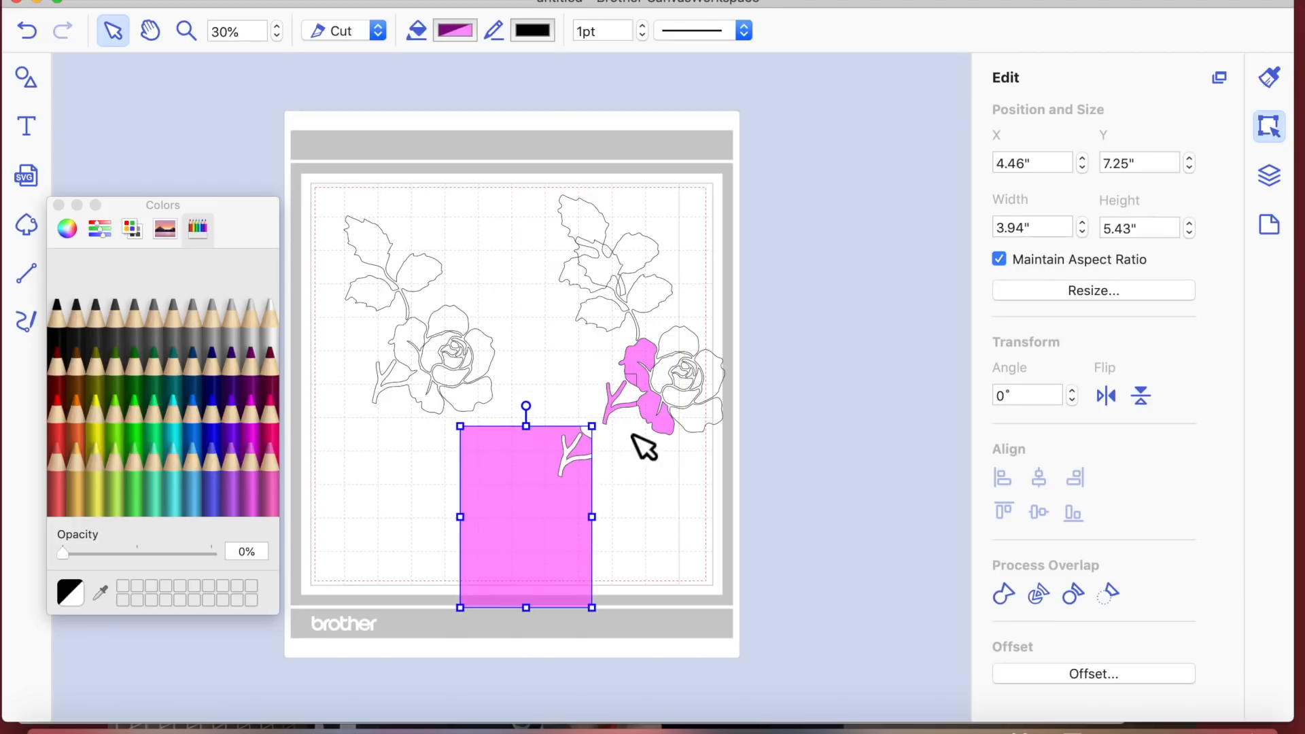
Step: Move the separated stem piece clear of the rose copy and delete the copy's petal pieces and leftover fragment
{"action": "left_click_drag", "start_coordinate": [624, 413], "coordinate": [566, 379]}
{"action": "left_click_drag", "start_coordinate": [742, 449], "coordinate": [641, 354]}
{"action": "key", "text": "Delete"}
{"action": "left_click", "coordinate": [629, 380]}
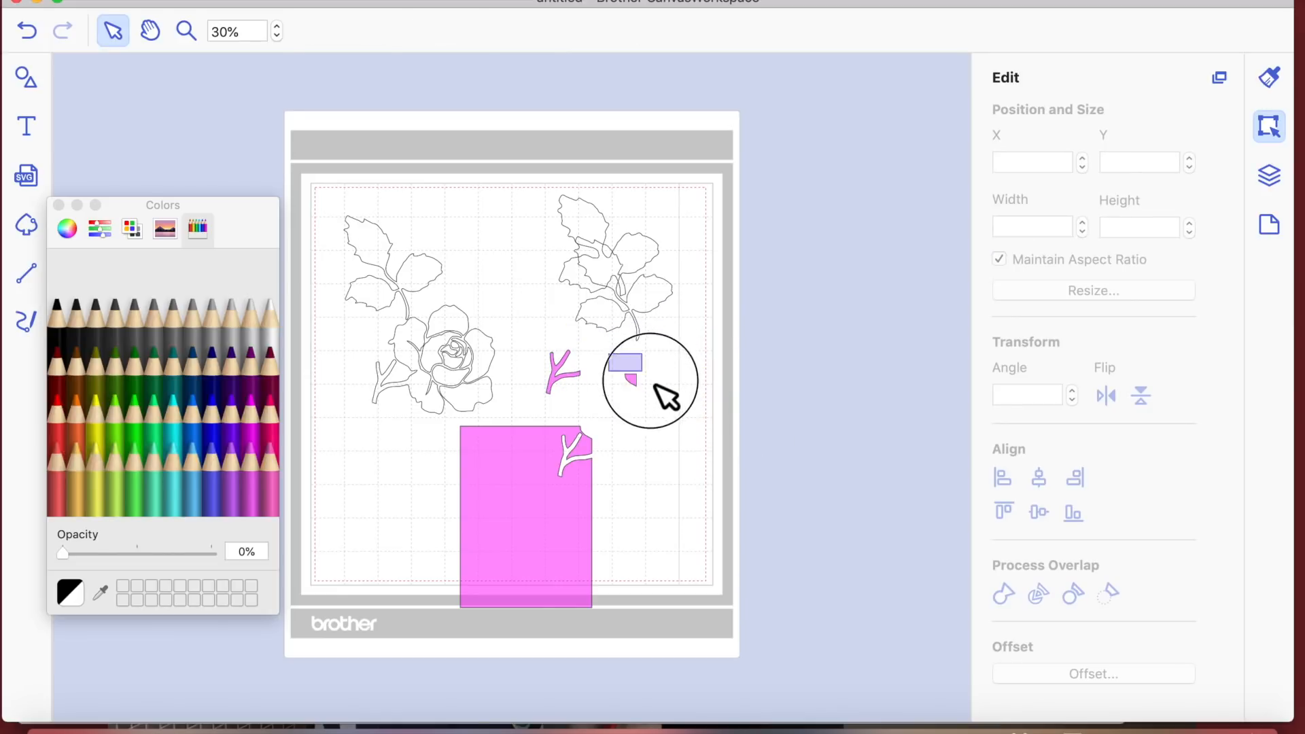
{"action": "key", "text": "Delete"}
Step: Move one leaf spray away from the overlapping leaves and delete the leaf pieces left behind
{"action": "left_click_drag", "start_coordinate": [641, 268], "coordinate": [730, 238]}
{"action": "left_click", "coordinate": [607, 299]}
{"action": "left_click", "coordinate": [607, 263]}
{"action": "key", "text": "Delete"}
Step: Try an inward offset line with 0.04" spacing on the magenta stem piece, and undo it
{"action": "left_click", "coordinate": [541, 503]}
{"action": "left_click", "coordinate": [555, 351]}
{"action": "left_click", "coordinate": [574, 374]}
{"action": "left_click", "coordinate": [1086, 676]}
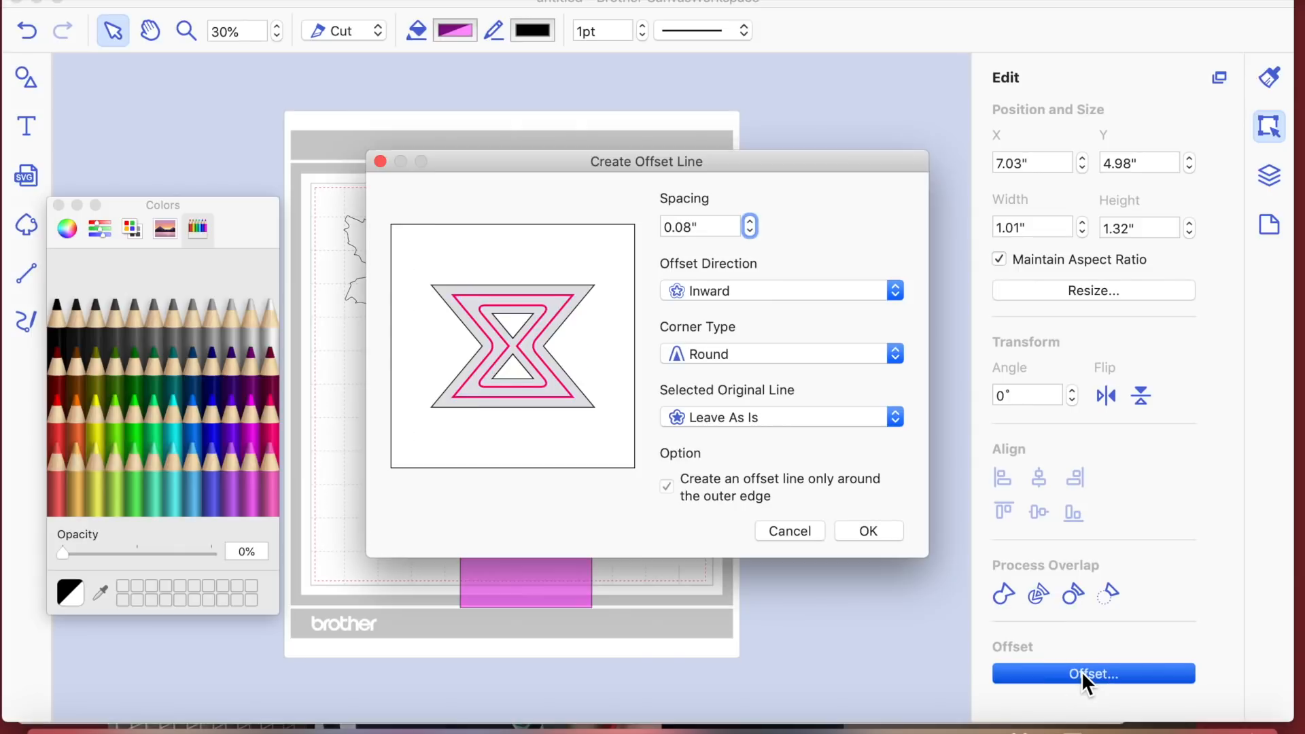
{"action": "left_click", "coordinate": [895, 297]}
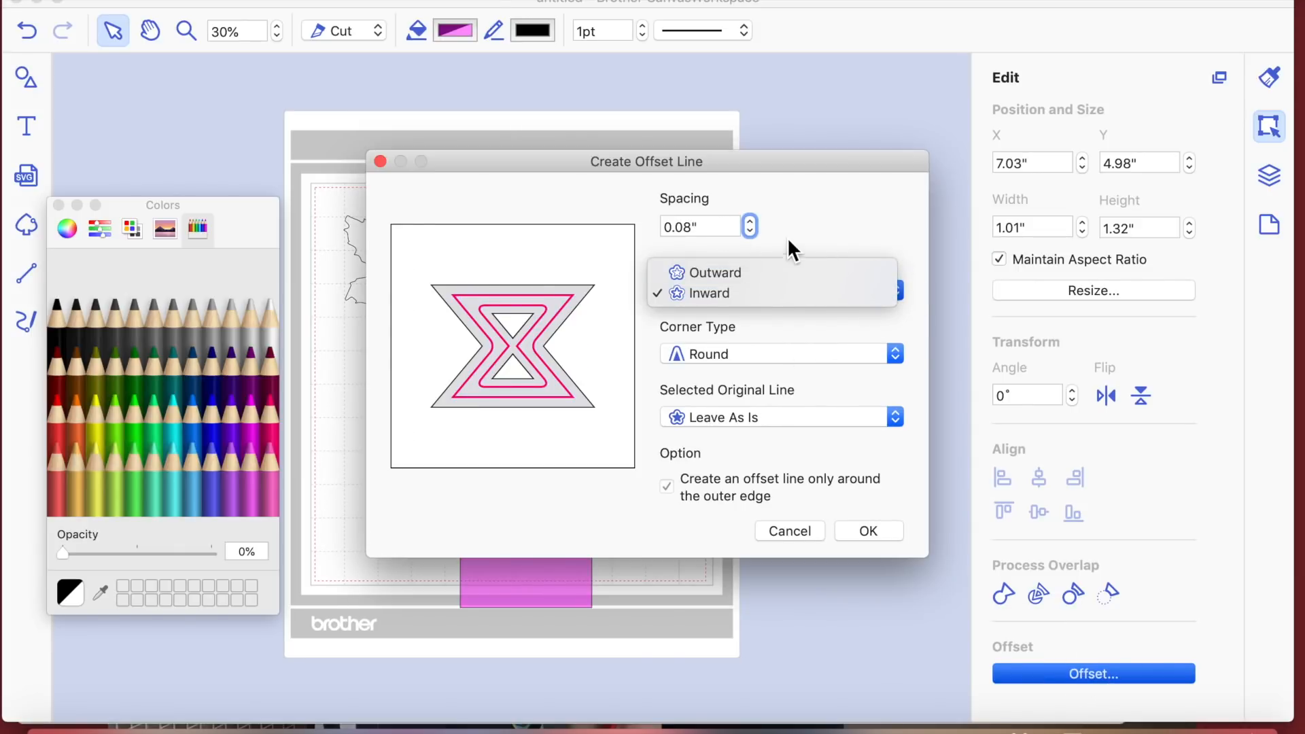
{"action": "left_click", "coordinate": [750, 234]}
{"action": "left_click", "coordinate": [749, 233]}
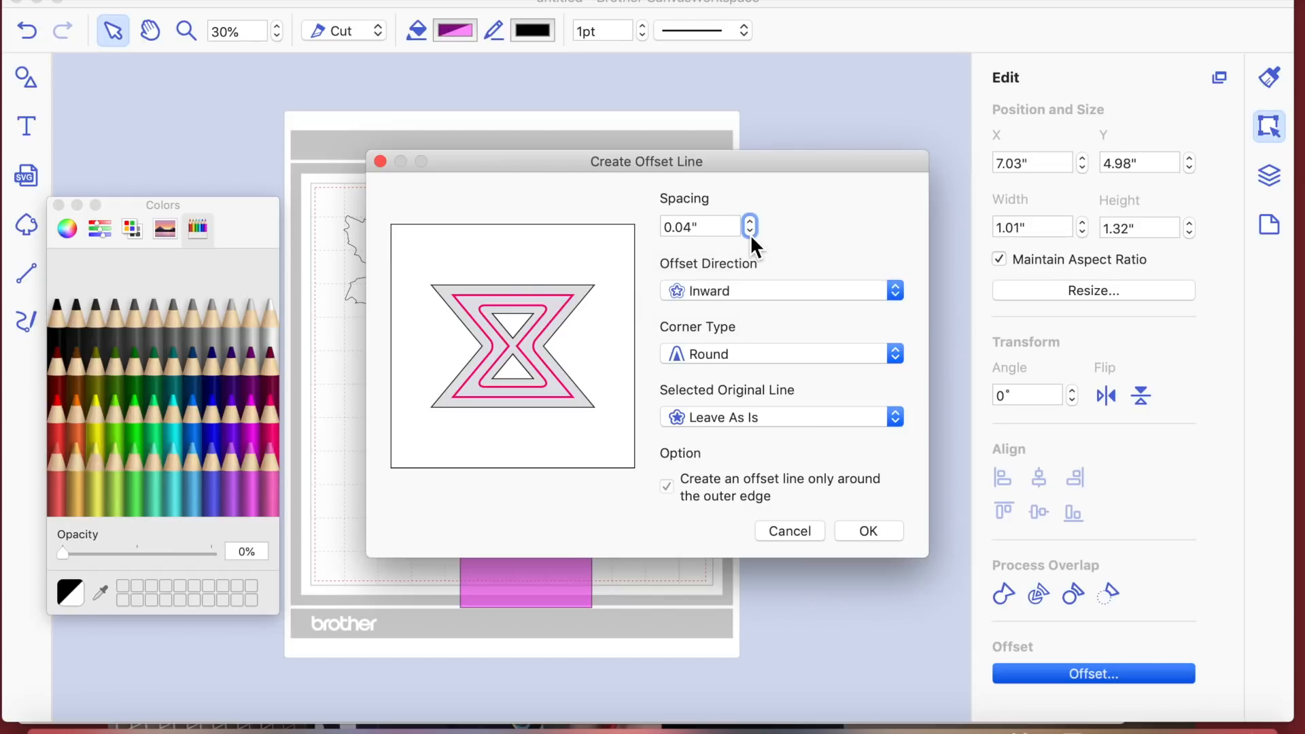
{"action": "left_click", "coordinate": [868, 531]}
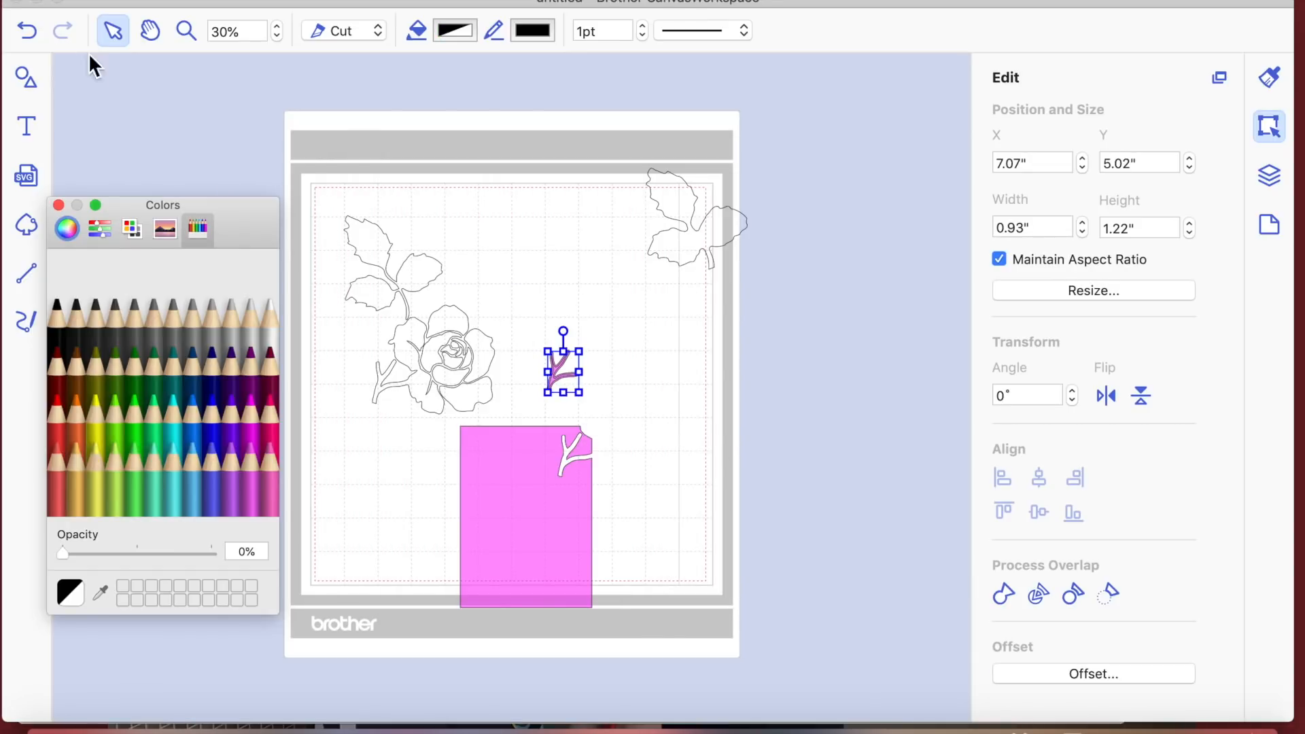
{"action": "left_click", "coordinate": [26, 30]}
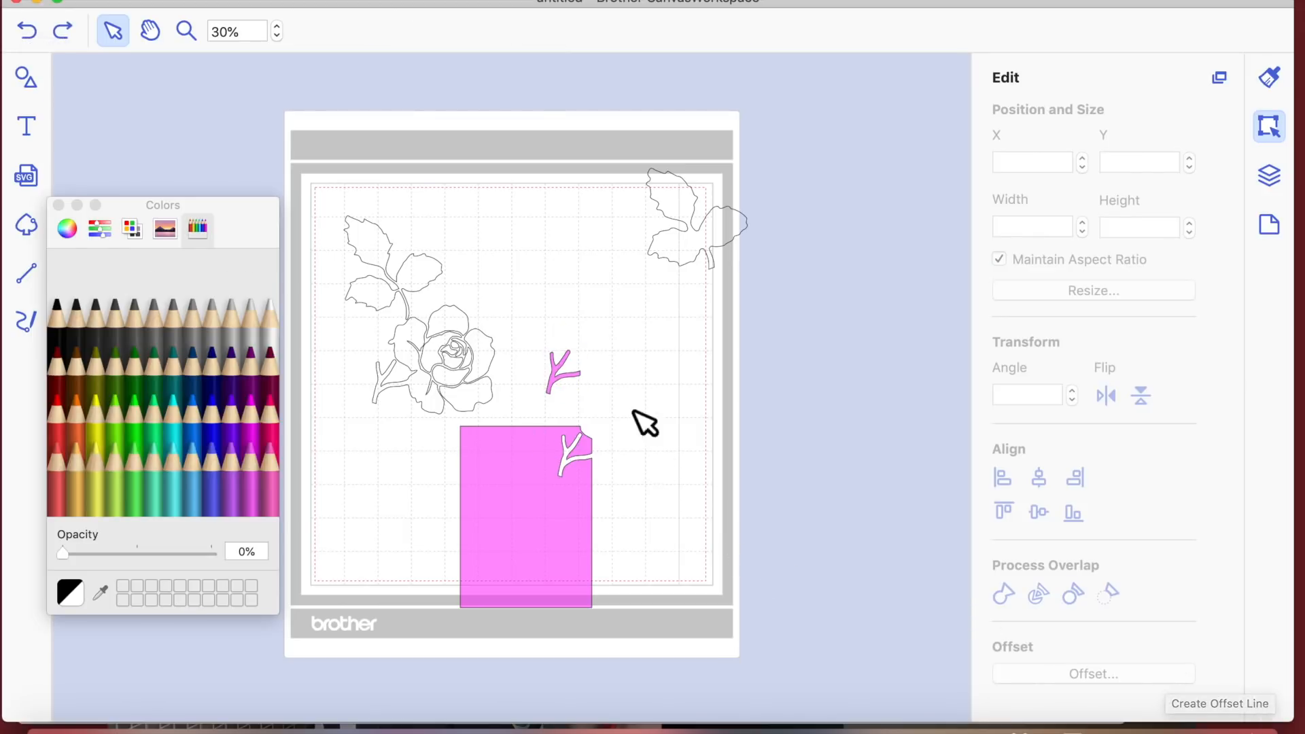
Step: Create an outward offset line around the magenta stem piece with 0.04" spacing and round corners, leaving the original line as is
{"action": "left_click", "coordinate": [564, 373]}
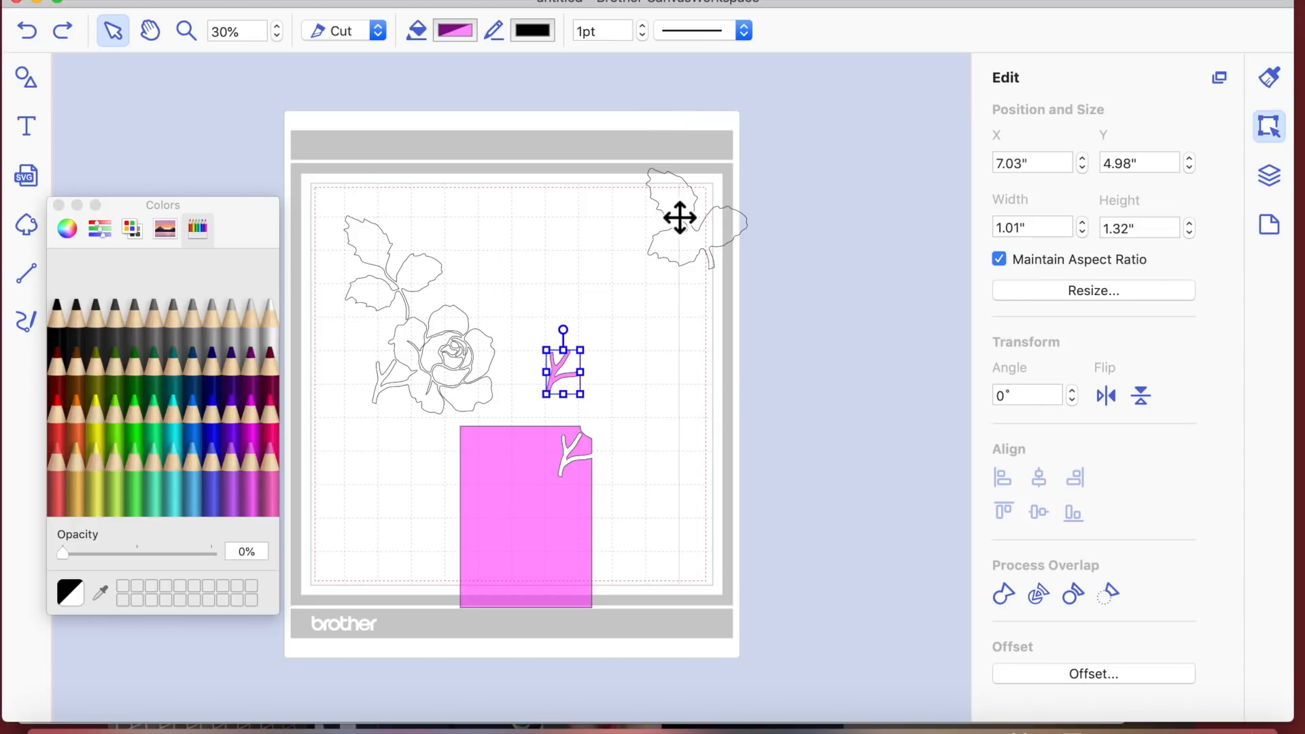
{"action": "left_click", "coordinate": [1073, 674]}
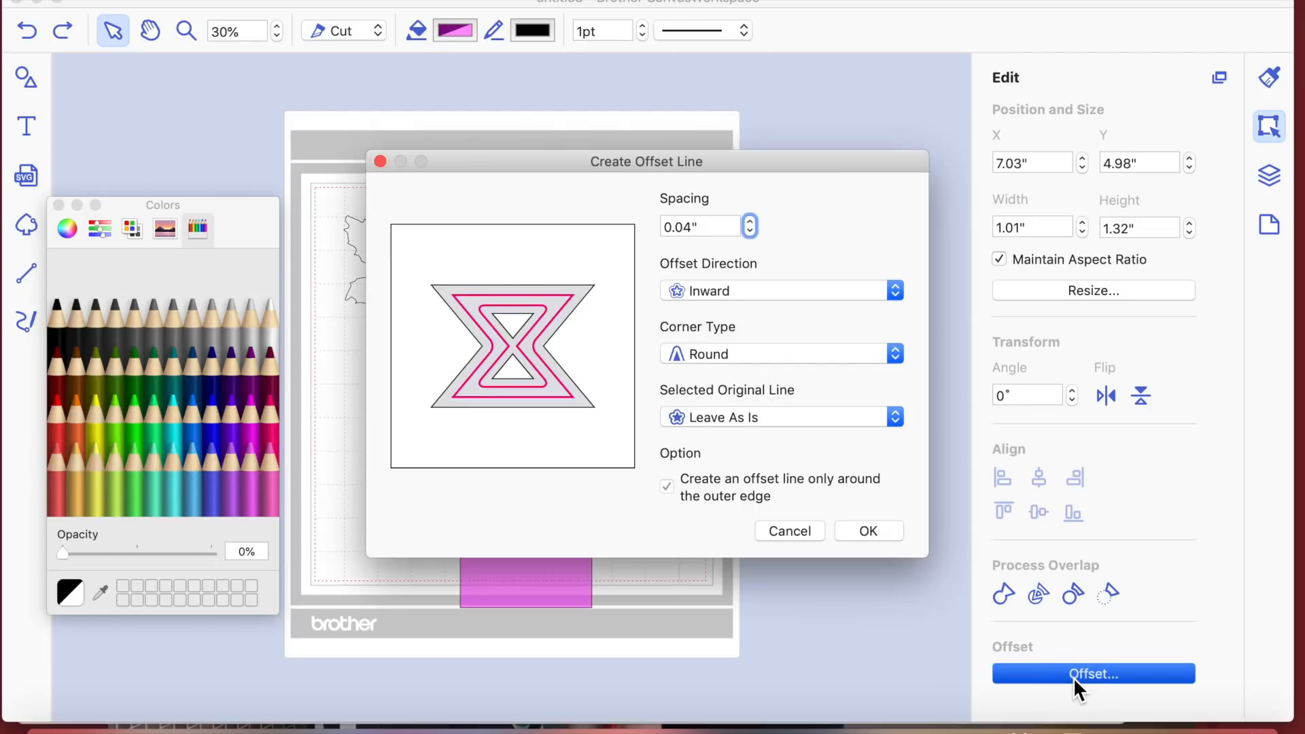
{"action": "left_click", "coordinate": [900, 295]}
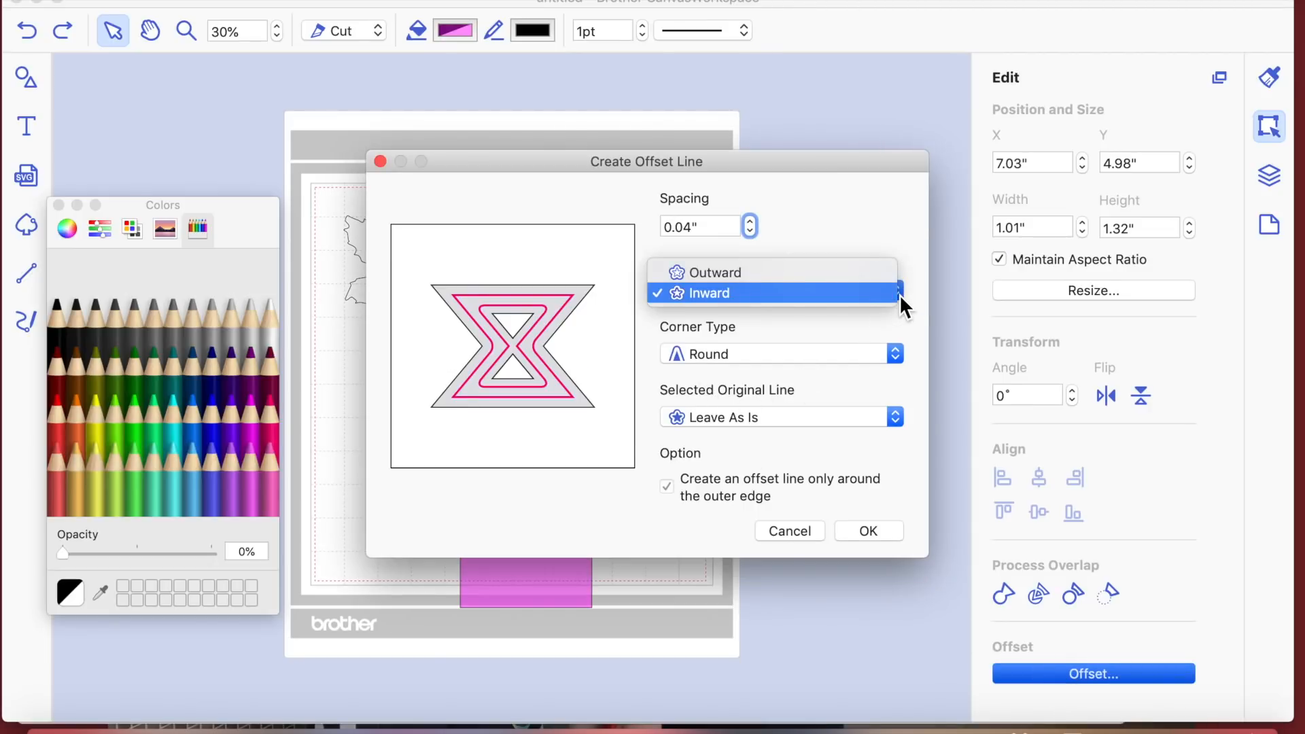
{"action": "left_click", "coordinate": [871, 272]}
{"action": "left_click", "coordinate": [878, 535]}
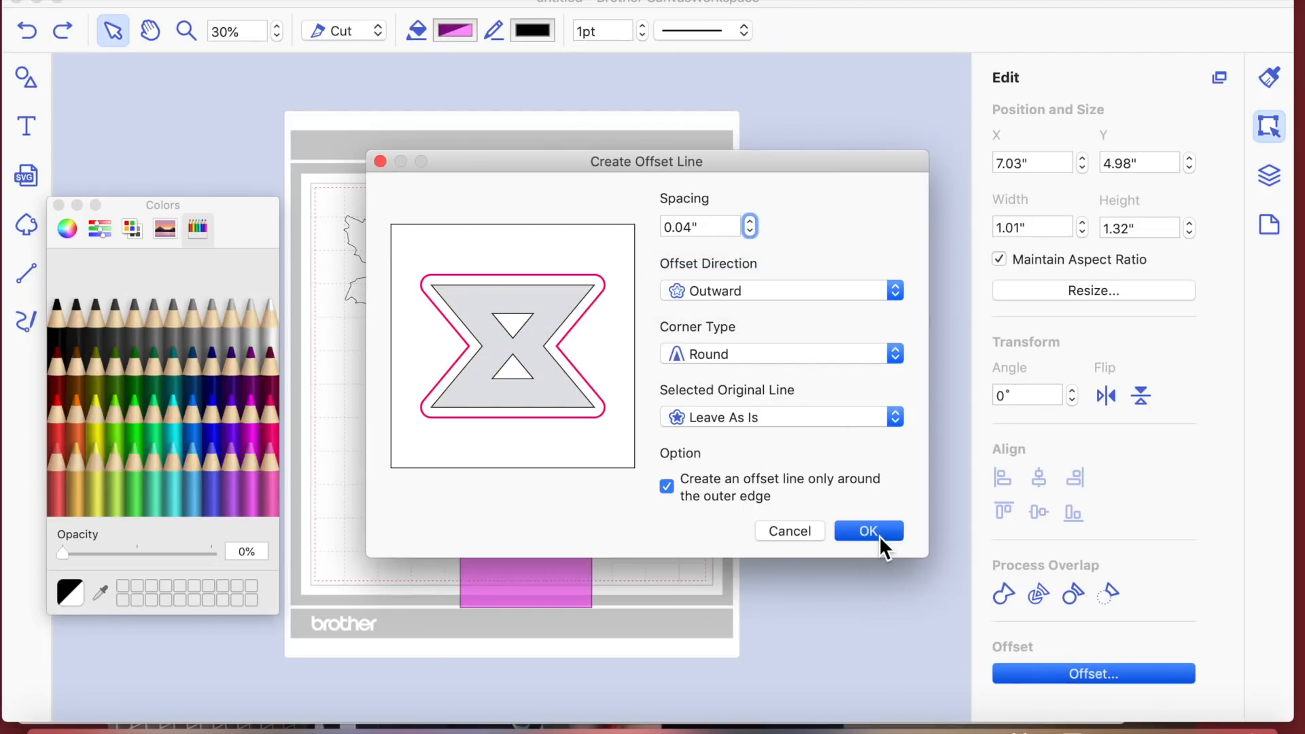
Step: Move the offset stem outline to X 10.05", Y 3.43" and the separate leaf spray to X 5.89", Y -0.14"
{"action": "left_click_drag", "start_coordinate": [572, 385], "coordinate": [680, 323]}
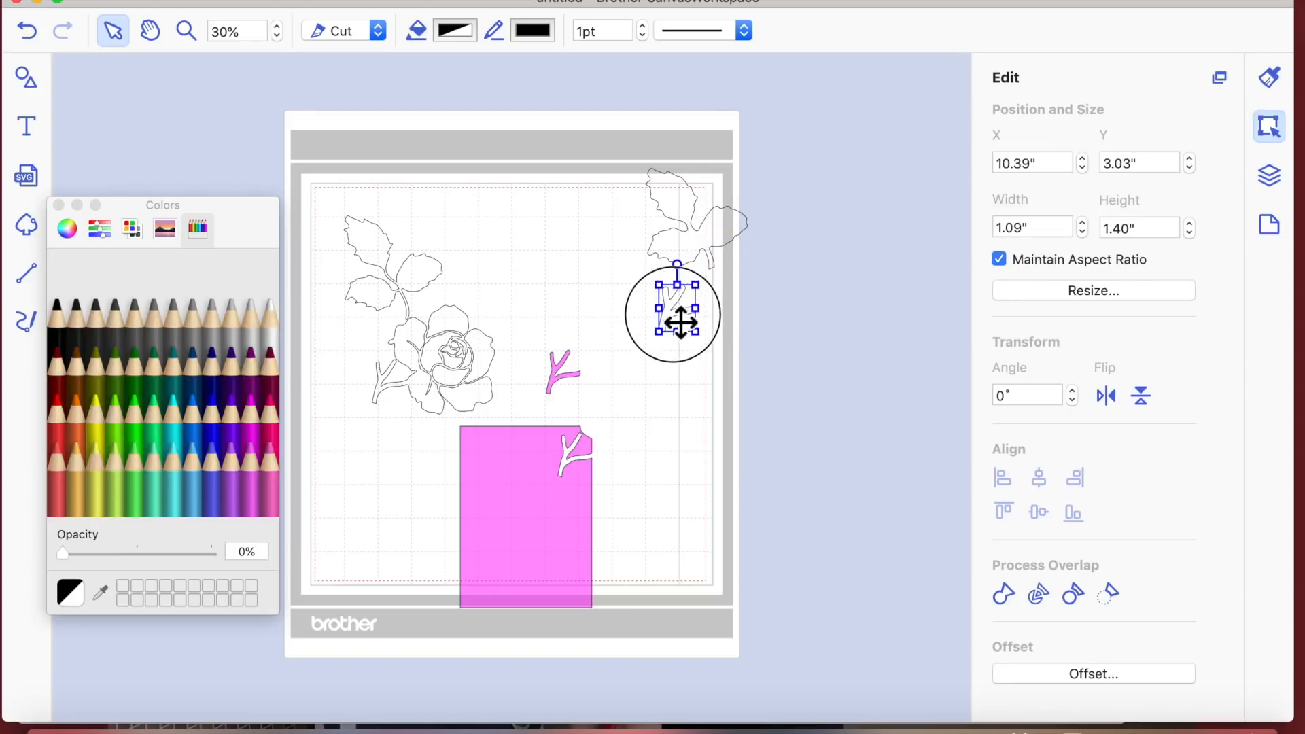
{"action": "left_click_drag", "start_coordinate": [707, 239], "coordinate": [565, 247]}
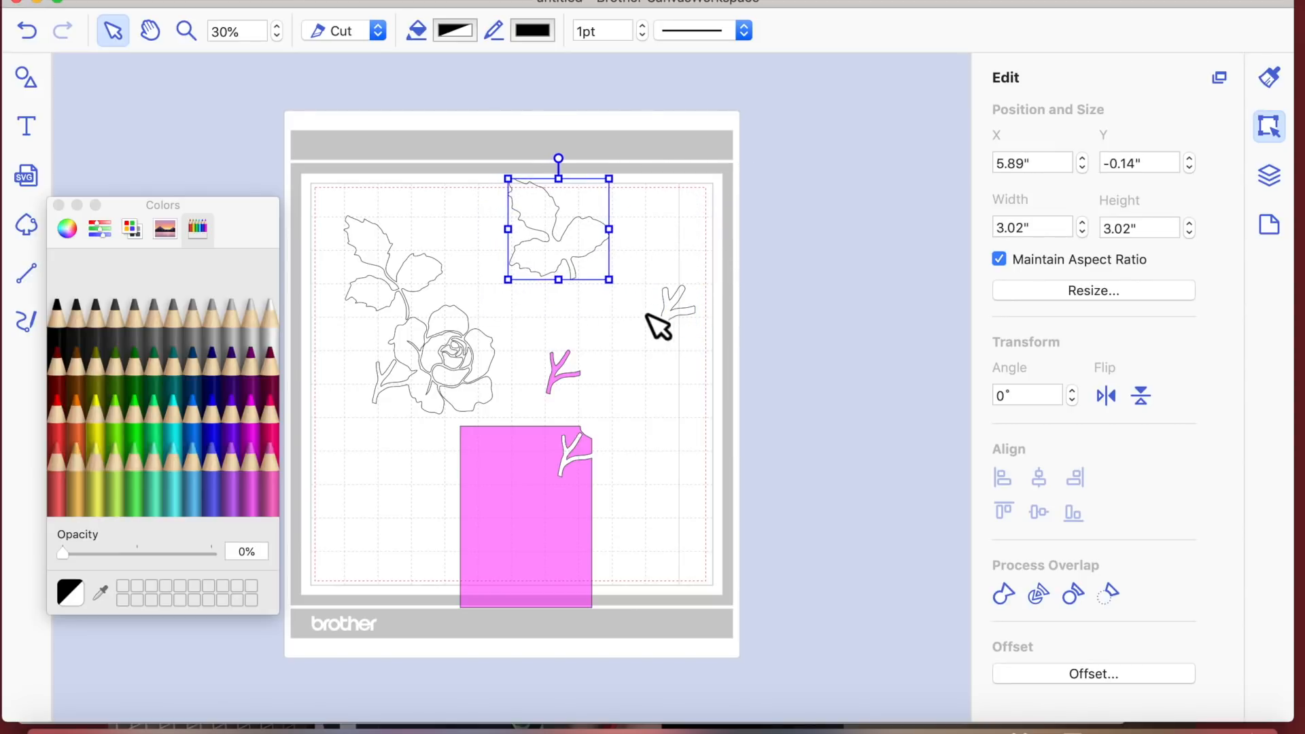
{"action": "left_click_drag", "start_coordinate": [659, 328], "coordinate": [647, 339]}
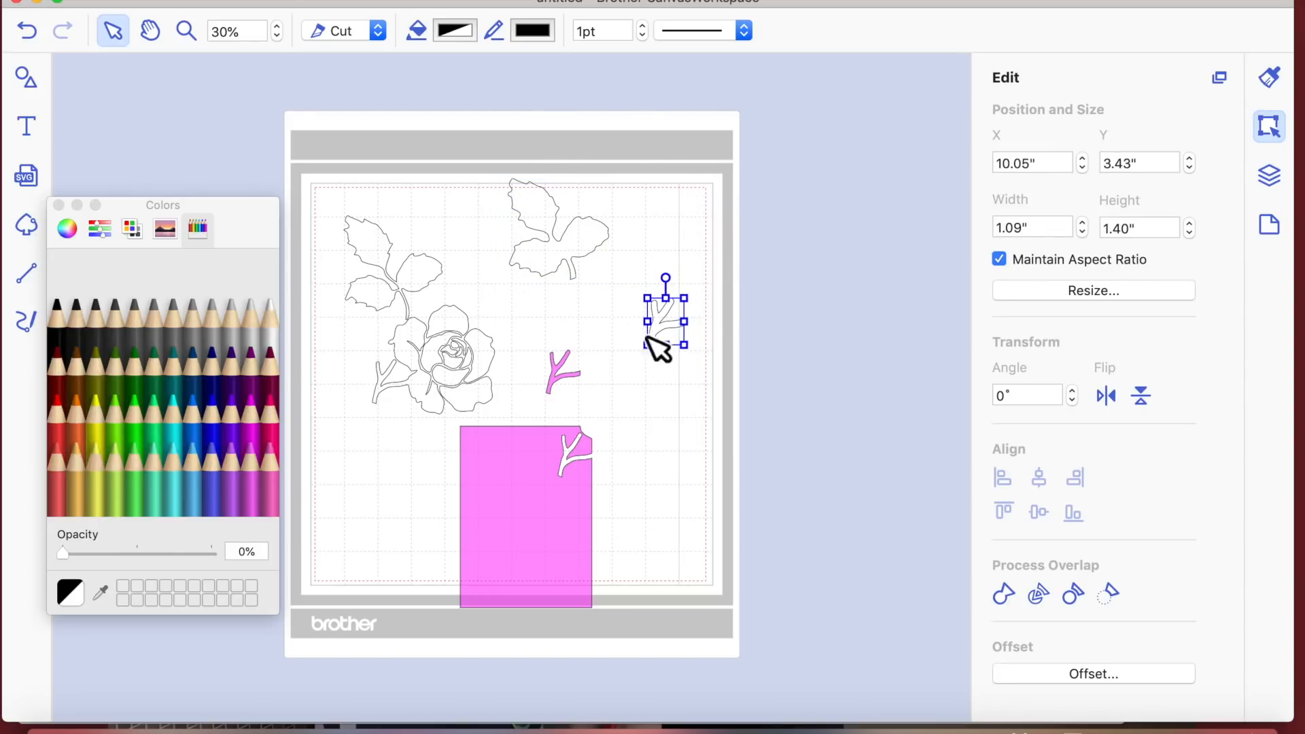
Step: Delete the magenta stem piece and the leftover magenta rectangle
{"action": "left_click", "coordinate": [568, 375]}
{"action": "key", "text": "Delete"}
{"action": "left_click", "coordinate": [539, 588]}
{"action": "key", "text": "Delete"}
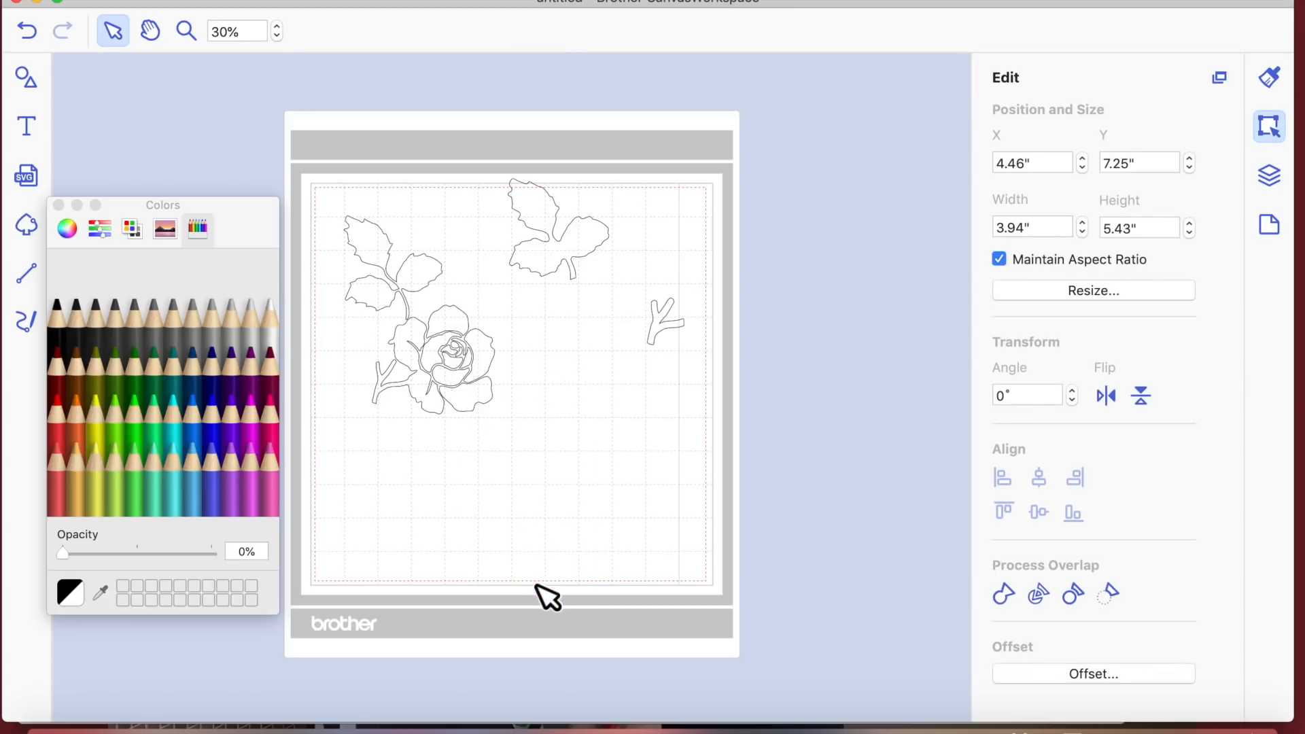
Step: Duplicate the complete rose design to X 7.03", Y 5.69" and ungroup the copy into its separate pieces
{"action": "left_click_drag", "start_coordinate": [511, 458], "coordinate": [365, 305]}
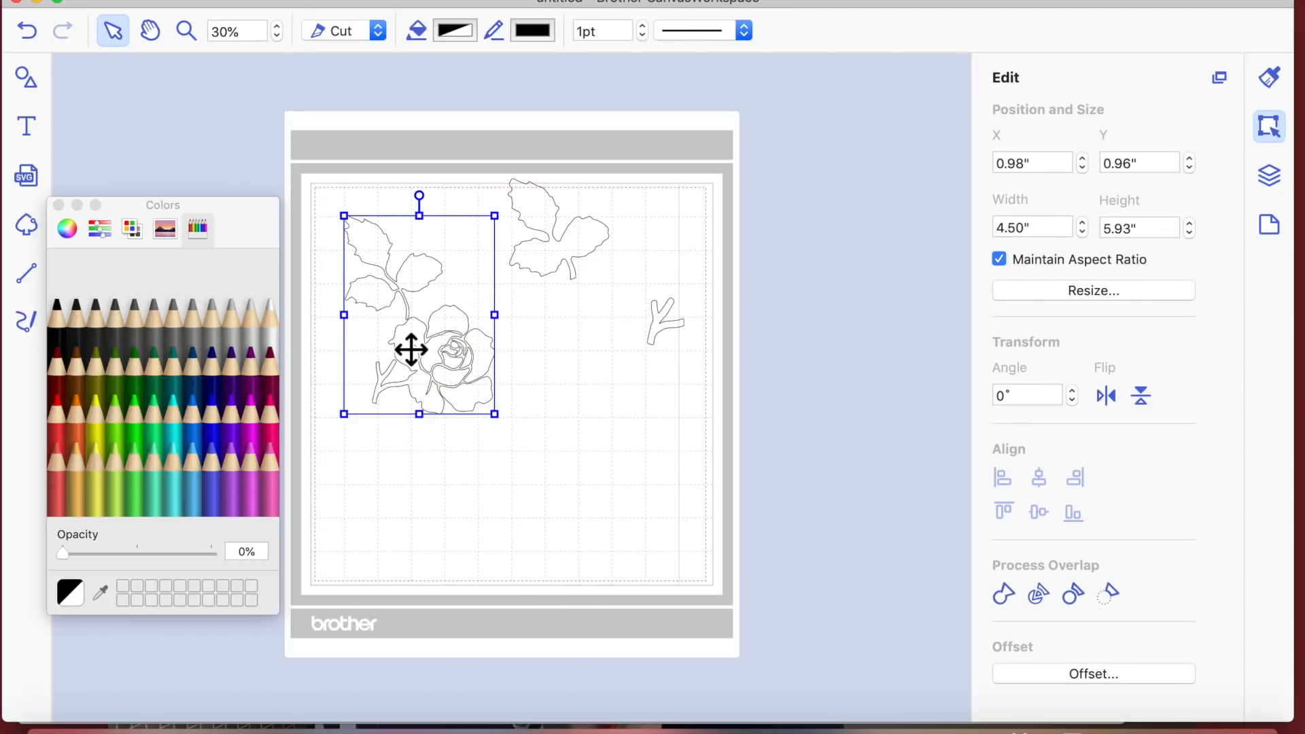
{"action": "left_click_drag", "start_coordinate": [410, 350], "coordinate": [622, 493]}
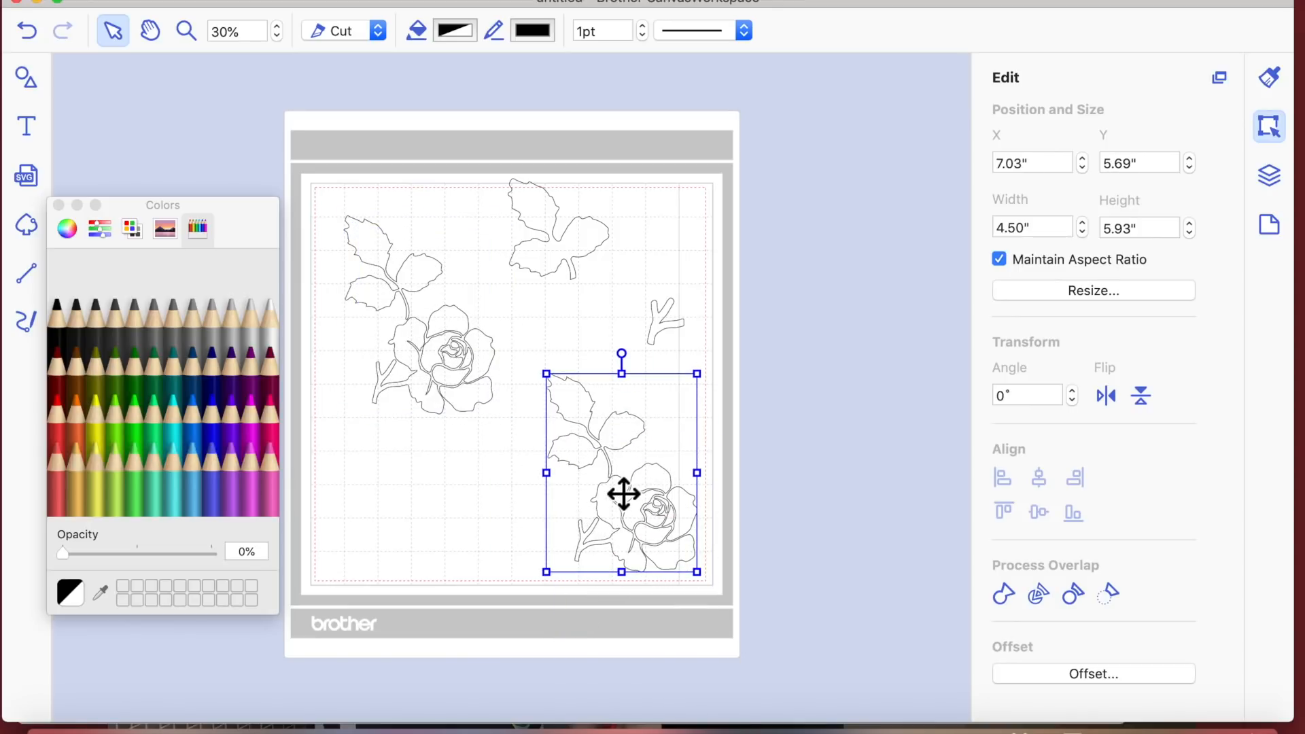
{"action": "left_click", "coordinate": [792, 466]}
{"action": "left_click", "coordinate": [618, 445]}
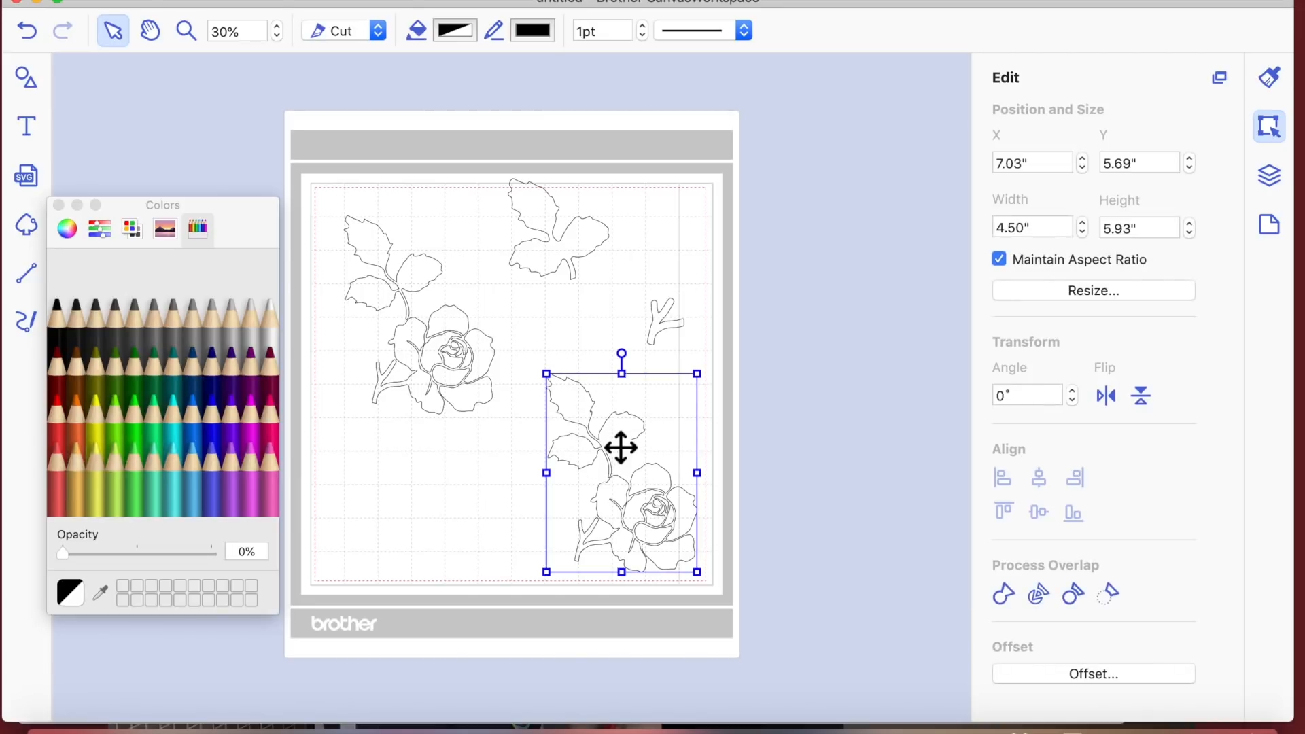
{"action": "right_click", "coordinate": [617, 445]}
{"action": "left_click", "coordinate": [680, 585]}
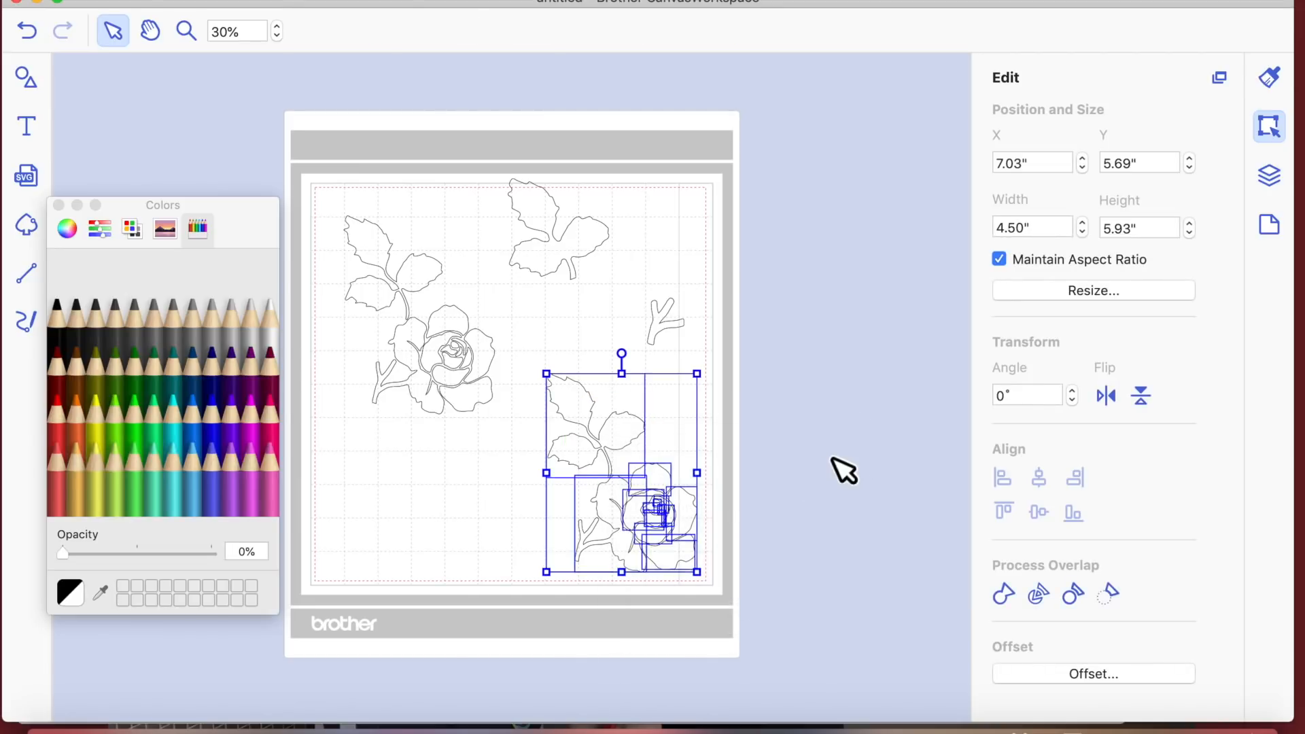
Step: Delete the leaf spray from the ungrouped rose copy, keeping the flower and its stem
{"action": "left_click", "coordinate": [834, 469]}
{"action": "left_click", "coordinate": [617, 445]}
{"action": "key", "text": "Delete"}
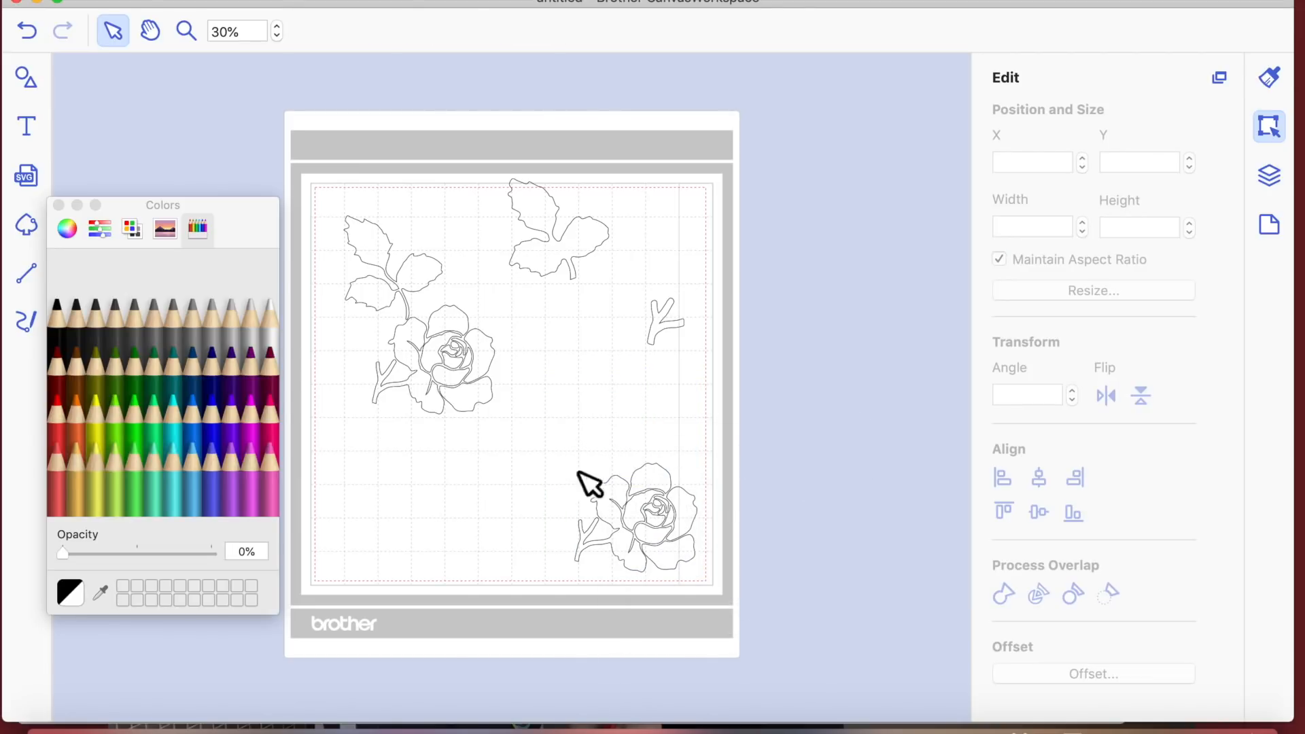
Step: Deselect the new copy's stem-and-petal piece and insert a plain square shape for cutting off the stem
{"action": "left_click", "coordinate": [602, 550]}
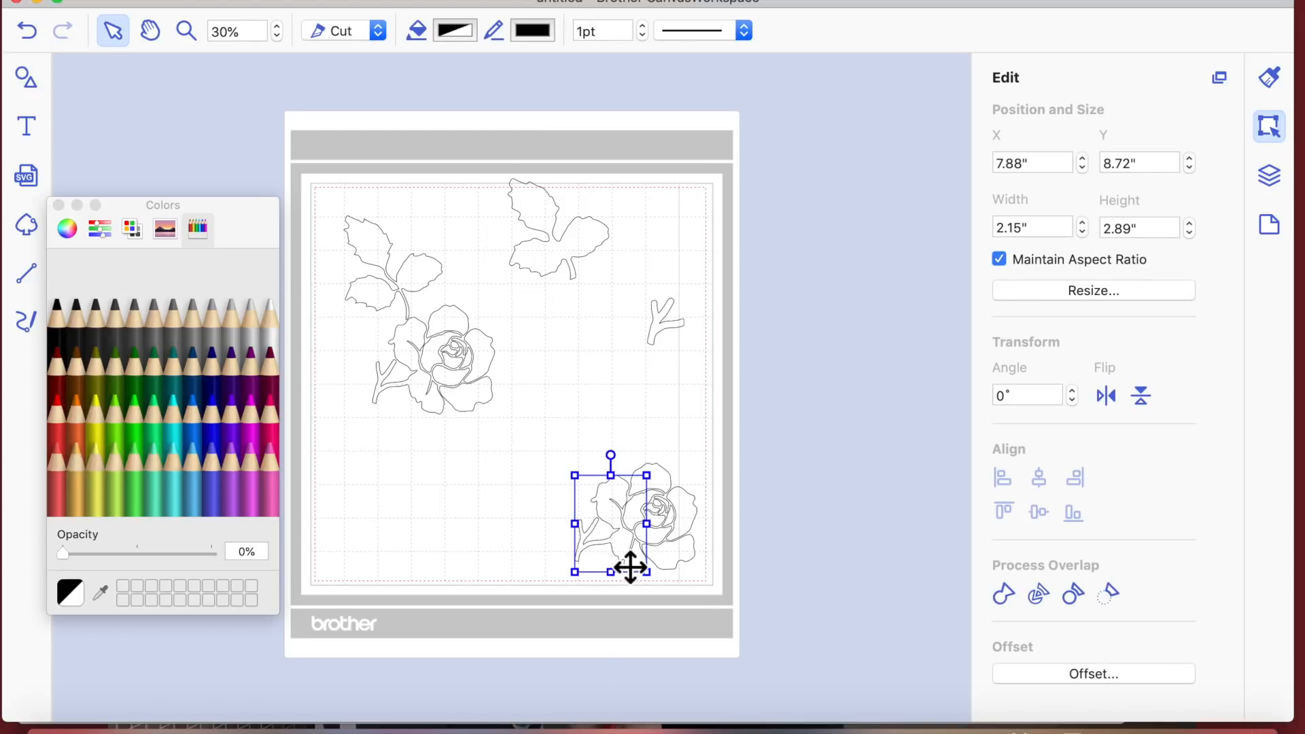
{"action": "left_click", "coordinate": [627, 403]}
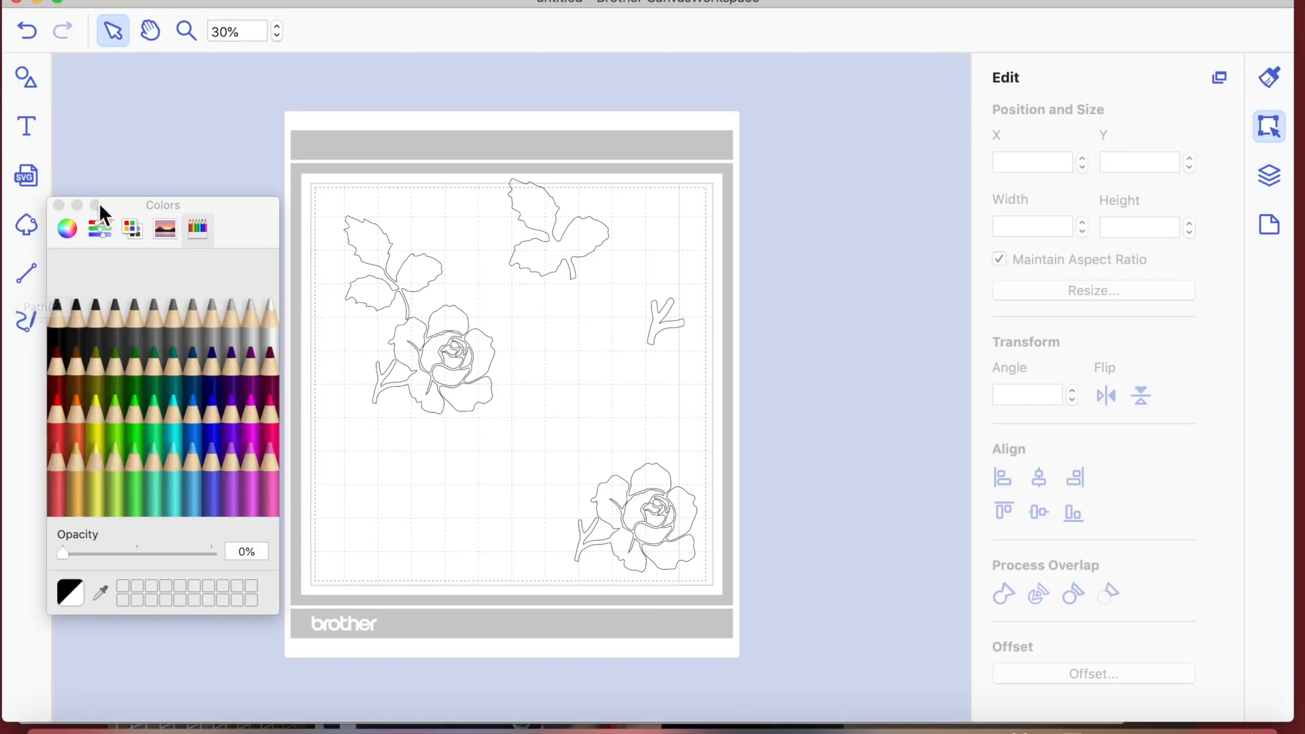
{"action": "left_click", "coordinate": [26, 80]}
{"action": "left_click", "coordinate": [141, 160]}
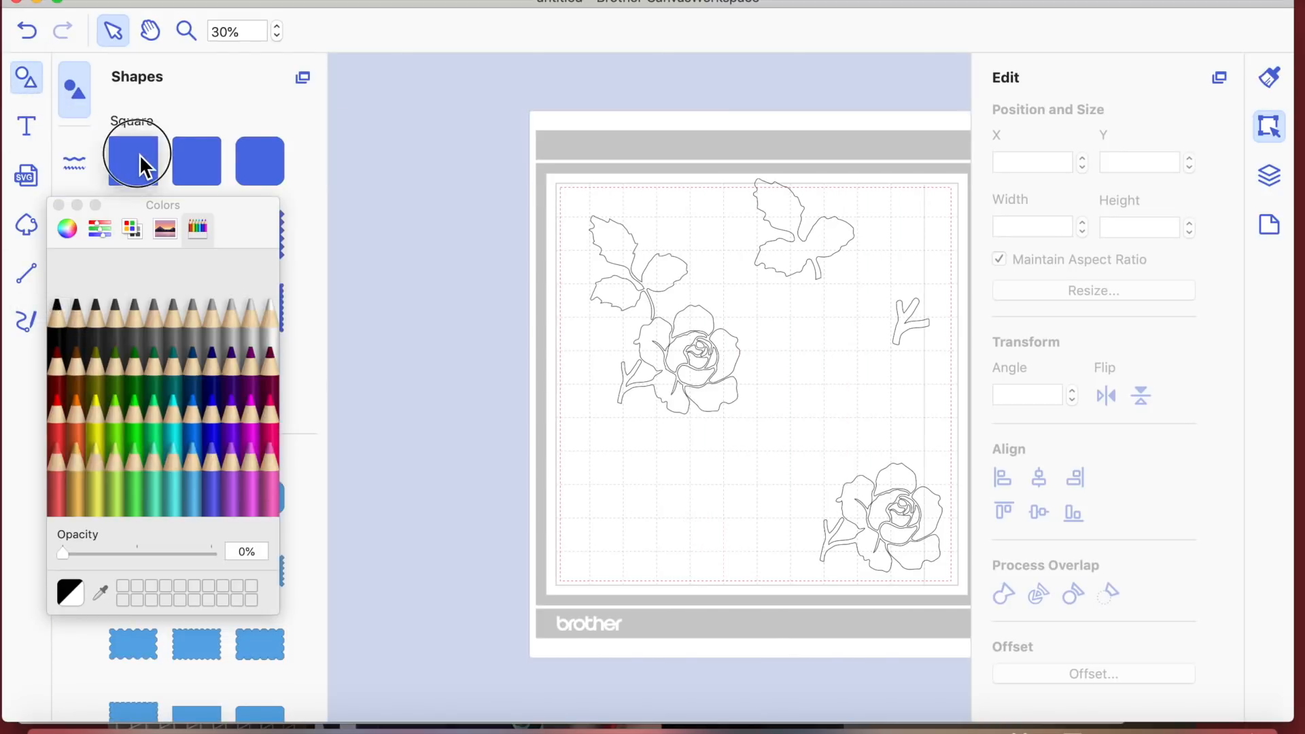
Step: Place the plain square on the mat below the complete rose, at X 2.01", Y 7.53"
{"action": "left_click_drag", "start_coordinate": [130, 163], "coordinate": [683, 495]}
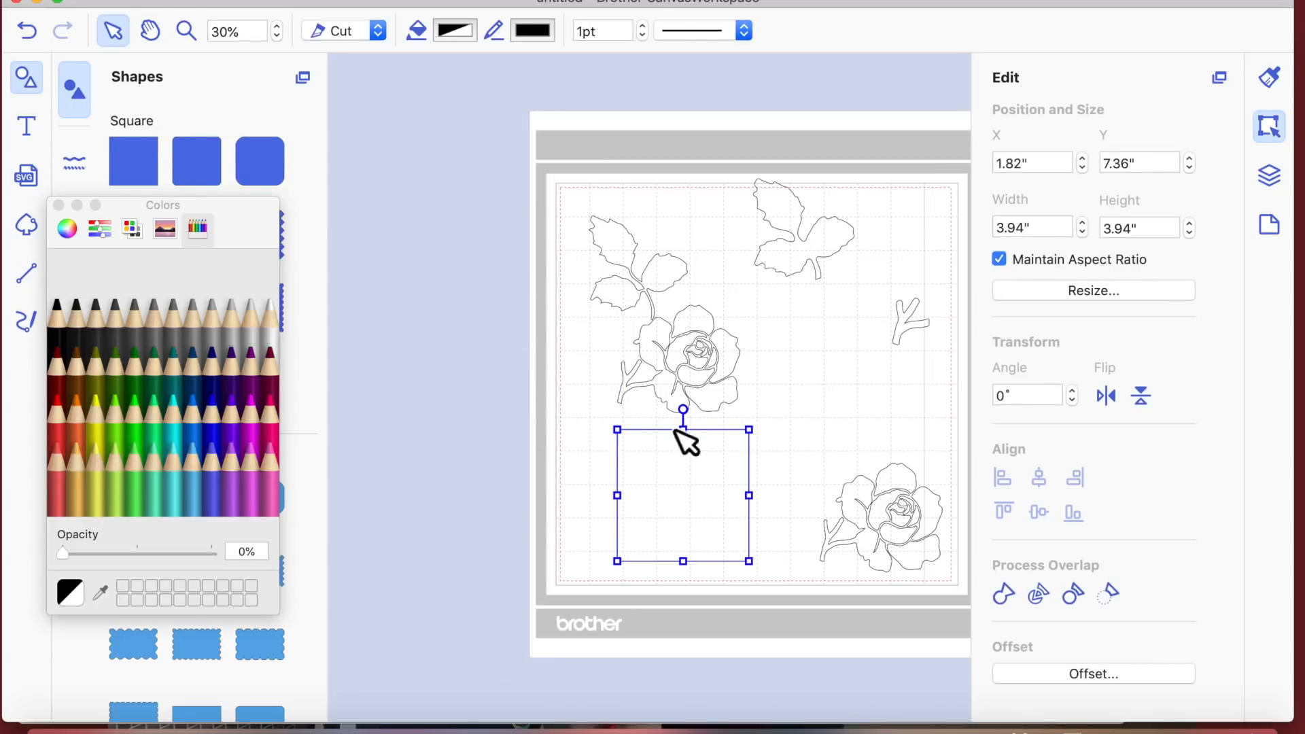
{"action": "mouse_move", "coordinate": [625, 442]}
{"action": "left_mouse_down"}
{"action": "mouse_move", "coordinate": [655, 451]}
{"action": "mouse_move", "coordinate": [614, 437]}
{"action": "mouse_move", "coordinate": [631, 447]}
{"action": "left_mouse_up"}
{"action": "left_click", "coordinate": [182, 409]}
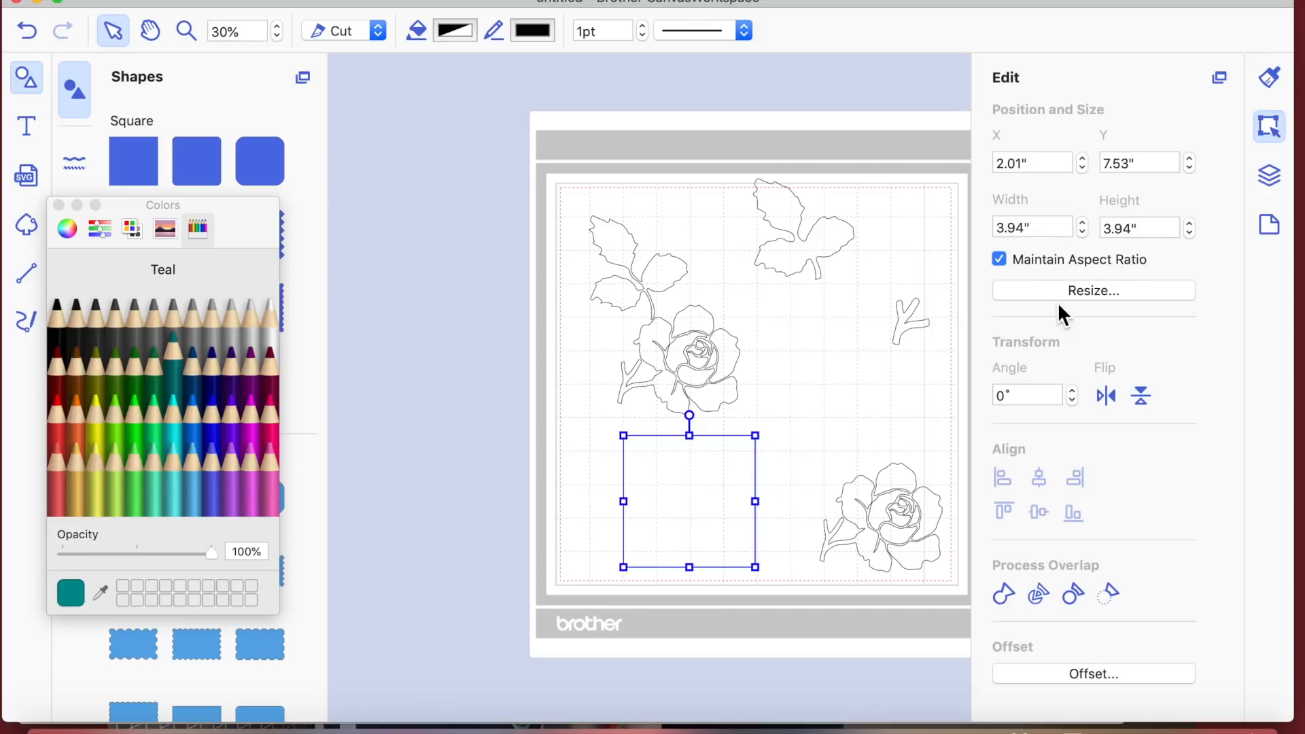
{"action": "left_click", "coordinate": [1269, 77]}
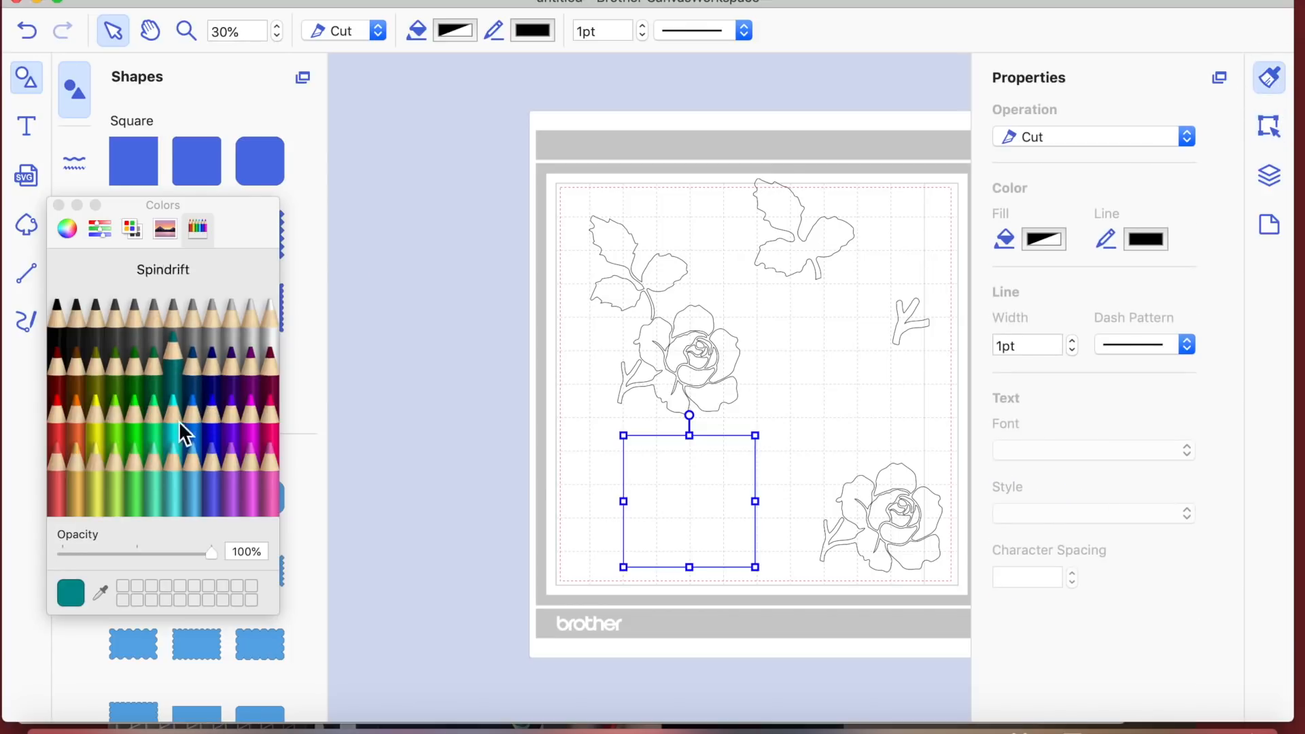
{"action": "double_click", "coordinate": [718, 568]}
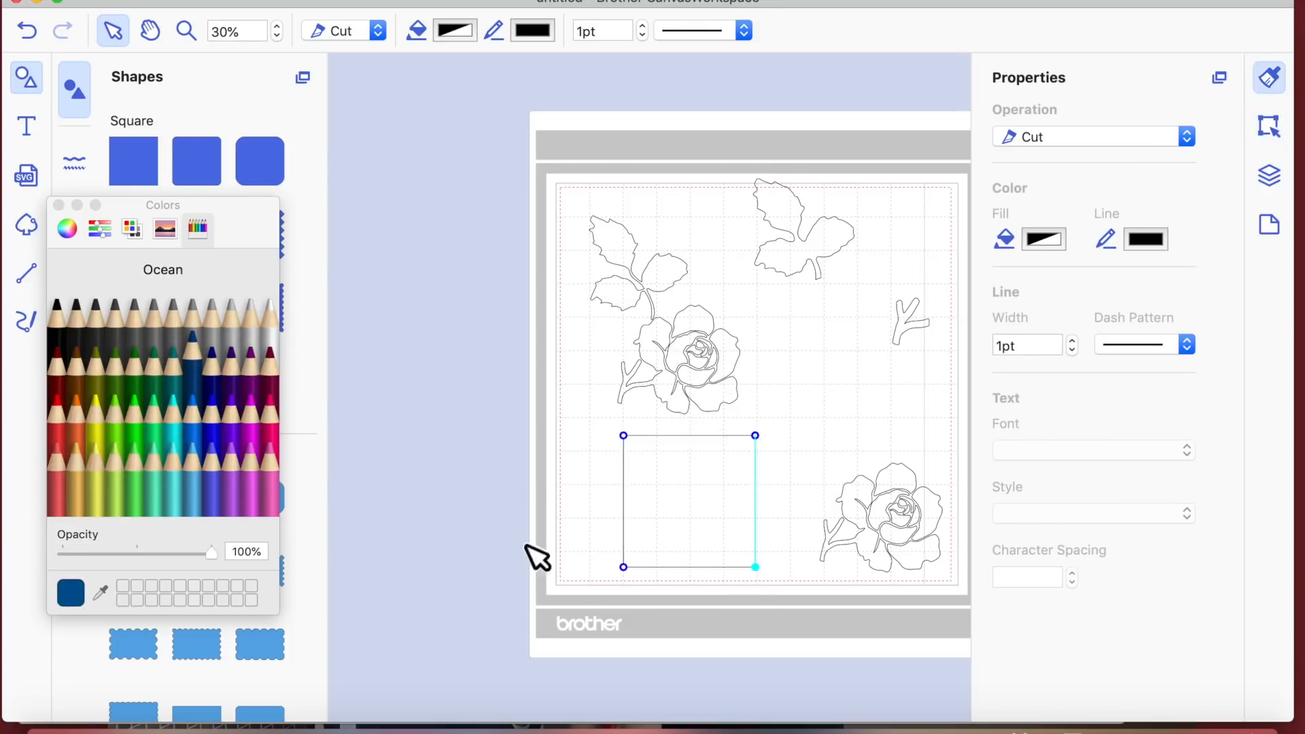
{"action": "left_click", "coordinate": [232, 479]}
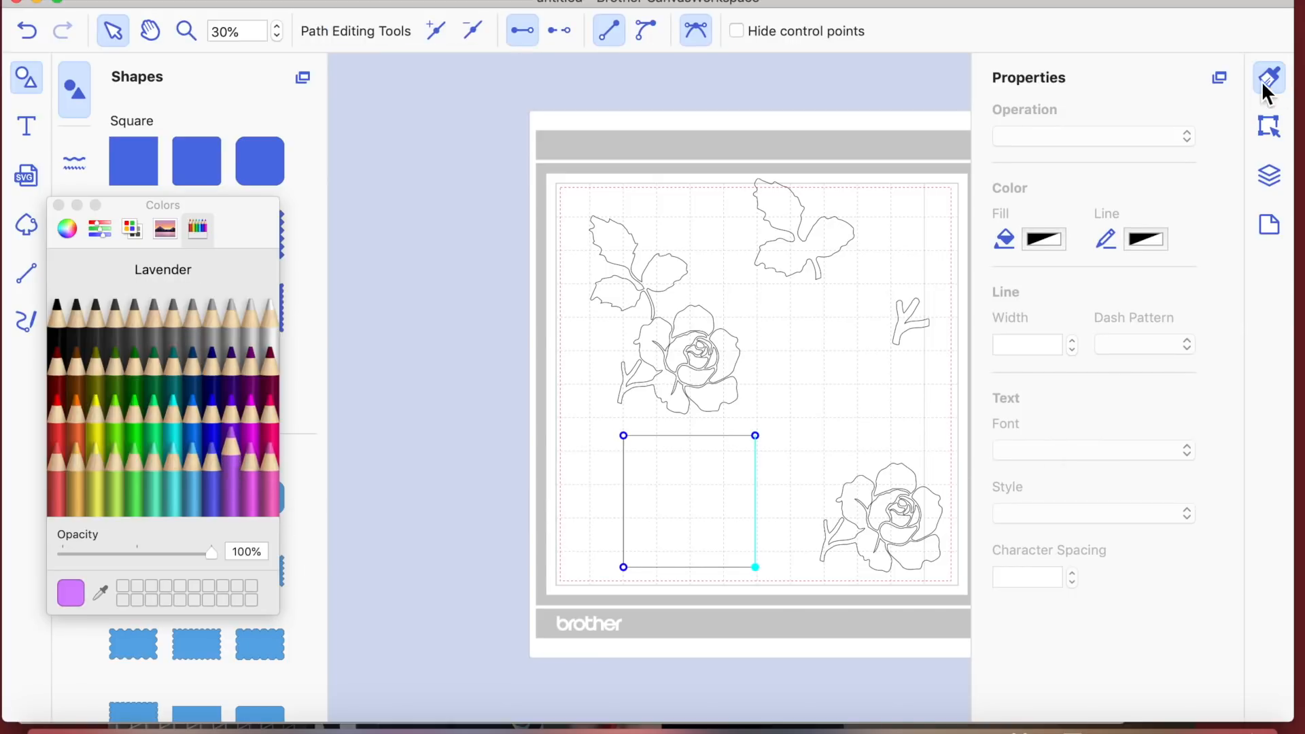
{"action": "left_click", "coordinate": [1039, 242]}
{"action": "left_click", "coordinate": [649, 506]}
{"action": "left_click", "coordinate": [545, 492]}
Step: Fill the square with Lemon yellow and fit it over the stem of the separate flower copy
{"action": "left_click", "coordinate": [692, 506]}
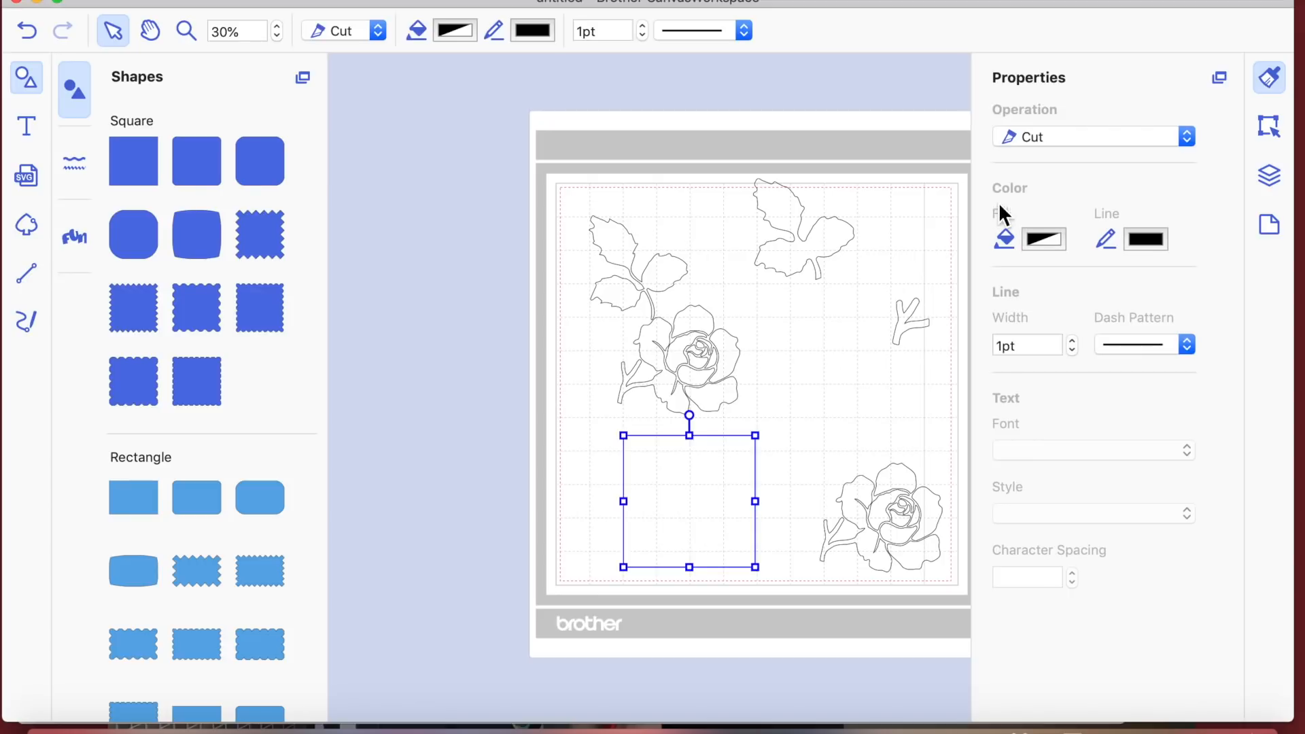
{"action": "left_click", "coordinate": [1045, 239]}
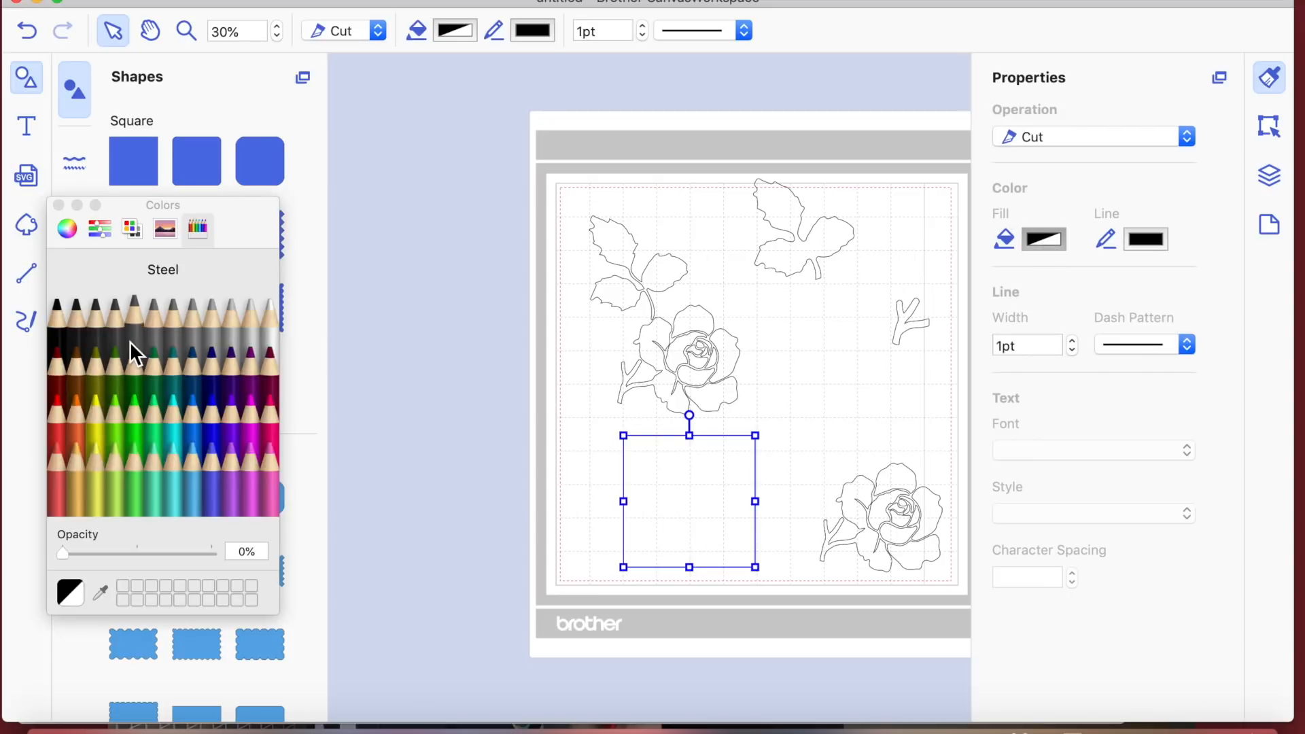
{"action": "left_click", "coordinate": [103, 432]}
{"action": "left_click_drag", "start_coordinate": [623, 435], "coordinate": [669, 480]}
{"action": "left_click_drag", "start_coordinate": [739, 513], "coordinate": [825, 578]}
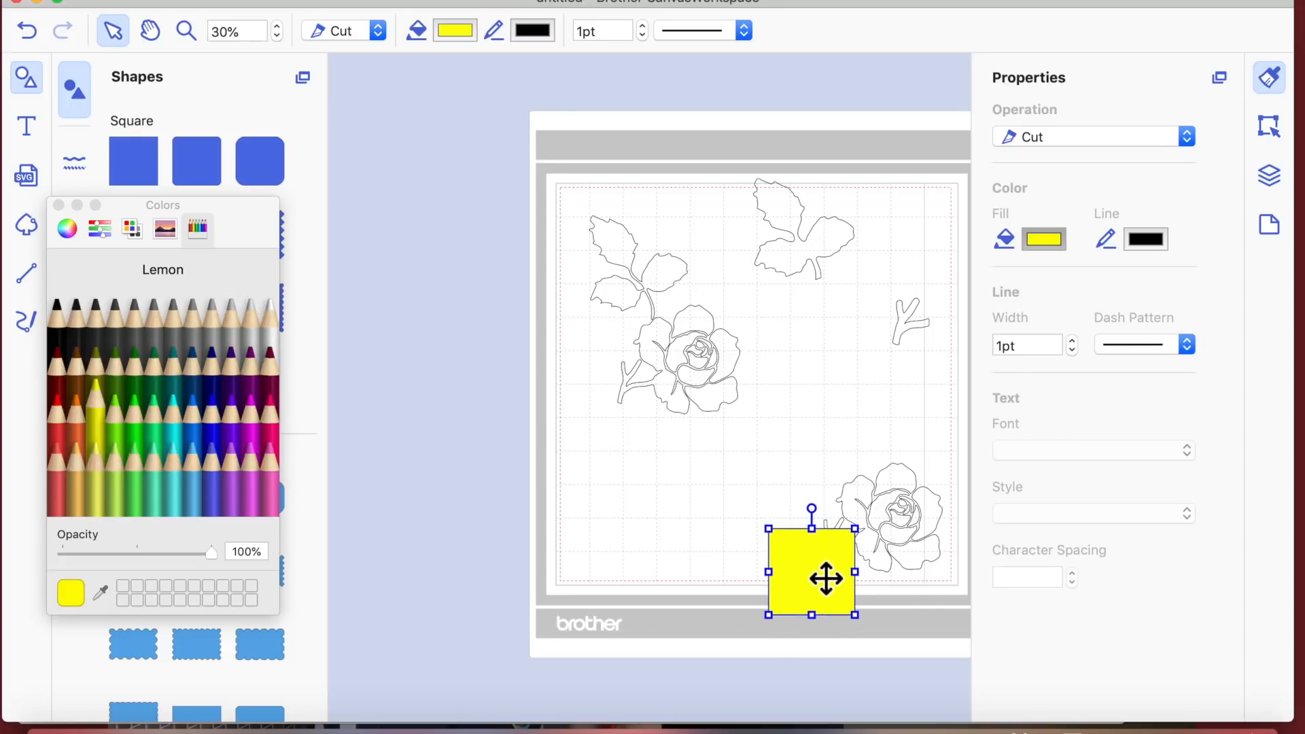
Step: Divide the yellow square and the flower copy's pieces where they overlap, and clear the selection
{"action": "left_click", "coordinate": [893, 528], "text": "shift"}
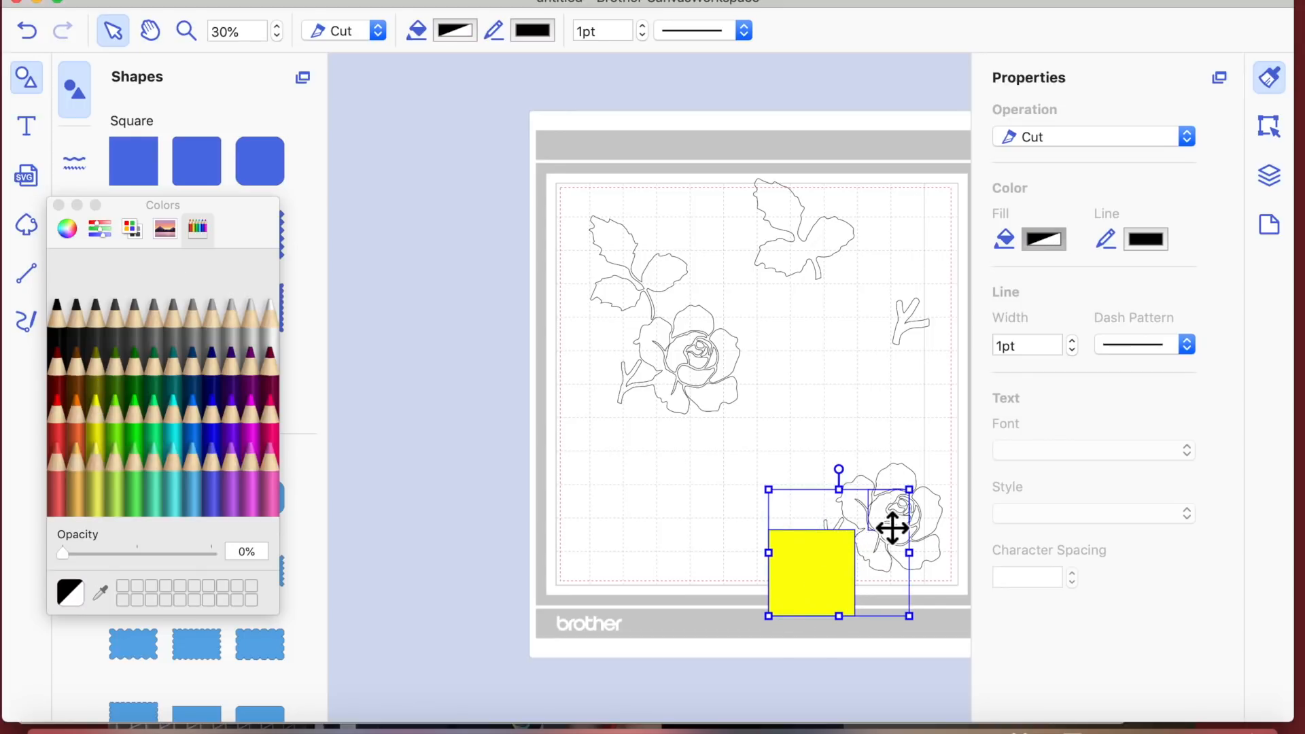
{"action": "left_click_drag", "start_coordinate": [799, 447], "coordinate": [898, 570]}
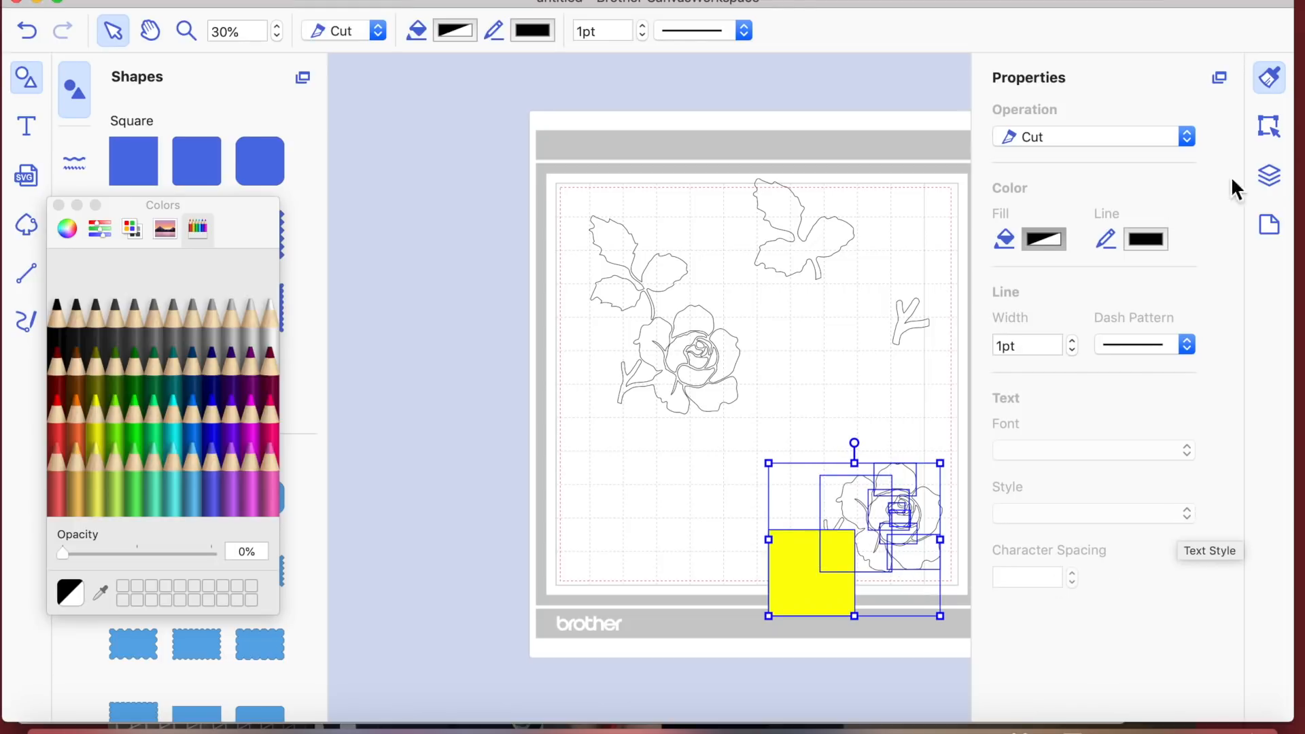
{"action": "left_click", "coordinate": [1268, 127]}
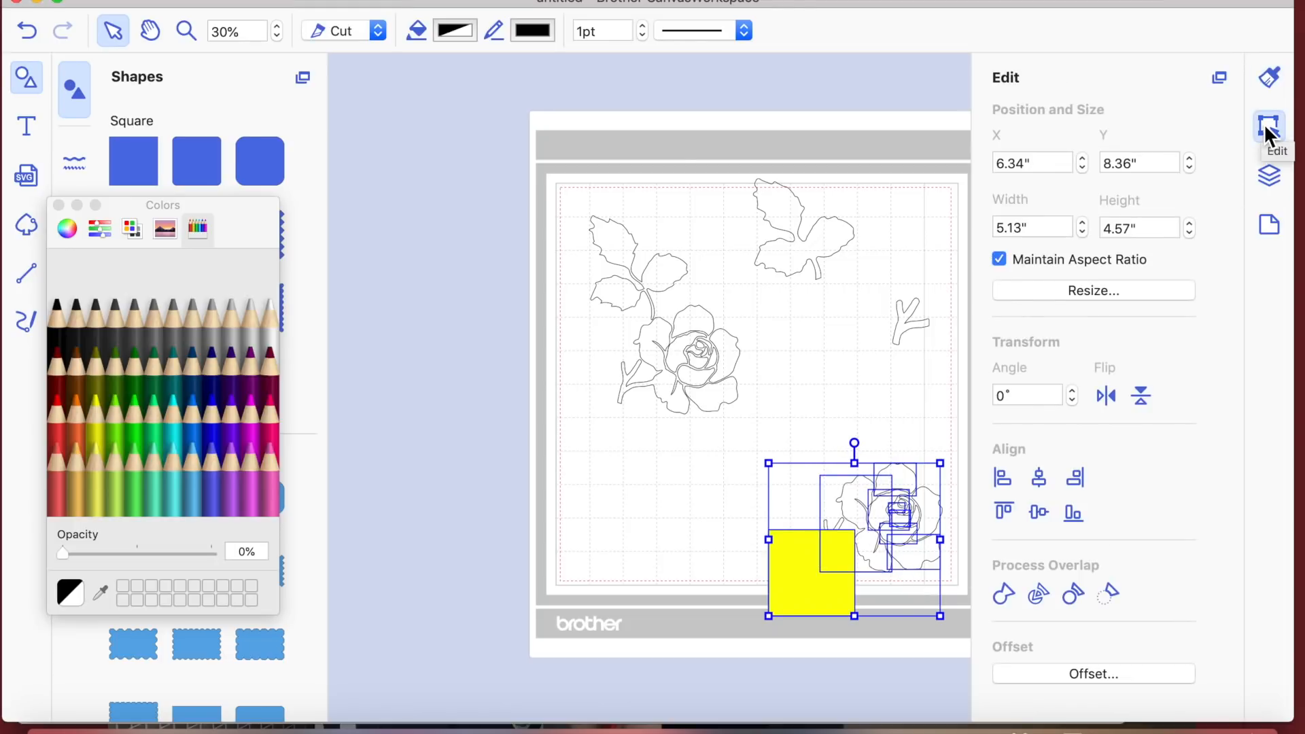
{"action": "left_click", "coordinate": [1043, 598]}
{"action": "left_click", "coordinate": [852, 396]}
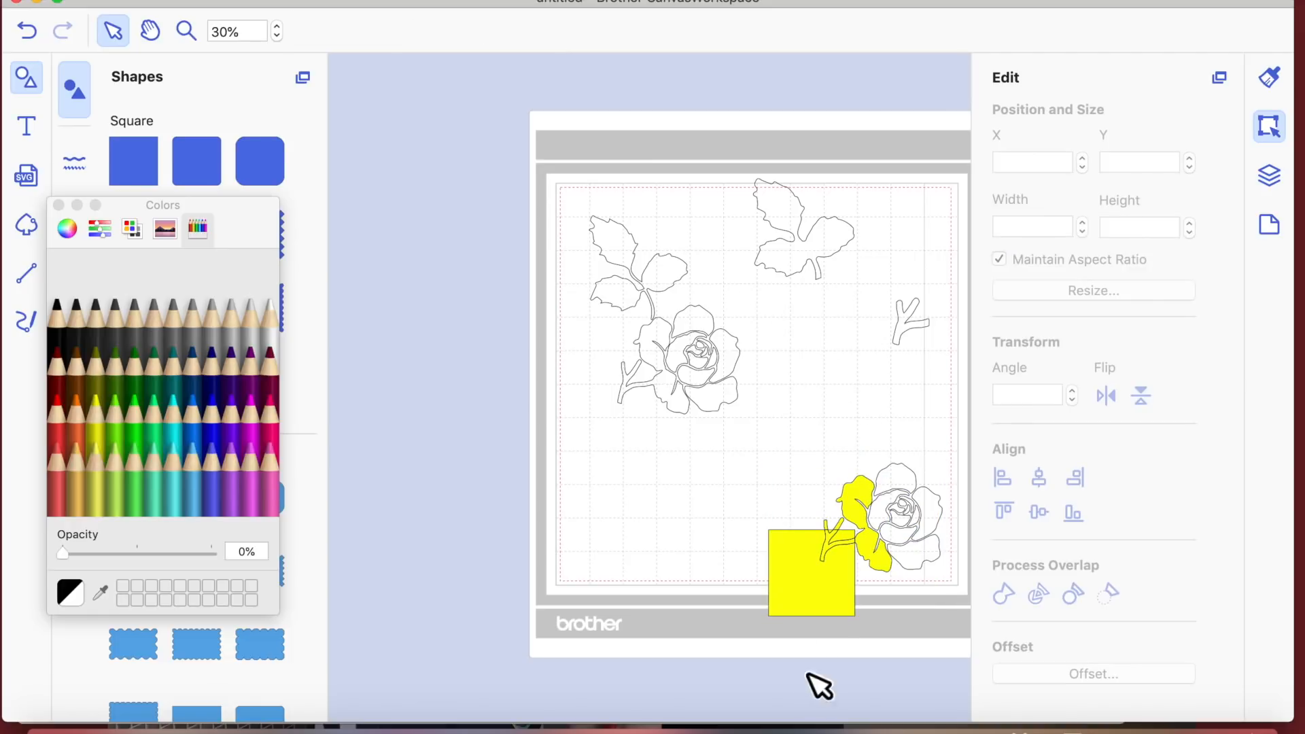
Step: Pull the leftover yellow square away from the flower copy and delete it
{"action": "left_click_drag", "start_coordinate": [827, 582], "coordinate": [673, 585]}
{"action": "left_click_drag", "start_coordinate": [837, 541], "coordinate": [705, 574]}
{"action": "key", "text": "Delete"}
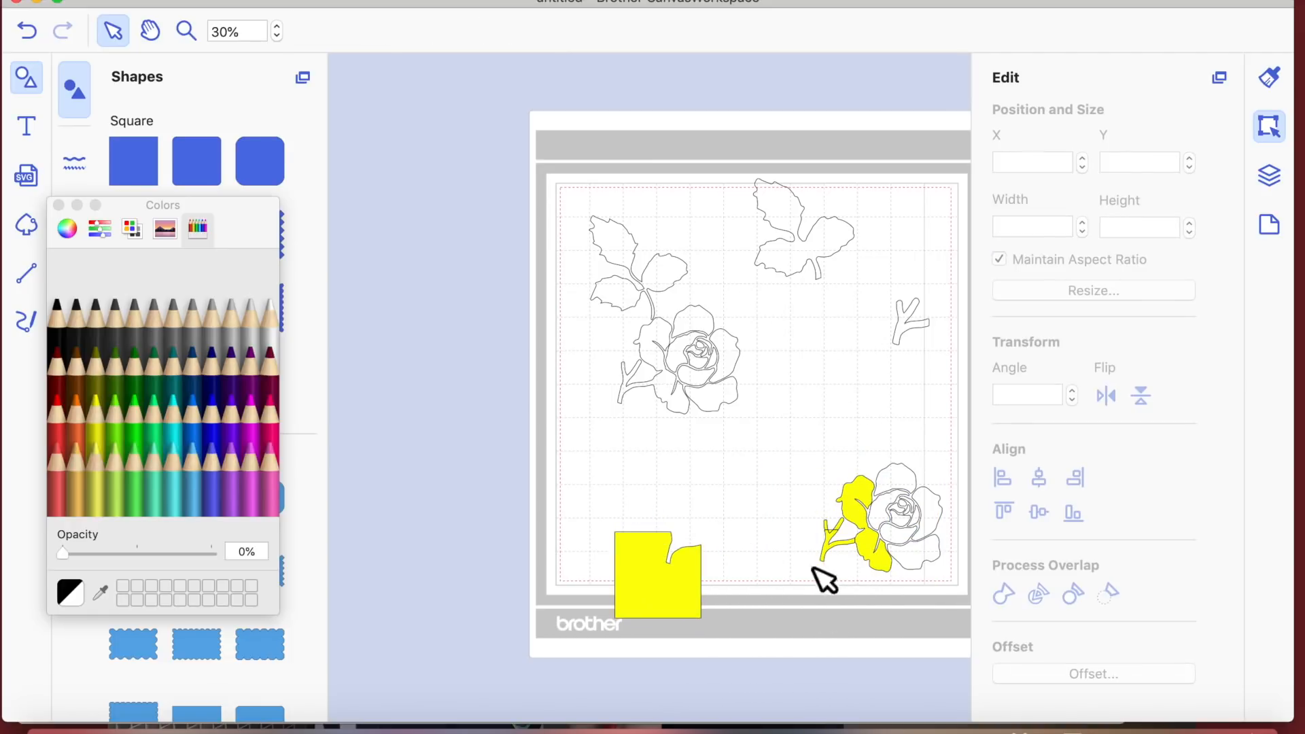
{"action": "left_click", "coordinate": [677, 602]}
{"action": "key", "text": "Delete"}
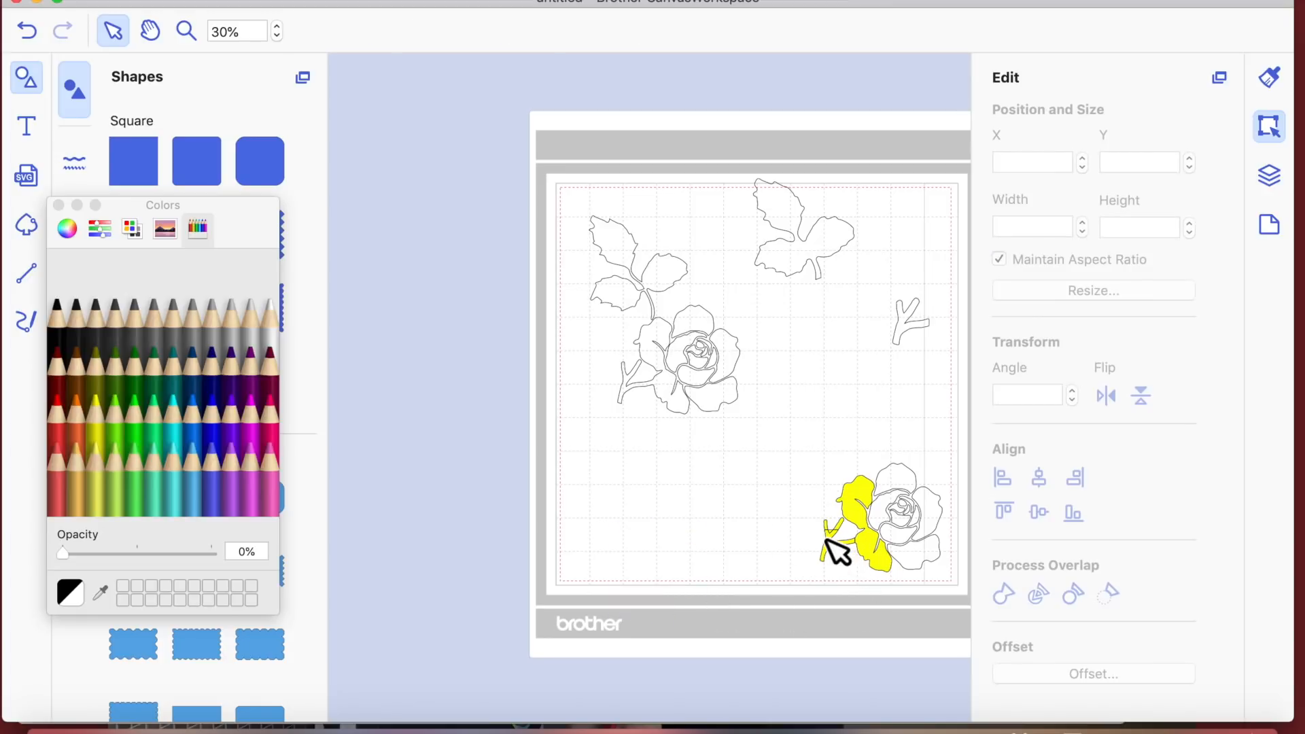
Step: Delete the remaining yellow stem fragments beside the flower copy, keeping its petals
{"action": "left_click", "coordinate": [833, 556]}
{"action": "key", "text": "Delete"}
{"action": "left_click", "coordinate": [845, 535]}
{"action": "key", "text": "Delete"}
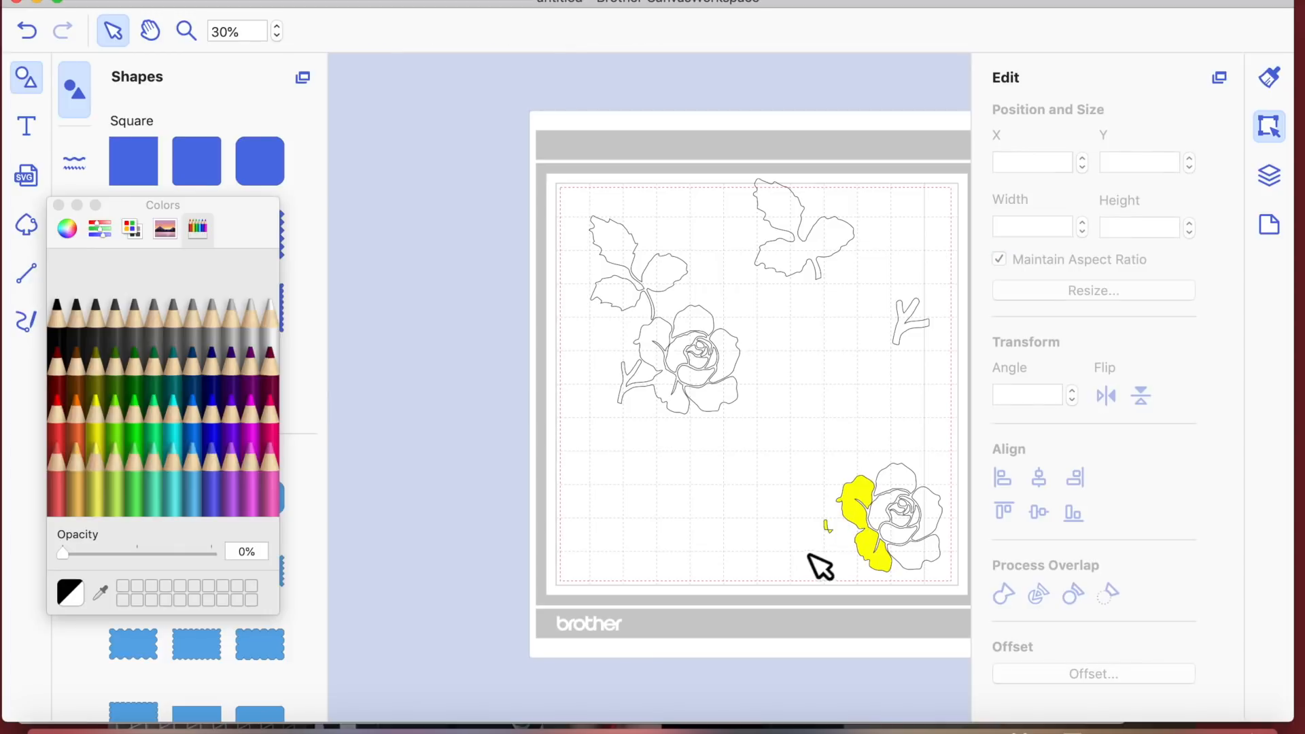
{"action": "left_click", "coordinate": [826, 527]}
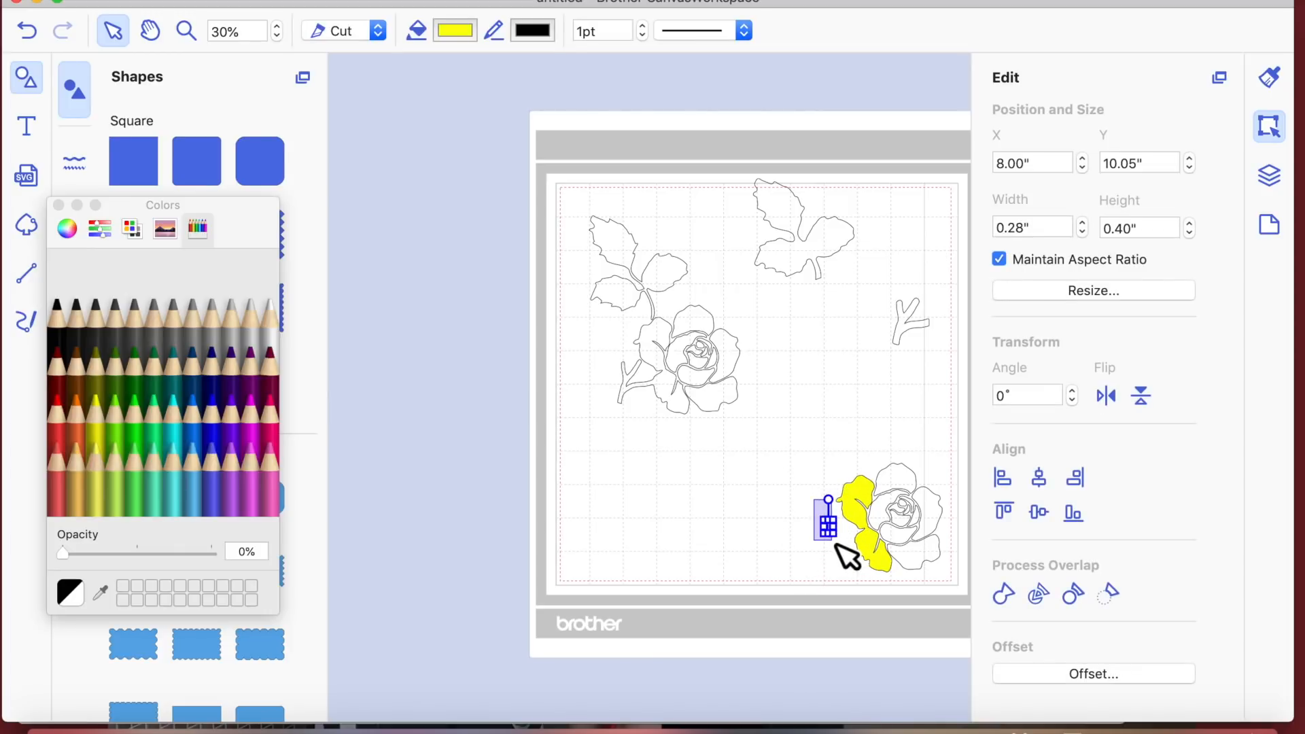
{"action": "key", "text": "Delete"}
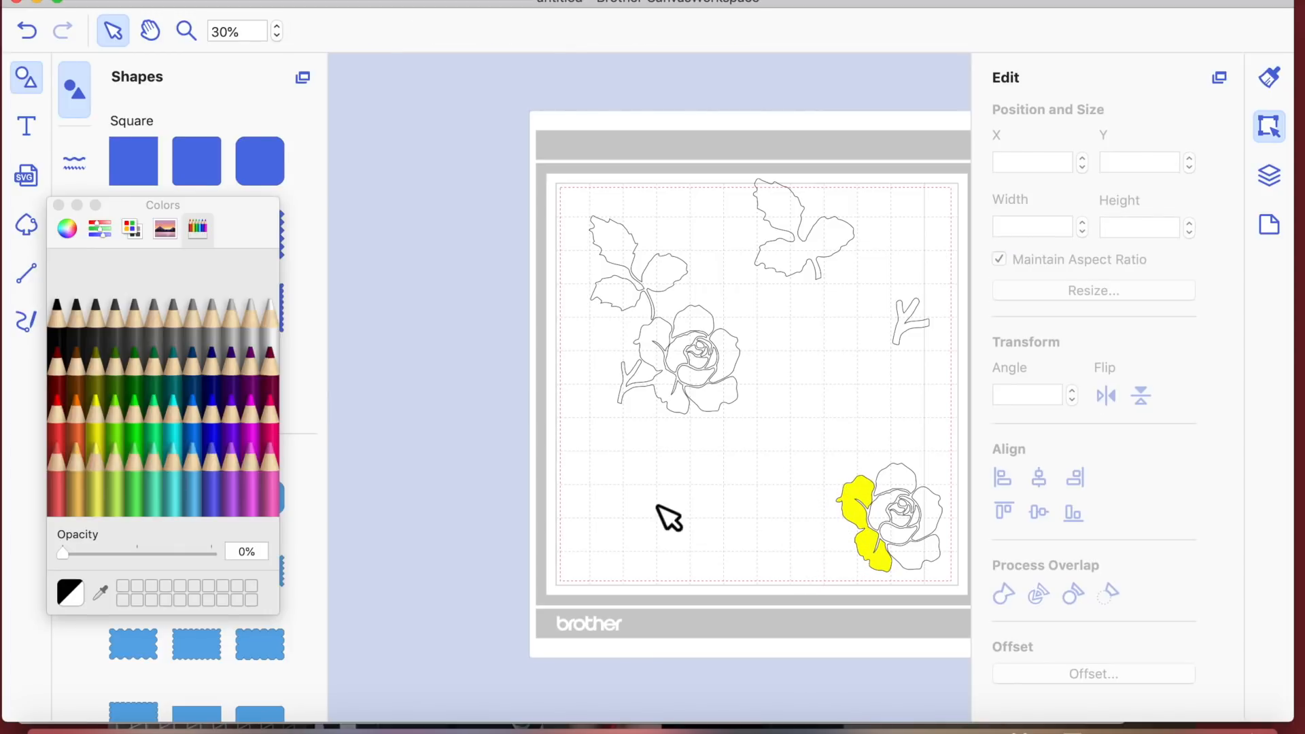
Step: Select all the pieces of the stemless flower copy and group them
{"action": "left_click_drag", "start_coordinate": [817, 471], "coordinate": [930, 595]}
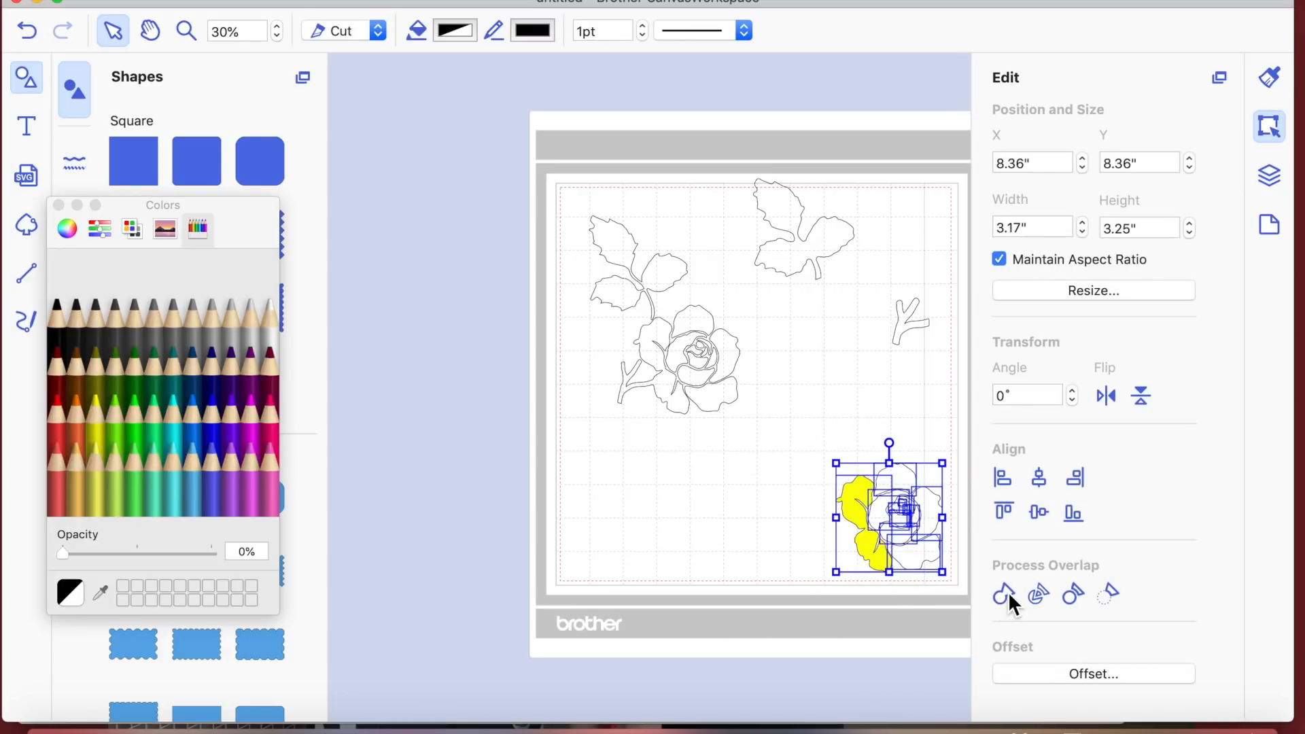
{"action": "left_click", "coordinate": [774, 516]}
{"action": "left_click_drag", "start_coordinate": [802, 410], "coordinate": [948, 588]}
{"action": "left_click", "coordinate": [768, 469]}
{"action": "mouse_move", "coordinate": [803, 439]}
{"action": "left_mouse_down"}
{"action": "mouse_move", "coordinate": [838, 457]}
{"action": "mouse_move", "coordinate": [973, 613]}
{"action": "left_mouse_up"}
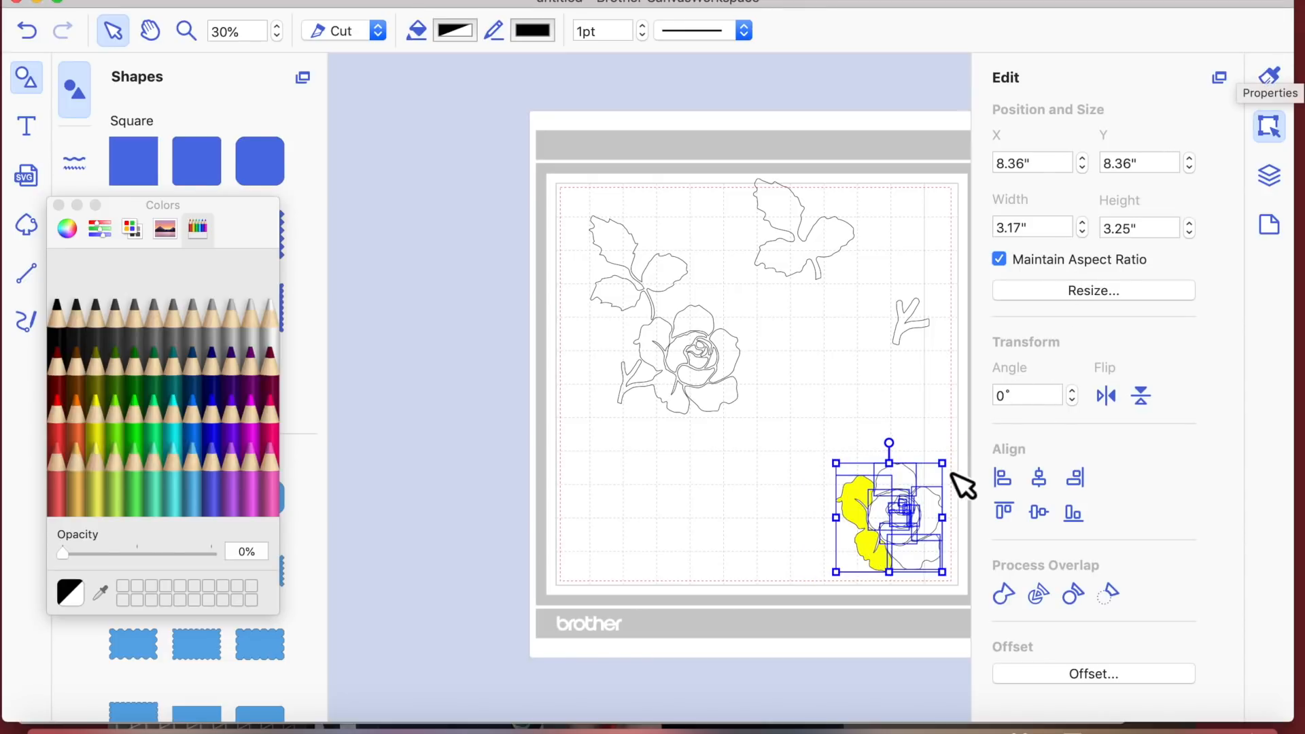
{"action": "right_click", "coordinate": [880, 508]}
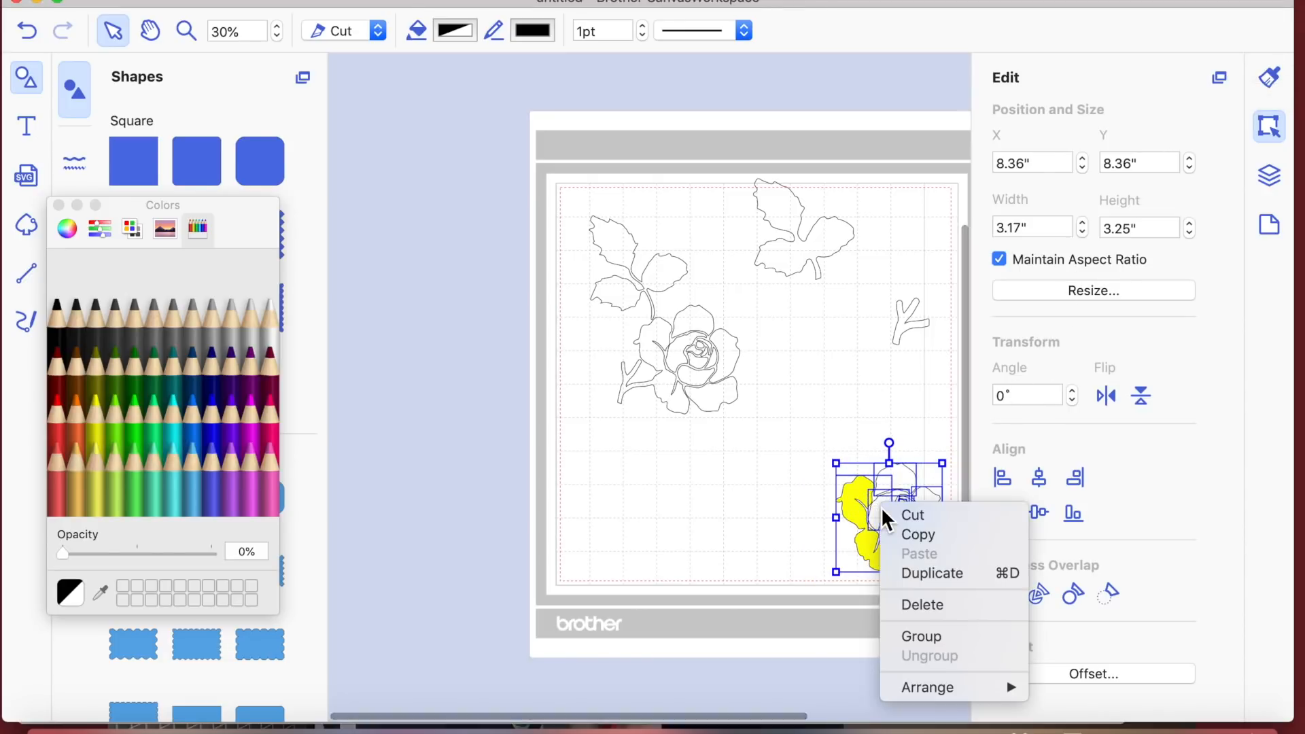
{"action": "left_click", "coordinate": [923, 635]}
Step: Create an outward offset of 0.12" with round corners around the outer edge of the grouped flower, leaving the original lines
{"action": "left_click", "coordinate": [1097, 674]}
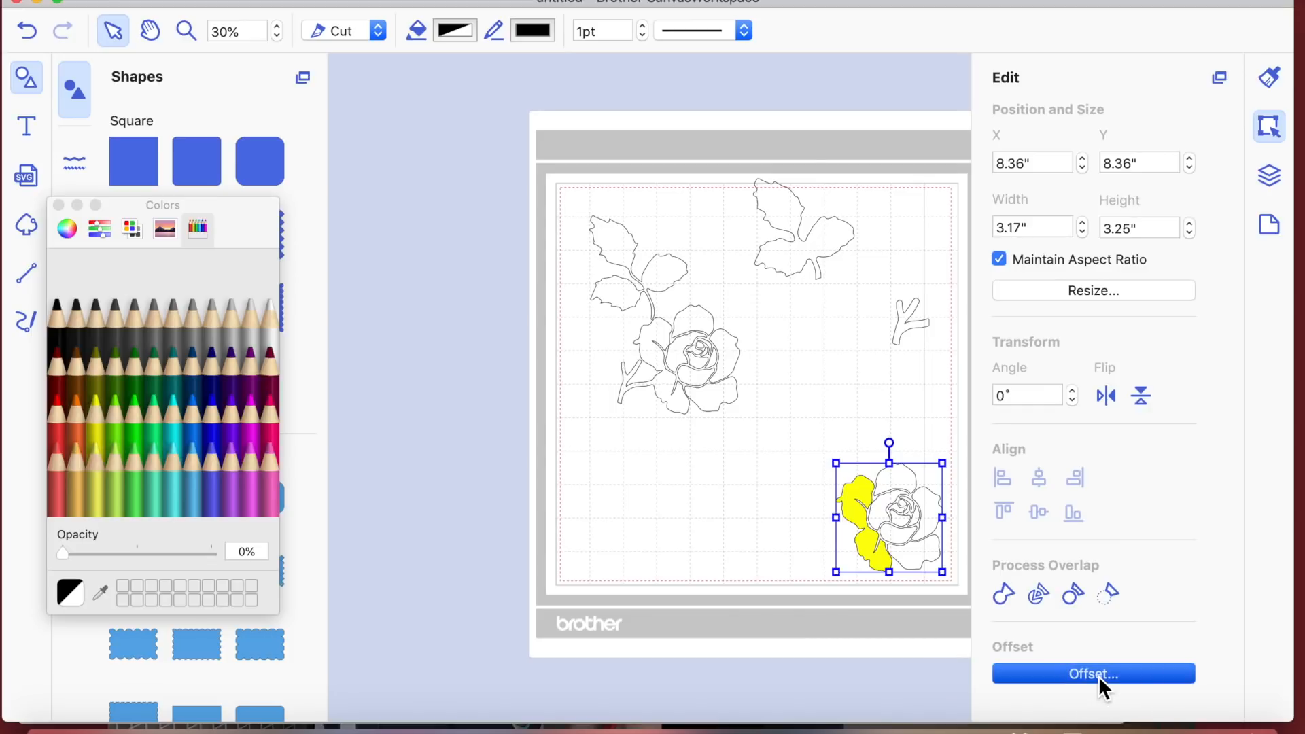
{"action": "left_click", "coordinate": [750, 220]}
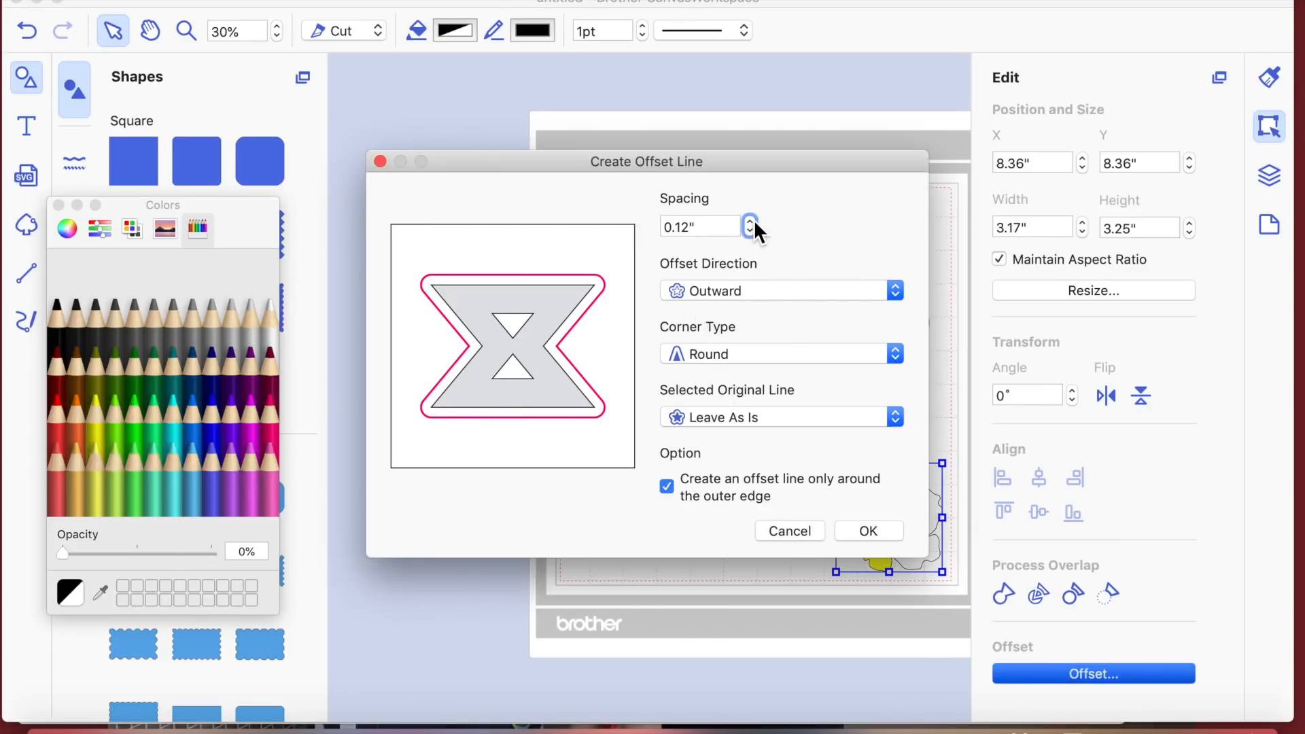
{"action": "left_click", "coordinate": [874, 532]}
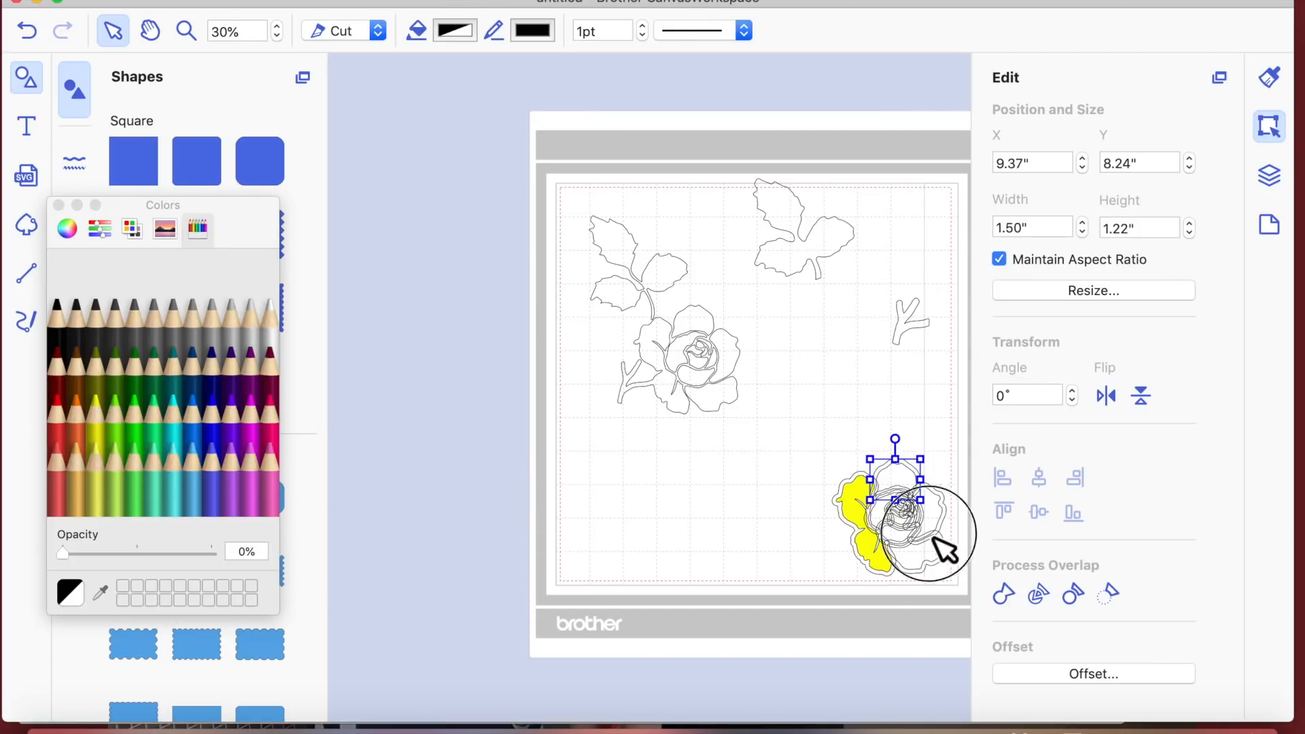
Step: Select the flower with all its offset lines and weld everything into one solid outline
{"action": "left_click", "coordinate": [826, 440]}
{"action": "left_click_drag", "start_coordinate": [882, 476], "coordinate": [951, 558]}
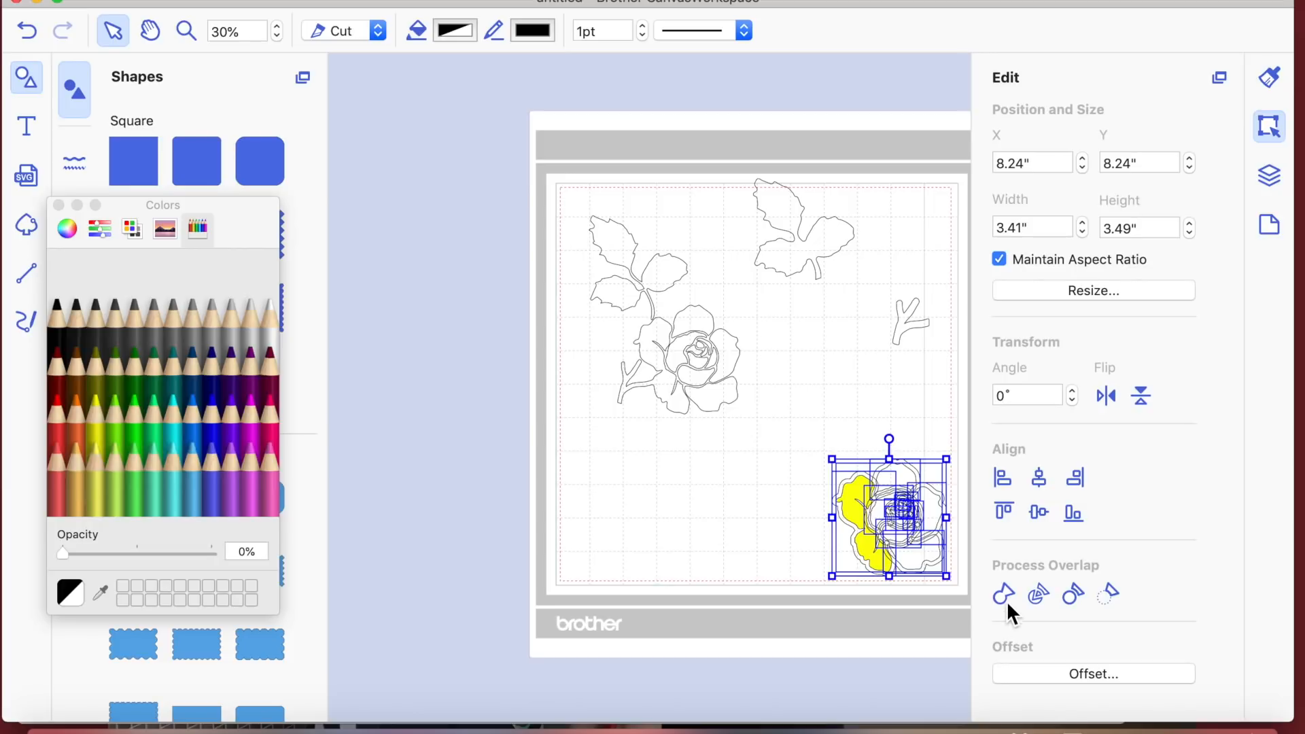
{"action": "left_click", "coordinate": [1005, 599]}
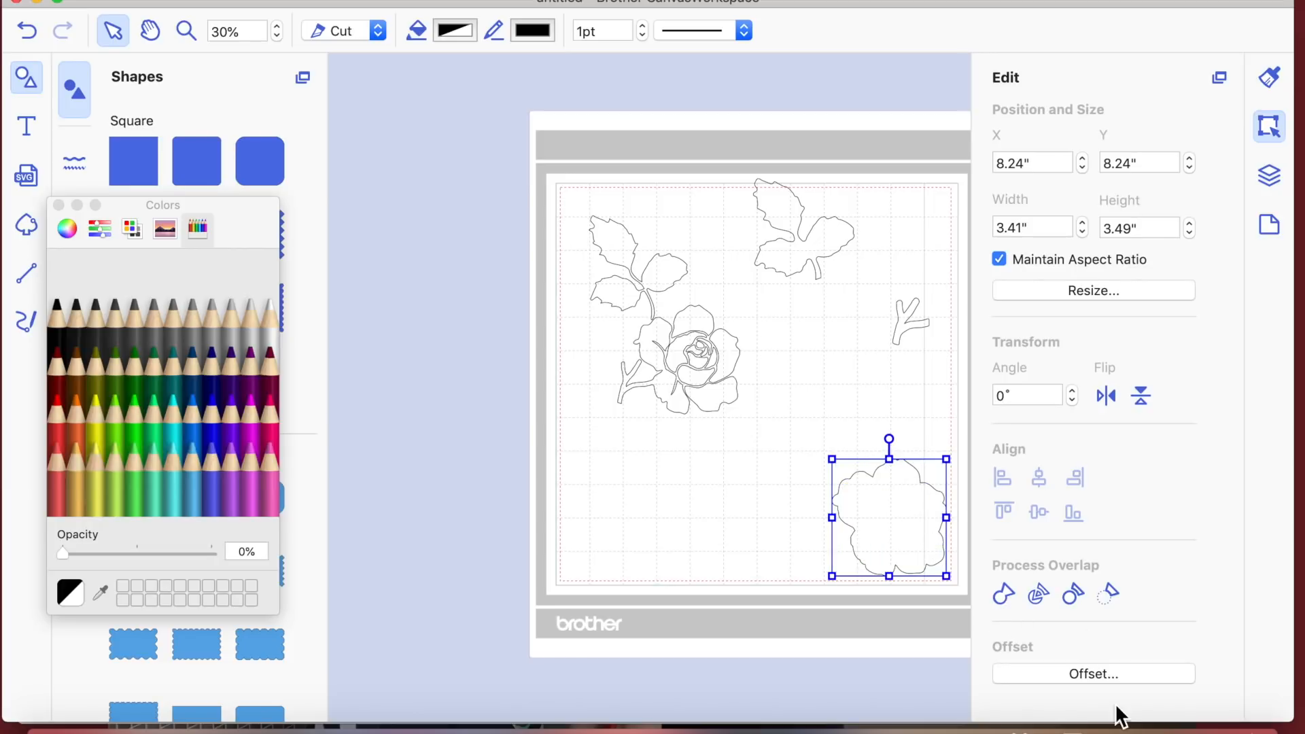
Step: Create an inward offset of 0.08" with round corners from the welded flower outline, leaving the original line
{"action": "left_click", "coordinate": [1114, 674]}
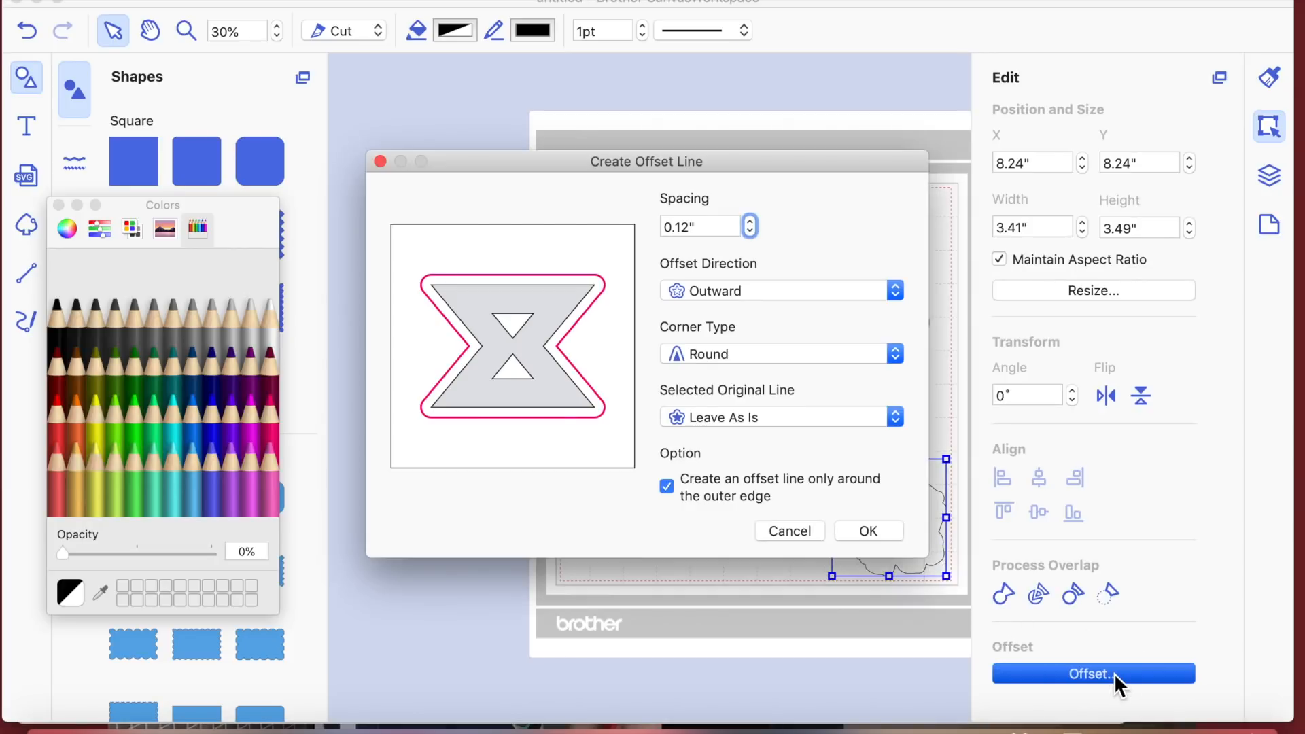
{"action": "left_click", "coordinate": [894, 293]}
{"action": "left_click", "coordinate": [887, 315]}
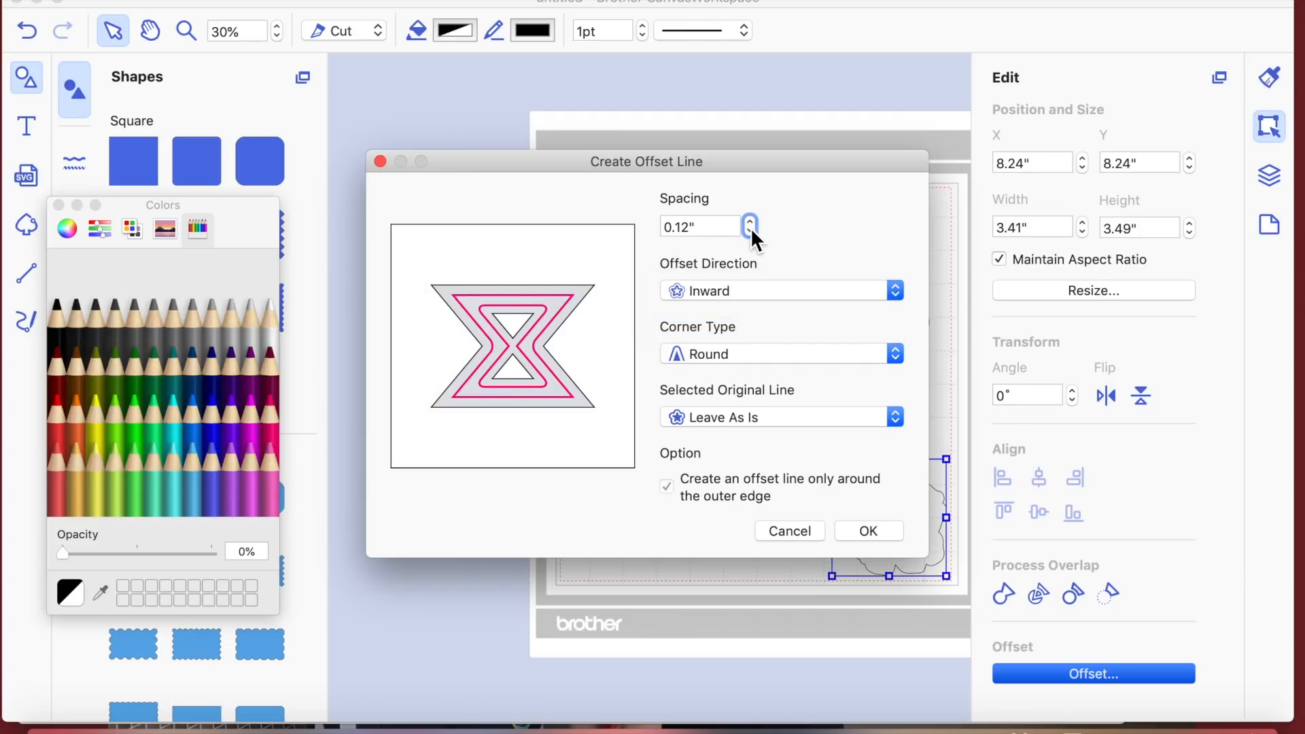
{"action": "left_click", "coordinate": [749, 233]}
{"action": "left_click", "coordinate": [869, 530]}
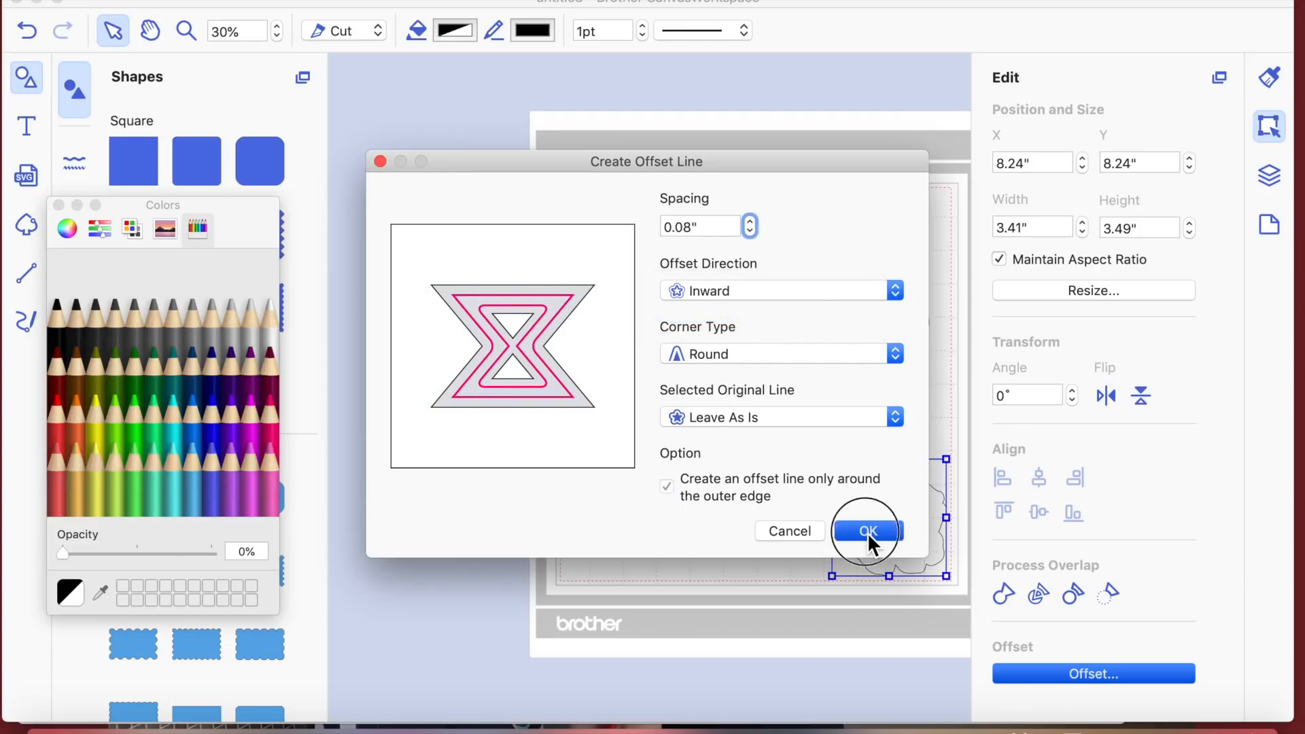
Step: Lay the inset flower outline over the complete rose's flower to check the fit
{"action": "left_click_drag", "start_coordinate": [891, 527], "coordinate": [680, 483]}
{"action": "left_click", "coordinate": [757, 511]}
{"action": "left_click_drag", "start_coordinate": [898, 517], "coordinate": [704, 359]}
{"action": "left_click", "coordinate": [705, 486]}
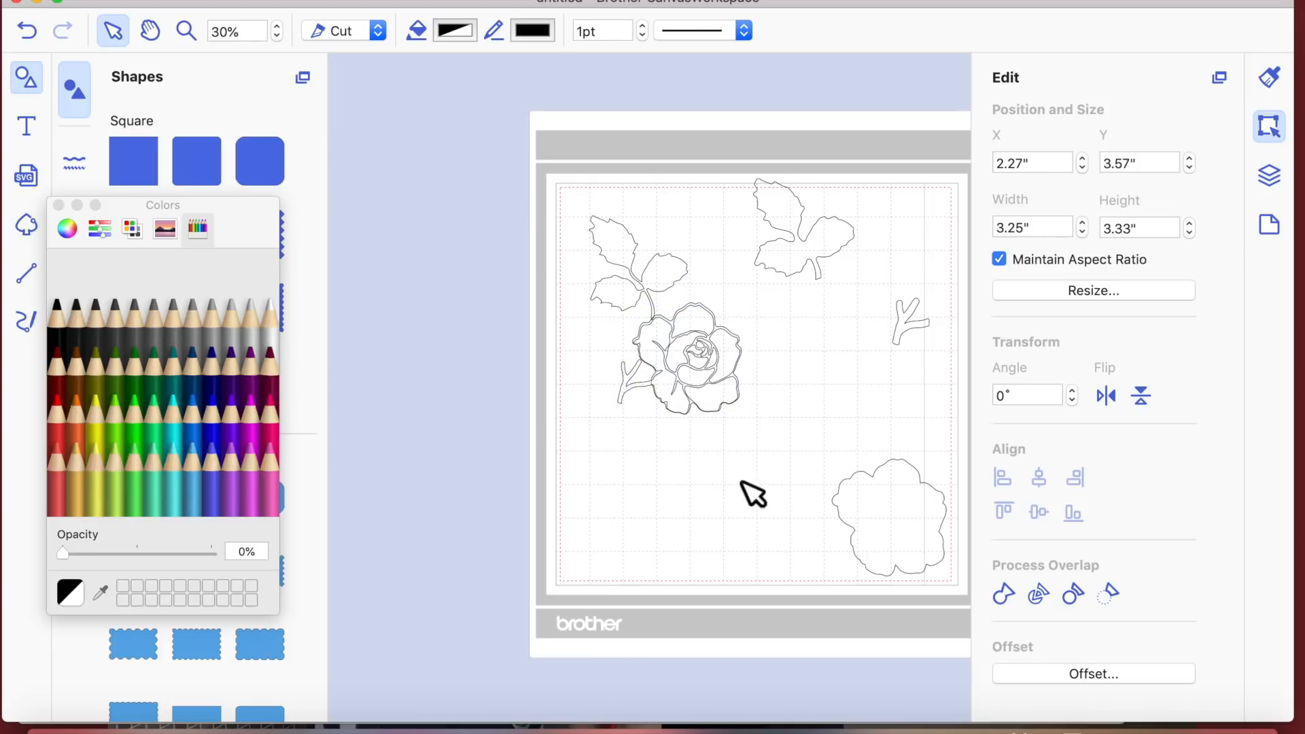
Step: Delete the larger flower outline and move the leaf spray, stem and inset flower outline off the mat onto the empty workspace
{"action": "left_click", "coordinate": [903, 513]}
{"action": "left_click_drag", "start_coordinate": [904, 513], "coordinate": [863, 512]}
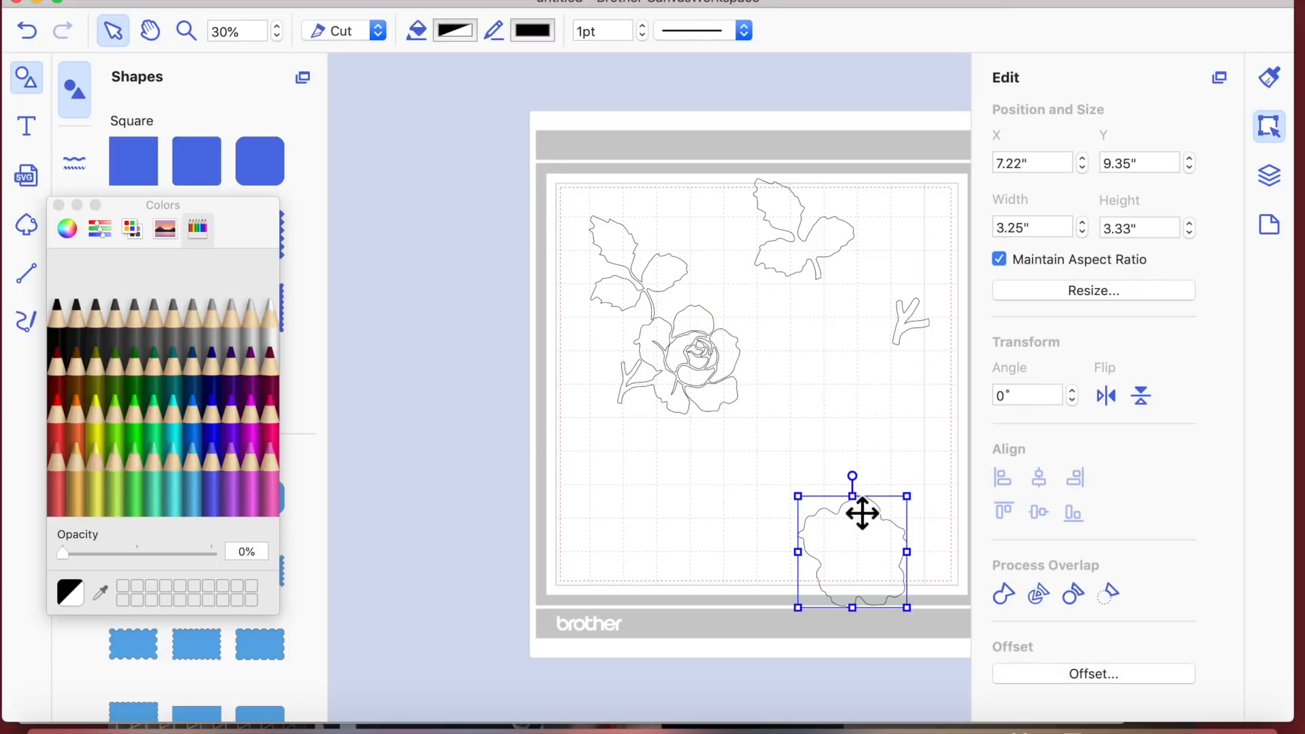
{"action": "left_click_drag", "start_coordinate": [824, 262], "coordinate": [442, 254]}
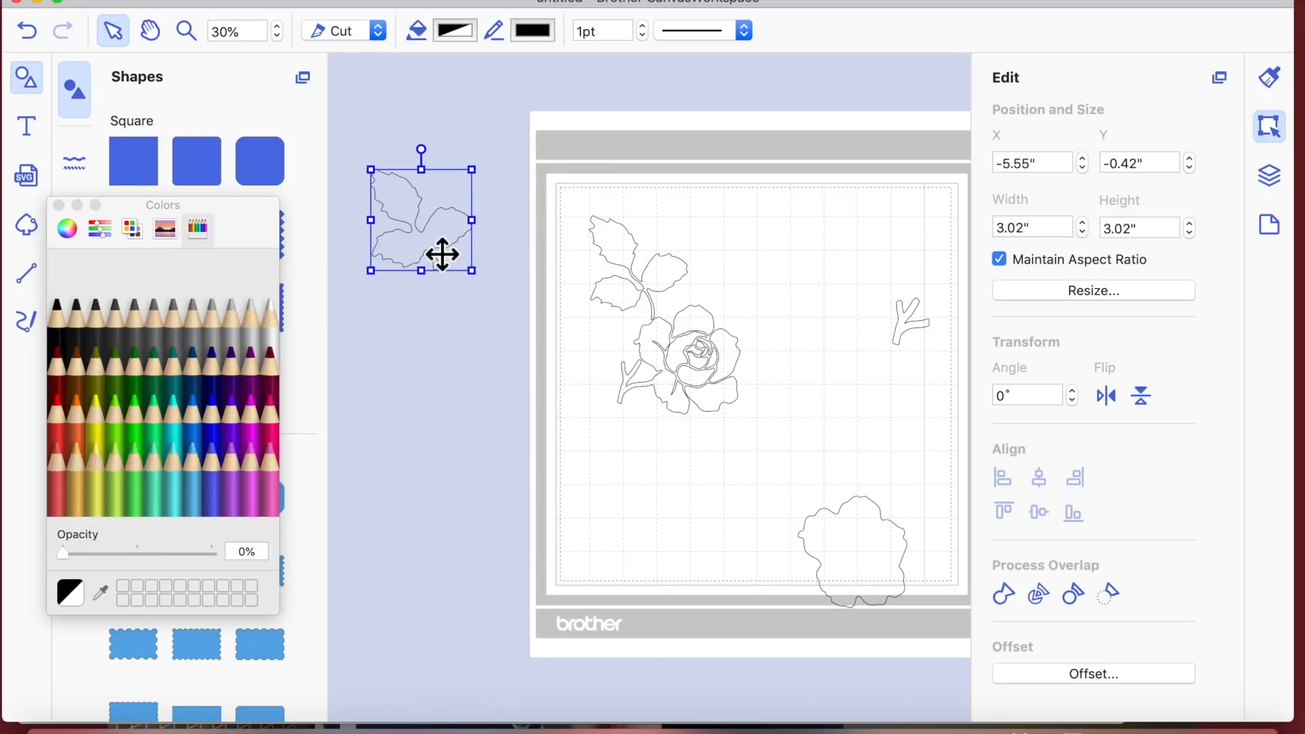
{"action": "left_click", "coordinate": [911, 333]}
{"action": "left_click_drag", "start_coordinate": [537, 438], "coordinate": [437, 354]}
{"action": "left_click", "coordinate": [870, 547]}
{"action": "left_click_drag", "start_coordinate": [503, 554], "coordinate": [459, 487]}
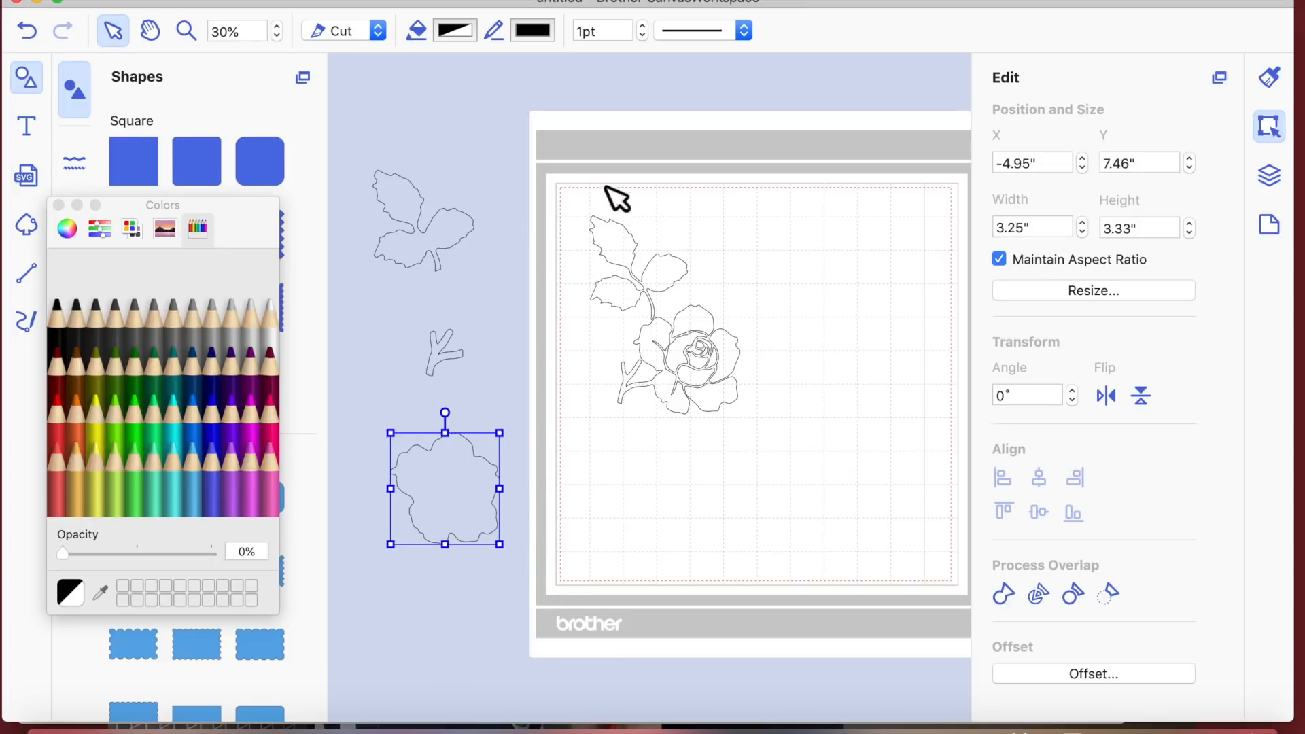
Step: Paste a copy of the complete rose design and place it at X 7.21", Y 1.44"
{"action": "left_click", "coordinate": [705, 360]}
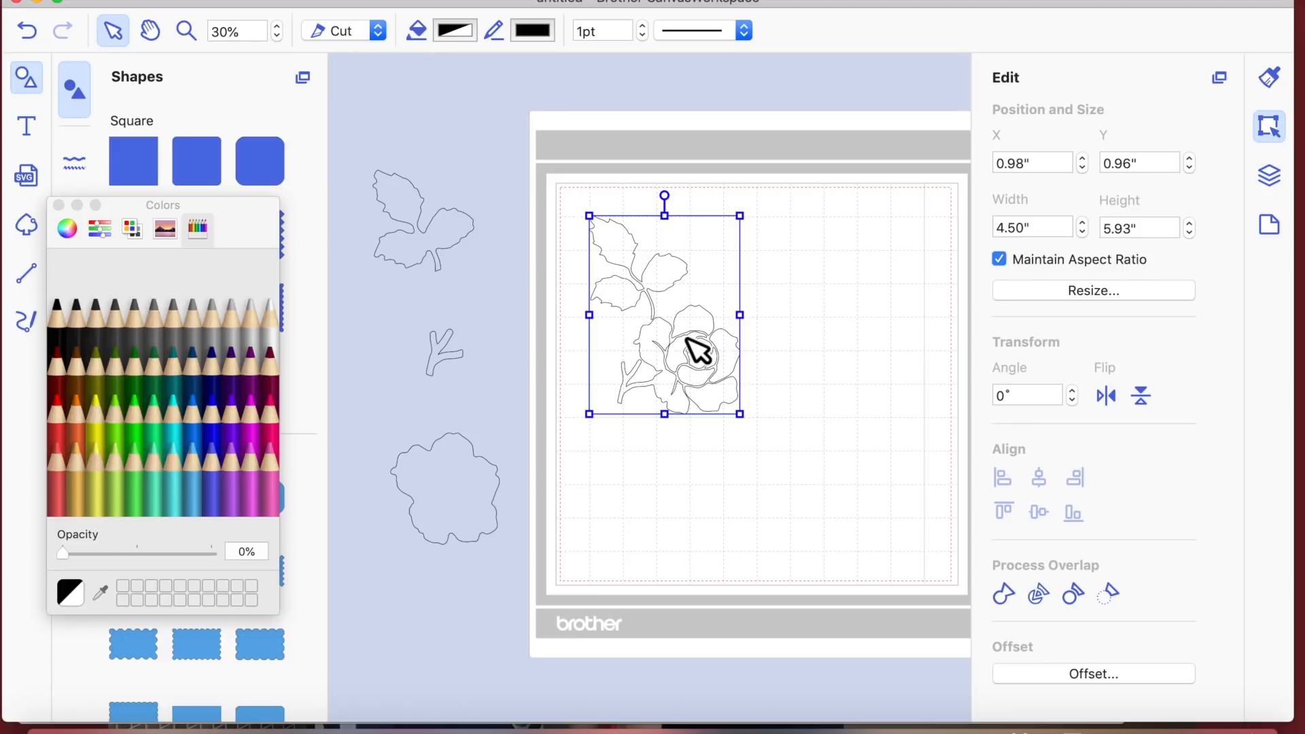
{"action": "key", "text": "super+v"}
{"action": "left_click_drag", "start_coordinate": [684, 335], "coordinate": [830, 334]}
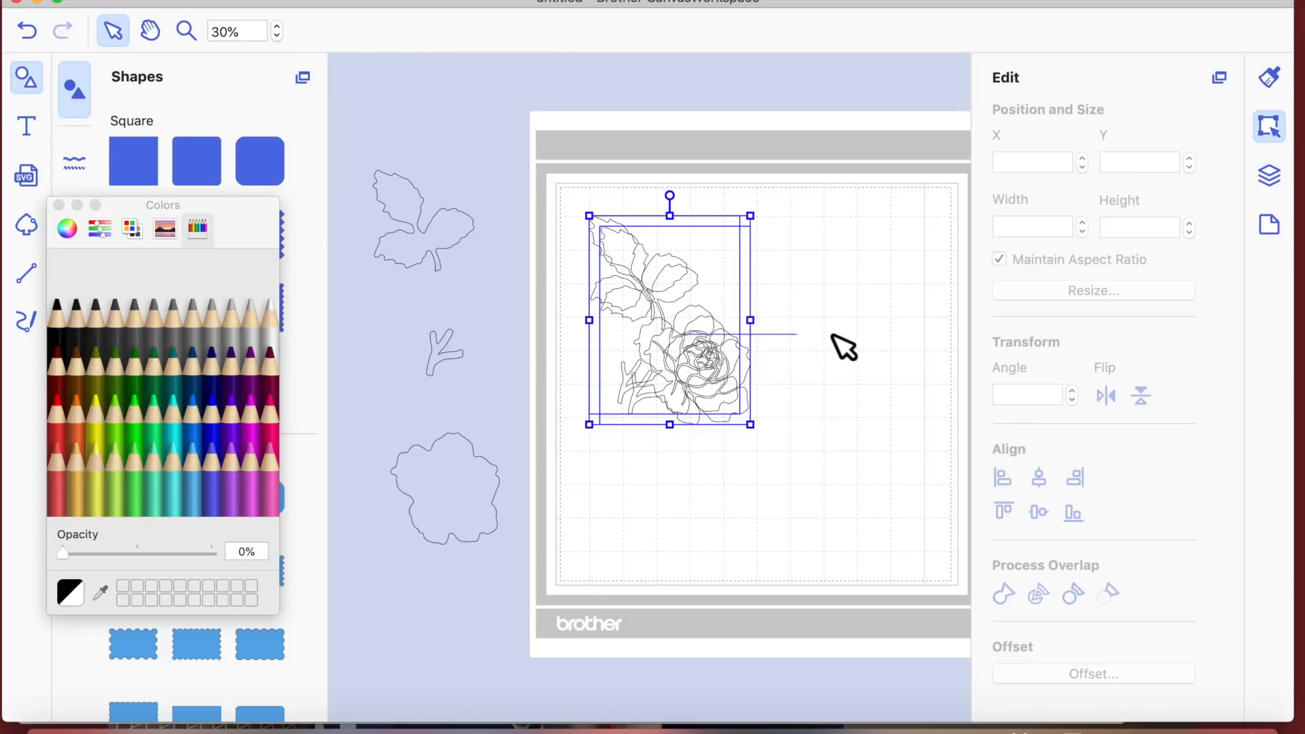
{"action": "left_click", "coordinate": [726, 513]}
{"action": "left_click_drag", "start_coordinate": [708, 367], "coordinate": [905, 372]}
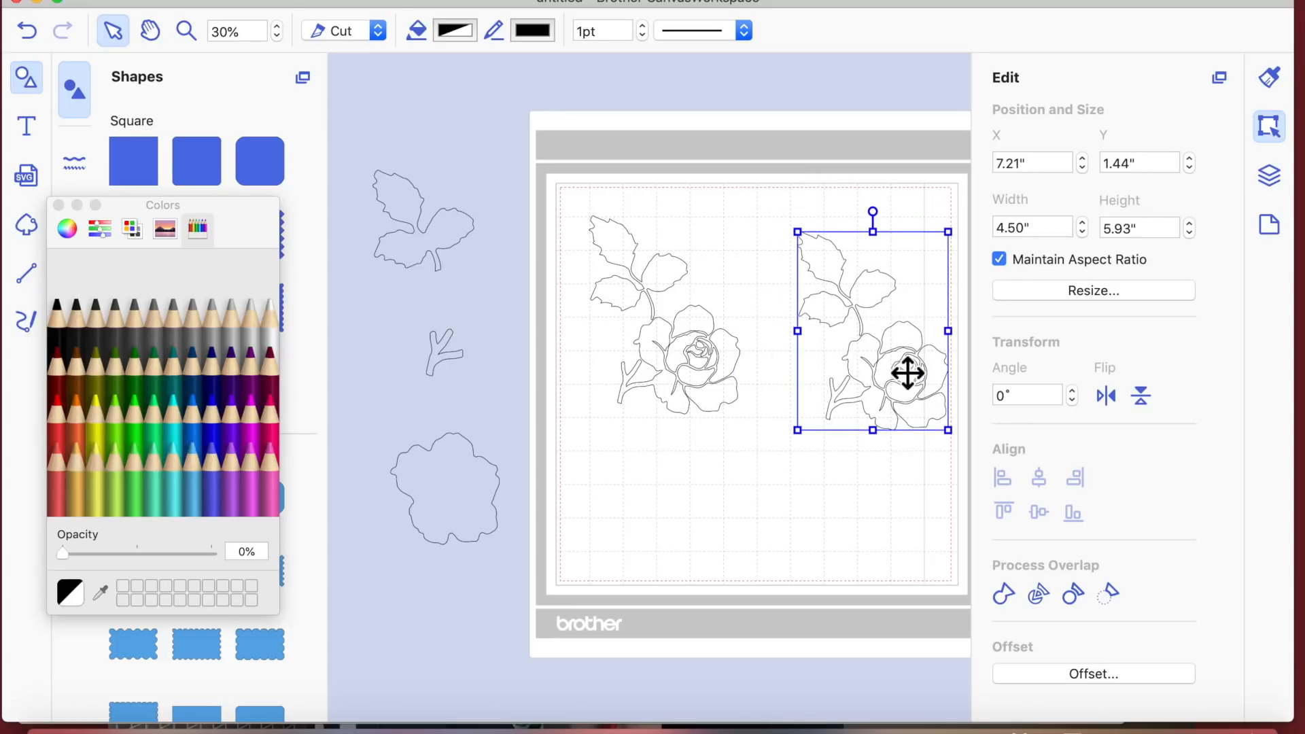
Step: Increase the line width of the original rose design and deselect it
{"action": "left_click", "coordinate": [706, 374]}
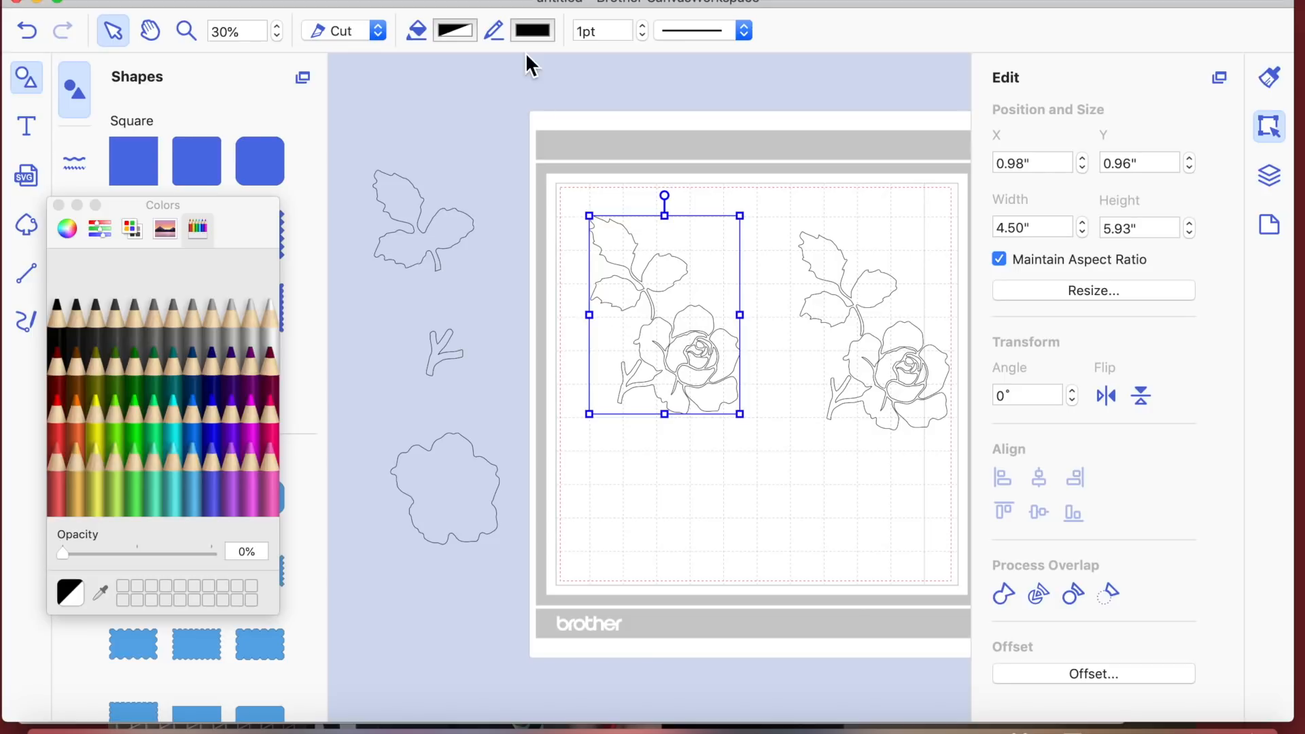
{"action": "left_click", "coordinate": [378, 31]}
{"action": "left_click", "coordinate": [376, 53]}
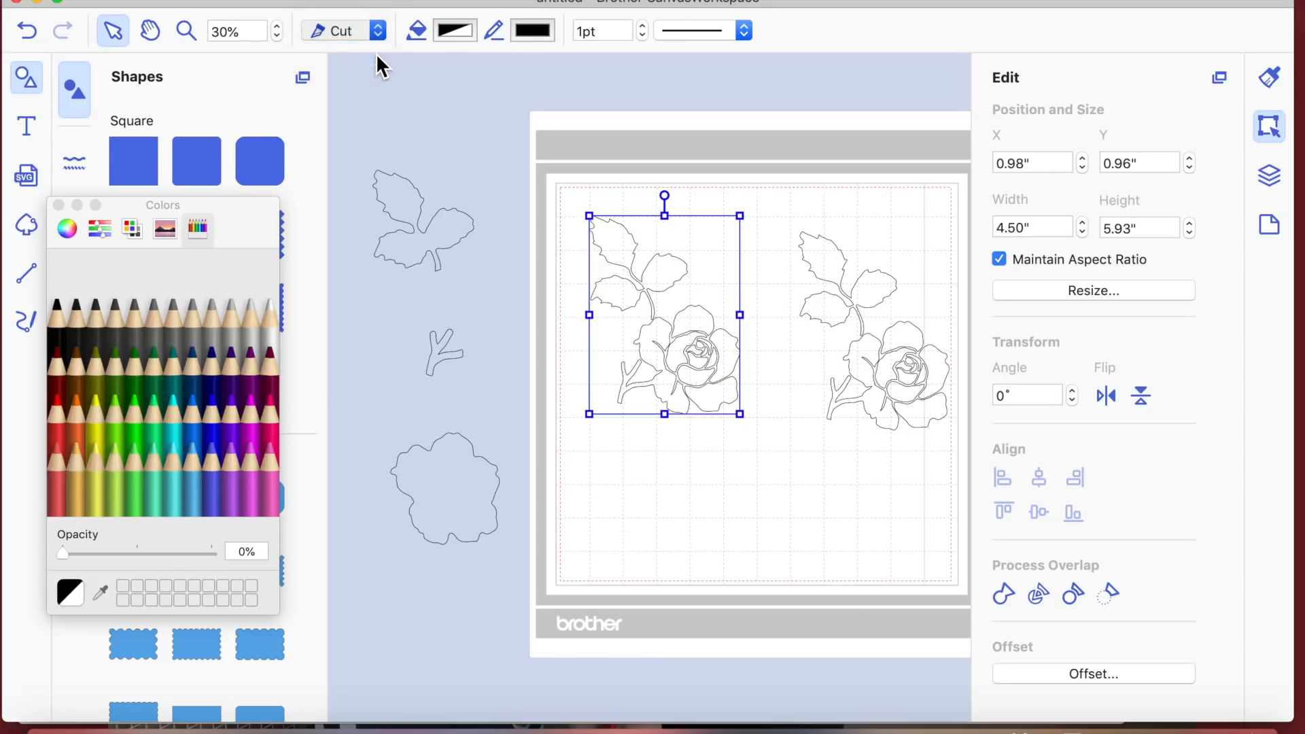
{"action": "left_click", "coordinate": [642, 26]}
{"action": "left_click", "coordinate": [722, 521]}
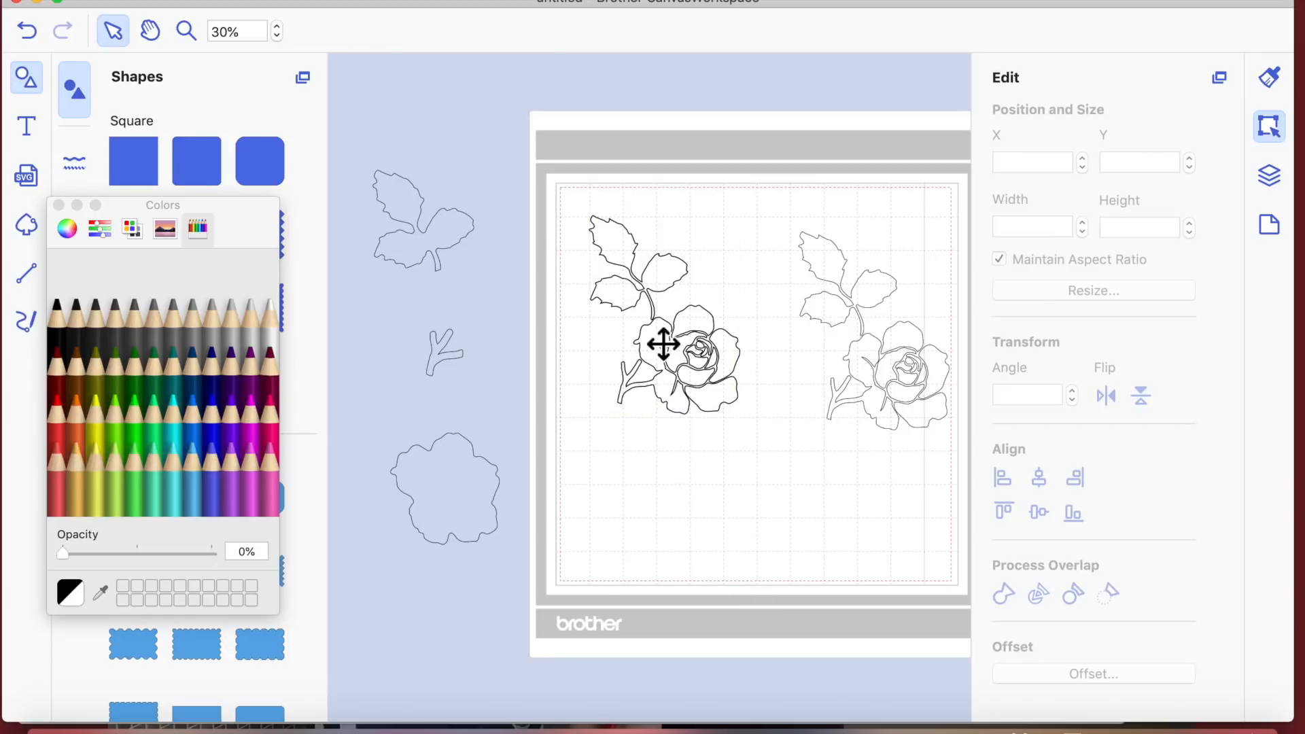
Step: Move the drawn rose to the mat's upper left corner and shift the cut rose slightly inward
{"action": "left_click", "coordinate": [671, 364]}
{"action": "left_click_drag", "start_coordinate": [670, 365], "coordinate": [682, 342]}
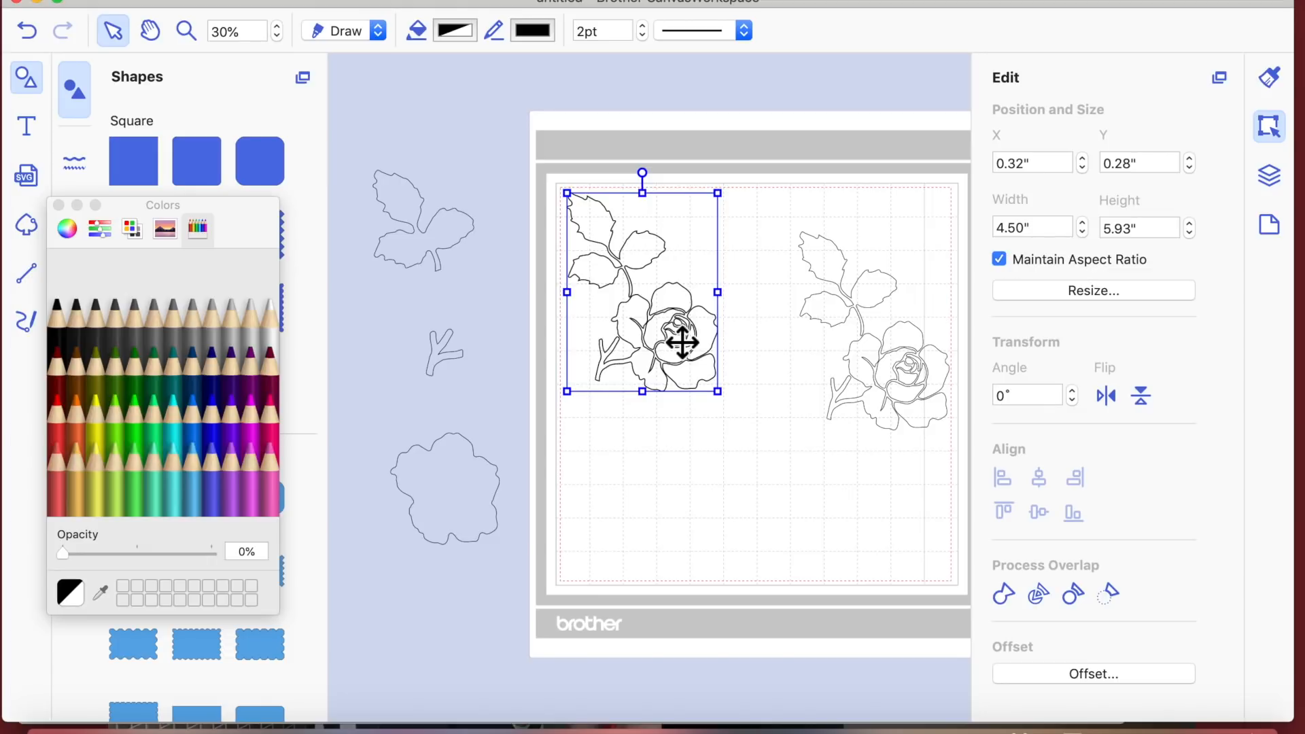
{"action": "left_click", "coordinate": [909, 375]}
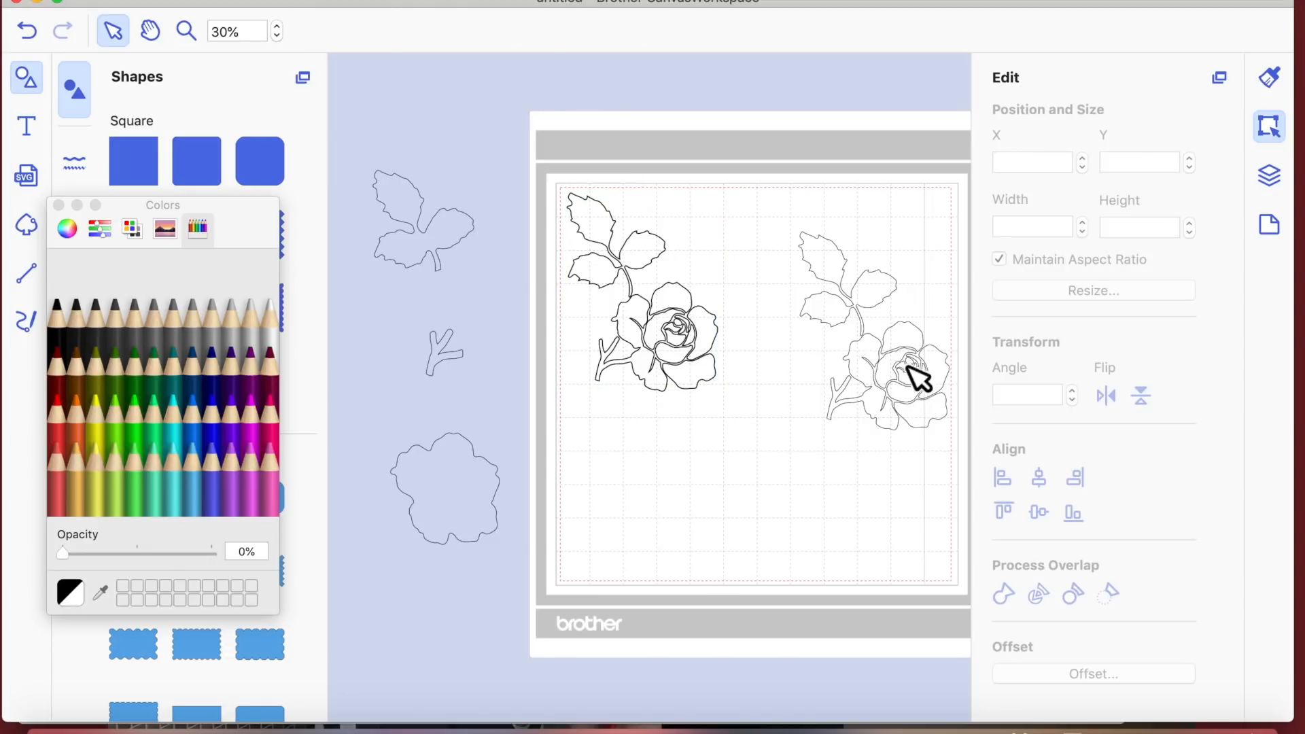
{"action": "mouse_move", "coordinate": [908, 374]}
{"action": "left_mouse_down"}
{"action": "mouse_move", "coordinate": [858, 371]}
{"action": "mouse_move", "coordinate": [872, 380]}
{"action": "left_mouse_up"}
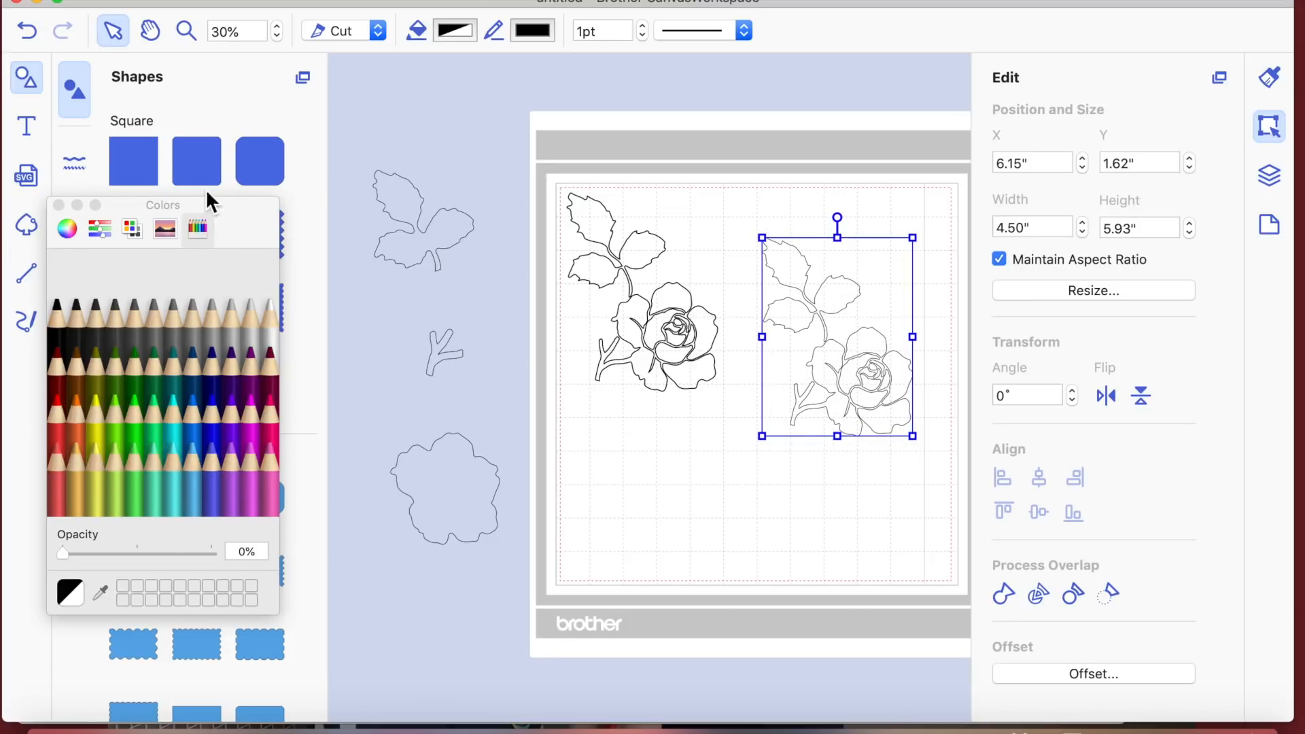
Step: Add a sharp-cornered square, resize it without keeping proportions to 5" wide by 7" high, and place it around the cut rose
{"action": "left_click", "coordinate": [143, 170]}
{"action": "left_click_drag", "start_coordinate": [675, 238], "coordinate": [870, 288]}
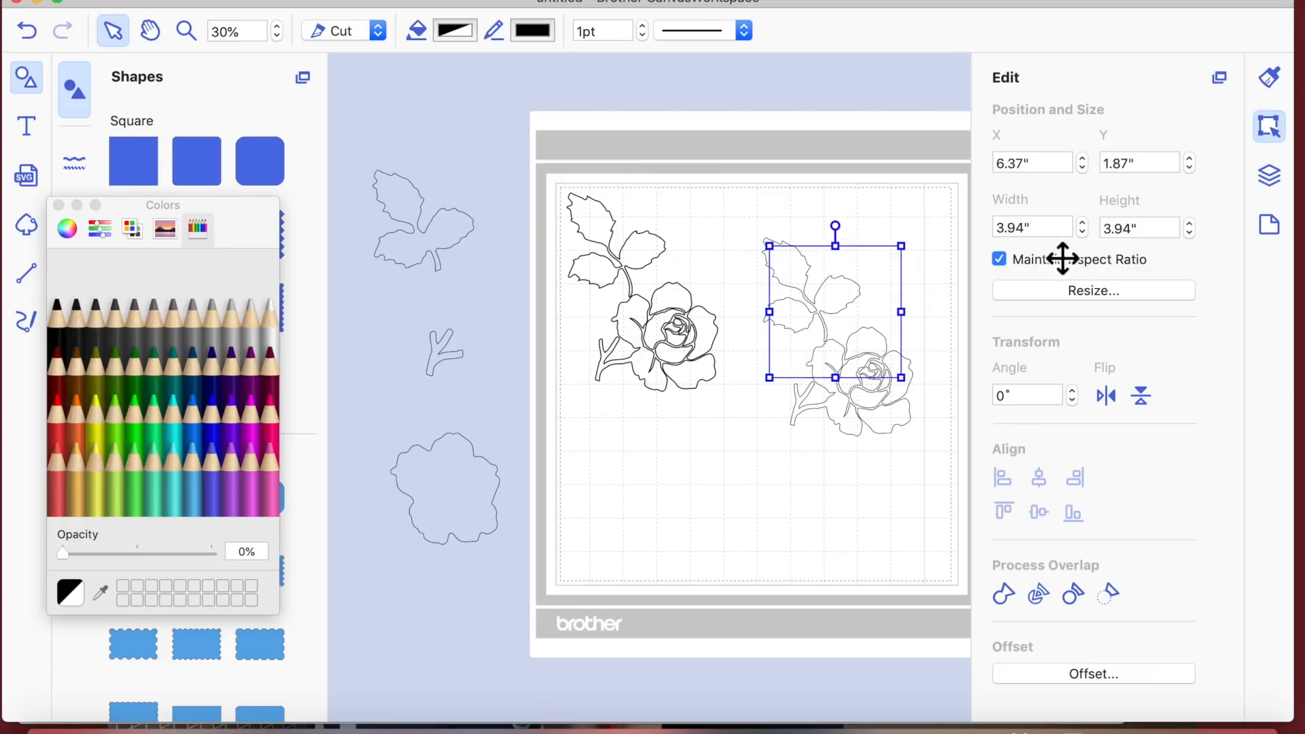
{"action": "left_click", "coordinate": [1040, 231]}
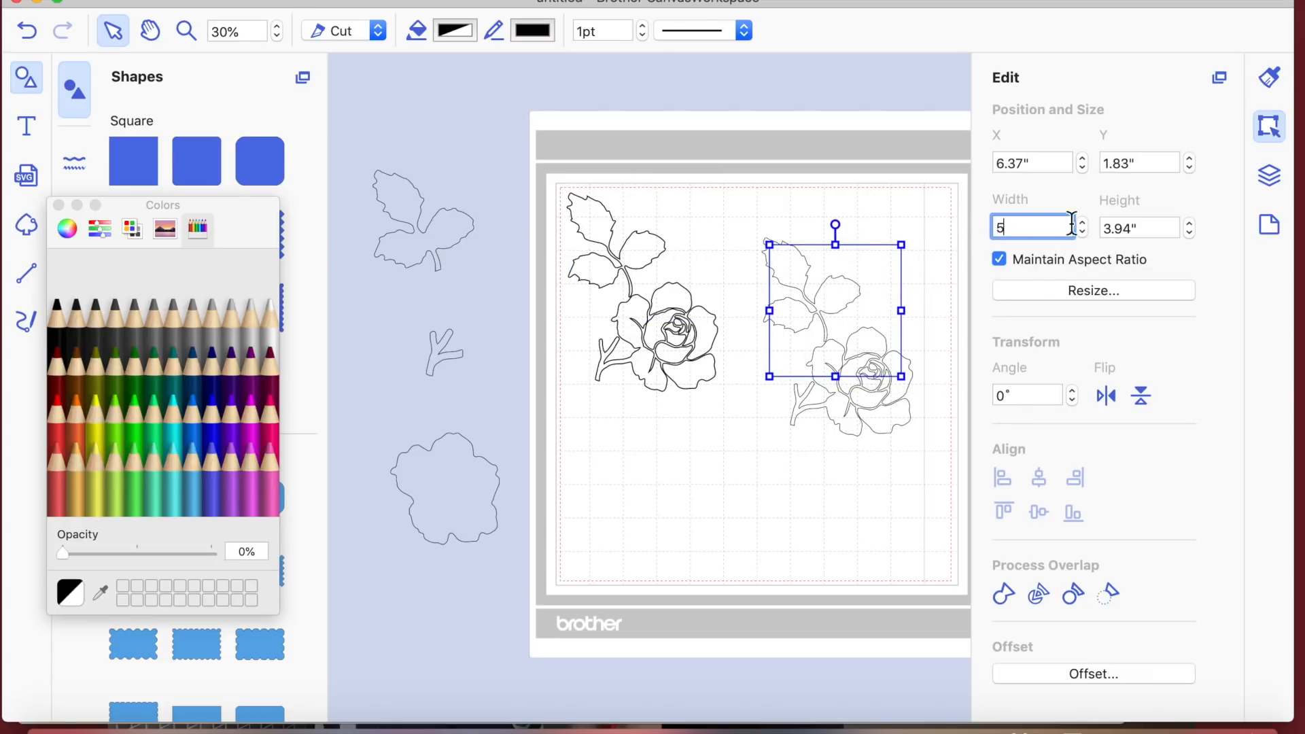
{"action": "type", "text": "5"}
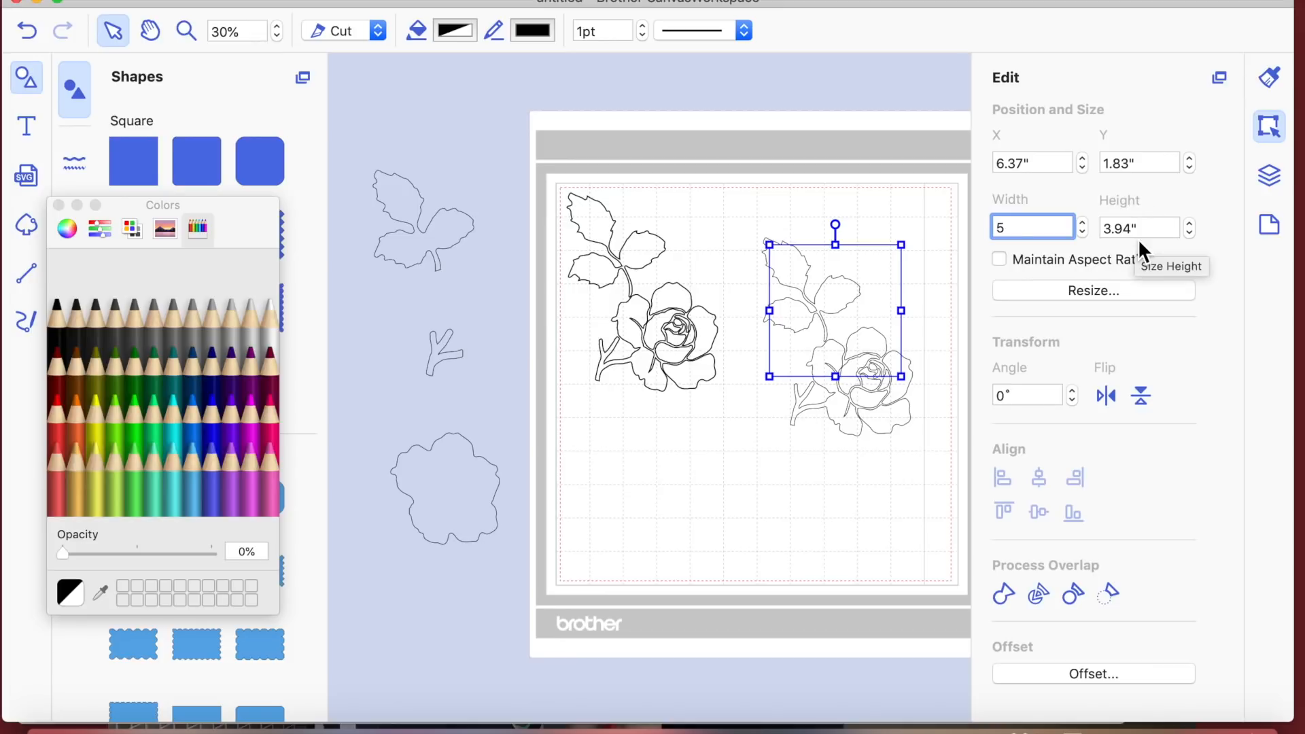
{"action": "key", "text": "Return"}
{"action": "left_click", "coordinate": [1144, 228]}
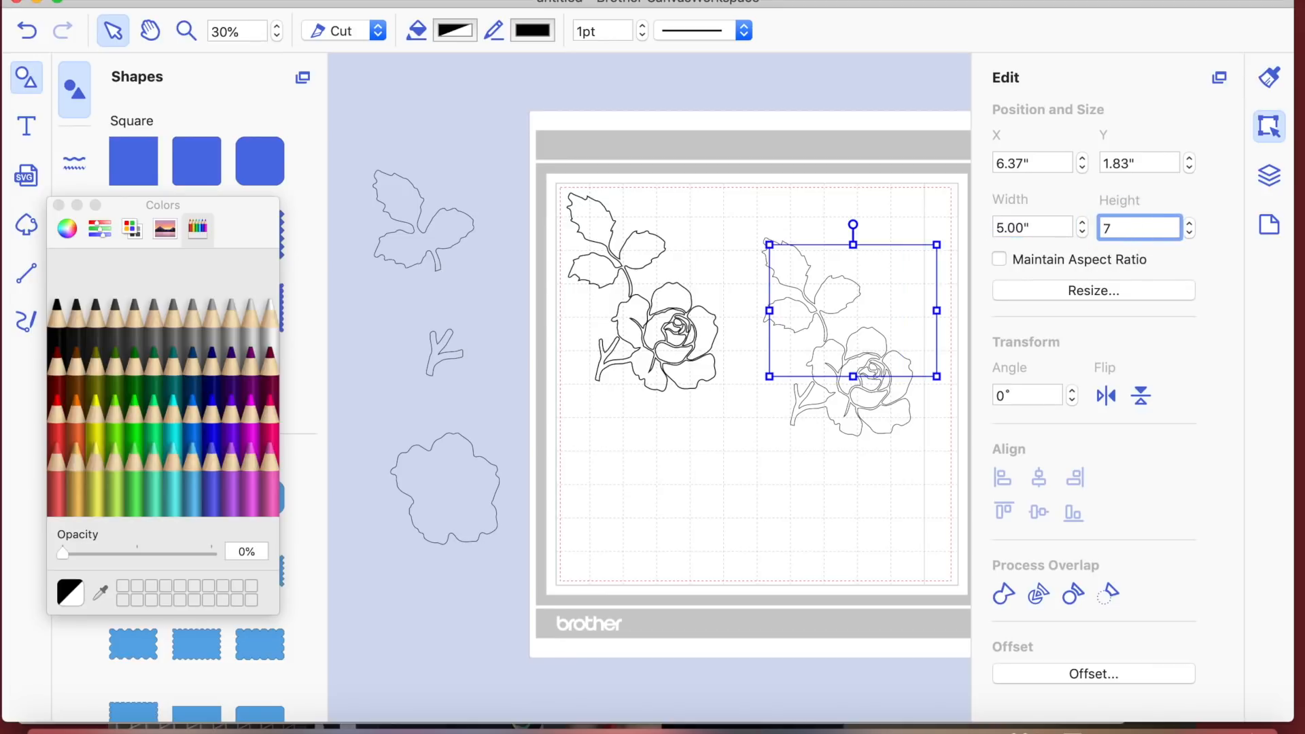
{"action": "key", "text": "Return"}
{"action": "left_click_drag", "start_coordinate": [911, 283], "coordinate": [914, 280]}
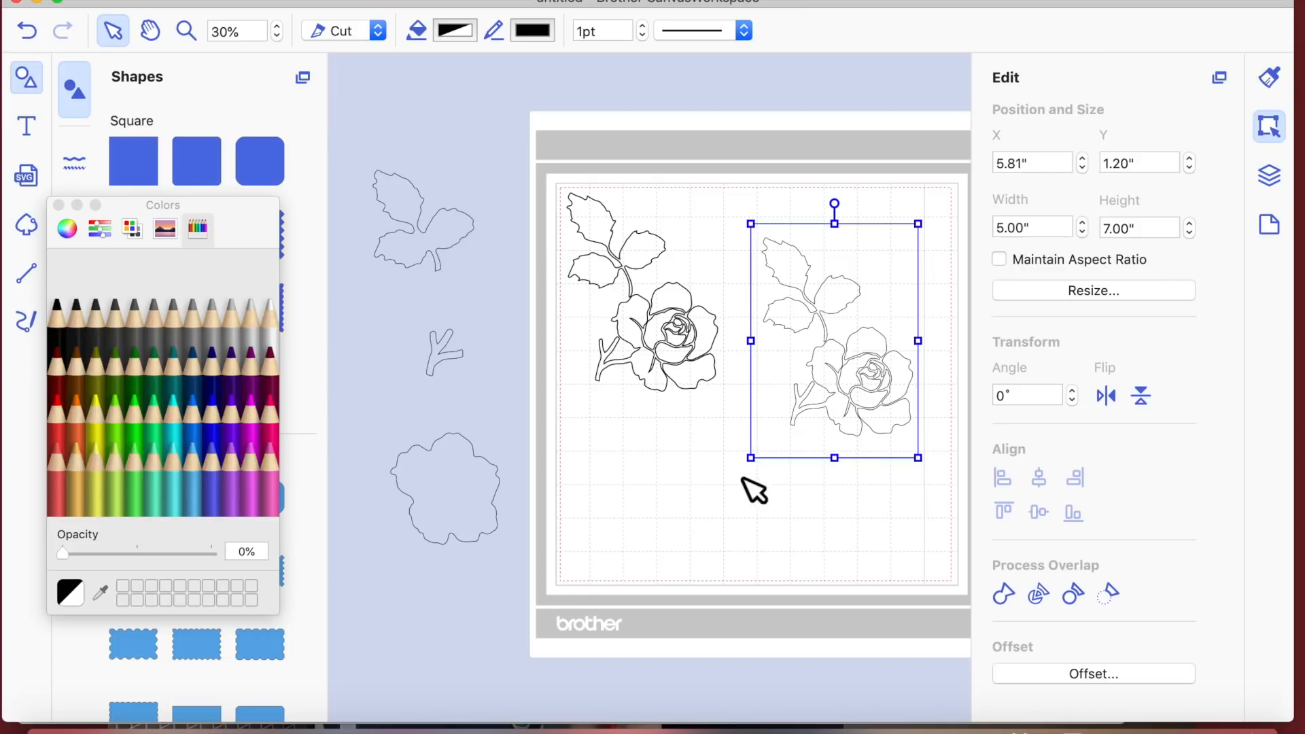
Step: Align the rectangle and the cut rose to each other's horizontal and vertical centers
{"action": "left_click_drag", "start_coordinate": [743, 171], "coordinate": [917, 434]}
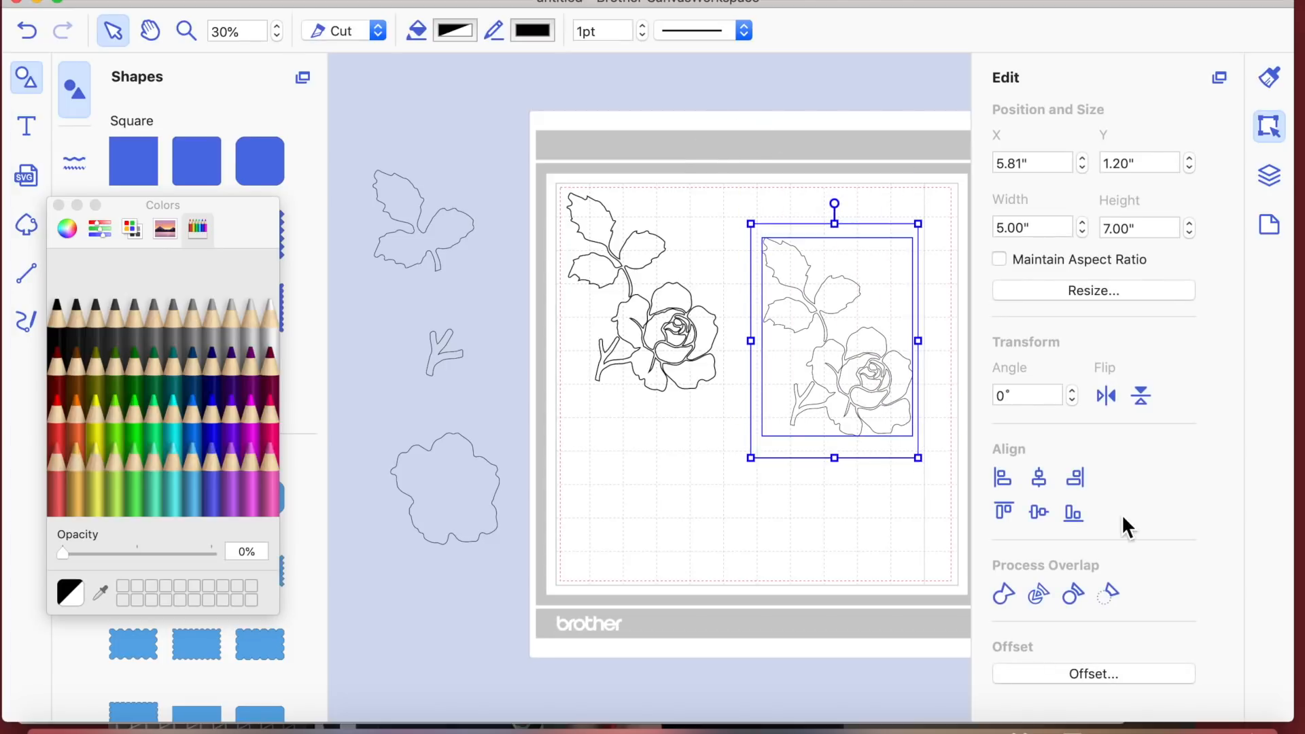
{"action": "left_click", "coordinate": [1041, 474]}
{"action": "left_click", "coordinate": [1039, 508]}
{"action": "left_click", "coordinate": [826, 536]}
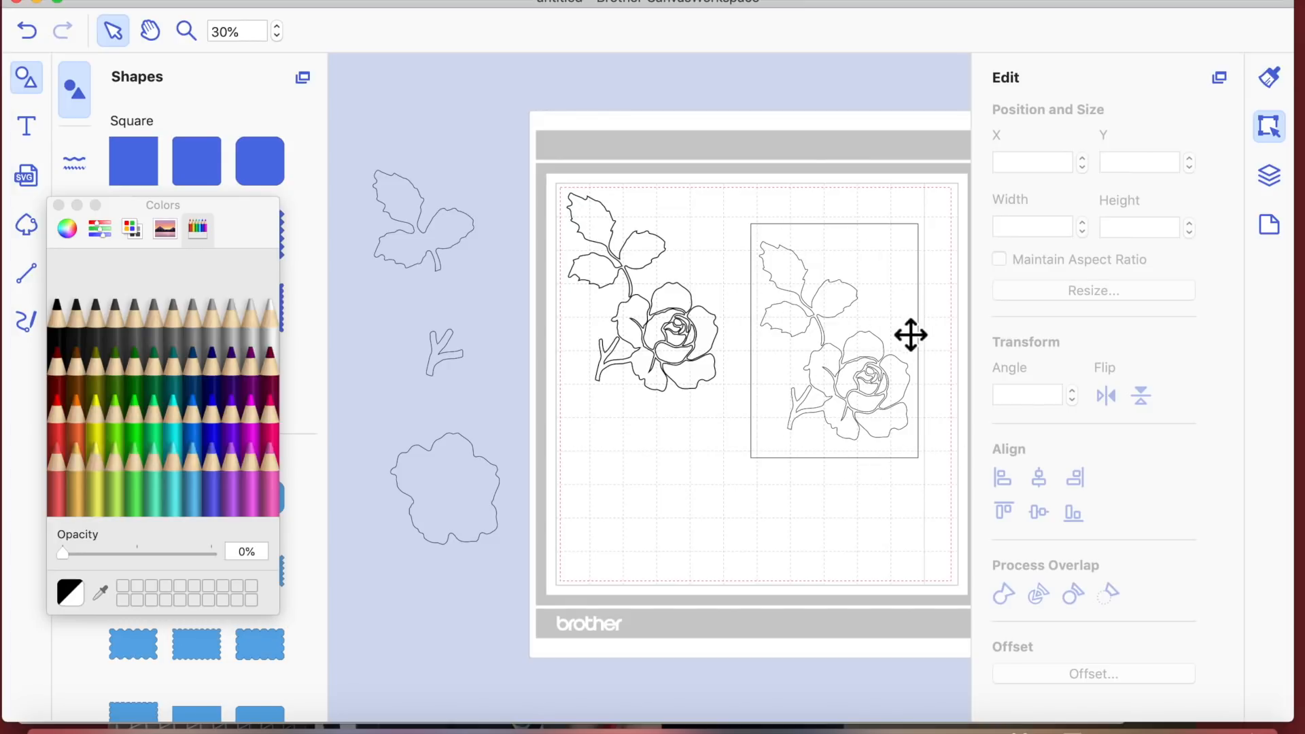
Step: Send the 5 × 7 inch rectangle to the back, behind the cut rose
{"action": "left_click", "coordinate": [878, 378]}
{"action": "right_click", "coordinate": [876, 376]}
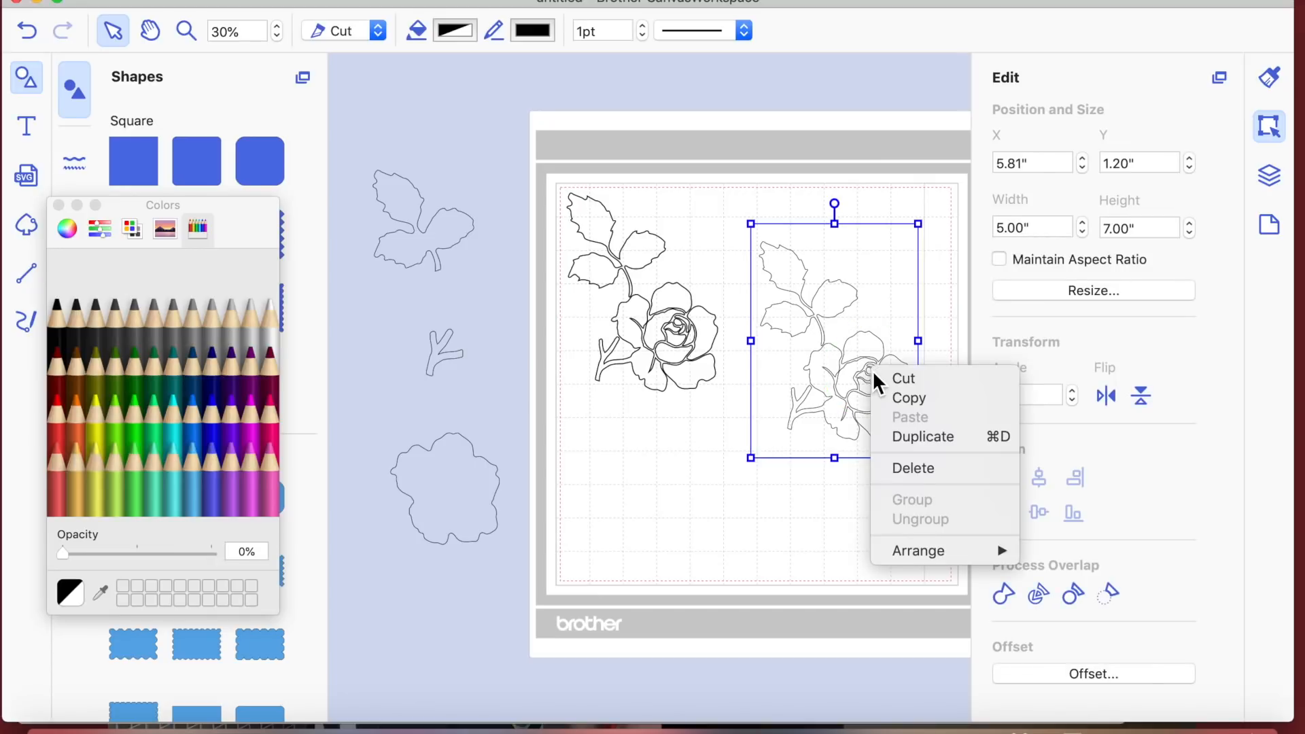
{"action": "mouse_move", "coordinate": [919, 547]}
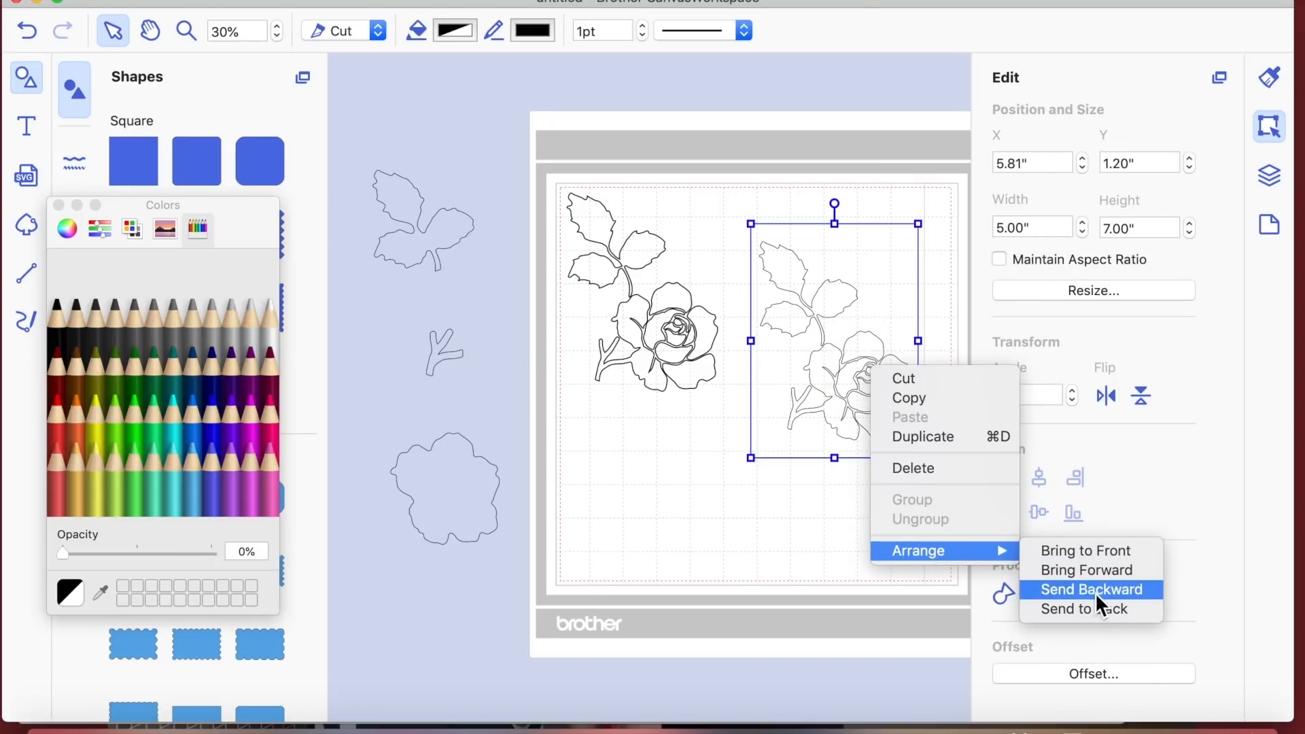
{"action": "left_click", "coordinate": [1091, 608]}
{"action": "left_click", "coordinate": [932, 533]}
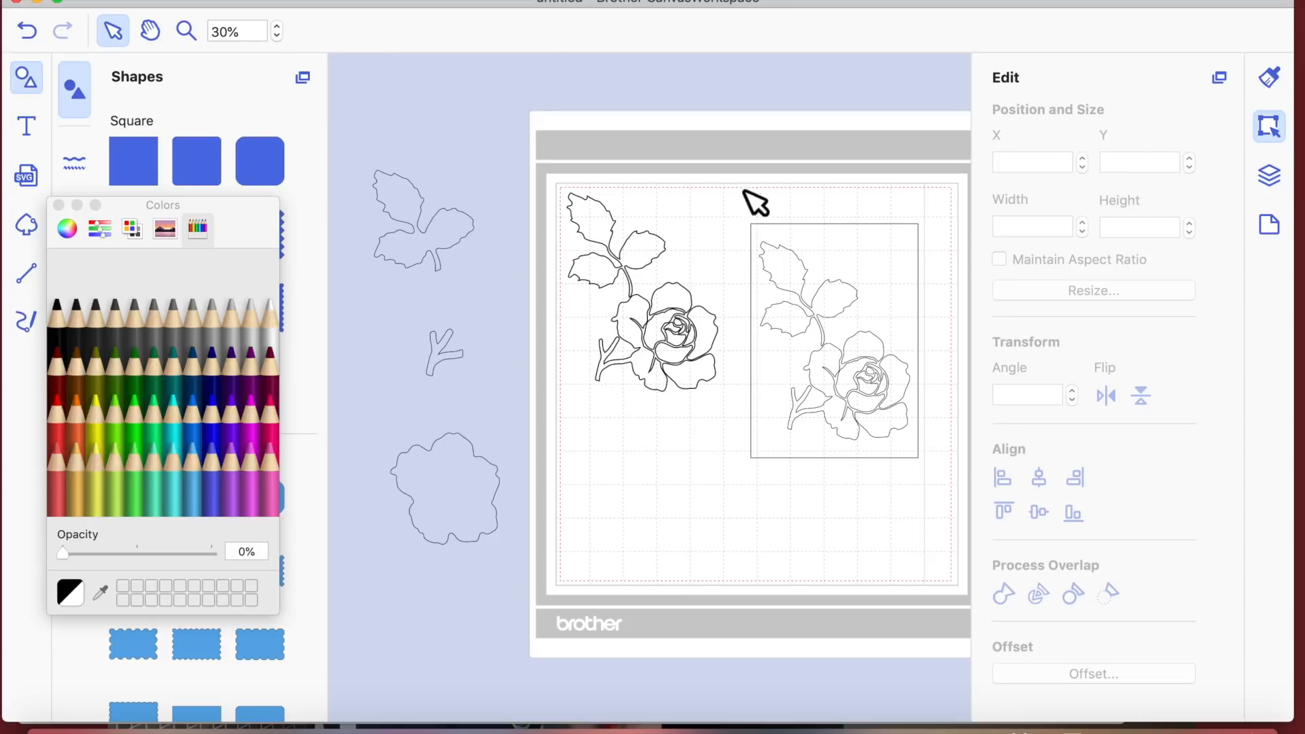
Step: Subtract the cut rose from the 5 × 7 inch rectangle to form a single stencil panel
{"action": "left_click", "coordinate": [832, 326]}
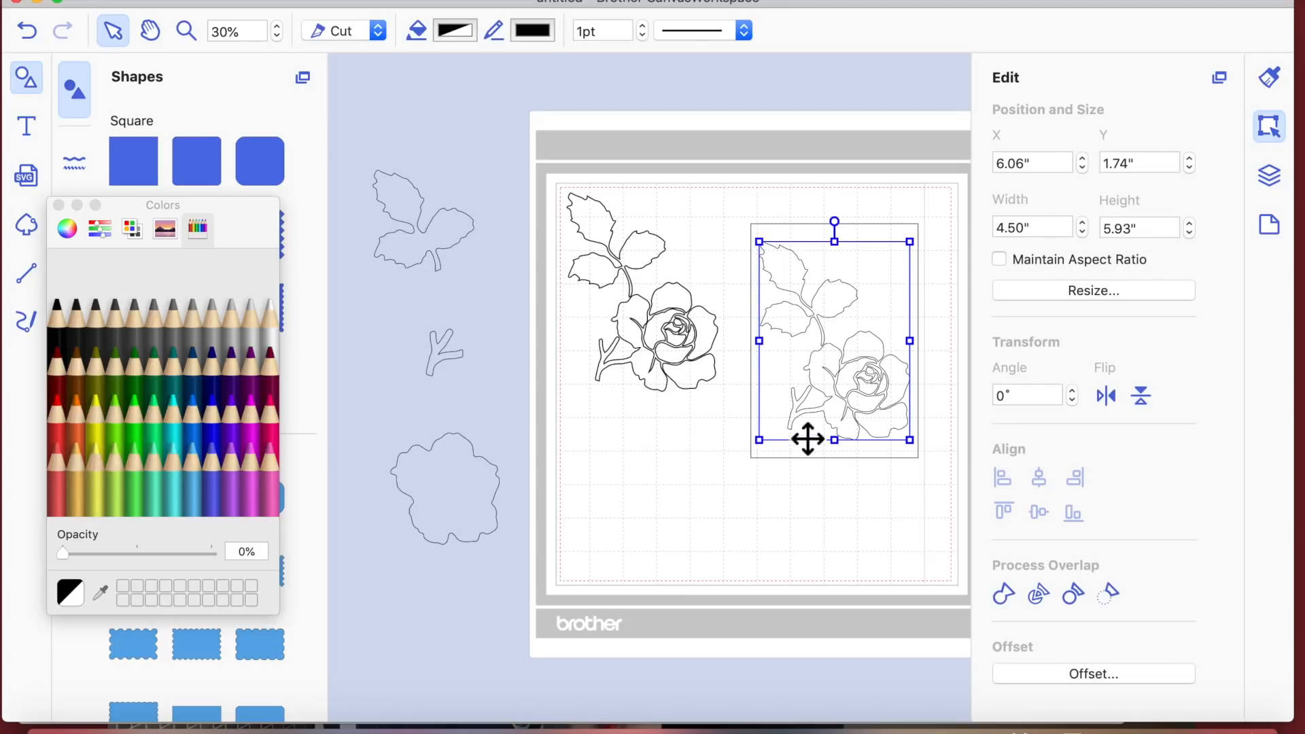
{"action": "left_click_drag", "start_coordinate": [745, 189], "coordinate": [951, 476]}
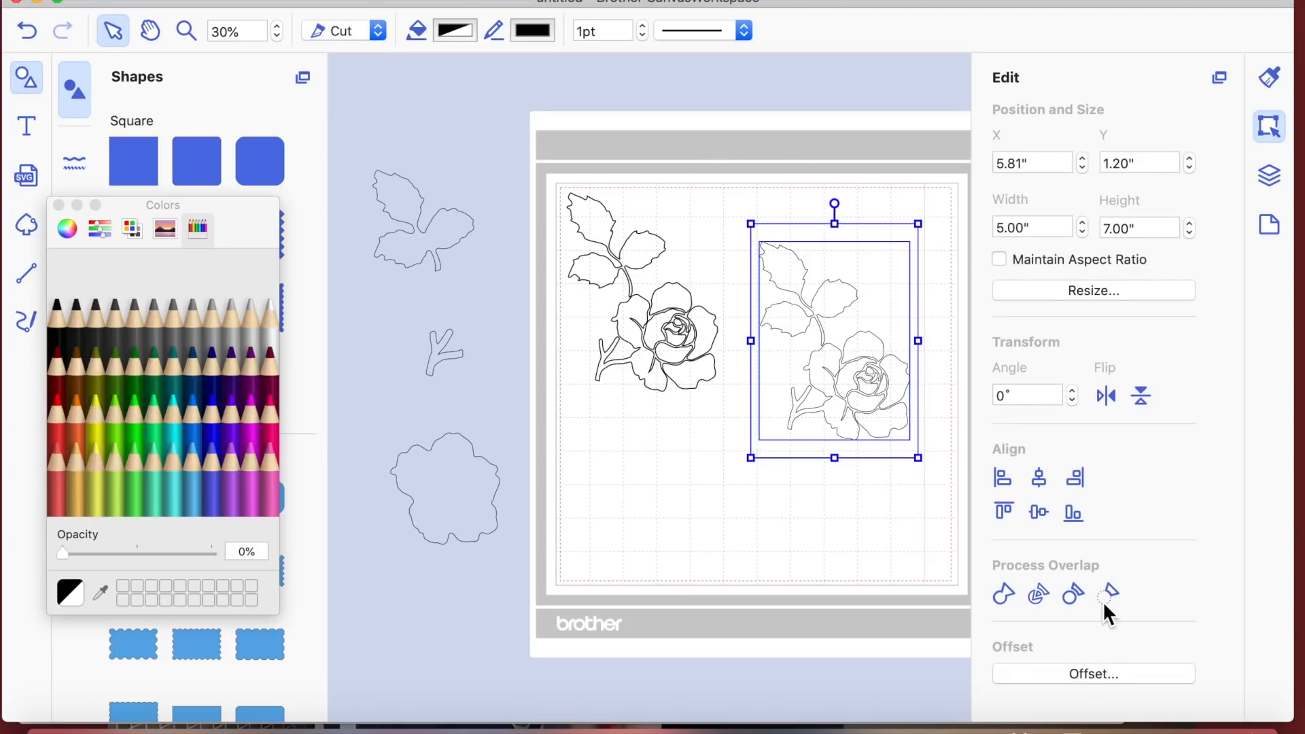
{"action": "left_click", "coordinate": [1107, 594]}
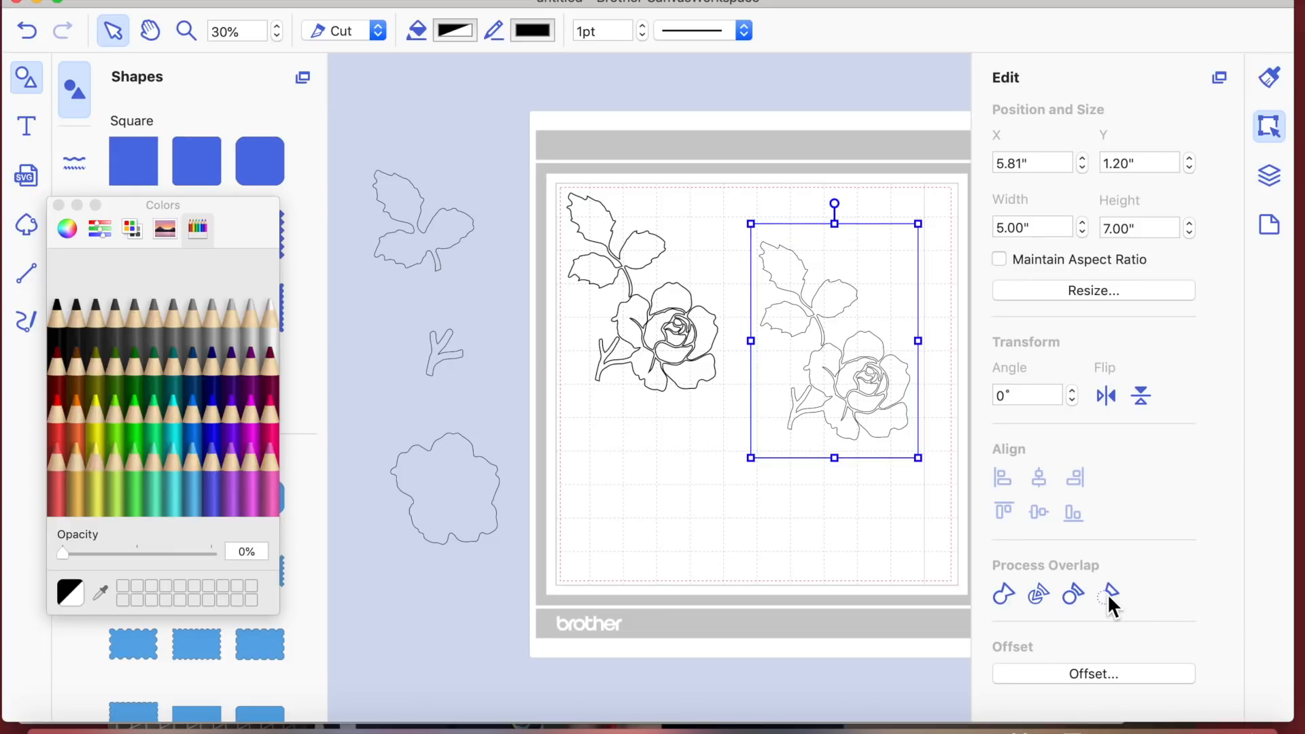
{"action": "left_click", "coordinate": [861, 559]}
{"action": "left_click", "coordinate": [882, 309]}
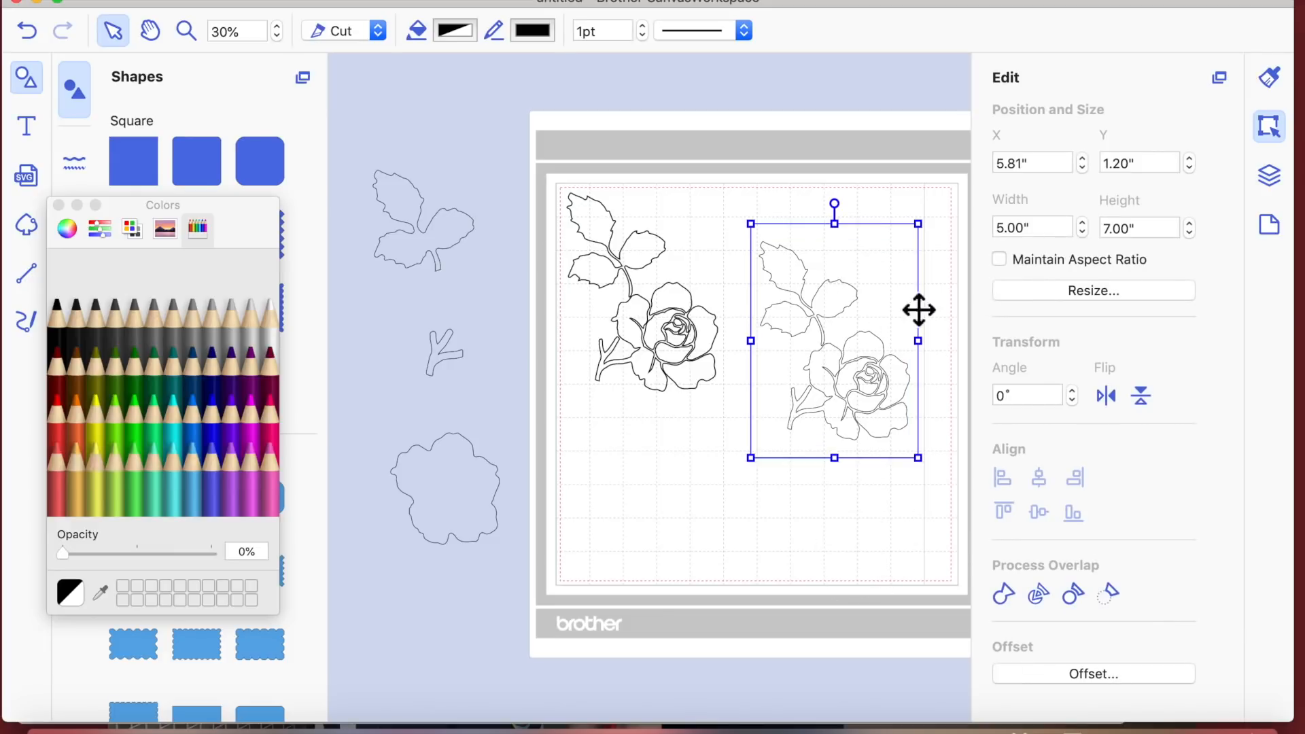
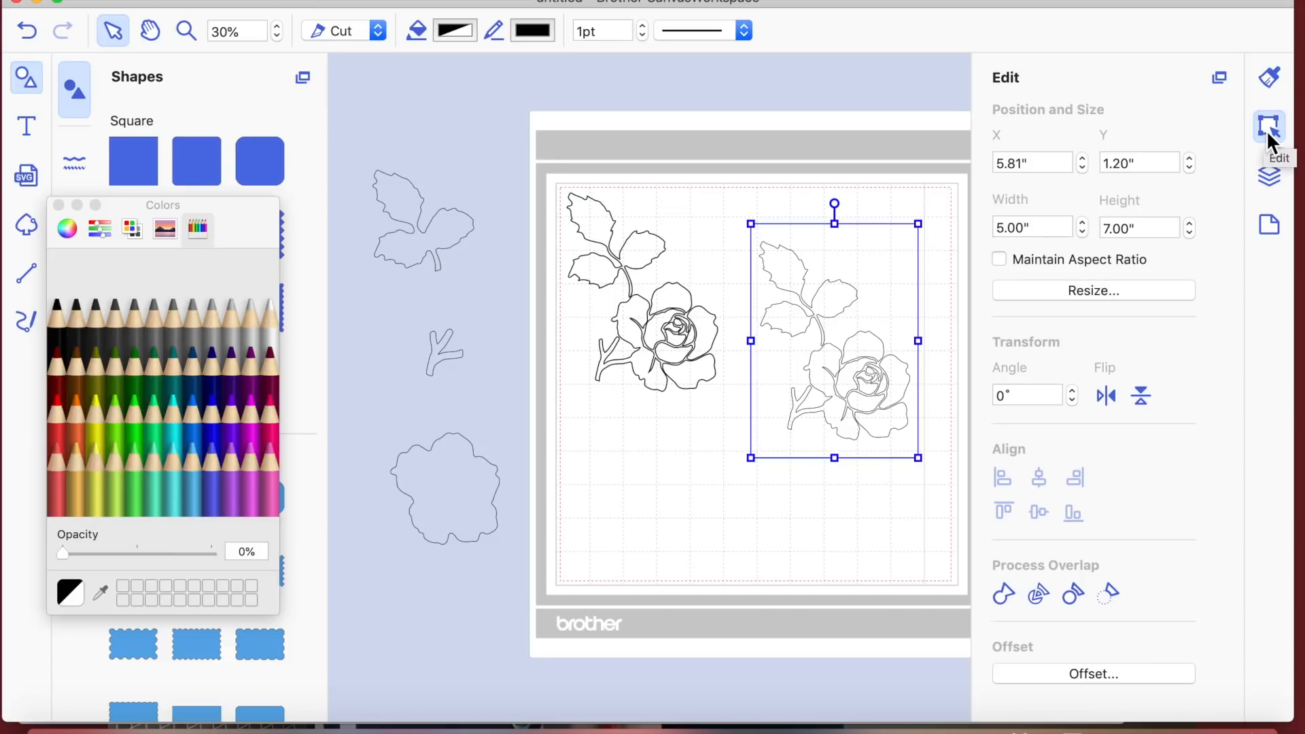
Step: Fill the rose stencil panel with the Asparagus color and lower the fill opacity to 43%
{"action": "left_click", "coordinate": [1270, 74]}
{"action": "left_click", "coordinate": [1041, 238]}
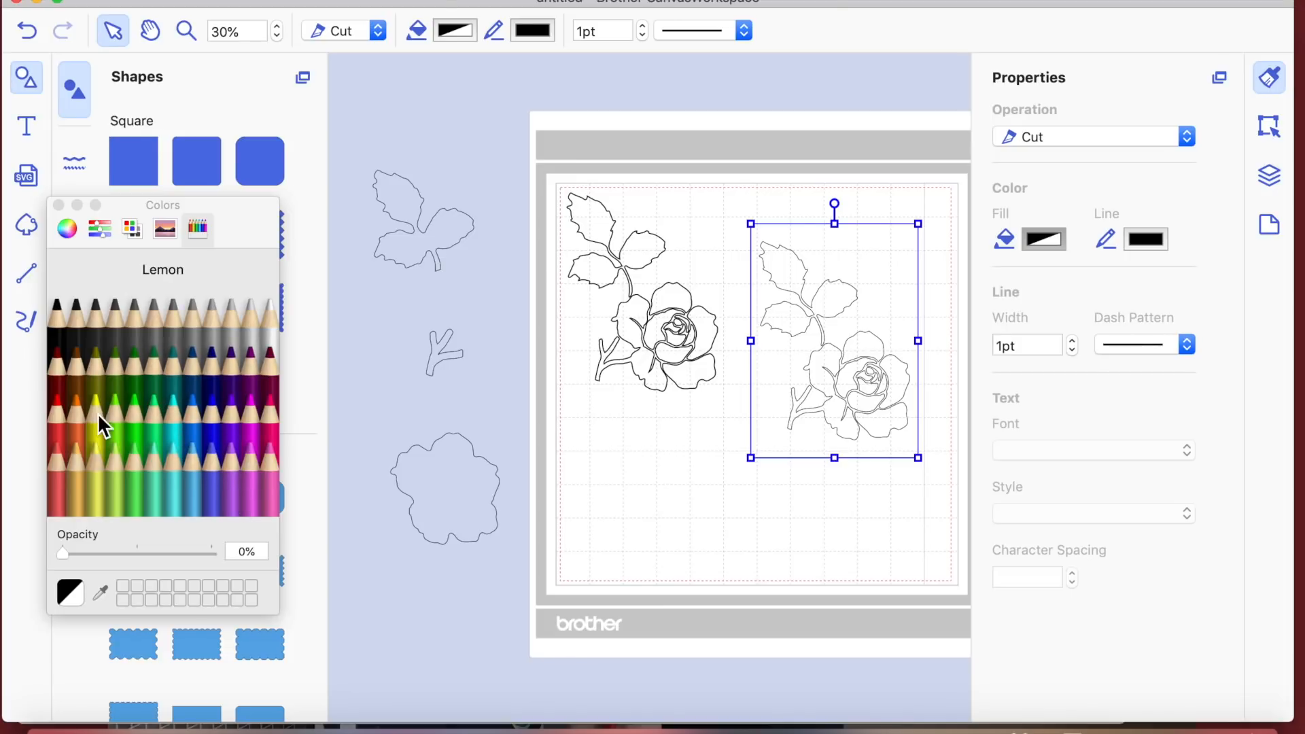
{"action": "left_click", "coordinate": [100, 382]}
{"action": "left_click", "coordinate": [642, 577]}
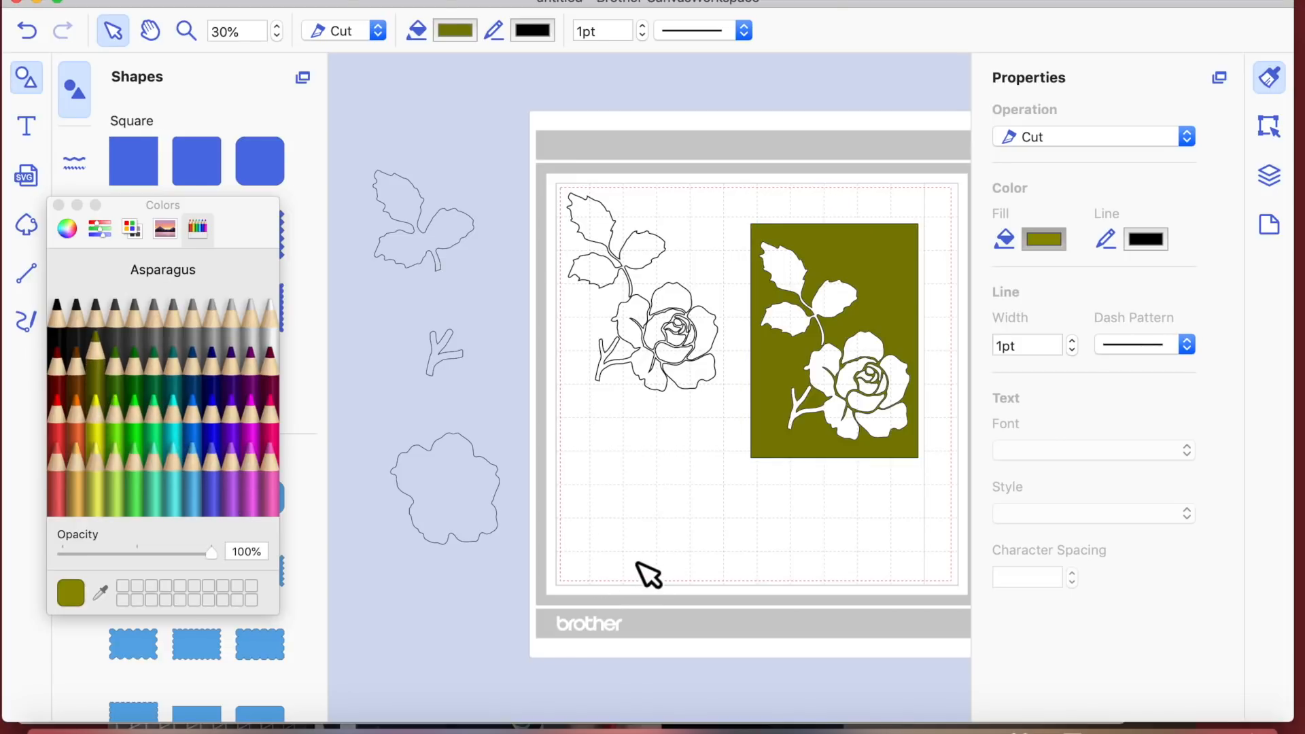
{"action": "left_click", "coordinate": [775, 401]}
{"action": "left_click_drag", "start_coordinate": [216, 553], "coordinate": [128, 555]}
{"action": "left_click", "coordinate": [777, 489]}
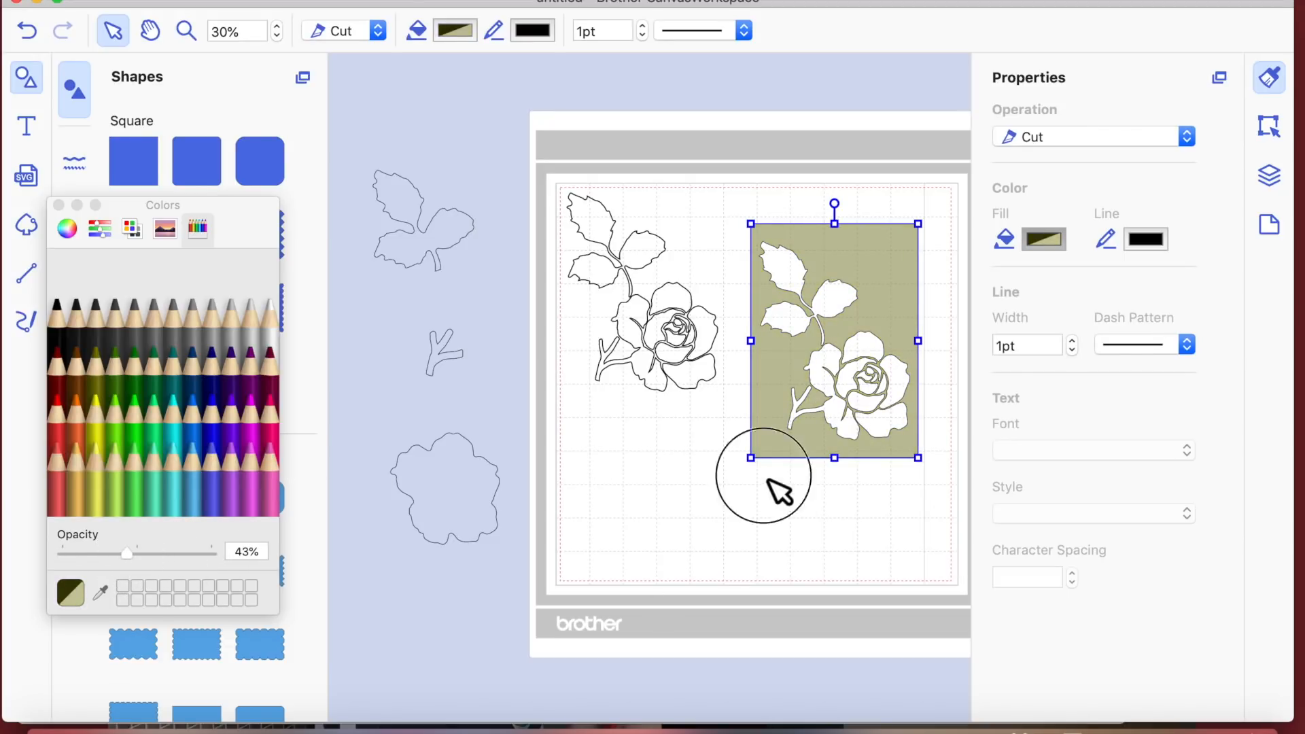
Step: Move the green stencil panel off the mat's left side and bring the drawn rose to the middle of the mat
{"action": "left_click_drag", "start_coordinate": [848, 299], "coordinate": [886, 272]}
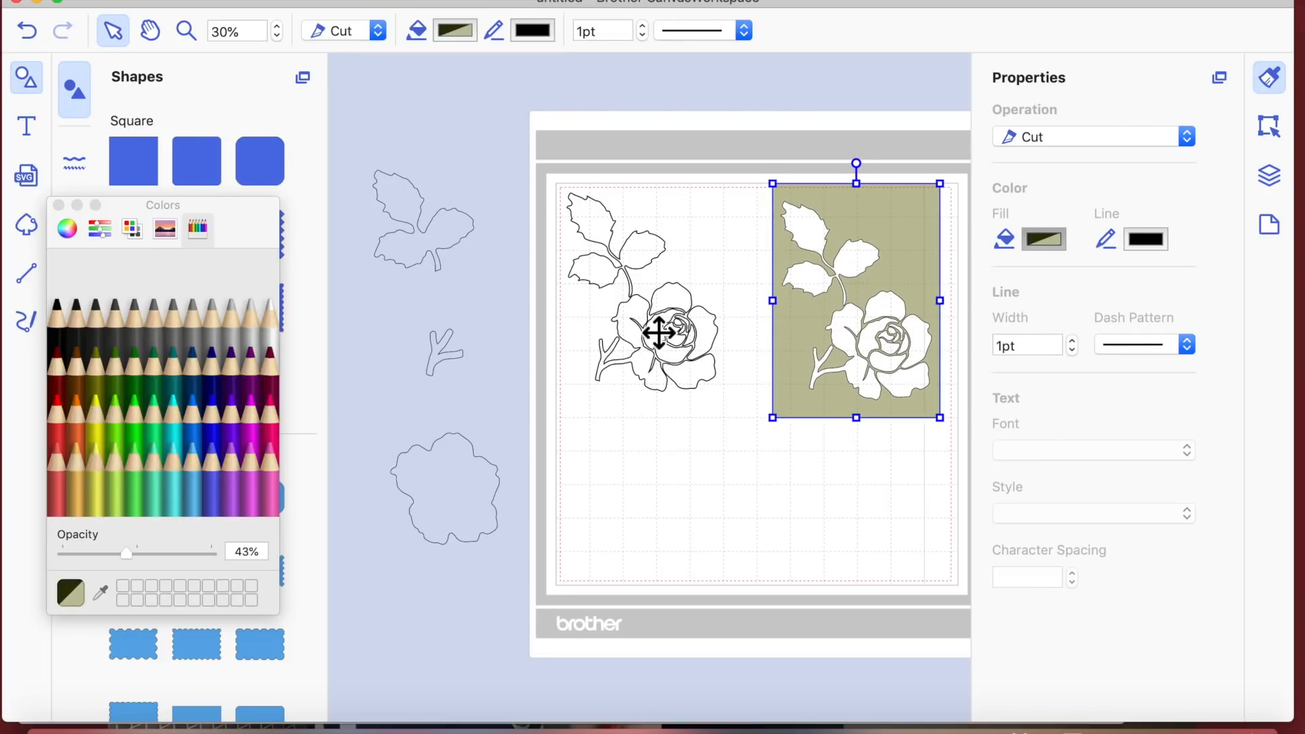
{"action": "left_click", "coordinate": [660, 330]}
{"action": "double_click", "coordinate": [659, 335]}
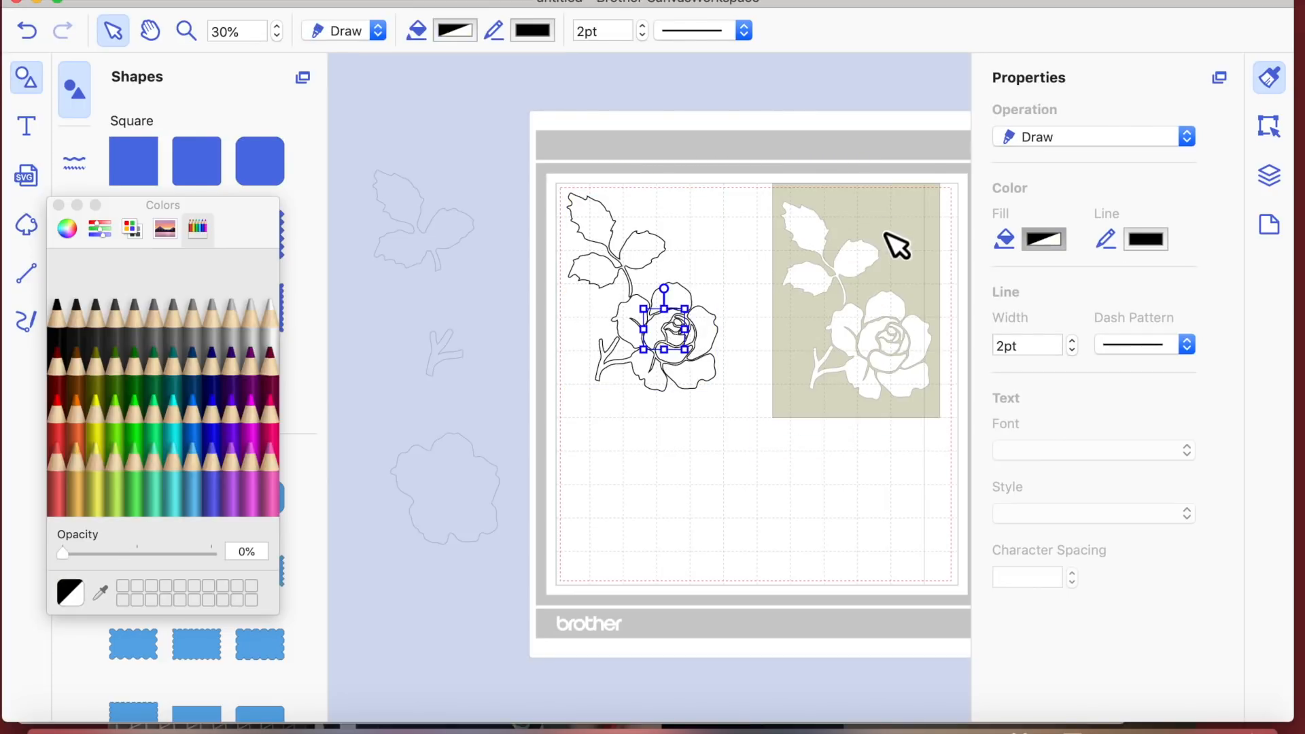
{"action": "left_click", "coordinate": [885, 234]}
{"action": "left_click", "coordinate": [887, 234]}
{"action": "left_click_drag", "start_coordinate": [886, 233], "coordinate": [352, 291]}
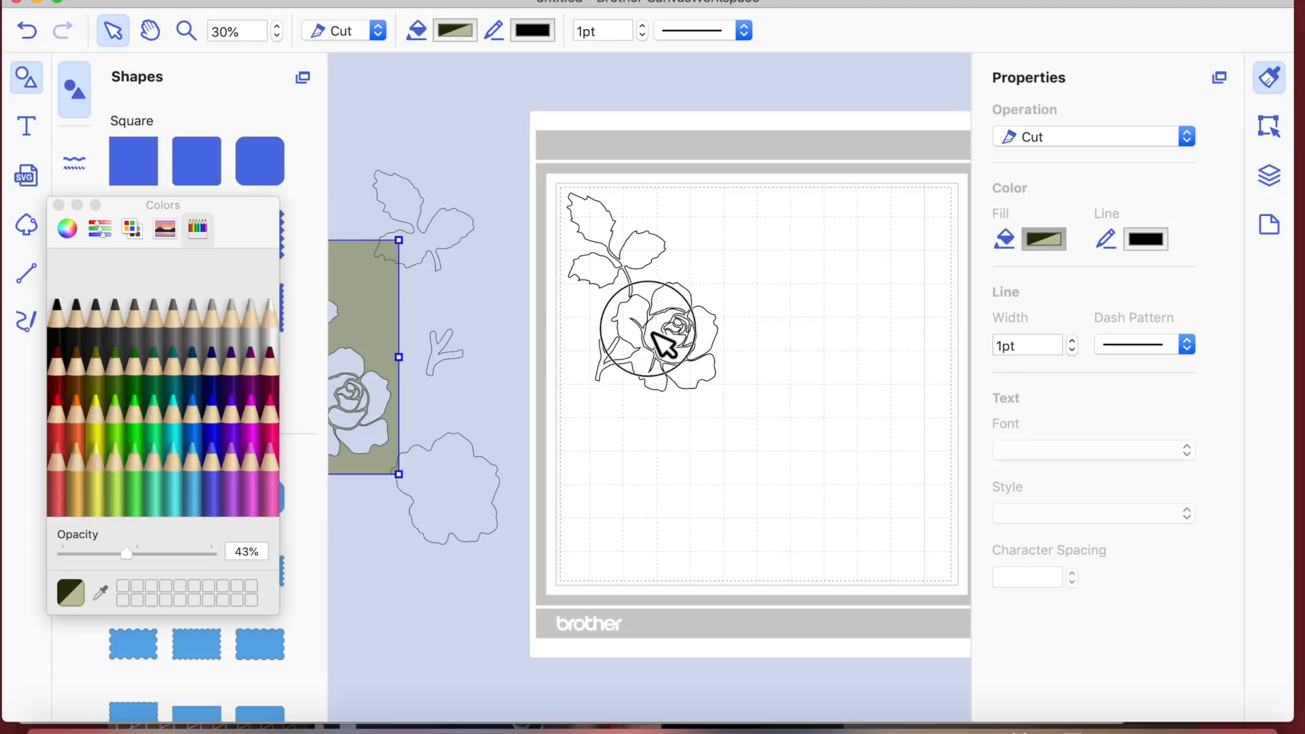
{"action": "left_click", "coordinate": [664, 340]}
{"action": "left_click_drag", "start_coordinate": [677, 333], "coordinate": [795, 406]}
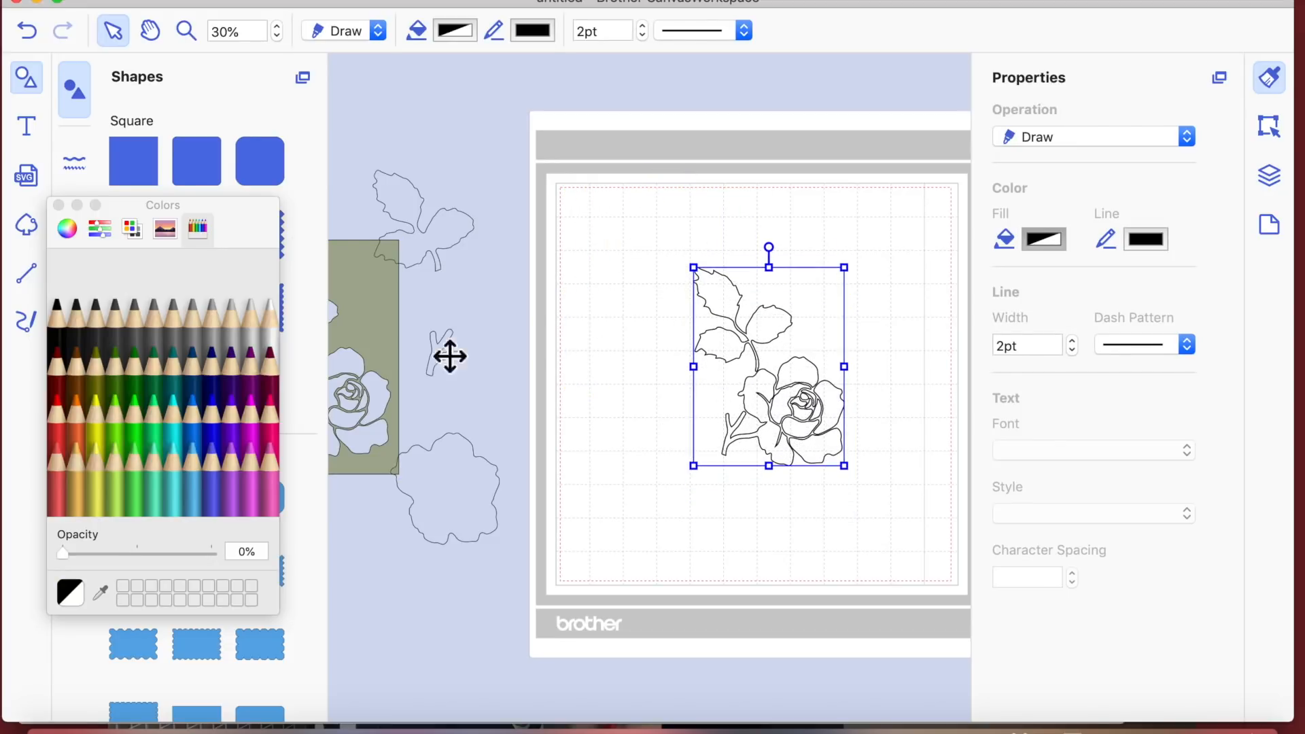
Step: Place the leaf cut outline over the drawn rose's leaves and nudge it up and right to line it up
{"action": "left_click_drag", "start_coordinate": [458, 248], "coordinate": [772, 336]}
{"action": "left_click", "coordinate": [857, 313]}
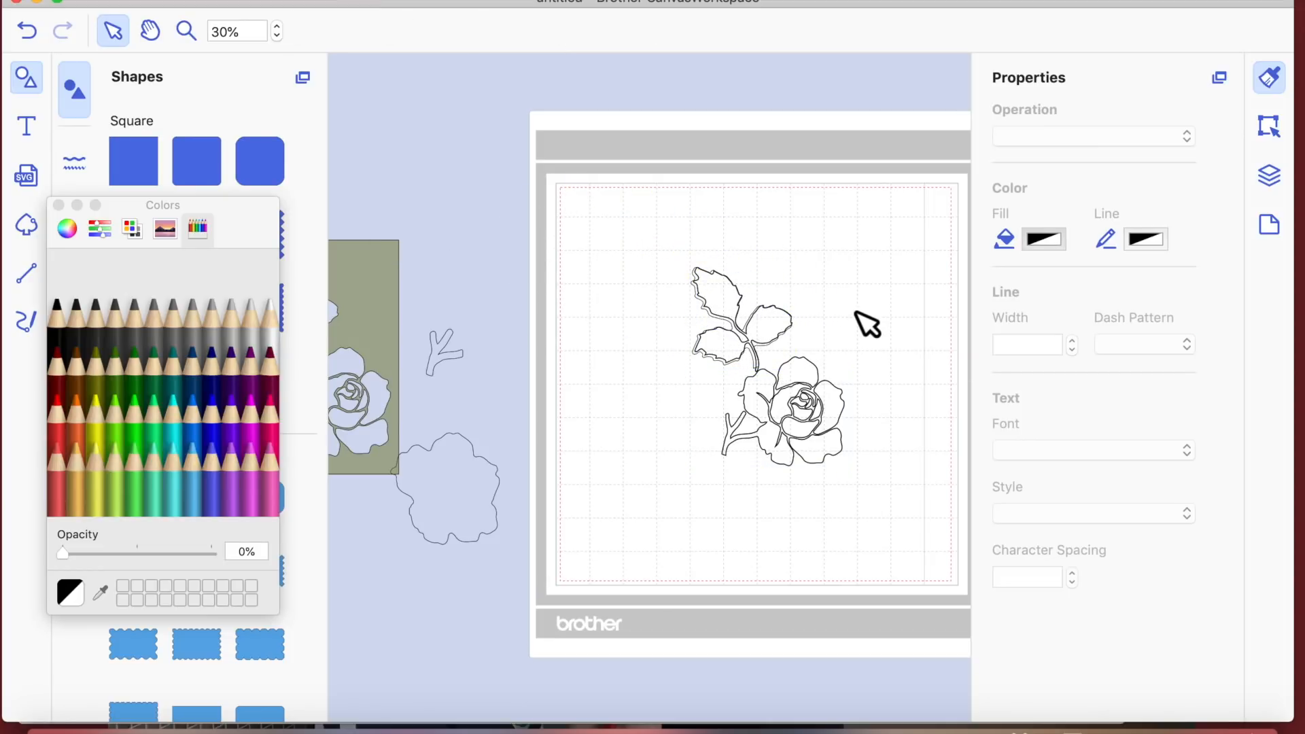
{"action": "left_click", "coordinate": [725, 367]}
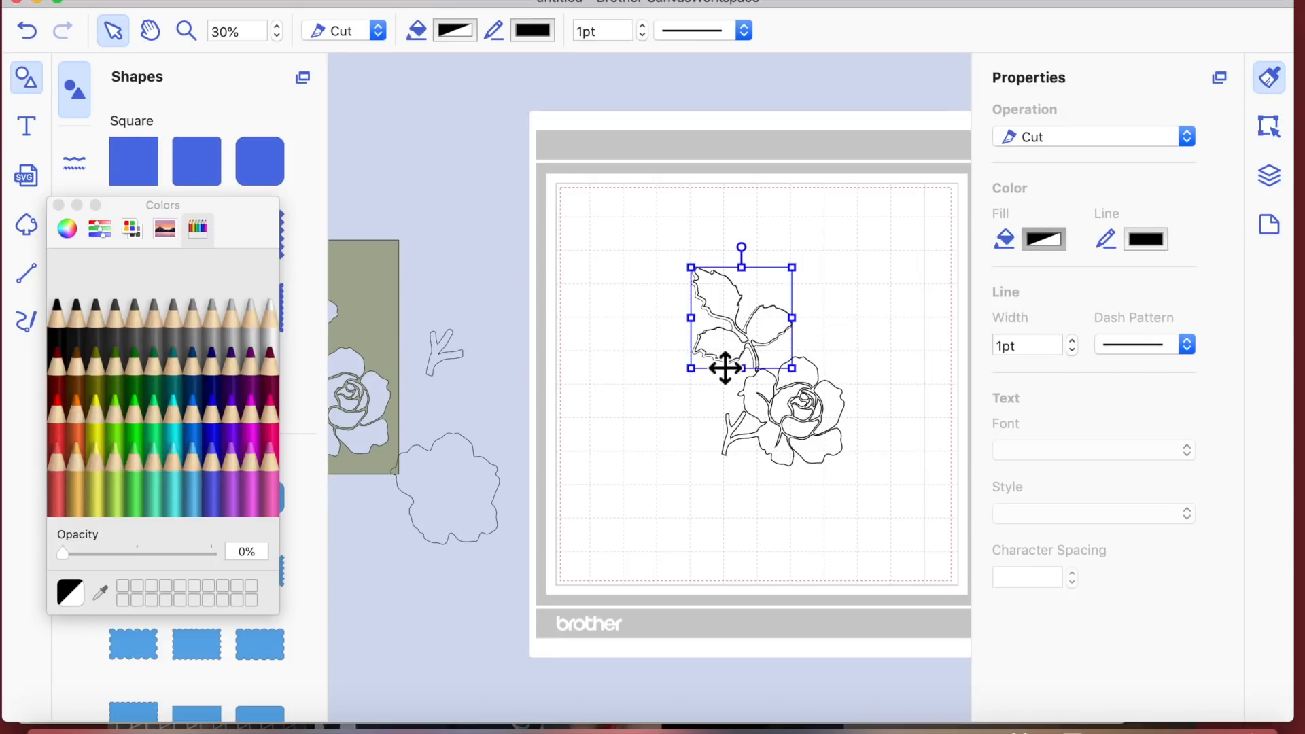
{"action": "key", "text": "Up"}
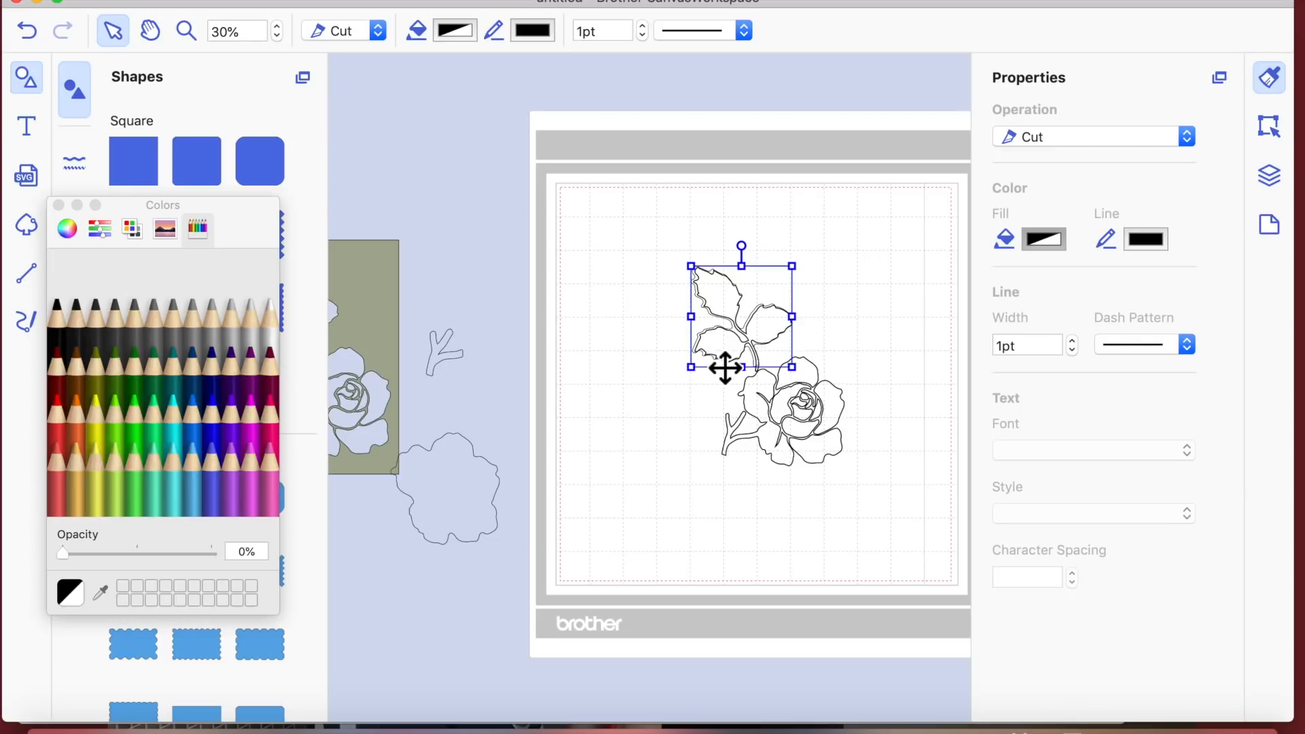
{"action": "key", "text": "Right"}
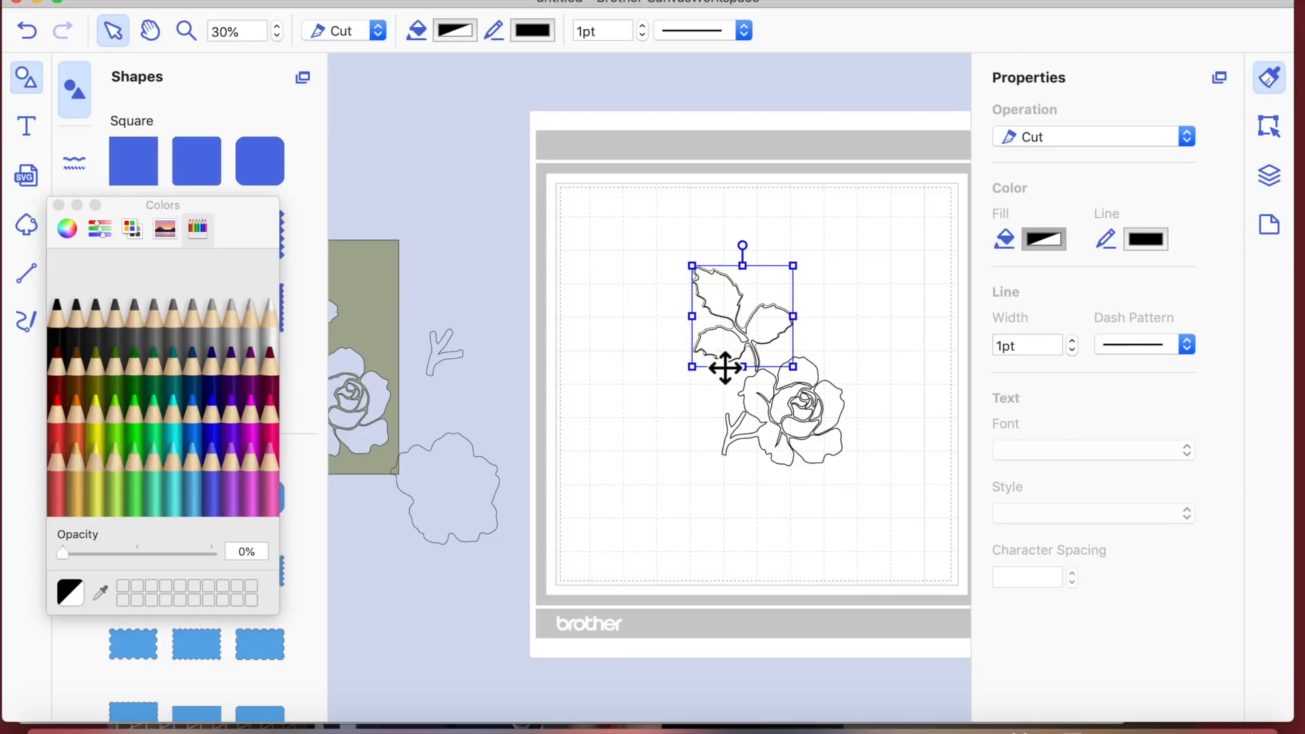
{"action": "left_click", "coordinate": [748, 597]}
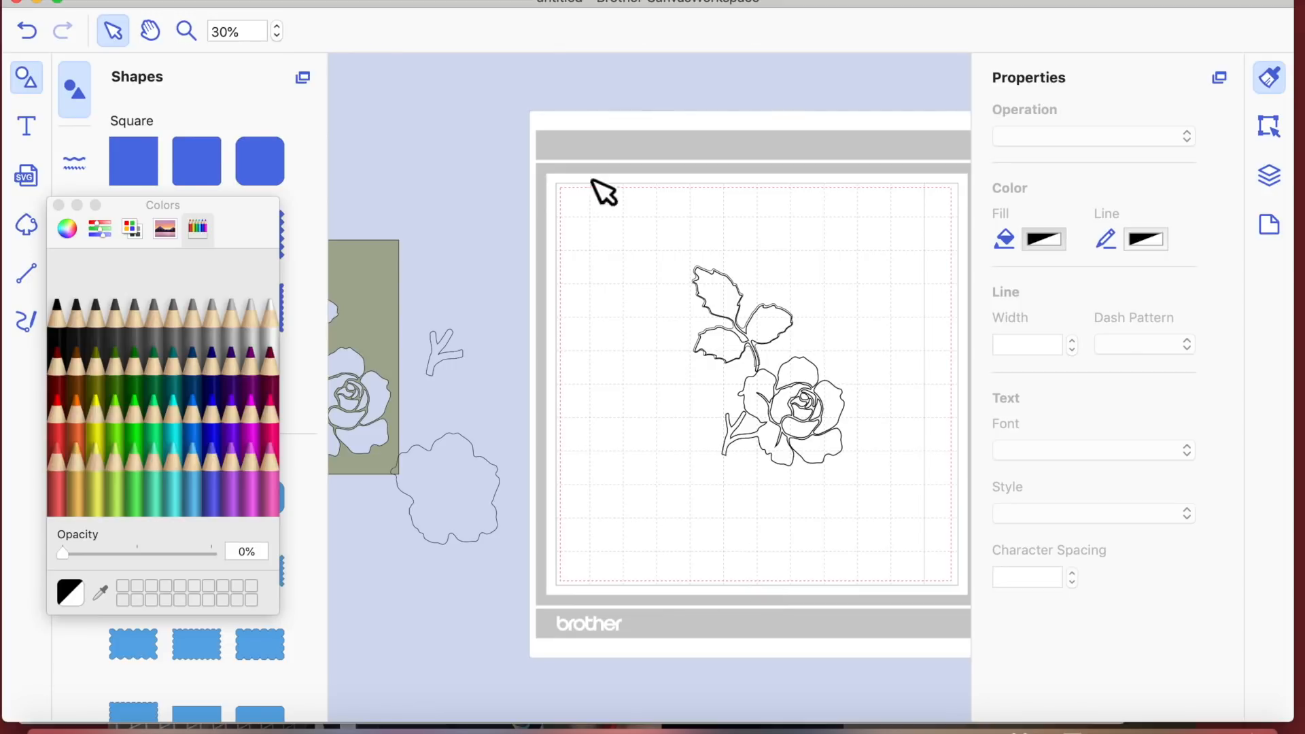
Step: Fill the leaf cut outline with the Fern color and lower its fill opacity to 40%
{"action": "left_click", "coordinate": [184, 40]}
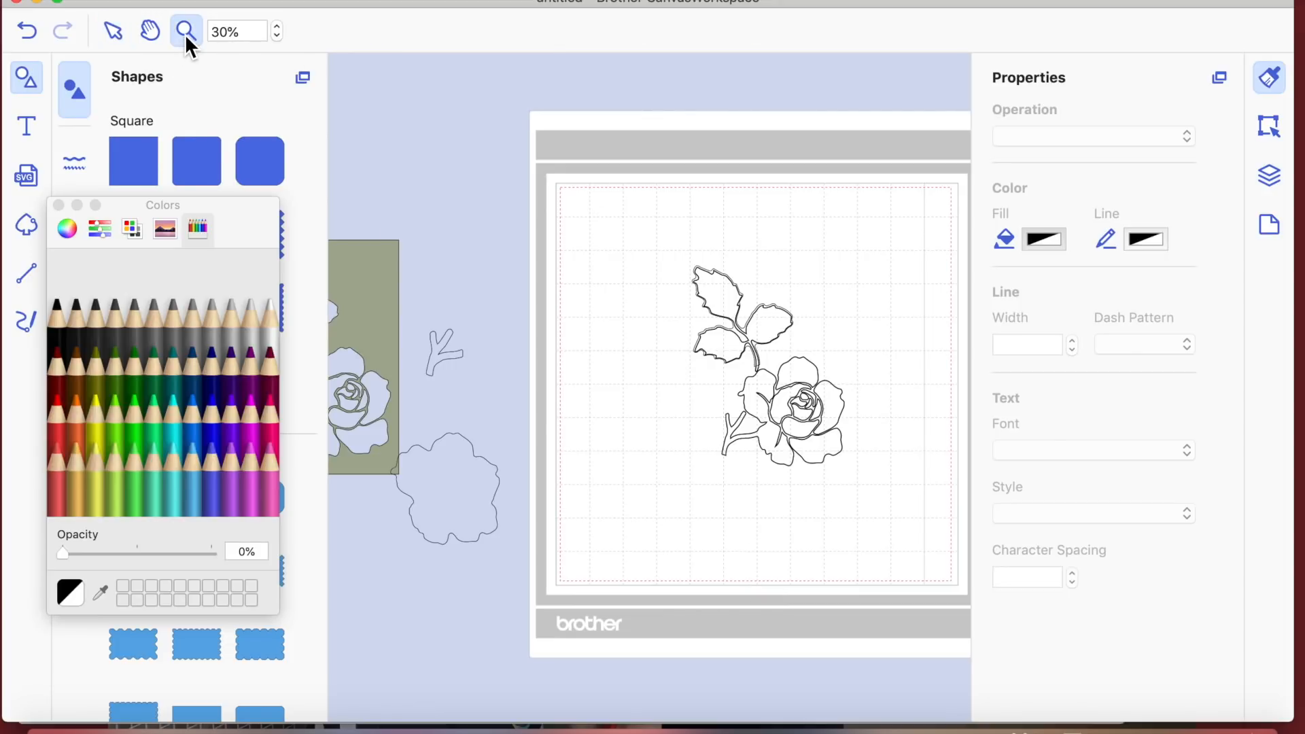
{"action": "left_click", "coordinate": [713, 367]}
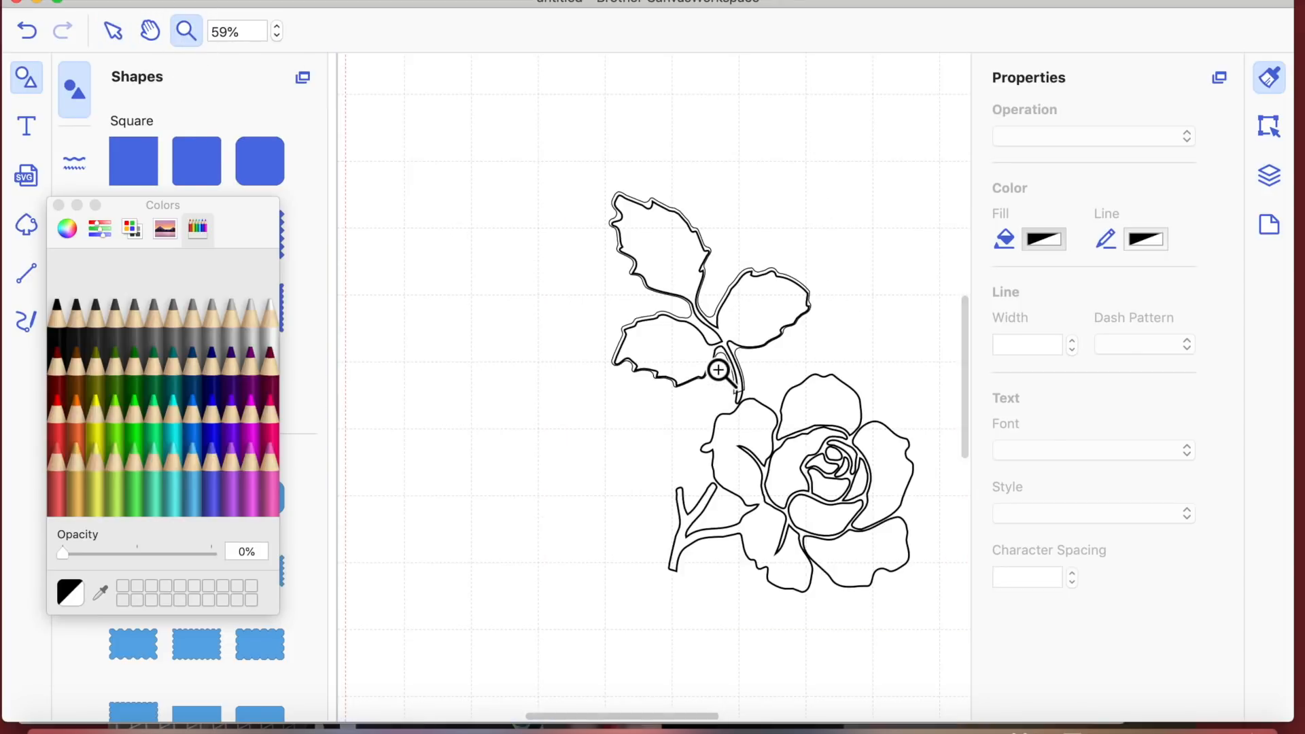
{"action": "left_click", "coordinate": [113, 31]}
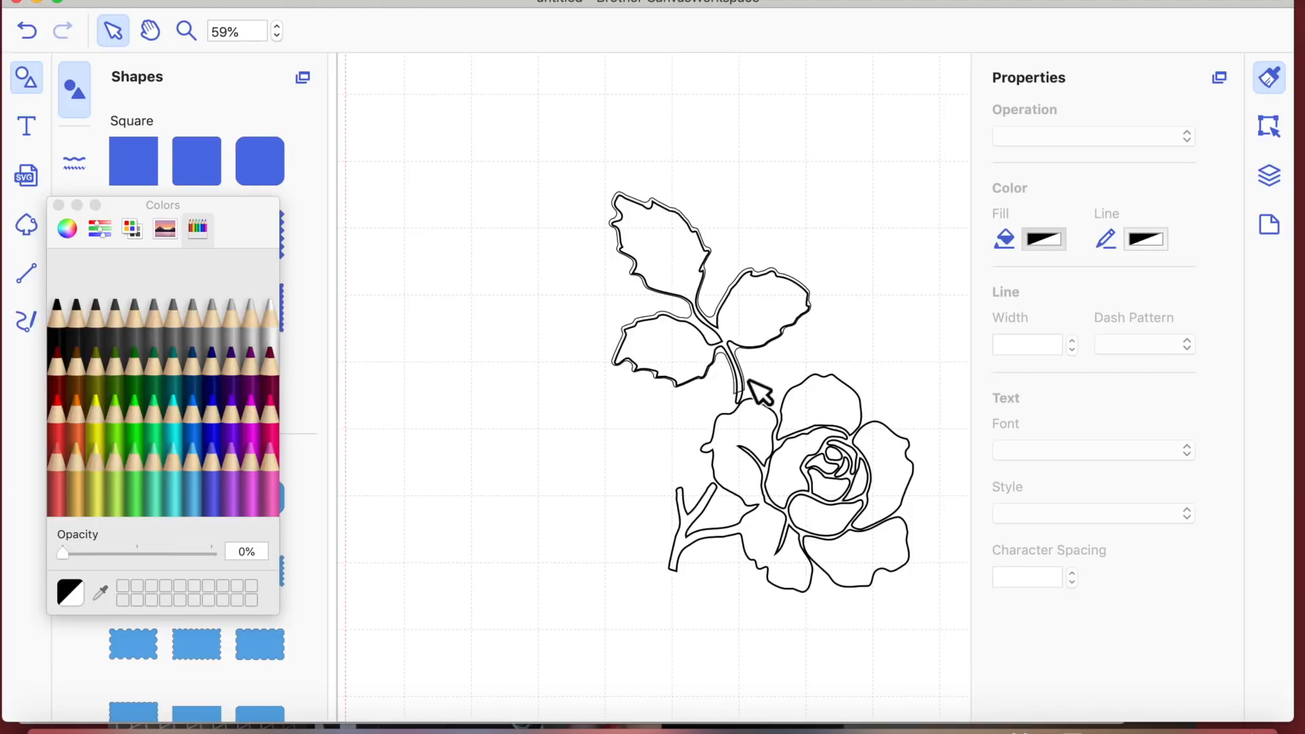
{"action": "left_click", "coordinate": [740, 358]}
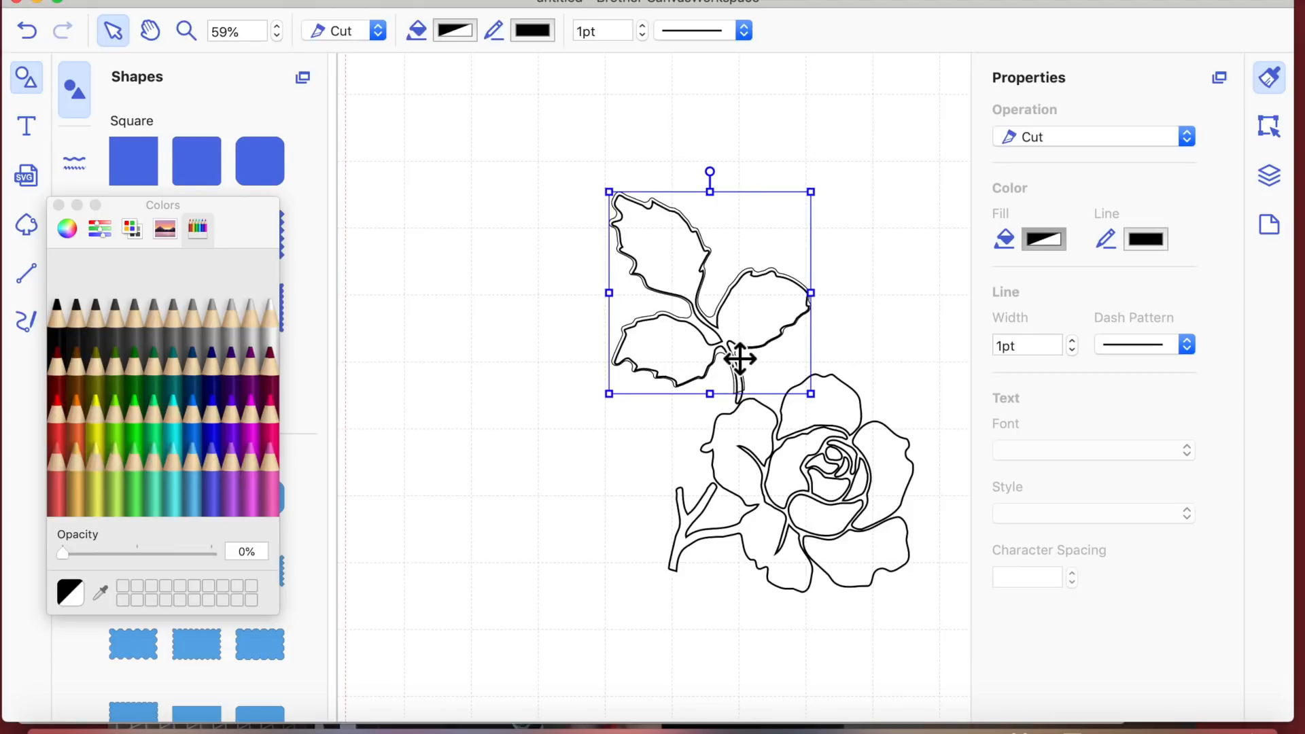
{"action": "left_click", "coordinate": [1042, 243]}
{"action": "left_click", "coordinate": [1042, 243]}
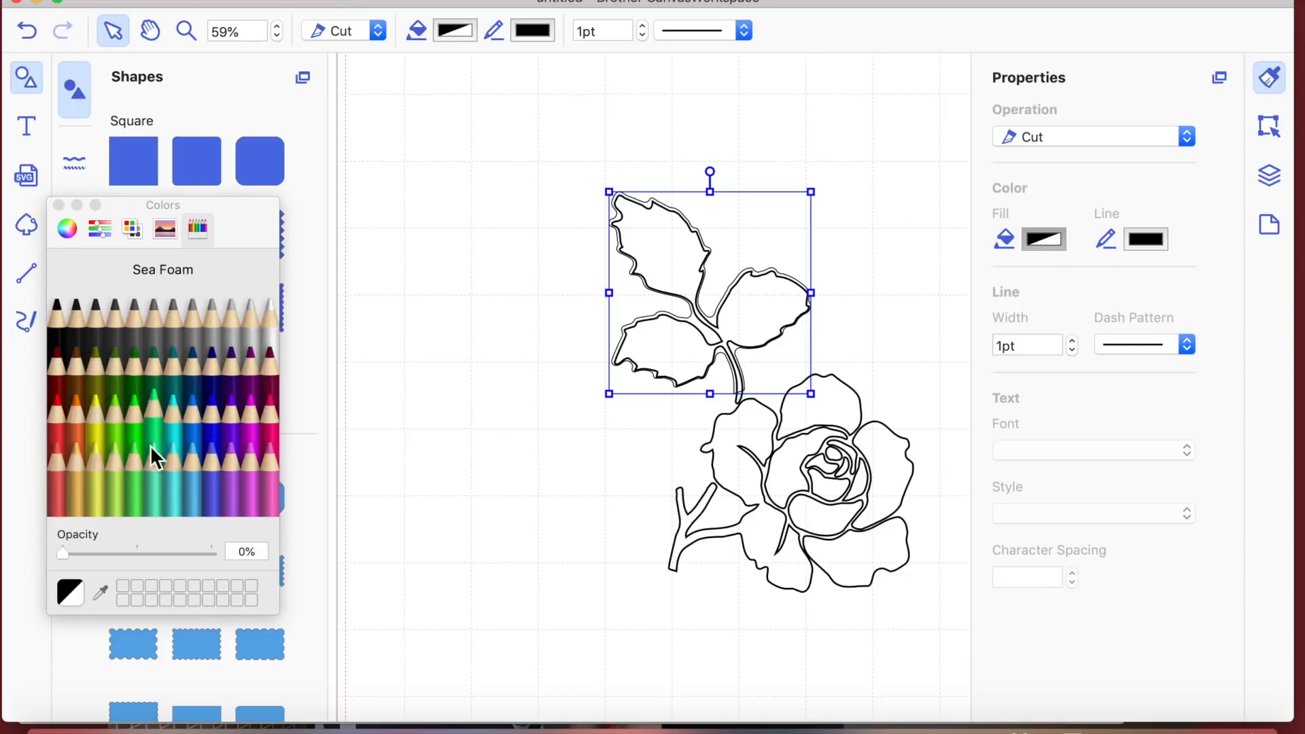
{"action": "left_click", "coordinate": [124, 377]}
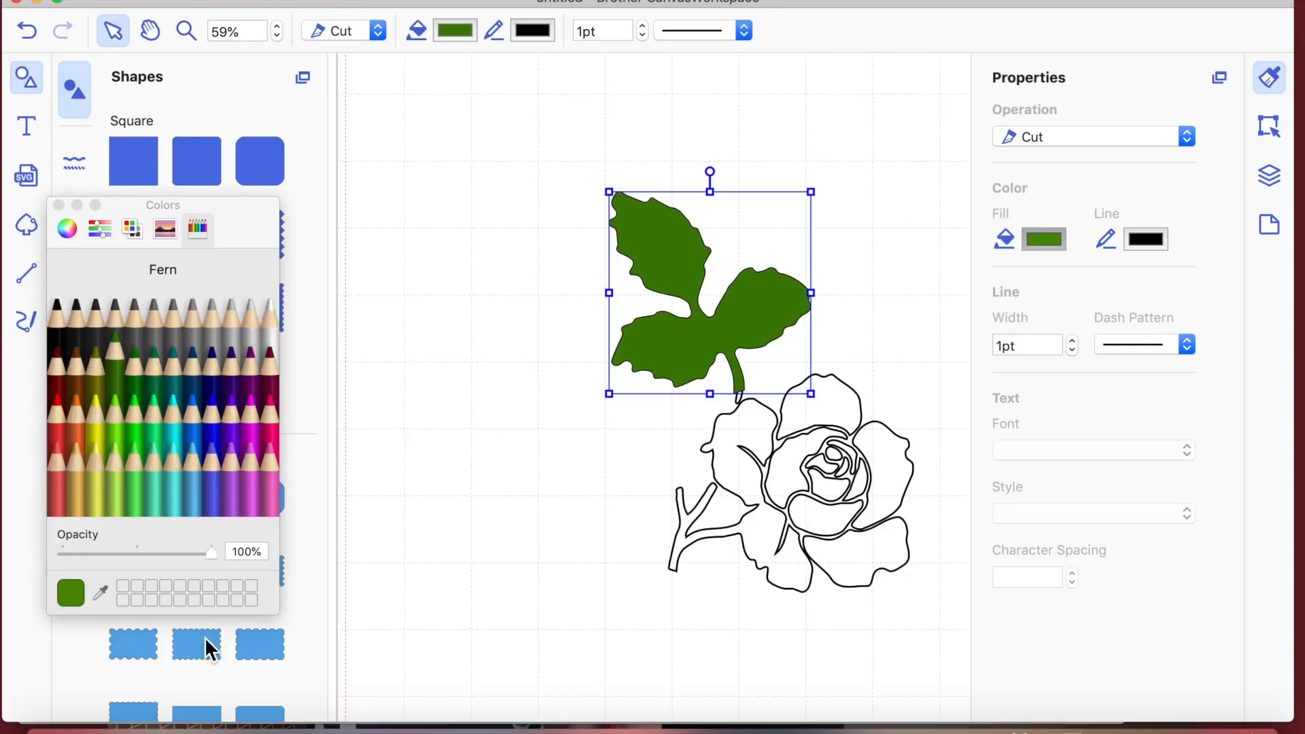
{"action": "left_click_drag", "start_coordinate": [210, 553], "coordinate": [125, 561]}
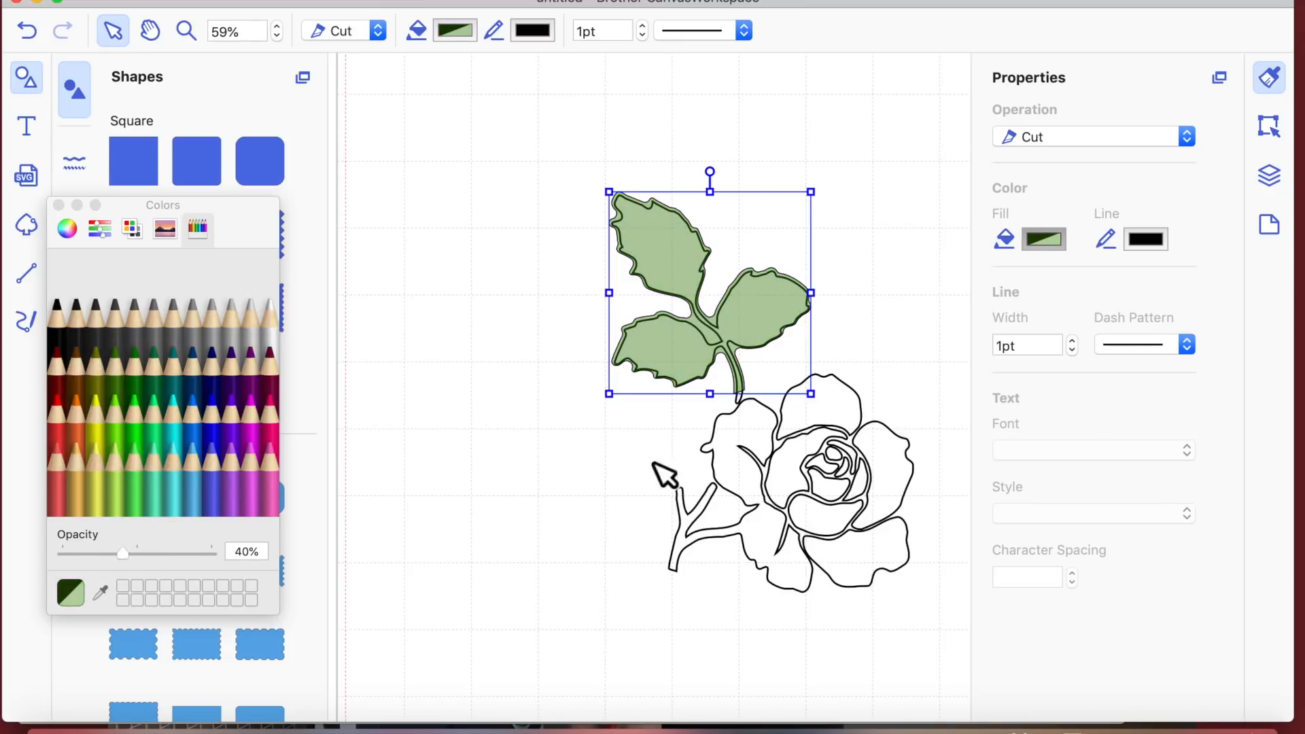
Step: Nudge the green leaf cutout vertically until its margin is even around the drawn leaves, then deselect it
{"action": "key", "text": "Down"}
{"action": "key", "text": "Down"}
{"action": "key", "text": "Down"}
{"action": "key", "text": "Down"}
{"action": "key", "text": "Down"}
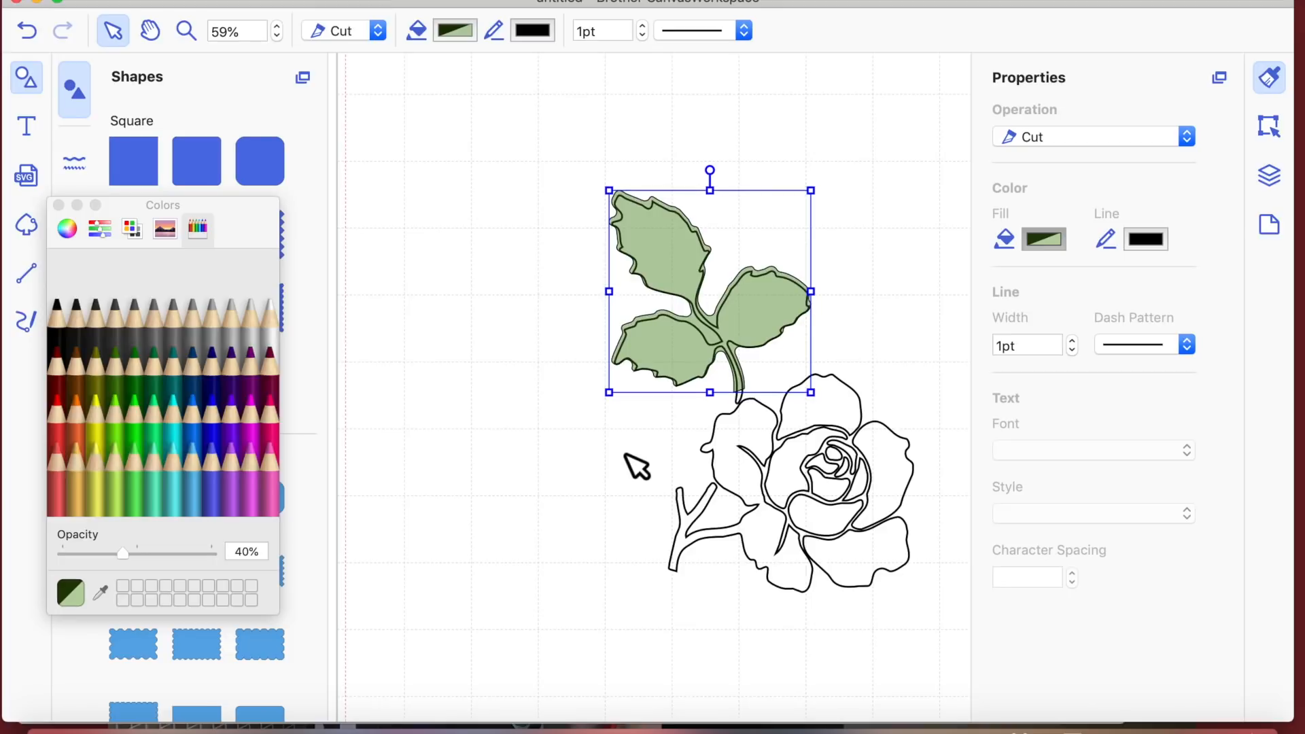
{"action": "key", "text": "Up"}
{"action": "key", "text": "Up"}
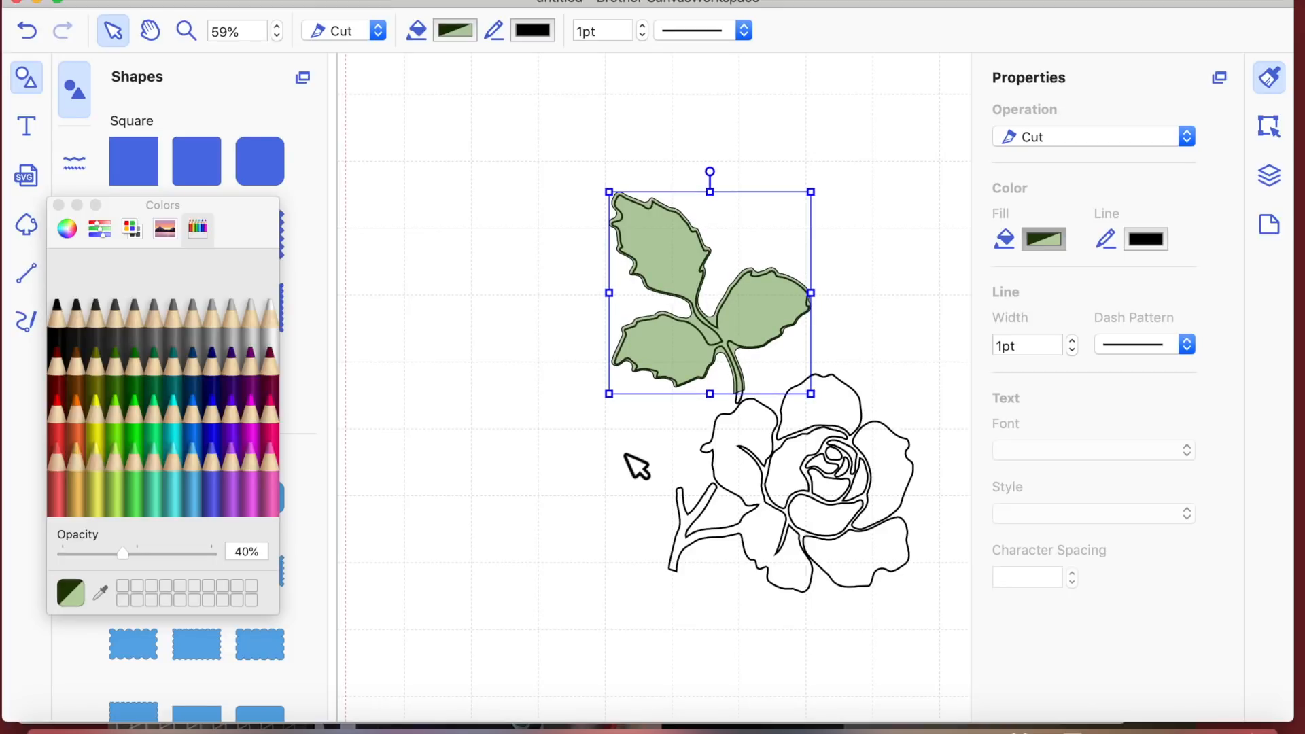
{"action": "left_click", "coordinate": [427, 351]}
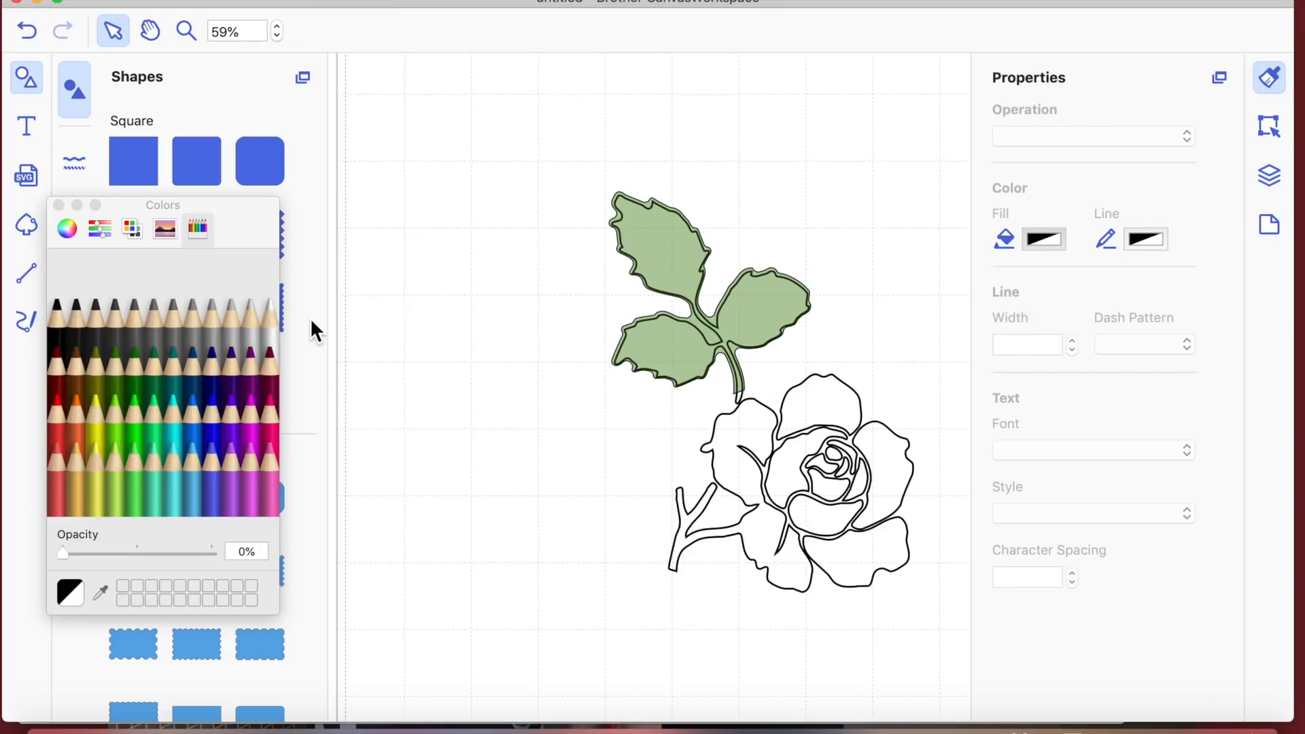
Step: Close the shapes and color palettes and place the branch cut outline over the drawn branch beside the rose
{"action": "left_click", "coordinate": [31, 79]}
{"action": "left_click", "coordinate": [243, 397]}
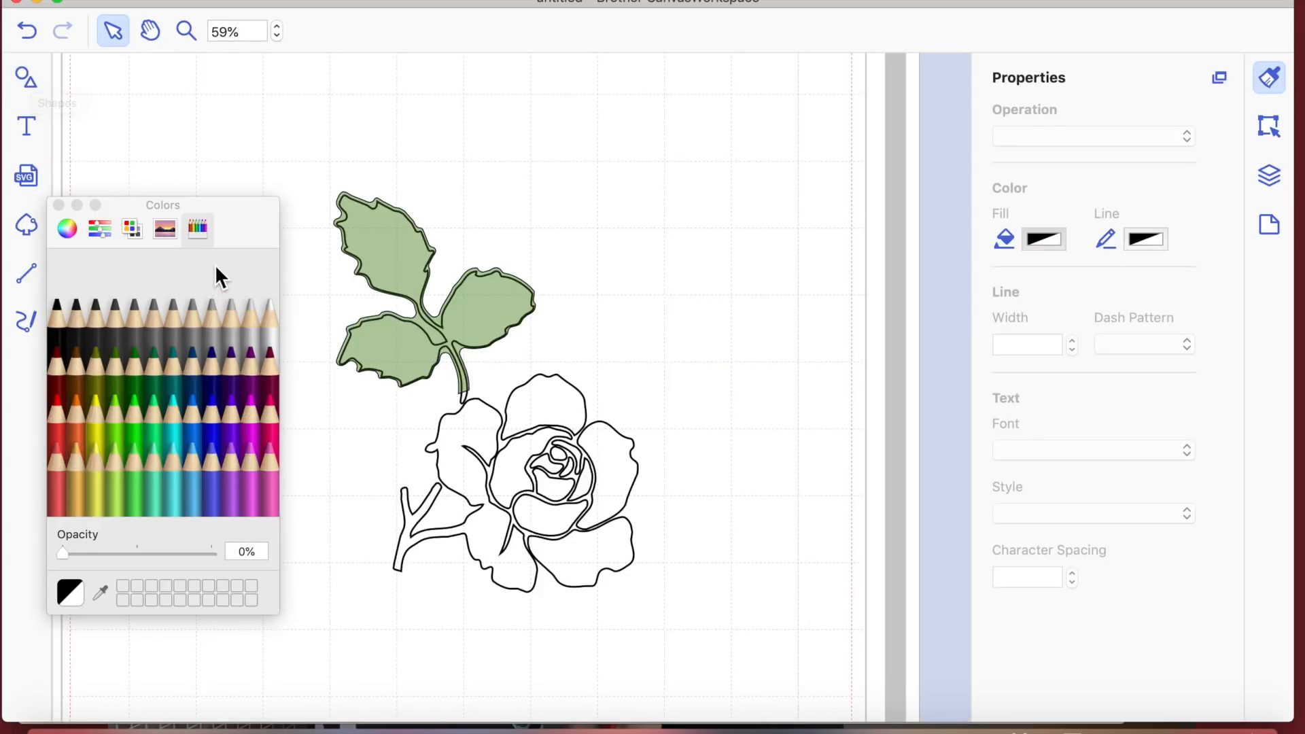
{"action": "left_click", "coordinate": [58, 204]}
{"action": "scroll", "coordinate": [210, 163], "scroll_direction": "left", "scroll_amount": 10}
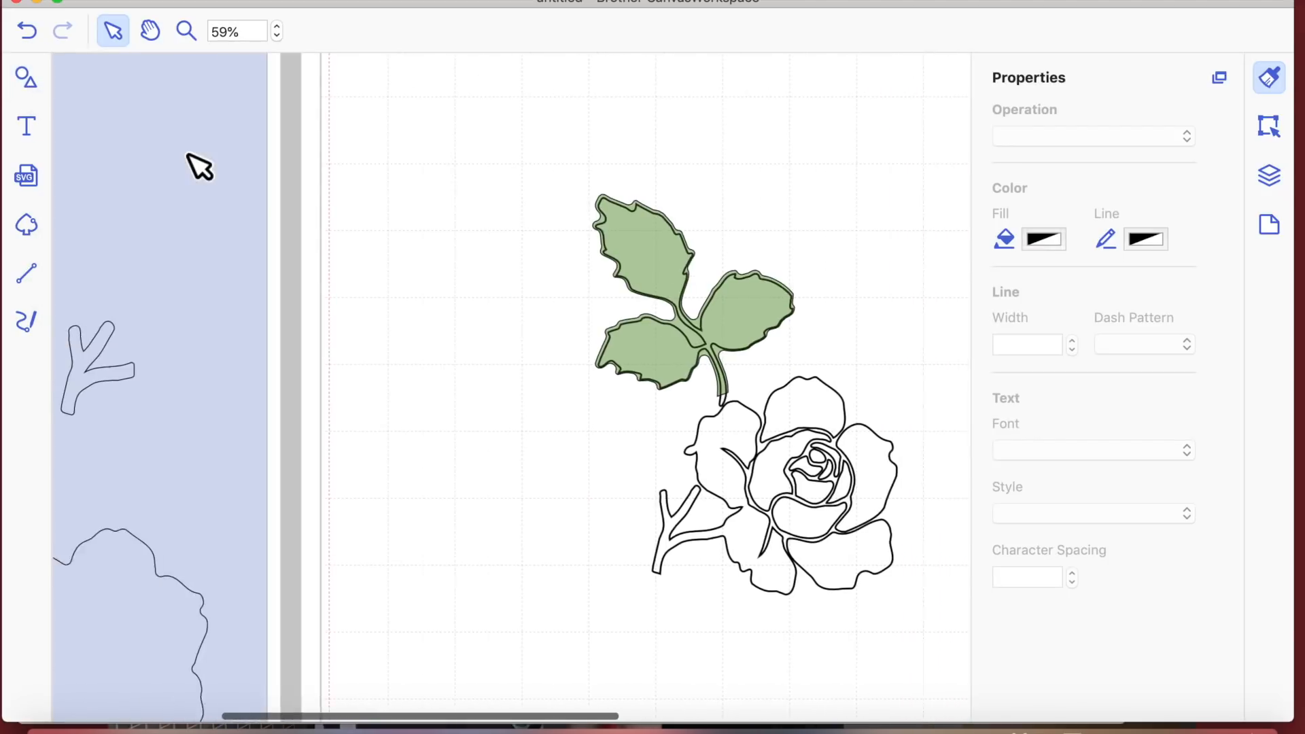
{"action": "left_click_drag", "start_coordinate": [120, 373], "coordinate": [706, 536]}
Step: Fill the branch cut outline with the Fern color and lower its fill opacity to 32%
{"action": "left_click", "coordinate": [1043, 240]}
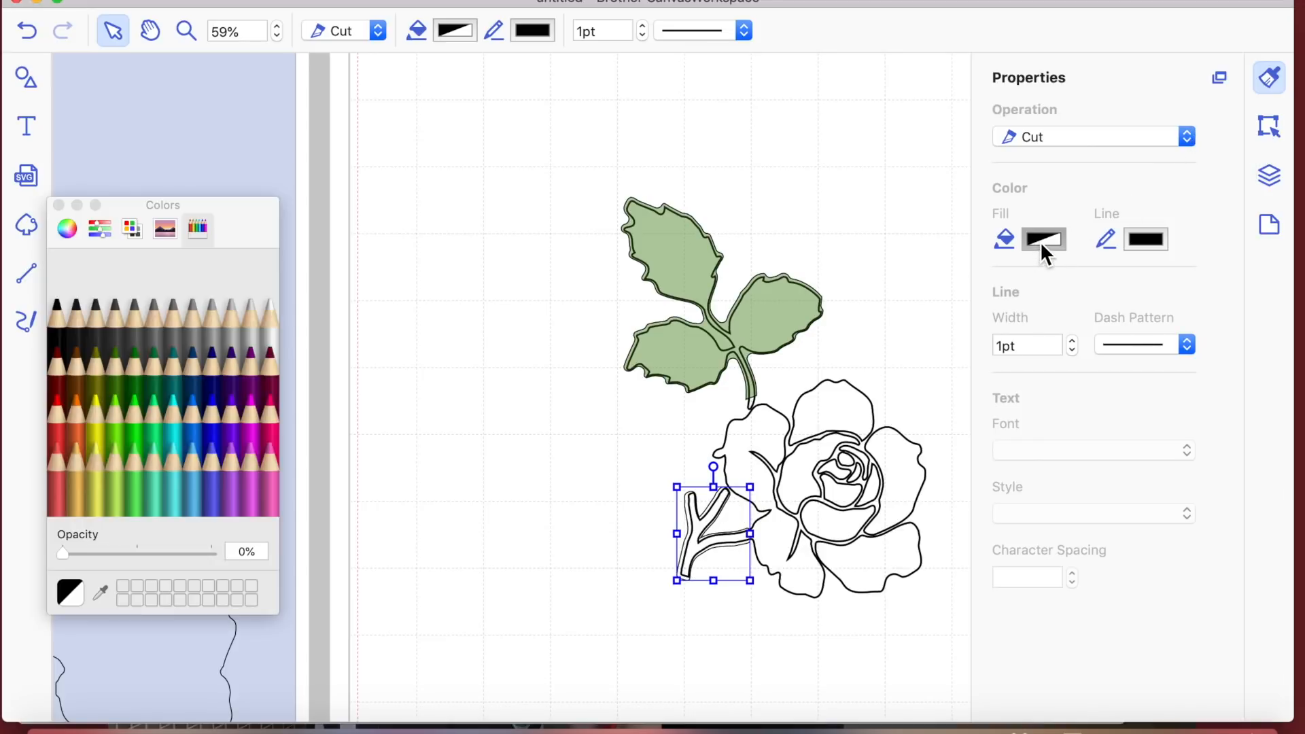
{"action": "left_click", "coordinate": [111, 371]}
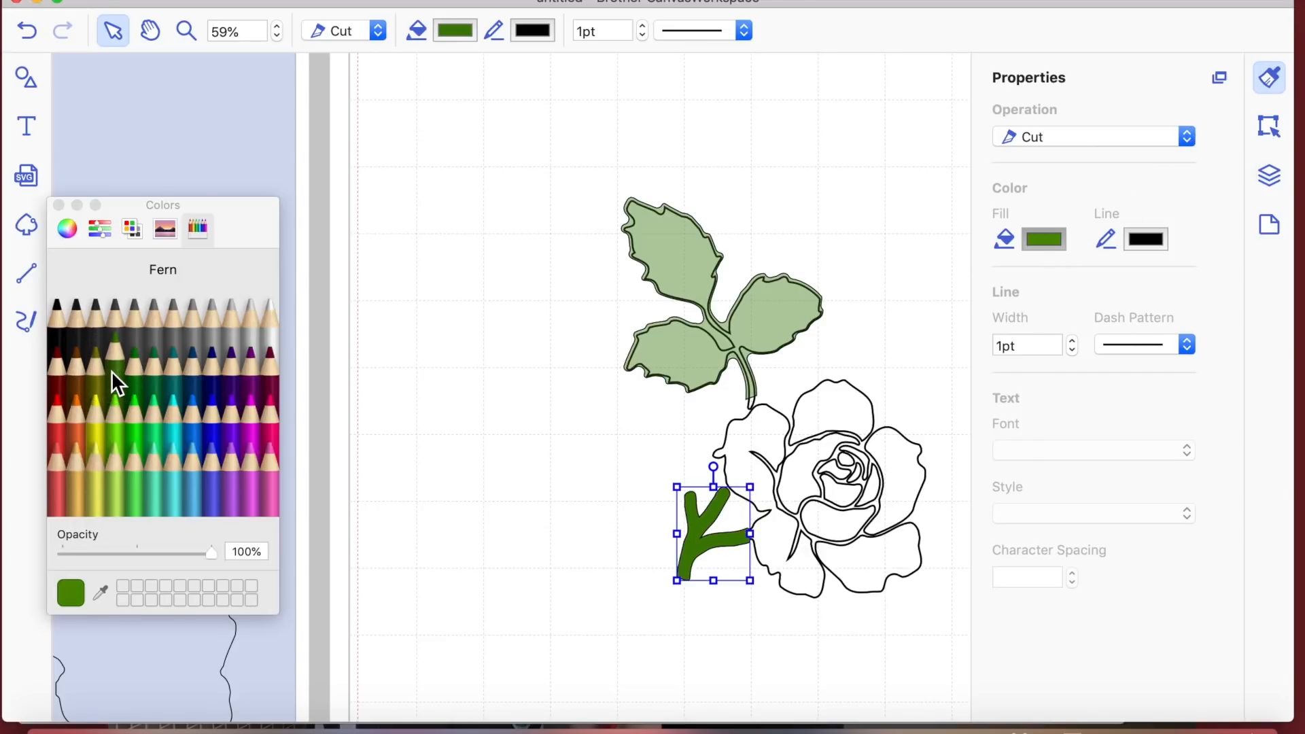
{"action": "left_click", "coordinate": [111, 553]}
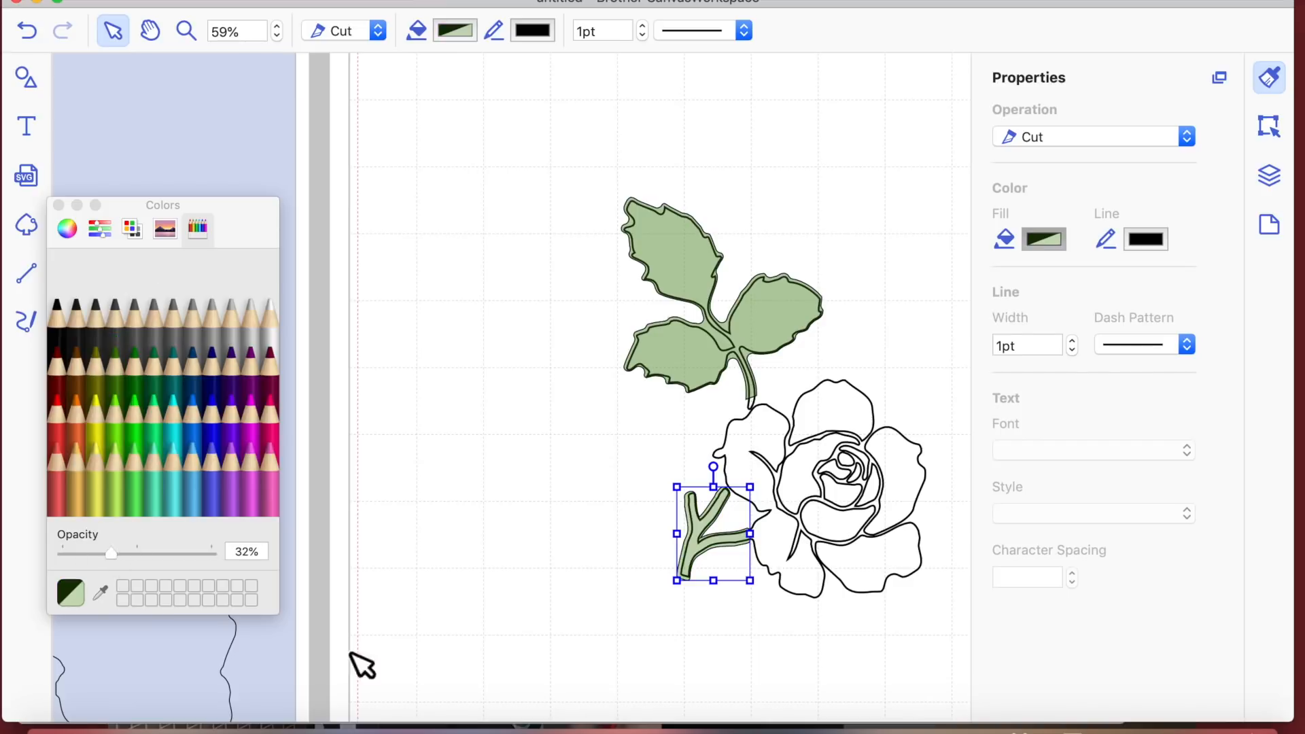
{"action": "left_click", "coordinate": [723, 621]}
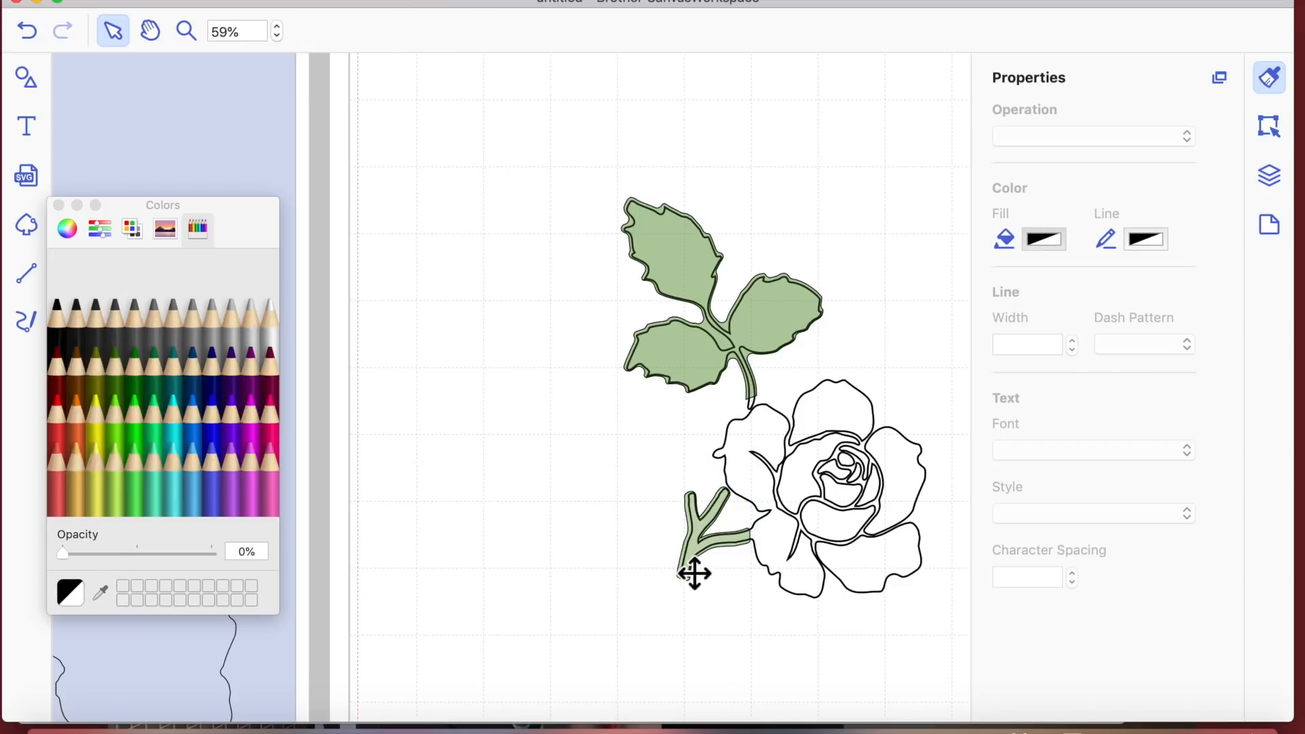
Step: Nudge the green branch cutout slightly right to center it on the drawn branch
{"action": "left_click", "coordinate": [694, 574]}
{"action": "key", "text": "Right"}
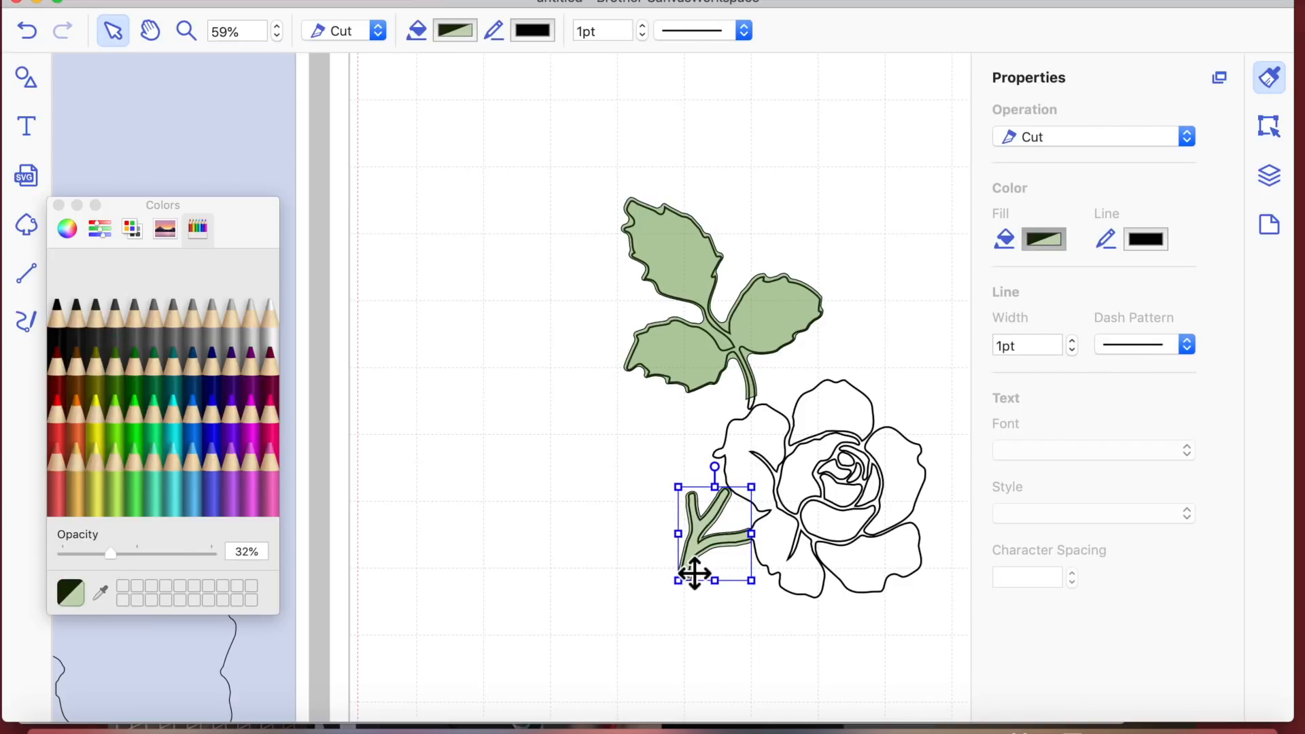
{"action": "left_click", "coordinate": [731, 670]}
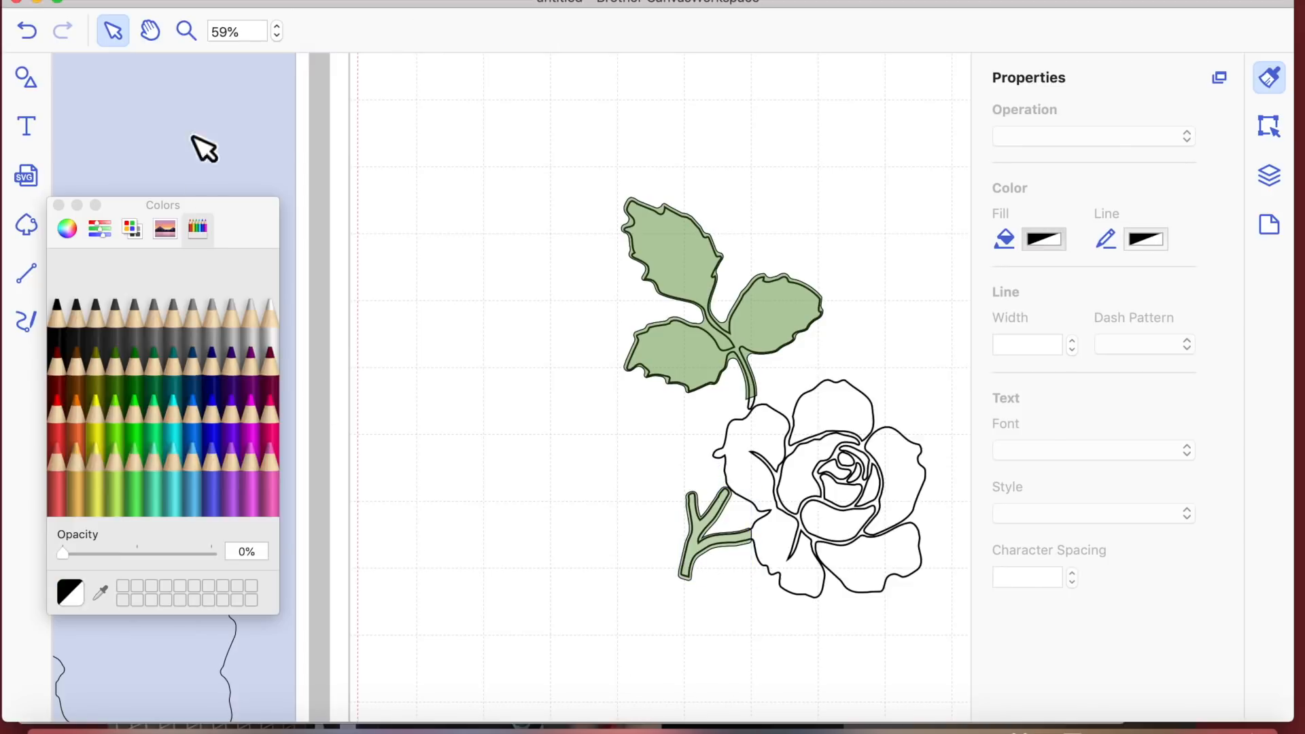
Step: Close the color palette and place the flower cut outline over the drawn rose bloom
{"action": "left_click", "coordinate": [259, 214]}
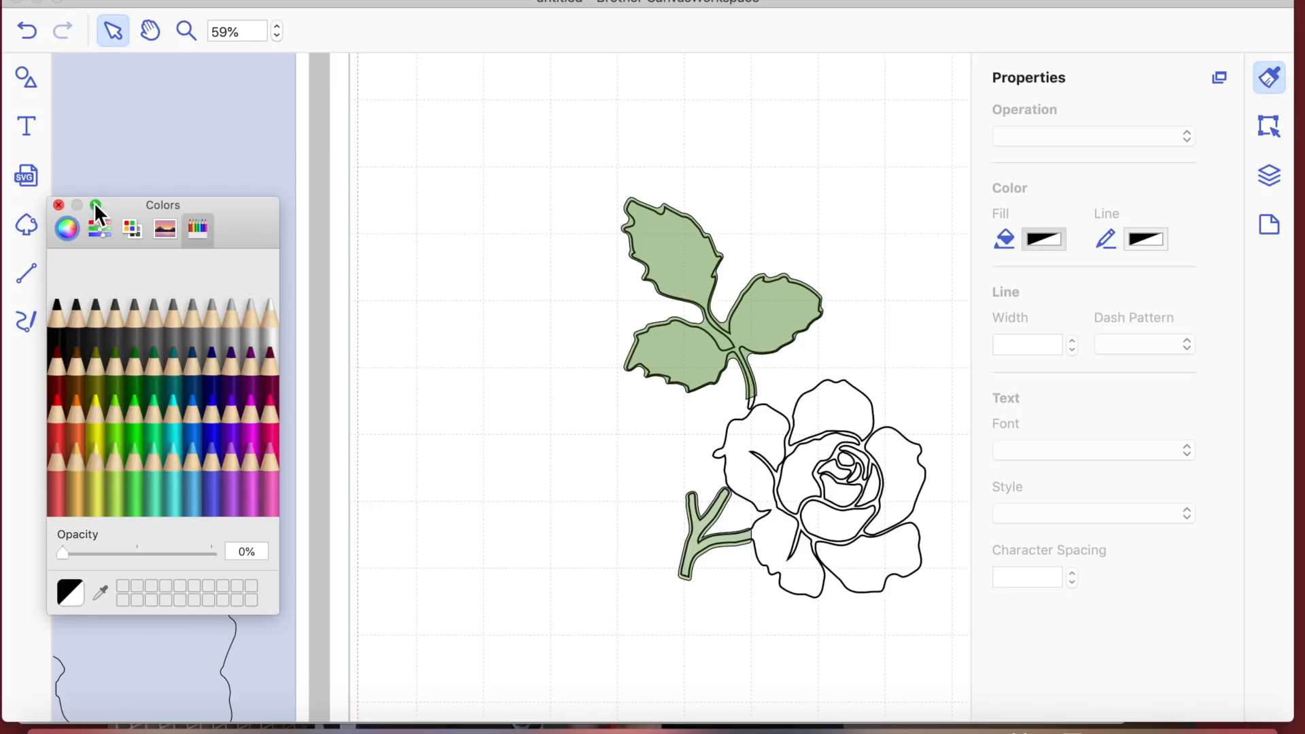
{"action": "left_click", "coordinate": [59, 205]}
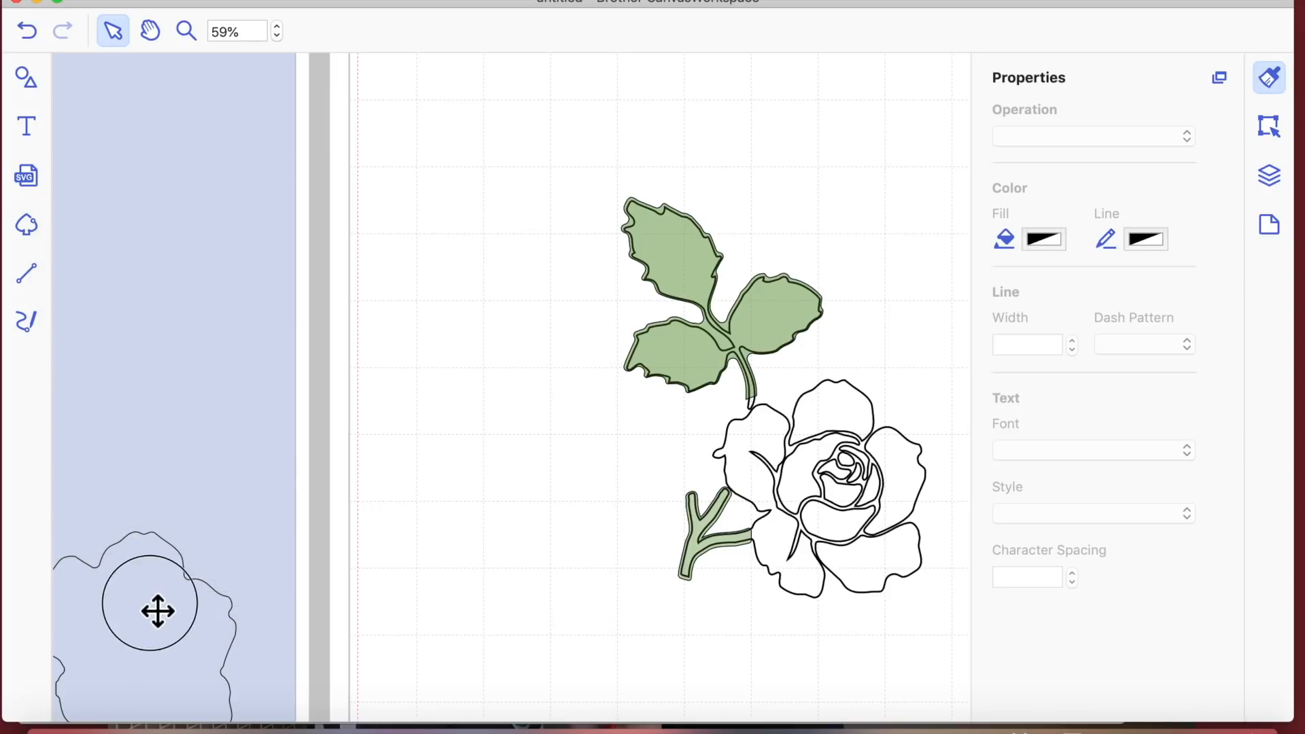
{"action": "left_click_drag", "start_coordinate": [158, 611], "coordinate": [534, 450]}
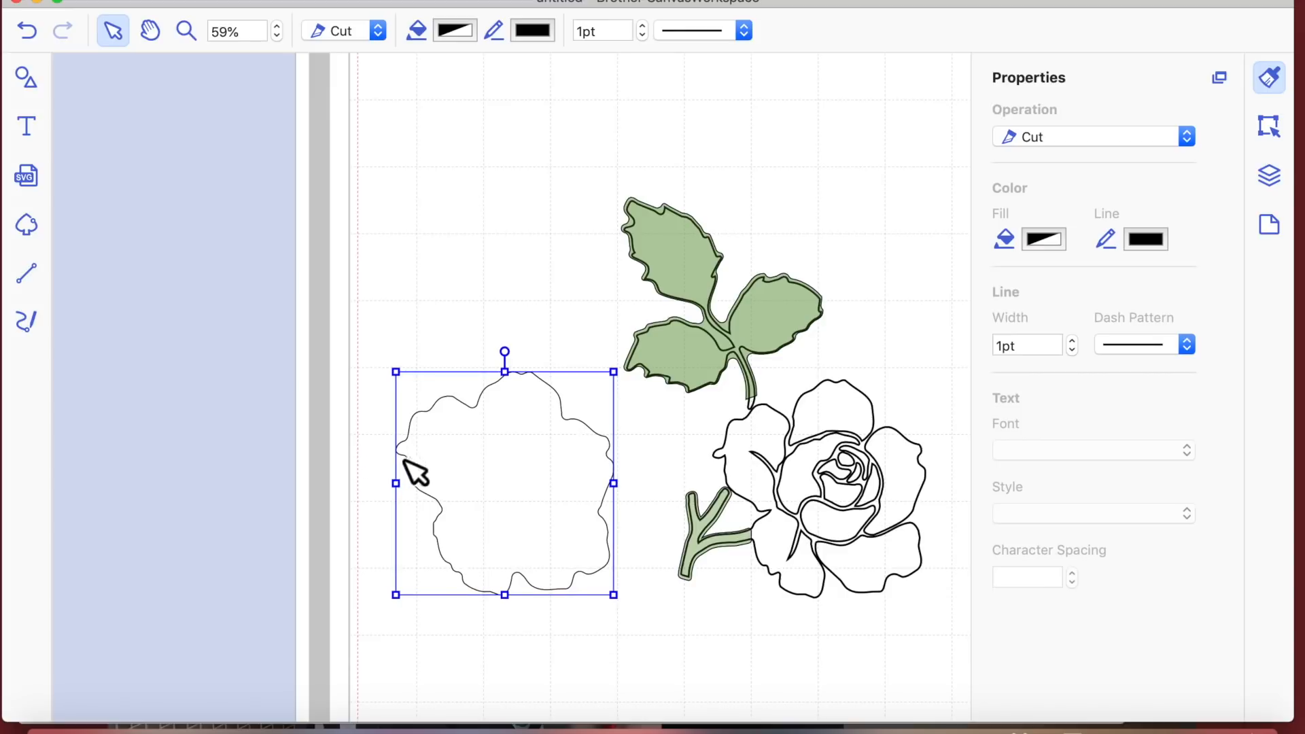
{"action": "left_click_drag", "start_coordinate": [460, 475], "coordinate": [772, 481]}
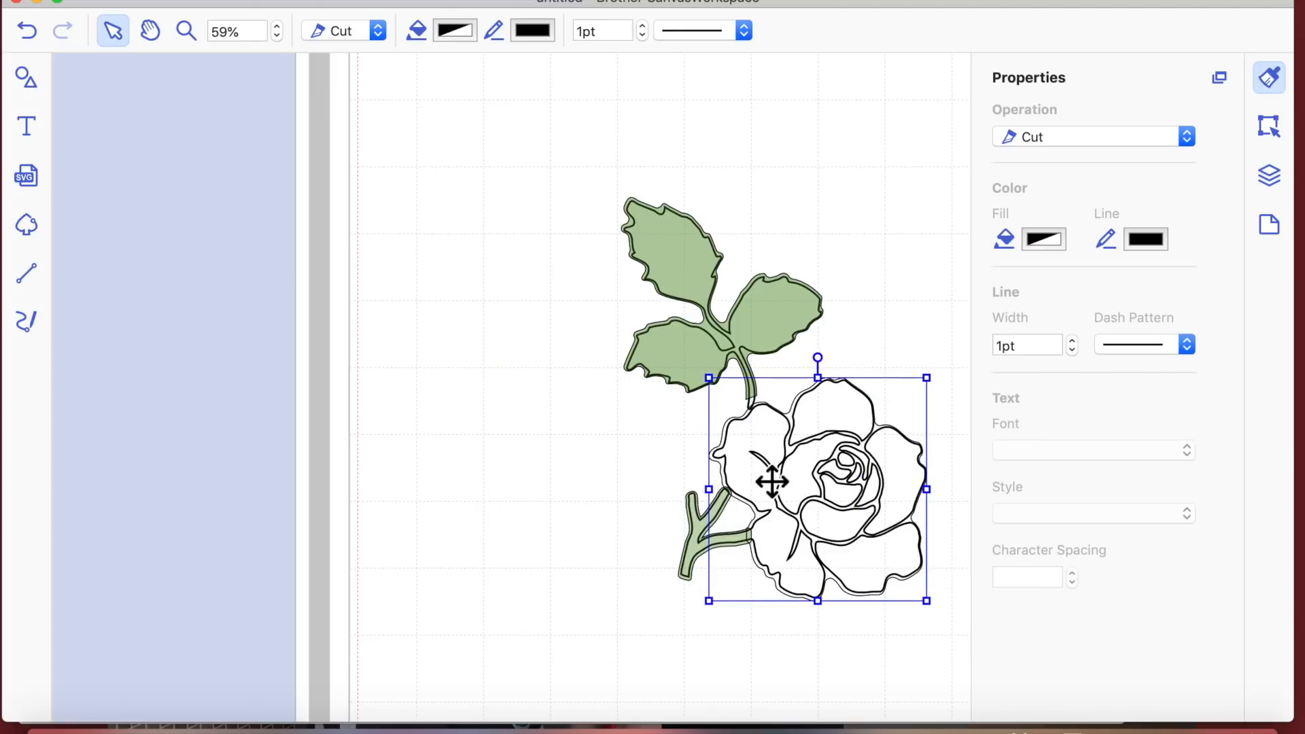
Step: Fill the flower cut outline with the Banana color and lower its fill opacity to 48%
{"action": "left_click", "coordinate": [1046, 242]}
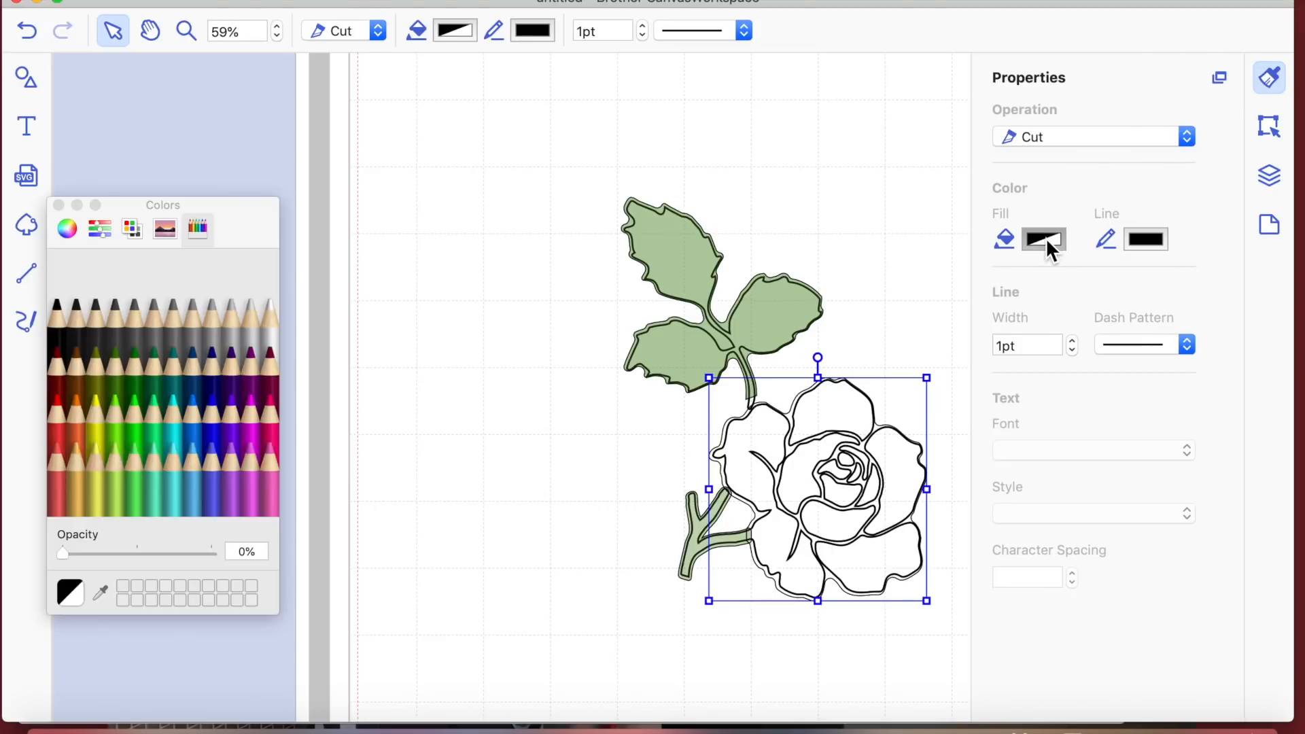
{"action": "left_click", "coordinate": [96, 475]}
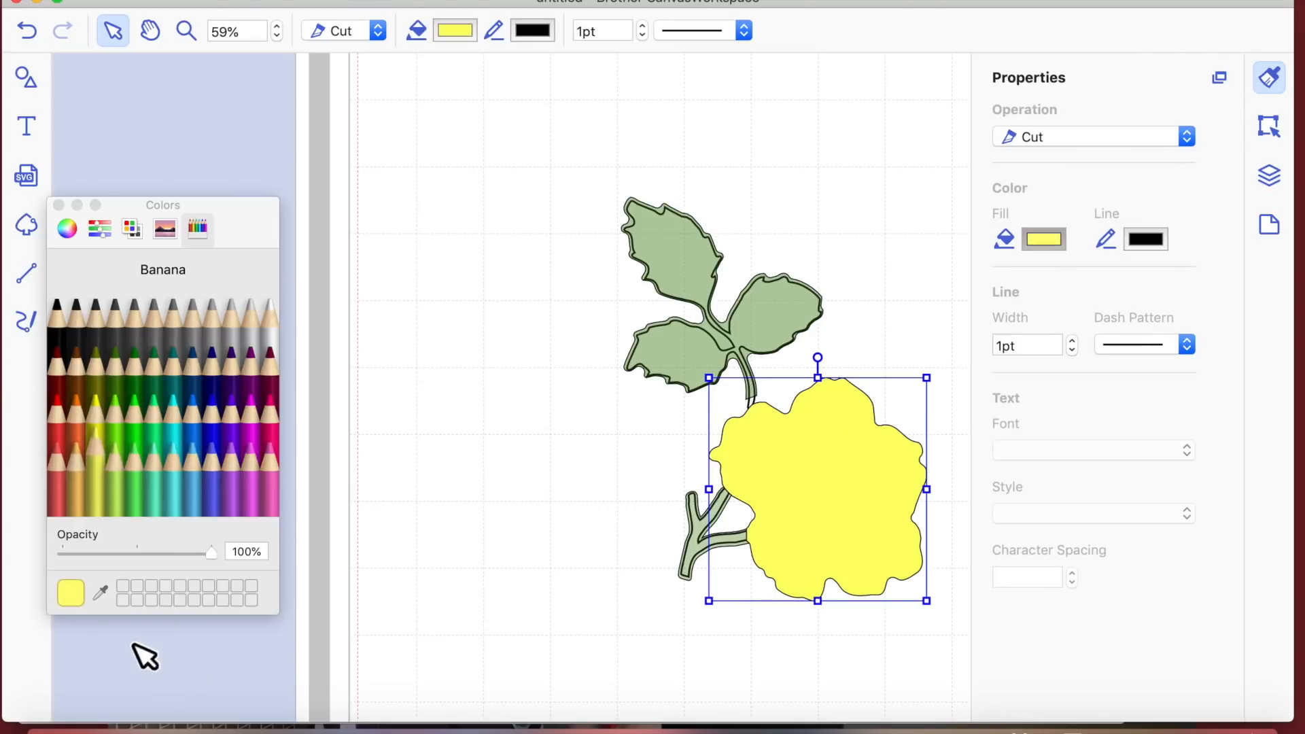
{"action": "left_click", "coordinate": [135, 554]}
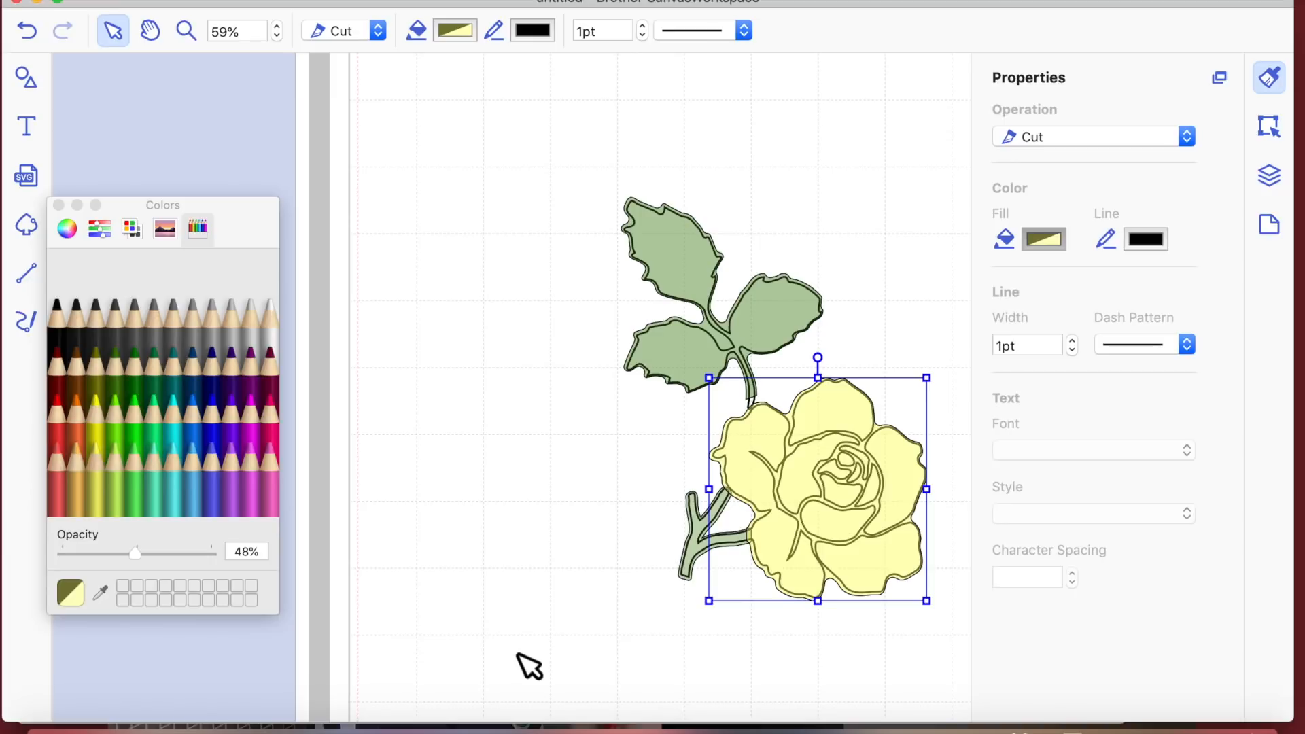
{"action": "left_click", "coordinate": [530, 666]}
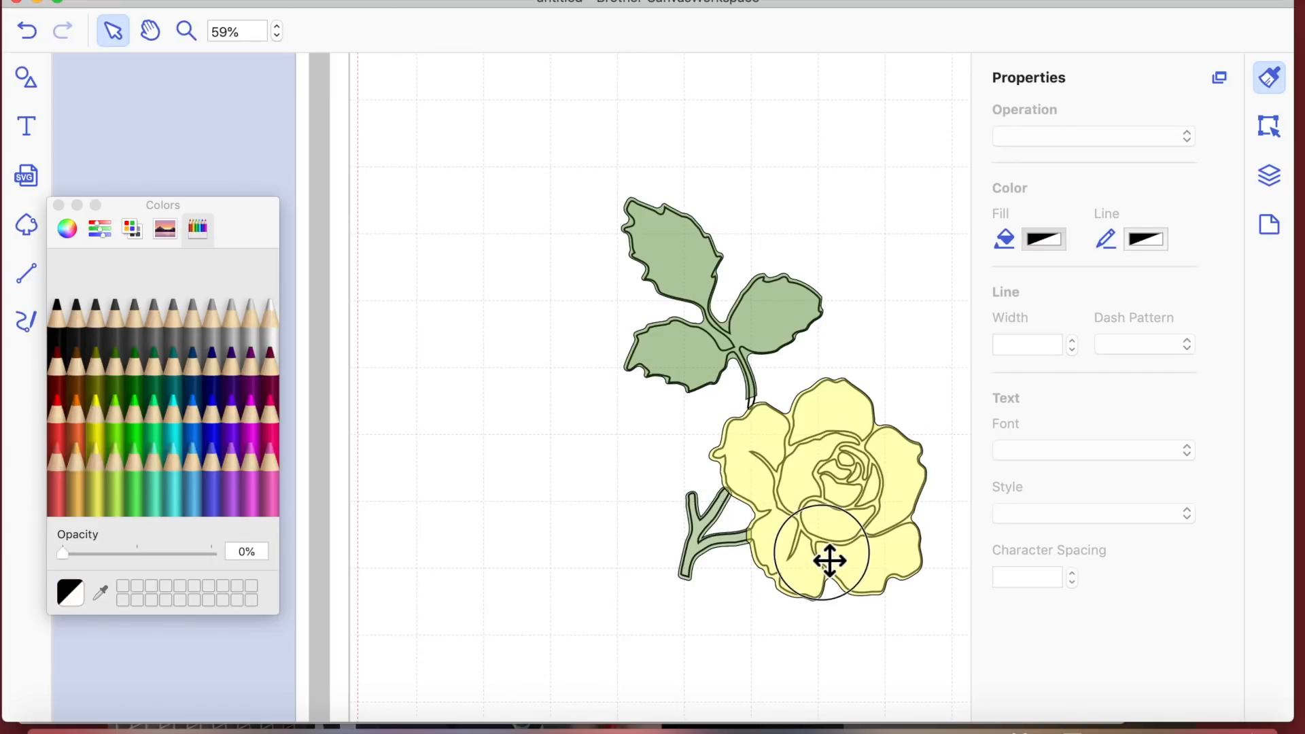
Step: Nudge the yellow flower cutout slightly right and up so it sits evenly around the drawn bloom
{"action": "left_click", "coordinate": [830, 560]}
{"action": "key", "text": "Right"}
{"action": "key", "text": "Right"}
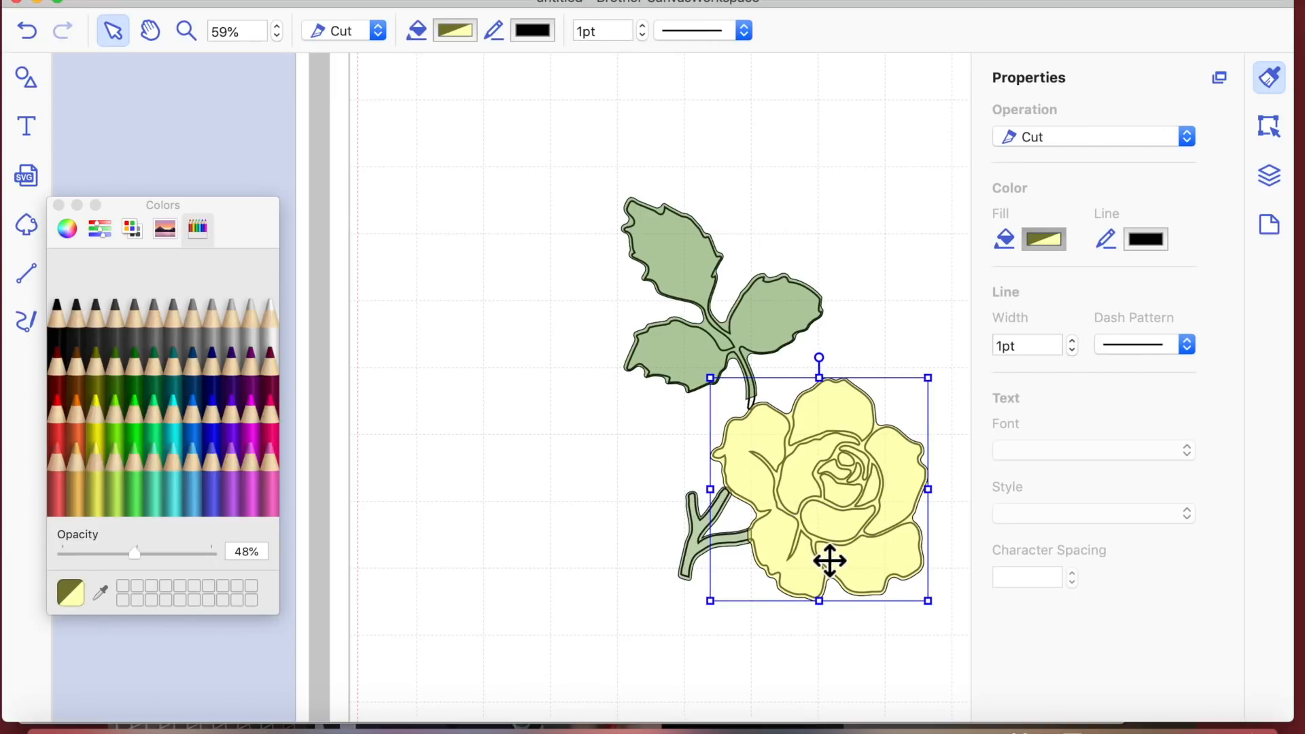
{"action": "key", "text": "Down"}
{"action": "key", "text": "Down"}
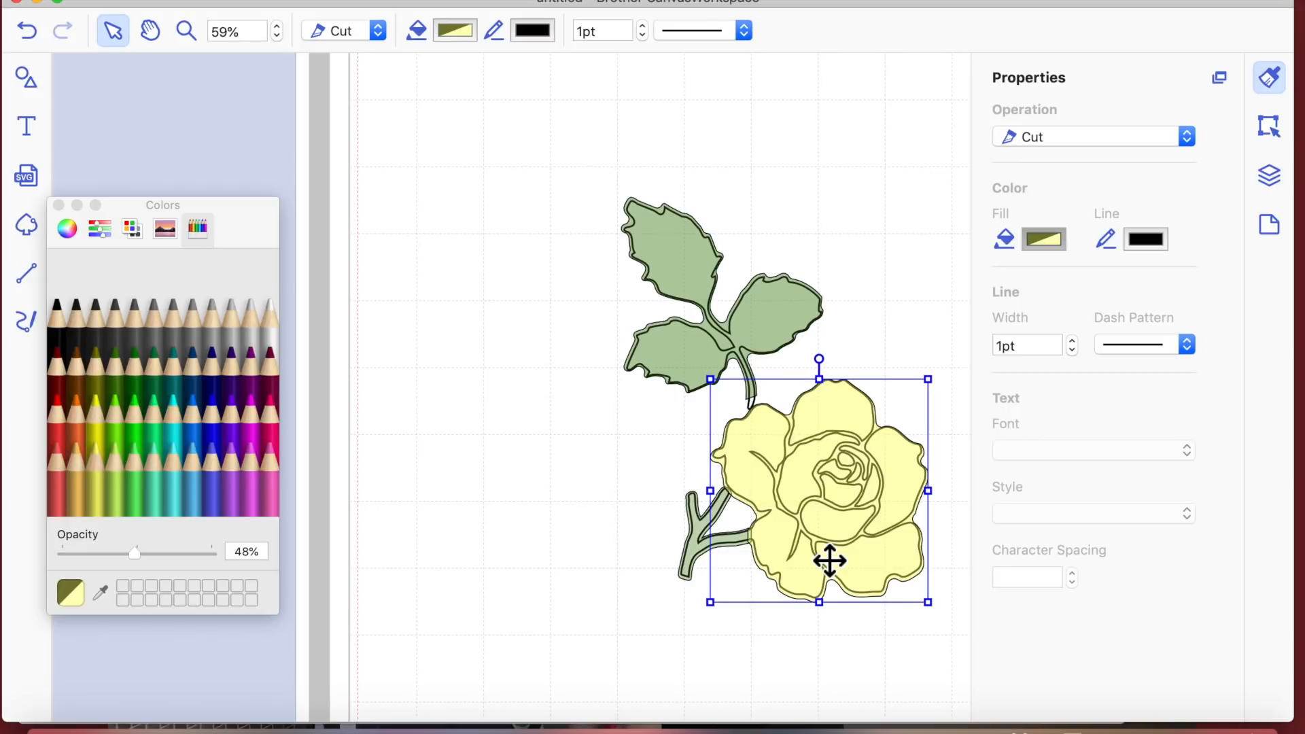
{"action": "key", "text": "Up"}
{"action": "key", "text": "Up"}
{"action": "key", "text": "Up"}
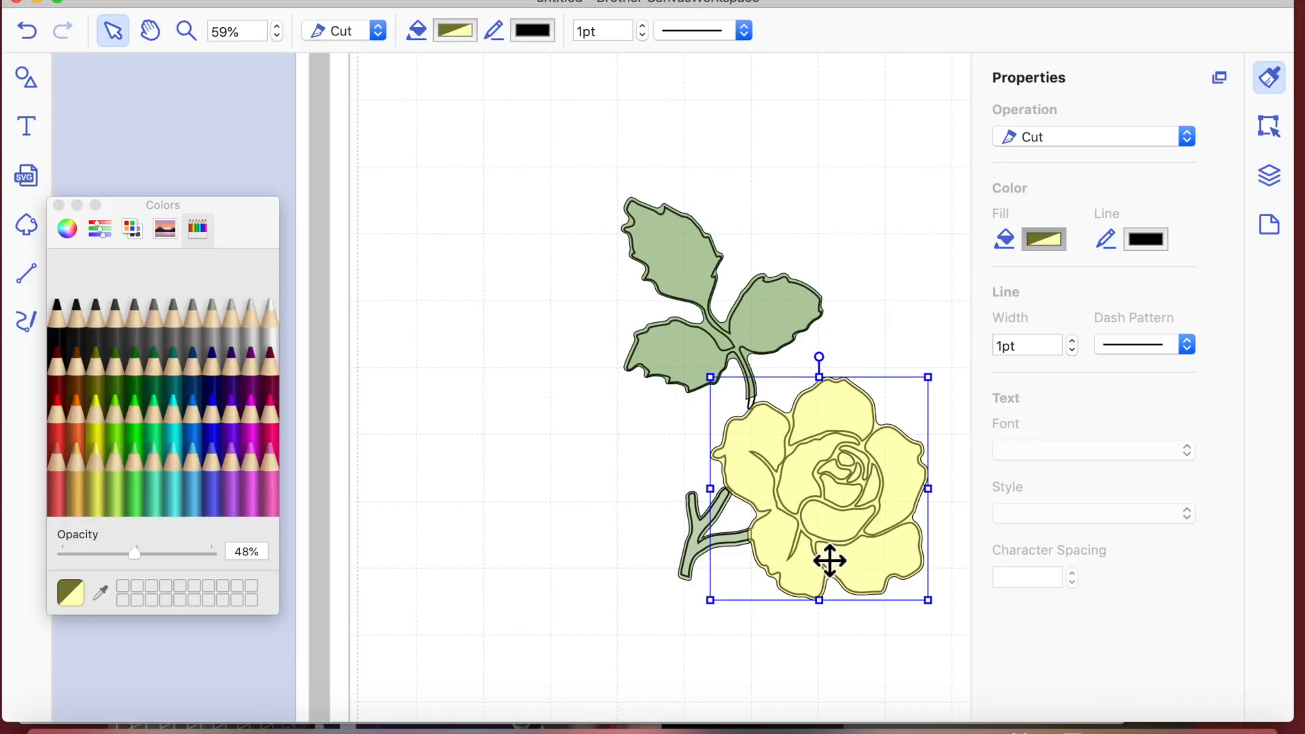
{"action": "left_click", "coordinate": [509, 544]}
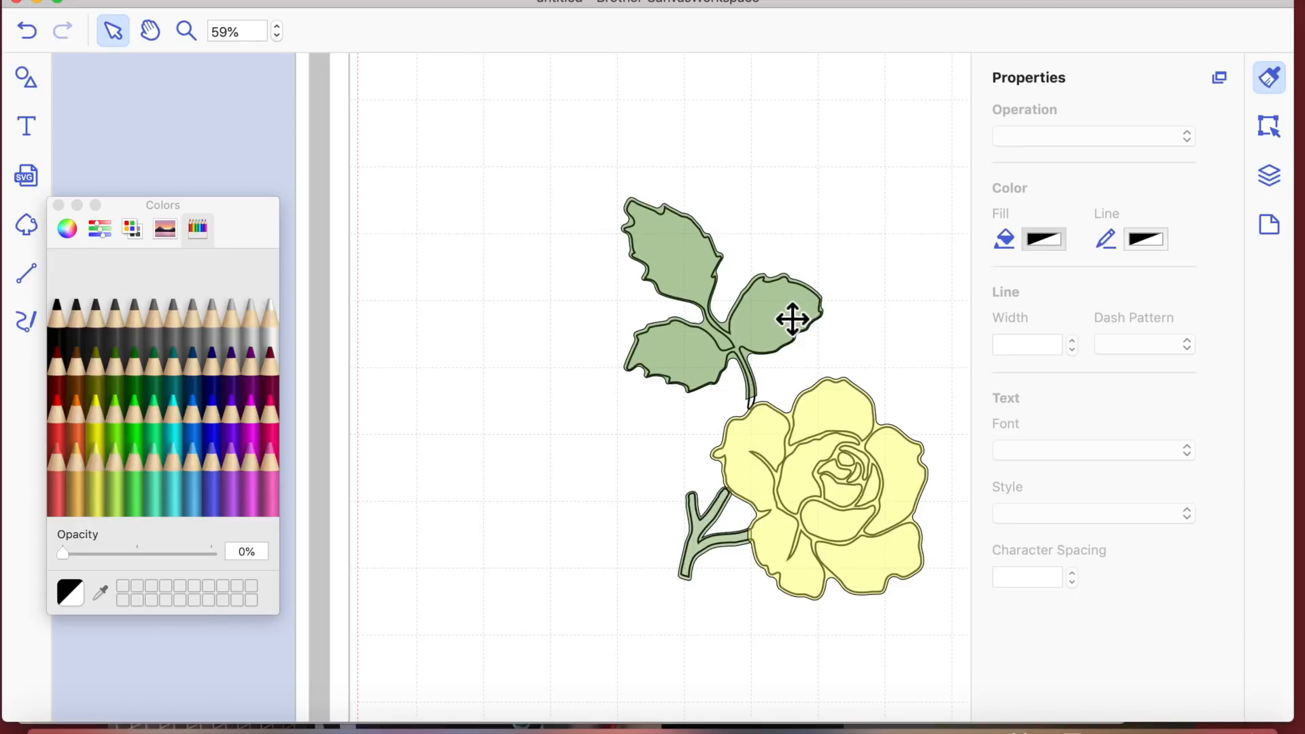
Step: Group the leaf, branch and flower cut outlines into one object
{"action": "left_click", "coordinate": [792, 319]}
{"action": "left_click", "coordinate": [705, 527], "text": "shift"}
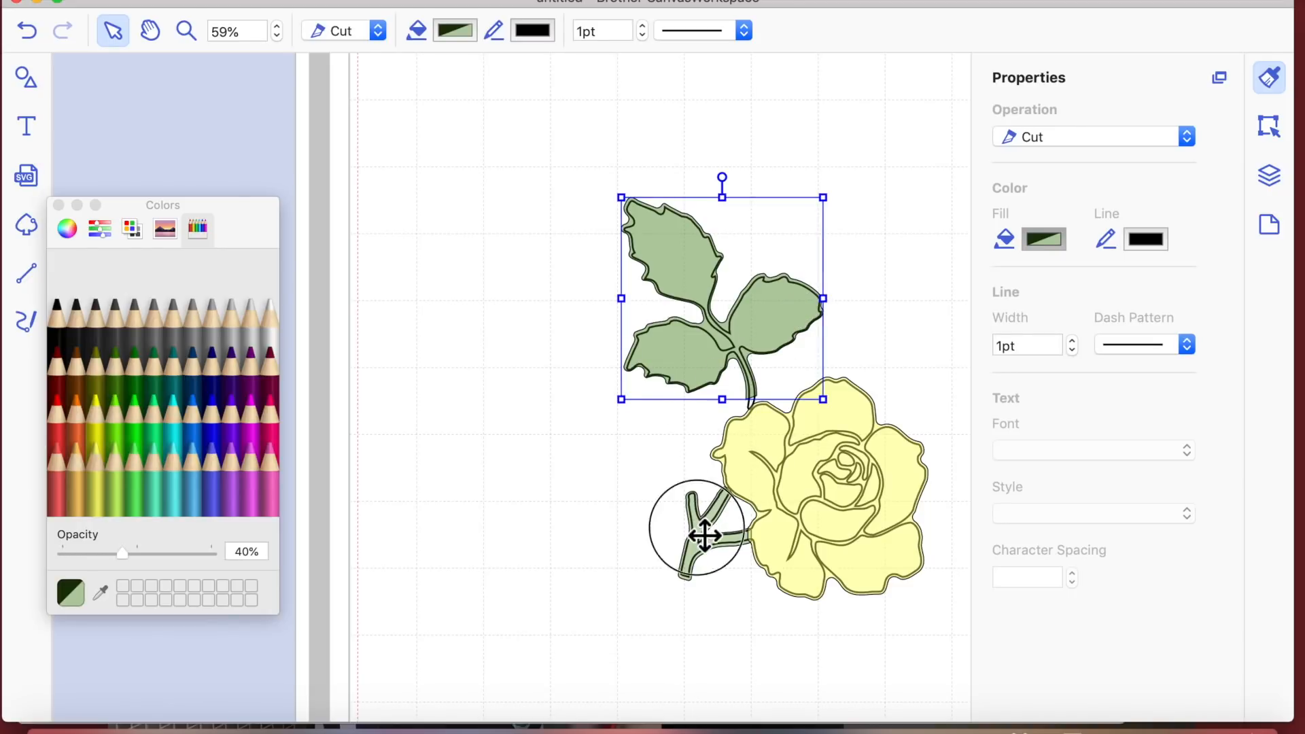
{"action": "left_click", "coordinate": [899, 508], "text": "shift"}
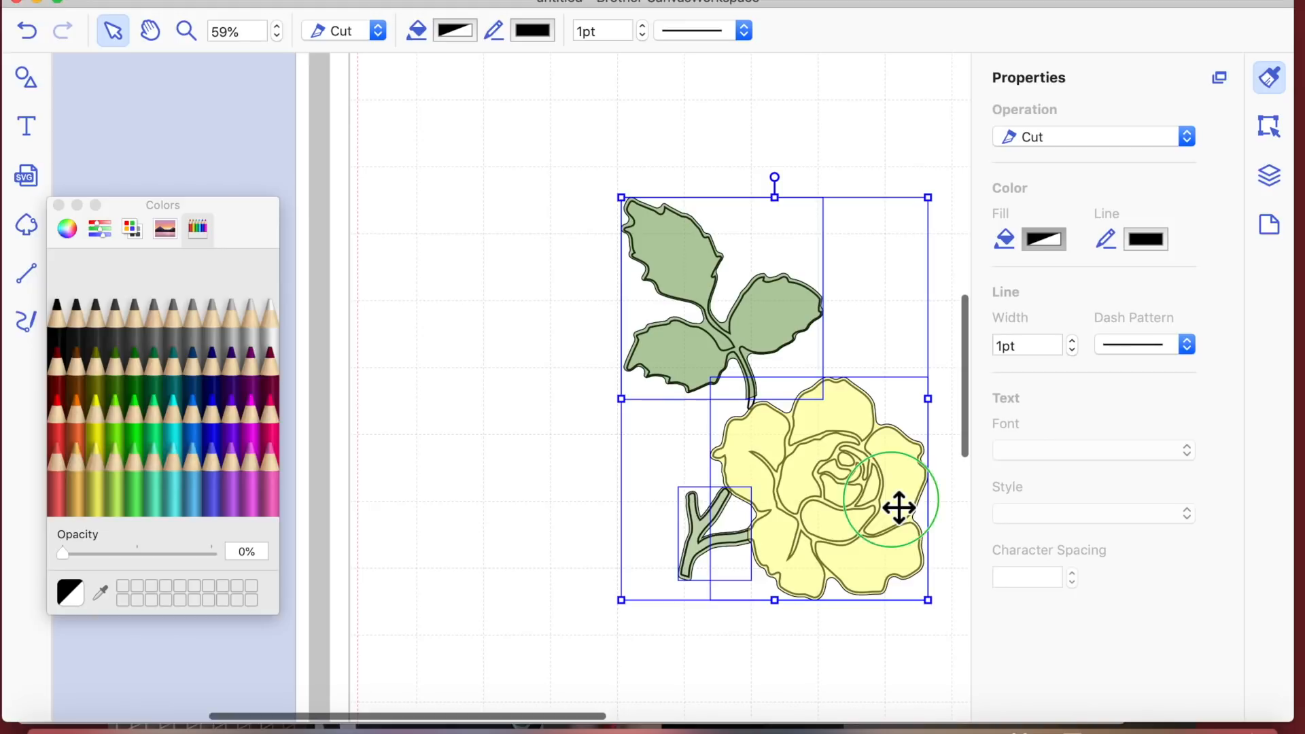
{"action": "right_click", "coordinate": [898, 507]}
{"action": "left_click", "coordinate": [944, 630]}
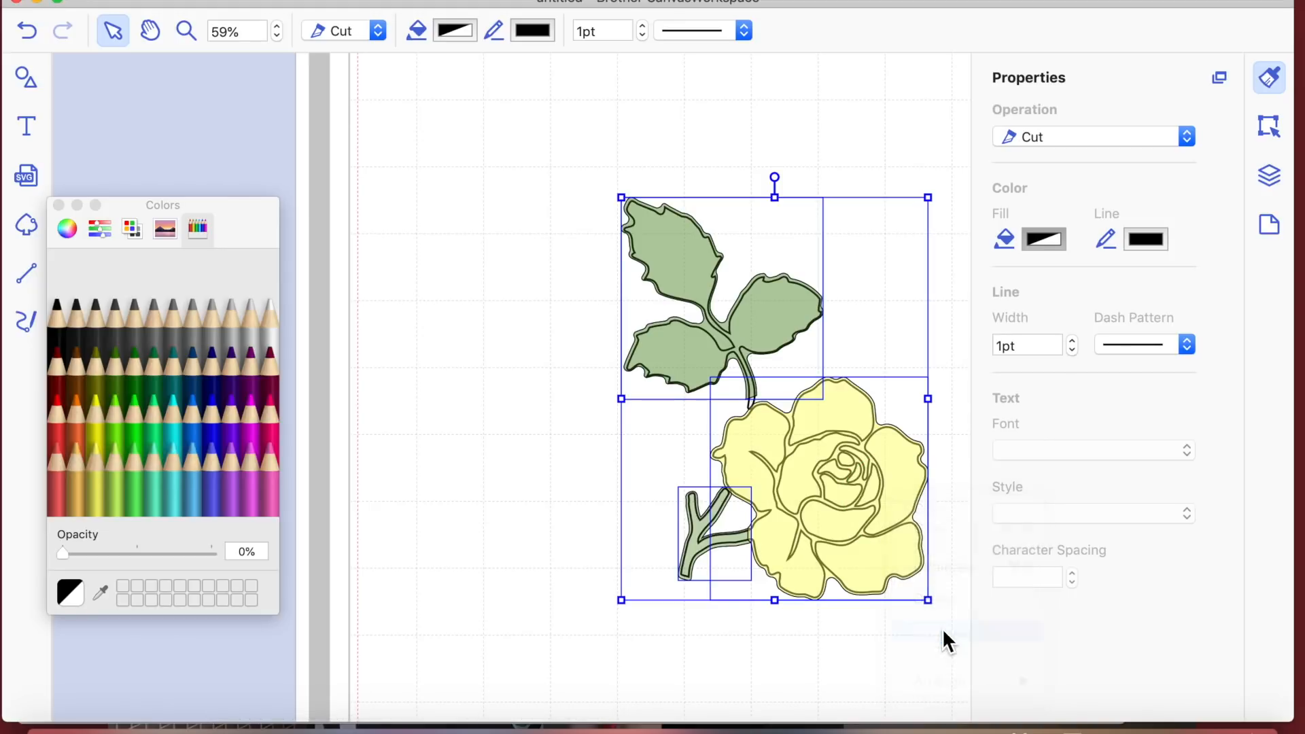
Step: Ungroup the cut outlines clear of the drawn rose and separate the branch outline, placing it below the yellow flower
{"action": "left_click_drag", "start_coordinate": [713, 329], "coordinate": [509, 340]}
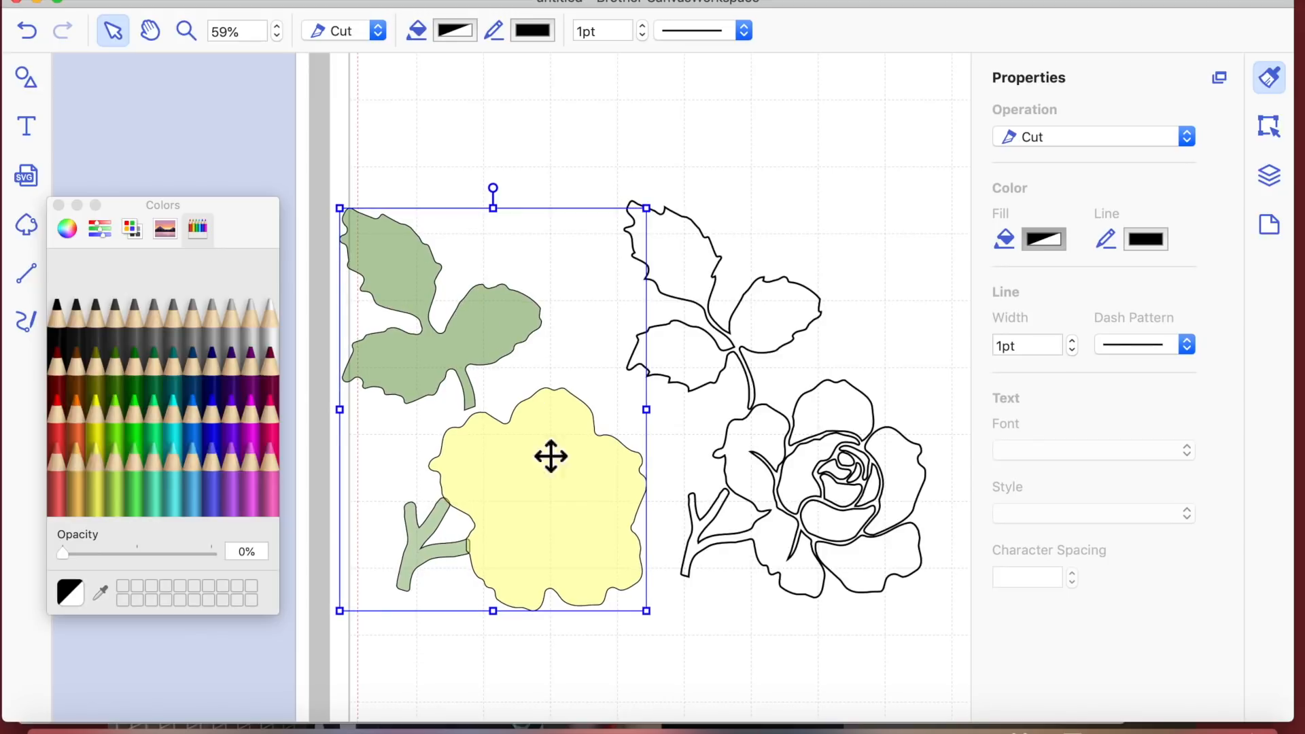
{"action": "right_click", "coordinate": [522, 502]}
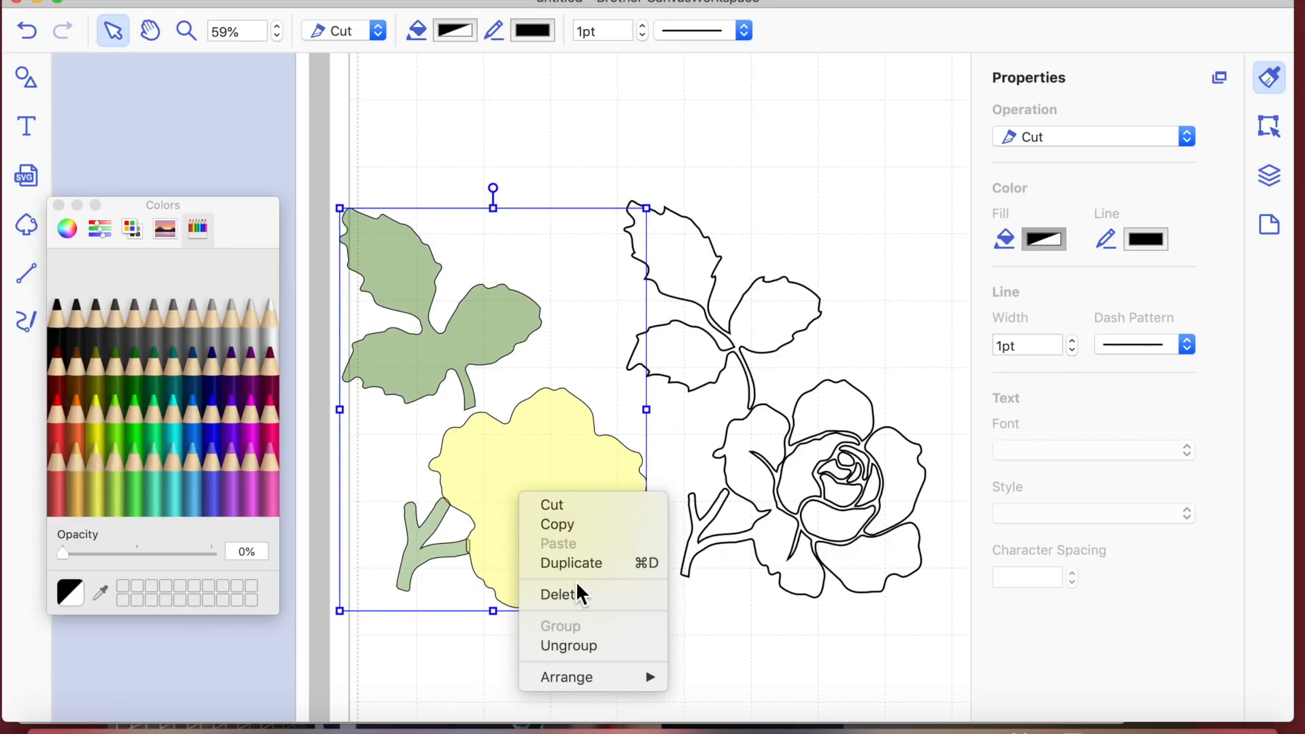
{"action": "left_click", "coordinate": [576, 647]}
{"action": "left_click", "coordinate": [554, 703]}
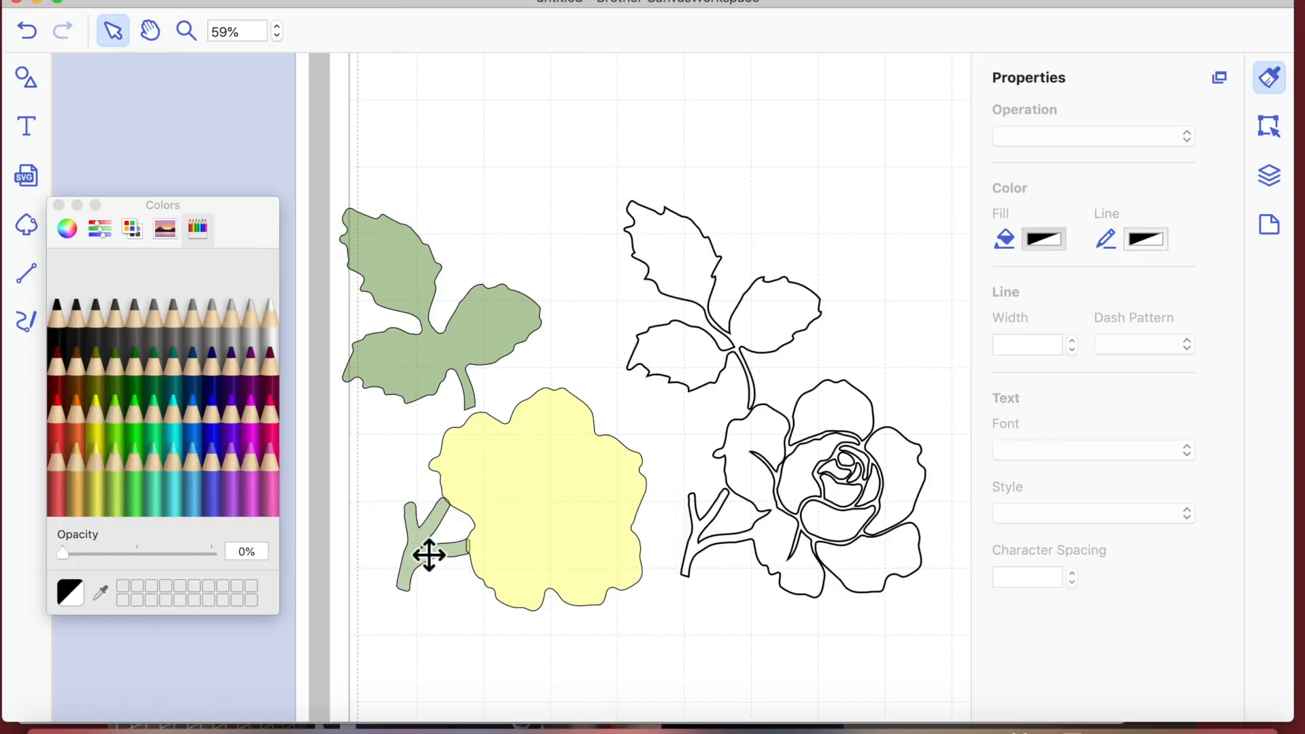
{"action": "left_click_drag", "start_coordinate": [432, 559], "coordinate": [402, 648]}
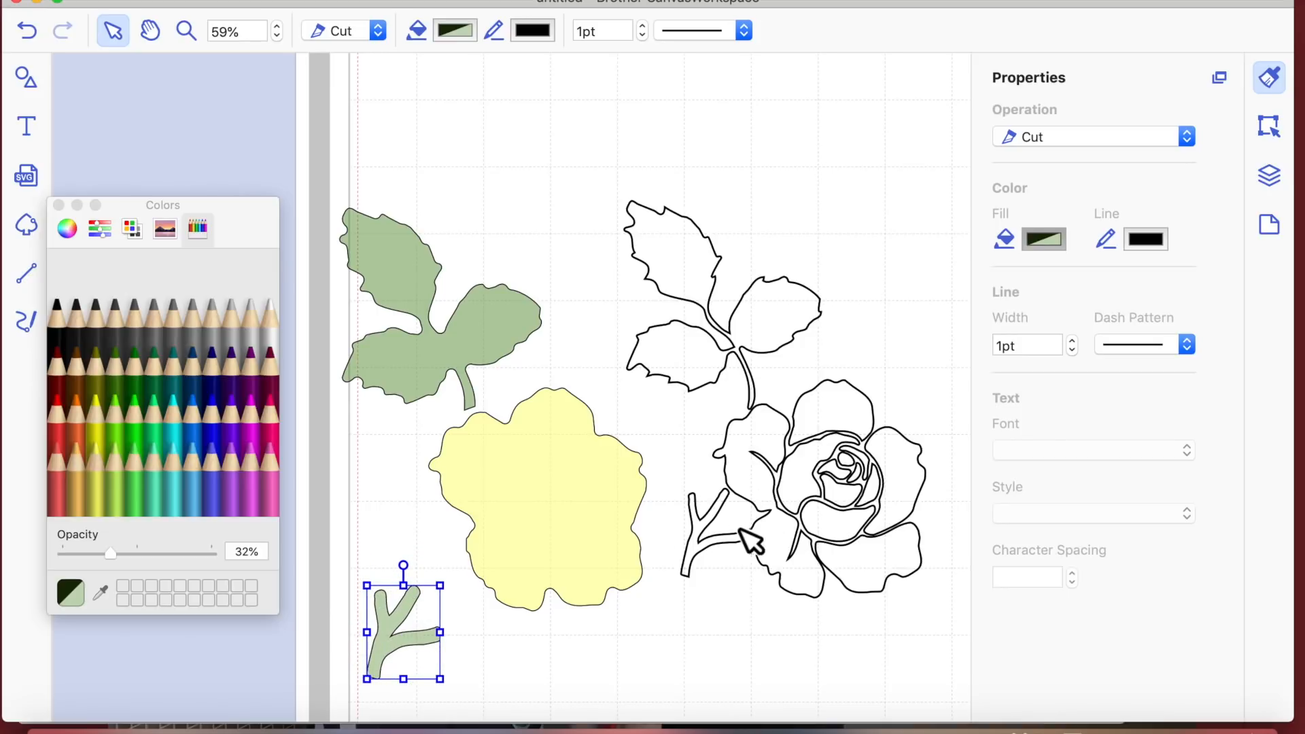
Step: Add a square, shrink and tilt it, and position it over the tip of the branch cut outline's upper twig
{"action": "left_click", "coordinate": [34, 76]}
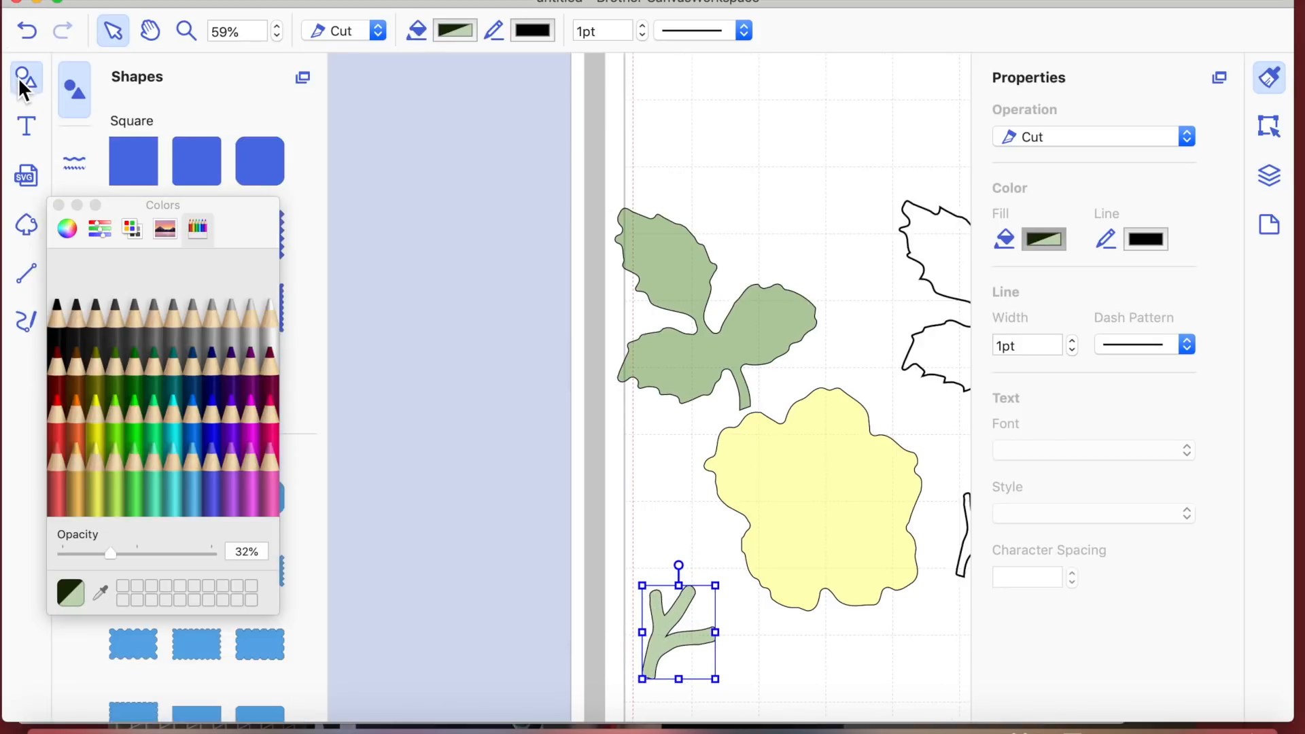
{"action": "left_click", "coordinate": [140, 178]}
{"action": "scroll", "coordinate": [724, 164], "scroll_direction": "right", "scroll_amount": 5}
{"action": "scroll", "coordinate": [724, 164], "scroll_direction": "up", "scroll_amount": 2}
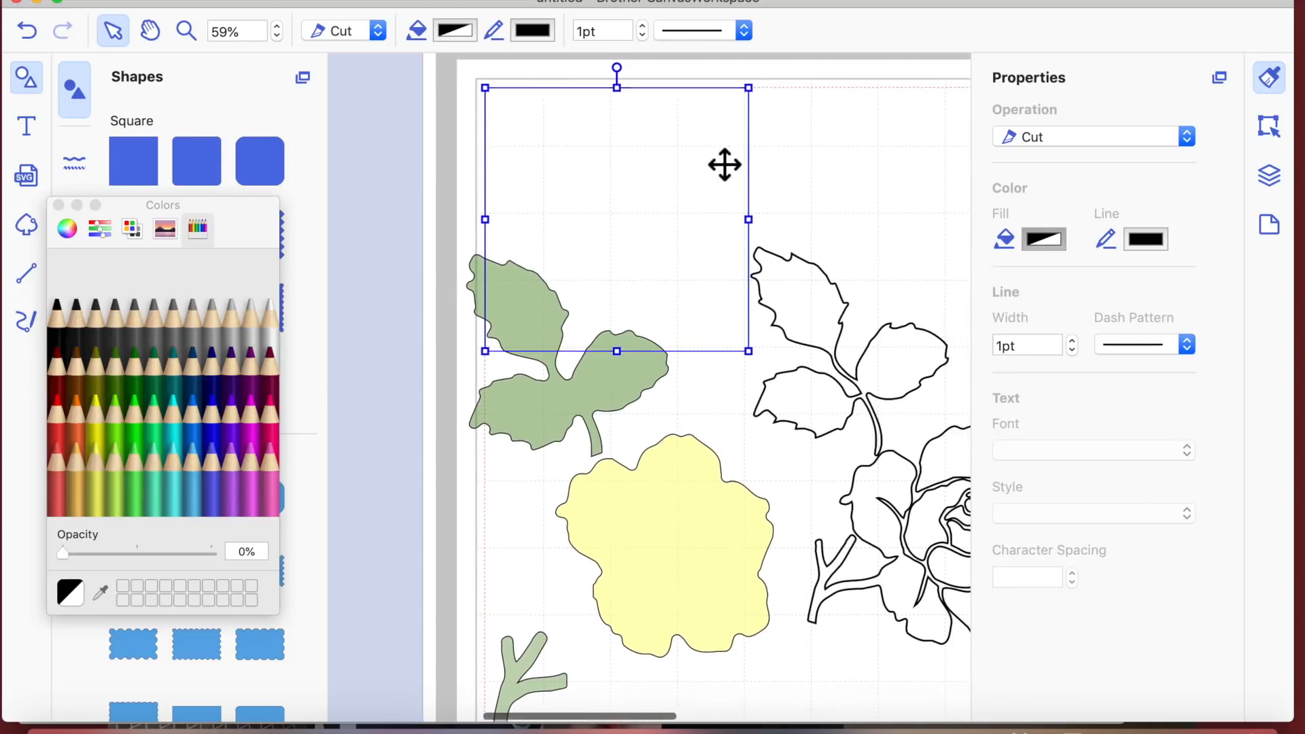
{"action": "left_click_drag", "start_coordinate": [492, 106], "coordinate": [671, 224]}
{"action": "left_click_drag", "start_coordinate": [523, 710], "coordinate": [834, 588]}
{"action": "left_click_drag", "start_coordinate": [541, 683], "coordinate": [513, 651]}
{"action": "left_click_drag", "start_coordinate": [719, 324], "coordinate": [582, 634]}
{"action": "mouse_move", "coordinate": [574, 574]}
{"action": "left_mouse_down"}
{"action": "mouse_move", "coordinate": [533, 597]}
{"action": "mouse_move", "coordinate": [574, 553]}
{"action": "mouse_move", "coordinate": [567, 569]}
{"action": "left_mouse_up"}
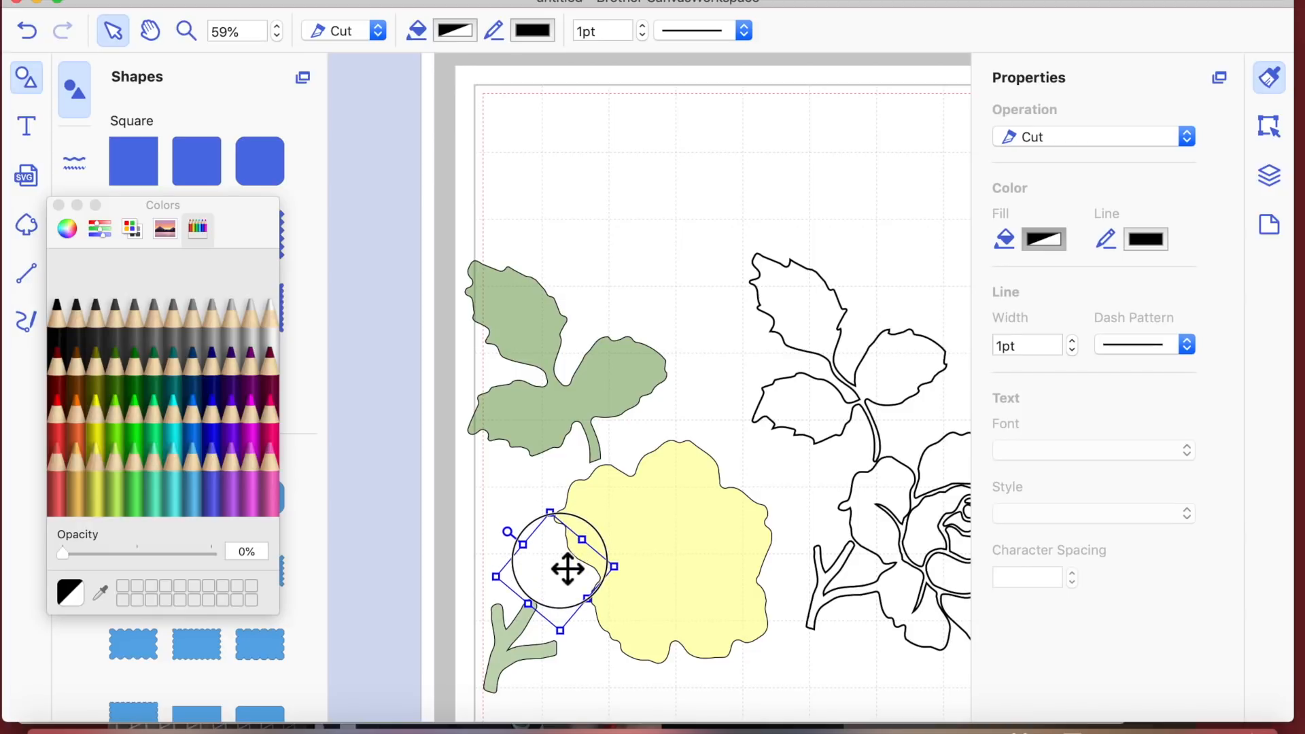
Step: Trim the tip of the branch cut outline's upper twig where the tilted square overlaps it
{"action": "left_click", "coordinate": [514, 654], "text": "shift"}
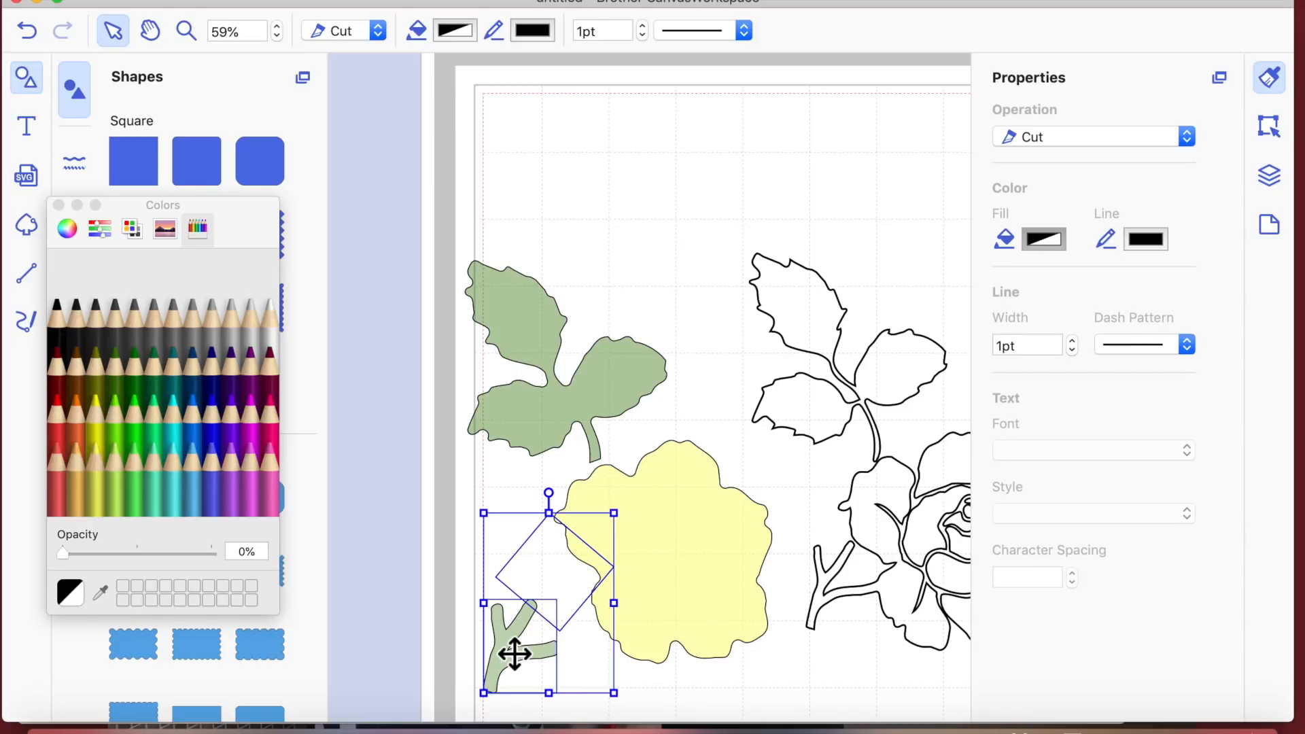
{"action": "left_click", "coordinate": [1268, 125]}
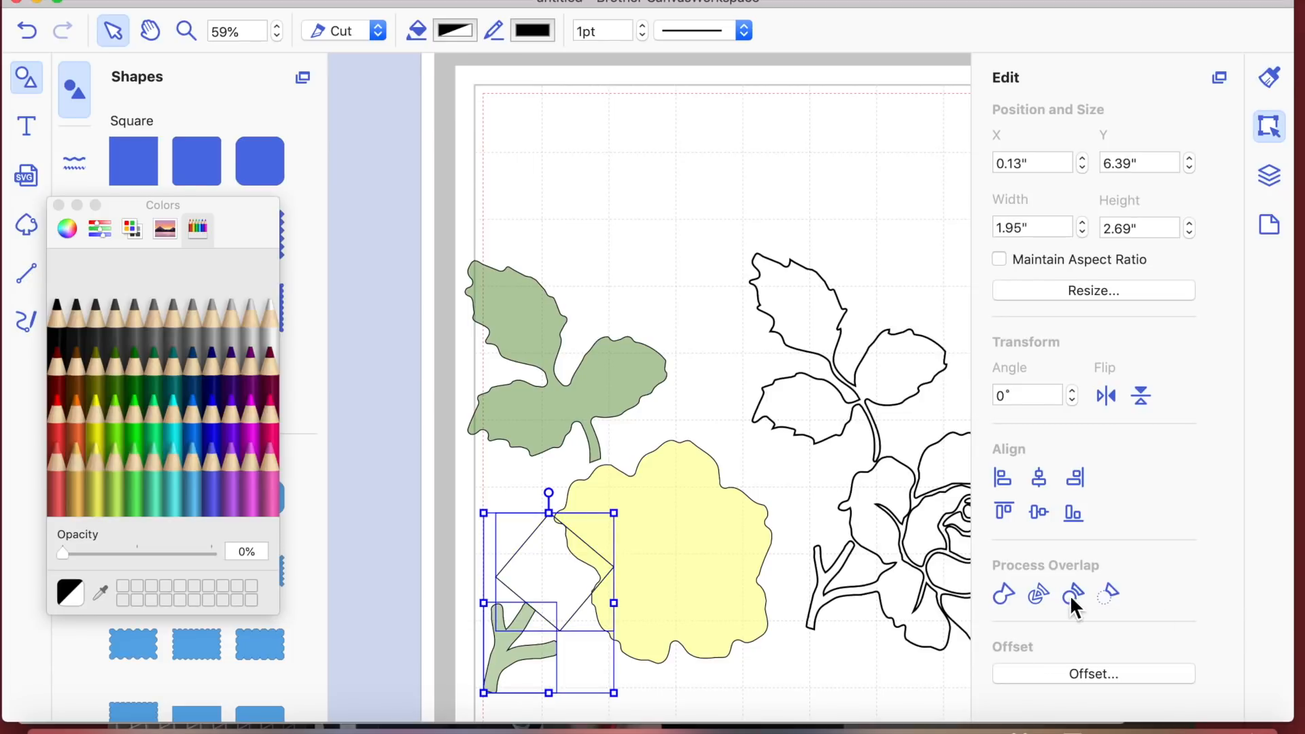
{"action": "left_click_drag", "start_coordinate": [577, 583], "coordinate": [557, 562]}
{"action": "left_click", "coordinate": [667, 659]}
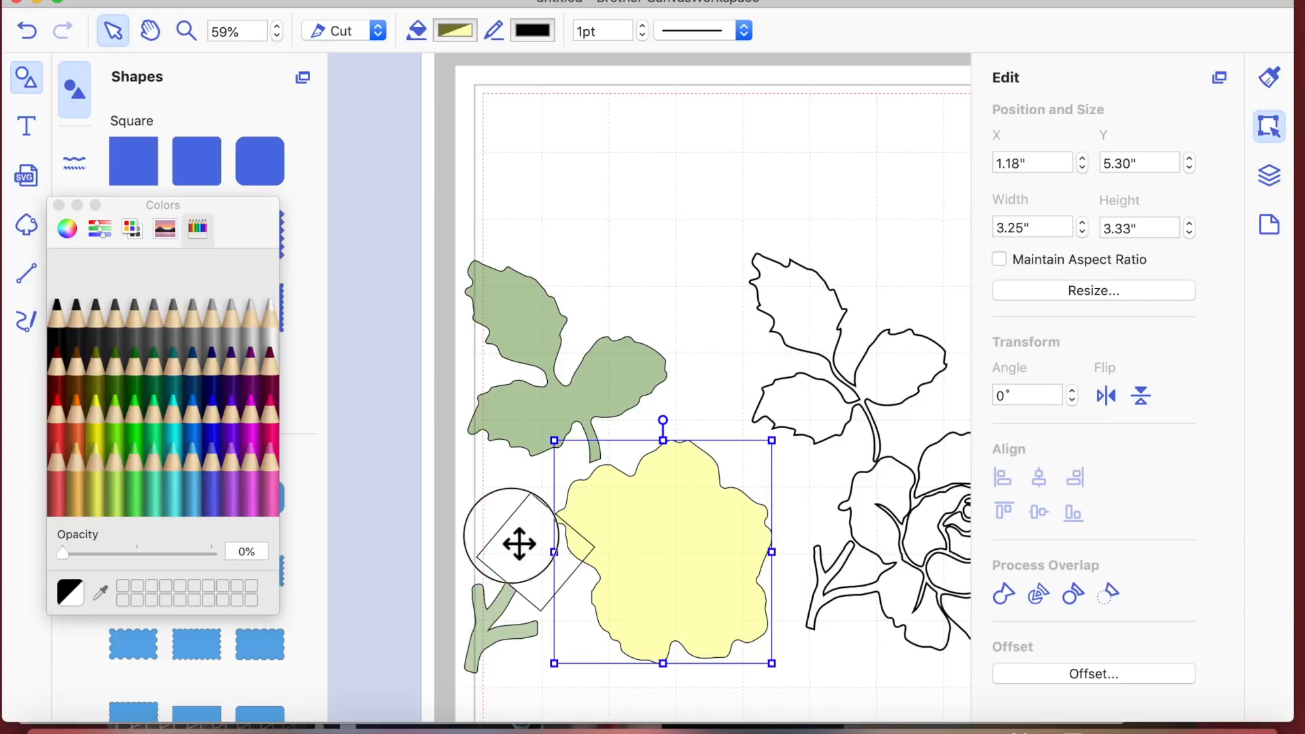
Step: Rotate the square to 46° and place it over the end of the branch cut outline's lower side twig
{"action": "left_click", "coordinate": [519, 544]}
{"action": "left_click_drag", "start_coordinate": [544, 479], "coordinate": [573, 482]}
{"action": "left_click_drag", "start_coordinate": [552, 528], "coordinate": [636, 579]}
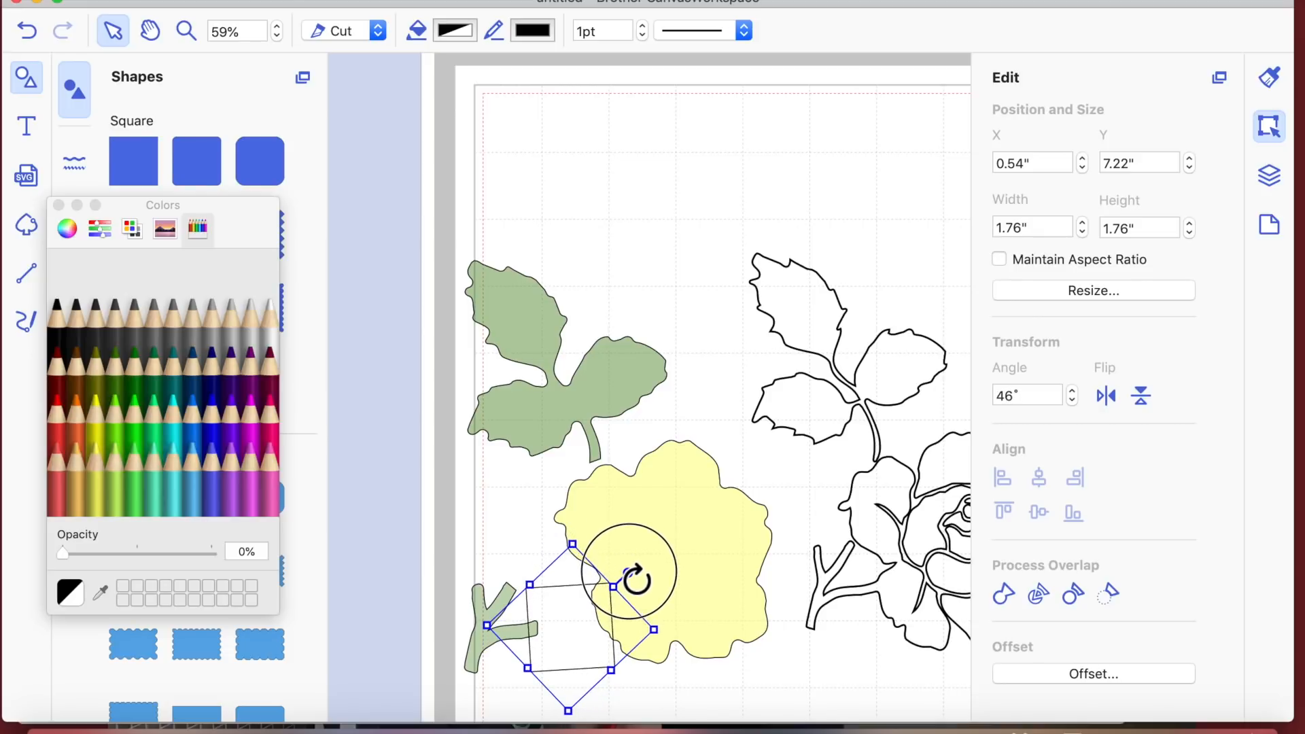
{"action": "left_click_drag", "start_coordinate": [602, 621], "coordinate": [602, 623]}
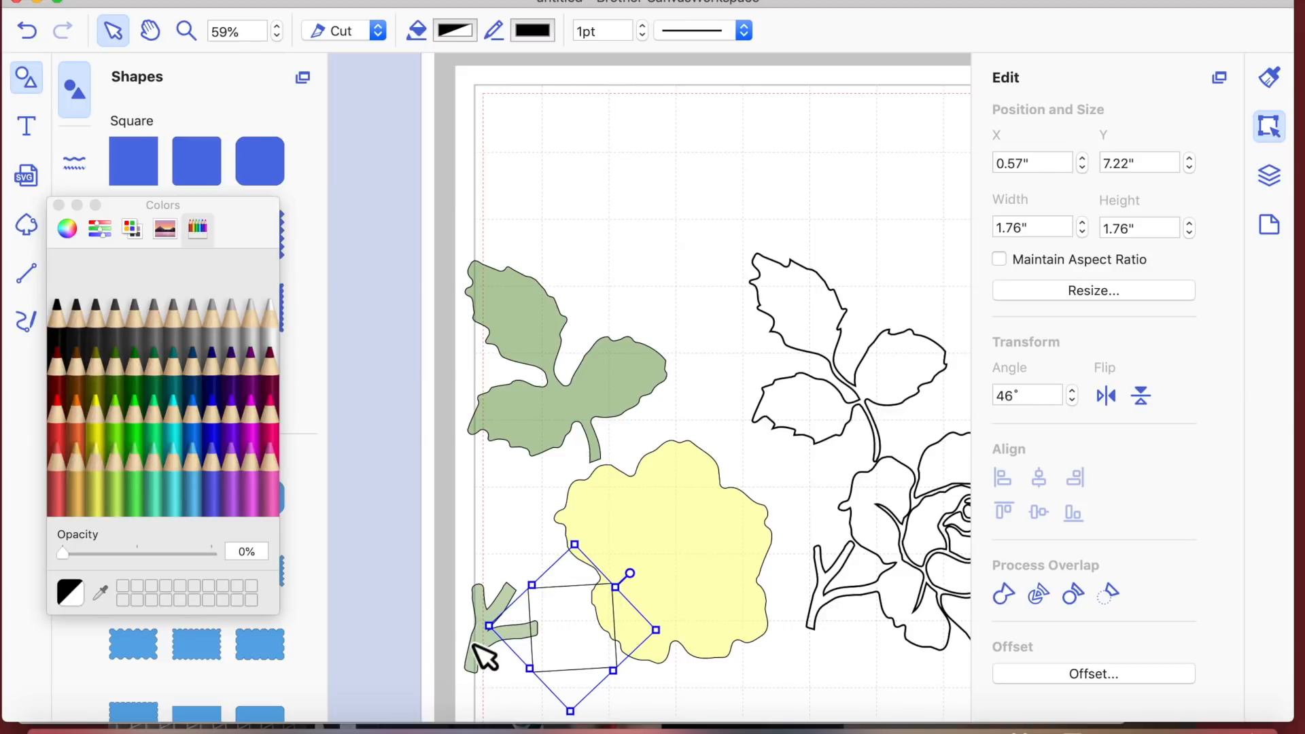
Step: Trim the end of the branch's lower side twig where the square overlaps it, and delete the square
{"action": "key", "text": "Delete"}
{"action": "left_click", "coordinate": [553, 634]}
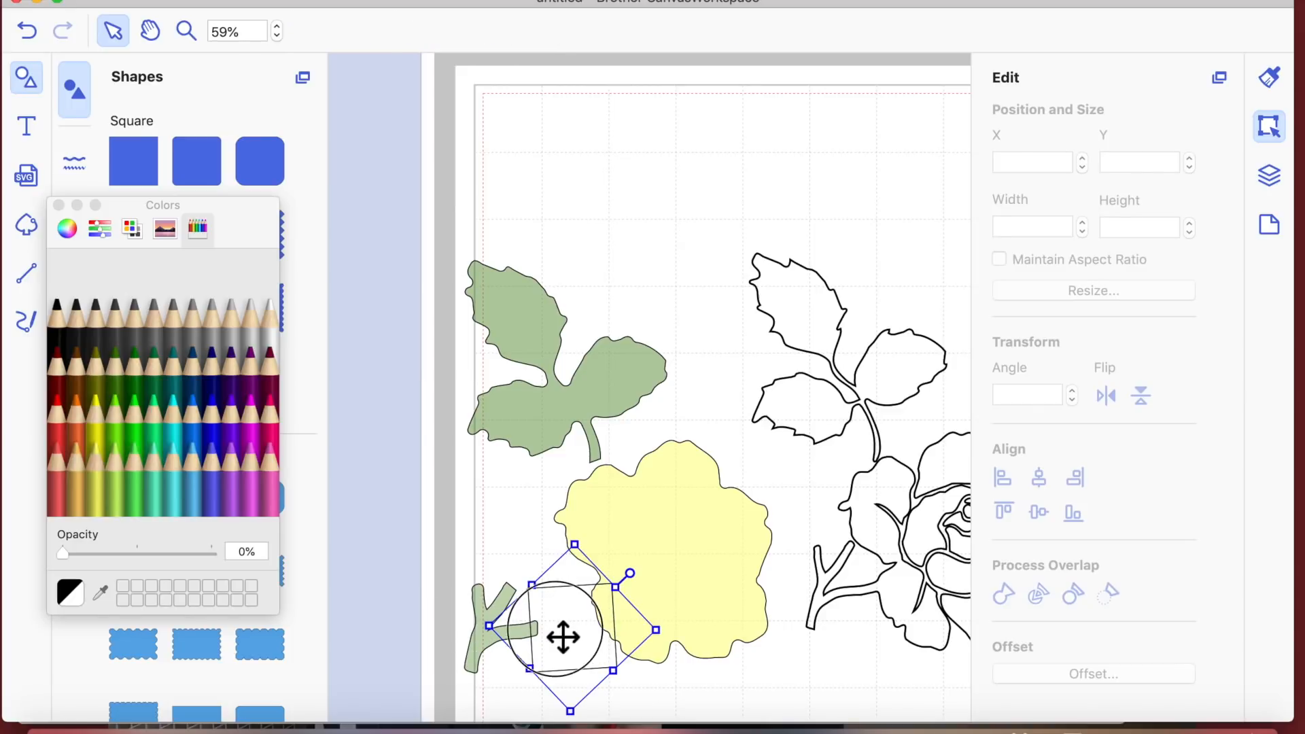
{"action": "left_click", "coordinate": [493, 655], "text": "shift"}
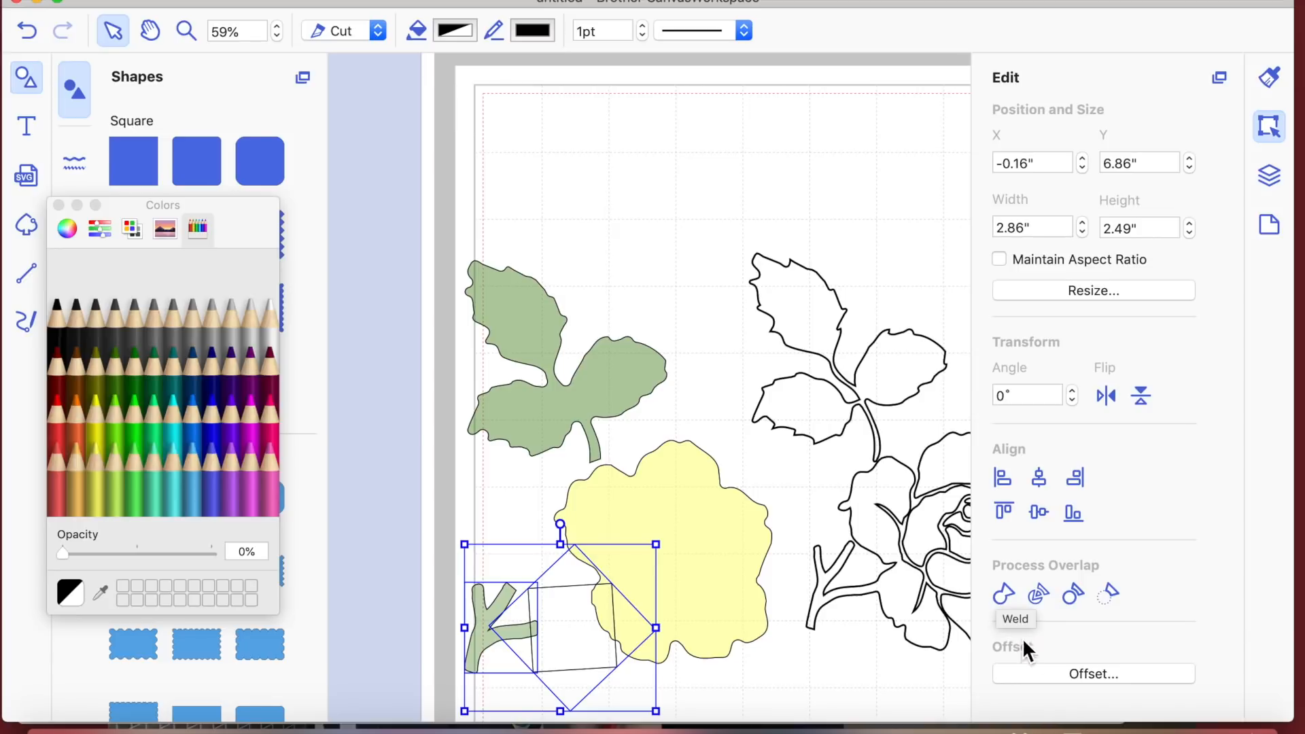
{"action": "left_click", "coordinate": [1069, 589]}
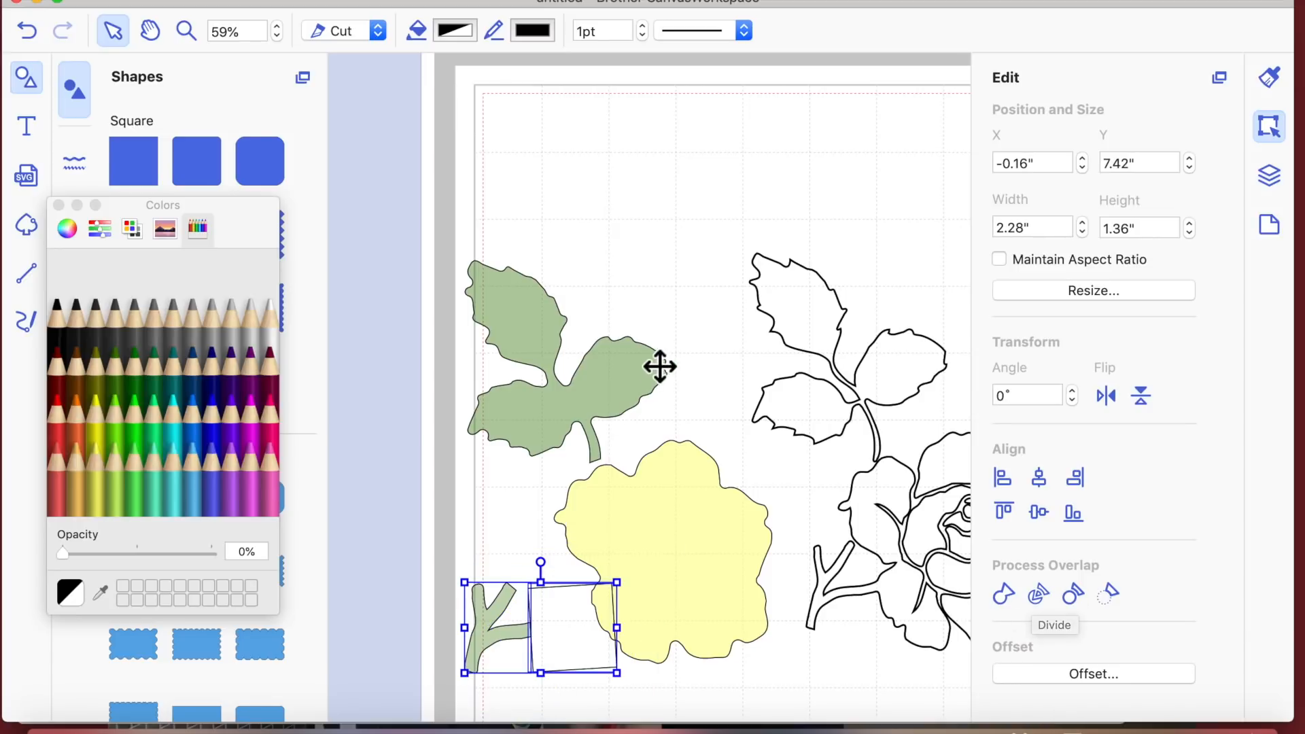
{"action": "left_click", "coordinate": [710, 351]}
{"action": "left_click", "coordinate": [572, 634]}
{"action": "key", "text": "Delete"}
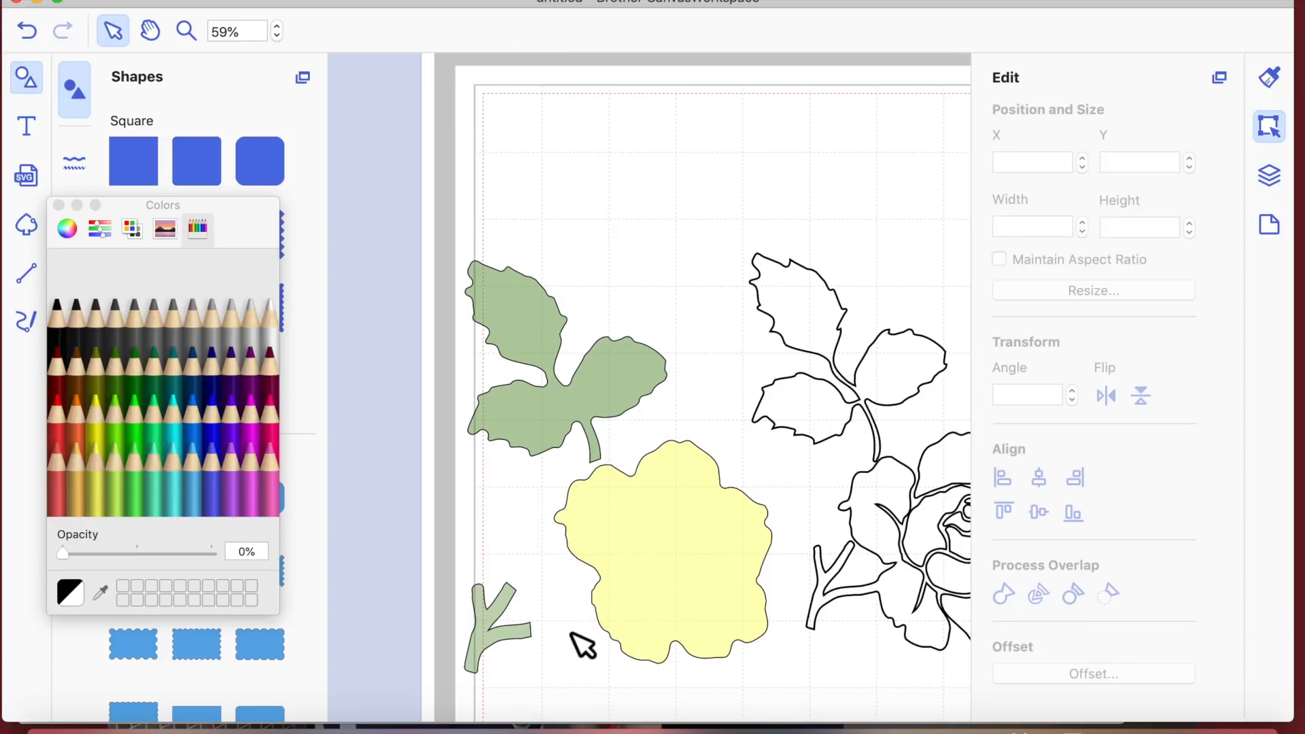
Step: Move the branch cut outline off the mat and group the leaf and flower cut outlines
{"action": "left_click", "coordinate": [491, 625]}
{"action": "left_click_drag", "start_coordinate": [519, 620], "coordinate": [315, 655]}
{"action": "left_click_drag", "start_coordinate": [451, 247], "coordinate": [651, 526]}
{"action": "right_click", "coordinate": [650, 518]}
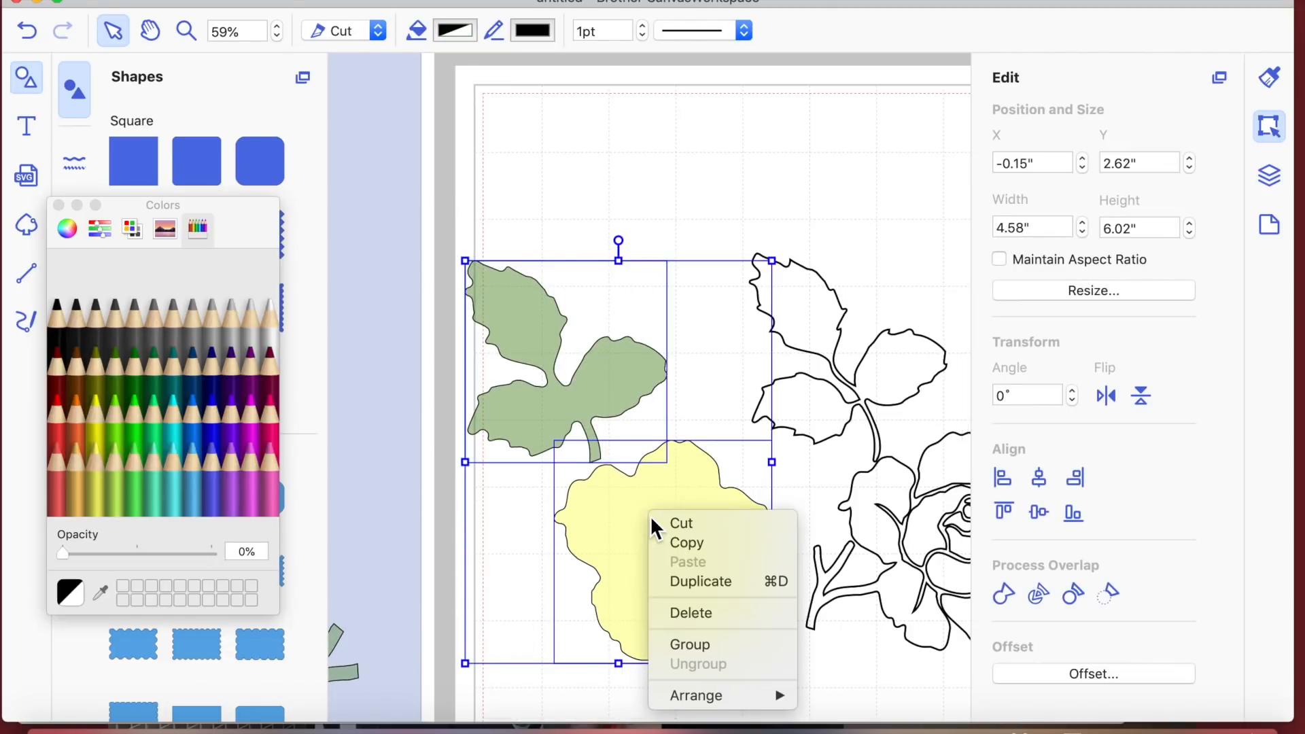
{"action": "left_click", "coordinate": [700, 645]}
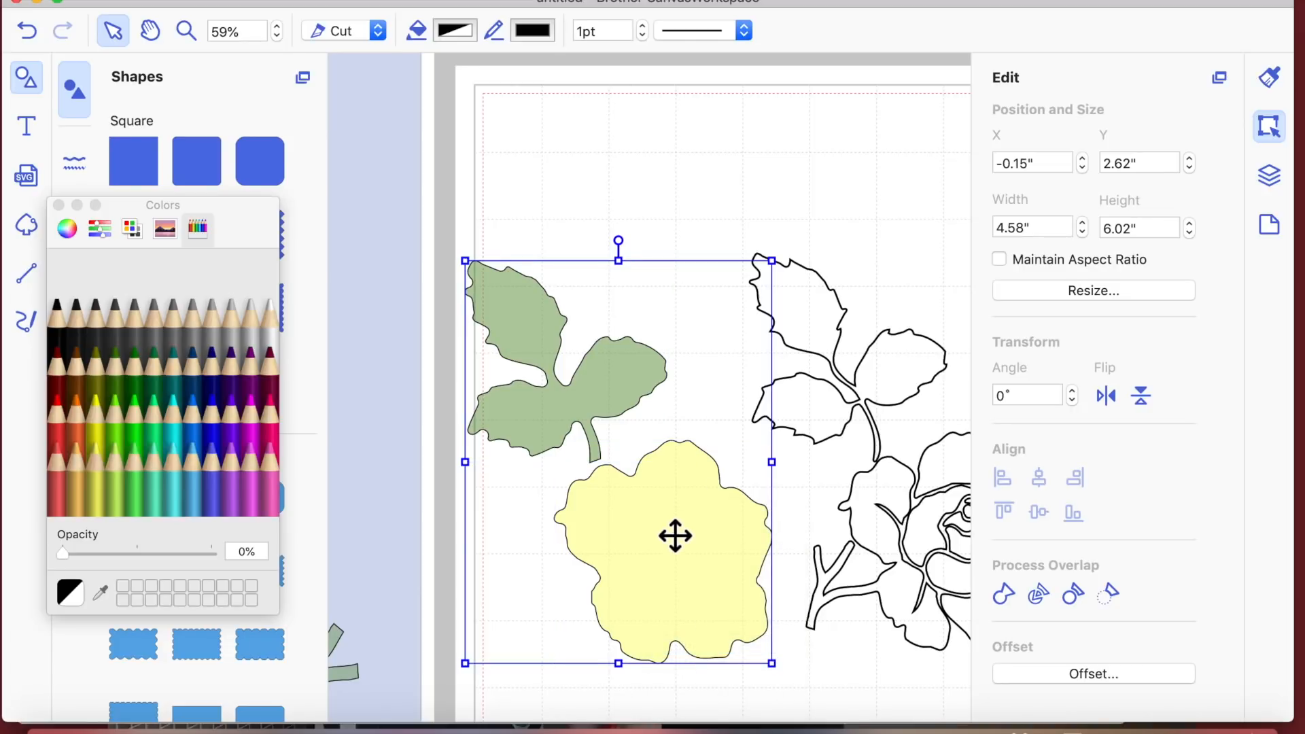
Step: Move the leaf-and-flower group over the drawn rose and bring the branch cut outline back onto the mat below the drawn branch
{"action": "scroll", "coordinate": [673, 536], "scroll_direction": "down", "scroll_amount": 2}
{"action": "scroll", "coordinate": [672, 536], "scroll_direction": "right", "scroll_amount": 2}
{"action": "left_click_drag", "start_coordinate": [612, 527], "coordinate": [881, 511]}
{"action": "scroll", "coordinate": [446, 490], "scroll_direction": "left", "scroll_amount": 3}
{"action": "scroll", "coordinate": [445, 489], "scroll_direction": "down", "scroll_amount": 2}
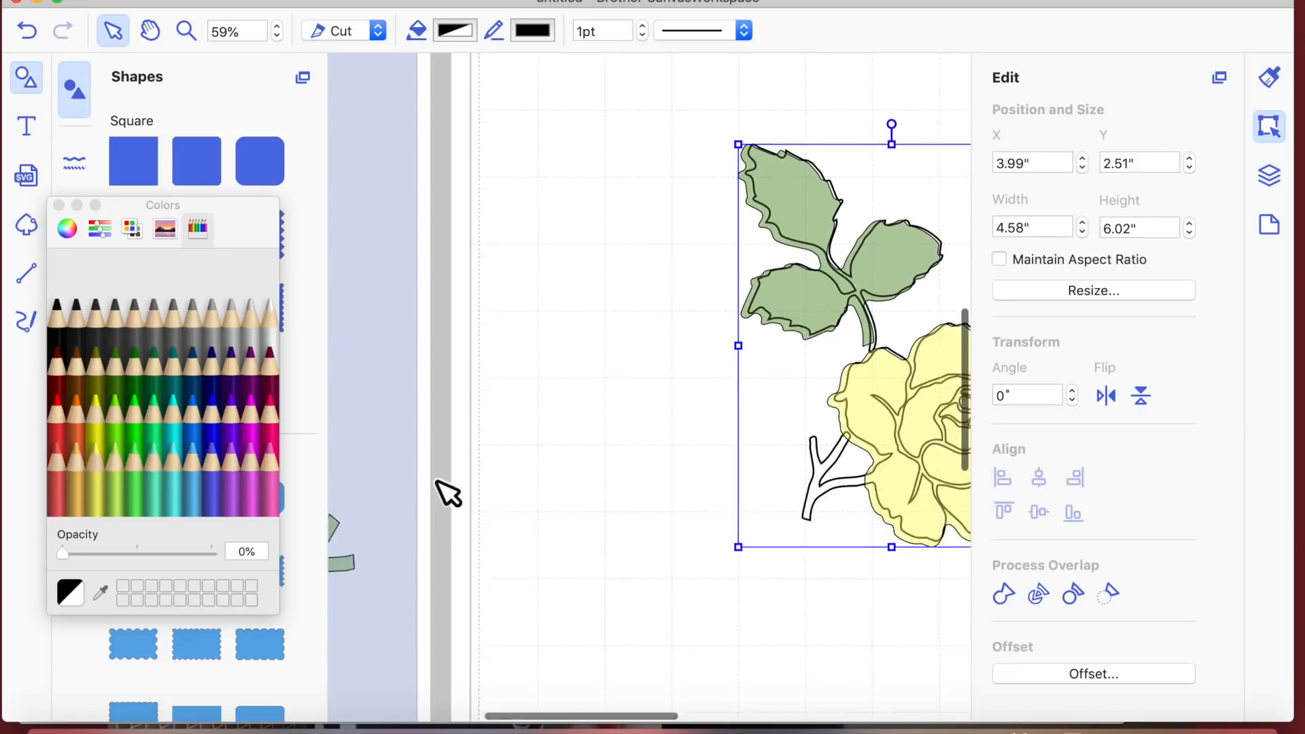
{"action": "left_click_drag", "start_coordinate": [384, 559], "coordinate": [829, 582]}
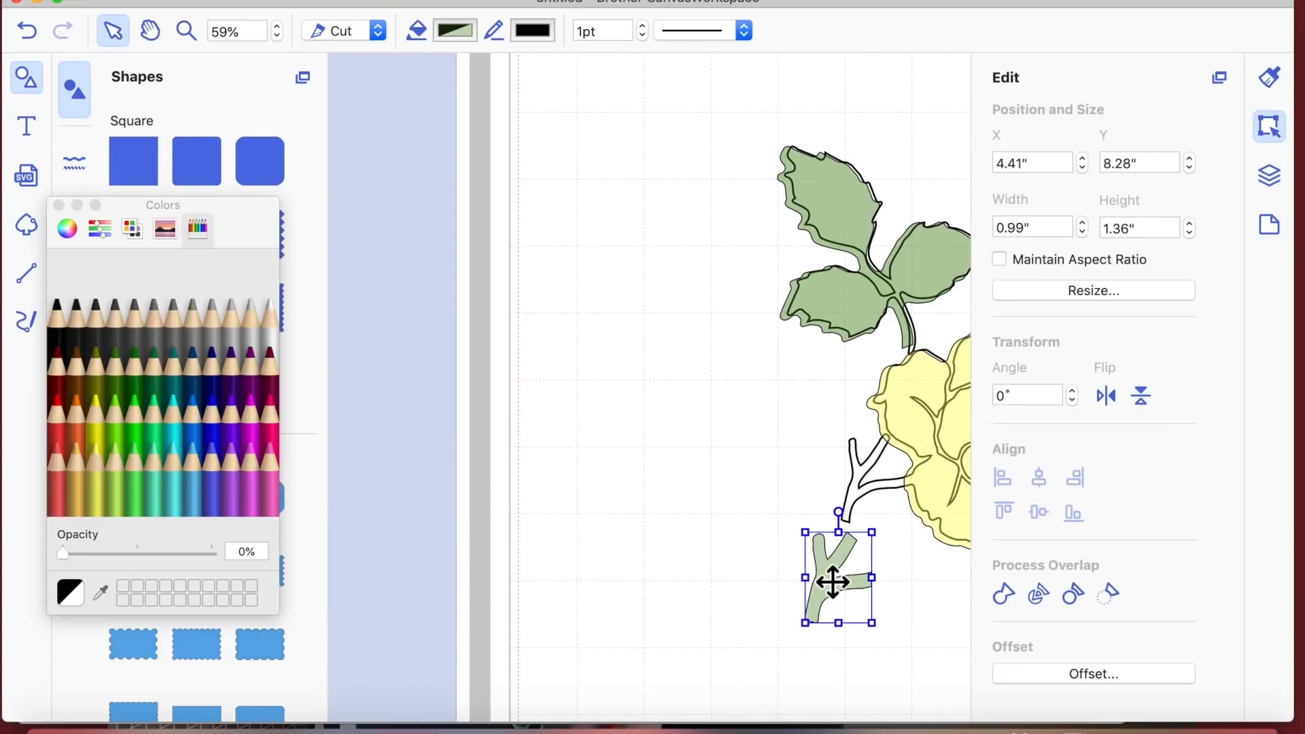
{"action": "scroll", "coordinate": [702, 500], "scroll_direction": "right", "scroll_amount": 4}
{"action": "scroll", "coordinate": [702, 501], "scroll_direction": "down", "scroll_amount": 1}
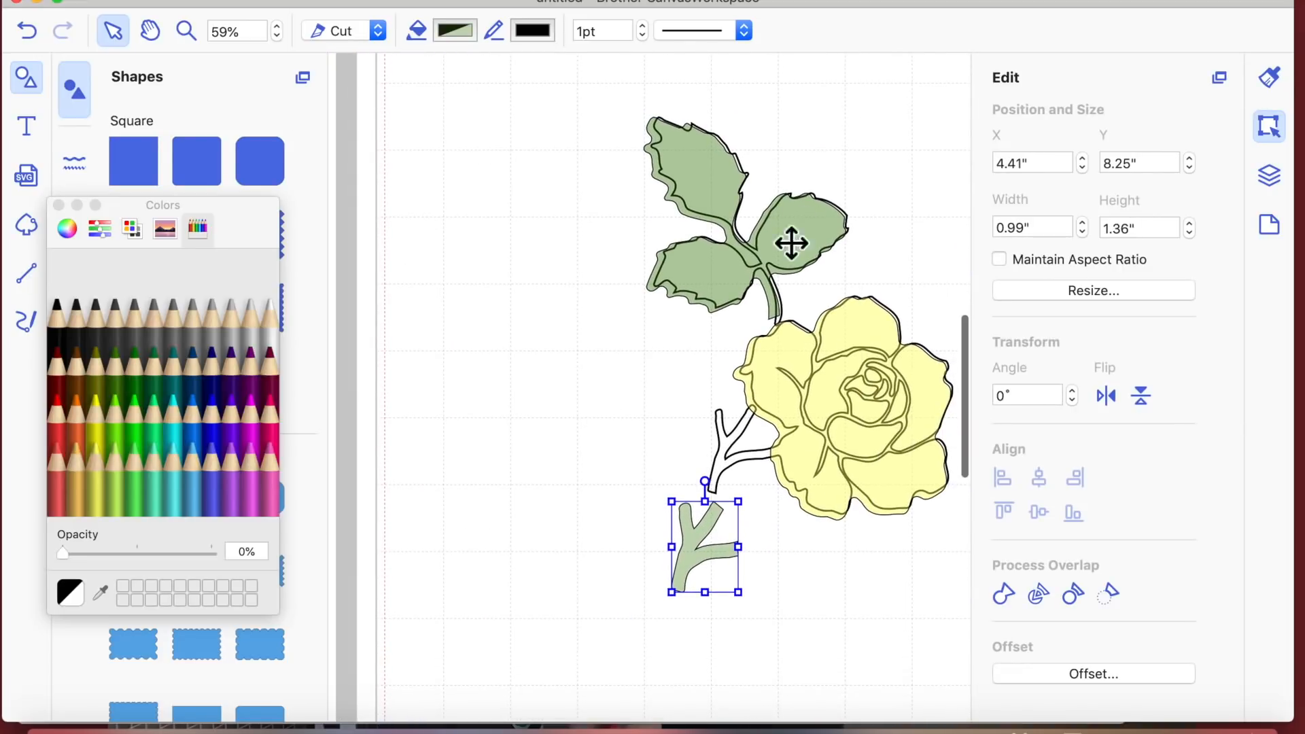
Step: Fine-tune the leaf-and-flower group to sit evenly around the drawn lines, at about X 4.07 in, Y 2.46 in
{"action": "left_click_drag", "start_coordinate": [802, 258], "coordinate": [802, 257]}
{"action": "key", "text": "Down"}
{"action": "key", "text": "Down"}
{"action": "key", "text": "Down"}
{"action": "key", "text": "Down"}
{"action": "key", "text": "Down"}
{"action": "key", "text": "Down"}
{"action": "key", "text": "Down"}
{"action": "key", "text": "Down"}
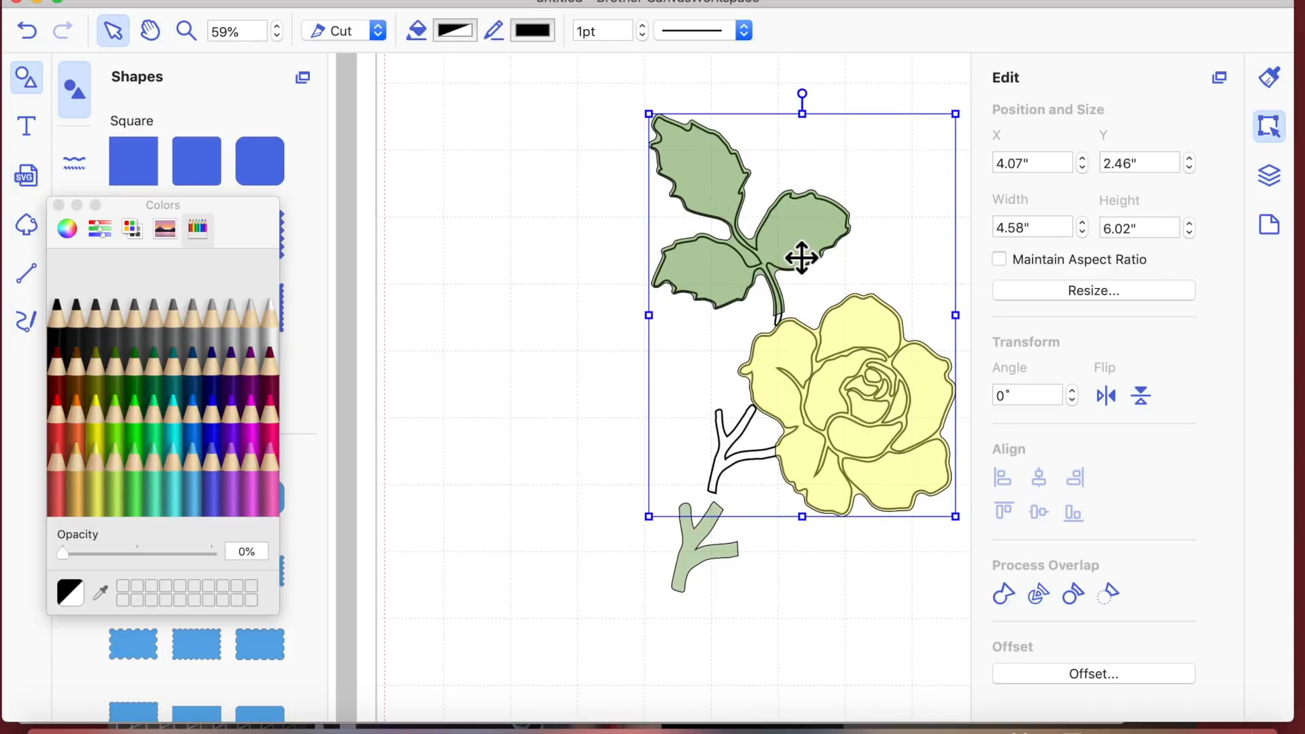
Step: Place the trimmed branch cut outline over the drawn branch and adjust it to about X 4.90 in, Y 6.82 in
{"action": "left_click_drag", "start_coordinate": [701, 568], "coordinate": [734, 467]}
{"action": "left_click", "coordinate": [718, 615]}
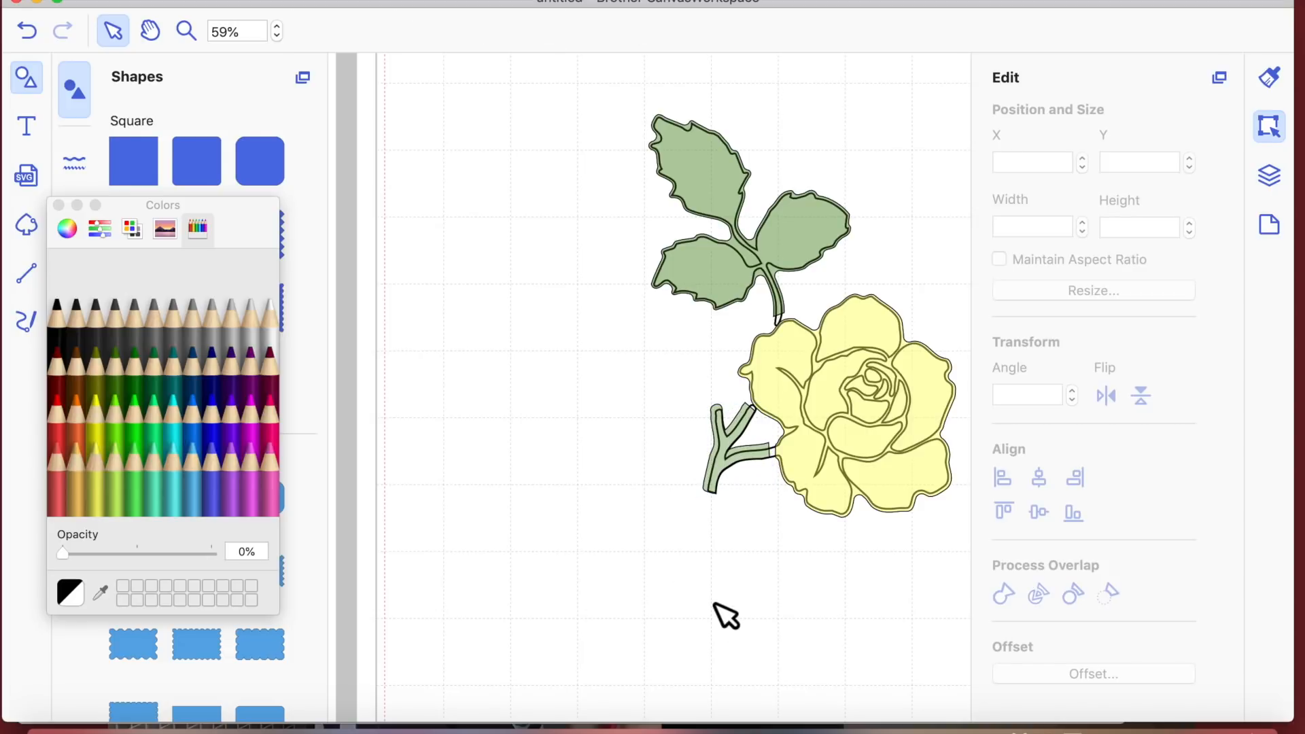
{"action": "left_click", "coordinate": [737, 463]}
{"action": "key", "text": "Right"}
{"action": "key", "text": "Right"}
{"action": "key", "text": "Right"}
{"action": "key", "text": "Right"}
{"action": "key", "text": "Right"}
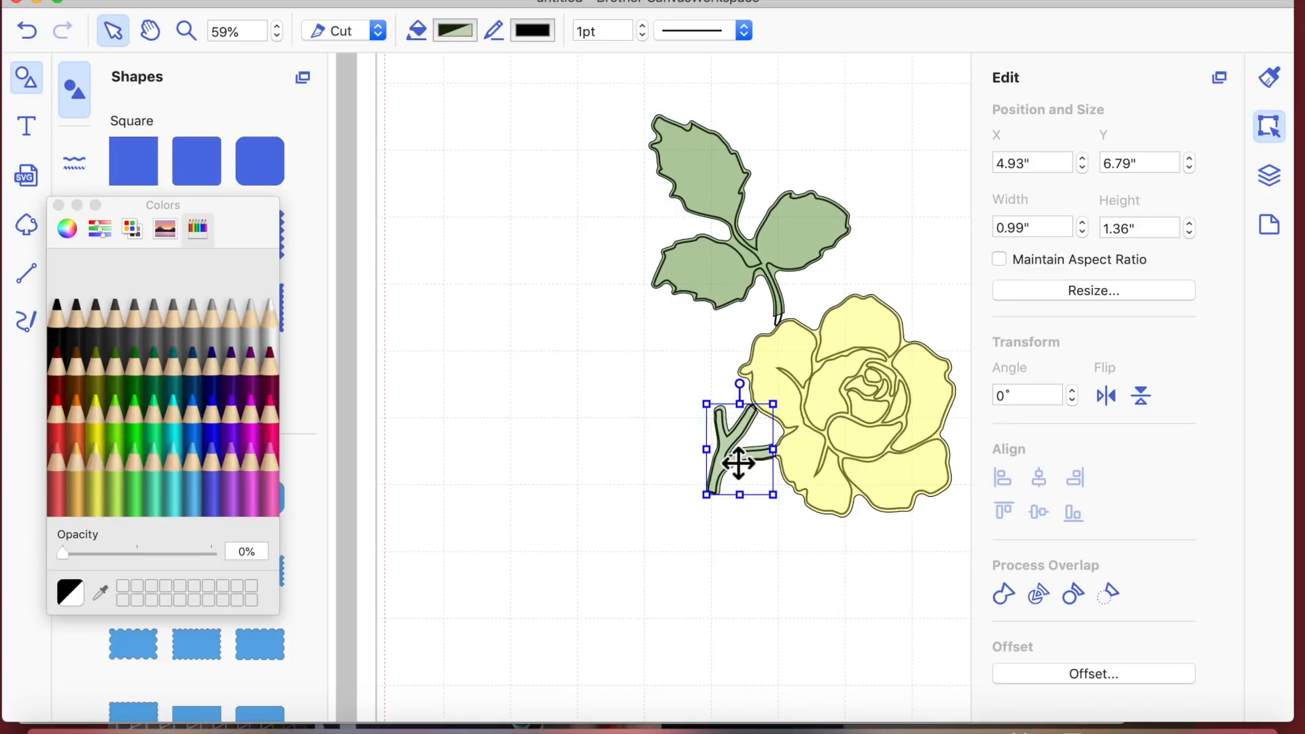
{"action": "left_click", "coordinate": [776, 578]}
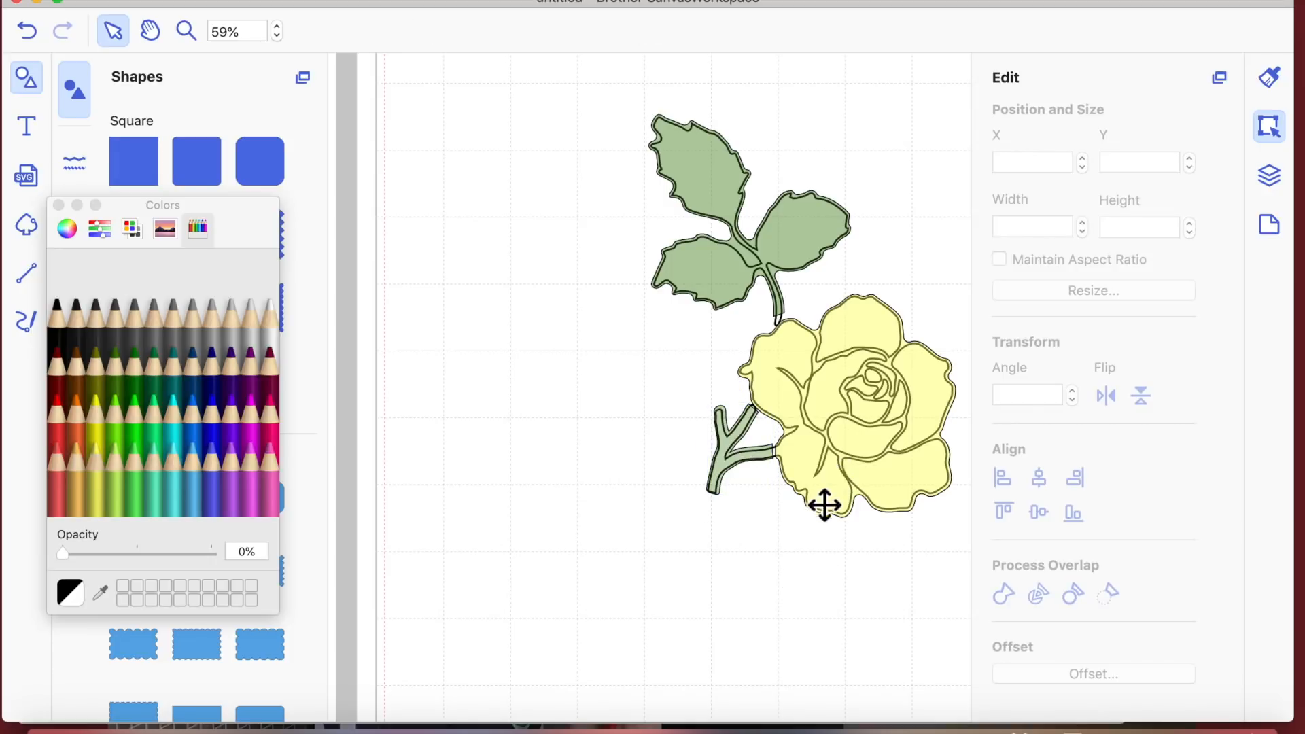
{"action": "left_click_drag", "start_coordinate": [725, 466], "coordinate": [728, 479]}
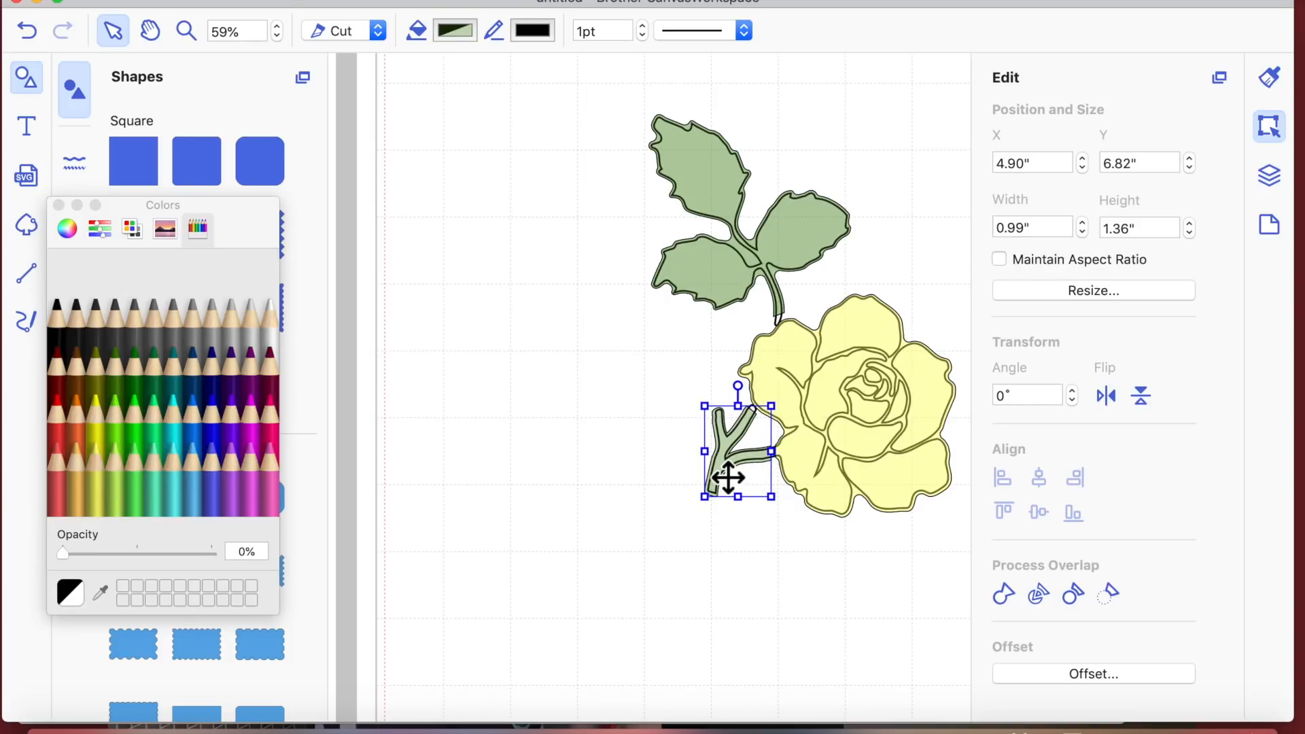
{"action": "left_click", "coordinate": [835, 560]}
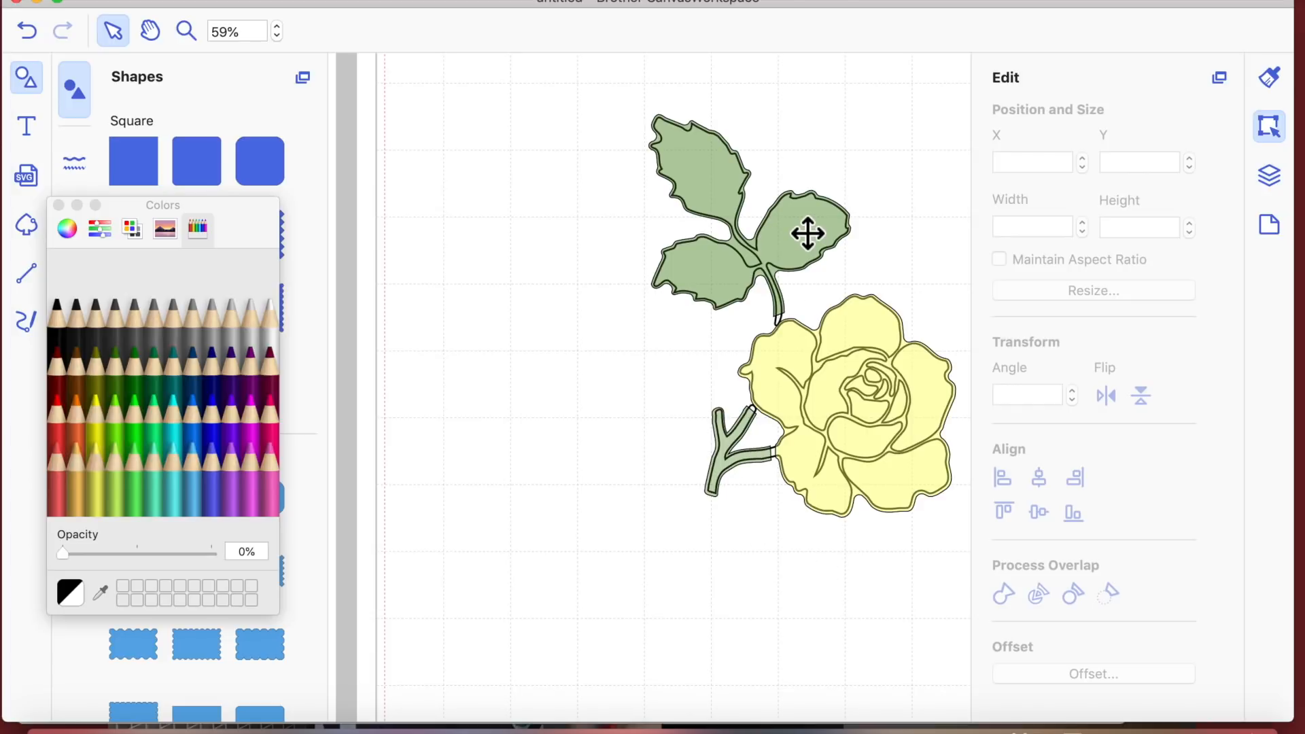
Step: Move the leaf-and-flower group and branch cut outline together off the drawn rose to about X 0.15 in, Y 2.62 in, and group them
{"action": "left_click", "coordinate": [807, 233]}
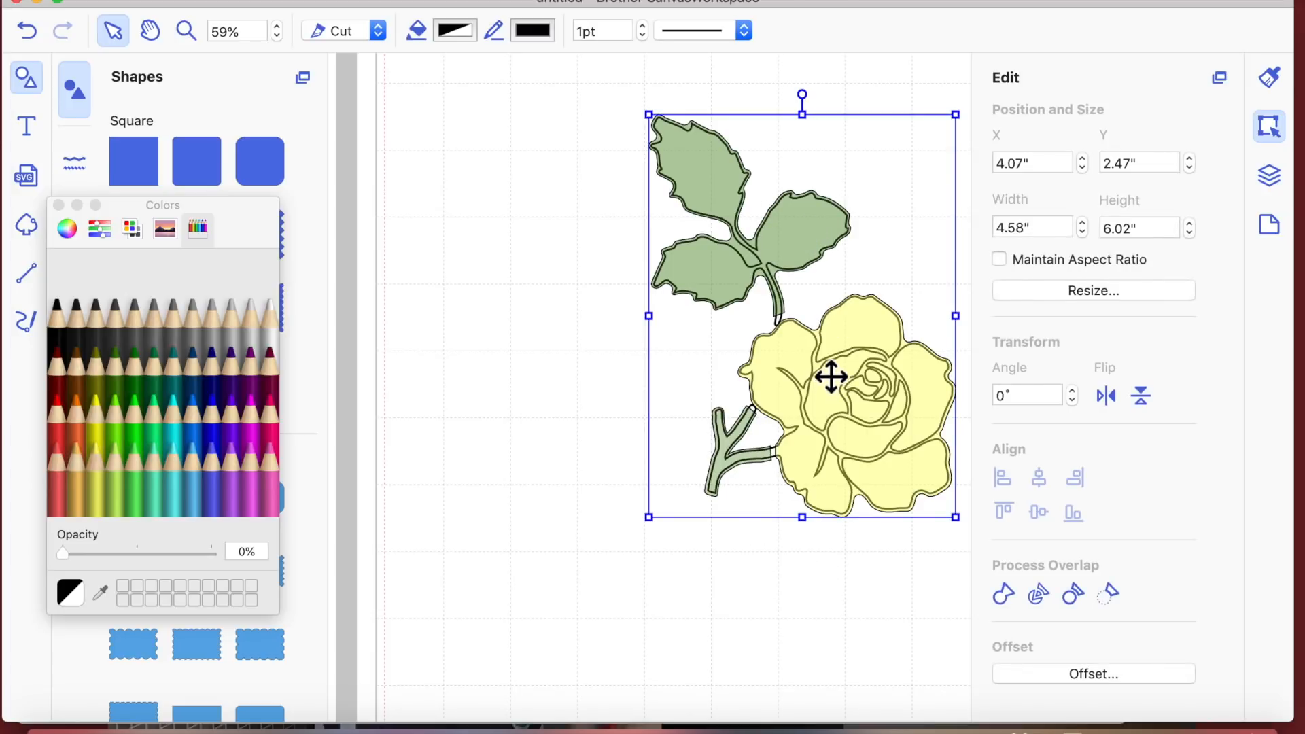
{"action": "left_click", "coordinate": [736, 457]}
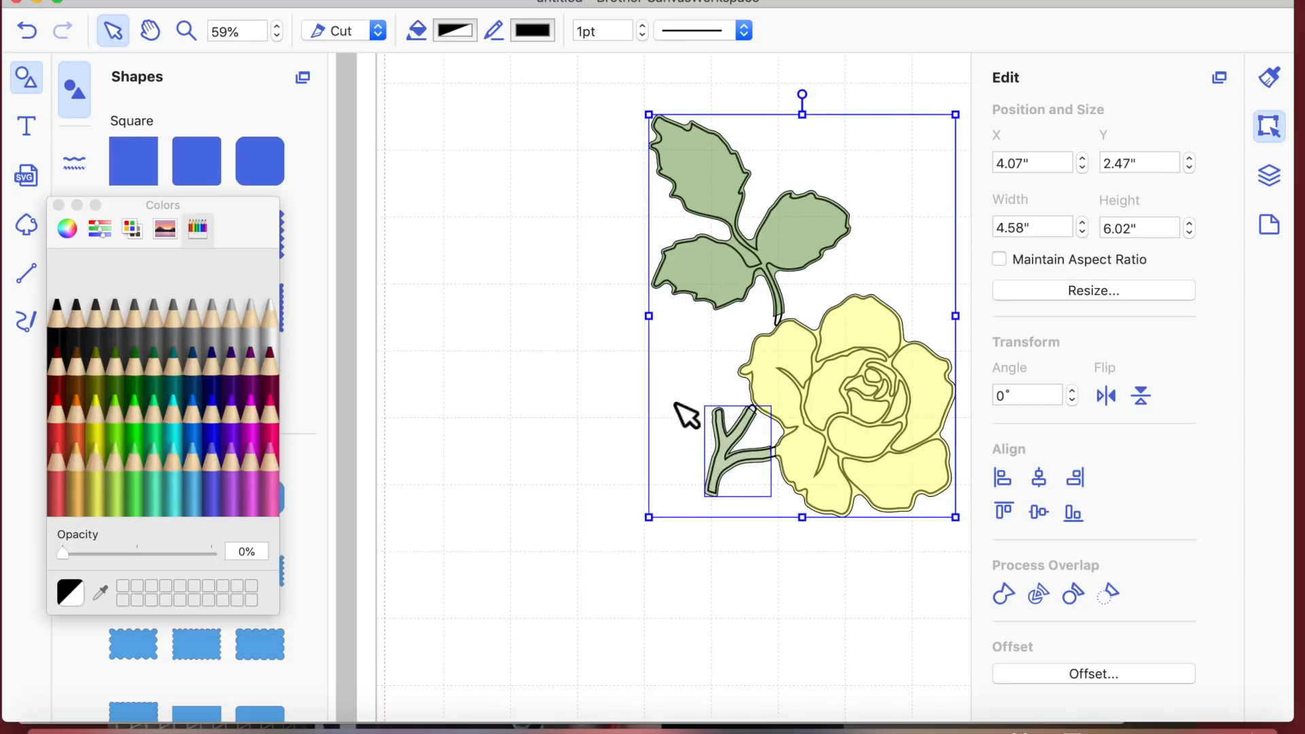
{"action": "left_click_drag", "start_coordinate": [803, 399], "coordinate": [541, 409]}
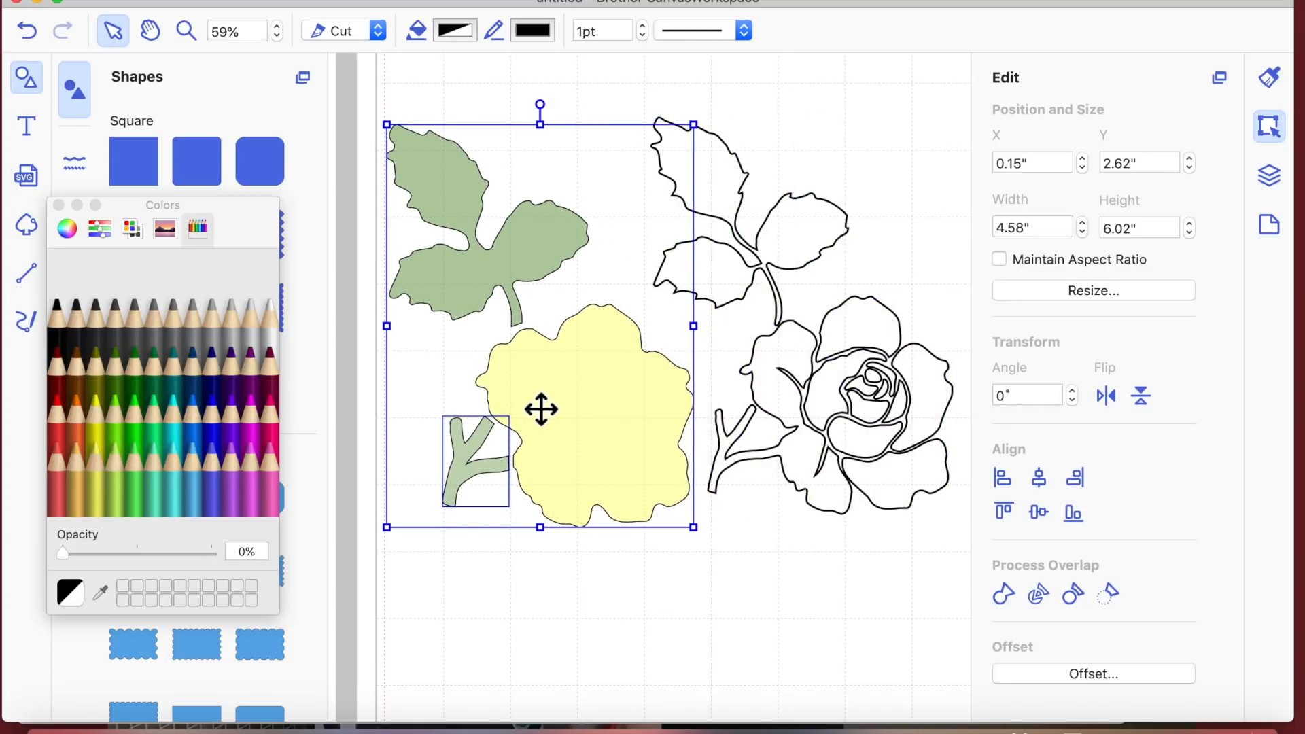
{"action": "right_click", "coordinate": [541, 409]}
{"action": "left_click", "coordinate": [611, 535]}
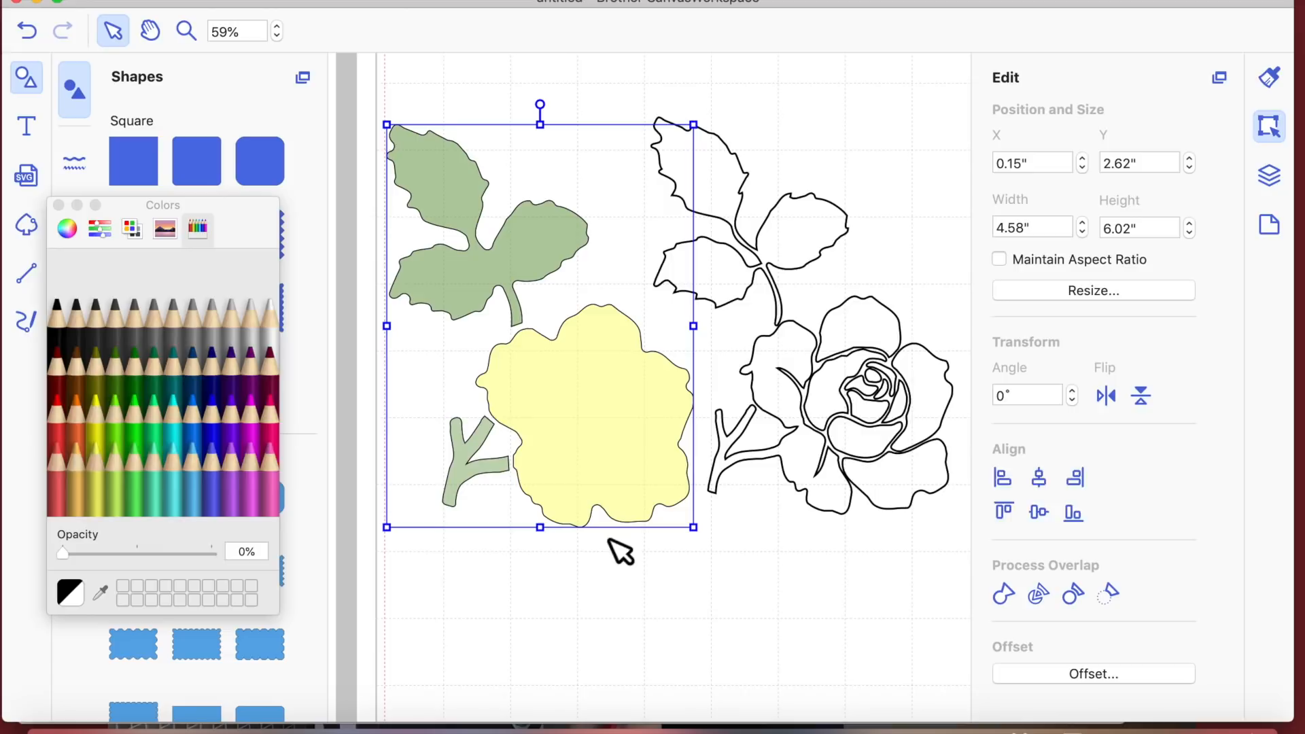
{"action": "left_click", "coordinate": [678, 615]}
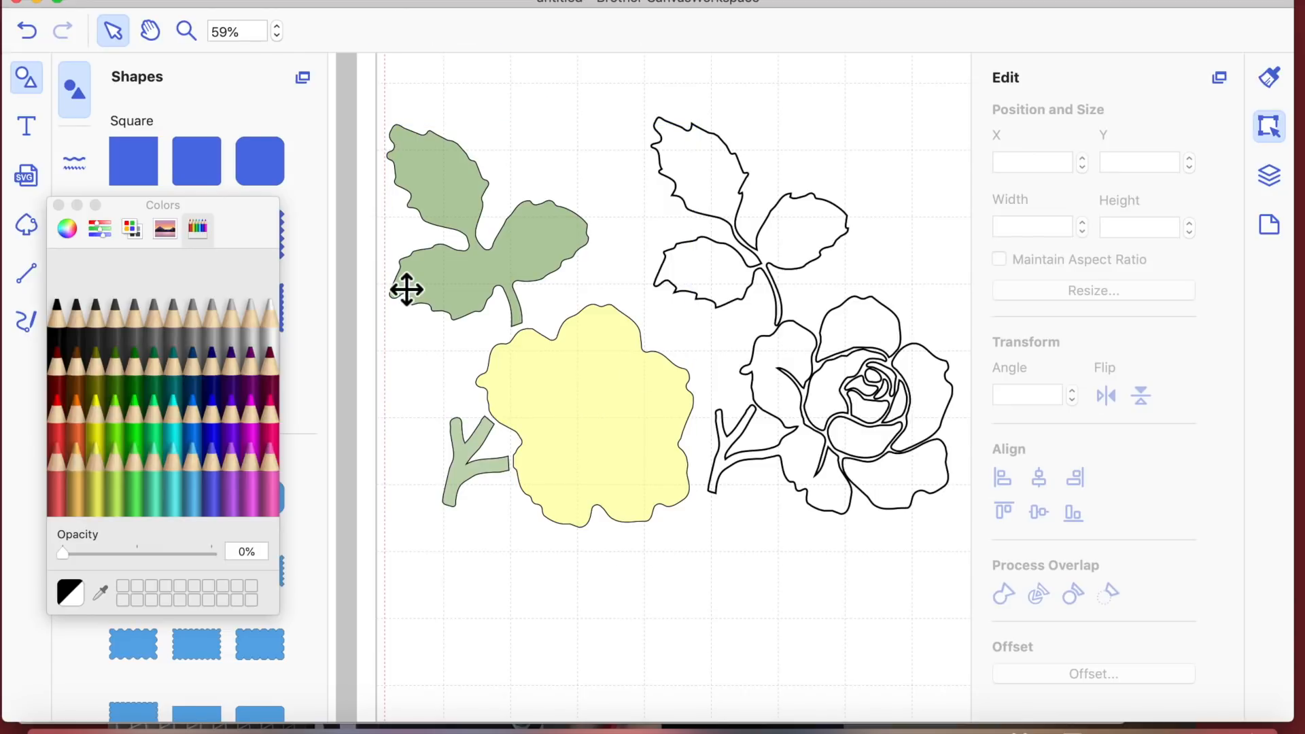
Step: Close the shape library and color palette, and move the rose stencil panel to about X -5.60 in, Y 2.49 in
{"action": "left_click", "coordinate": [26, 79]}
{"action": "left_click", "coordinate": [59, 205]}
{"action": "scroll", "coordinate": [198, 340], "scroll_direction": "left", "scroll_amount": 10}
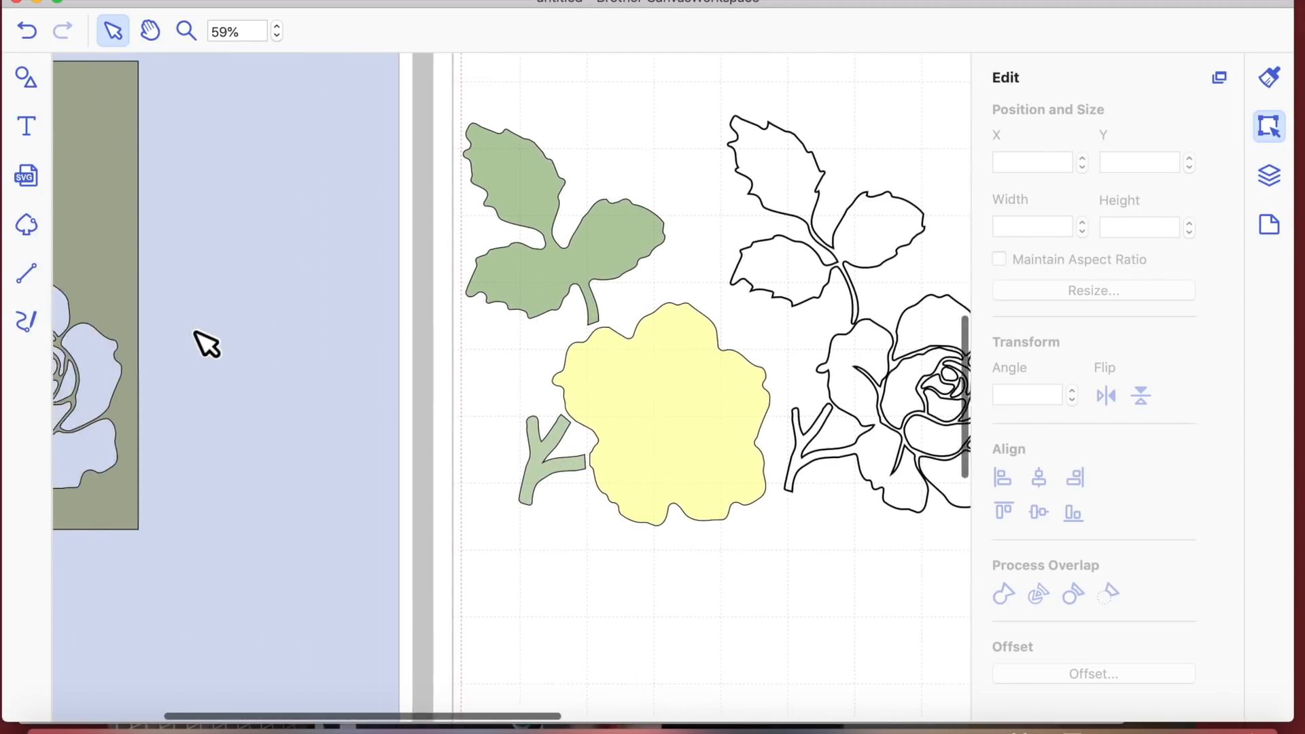
{"action": "left_click_drag", "start_coordinate": [84, 244], "coordinate": [358, 295]}
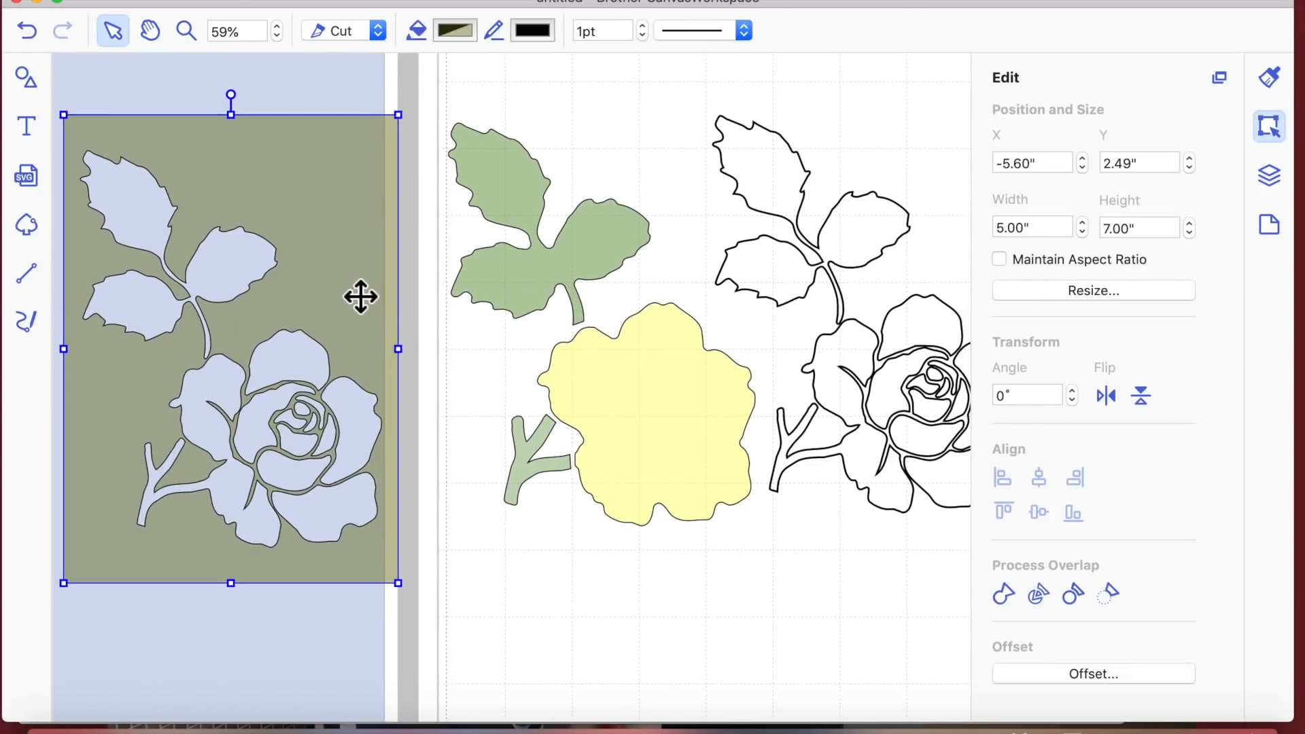
Step: Move the drawn rose off the mat onto the stencil panel, at about X -5.29 in, Y 3.14 in
{"action": "scroll", "coordinate": [367, 303], "scroll_direction": "right", "scroll_amount": 3}
{"action": "left_click", "coordinate": [836, 373]}
{"action": "mouse_move", "coordinate": [836, 373]}
{"action": "left_mouse_down"}
{"action": "mouse_move", "coordinate": [245, 411]}
{"action": "mouse_move", "coordinate": [149, 454]}
{"action": "left_mouse_up"}
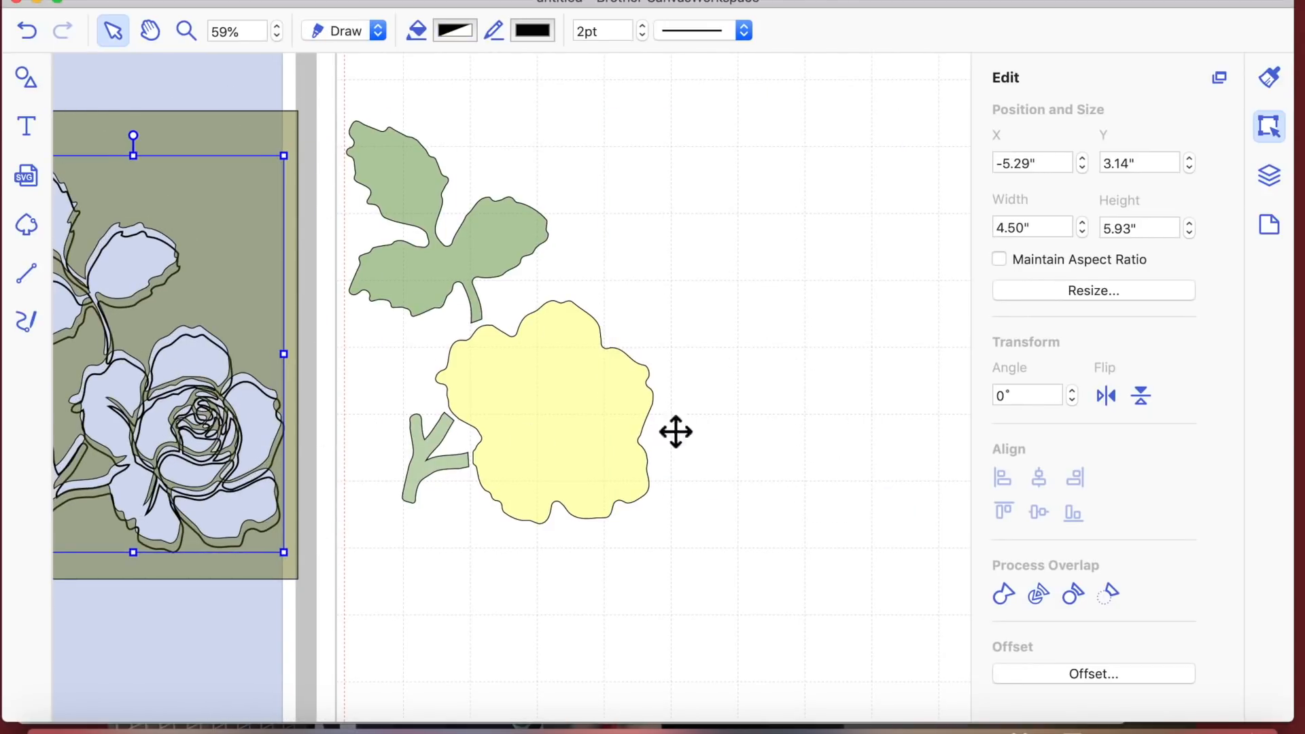
Step: Move the leaf, branch and flower group to about X 2.56 in, Y 3.32 in, and add a plain square at about X 1.02 in, Y 2.65 in
{"action": "left_click", "coordinate": [324, 99]}
{"action": "left_click_drag", "start_coordinate": [466, 279], "coordinate": [630, 328]}
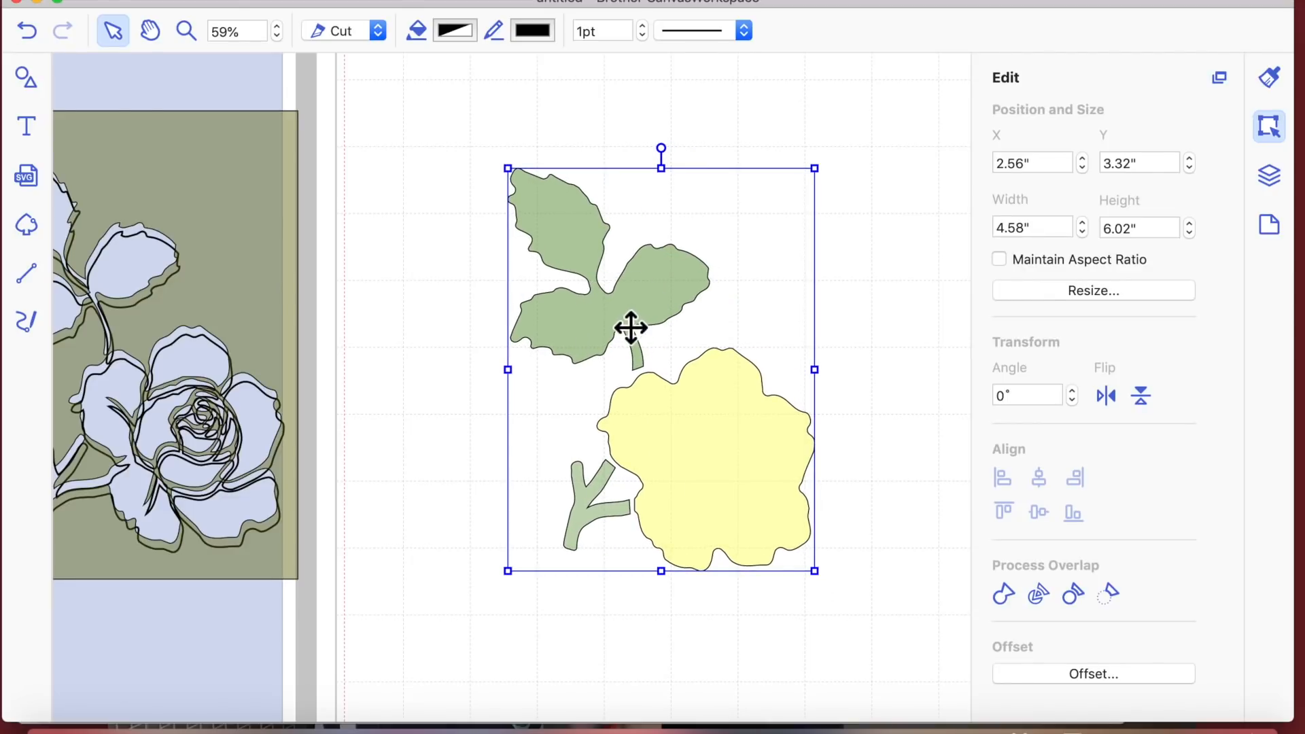
{"action": "left_click", "coordinate": [25, 76]}
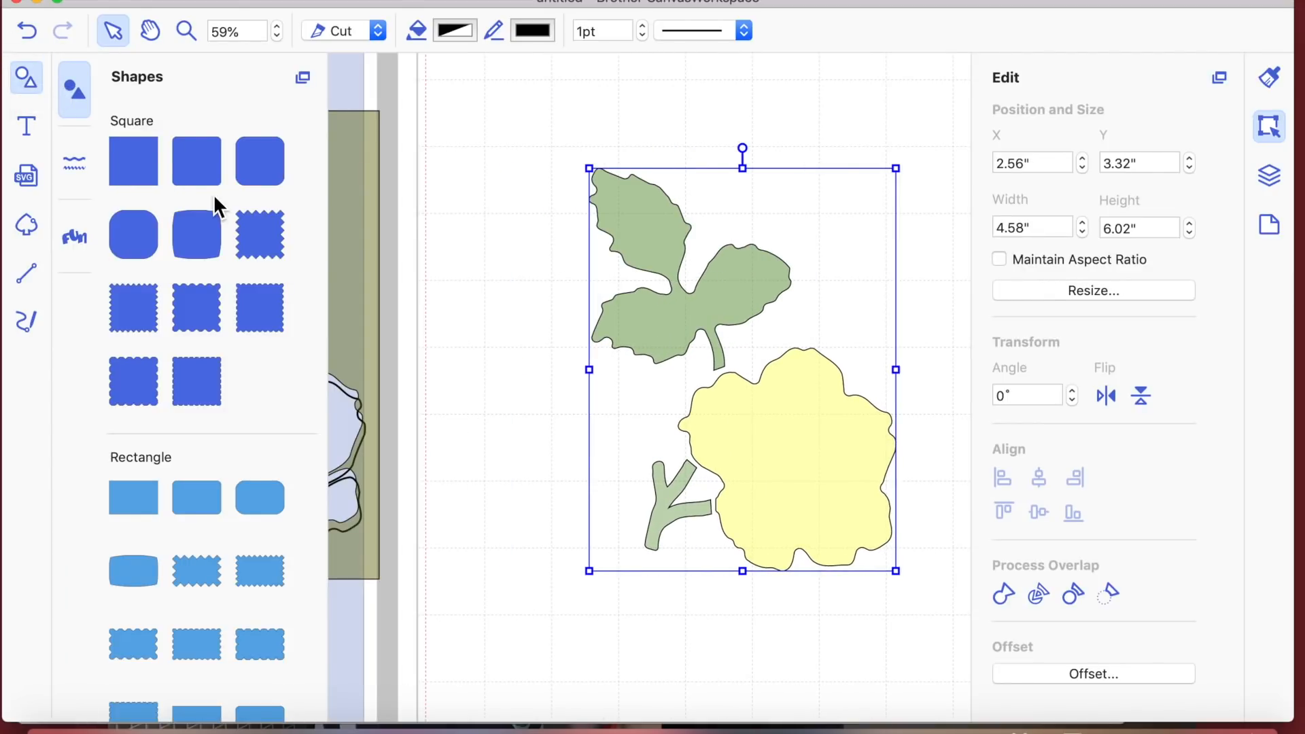
{"action": "left_click", "coordinate": [150, 163]}
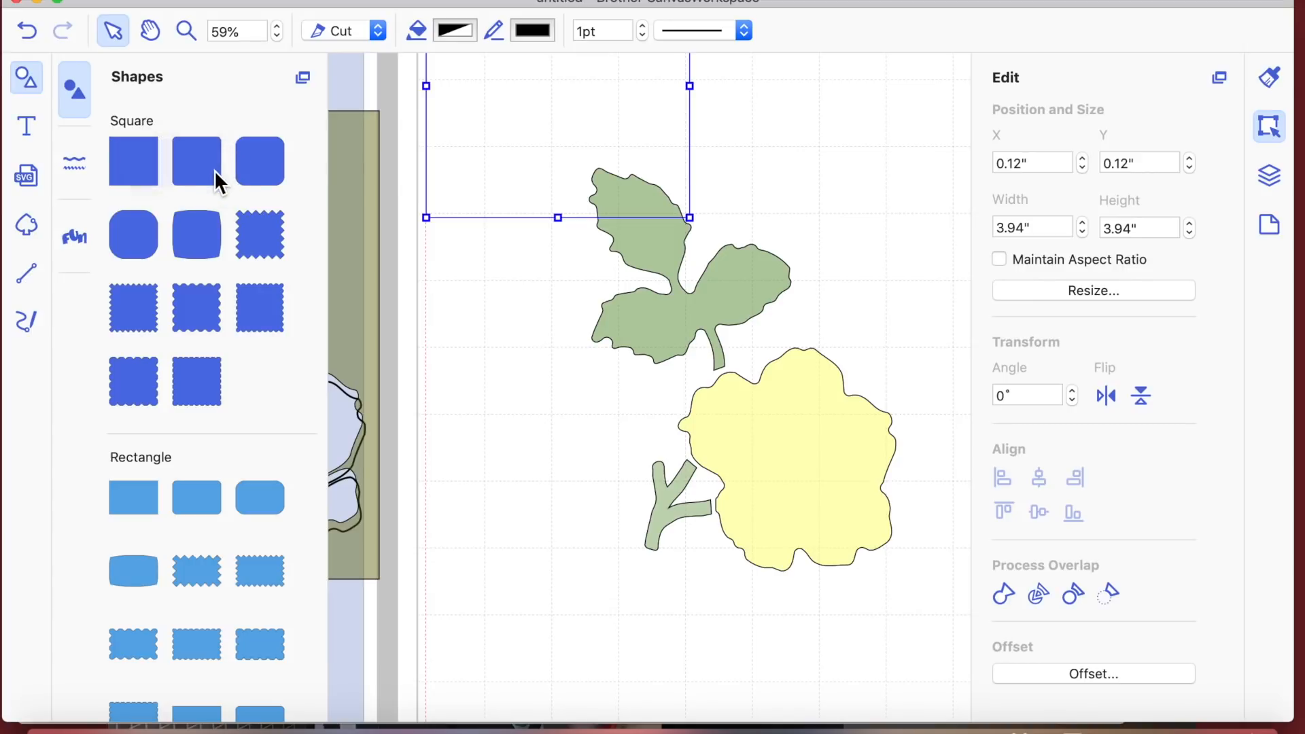
{"action": "left_click_drag", "start_coordinate": [491, 239], "coordinate": [512, 335]}
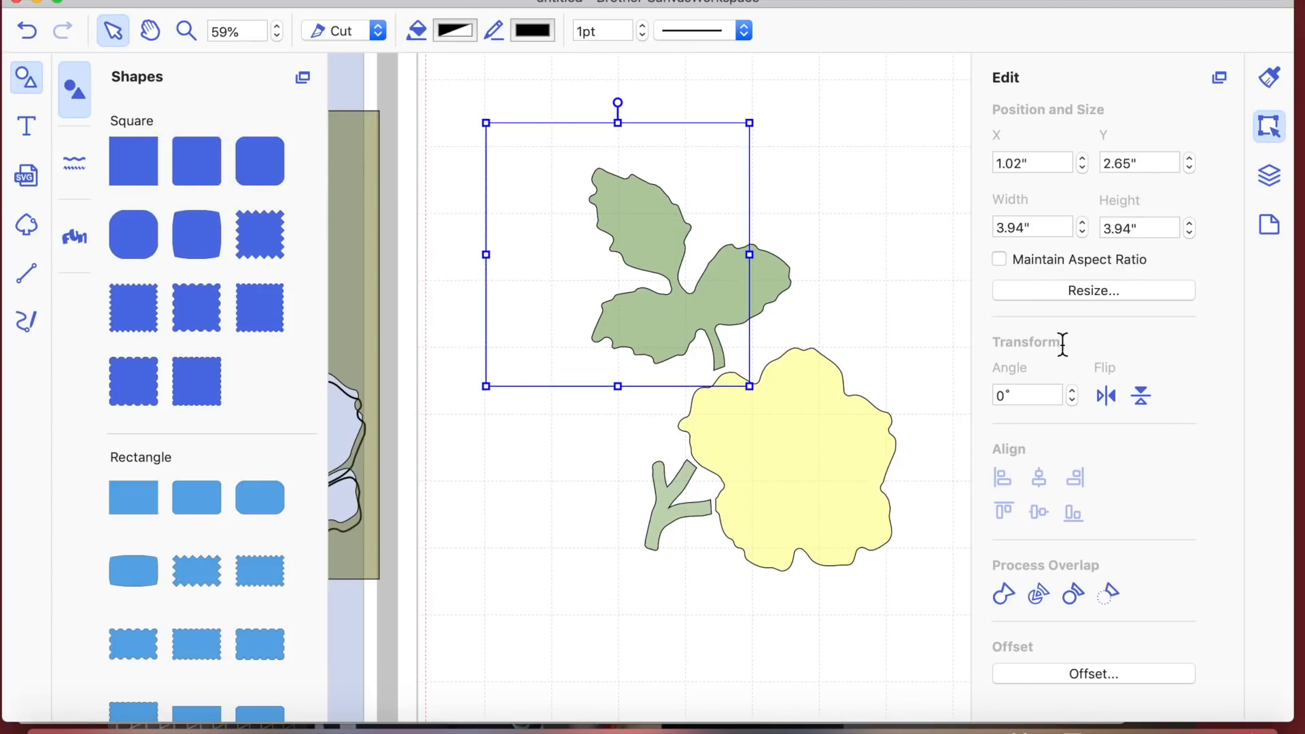
Step: Set the new square's width to 5 in and its height to 7 in
{"action": "left_click", "coordinate": [1046, 228]}
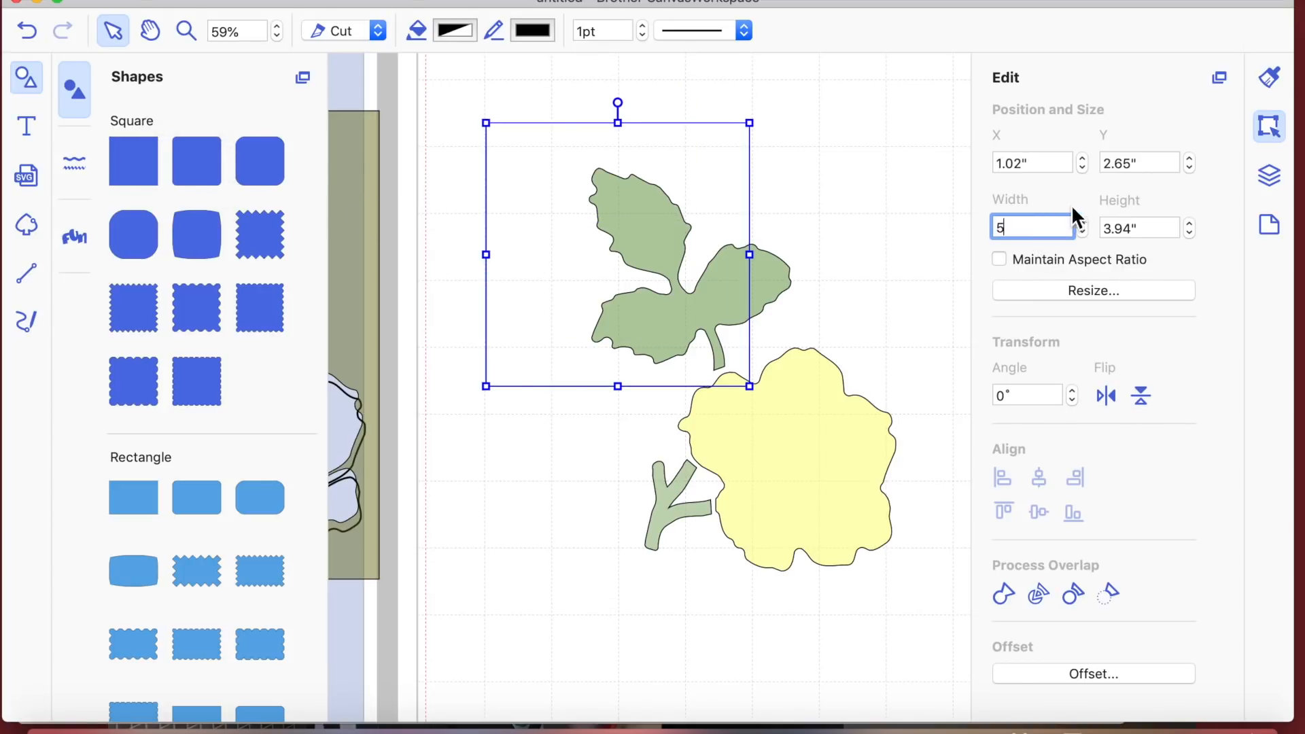
{"action": "key", "text": "Tab"}
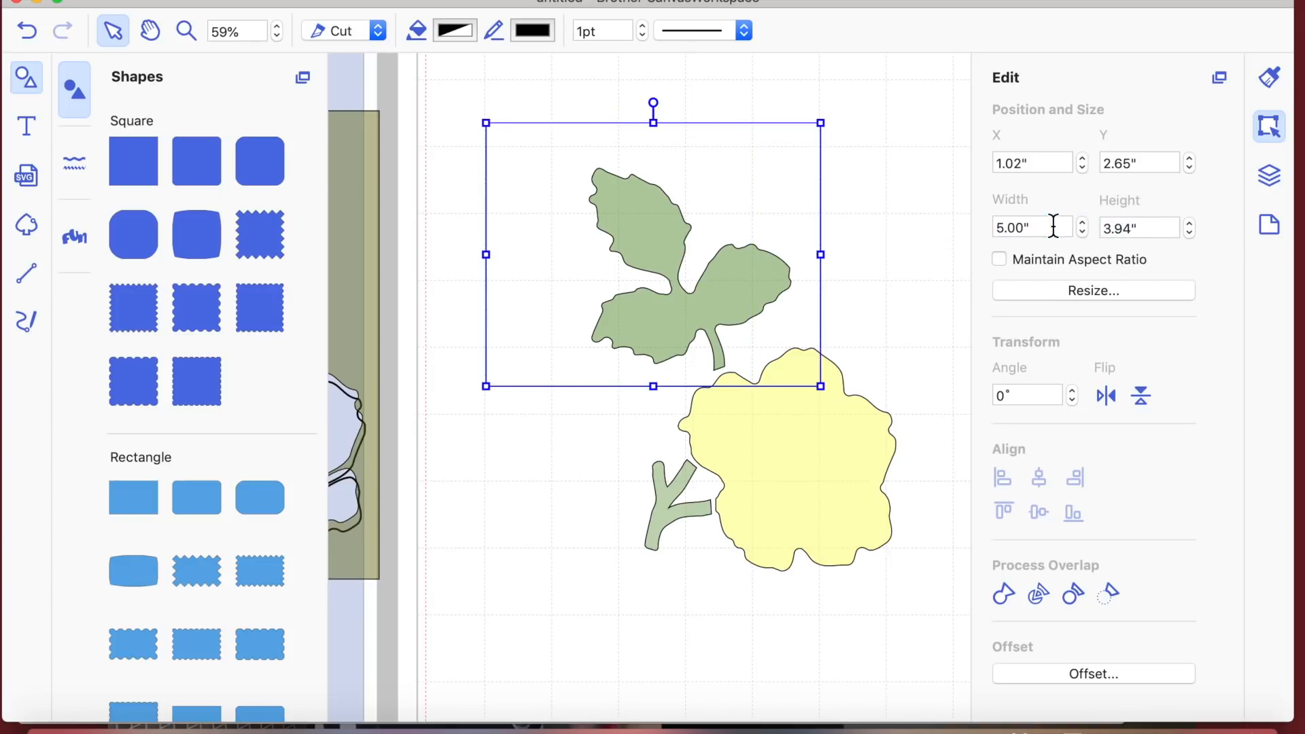
{"action": "left_click", "coordinate": [1149, 228]}
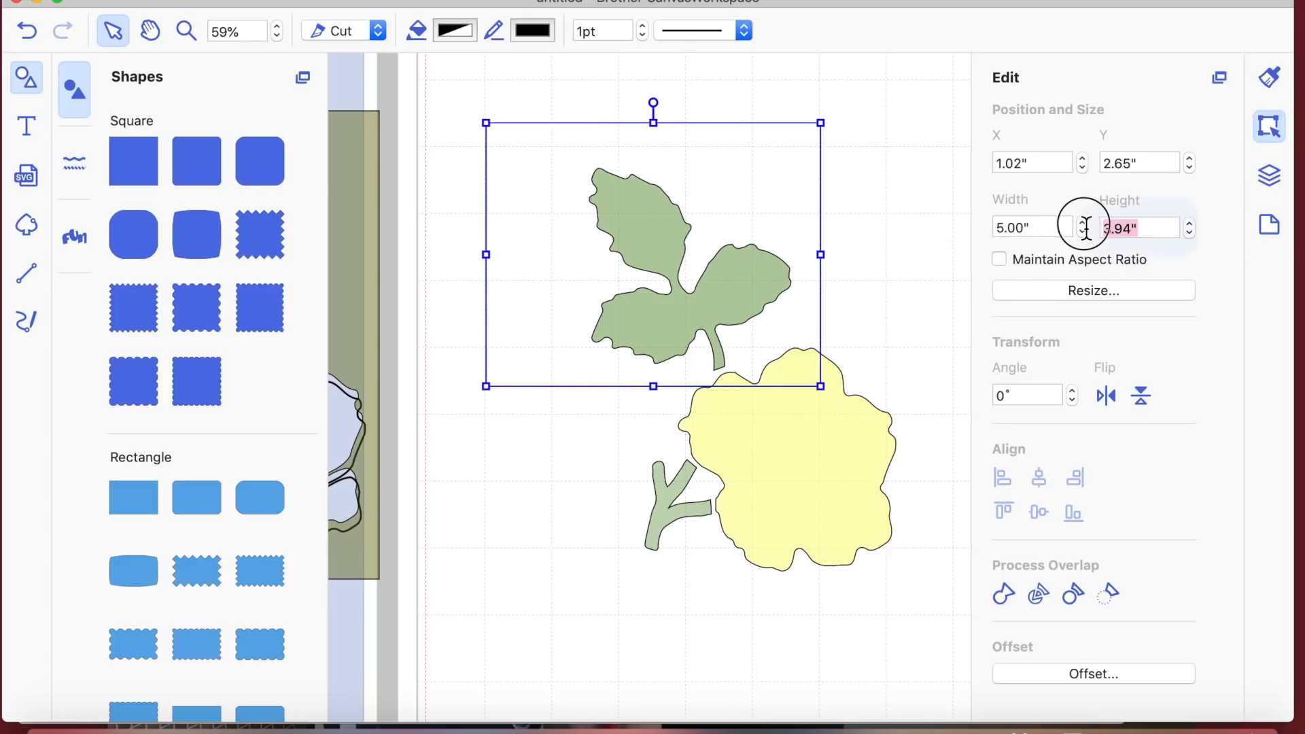
{"action": "type", "text": "7"}
{"action": "key", "text": "Return"}
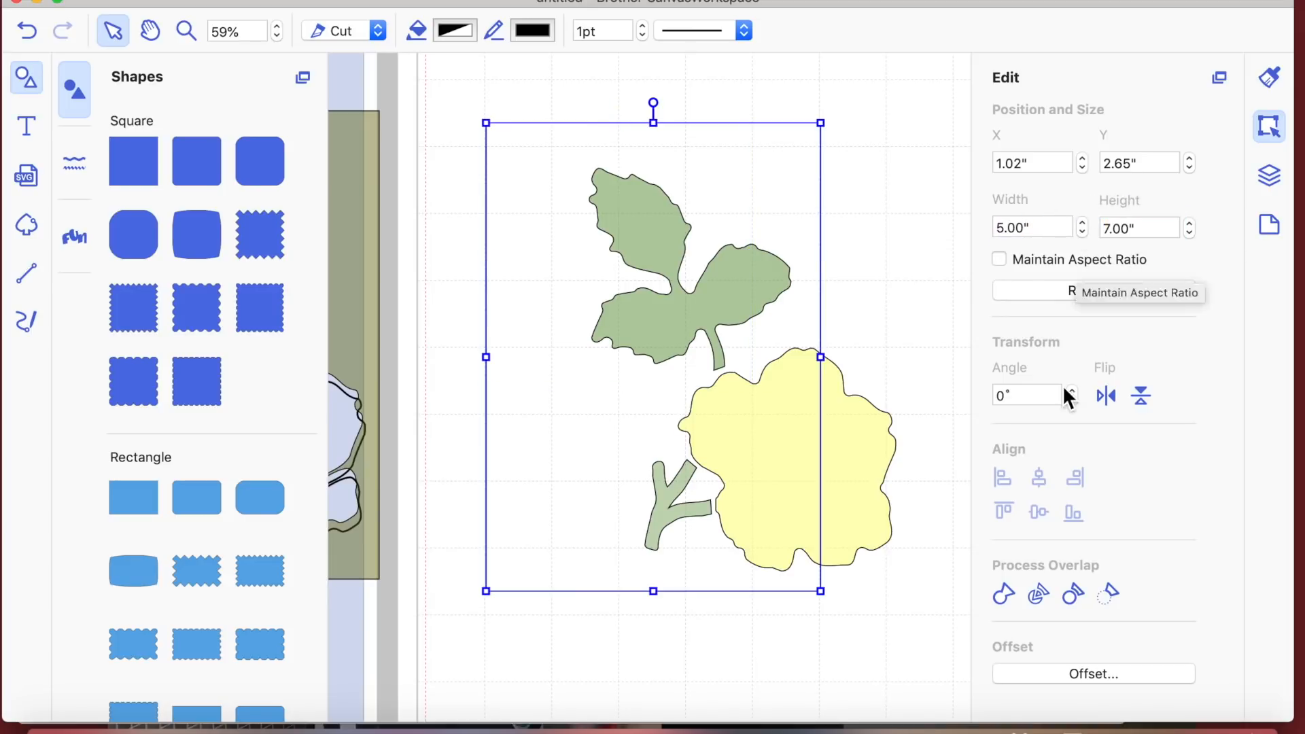
Step: Place the rectangle around the leaf, branch and flower group at about X 2.30 in, Y 3.06 in, and center both on each other horizontally and vertically
{"action": "left_click_drag", "start_coordinate": [774, 202], "coordinate": [859, 227]}
{"action": "left_click_drag", "start_coordinate": [557, 89], "coordinate": [747, 369]}
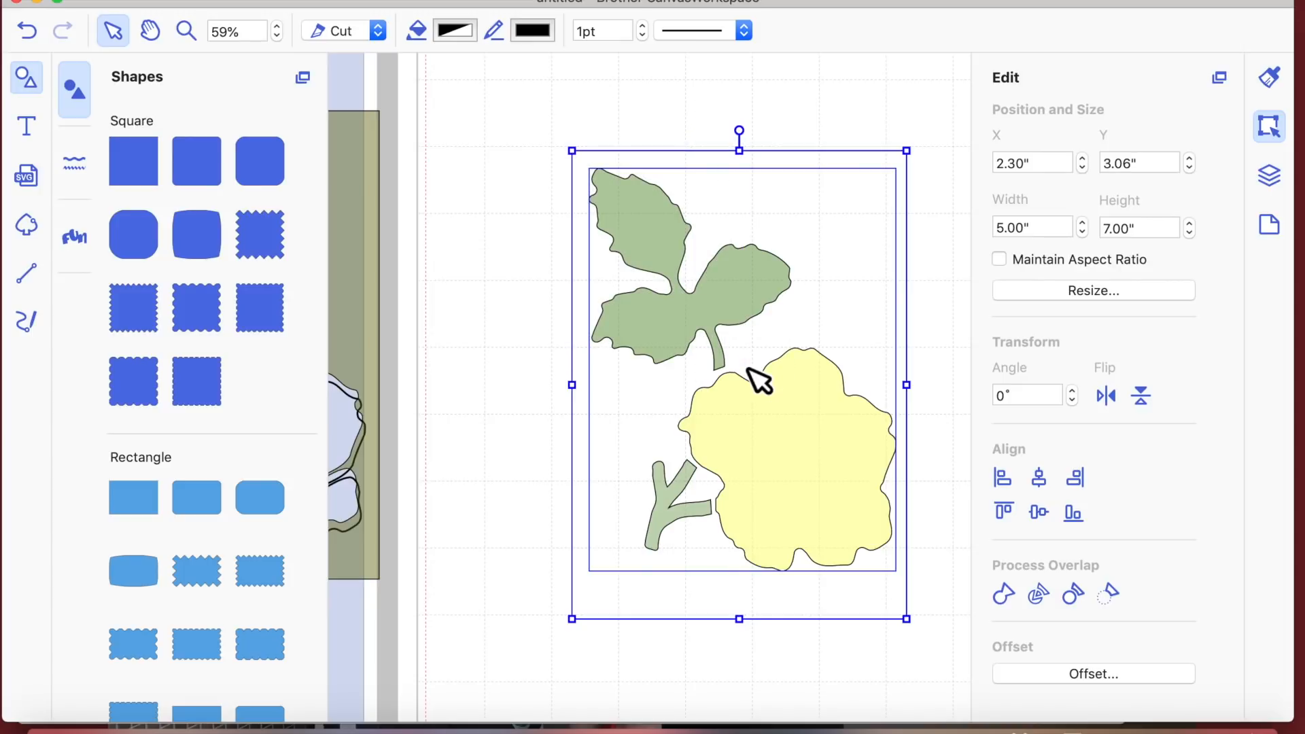
{"action": "left_click", "coordinate": [1044, 478]}
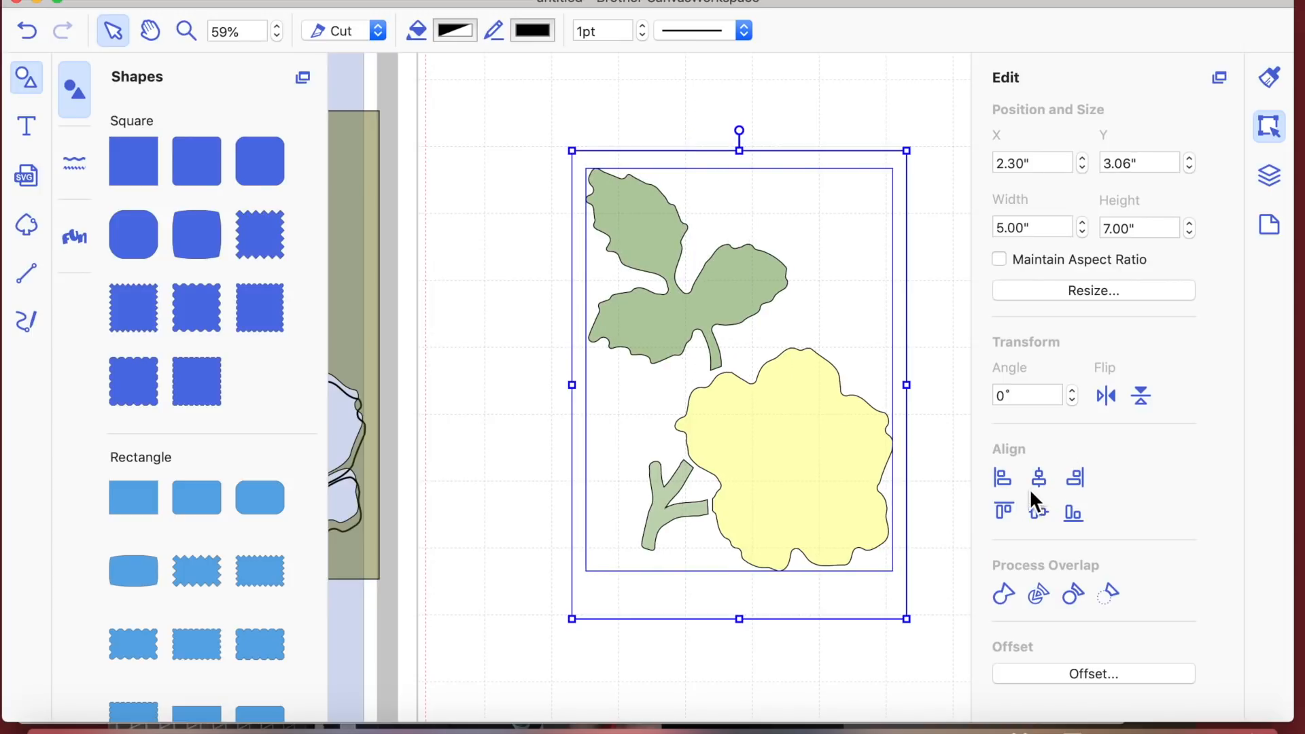
{"action": "left_click", "coordinate": [1040, 515]}
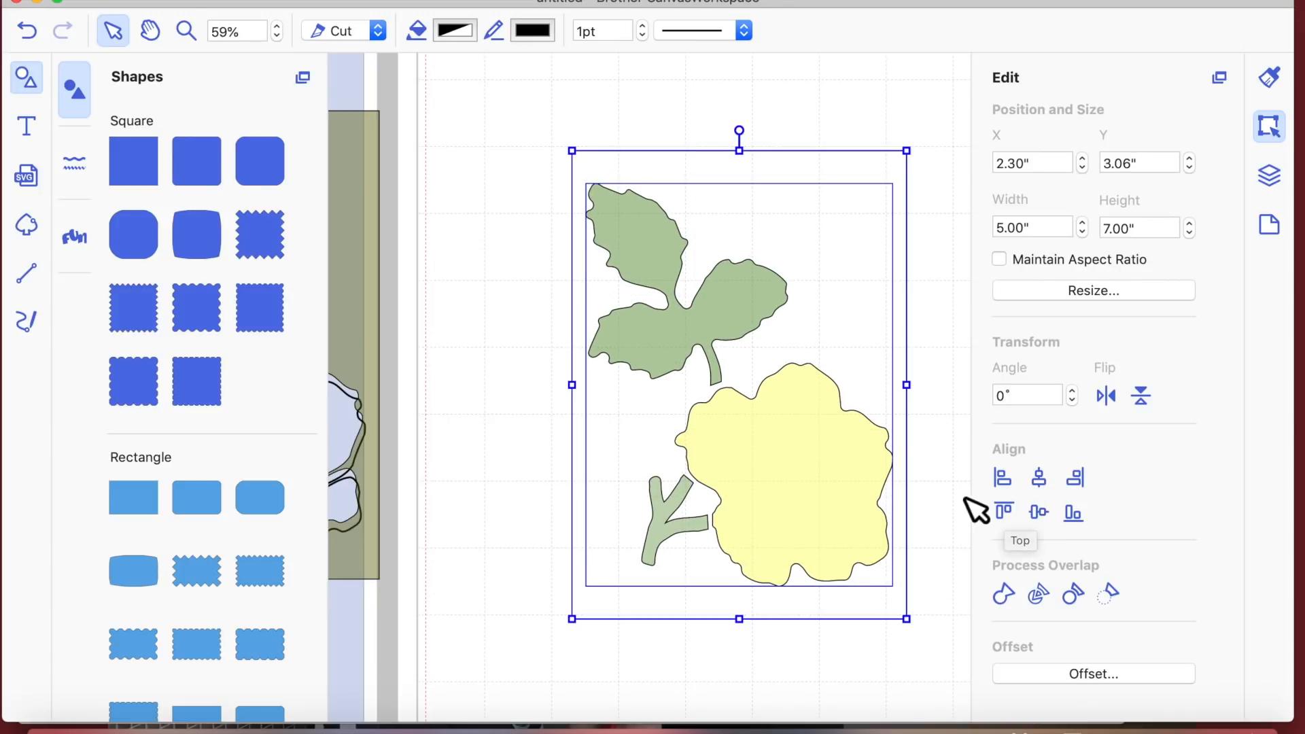
{"action": "left_click", "coordinate": [480, 475]}
Step: Send the 5 by 7 in rectangle to the back, behind the leaf, branch and flower group
{"action": "left_click", "coordinate": [844, 478]}
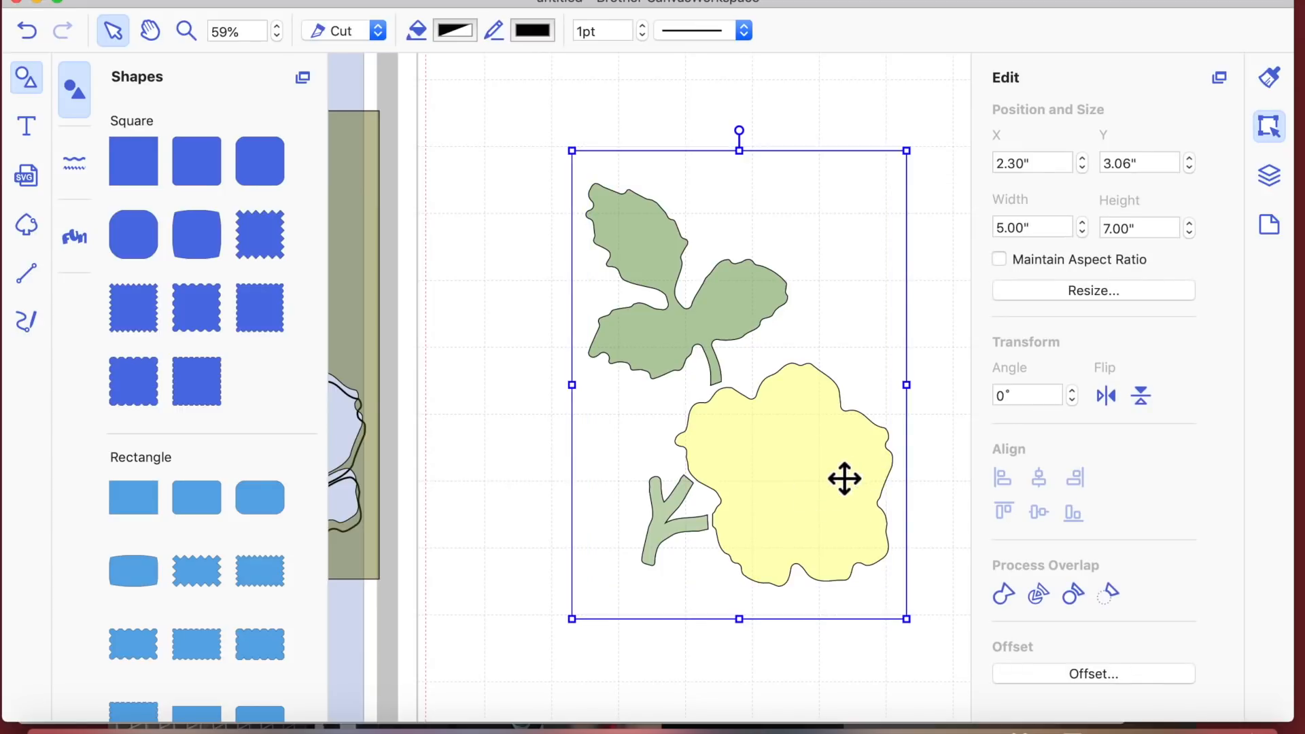
{"action": "right_click", "coordinate": [837, 330]}
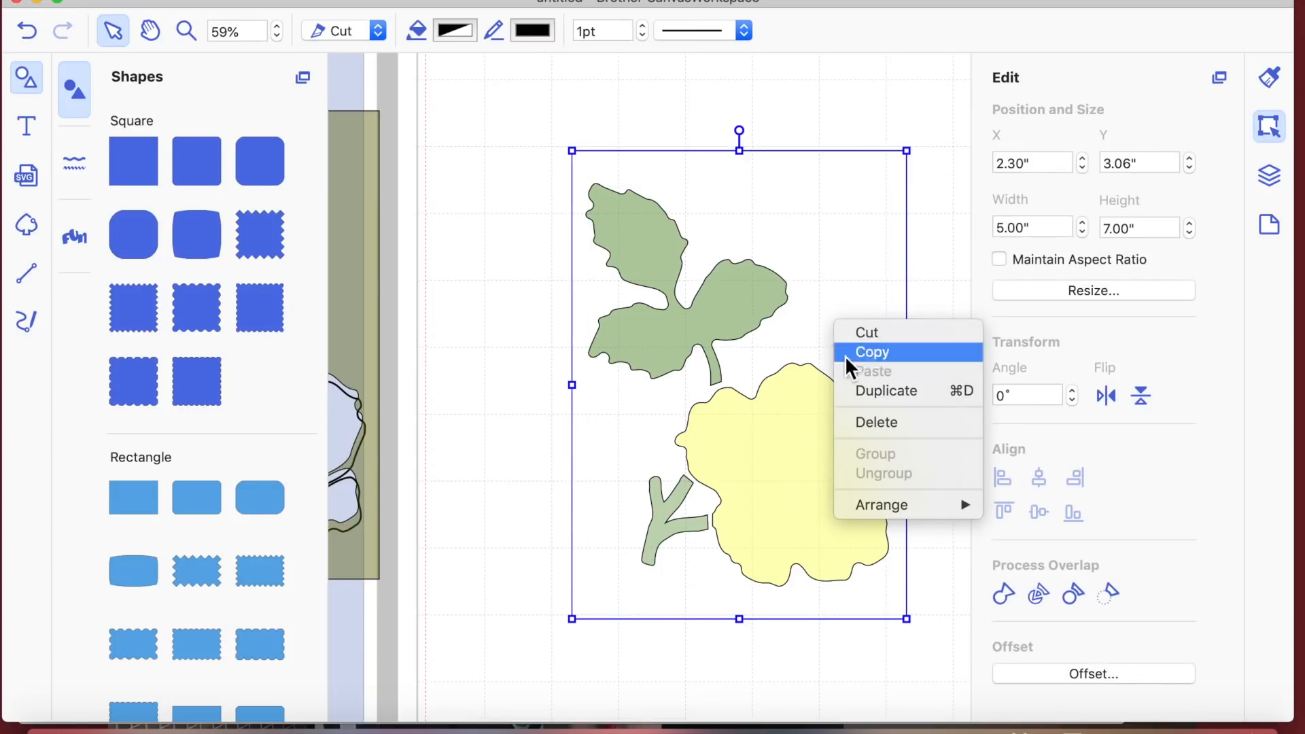
{"action": "mouse_move", "coordinate": [882, 507]}
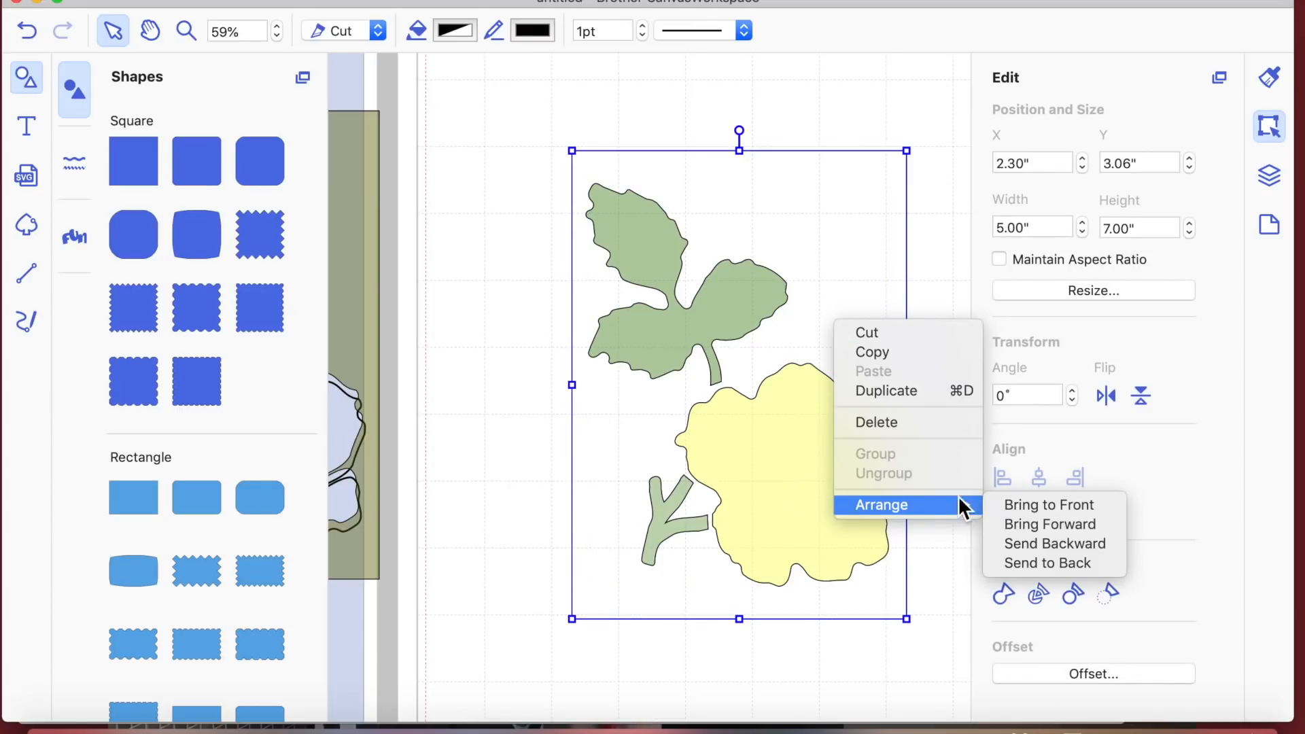
{"action": "left_click", "coordinate": [1026, 564]}
{"action": "left_click", "coordinate": [830, 635]}
Step: Subtract the grouped leaf, branch and flower outlines from the 5 by 7 in rectangle
{"action": "left_click", "coordinate": [803, 524]}
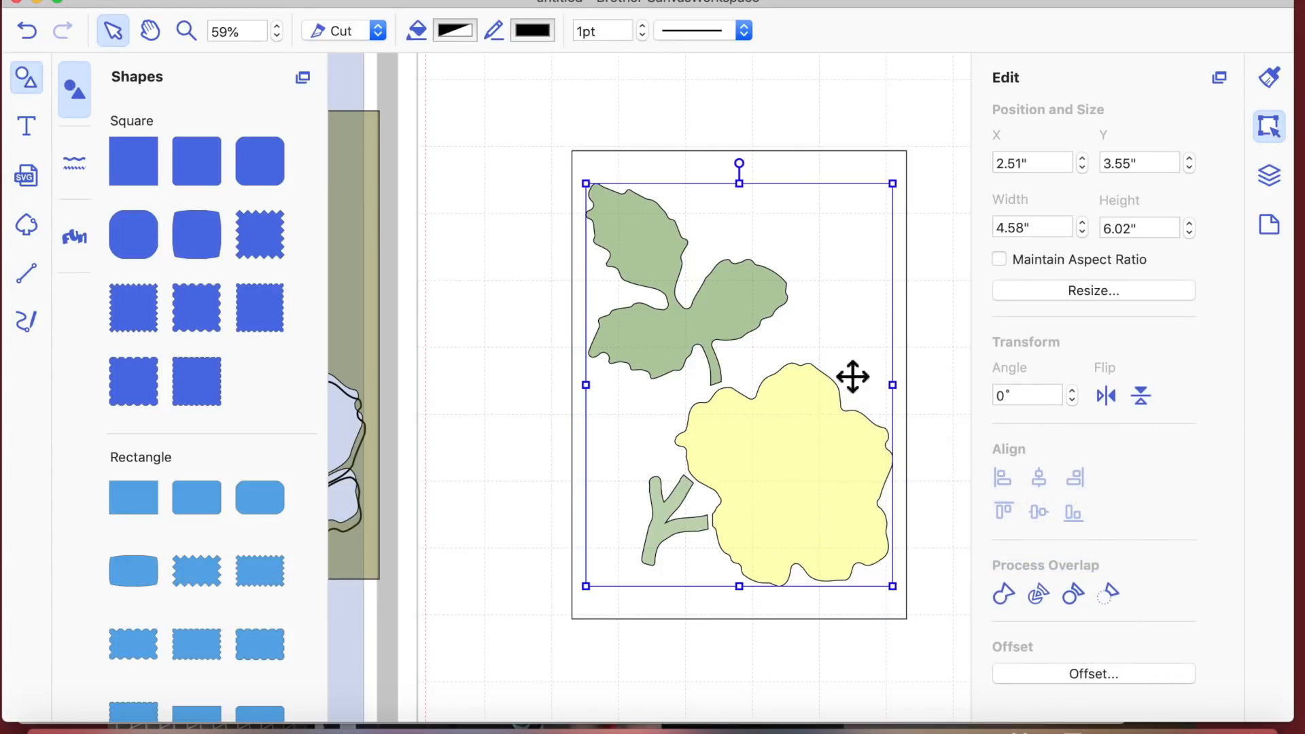
{"action": "left_click", "coordinate": [773, 162], "text": "shift"}
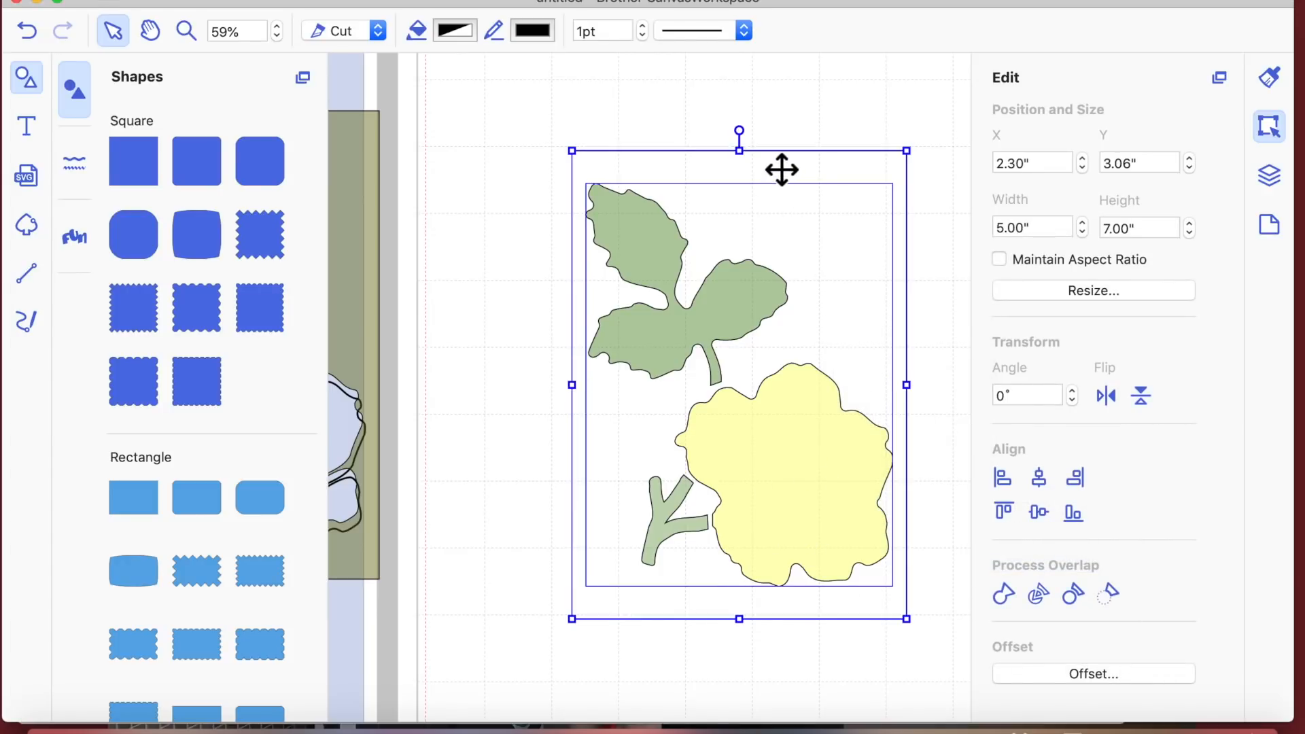
{"action": "left_click", "coordinate": [1108, 589]}
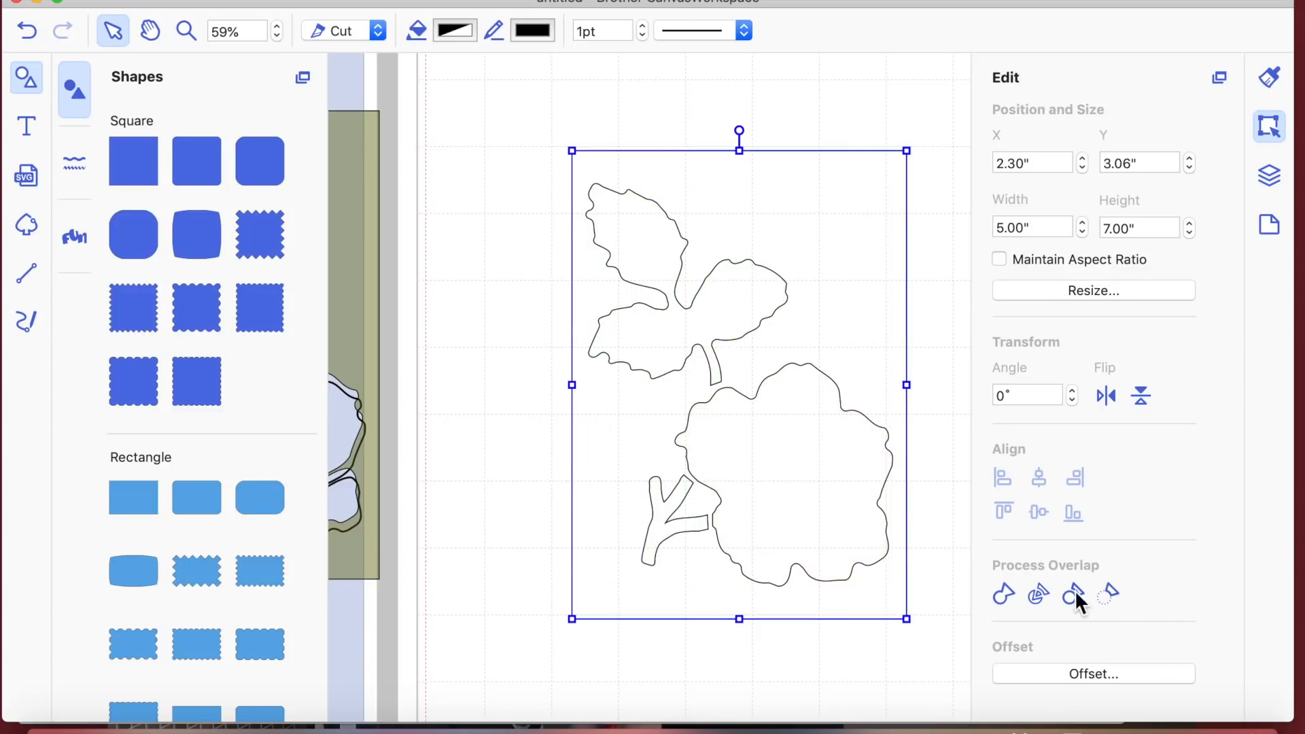
{"action": "double_click", "coordinate": [855, 330]}
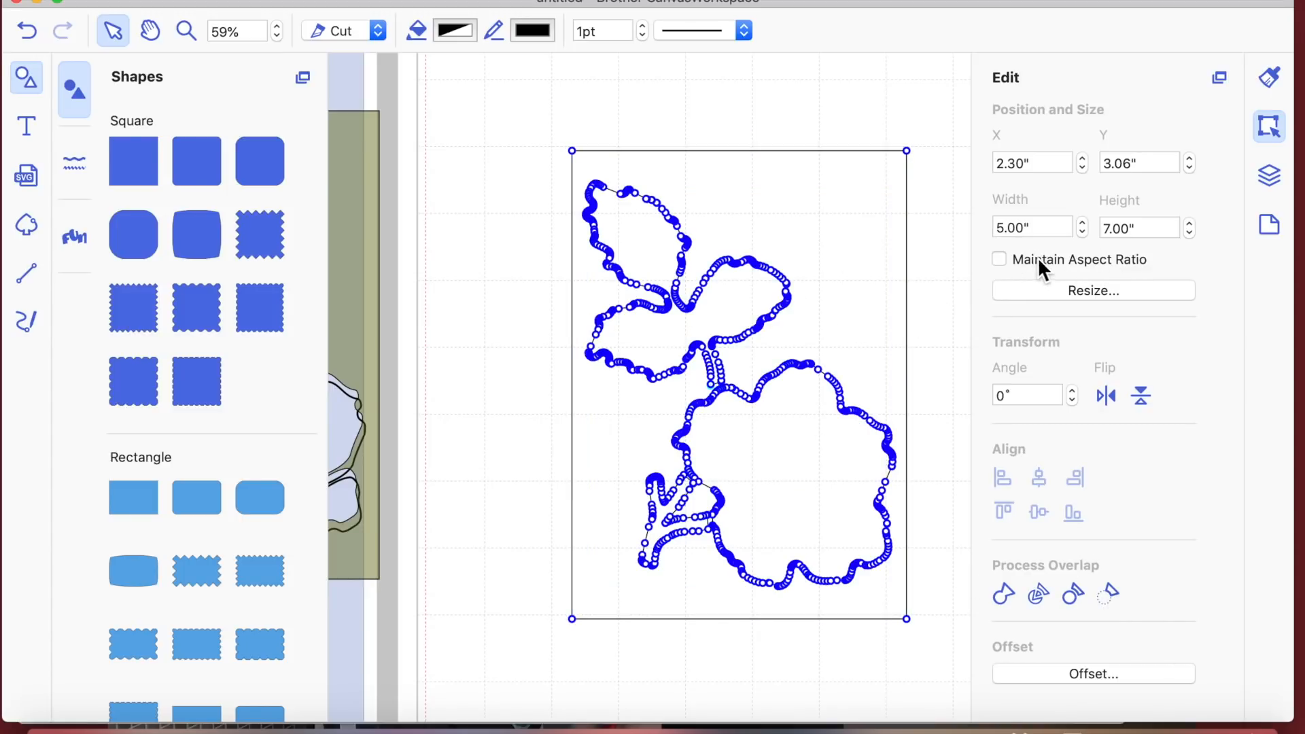
{"action": "left_click", "coordinate": [852, 94]}
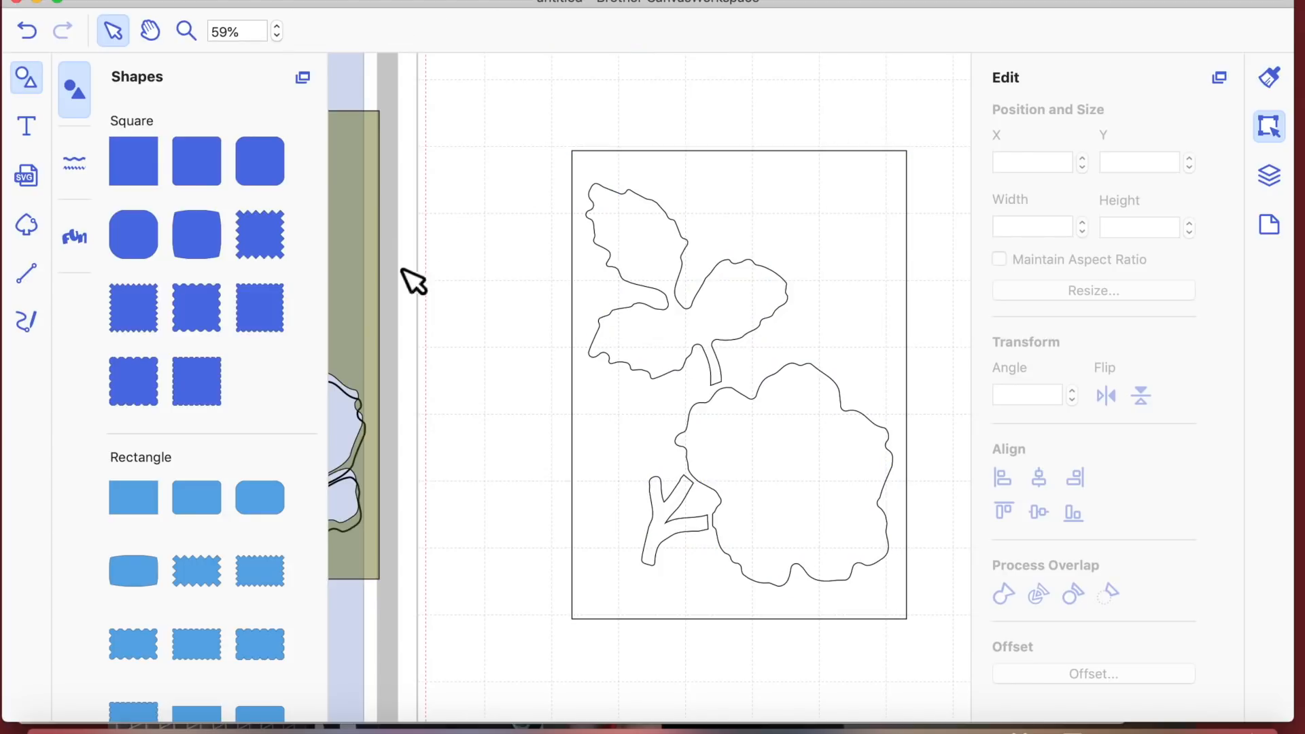
Step: Fill the new cut-out panel with orange at 40% opacity, and close the color palette and shape library
{"action": "left_click", "coordinate": [897, 242]}
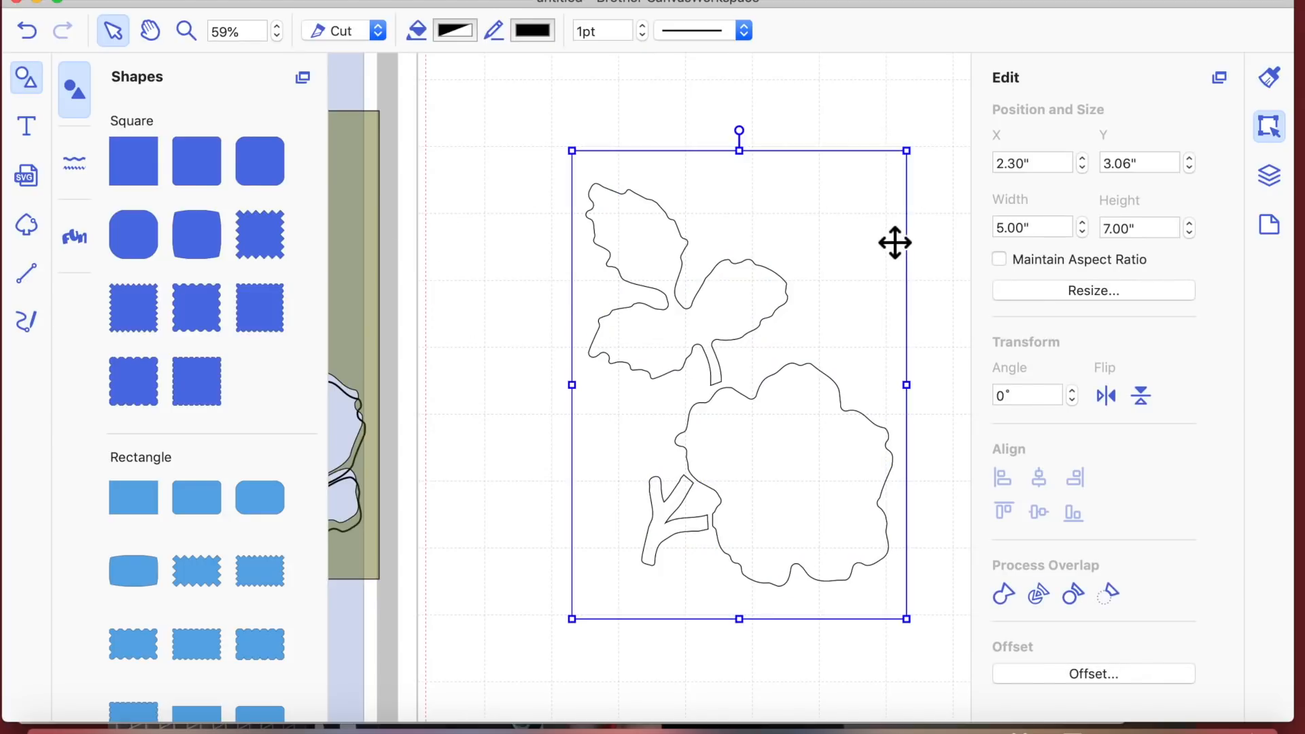
{"action": "left_click", "coordinate": [1269, 81]}
{"action": "left_click", "coordinate": [1047, 241]}
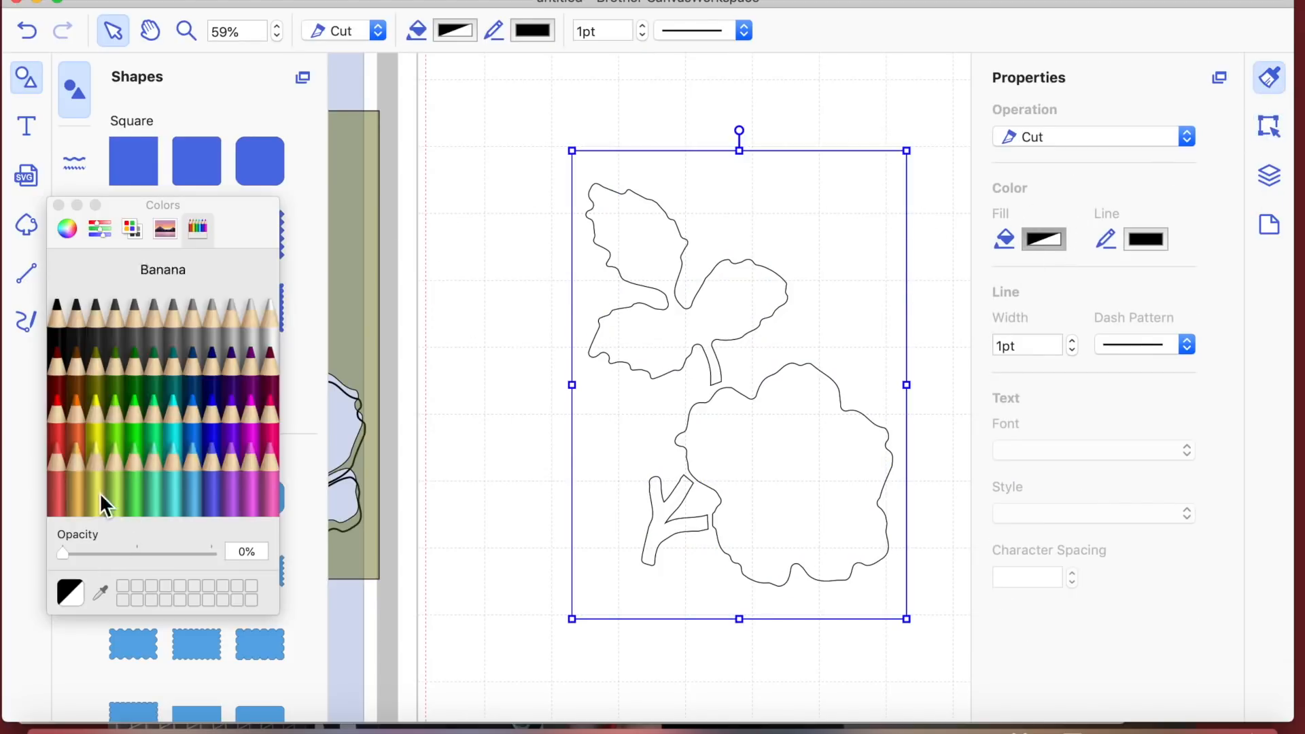
{"action": "left_click", "coordinate": [79, 439]}
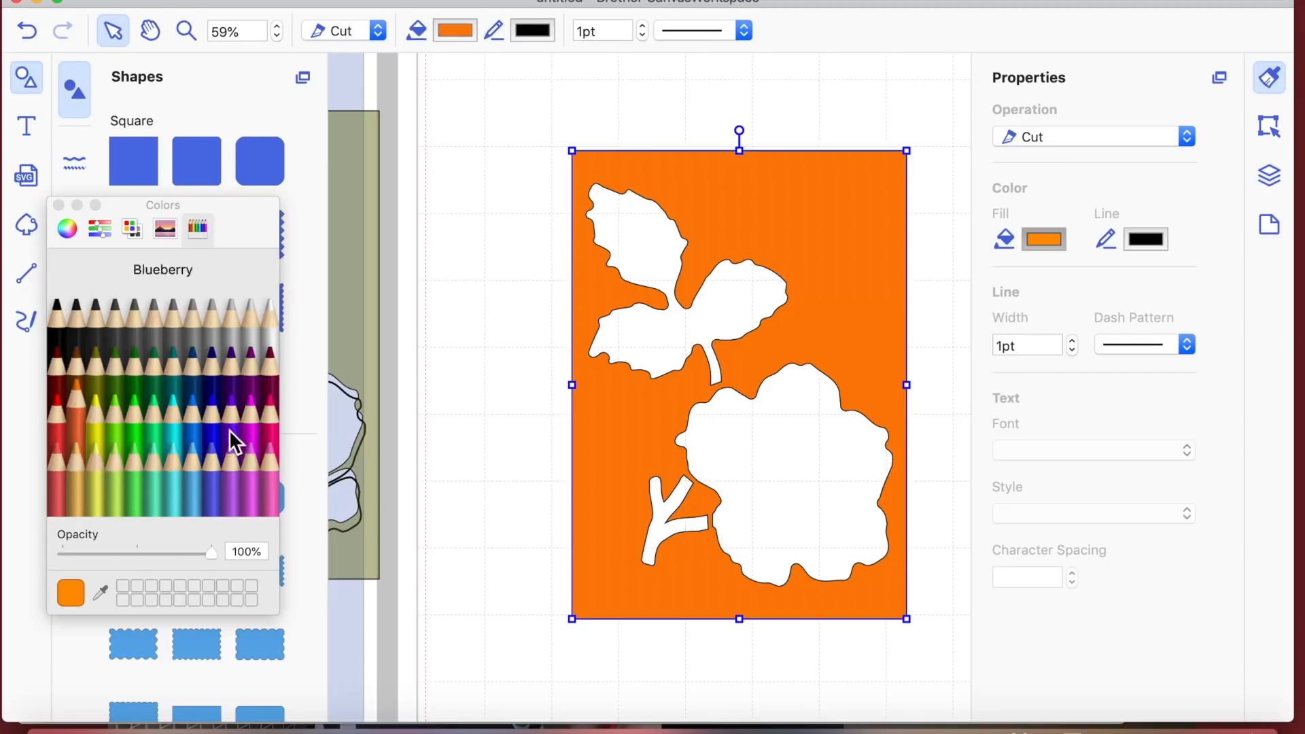
{"action": "left_click", "coordinate": [124, 552]}
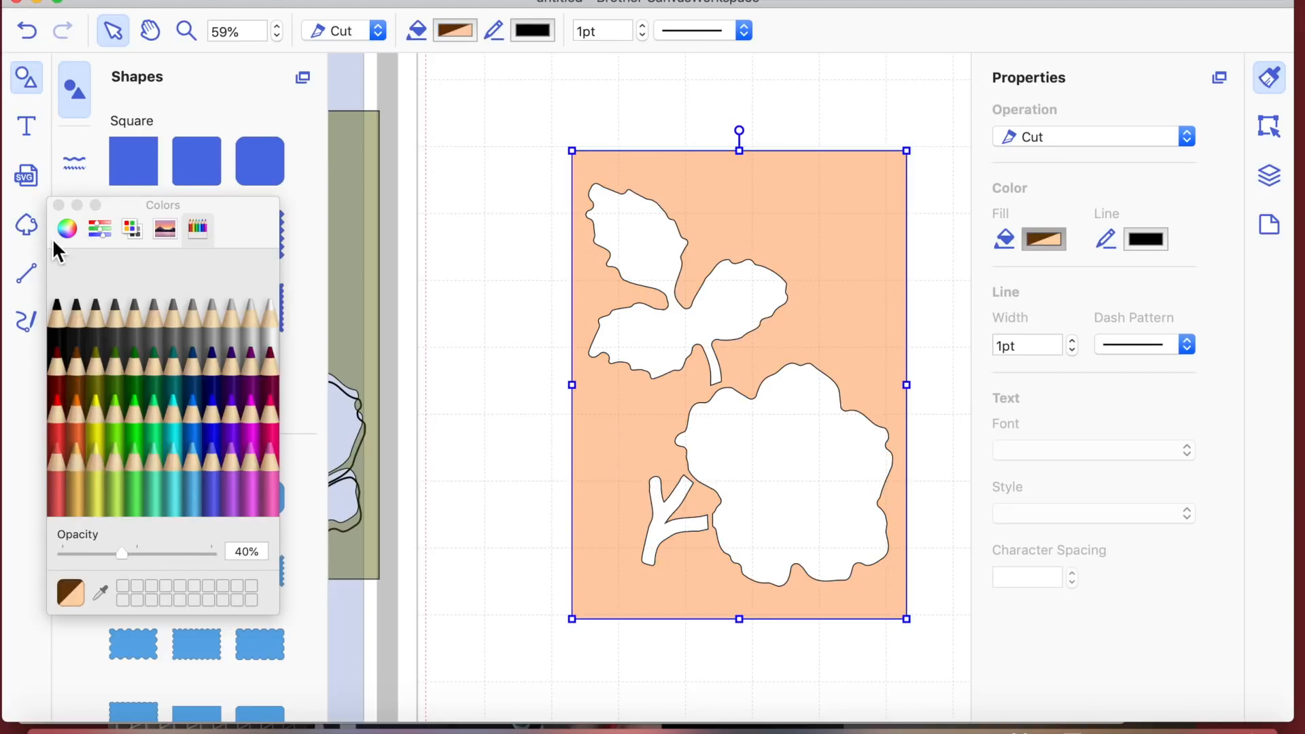
{"action": "left_click", "coordinate": [58, 205]}
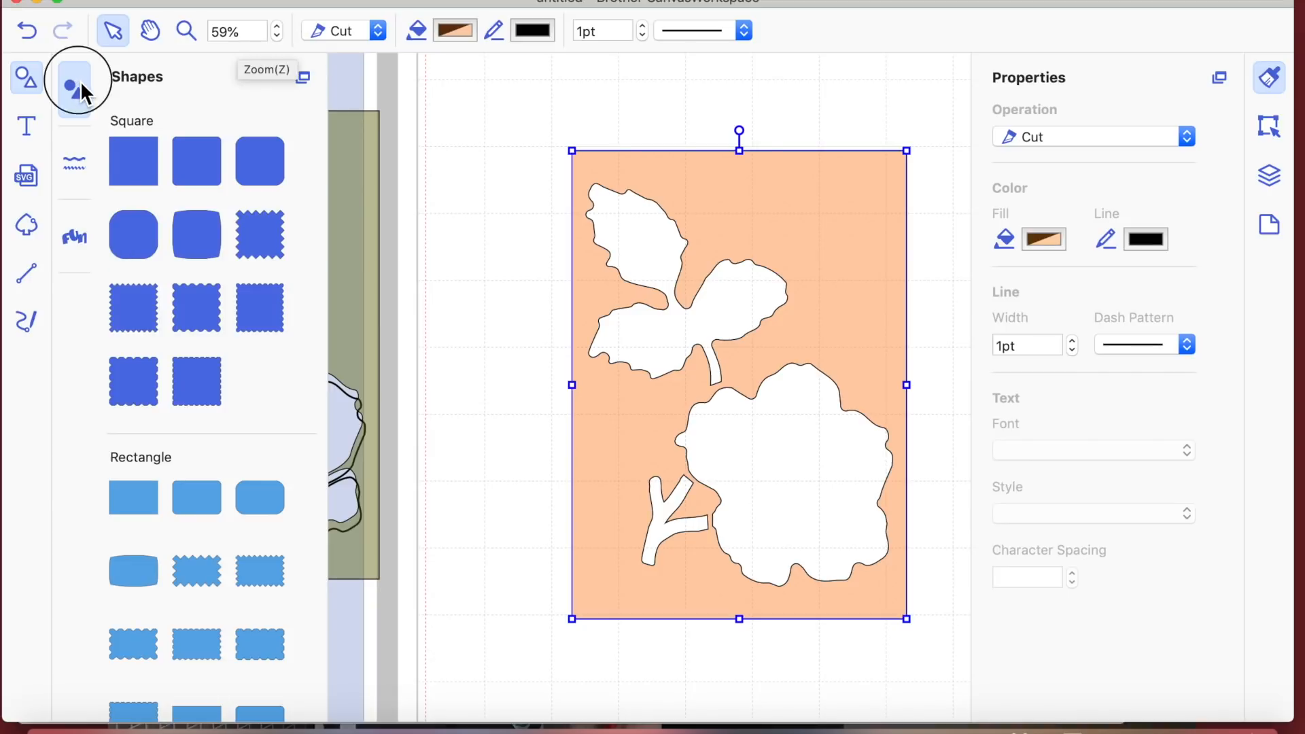
{"action": "left_click", "coordinate": [35, 82]}
Step: Move the green rose stencil panel and the drawn rose back onto the mat, over the orange panel
{"action": "scroll", "coordinate": [265, 377], "scroll_direction": "left", "scroll_amount": 3}
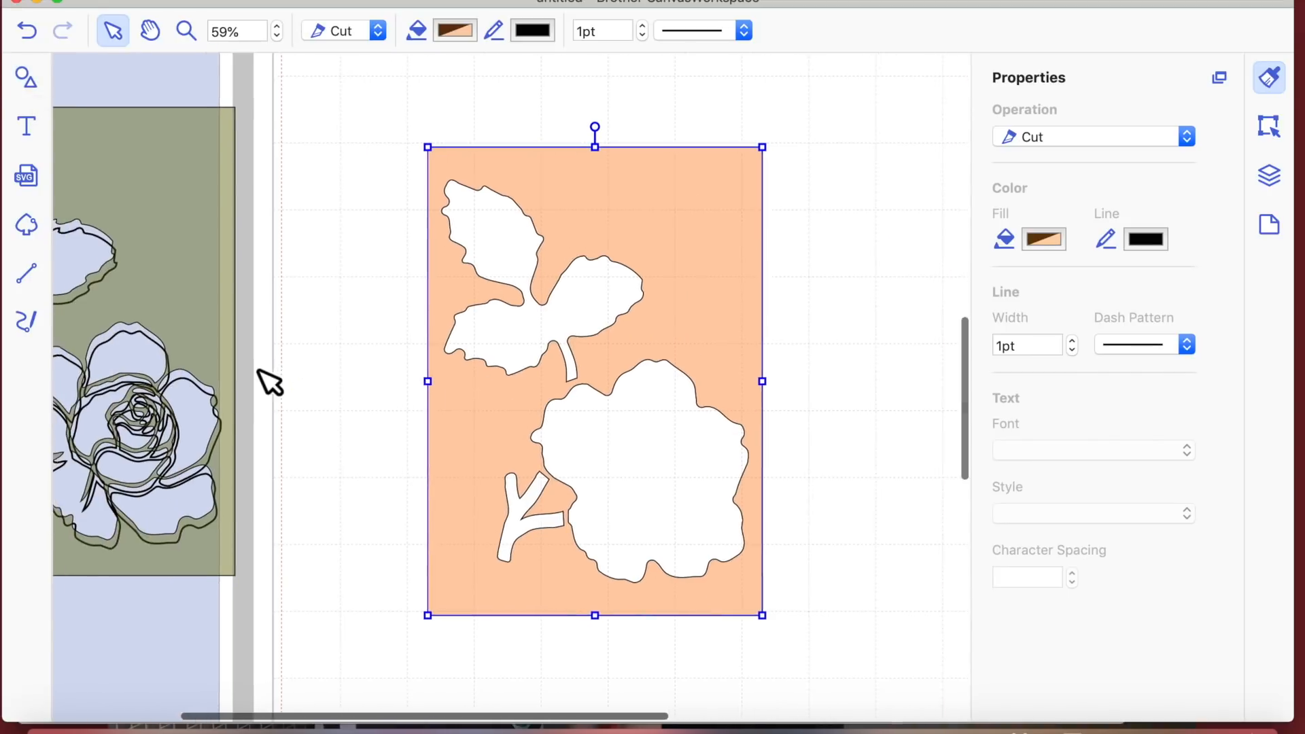
{"action": "left_click_drag", "start_coordinate": [212, 320], "coordinate": [759, 350]}
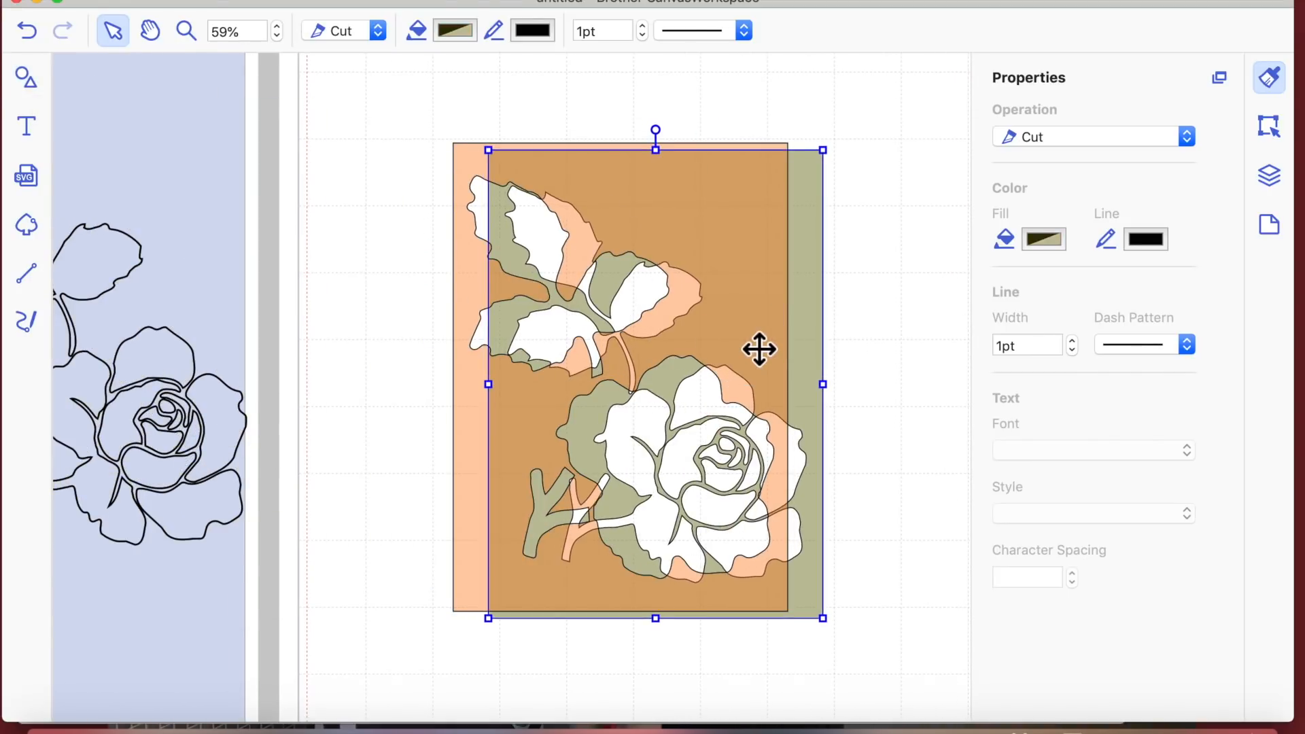
{"action": "scroll", "coordinate": [766, 356], "scroll_direction": "right", "scroll_amount": 5}
{"action": "scroll", "coordinate": [766, 355], "scroll_direction": "left", "scroll_amount": 6}
{"action": "scroll", "coordinate": [765, 355], "scroll_direction": "right", "scroll_amount": 2}
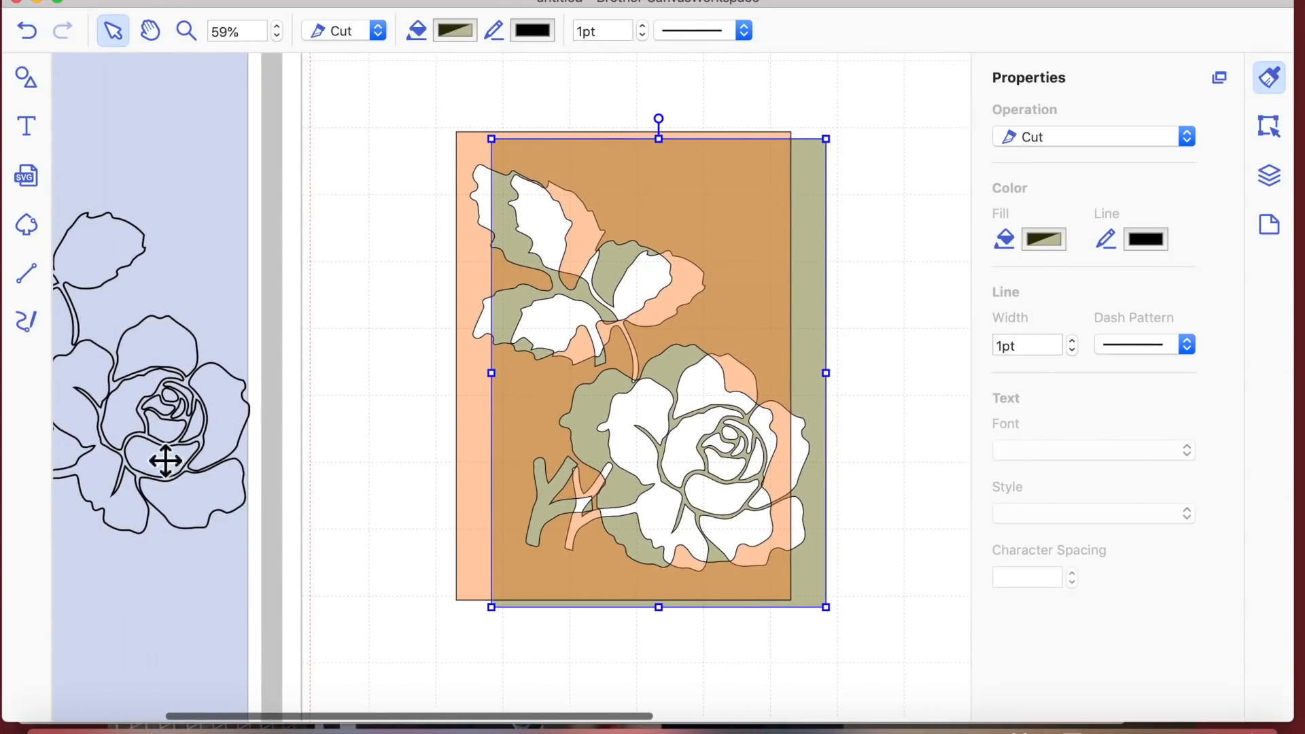
{"action": "mouse_move", "coordinate": [178, 410]}
{"action": "left_mouse_down"}
{"action": "mouse_move", "coordinate": [495, 431]}
{"action": "mouse_move", "coordinate": [820, 424]}
{"action": "left_mouse_up"}
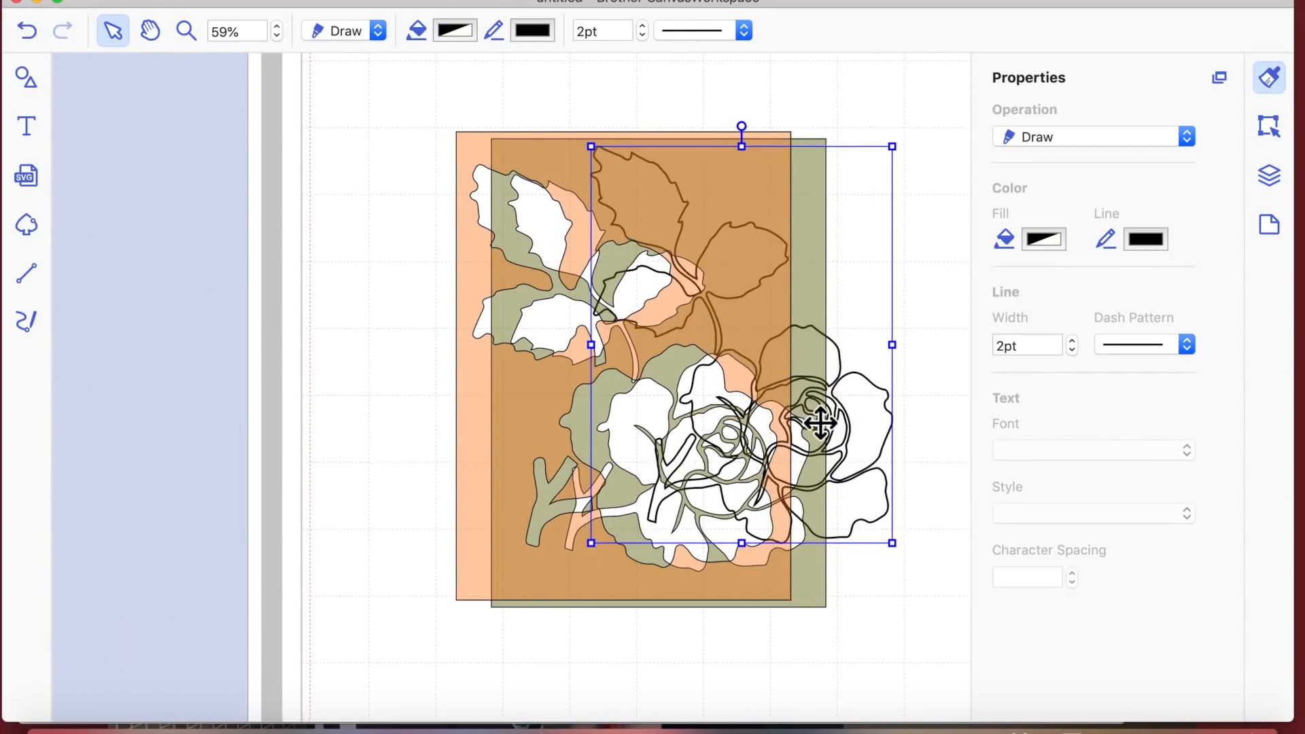
Step: Spread the overlapping pieces apart: orange panel at the mat's upper left, green stencil panel at the upper right, drawn rose at the lower left
{"action": "scroll", "coordinate": [820, 424], "scroll_direction": "right", "scroll_amount": 3}
{"action": "left_click", "coordinate": [435, 2]}
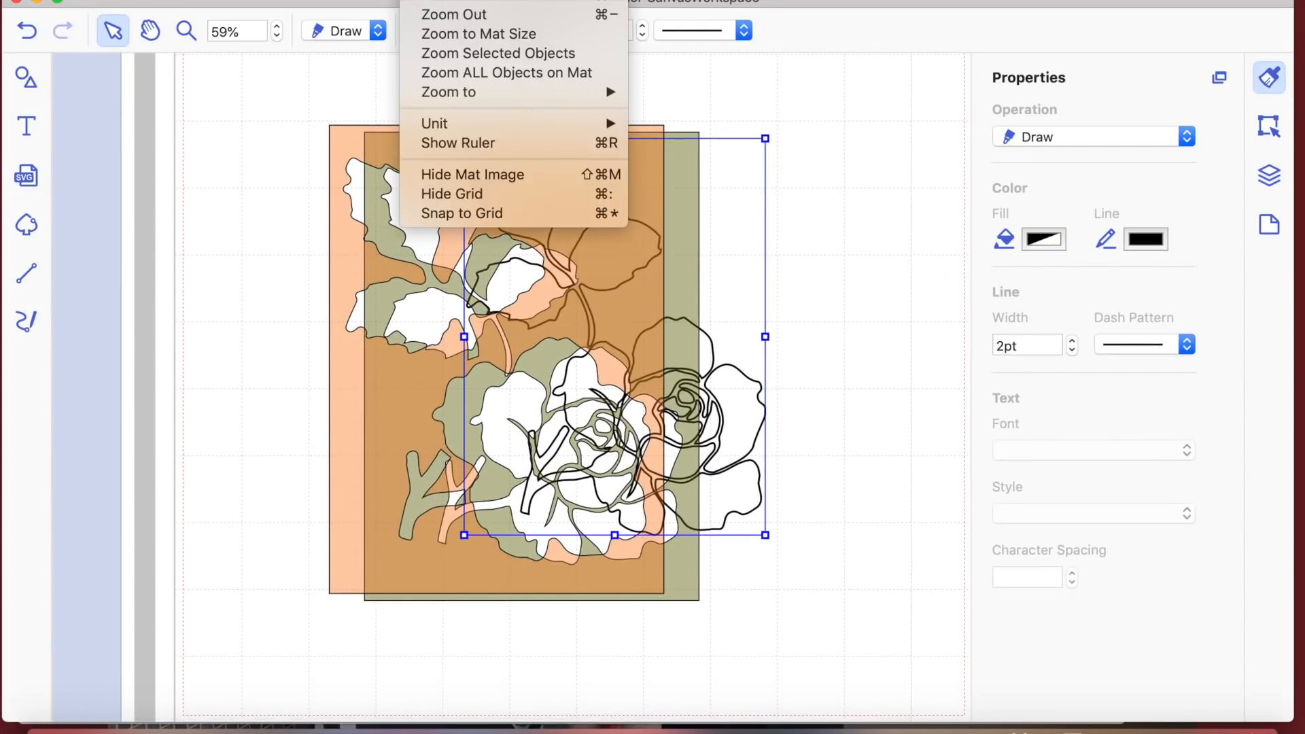
{"action": "left_click", "coordinate": [440, 3]}
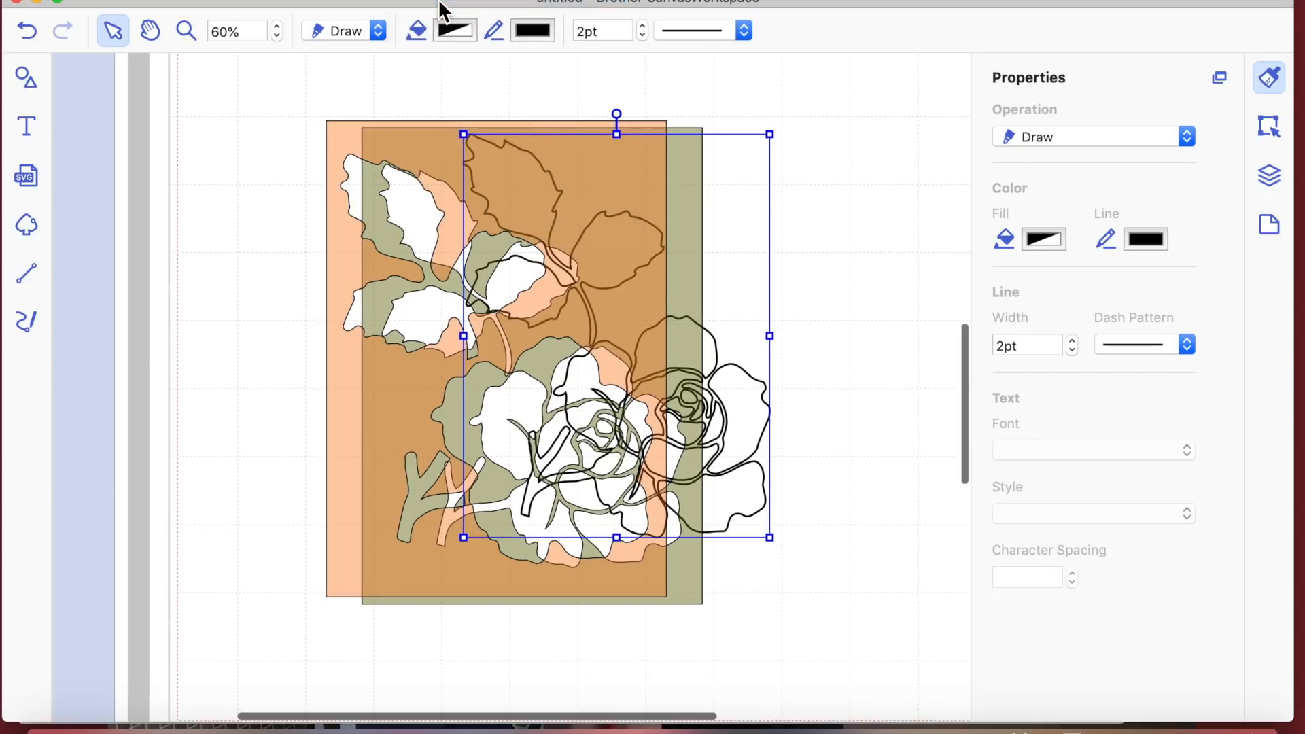
{"action": "left_click", "coordinate": [280, 36]}
{"action": "left_click", "coordinate": [281, 37]}
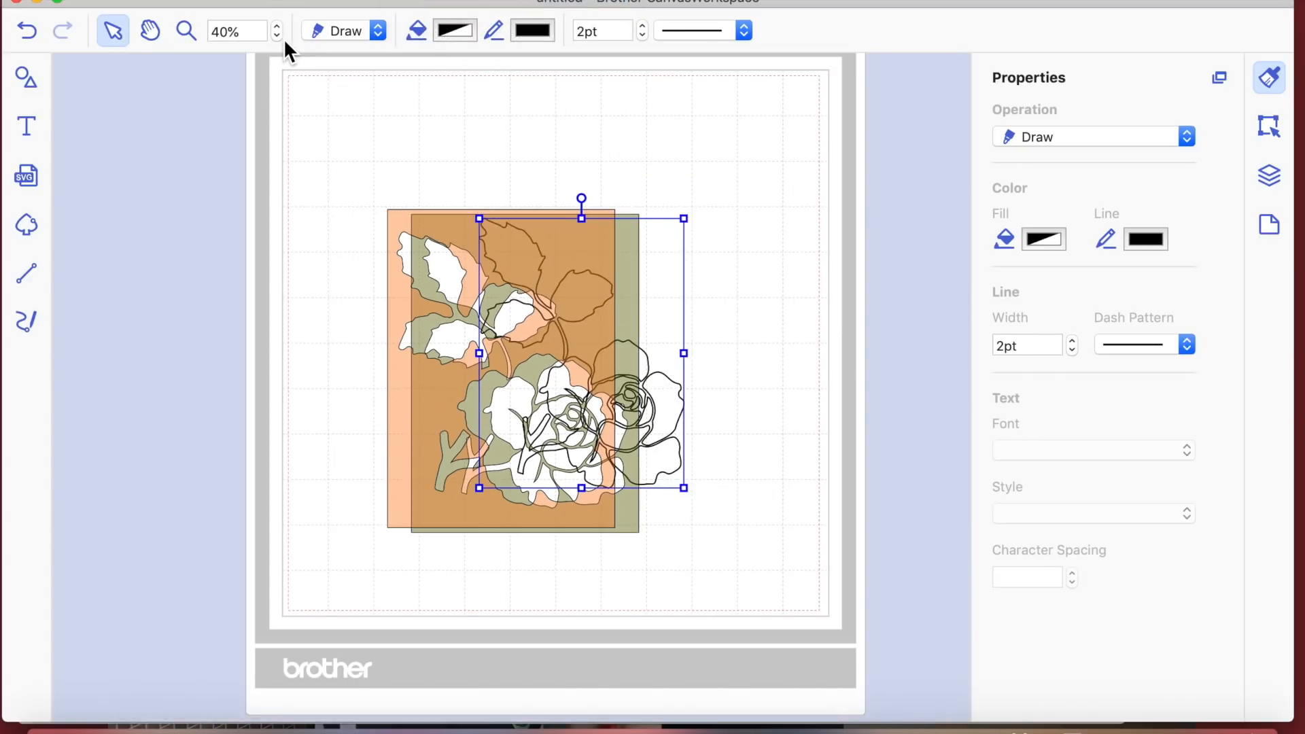
{"action": "left_click_drag", "start_coordinate": [646, 336], "coordinate": [747, 239]}
{"action": "left_click_drag", "start_coordinate": [460, 324], "coordinate": [362, 204]}
{"action": "left_click_drag", "start_coordinate": [594, 265], "coordinate": [760, 140]}
{"action": "mouse_move", "coordinate": [623, 450]}
{"action": "left_mouse_down"}
{"action": "mouse_move", "coordinate": [591, 524]}
{"action": "mouse_move", "coordinate": [553, 547]}
{"action": "mouse_move", "coordinate": [434, 539]}
{"action": "mouse_move", "coordinate": [457, 553]}
{"action": "left_mouse_up"}
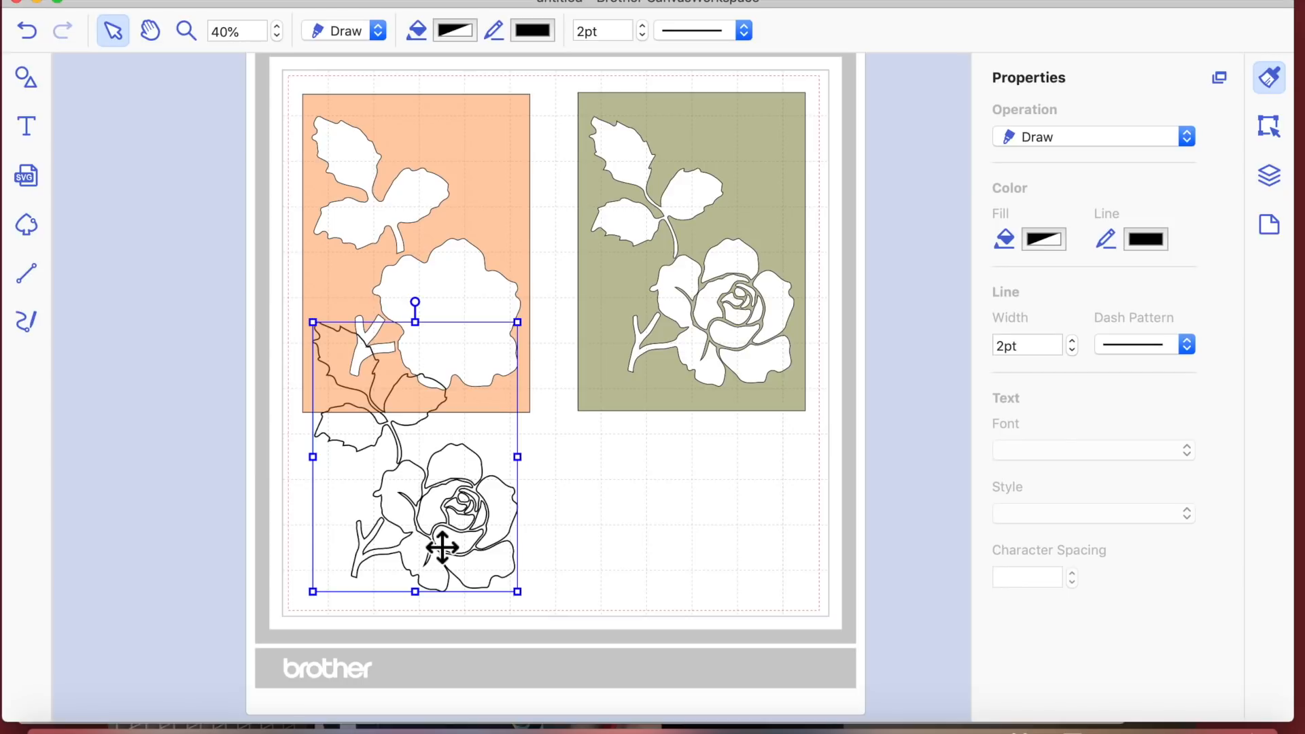
Step: Move the orange panel down over the drawn rose at the mat's lower left, and place the green stencil panel beside it
{"action": "left_click_drag", "start_coordinate": [495, 265], "coordinate": [489, 445]}
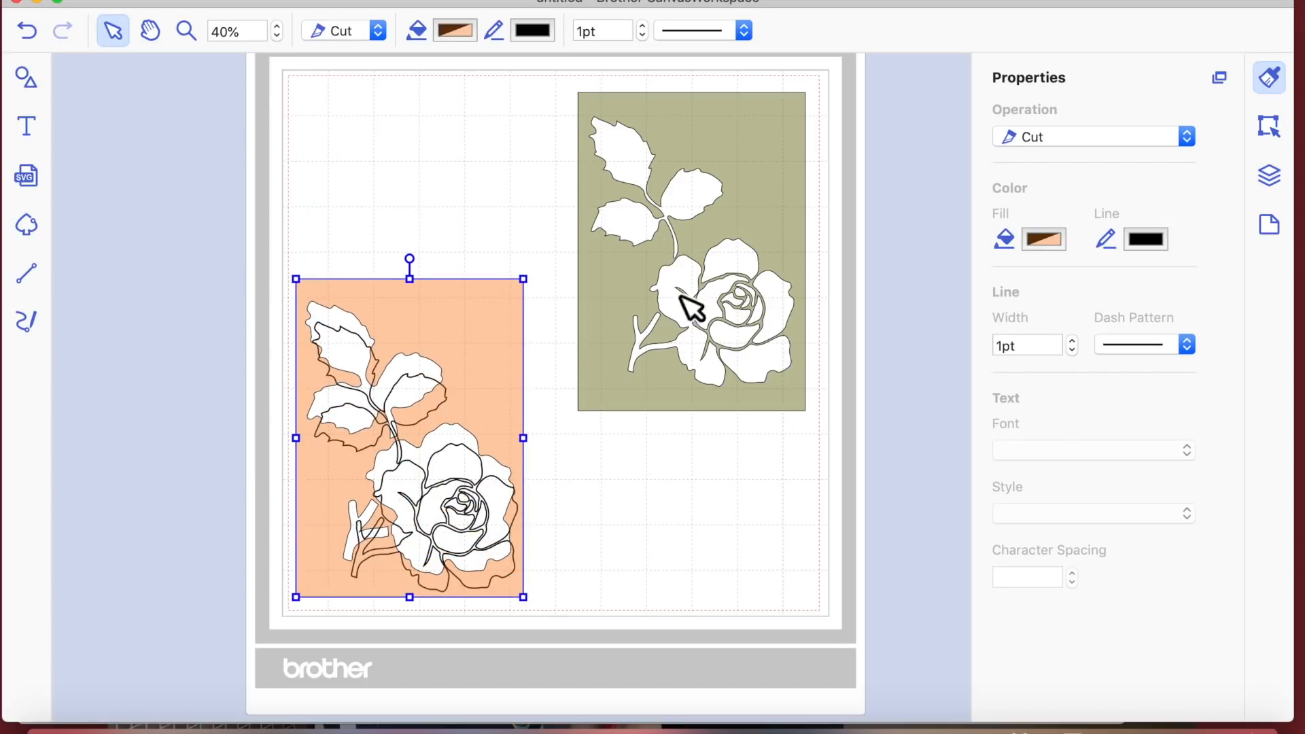
{"action": "left_click_drag", "start_coordinate": [724, 308], "coordinate": [713, 371]}
{"action": "scroll", "coordinate": [717, 217], "scroll_direction": "up", "scroll_amount": 3}
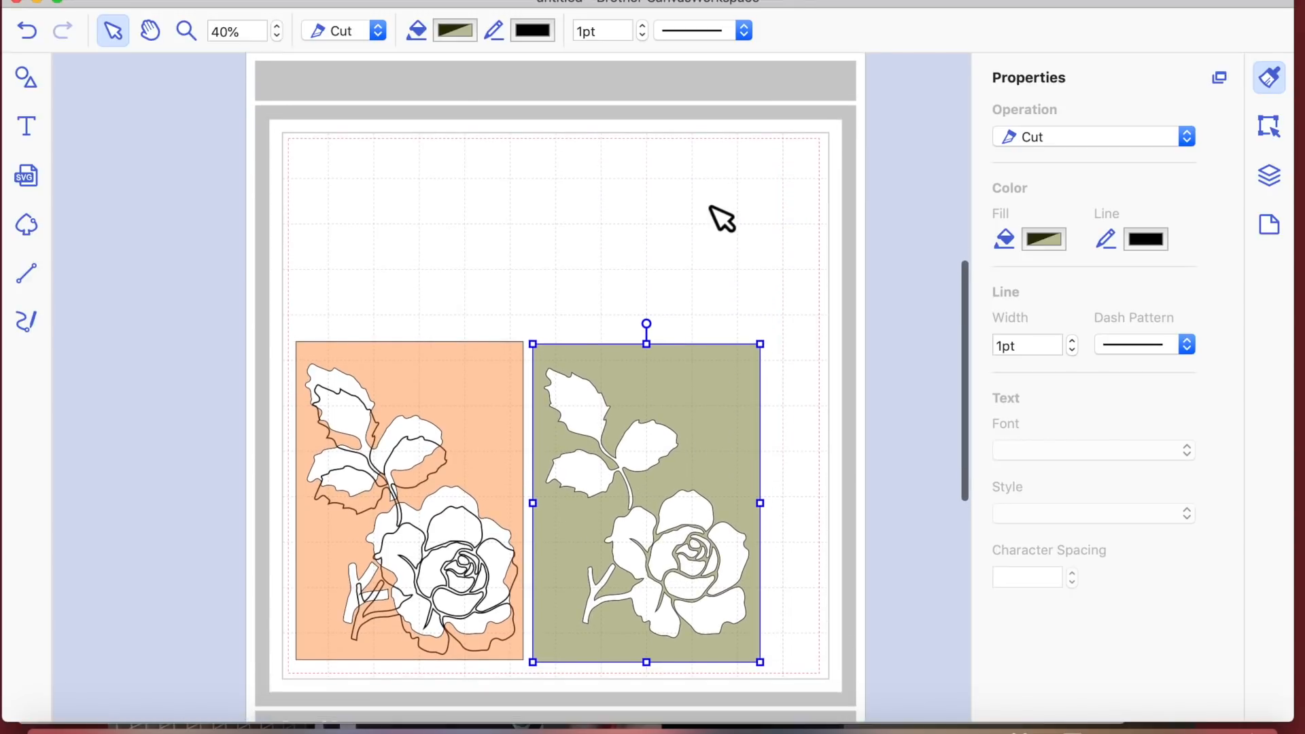
Step: Add the text "You Make Me Smile" in the hamster font, Regular style, above the two panels
{"action": "left_click", "coordinate": [26, 132]}
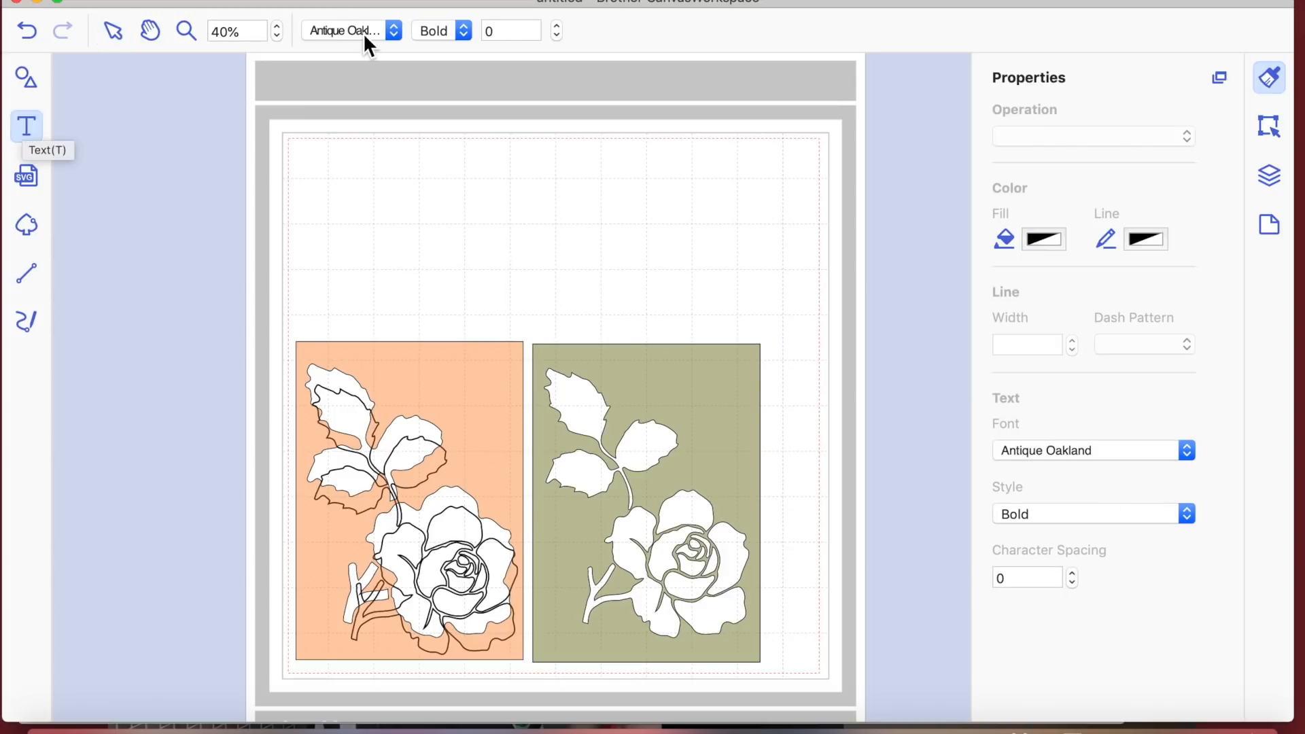
{"action": "left_click", "coordinate": [397, 42]}
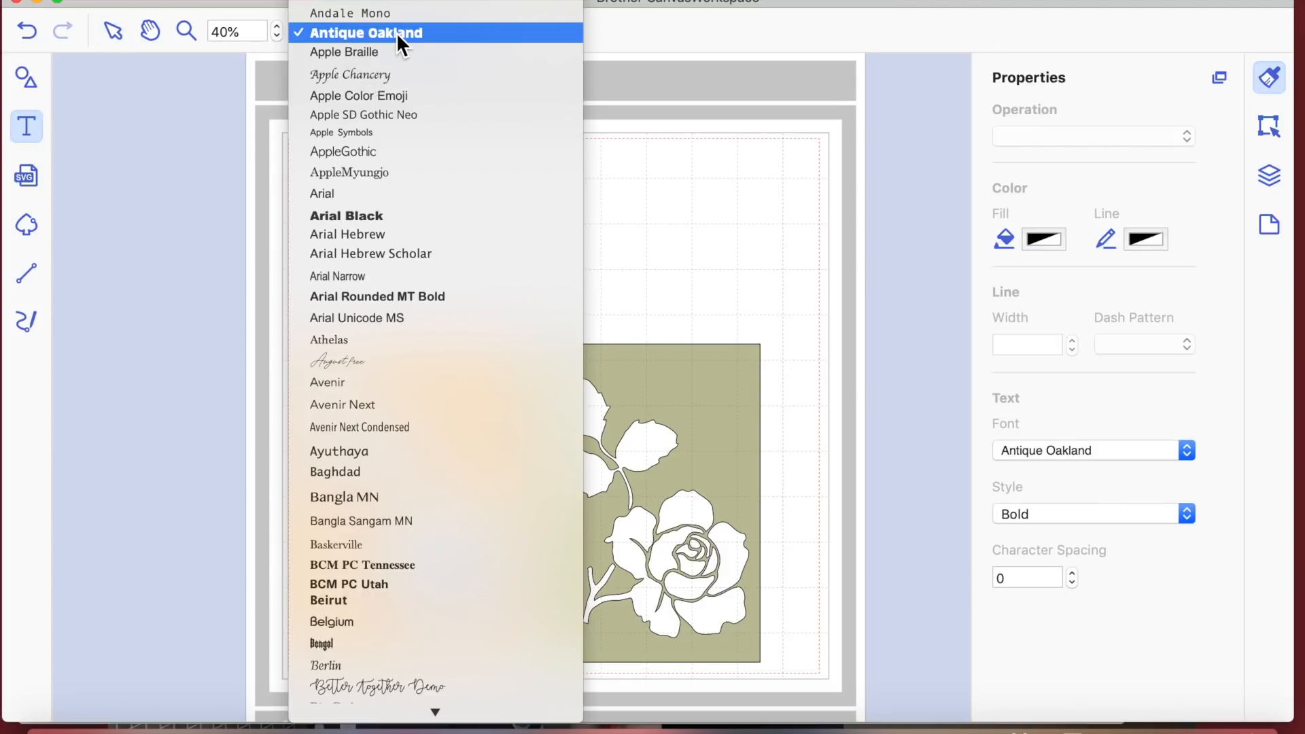
{"action": "scroll", "coordinate": [379, 249], "scroll_direction": "down", "scroll_amount": 10}
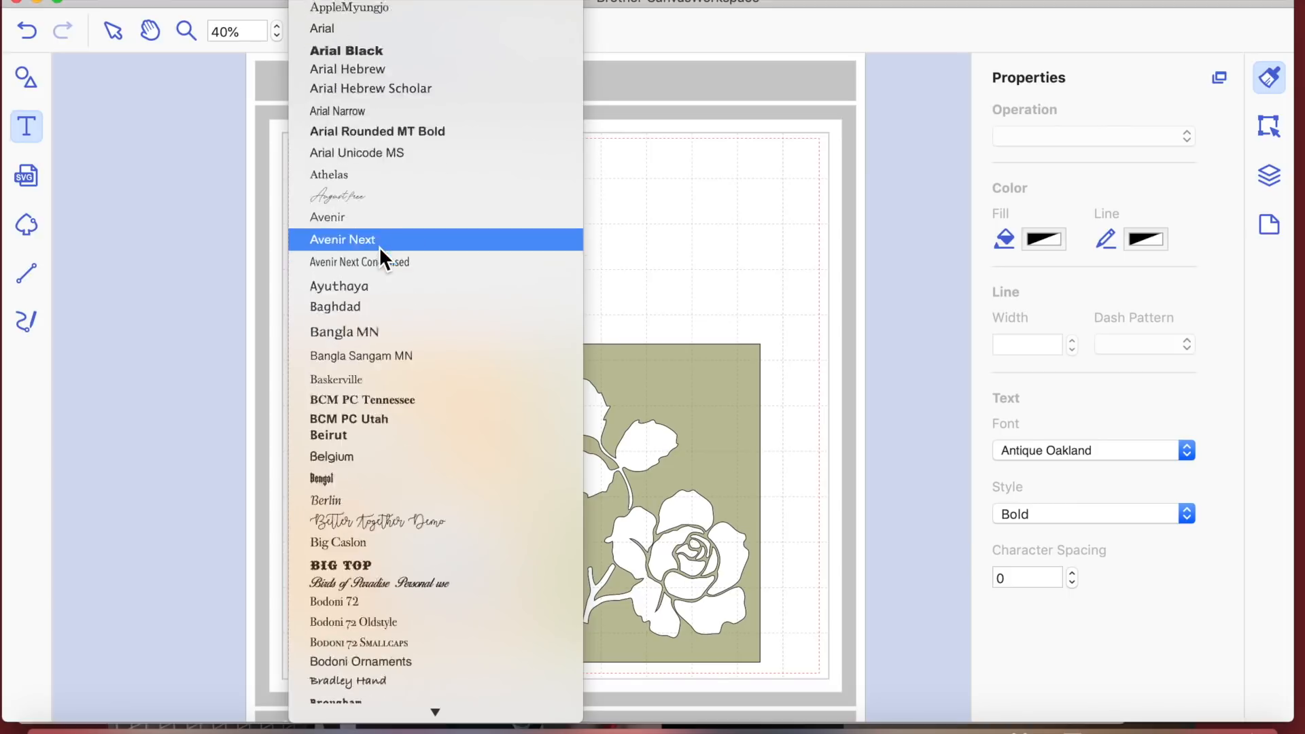
{"action": "scroll", "coordinate": [377, 246], "scroll_direction": "down", "scroll_amount": 20}
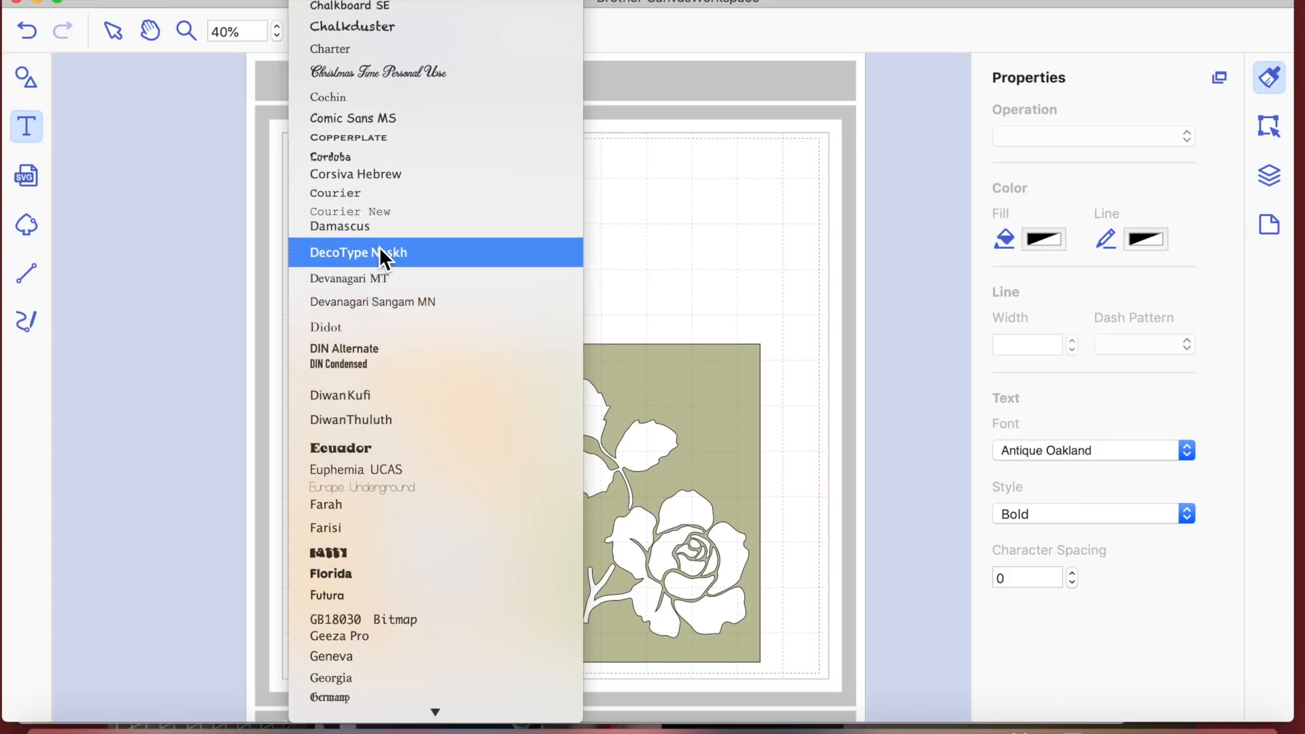
{"action": "scroll", "coordinate": [378, 246], "scroll_direction": "down", "scroll_amount": 10}
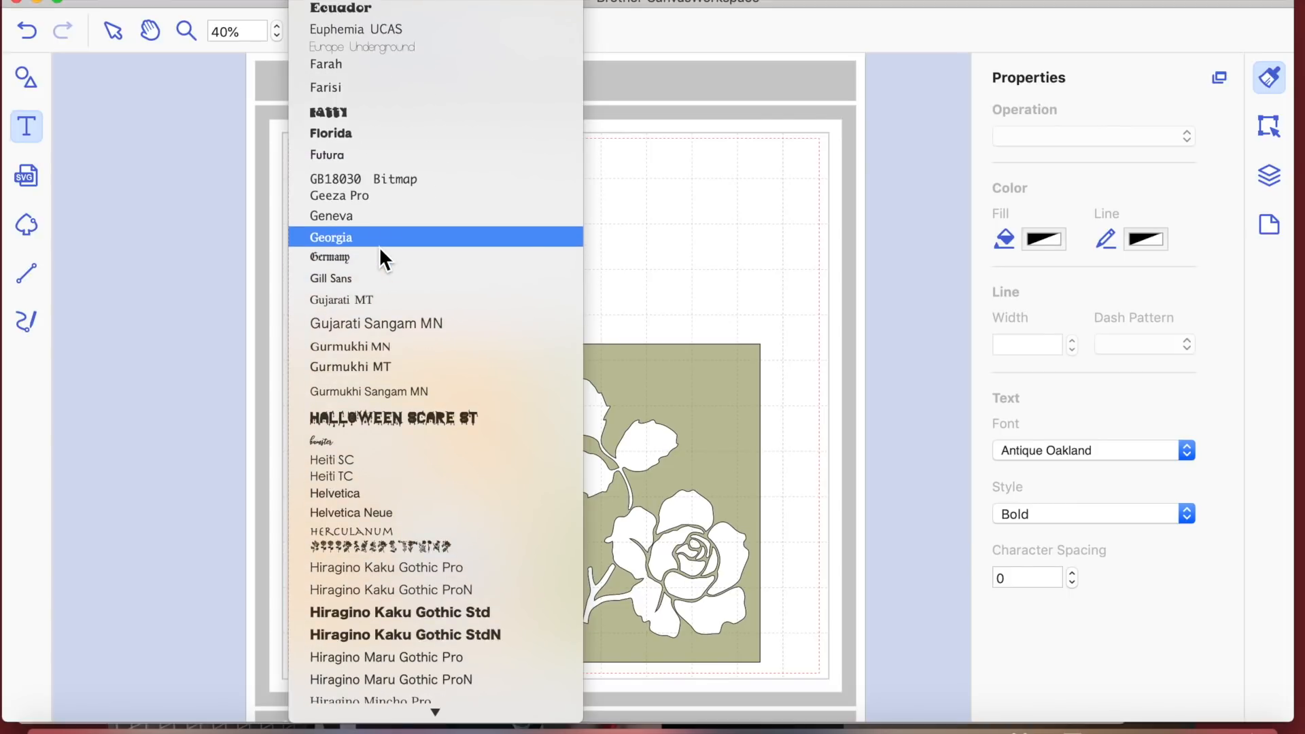
{"action": "left_click", "coordinate": [349, 448]}
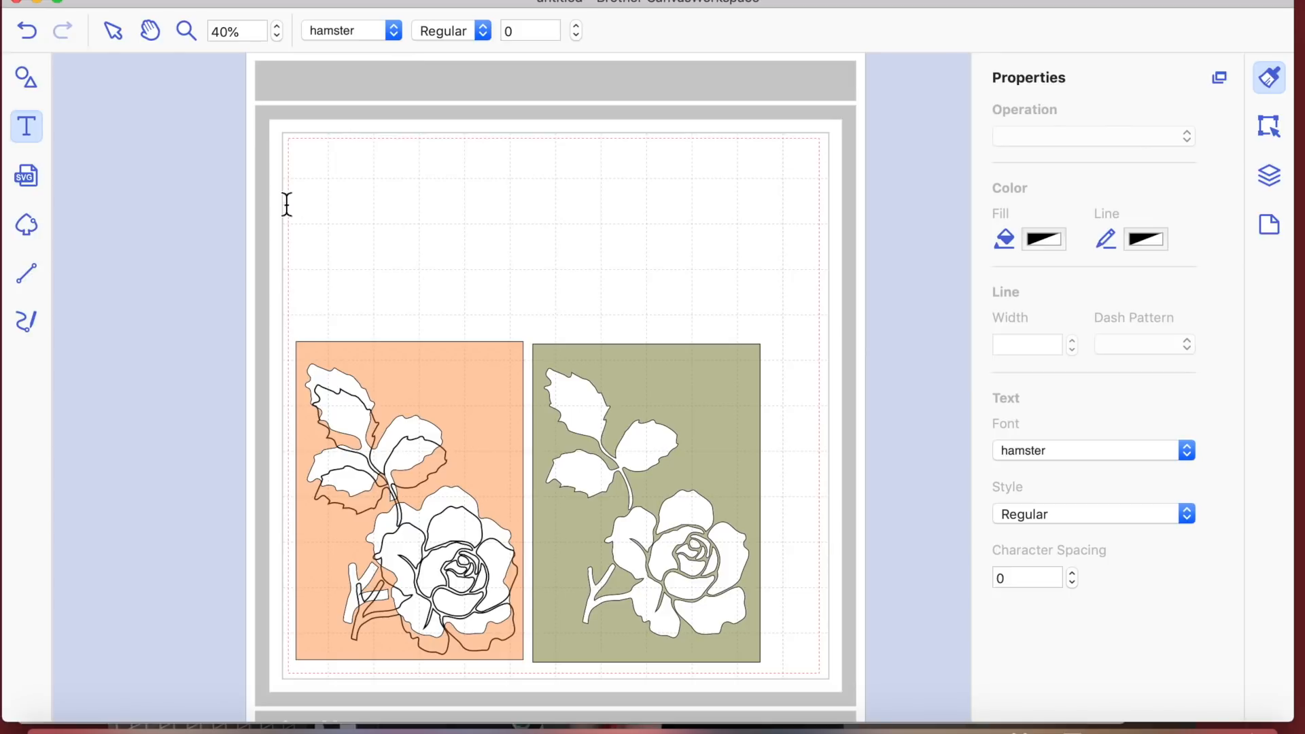
{"action": "left_click", "coordinate": [353, 201]}
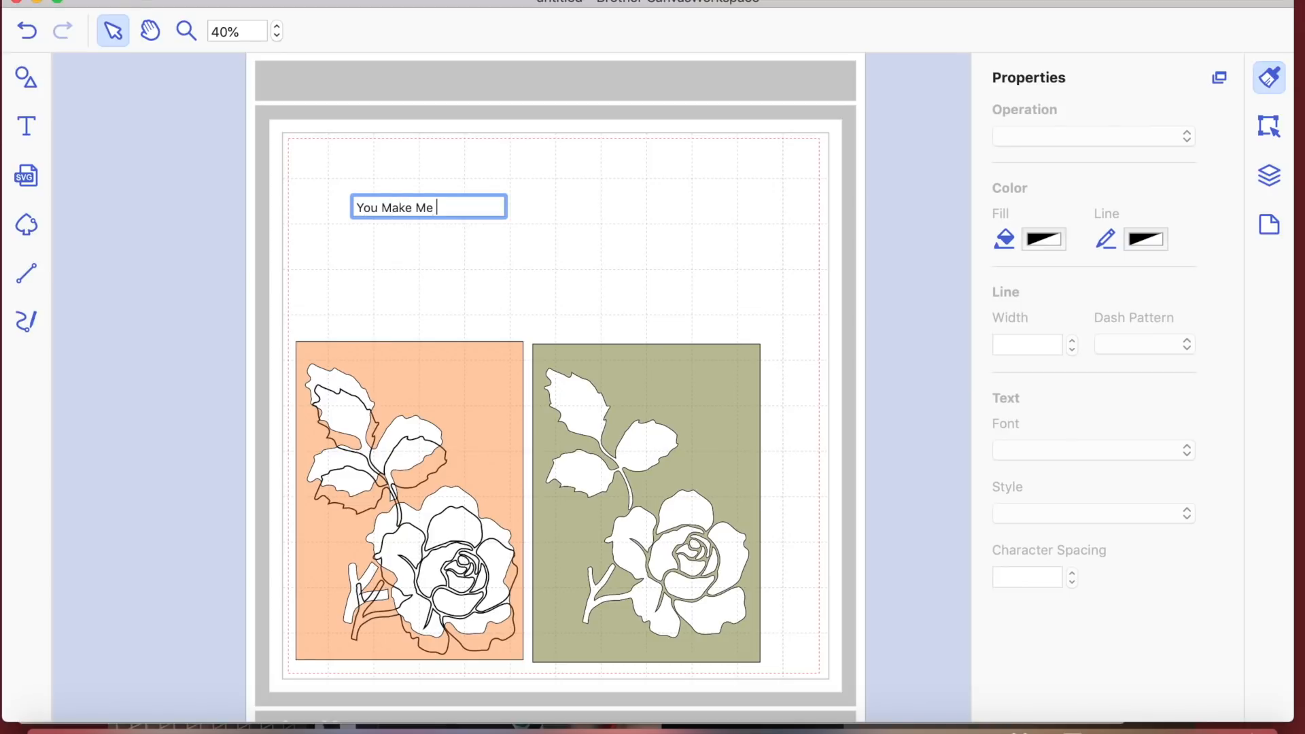
{"action": "left_click", "coordinate": [592, 314]}
Step: Shrink the text to just under the green panel's width, test its fit over that panel, and undo the move onto it
{"action": "left_click_drag", "start_coordinate": [571, 211], "coordinate": [483, 453]}
{"action": "left_click", "coordinate": [727, 218]}
{"action": "left_click_drag", "start_coordinate": [513, 410], "coordinate": [586, 238]}
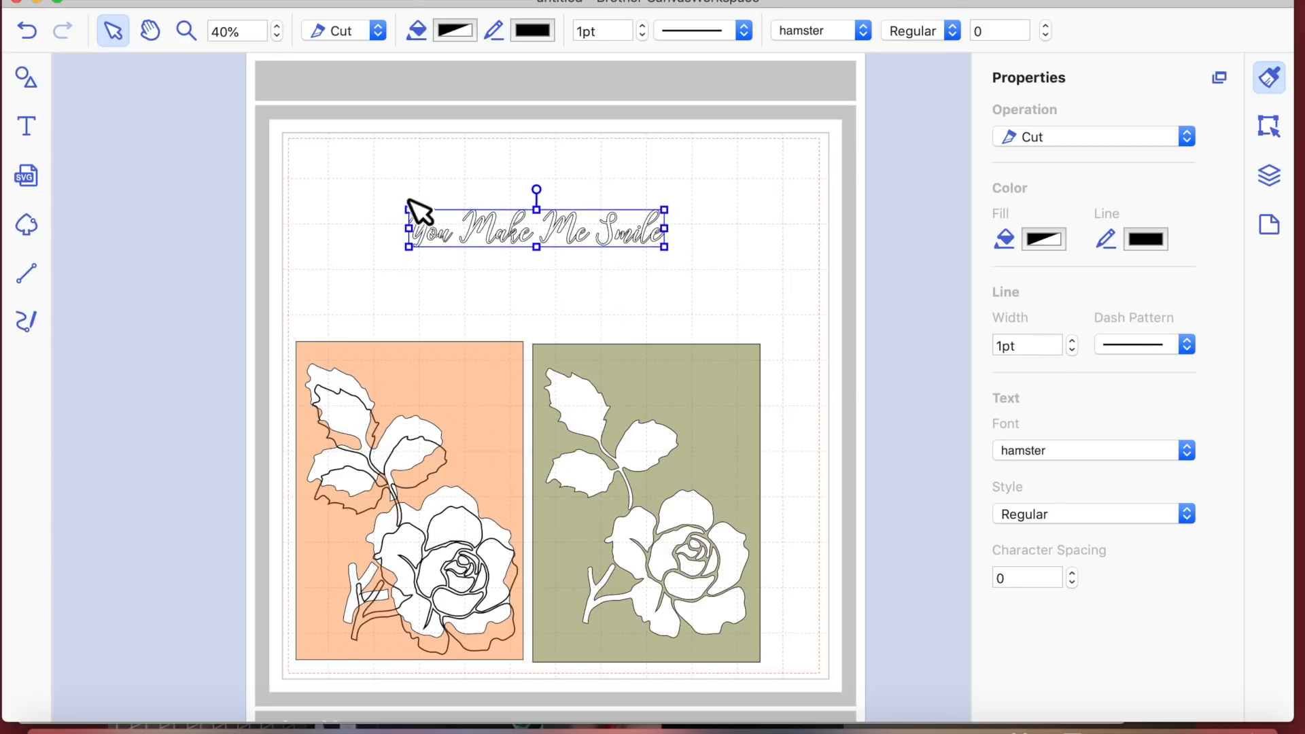
{"action": "left_click_drag", "start_coordinate": [410, 231], "coordinate": [440, 238]}
{"action": "left_click_drag", "start_coordinate": [534, 298], "coordinate": [528, 218]}
{"action": "left_click_drag", "start_coordinate": [629, 186], "coordinate": [723, 378]}
{"action": "left_click", "coordinate": [668, 274]}
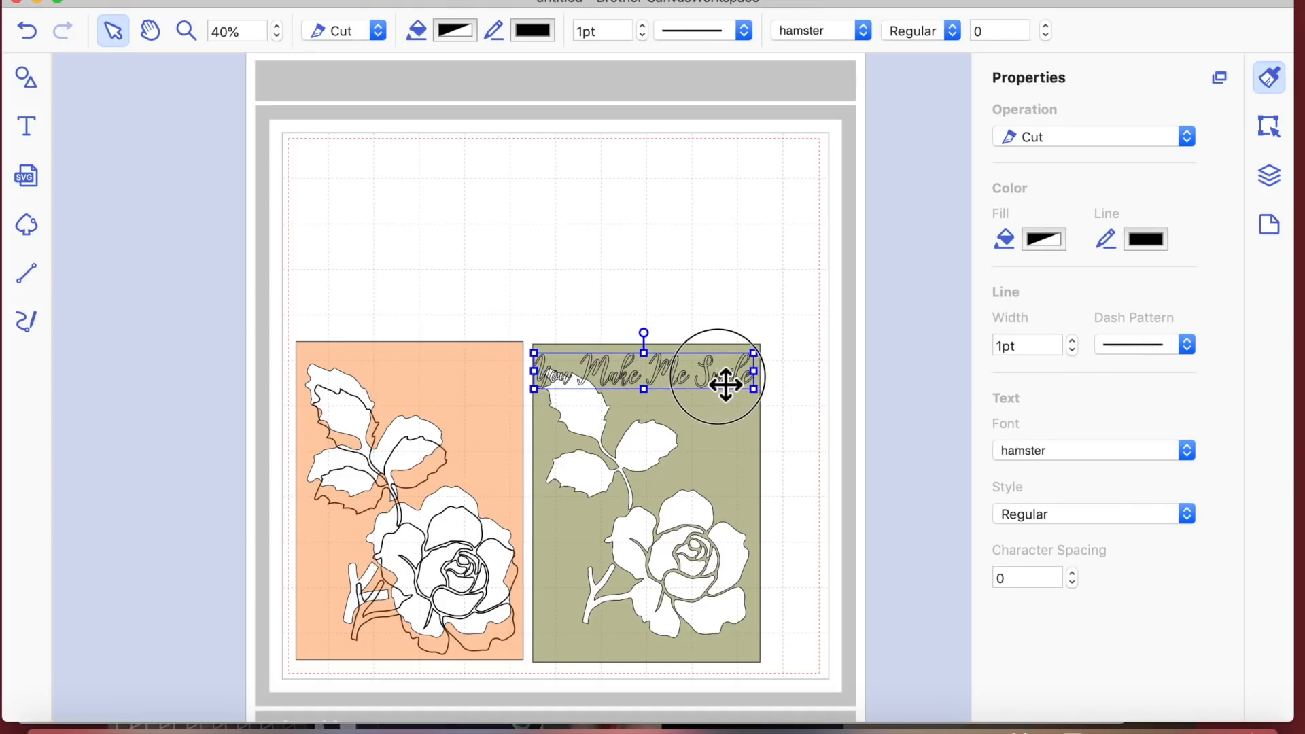
{"action": "key", "text": "super+z"}
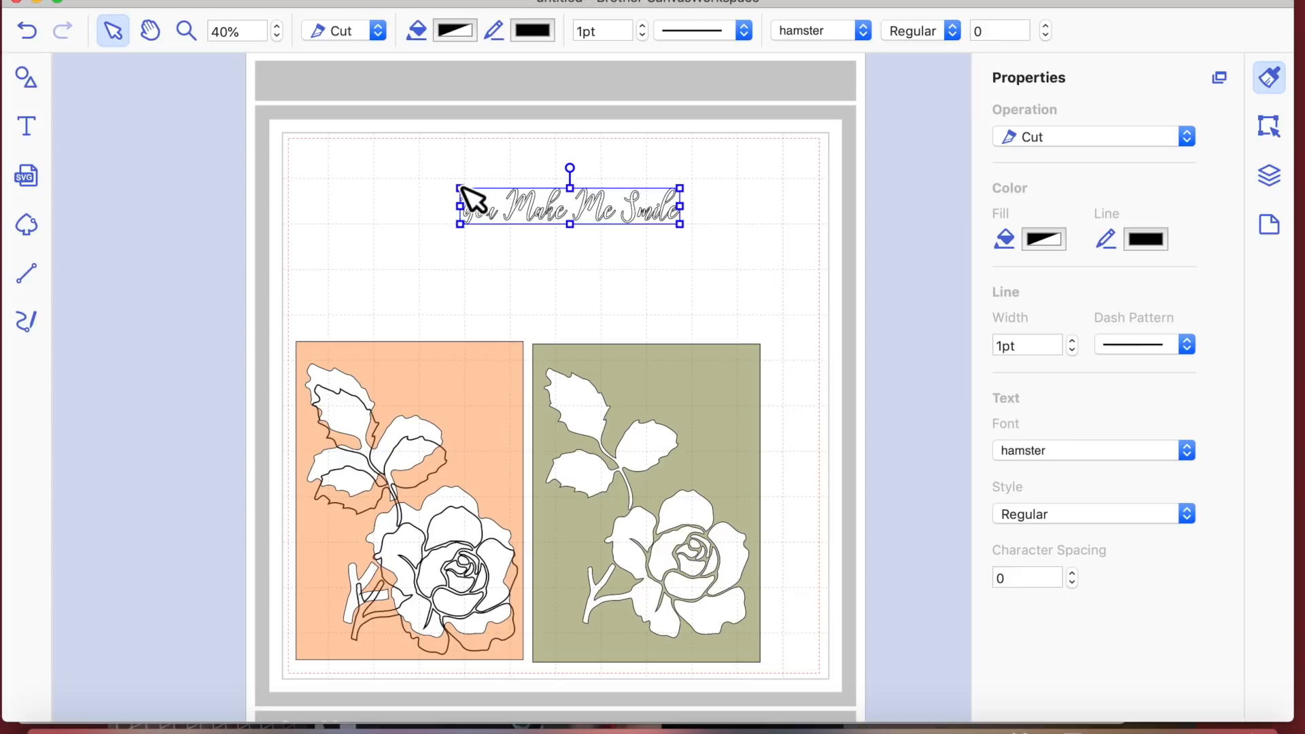
Step: Narrow the text a little more and stretch it taller, to about 4.47 by 0.96 in, in the blank area above the panels
{"action": "left_click_drag", "start_coordinate": [460, 188], "coordinate": [477, 190]}
{"action": "left_click", "coordinate": [655, 282]}
{"action": "left_click", "coordinate": [615, 219]}
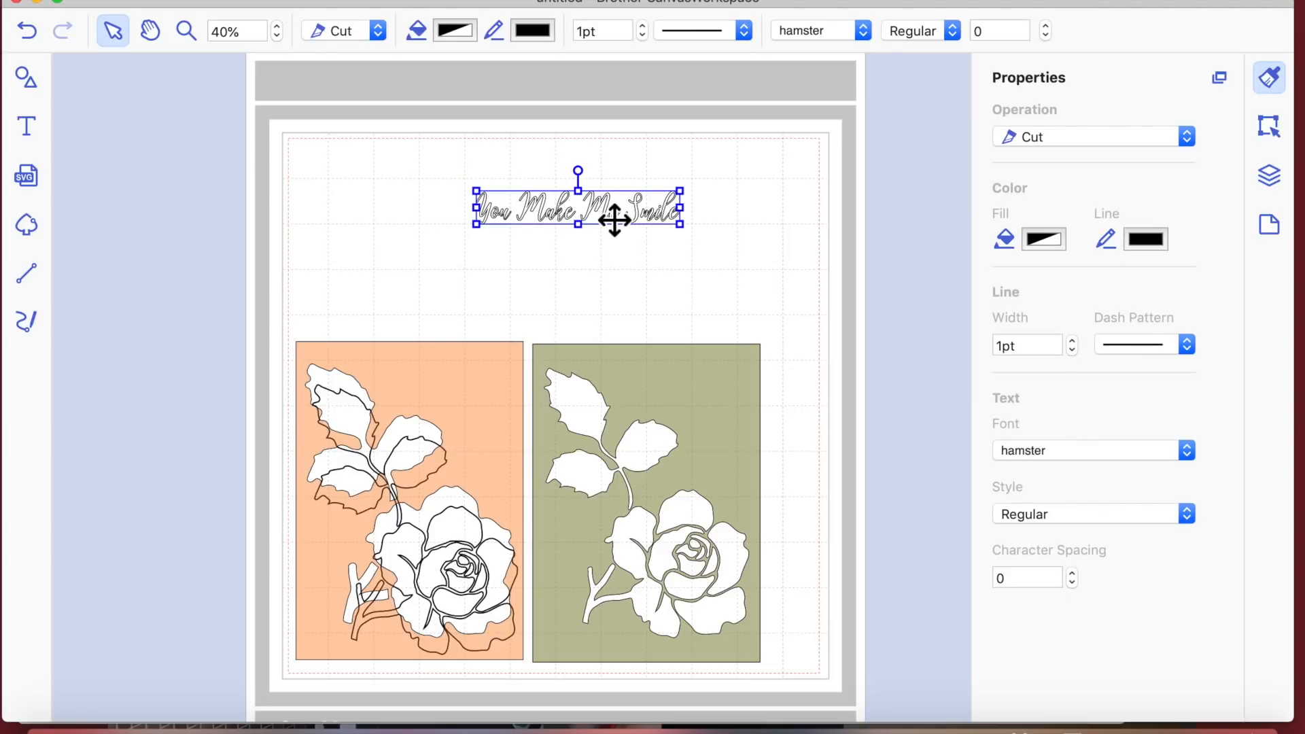
{"action": "mouse_move", "coordinate": [586, 235]}
{"action": "left_mouse_down"}
{"action": "mouse_move", "coordinate": [632, 437]}
{"action": "mouse_move", "coordinate": [676, 487]}
{"action": "mouse_move", "coordinate": [610, 241]}
{"action": "left_mouse_up"}
{"action": "left_click", "coordinate": [588, 245]}
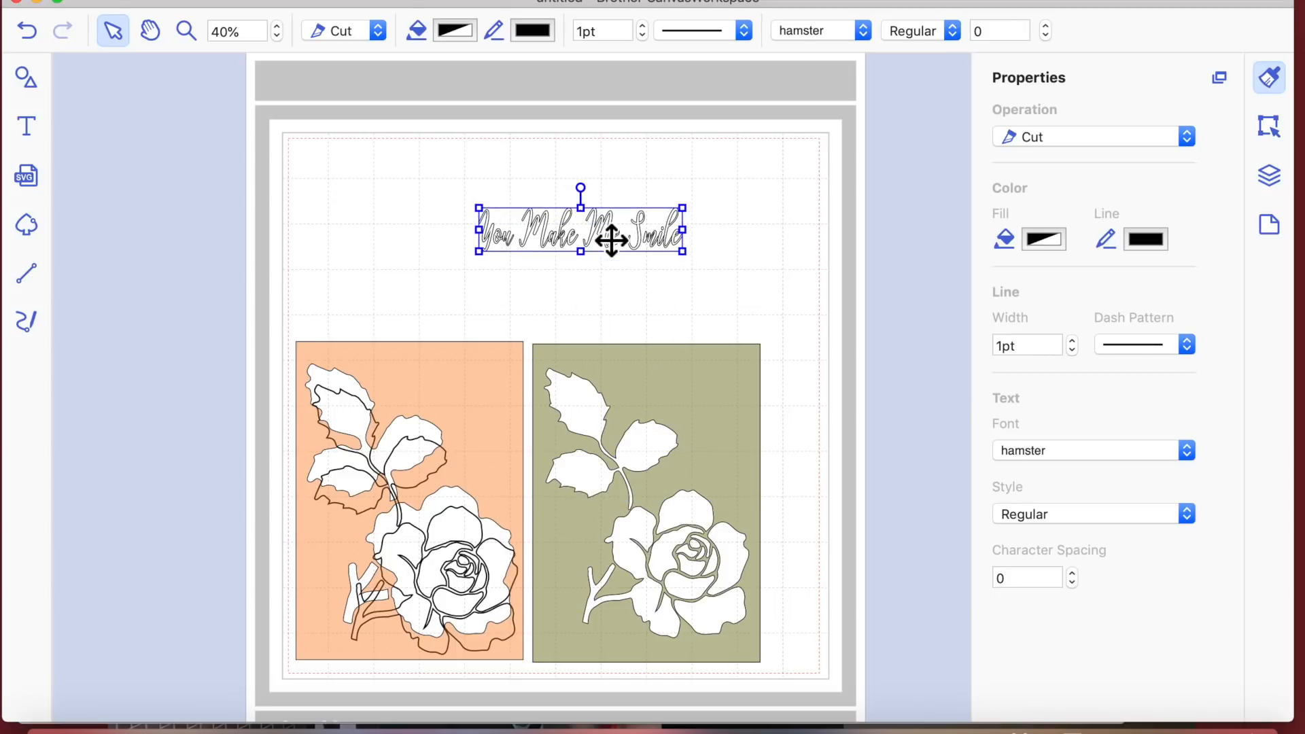
Step: Move the green stencil panel toward the mat's right edge, and slide the orange panel right so it partly overlaps the green one
{"action": "left_click_drag", "start_coordinate": [632, 370], "coordinate": [670, 387]}
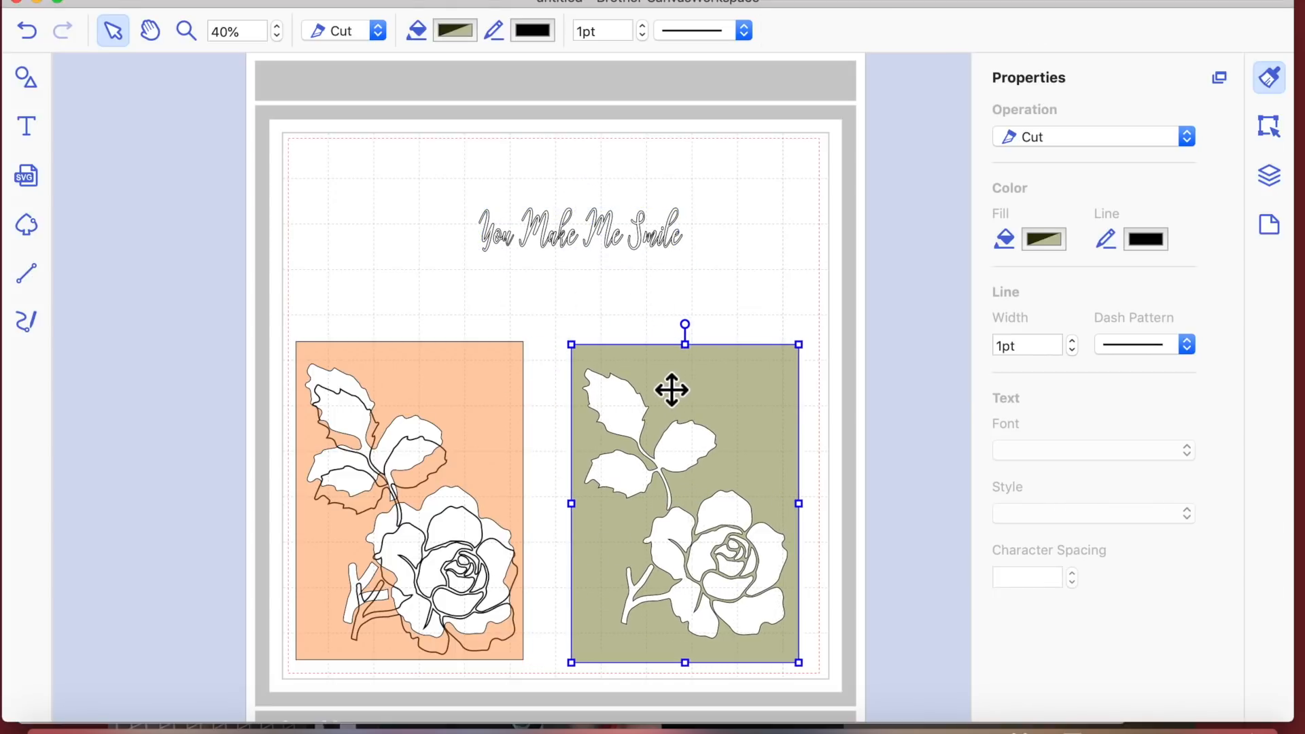
{"action": "left_click_drag", "start_coordinate": [506, 443], "coordinate": [641, 448]}
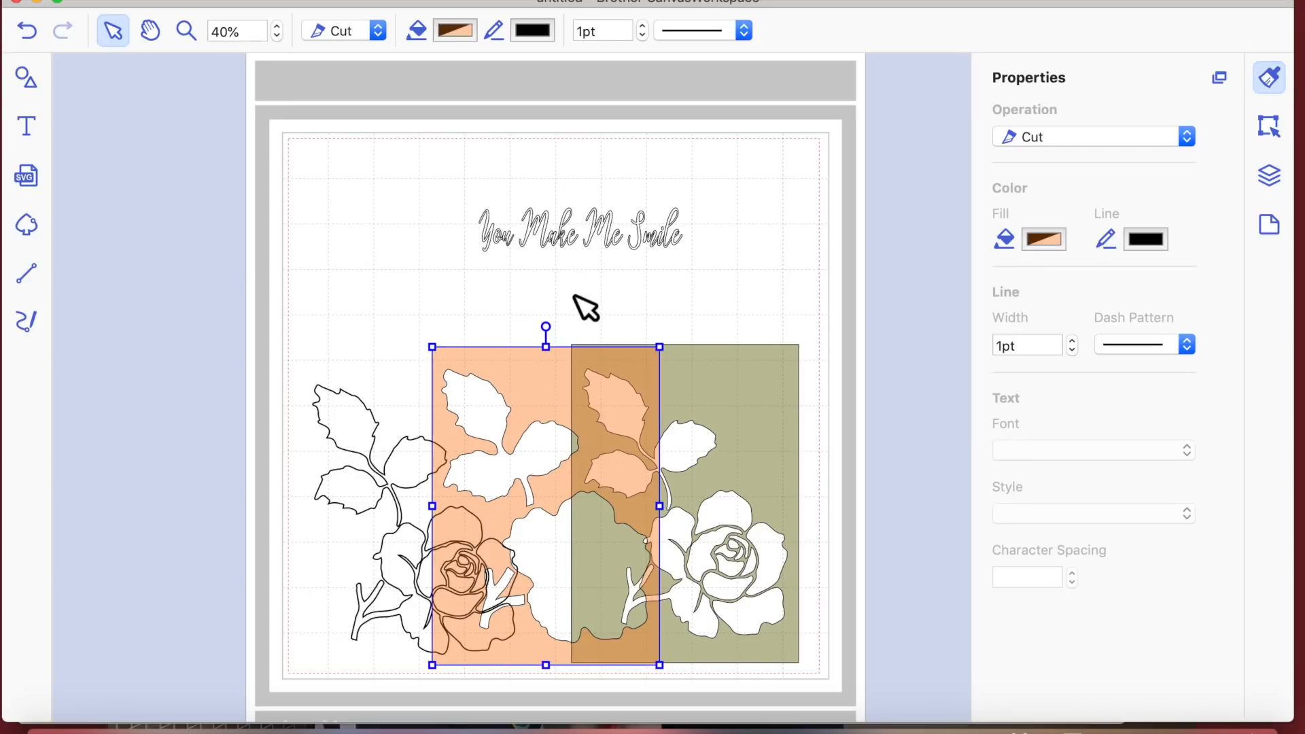
Step: Zoom in closely on the text and examine where its script letters overlap
{"action": "left_click", "coordinate": [276, 27]}
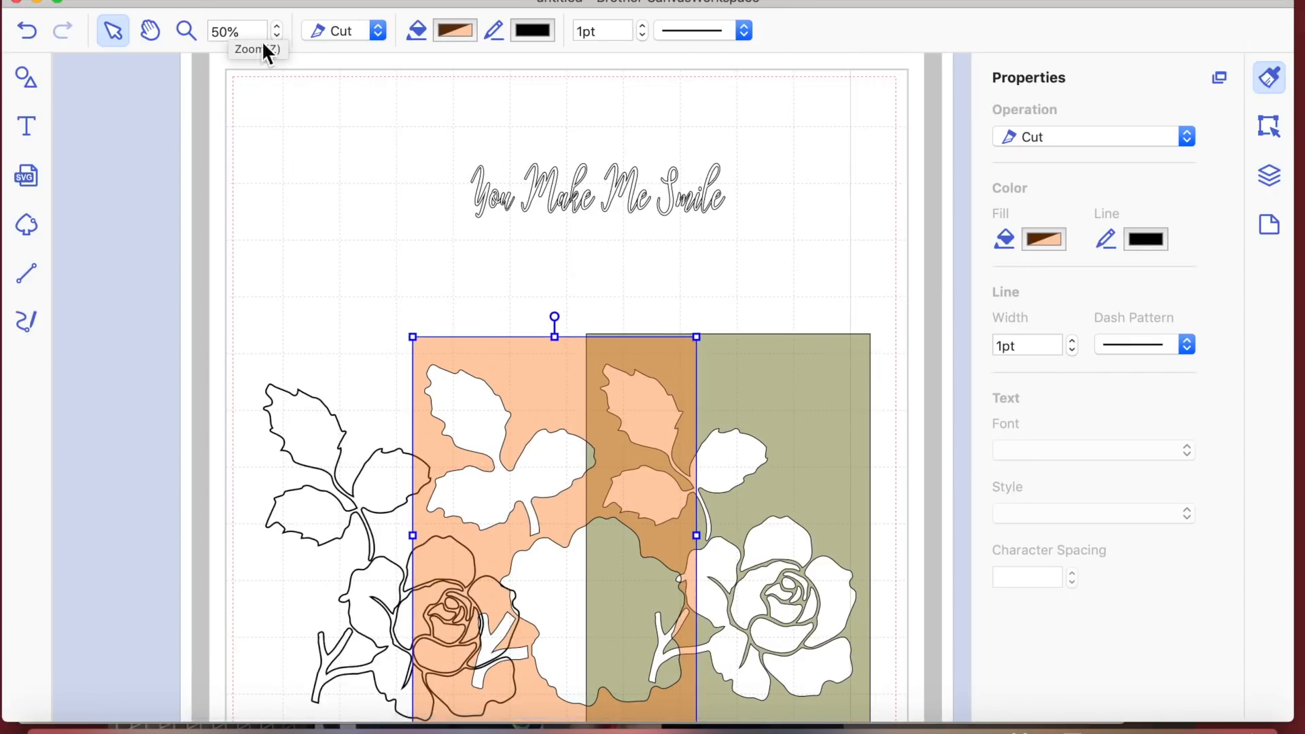
{"action": "left_click", "coordinate": [277, 27]}
{"action": "scroll", "coordinate": [446, 197], "scroll_direction": "up", "scroll_amount": 3}
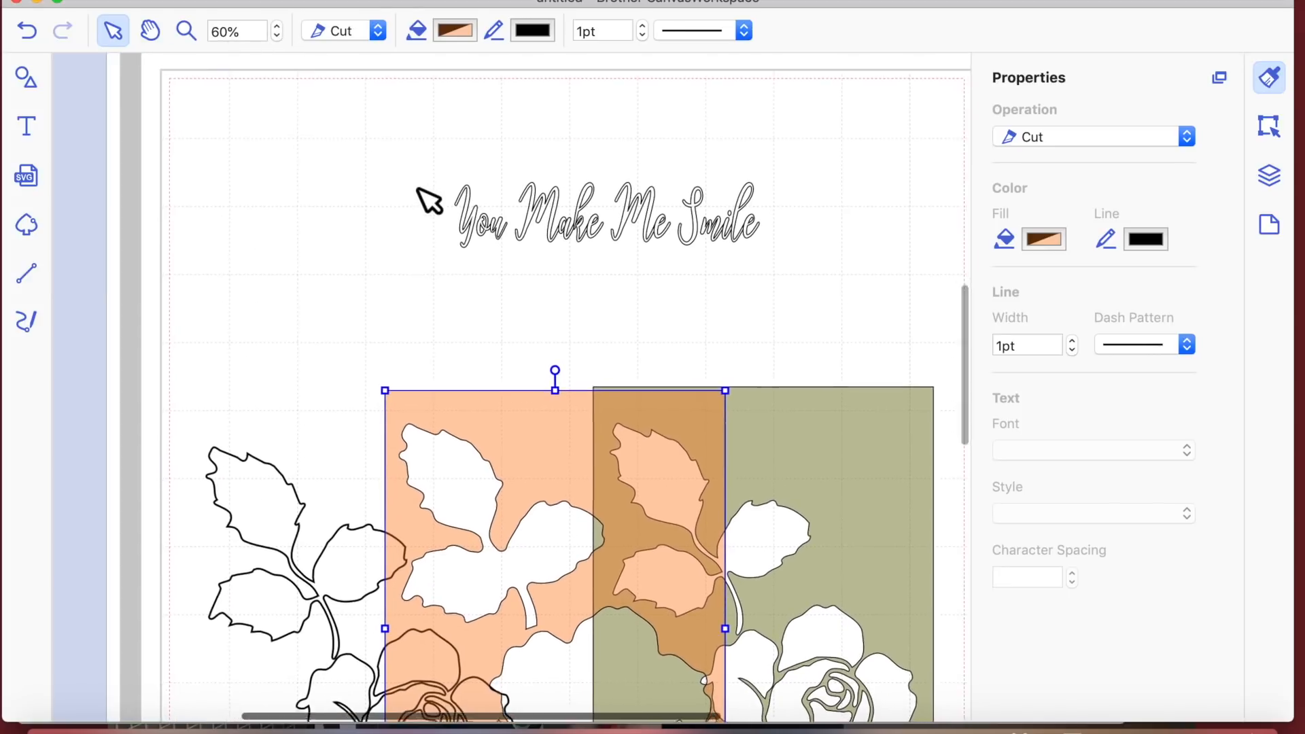
{"action": "left_click", "coordinate": [187, 31]}
{"action": "left_click", "coordinate": [496, 231]}
{"action": "scroll", "coordinate": [737, 440], "scroll_direction": "right", "scroll_amount": 5}
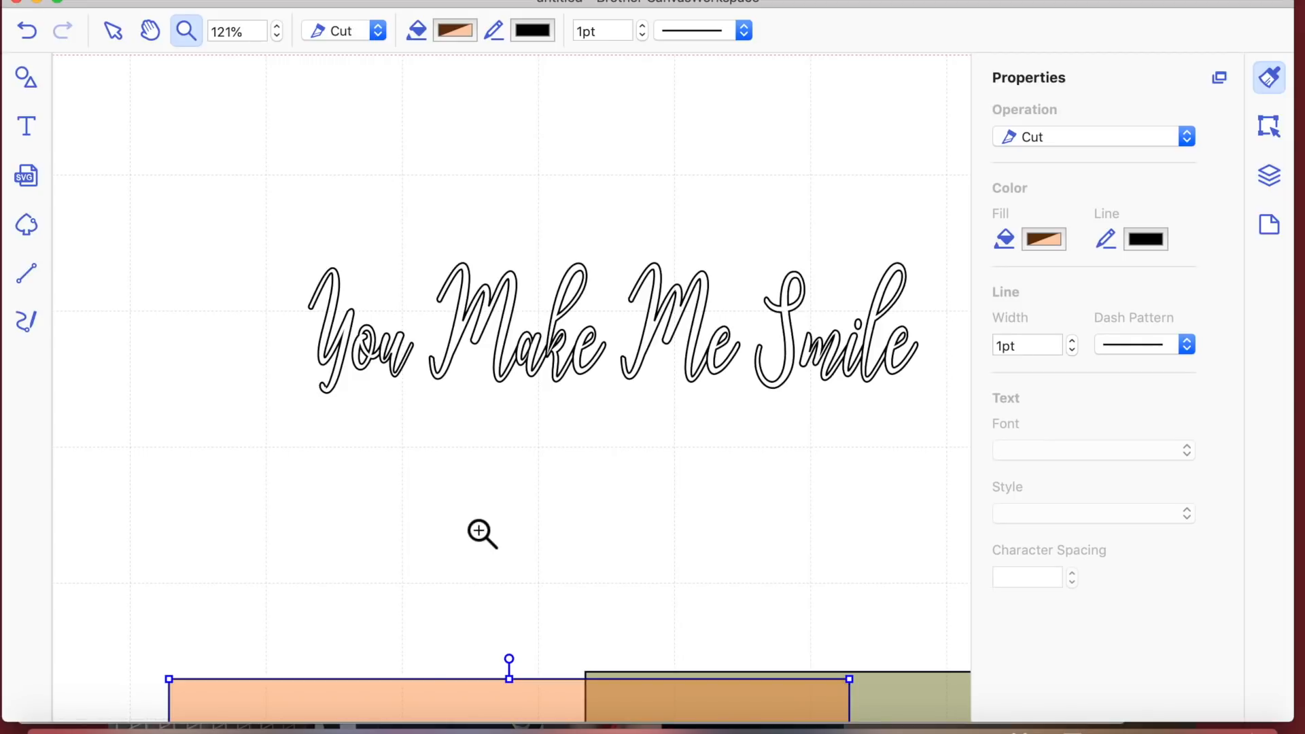
{"action": "left_click", "coordinate": [114, 41]}
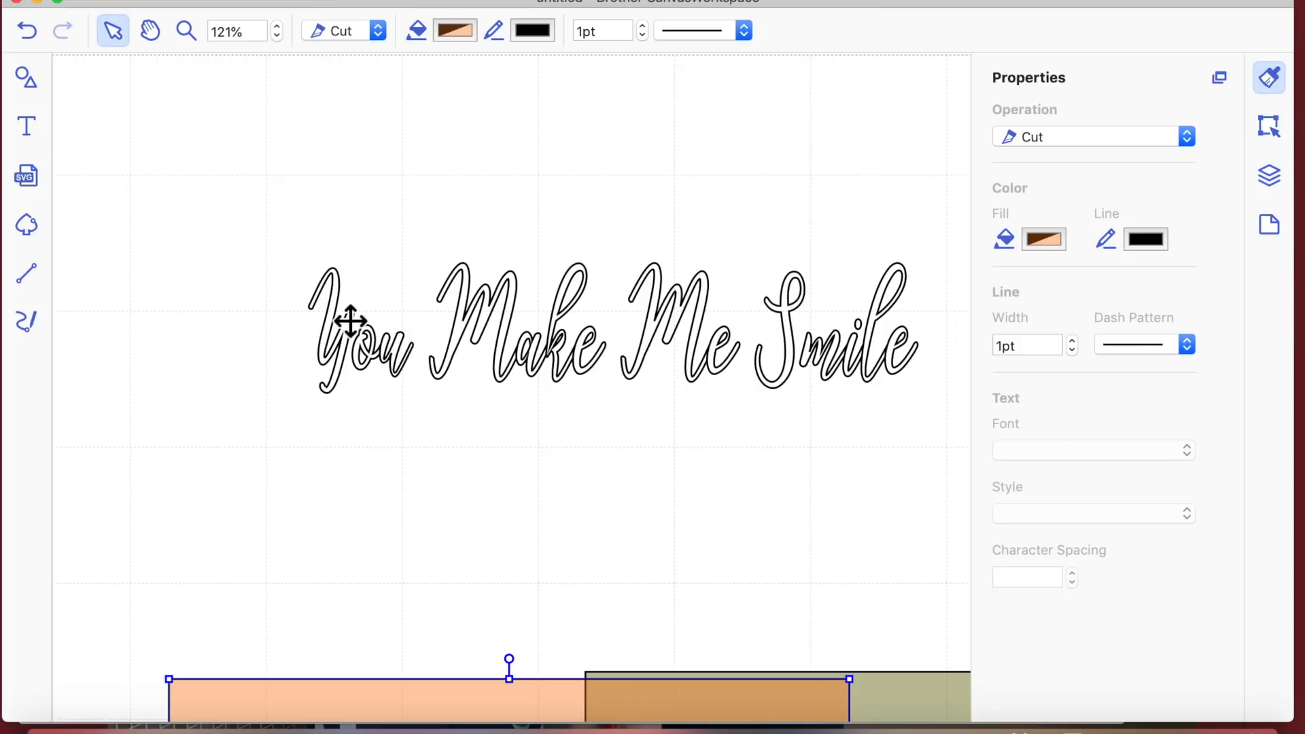
{"action": "left_click", "coordinate": [490, 481]}
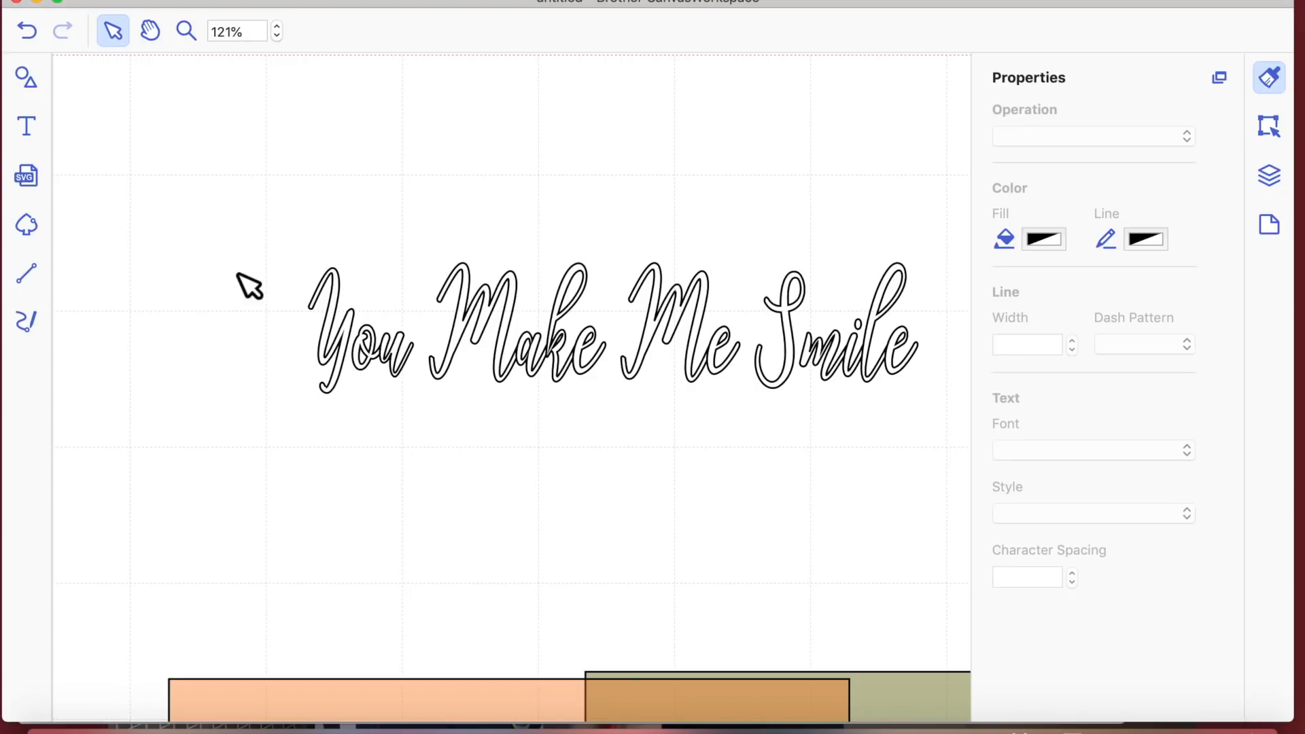
Step: Merge the overlapping letter outlines of the text into one shape with Process Overlap, undoing the first merge and repeating it
{"action": "left_click", "coordinate": [371, 346]}
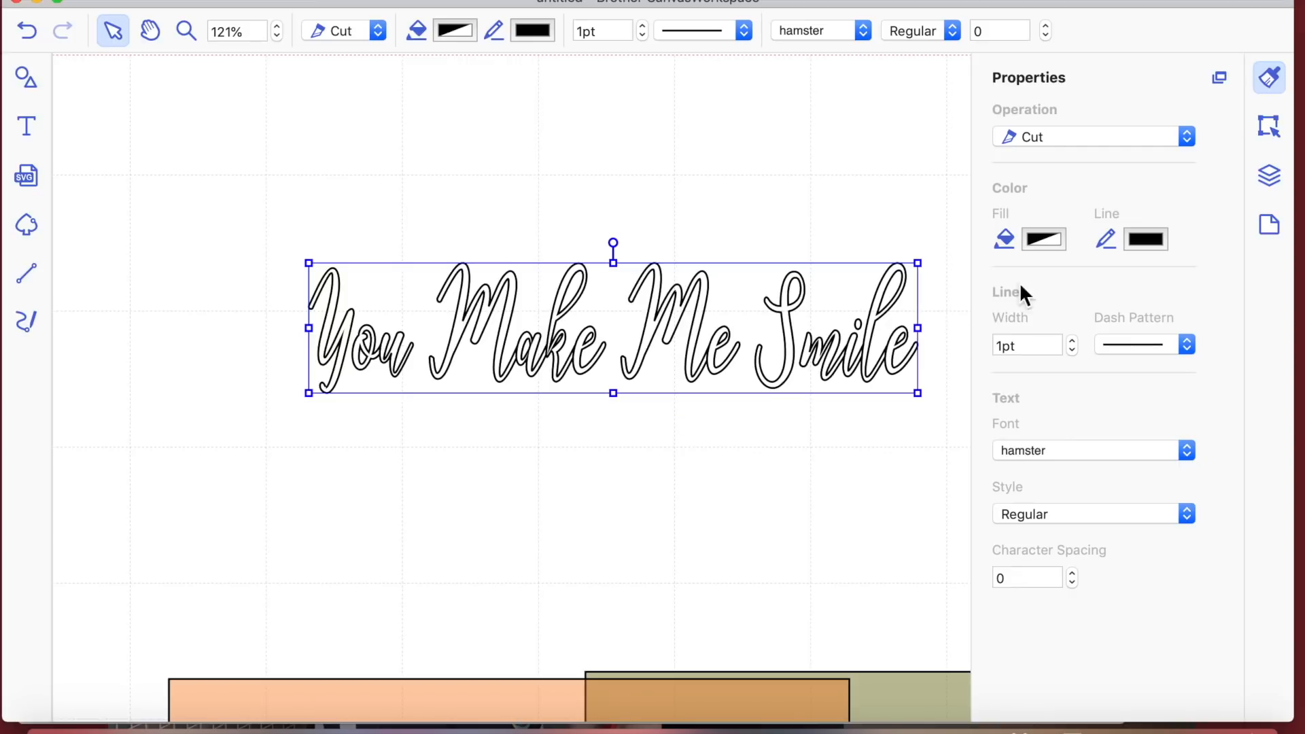
{"action": "left_click", "coordinate": [1270, 127]}
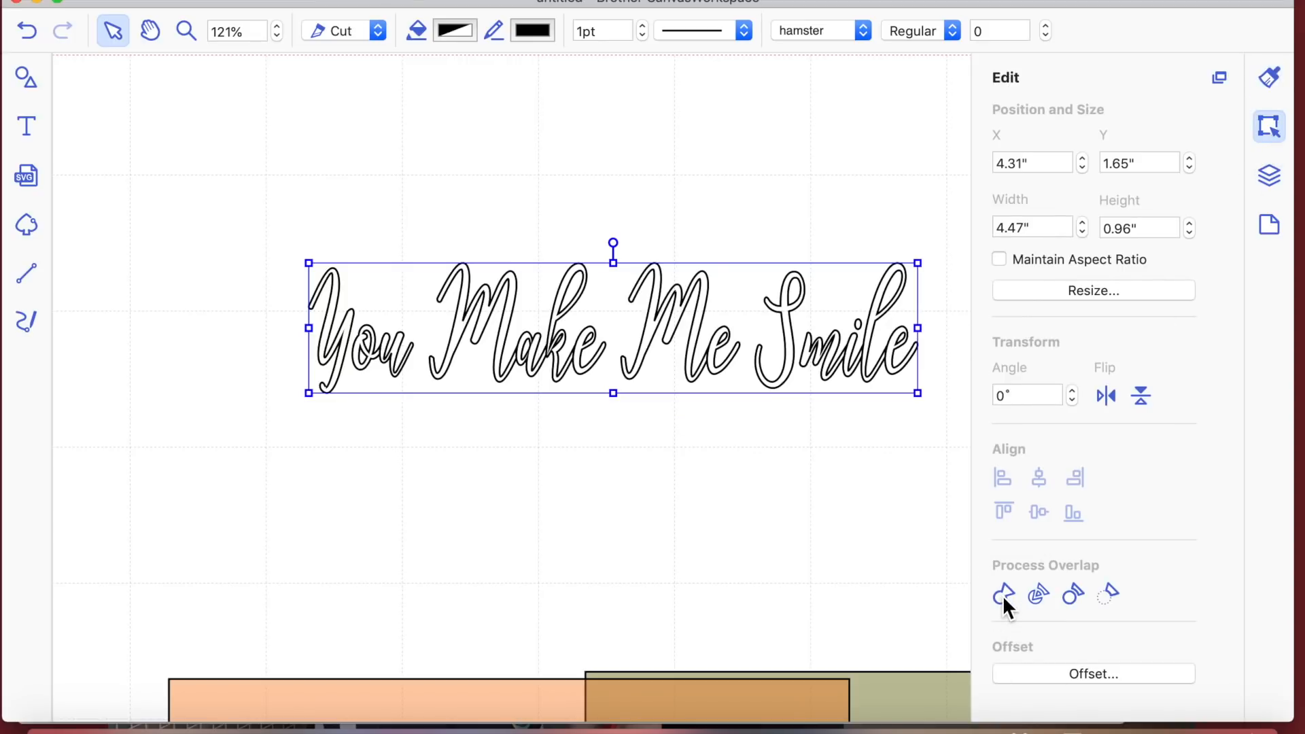
{"action": "left_click", "coordinate": [1004, 597]}
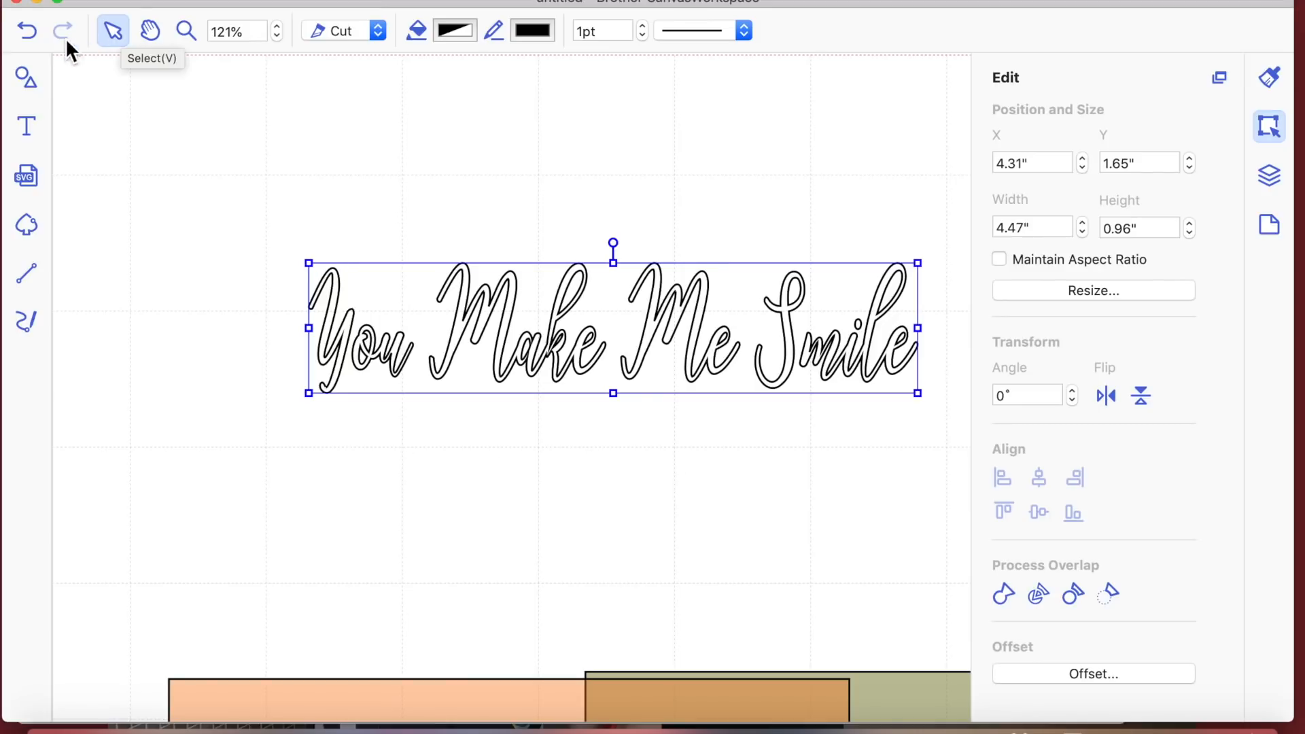
{"action": "left_click", "coordinate": [27, 31]}
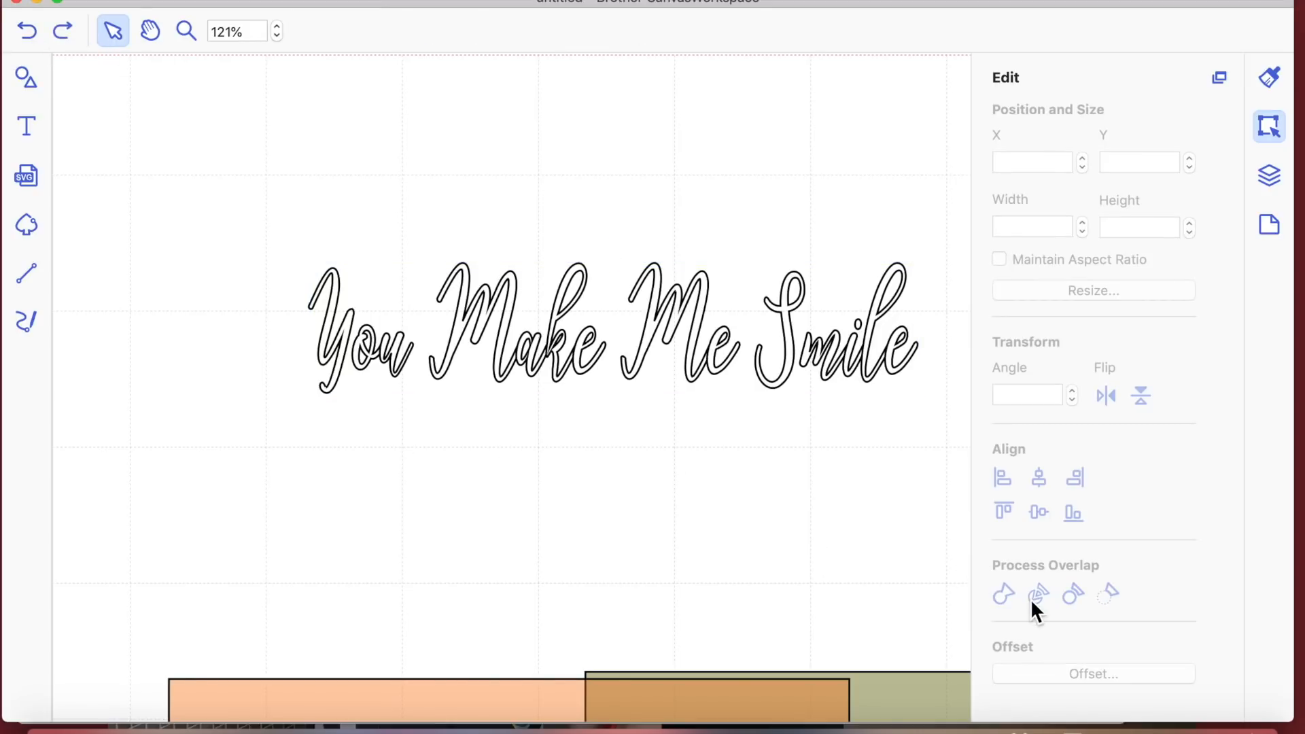
{"action": "left_click", "coordinate": [709, 354]}
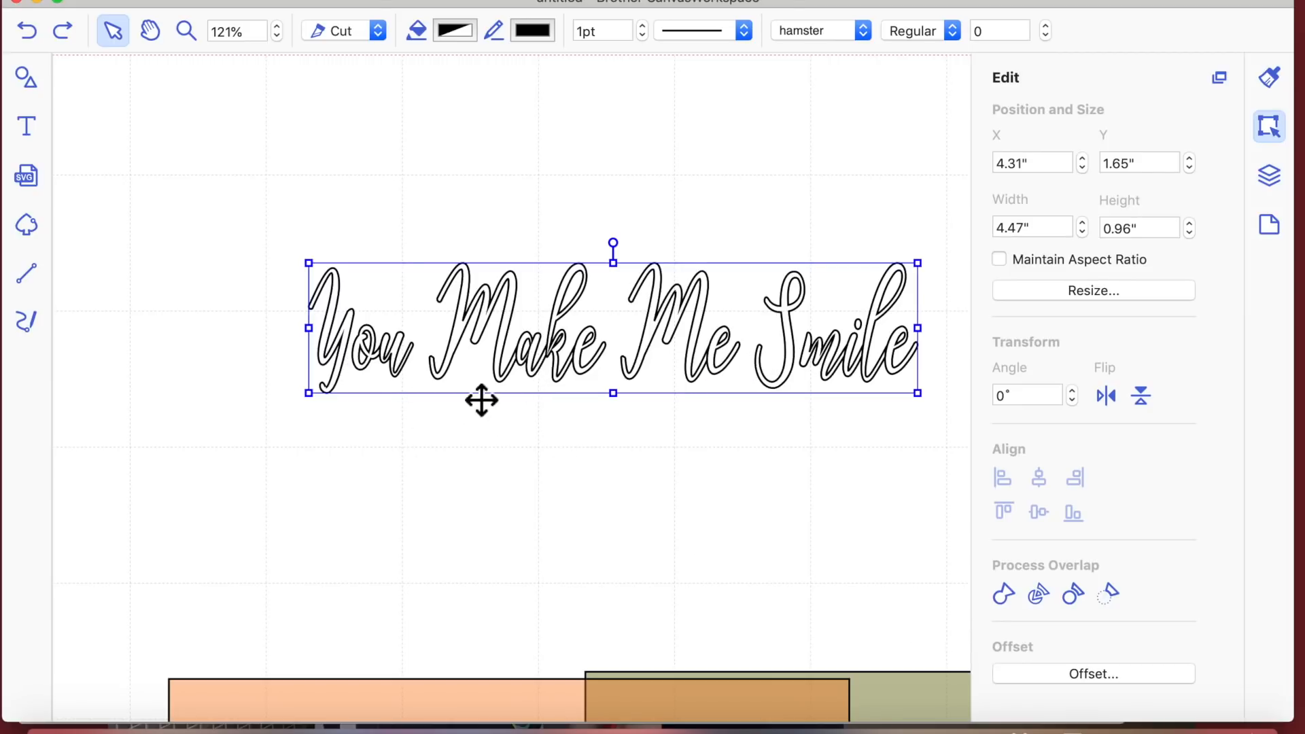
{"action": "left_click", "coordinate": [1003, 596]}
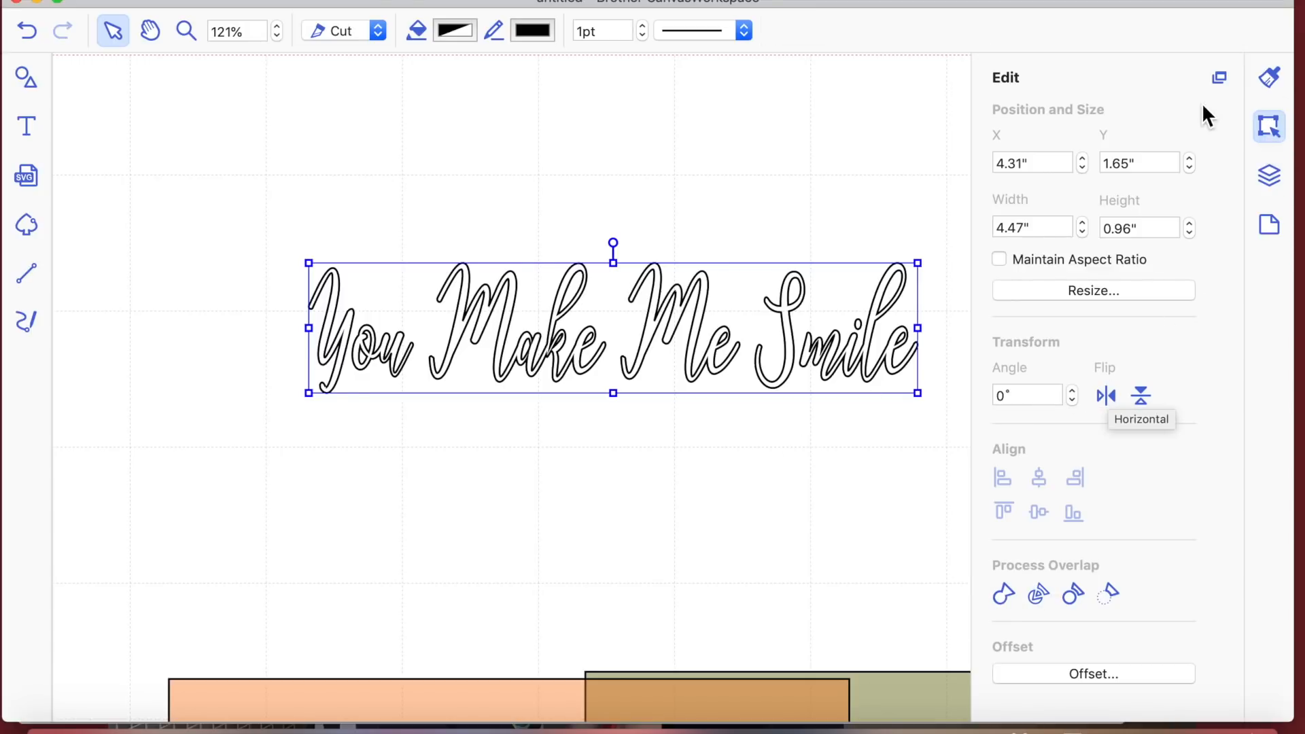
Step: Fill the merged text with Blueberry at 49% opacity, and close the color palette
{"action": "left_click", "coordinate": [1265, 78]}
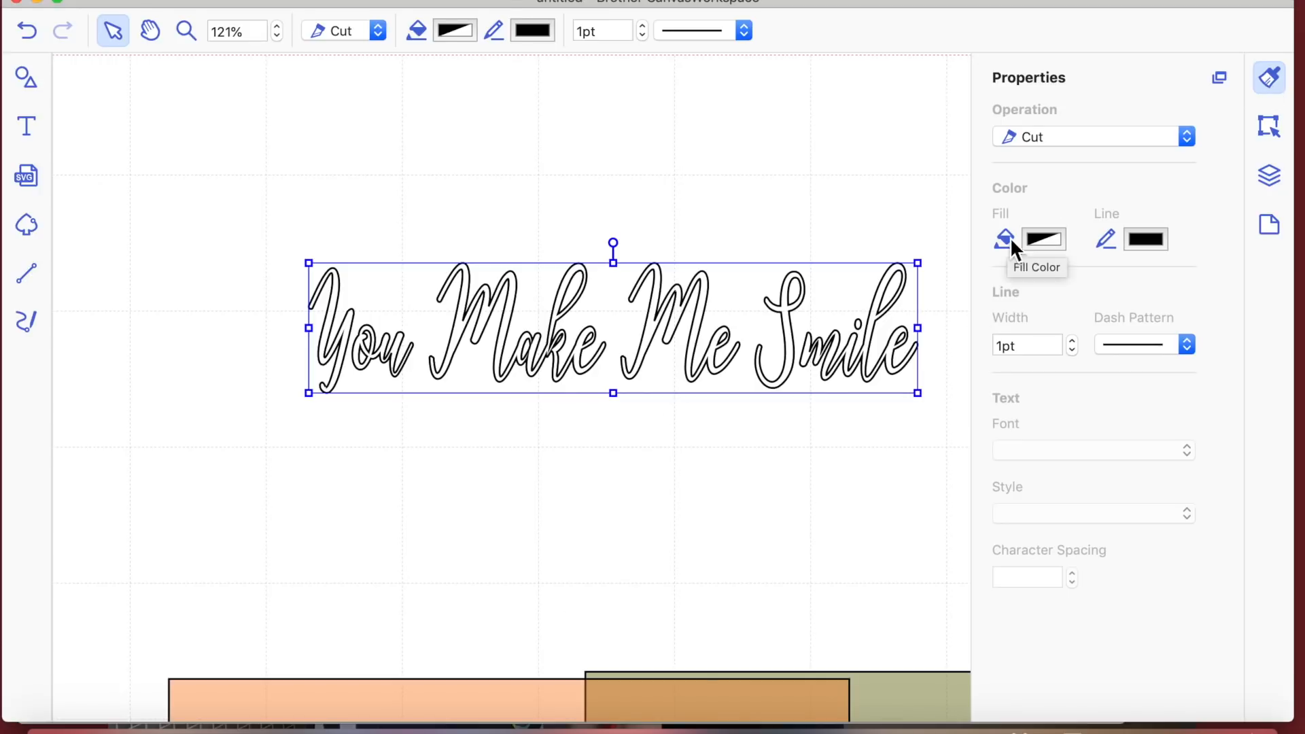
{"action": "left_click", "coordinate": [1030, 238]}
{"action": "left_click", "coordinate": [212, 433]}
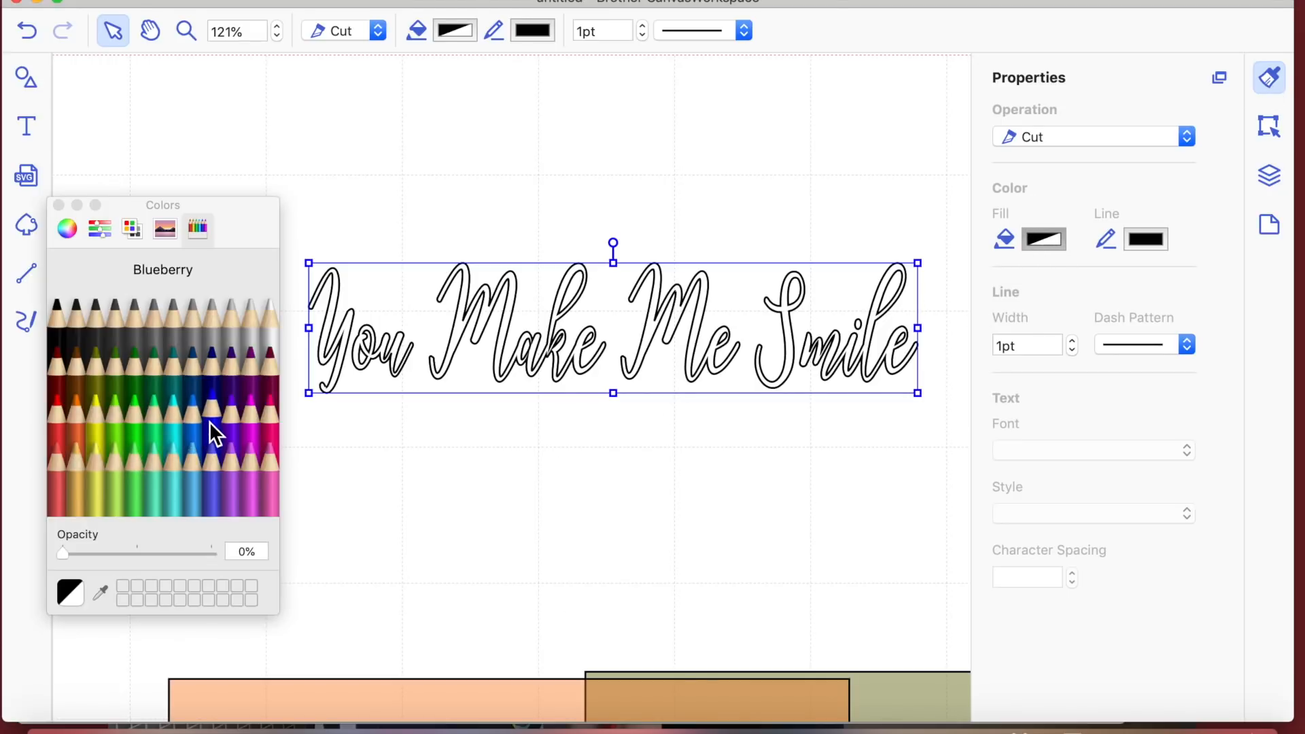
{"action": "left_click", "coordinate": [166, 551]}
{"action": "left_click", "coordinate": [137, 552]}
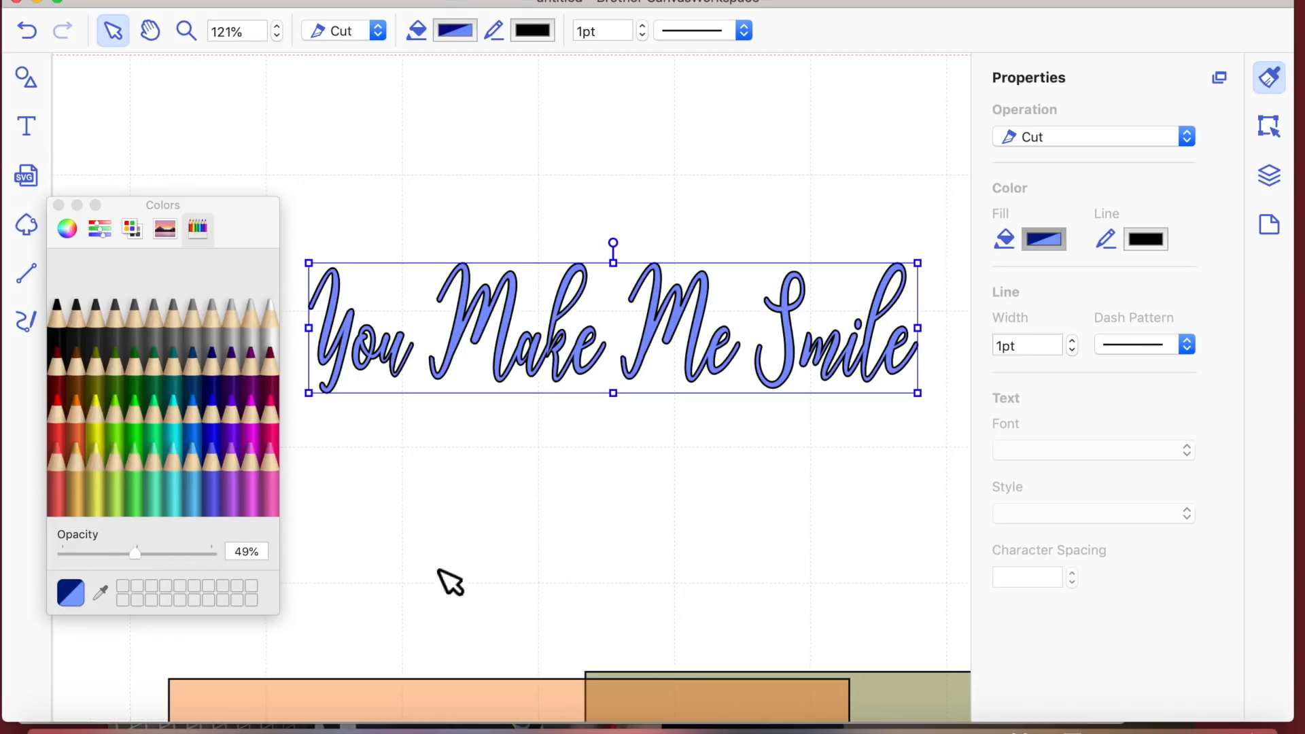
{"action": "left_click", "coordinate": [632, 549]}
{"action": "left_click", "coordinate": [58, 205]}
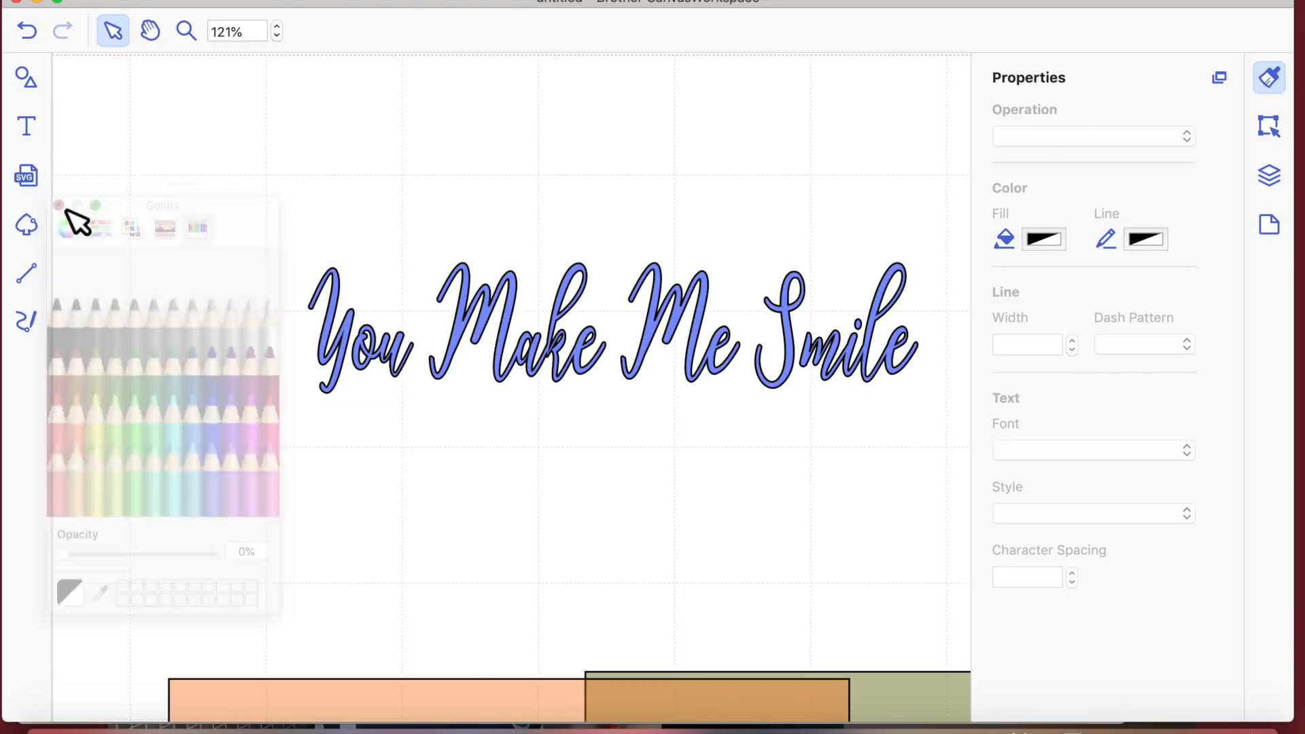
Step: Duplicate the merged "You Make Me Smile" text and place the copy directly below the original
{"action": "scroll", "coordinate": [546, 401], "scroll_direction": "down", "scroll_amount": 5}
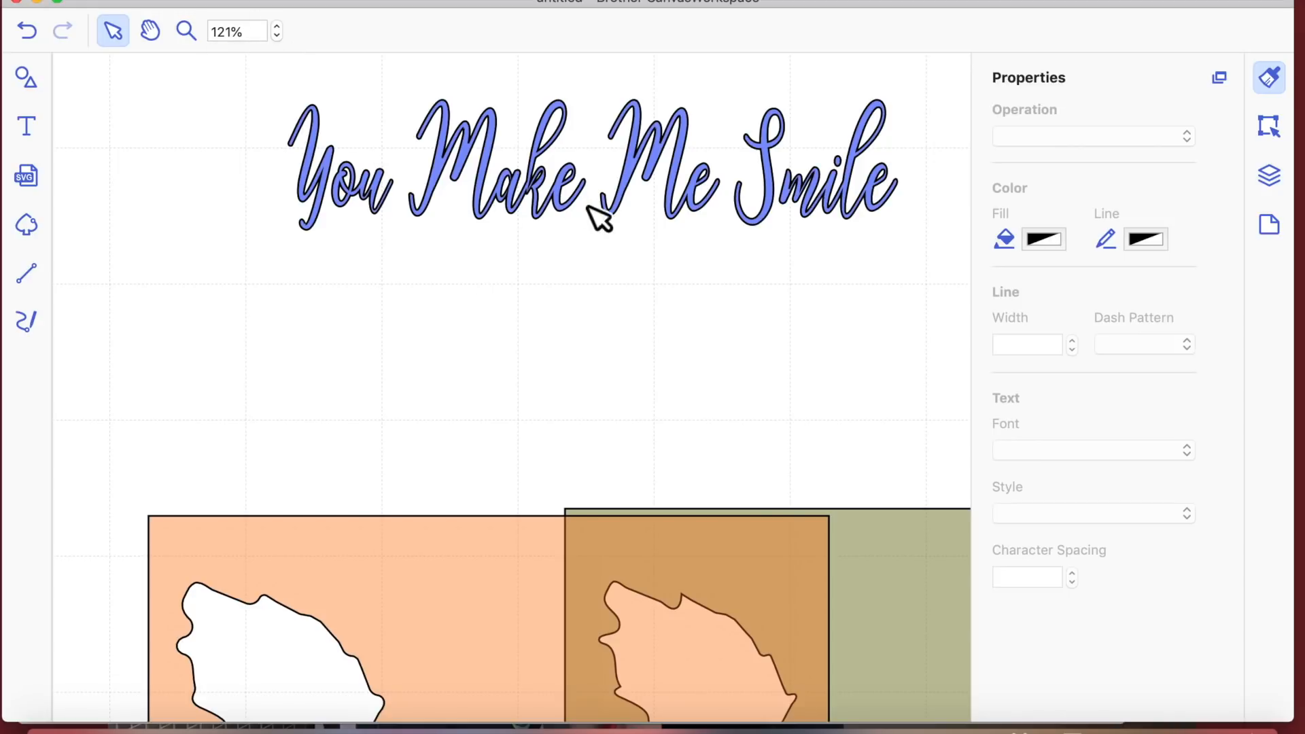
{"action": "left_click", "coordinate": [278, 35]}
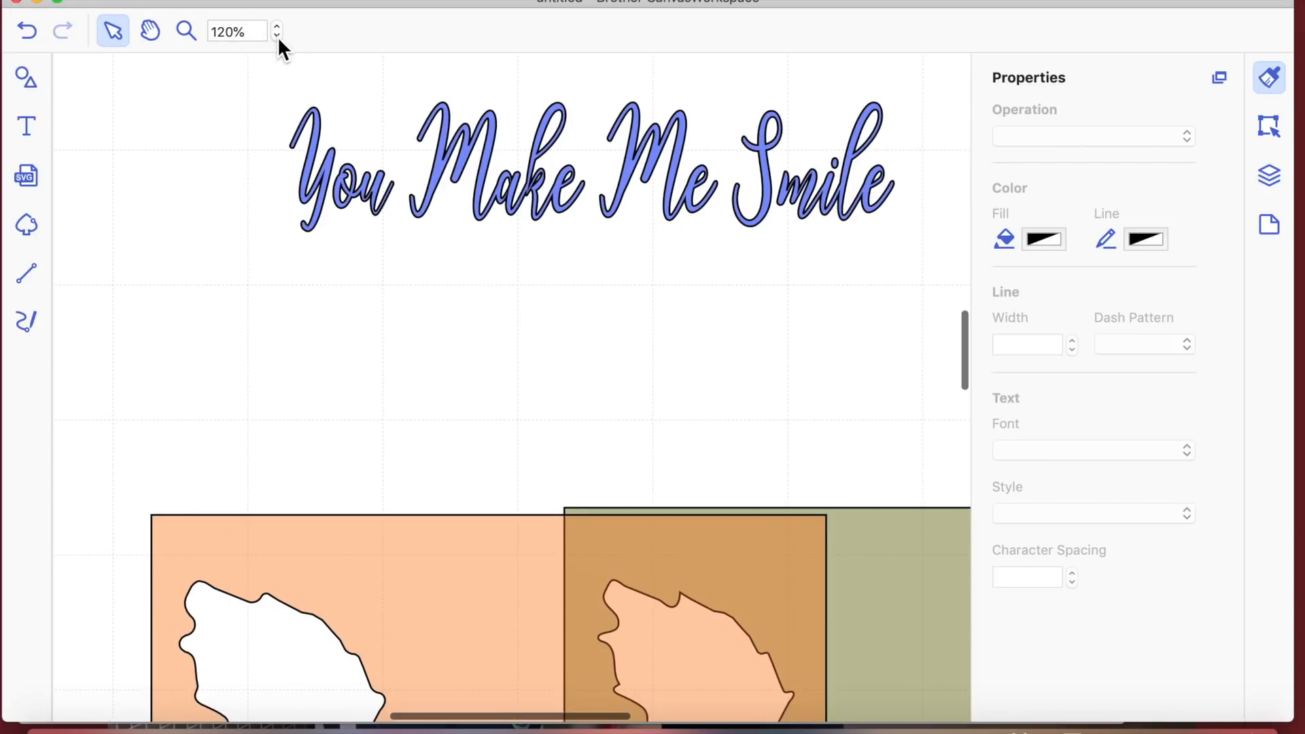
{"action": "left_click", "coordinate": [278, 35]}
{"action": "left_click", "coordinate": [277, 35]}
{"action": "left_click", "coordinate": [277, 35]}
{"action": "scroll", "coordinate": [476, 313], "scroll_direction": "down", "scroll_amount": 2}
{"action": "scroll", "coordinate": [476, 313], "scroll_direction": "right", "scroll_amount": 2}
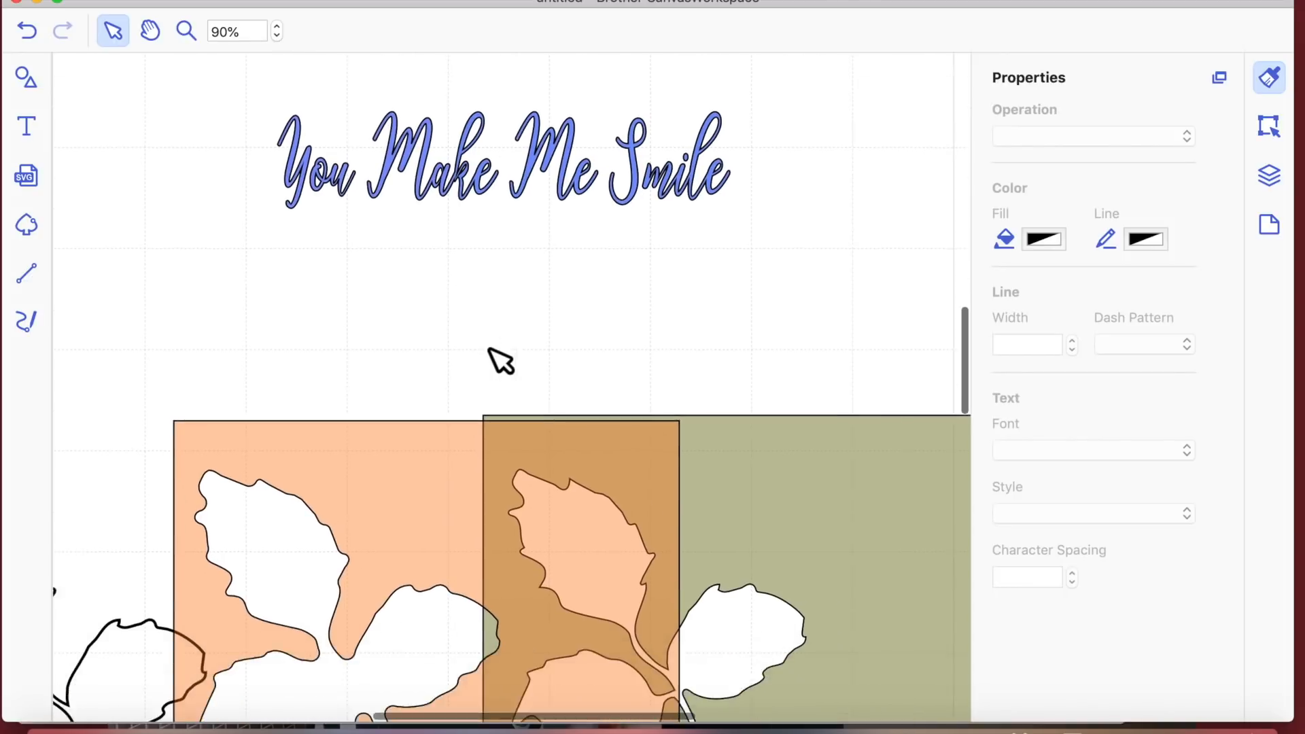
{"action": "left_click_drag", "start_coordinate": [316, 65], "coordinate": [670, 203]}
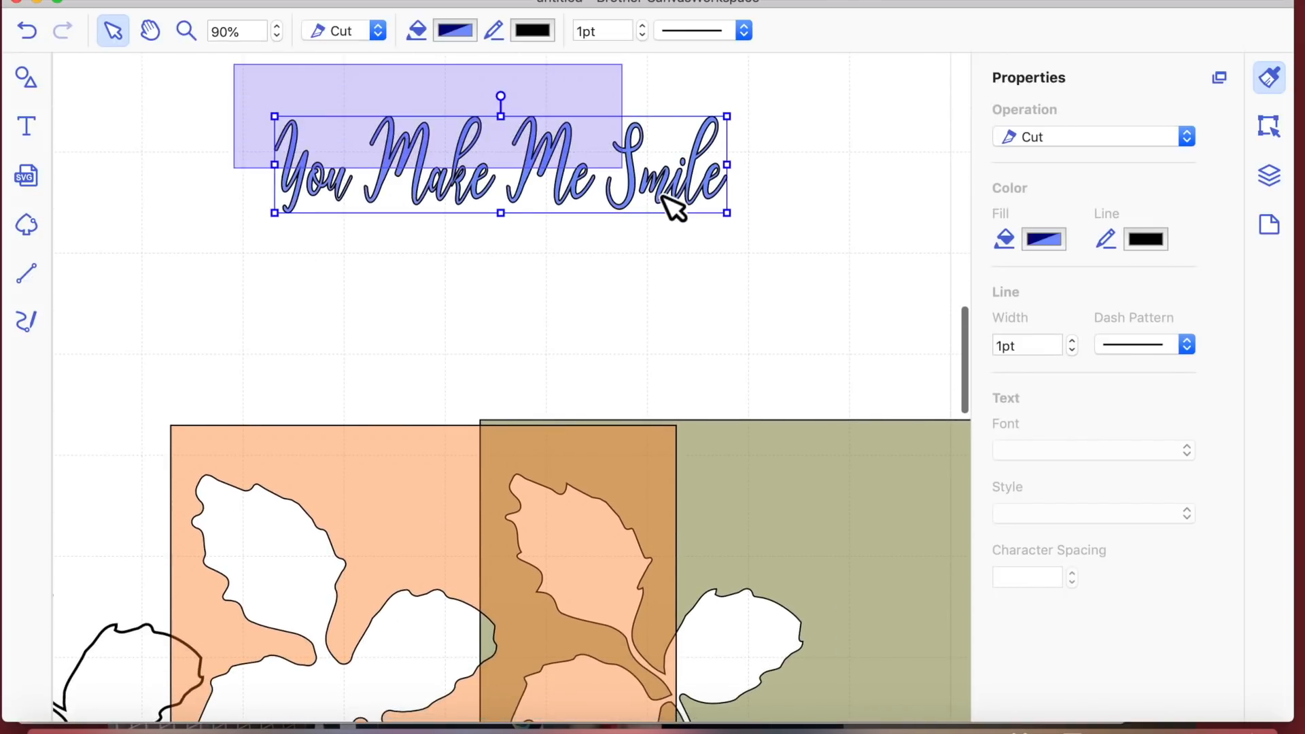
{"action": "scroll", "coordinate": [670, 204], "scroll_direction": "down", "scroll_amount": 5}
{"action": "scroll", "coordinate": [670, 204], "scroll_direction": "right", "scroll_amount": 4}
{"action": "scroll", "coordinate": [673, 207], "scroll_direction": "left", "scroll_amount": 5}
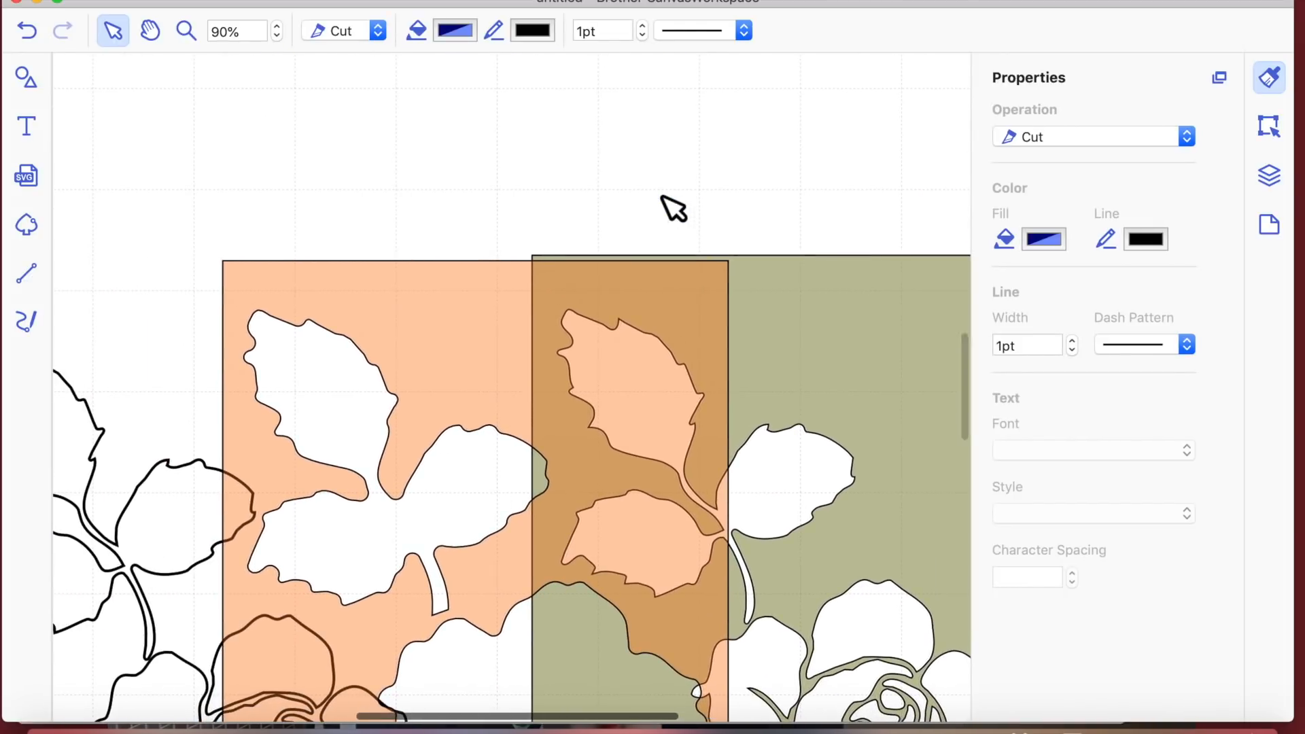
{"action": "left_click", "coordinate": [276, 36]}
{"action": "left_click", "coordinate": [276, 36]}
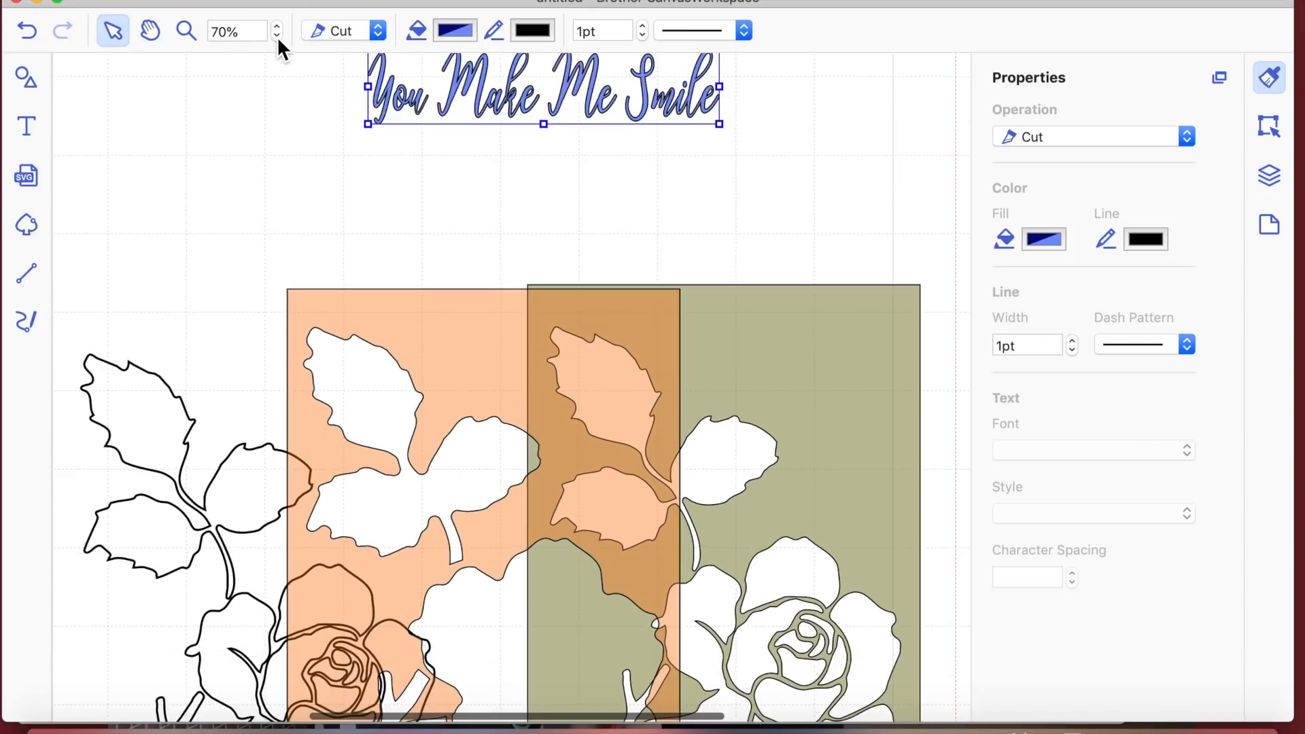
{"action": "left_click", "coordinate": [276, 36]}
{"action": "left_click", "coordinate": [526, 146]}
{"action": "left_click", "coordinate": [530, 154]}
{"action": "key", "text": "super+d"}
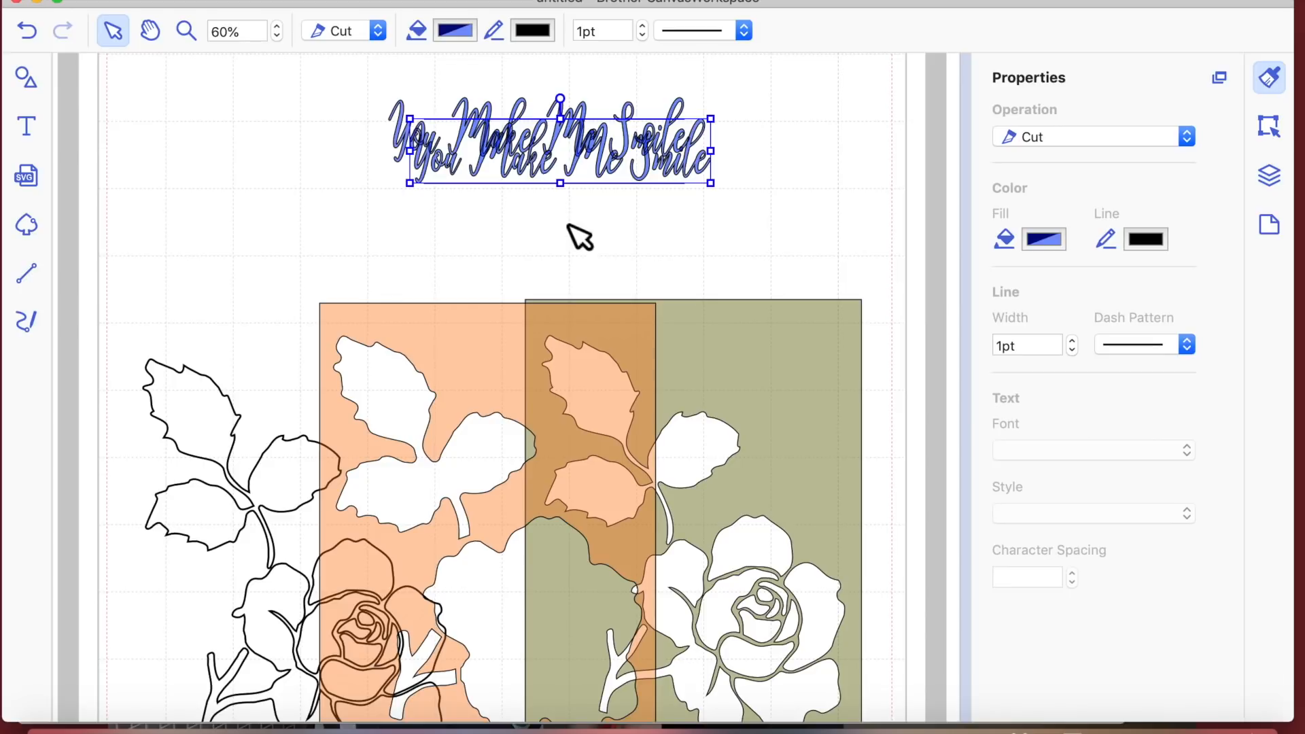
{"action": "left_click_drag", "start_coordinate": [548, 163], "coordinate": [542, 236]}
Step: Set the operation of the lower text copy to Draw and deselect it
{"action": "left_click", "coordinate": [380, 31]}
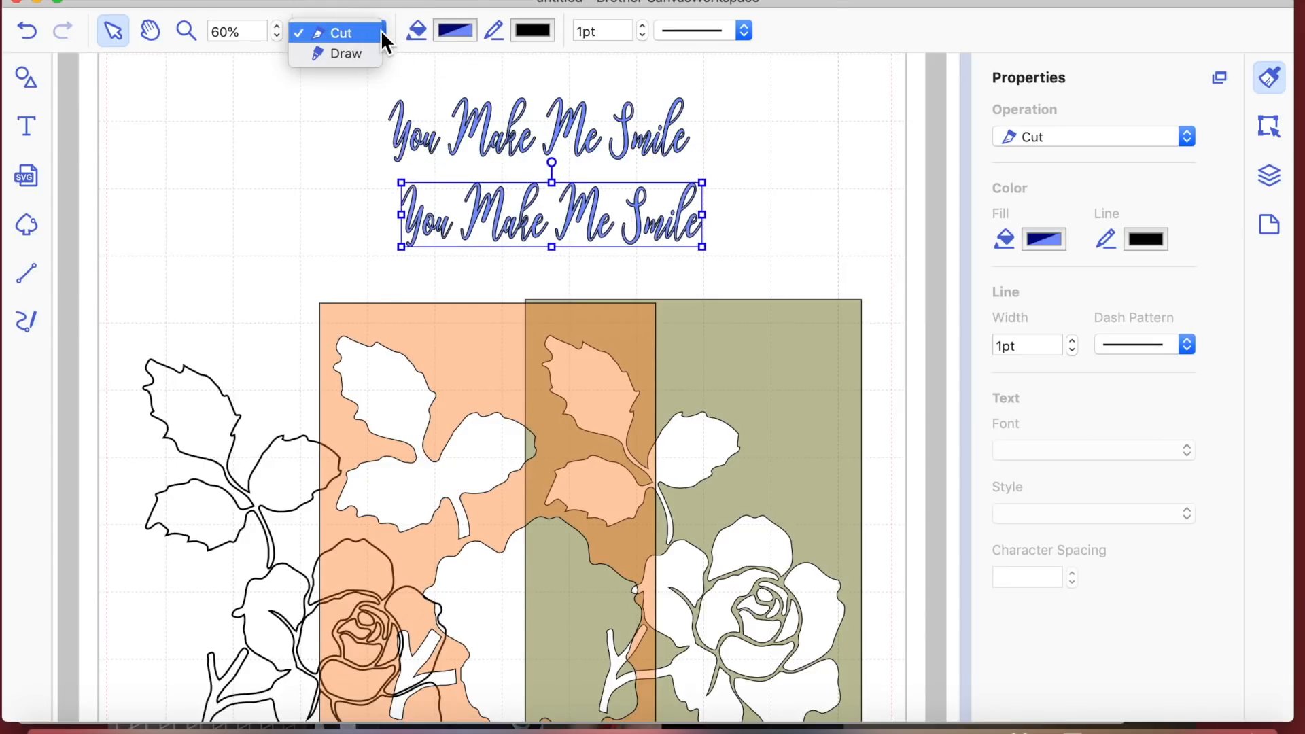
{"action": "left_click", "coordinate": [377, 51]}
{"action": "left_click", "coordinate": [740, 153]}
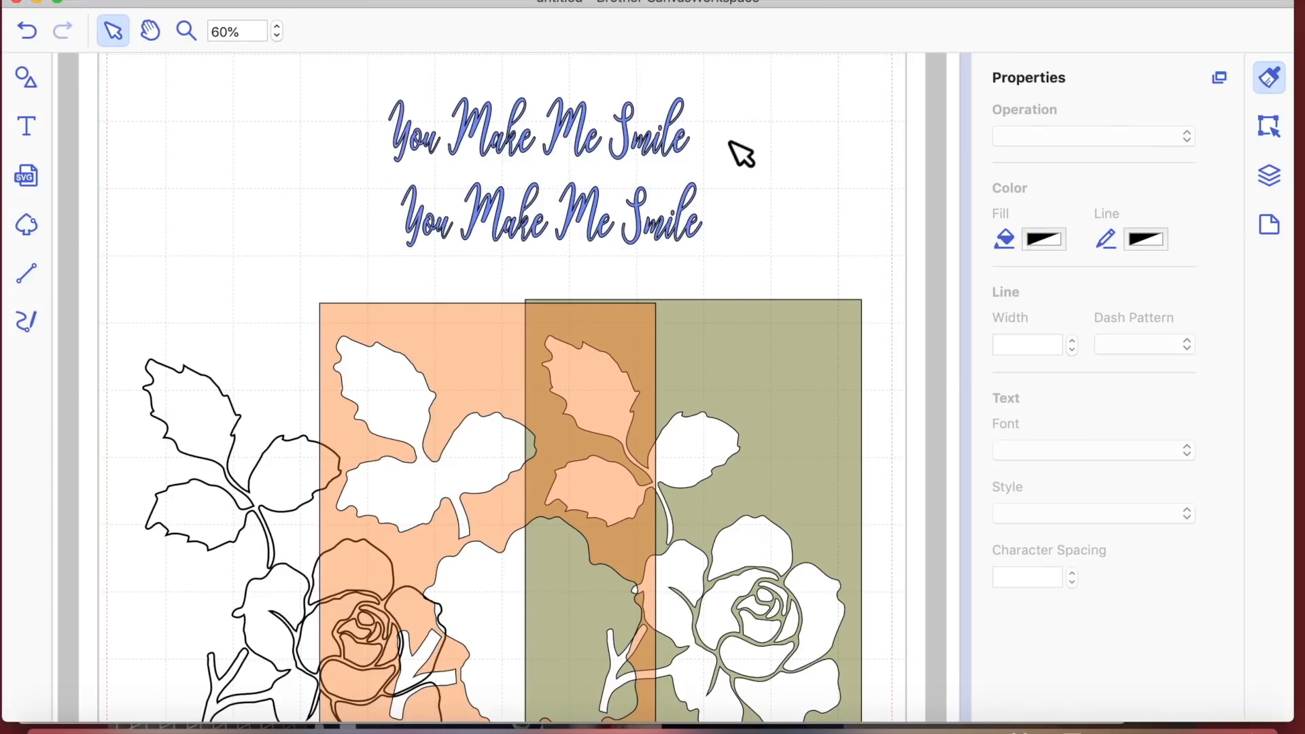
{"action": "scroll", "coordinate": [394, 449], "scroll_direction": "down", "scroll_amount": 5}
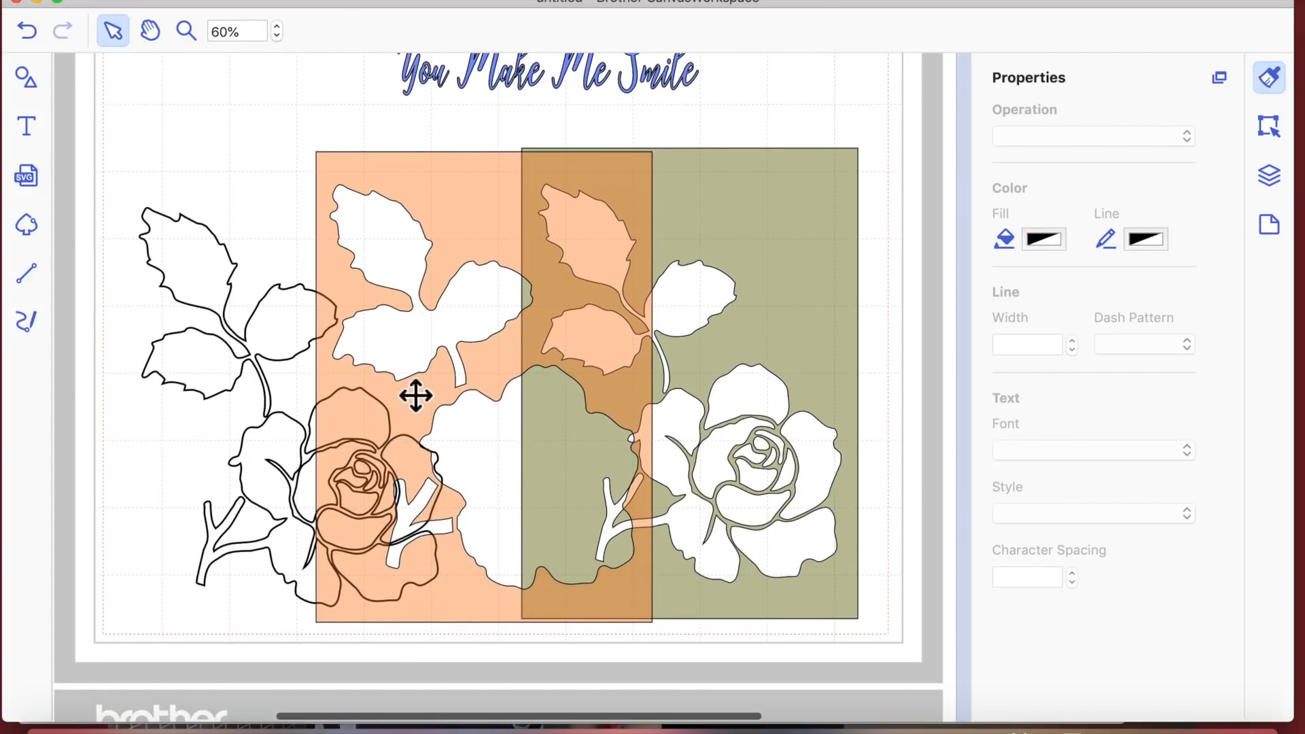
{"action": "left_click", "coordinate": [470, 270]}
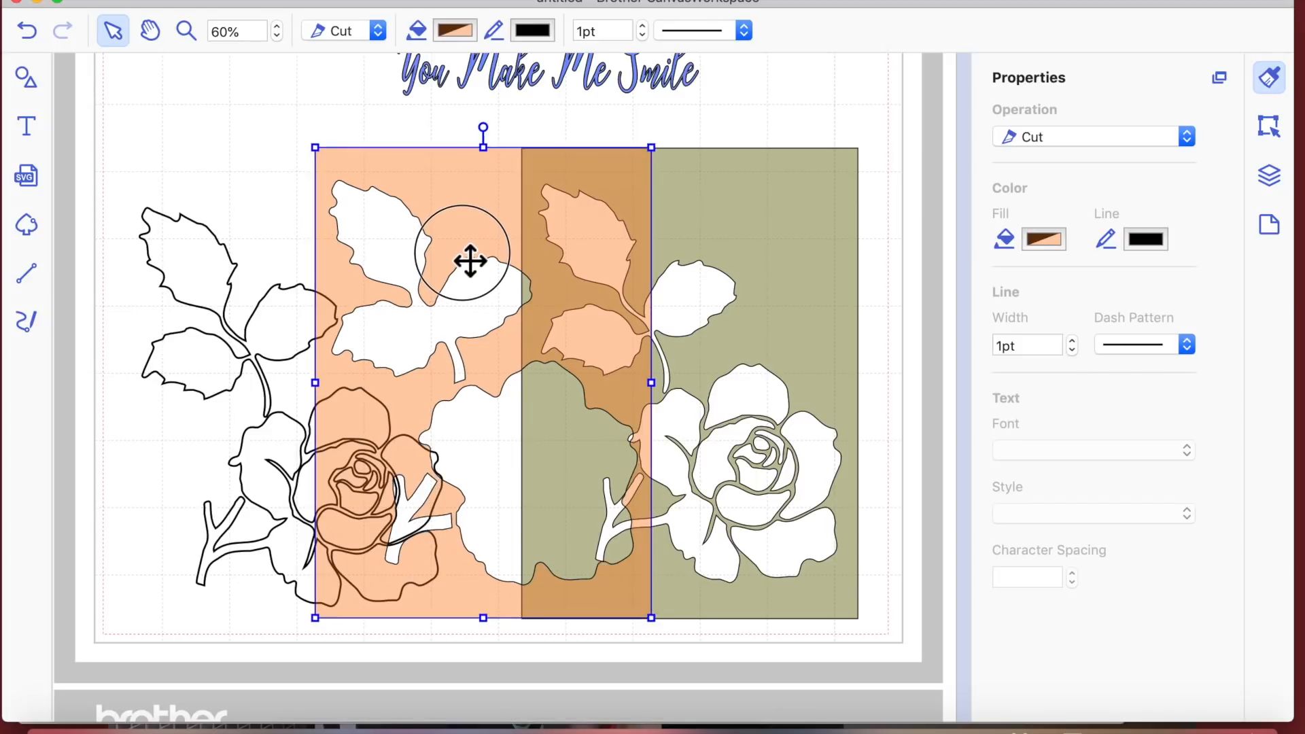
{"action": "left_click_drag", "start_coordinate": [471, 268], "coordinate": [470, 269]}
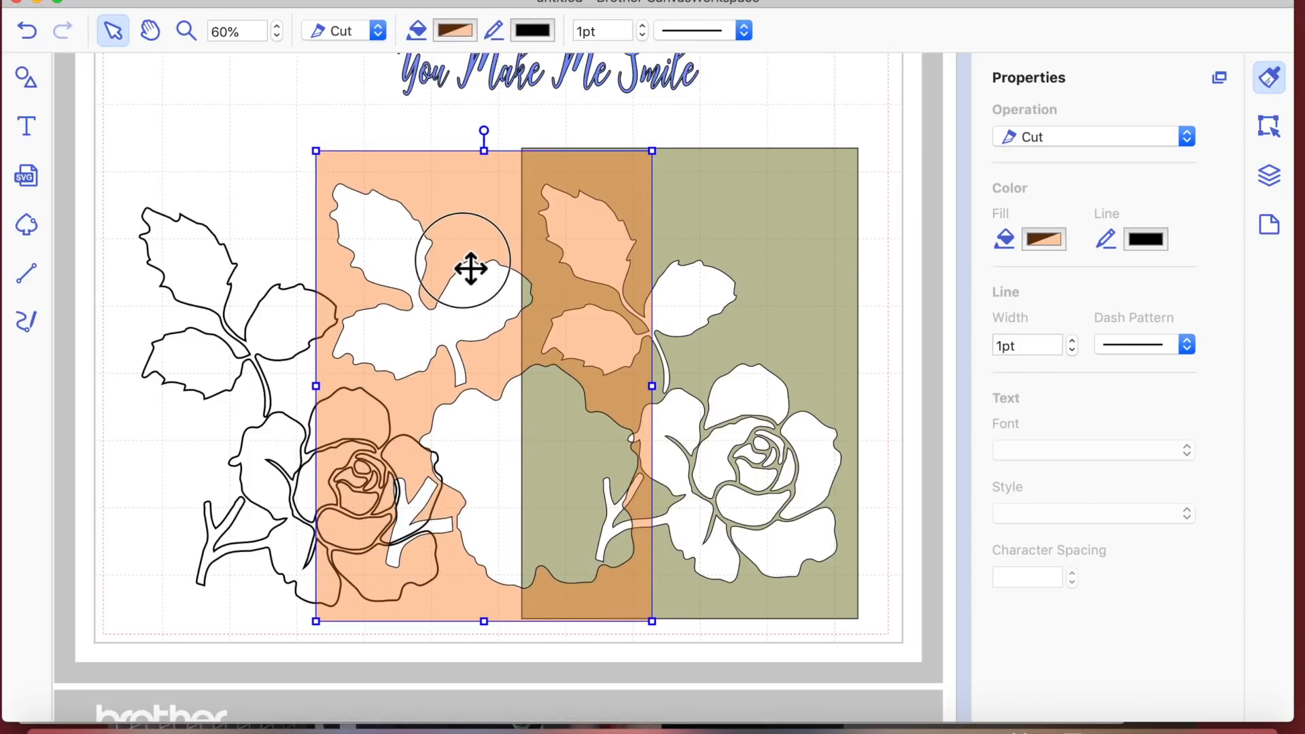
Step: Duplicate the drawn rose, move the copy over the green panel, and set the copy's operation to Cut
{"action": "left_click", "coordinate": [288, 424]}
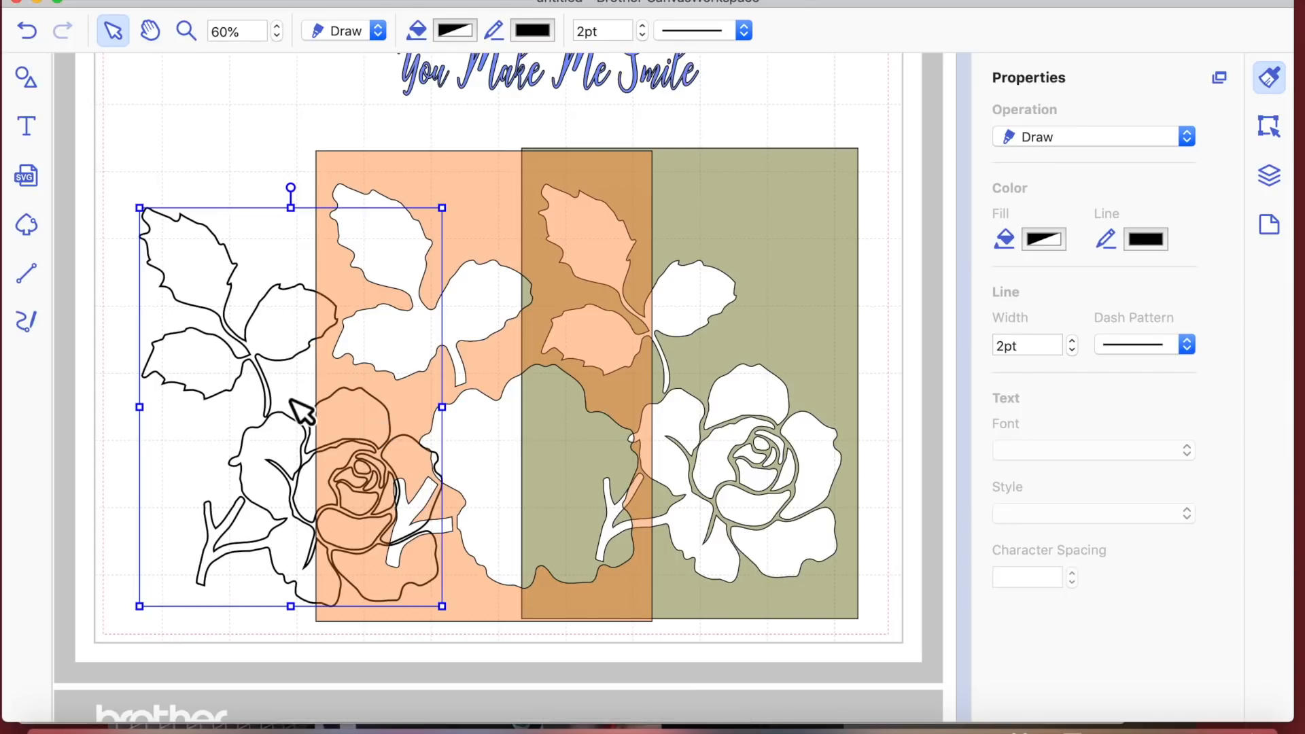
{"action": "right_click", "coordinate": [283, 319]}
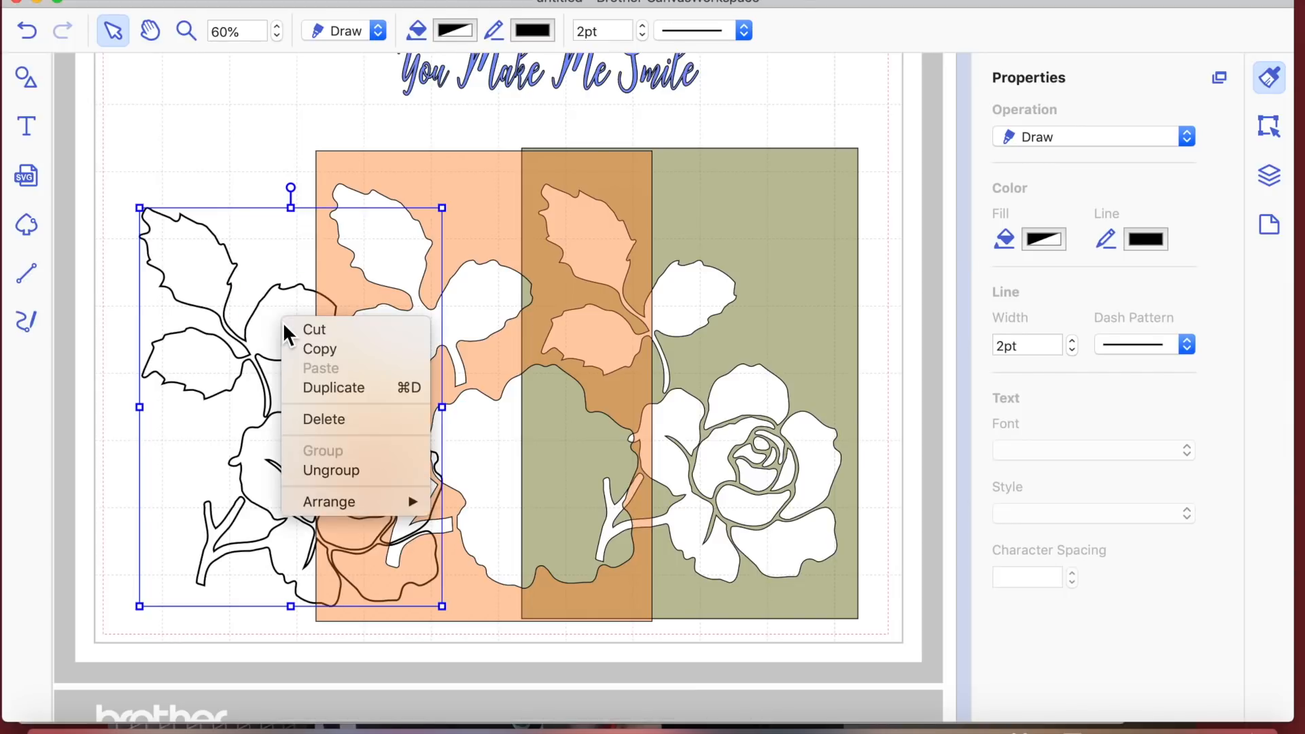
{"action": "left_click", "coordinate": [344, 386]}
{"action": "left_click_drag", "start_coordinate": [330, 357], "coordinate": [719, 286]}
{"action": "left_click", "coordinate": [376, 39]}
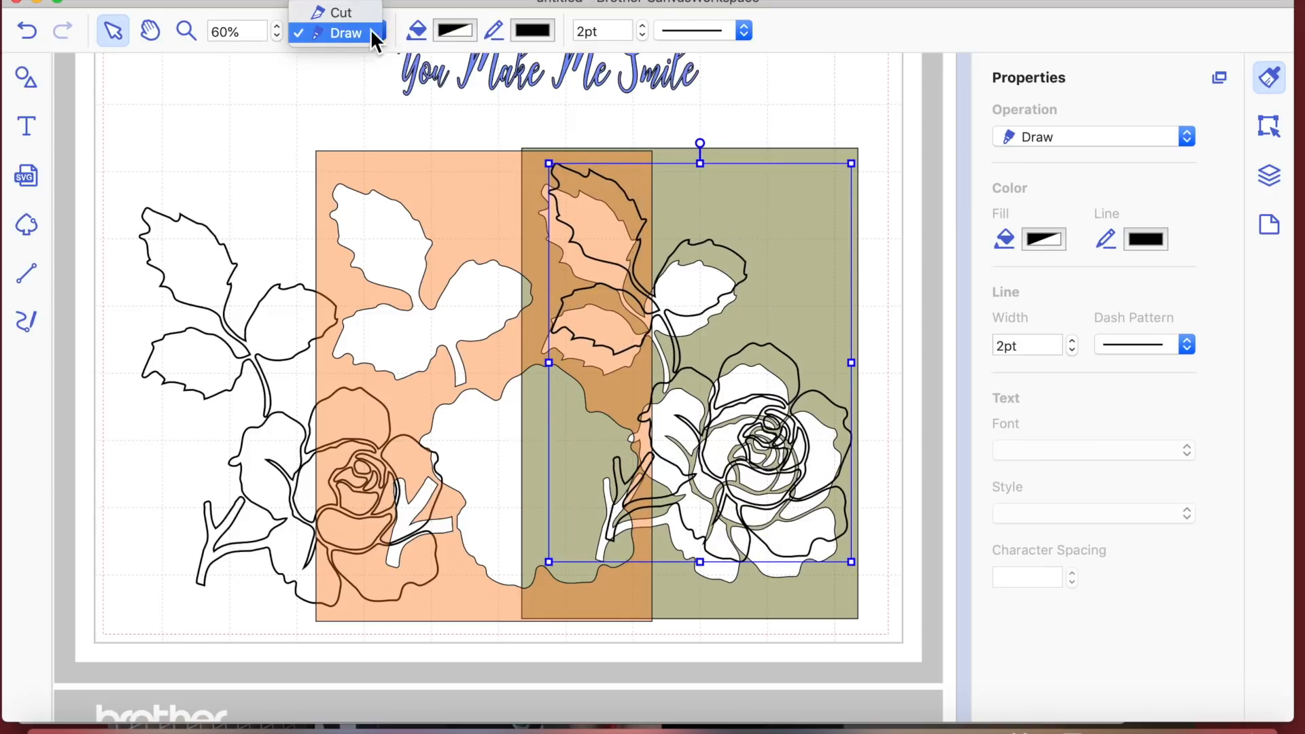
{"action": "left_click", "coordinate": [364, 11]}
{"action": "left_click", "coordinate": [367, 157]}
Step: Try several positions for the Cut rose copy, from the mat's upper corners to over the orange panel
{"action": "scroll", "coordinate": [367, 159], "scroll_direction": "up", "scroll_amount": 4}
{"action": "left_click_drag", "start_coordinate": [748, 596], "coordinate": [372, 314]}
{"action": "scroll", "coordinate": [374, 313], "scroll_direction": "up", "scroll_amount": 3}
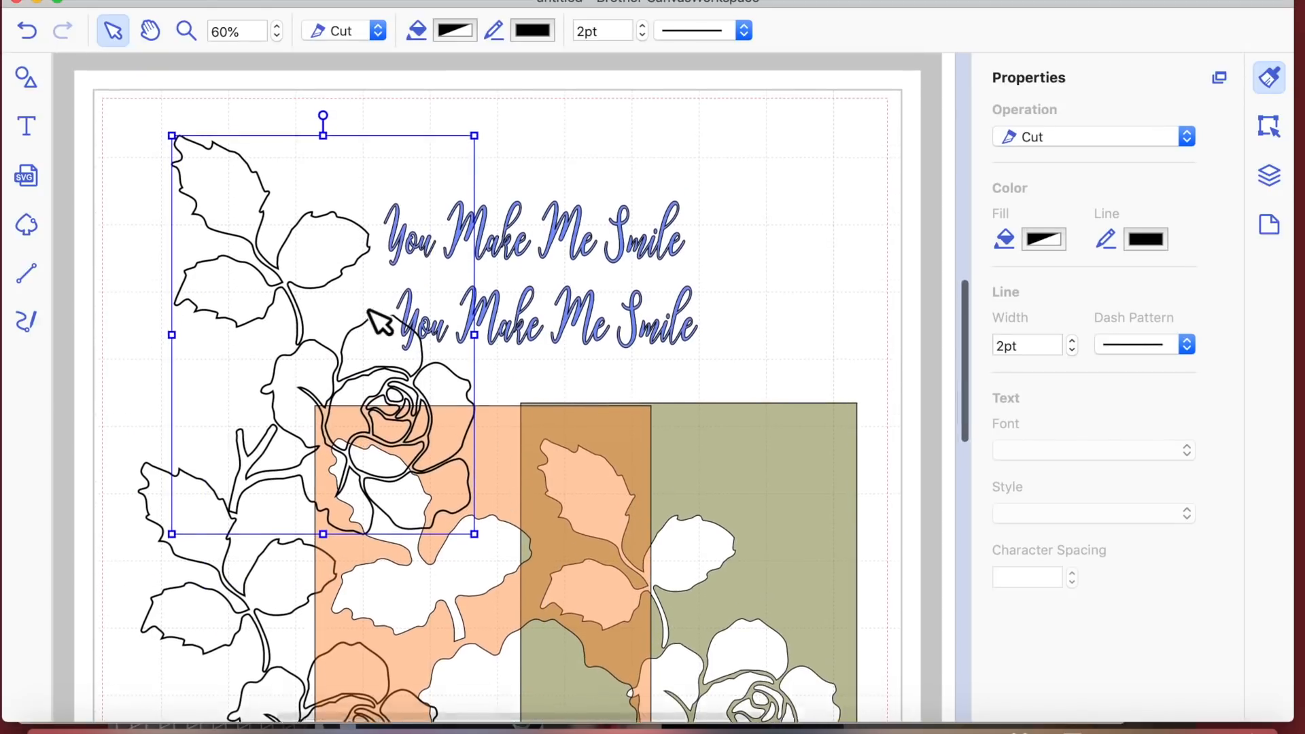
{"action": "left_click", "coordinate": [259, 300]}
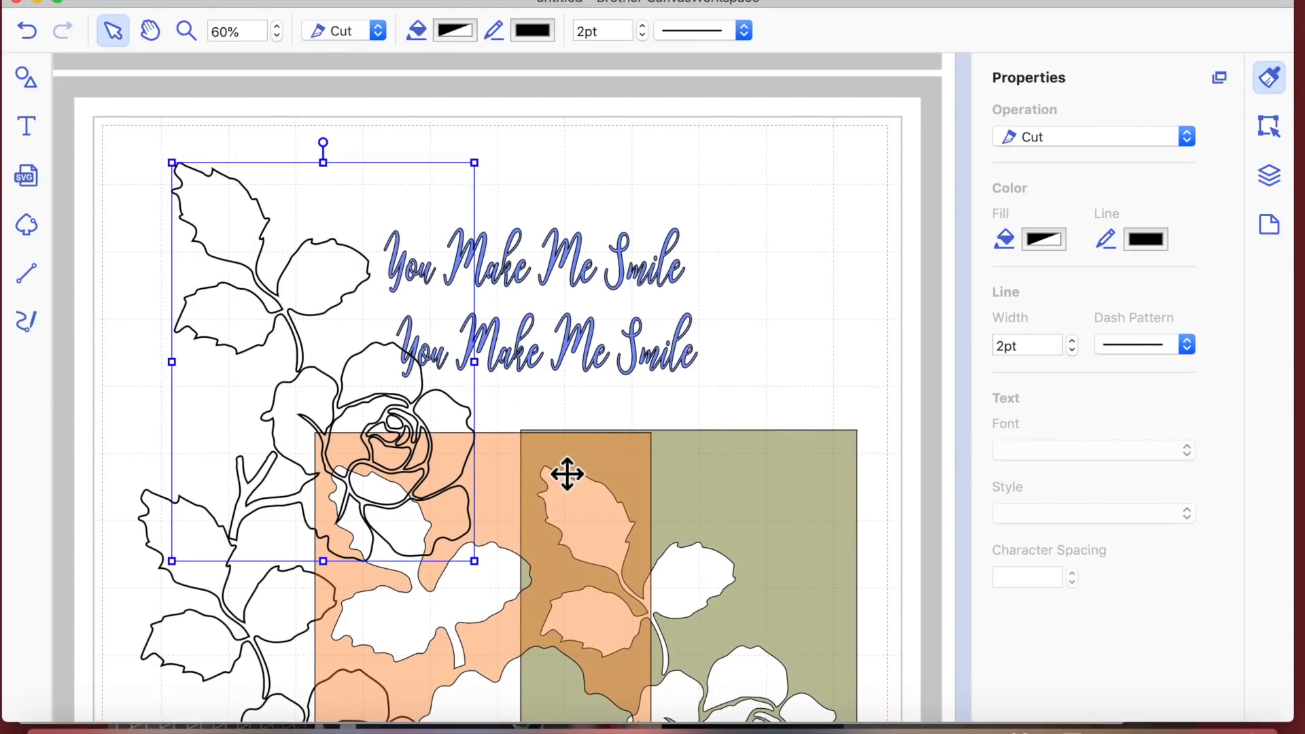
{"action": "left_click_drag", "start_coordinate": [310, 301], "coordinate": [730, 263]}
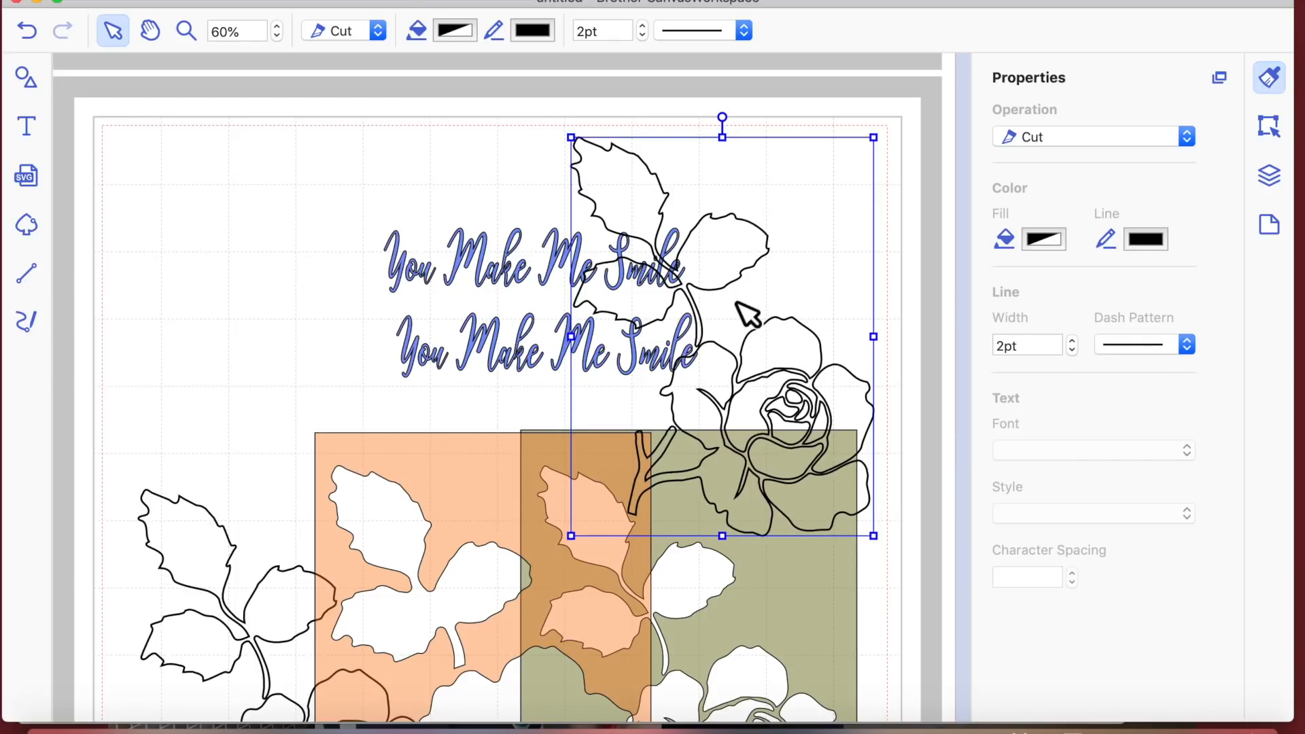
{"action": "left_click_drag", "start_coordinate": [780, 301], "coordinate": [516, 417]}
{"action": "left_click", "coordinate": [283, 373]}
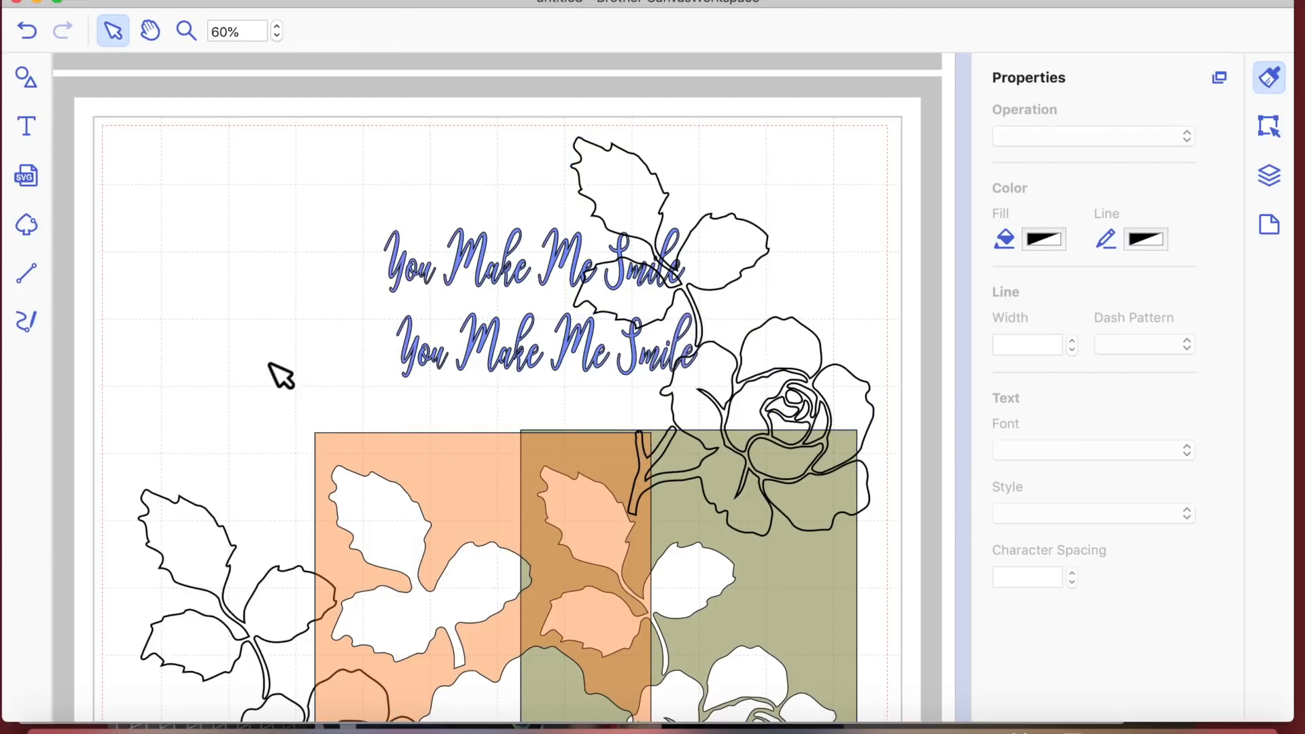
{"action": "left_click", "coordinate": [795, 365]}
{"action": "left_click_drag", "start_coordinate": [796, 365], "coordinate": [511, 631]}
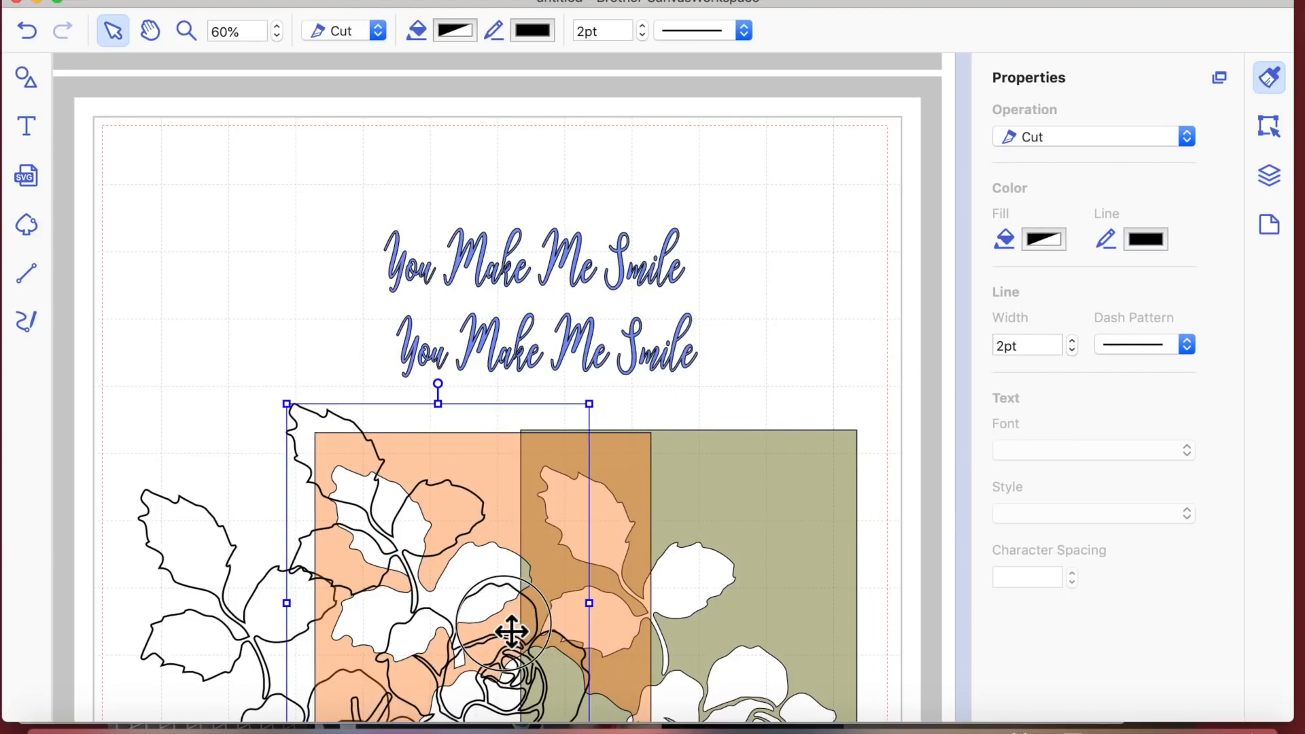
Step: Stack the orange panel over the green one near the mat's upper right, and move the Cut rose copy to the lower right
{"action": "scroll", "coordinate": [874, 299], "scroll_direction": "down", "scroll_amount": 5}
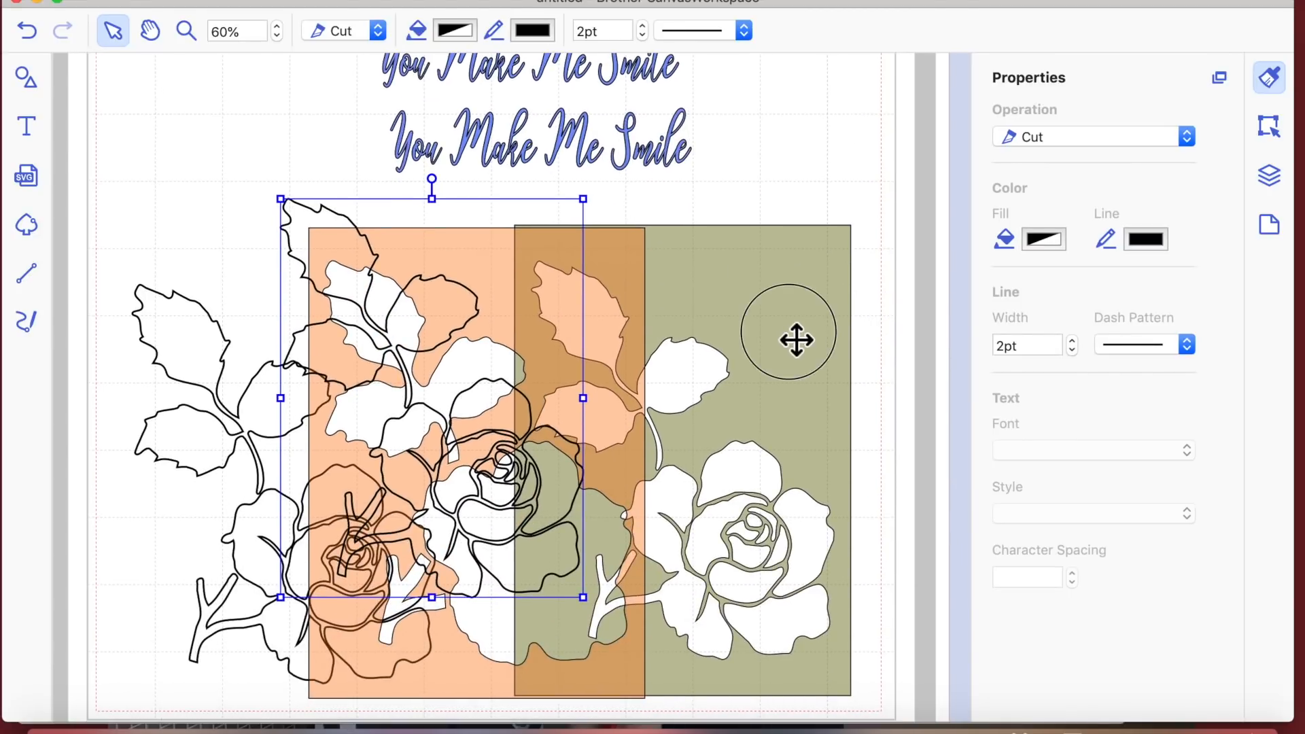
{"action": "left_click", "coordinate": [786, 218]}
{"action": "left_click_drag", "start_coordinate": [787, 220], "coordinate": [809, 201]}
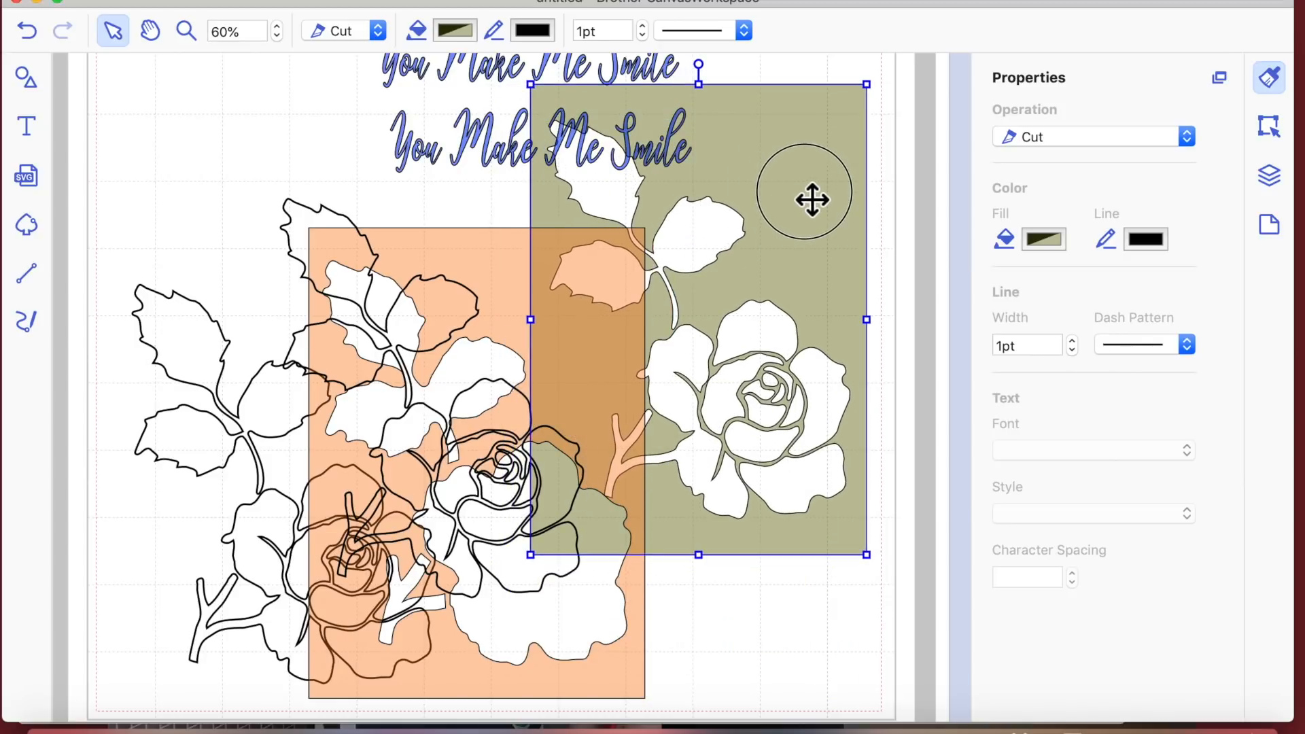
{"action": "left_click_drag", "start_coordinate": [621, 623], "coordinate": [835, 533]}
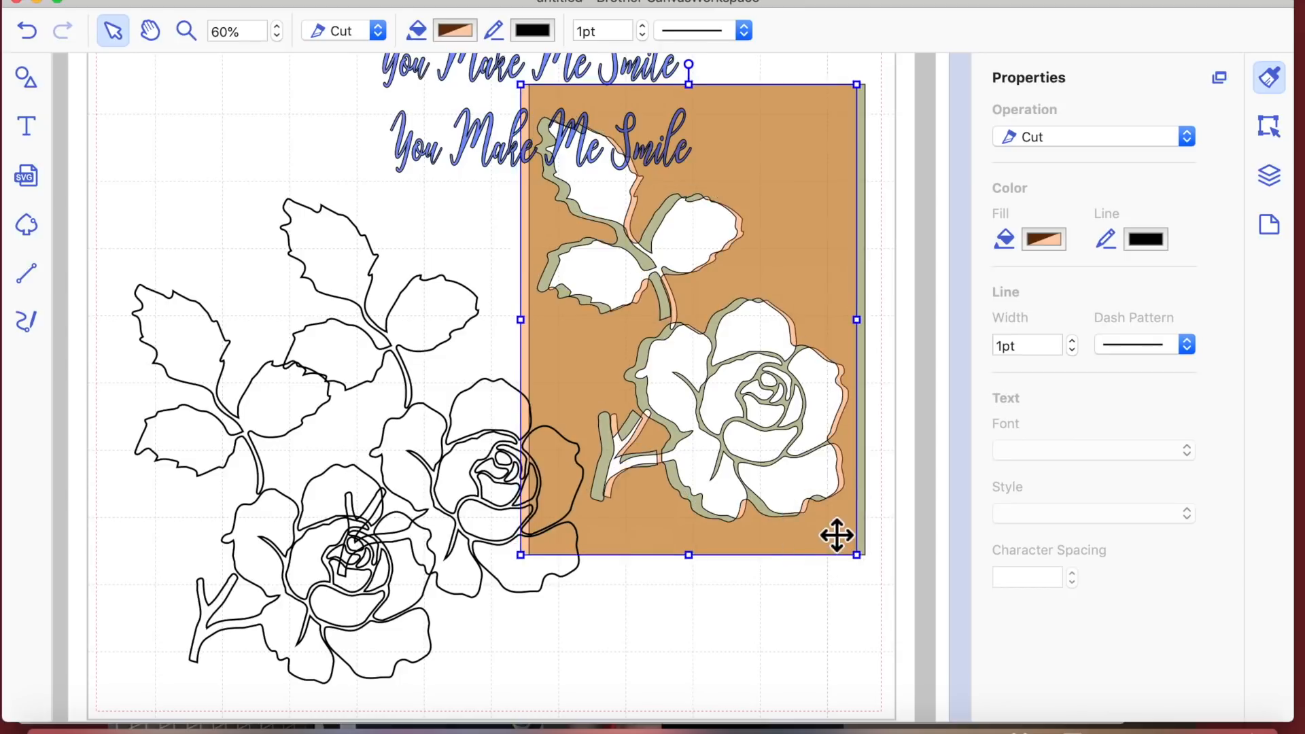
{"action": "mouse_move", "coordinate": [477, 508]}
{"action": "left_mouse_down"}
{"action": "mouse_move", "coordinate": [541, 437]}
{"action": "mouse_move", "coordinate": [620, 414]}
{"action": "mouse_move", "coordinate": [694, 623]}
{"action": "left_mouse_up"}
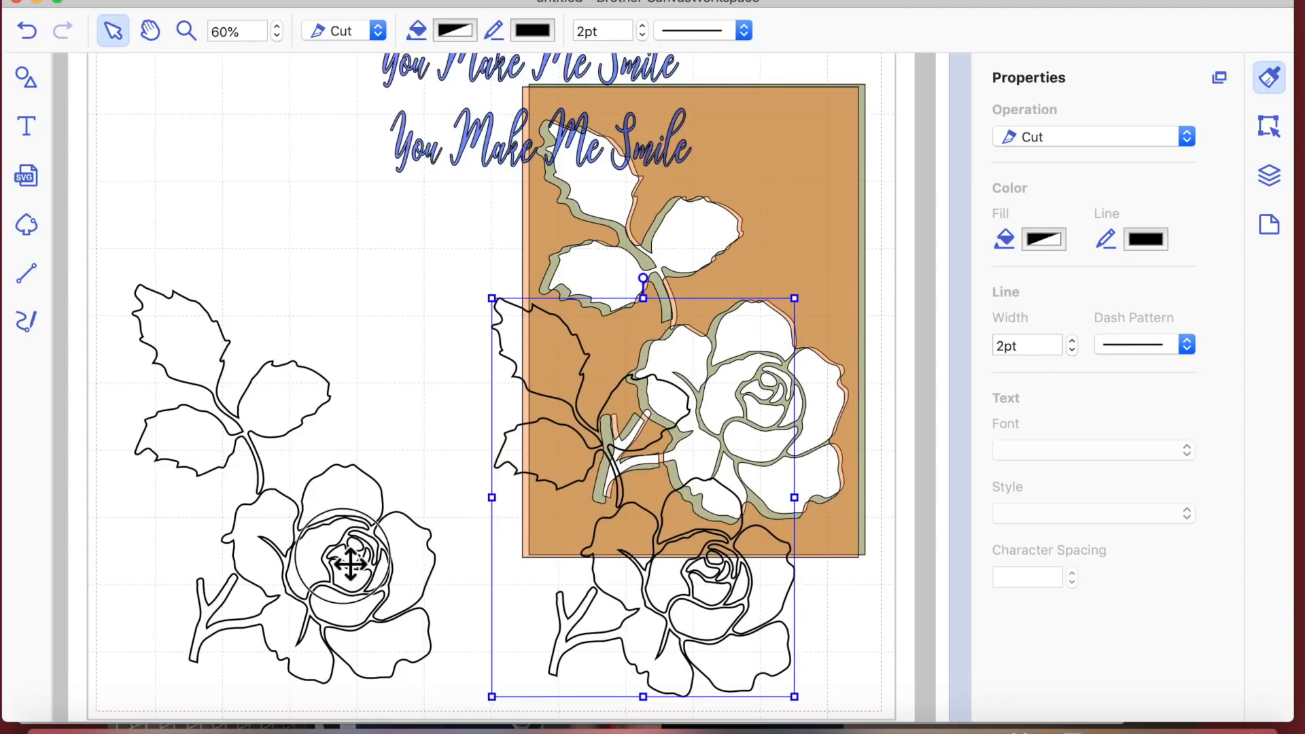
Step: Move a single petal inside the drawn rose's group and undo it, also undoing and redoing the Cut rose copy's move
{"action": "left_click", "coordinate": [350, 564]}
{"action": "double_click", "coordinate": [350, 564]}
{"action": "left_click", "coordinate": [401, 543]}
{"action": "left_click_drag", "start_coordinate": [40, 20], "coordinate": [38, 32]}
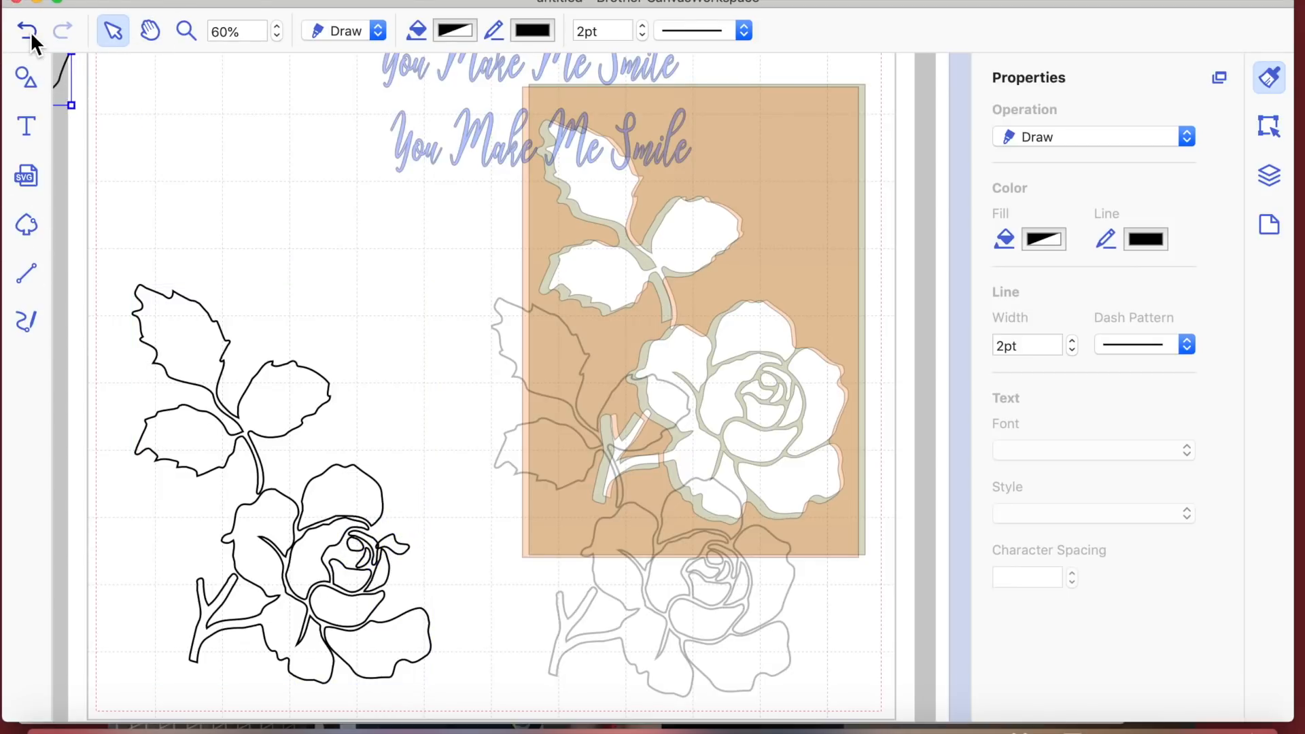
{"action": "left_click", "coordinate": [31, 33]}
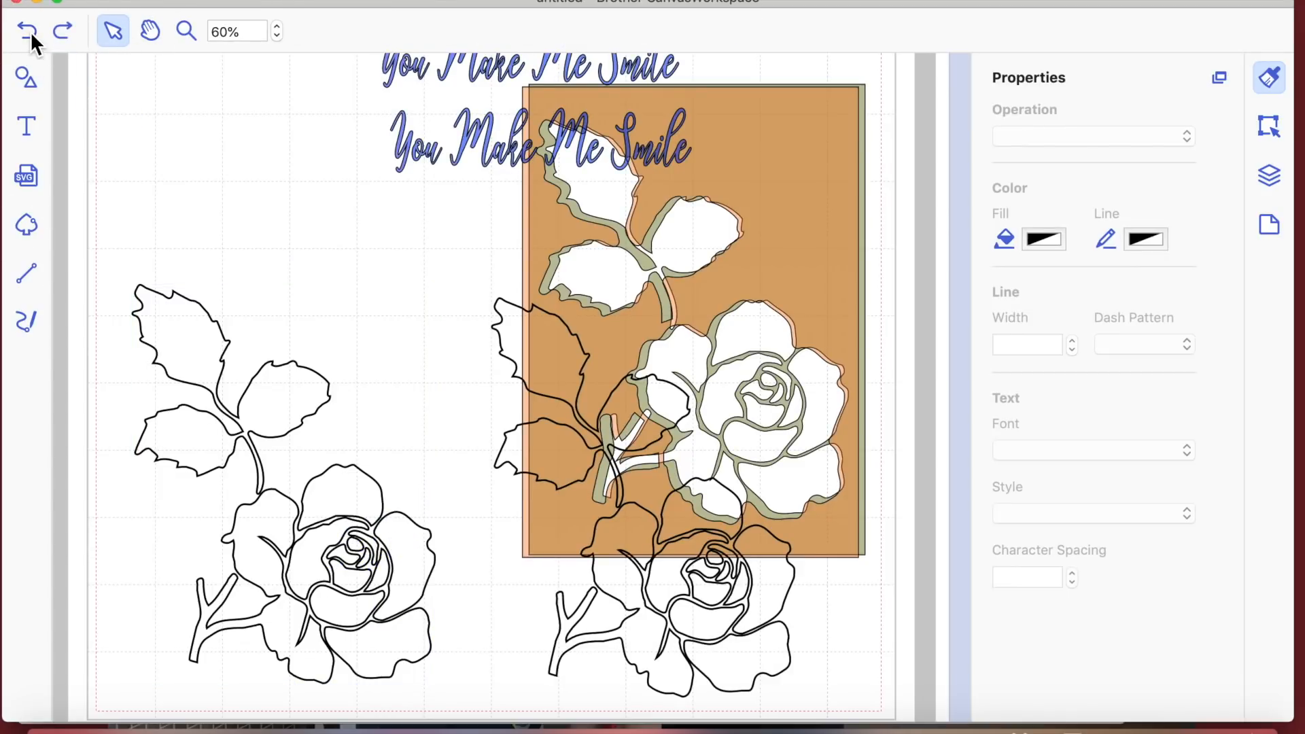
{"action": "left_click", "coordinate": [30, 31]}
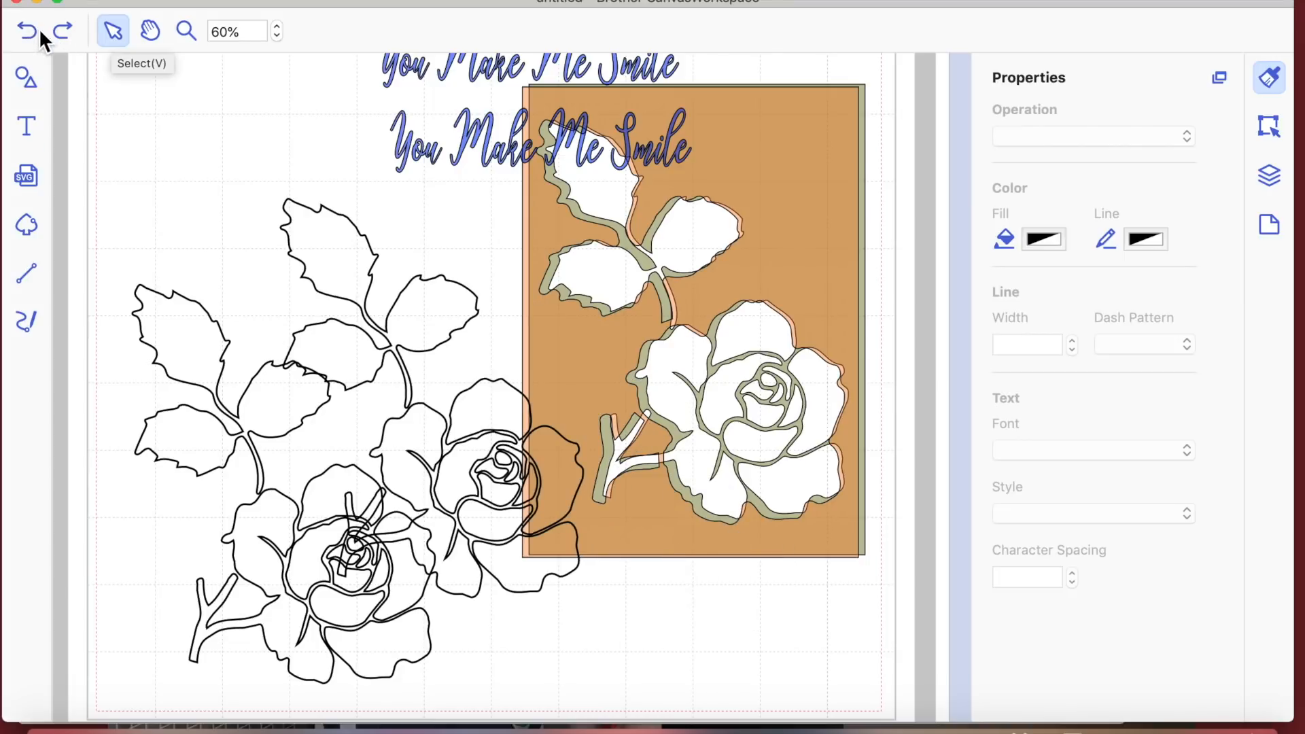
{"action": "left_click", "coordinate": [63, 31]}
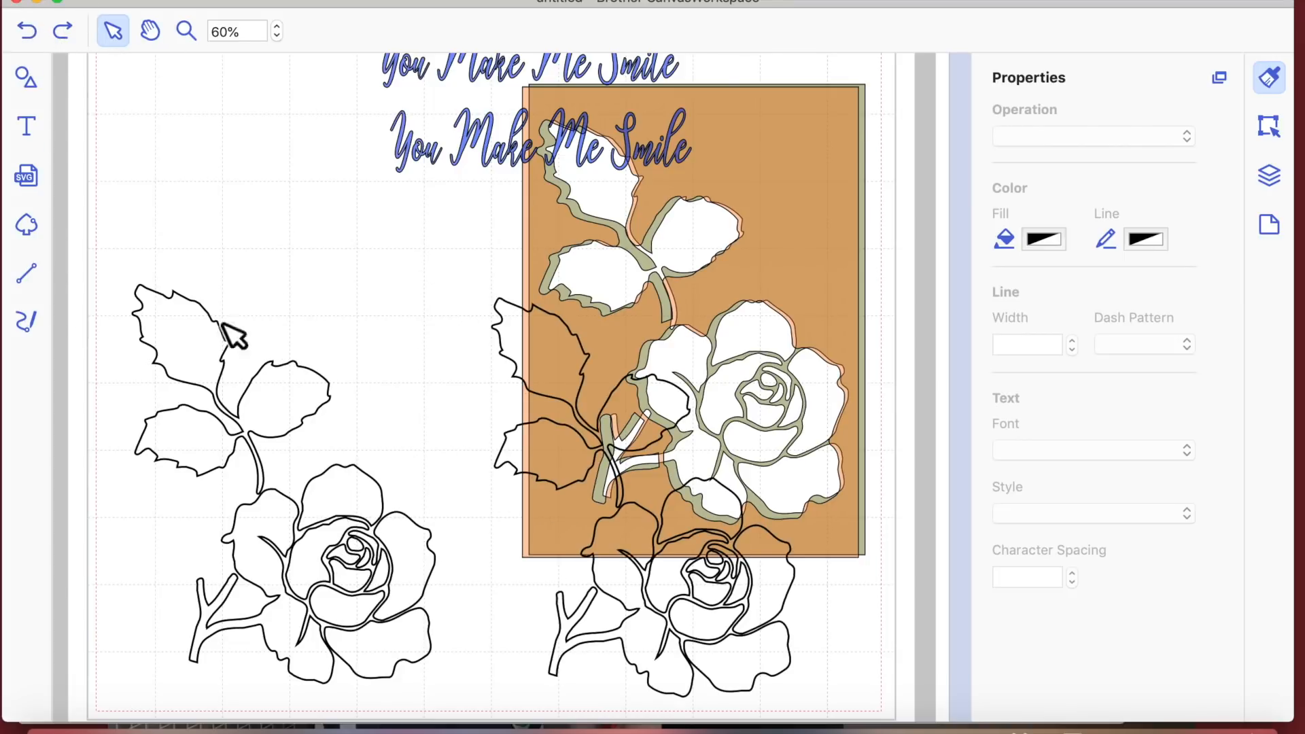
Step: Draw a freehand vein line through the uppermost leaf of the drawn rose
{"action": "scroll", "coordinate": [350, 435], "scroll_direction": "down", "scroll_amount": 3}
{"action": "scroll", "coordinate": [344, 426], "scroll_direction": "up", "scroll_amount": 1}
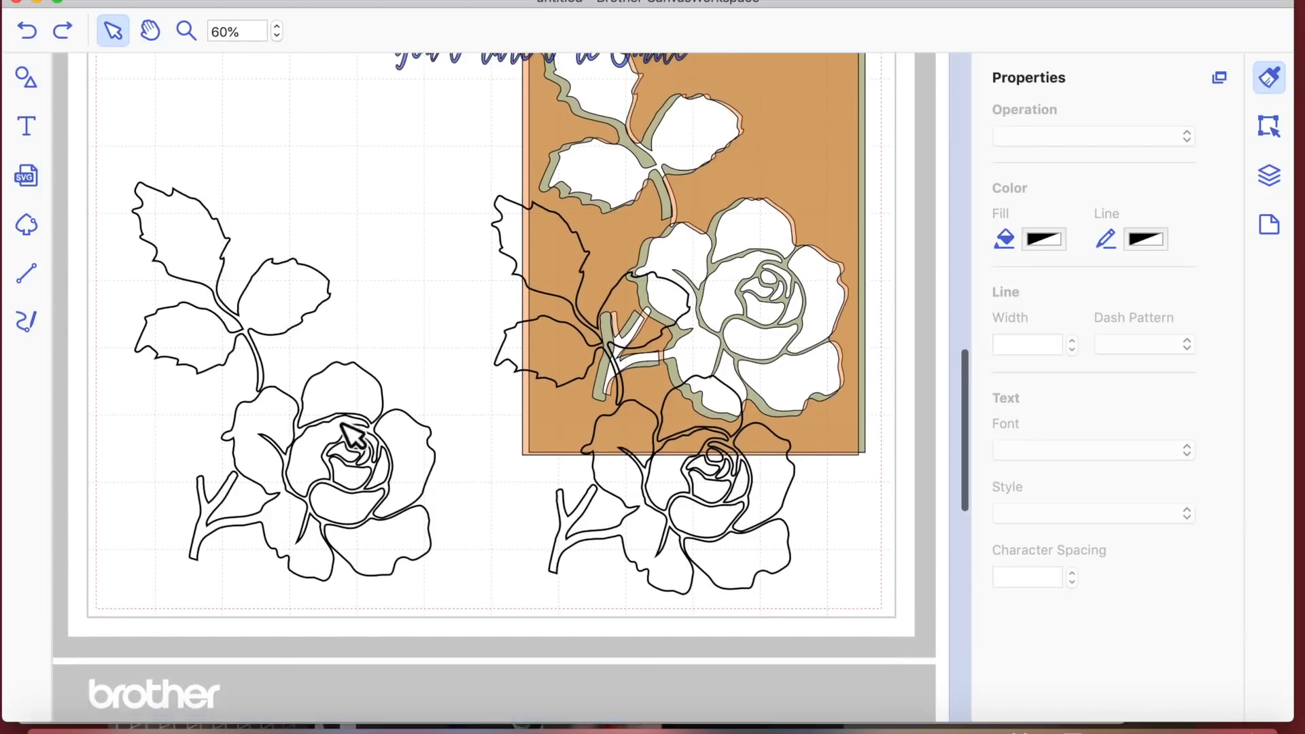
{"action": "scroll", "coordinate": [397, 504], "scroll_direction": "up", "scroll_amount": 1}
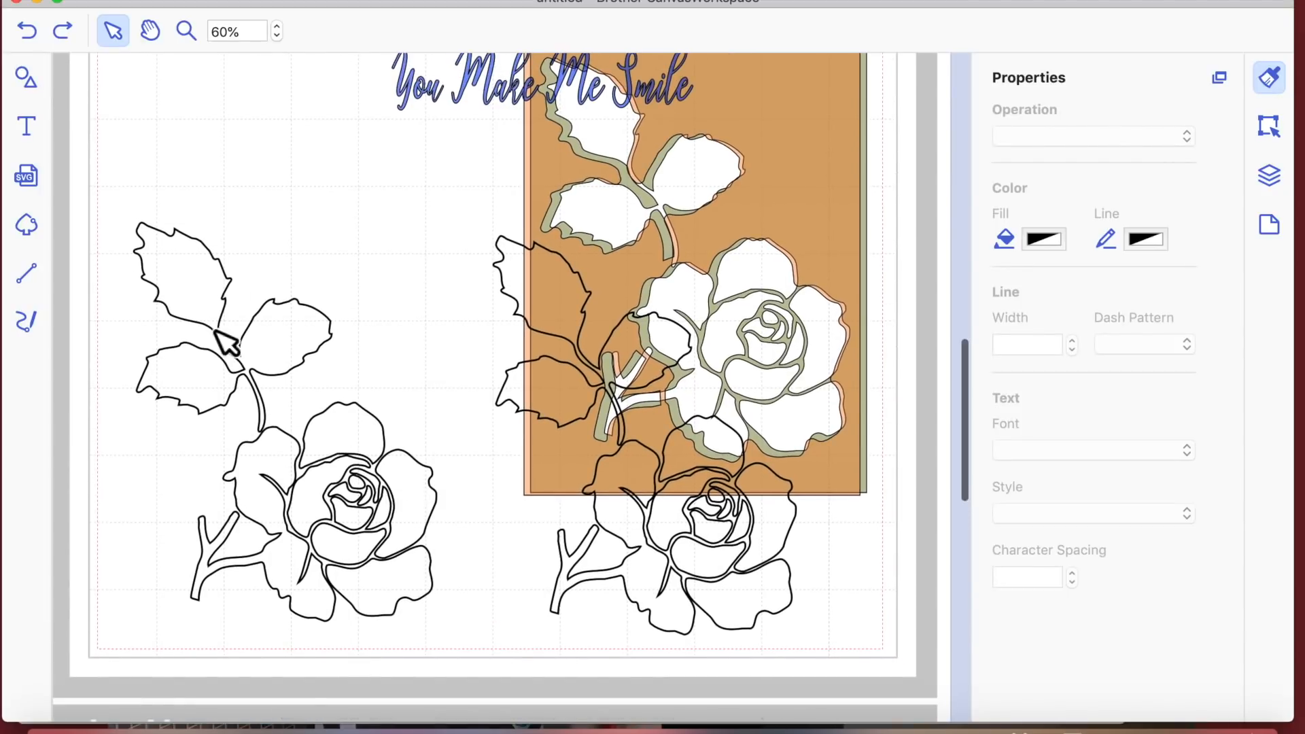
{"action": "left_click", "coordinate": [30, 320]}
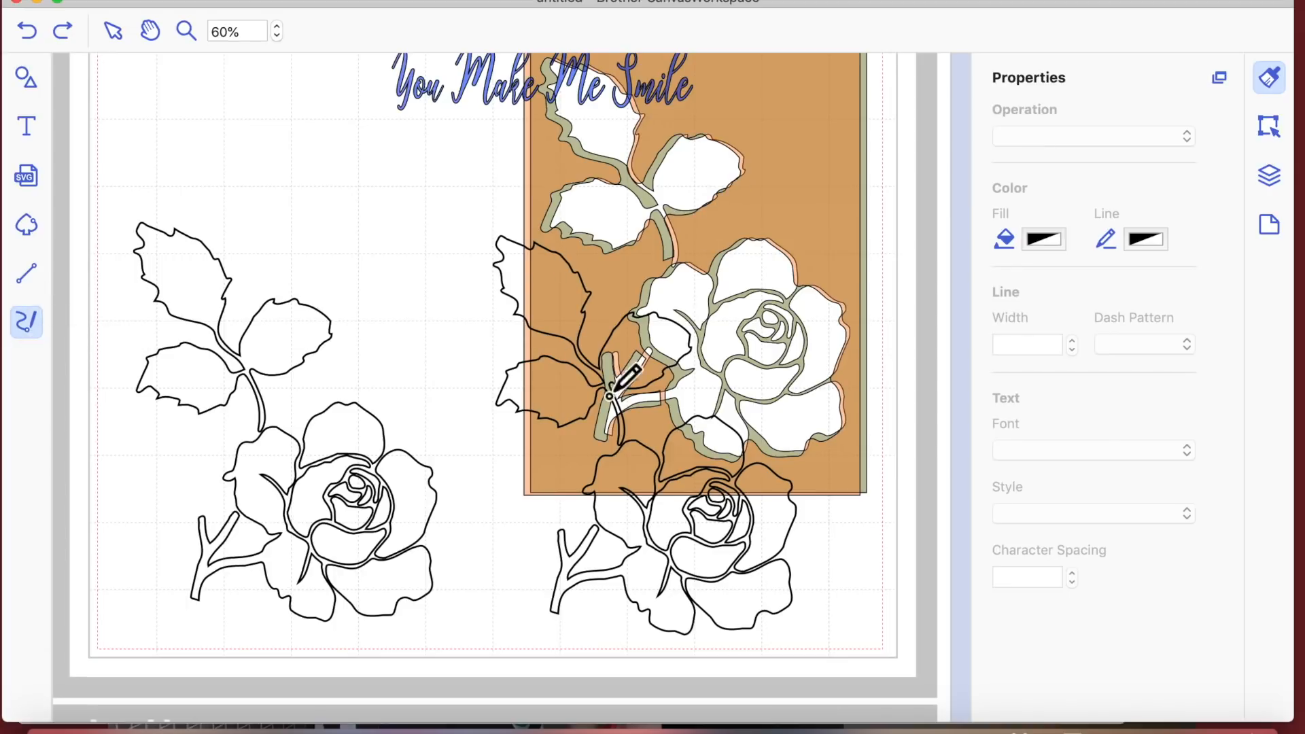
{"action": "left_click", "coordinate": [116, 30]}
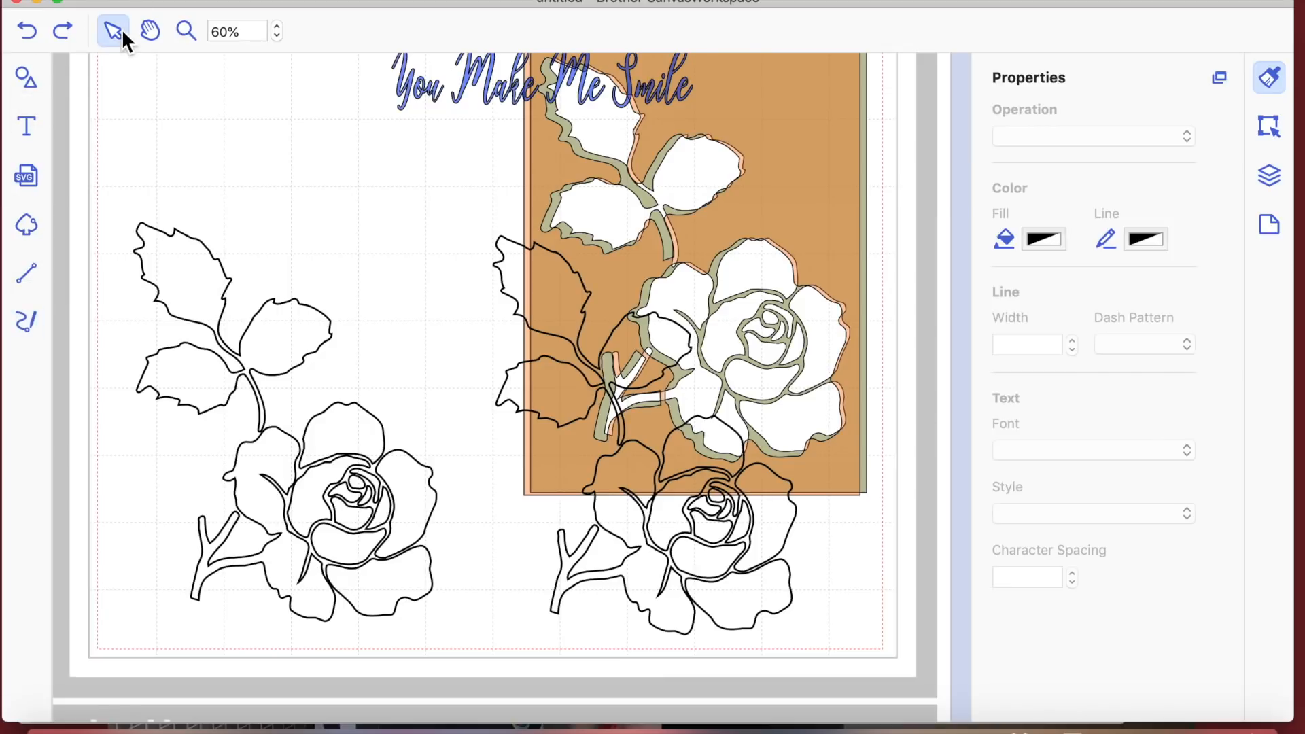
{"action": "left_click", "coordinate": [285, 335]}
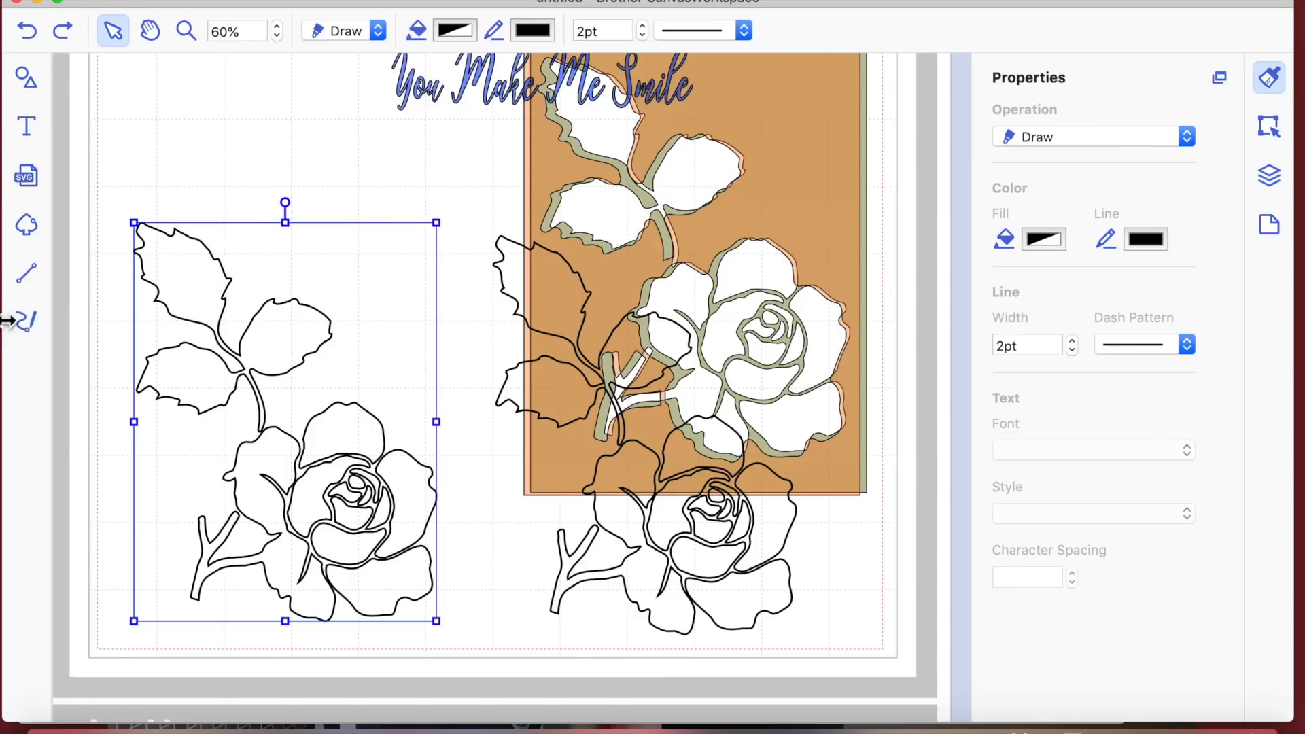
{"action": "left_click", "coordinate": [379, 31]}
{"action": "left_click", "coordinate": [300, 92]}
{"action": "left_click", "coordinate": [28, 319]}
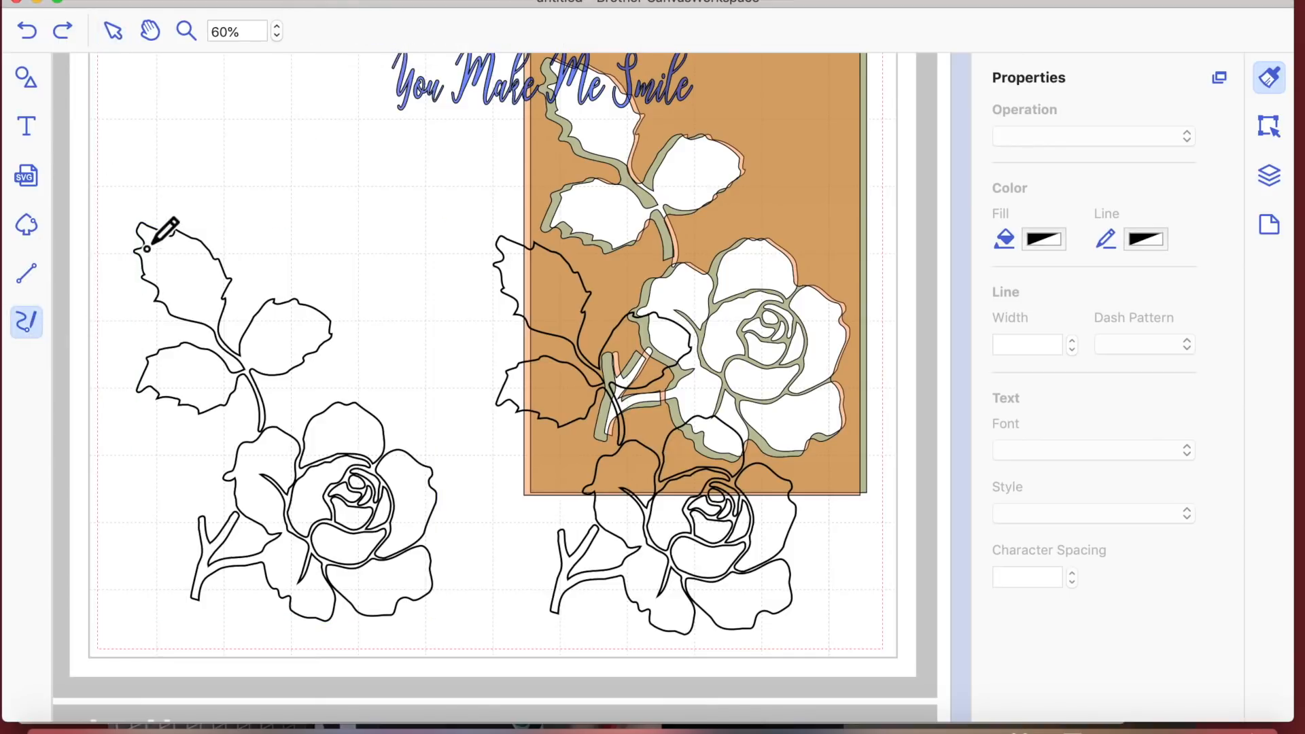
{"action": "left_click_drag", "start_coordinate": [146, 233], "coordinate": [213, 333]}
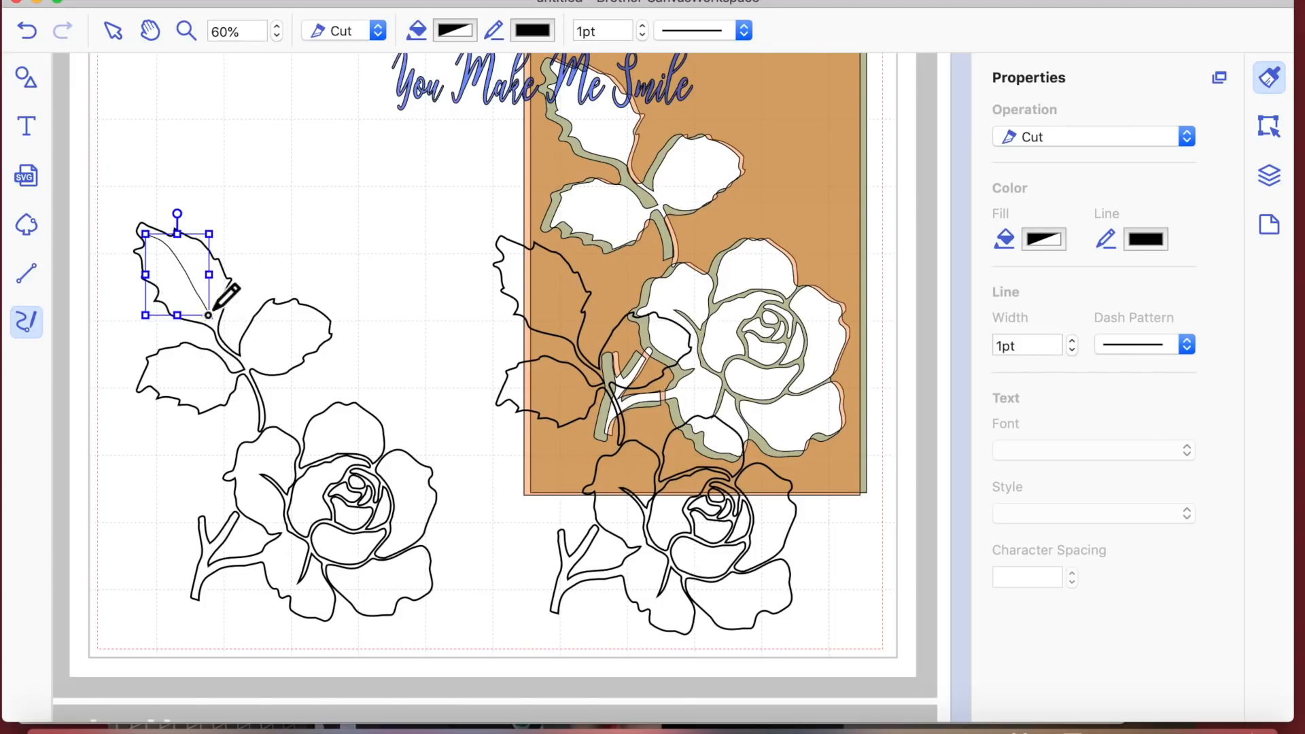
Step: Draw freehand vein lines in the remaining two leaves of the drawn rose and set all three veins' line width to 2pt
{"action": "mouse_move", "coordinate": [151, 379]}
{"action": "left_mouse_down"}
{"action": "mouse_move", "coordinate": [230, 396]}
{"action": "mouse_move", "coordinate": [320, 324]}
{"action": "left_mouse_up"}
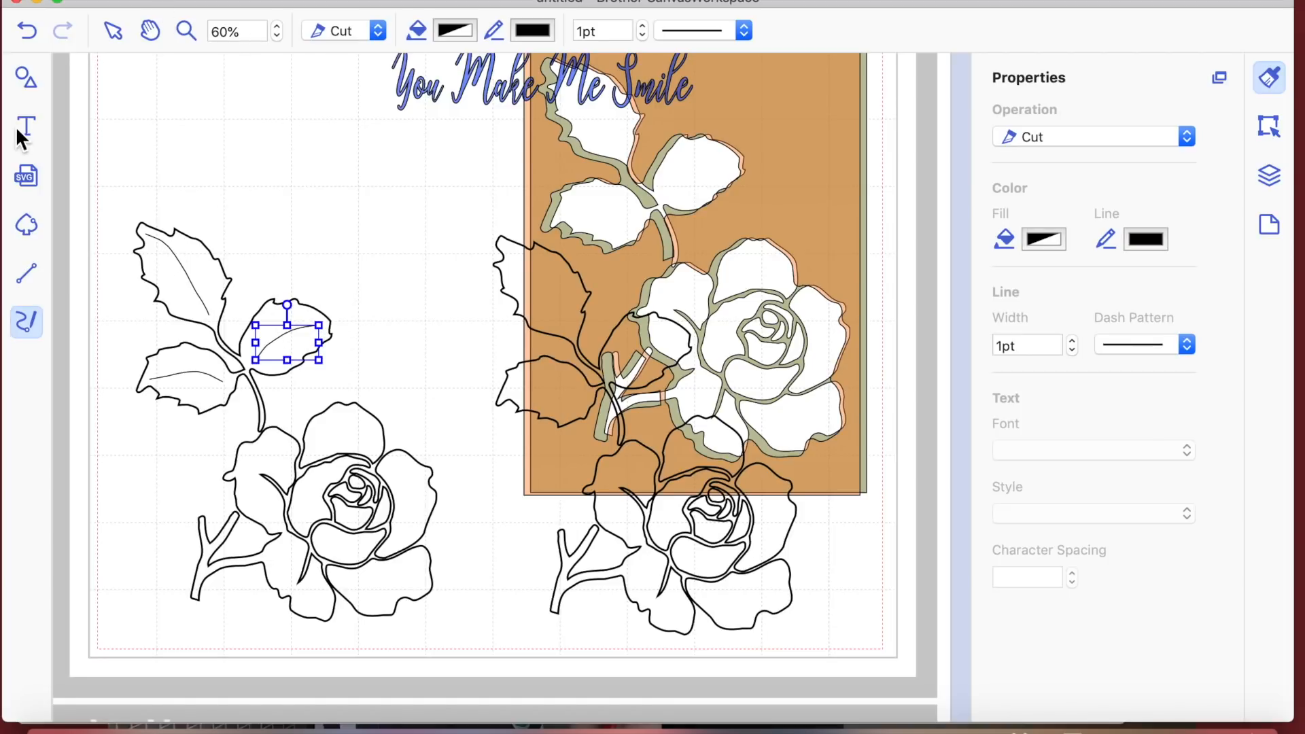
{"action": "left_click", "coordinate": [115, 31]}
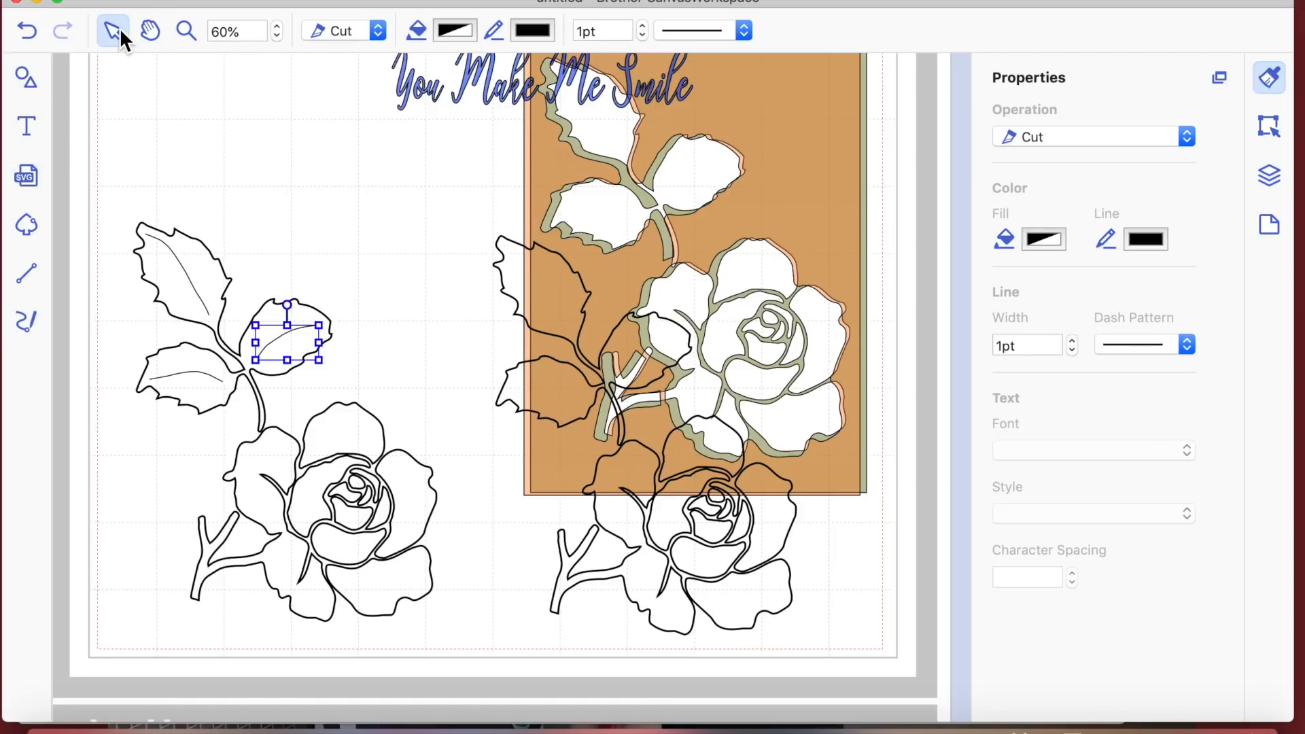
{"action": "left_click", "coordinate": [182, 271]}
{"action": "left_click", "coordinate": [303, 343]}
{"action": "left_click", "coordinate": [213, 379], "text": "shift"}
{"action": "left_click", "coordinate": [199, 295], "text": "shift"}
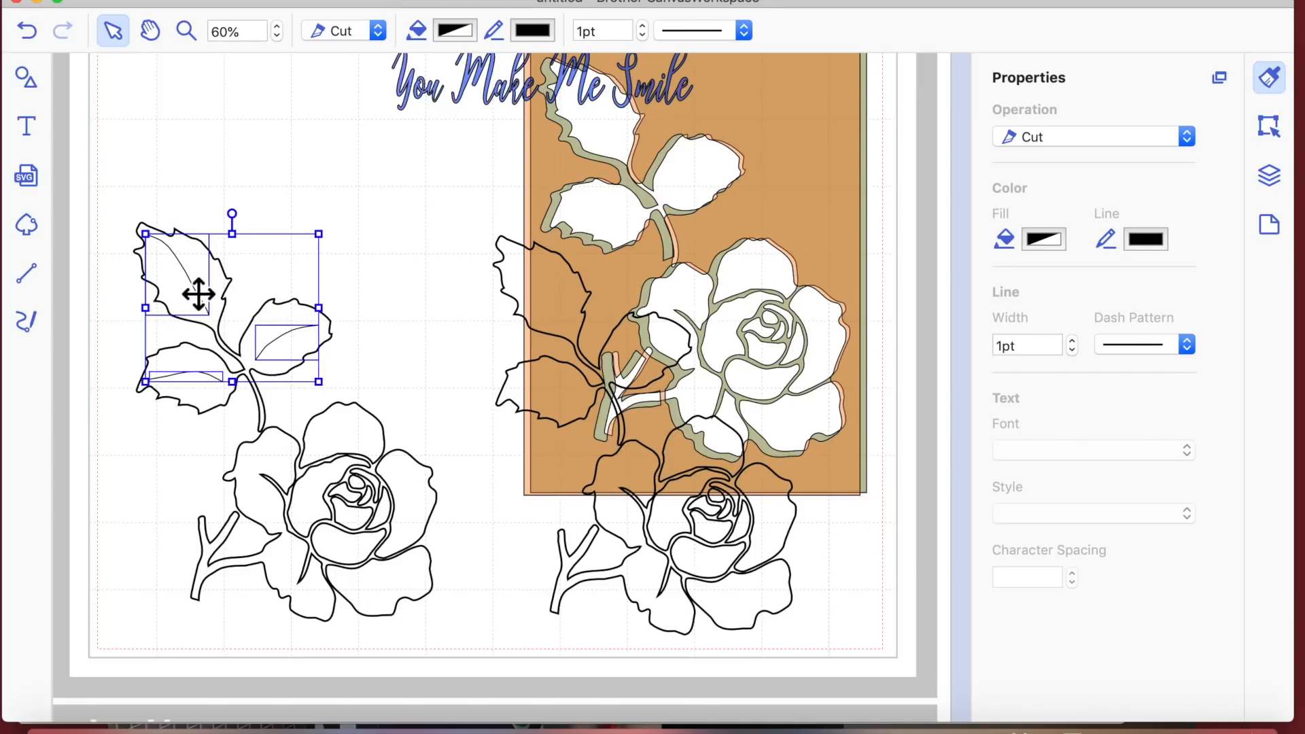
{"action": "left_click", "coordinate": [643, 25]}
Step: Group the drawn rose outline together with its three leaf veins
{"action": "left_click_drag", "start_coordinate": [101, 206], "coordinate": [347, 467]}
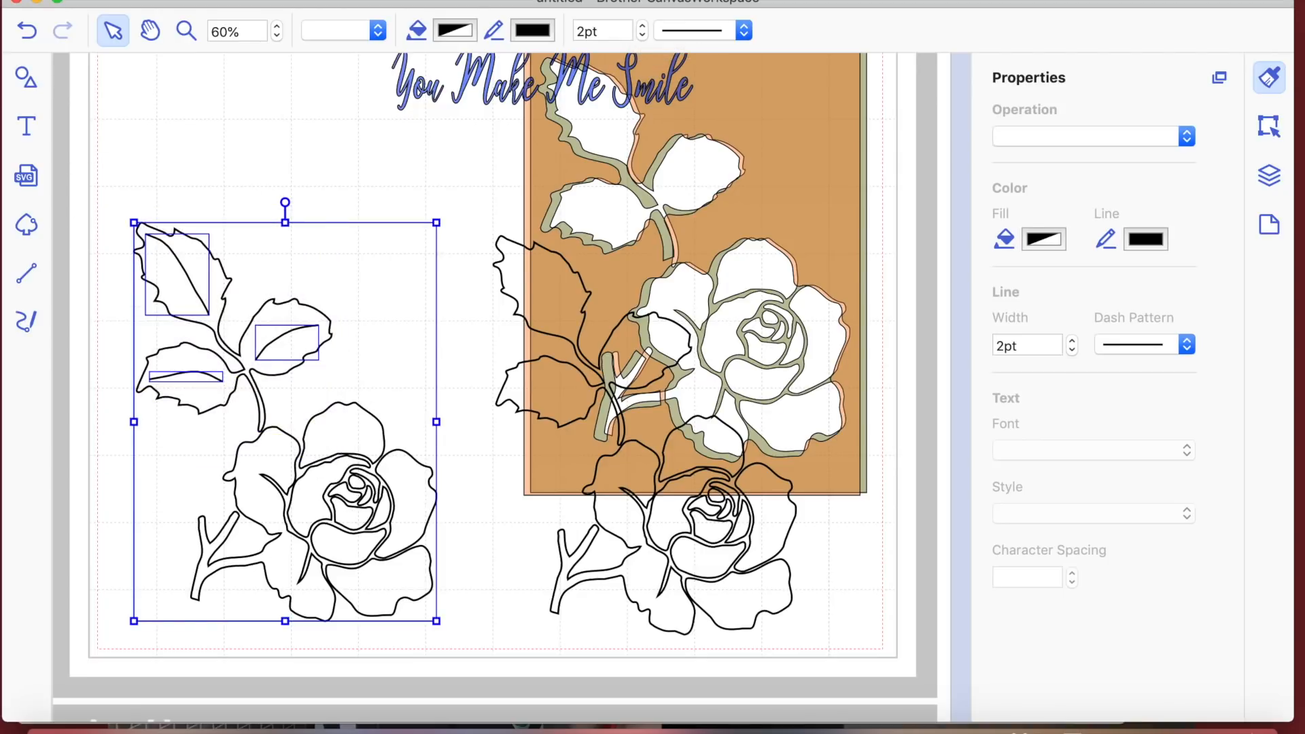
{"action": "right_click", "coordinate": [386, 366]}
{"action": "left_click", "coordinate": [131, 210]}
{"action": "left_click", "coordinate": [392, 551]}
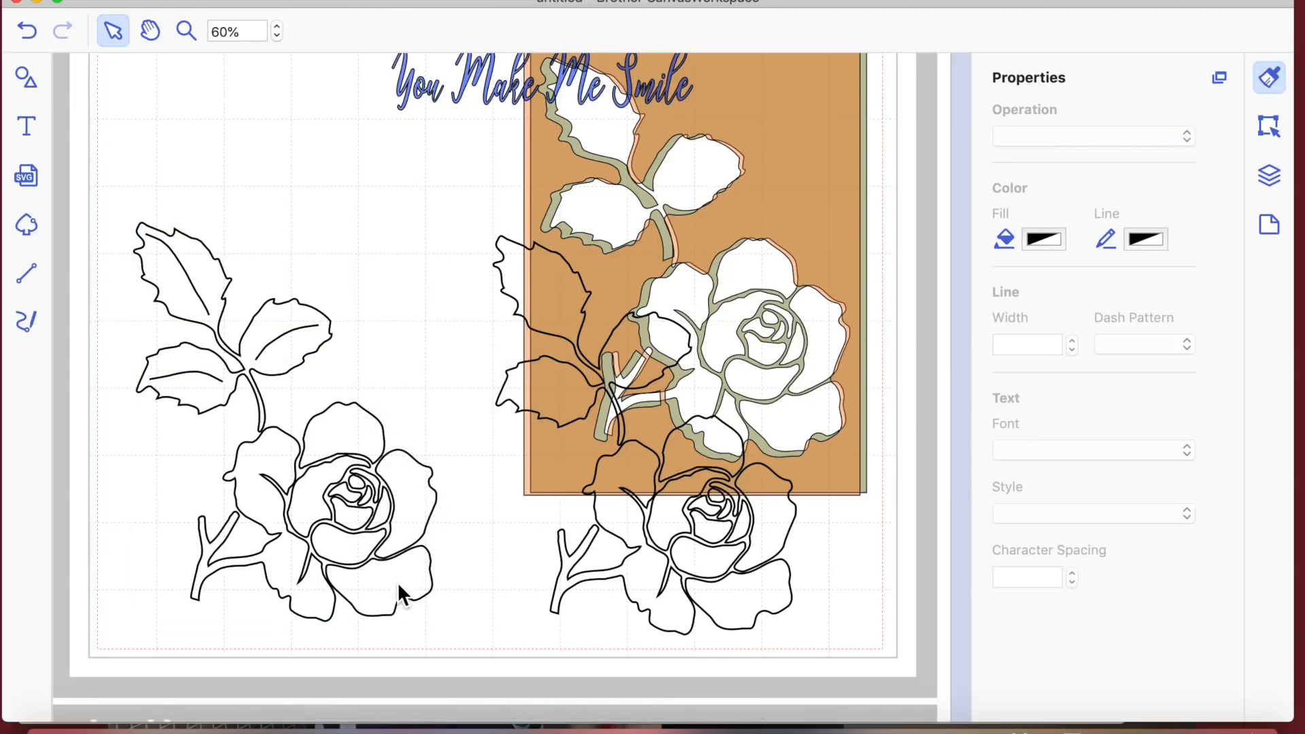
{"action": "mouse_move", "coordinate": [451, 627]}
{"action": "left_mouse_down"}
{"action": "mouse_move", "coordinate": [416, 606]}
{"action": "mouse_move", "coordinate": [134, 231]}
{"action": "left_mouse_up"}
{"action": "right_click", "coordinate": [157, 254]}
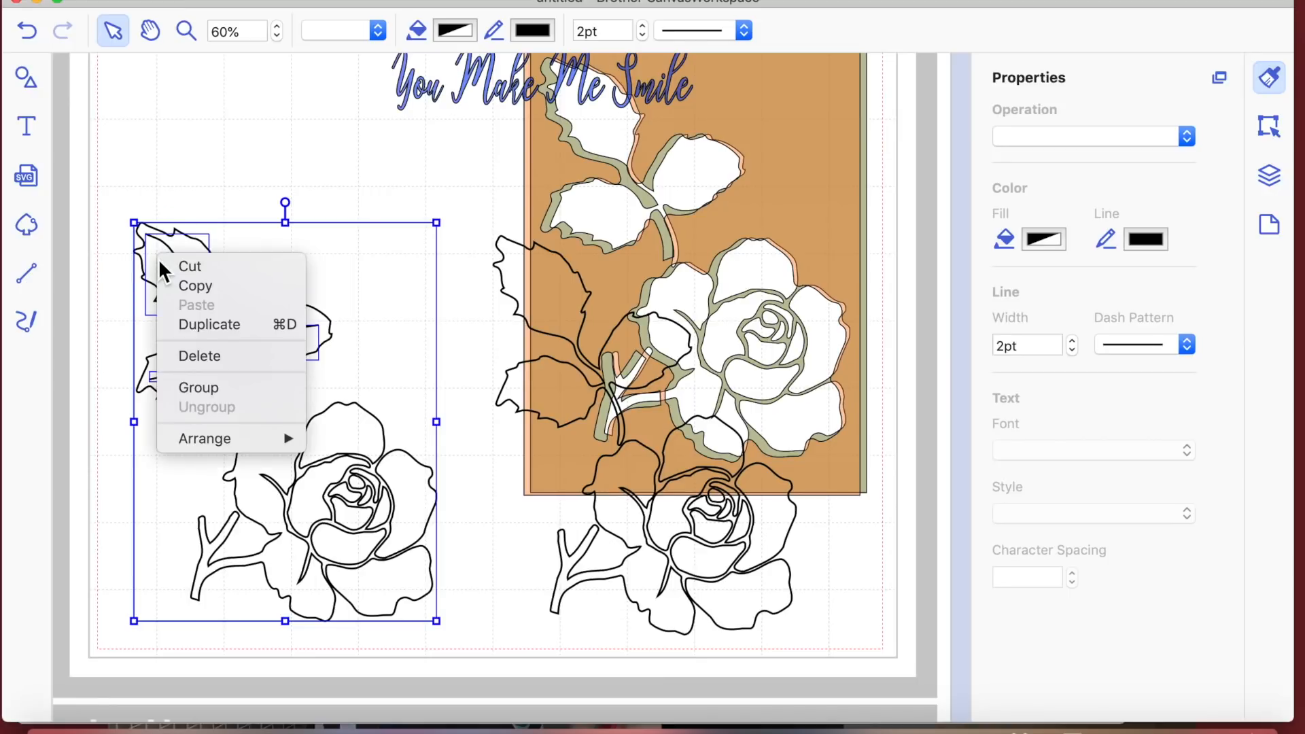
{"action": "left_click", "coordinate": [212, 392]}
{"action": "left_click", "coordinate": [277, 154]}
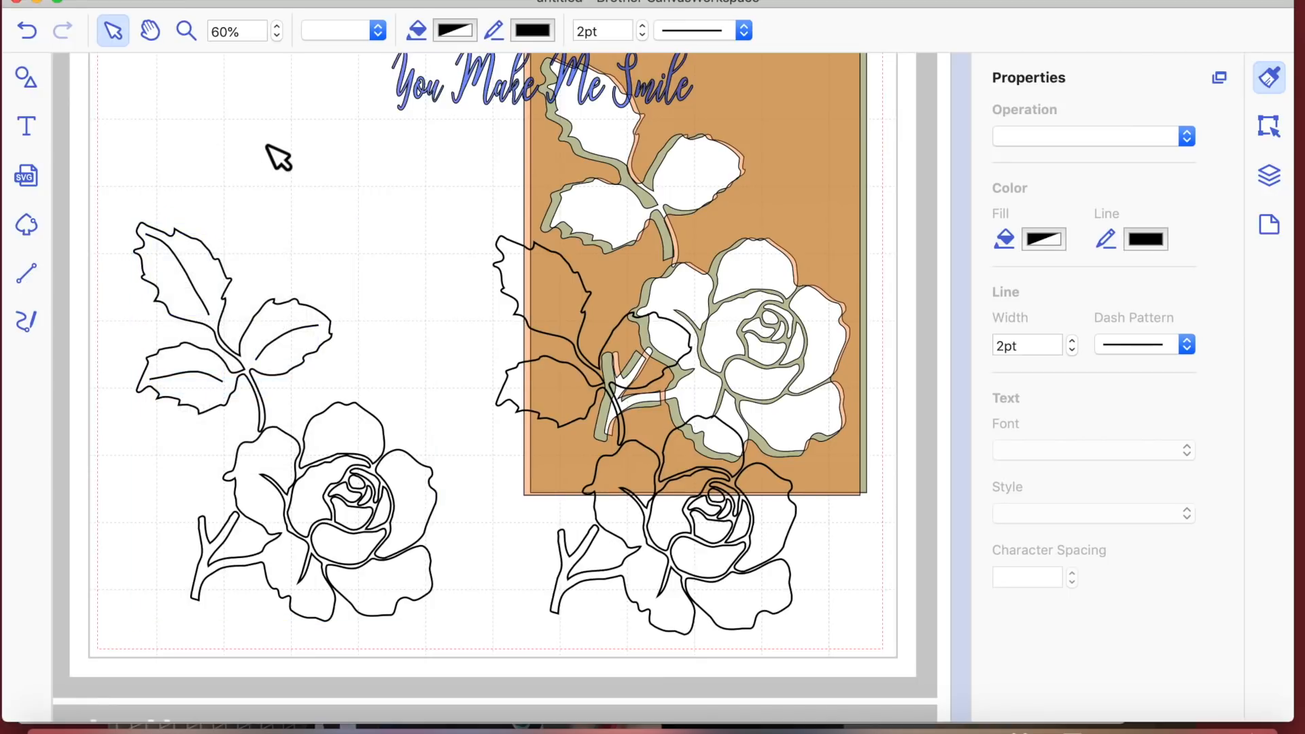
Step: Move the grouped drawn rose with its leaf veins higher and slightly to the left on the mat
{"action": "mouse_move", "coordinate": [294, 367]}
{"action": "left_mouse_down"}
{"action": "mouse_move", "coordinate": [295, 279]}
{"action": "mouse_move", "coordinate": [285, 296]}
{"action": "left_mouse_up"}
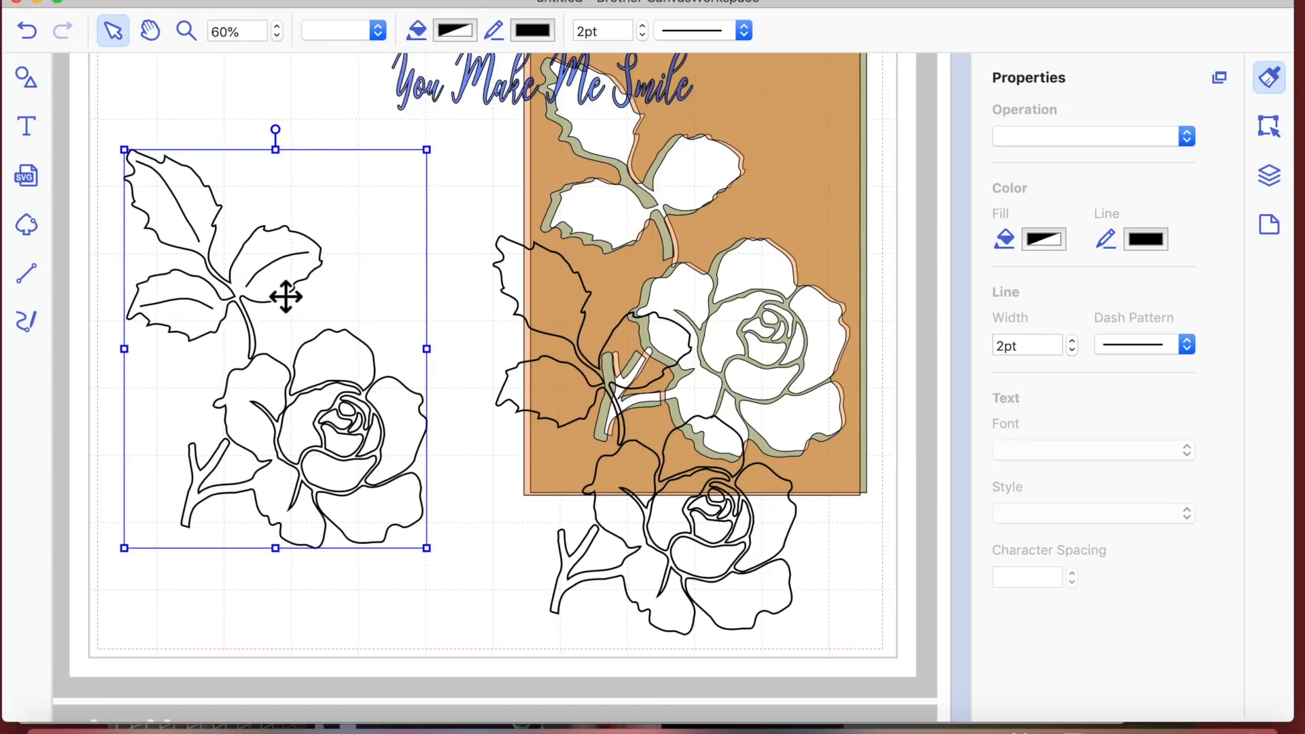
{"action": "scroll", "coordinate": [285, 297], "scroll_direction": "up", "scroll_amount": 3}
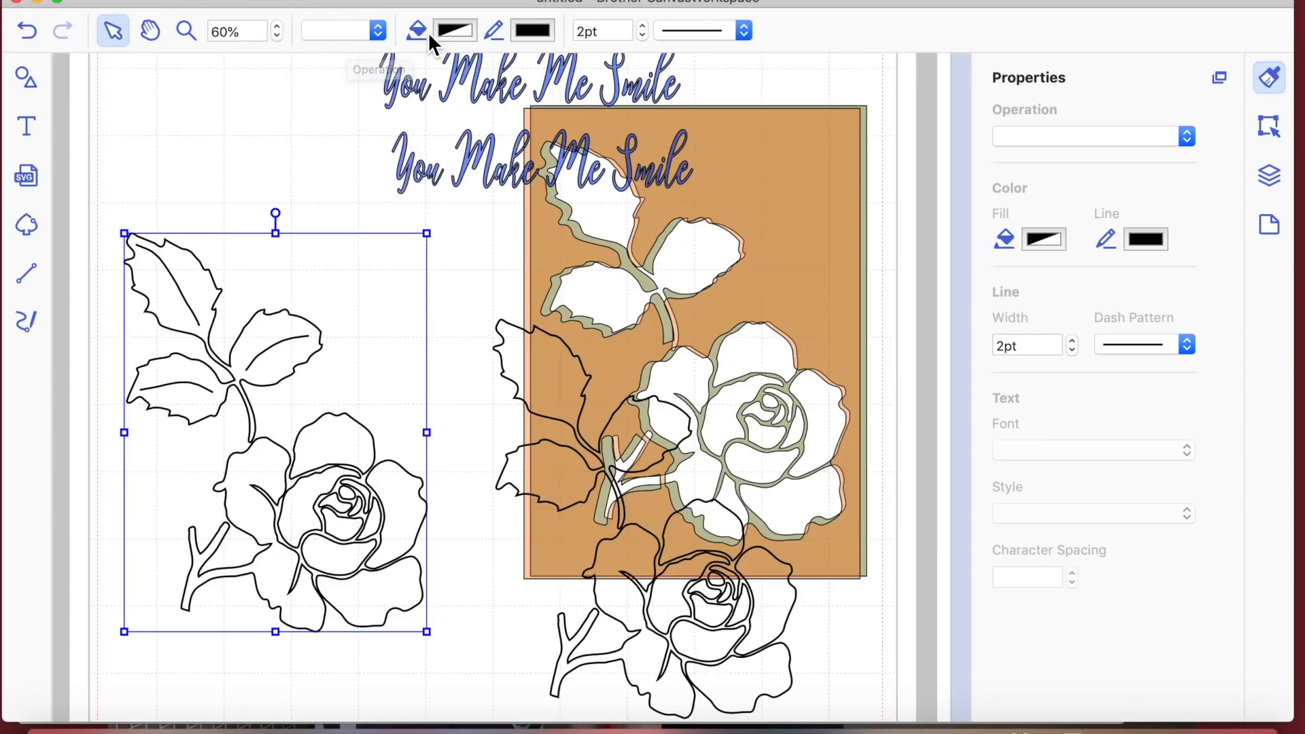
{"action": "left_click", "coordinate": [421, 0]}
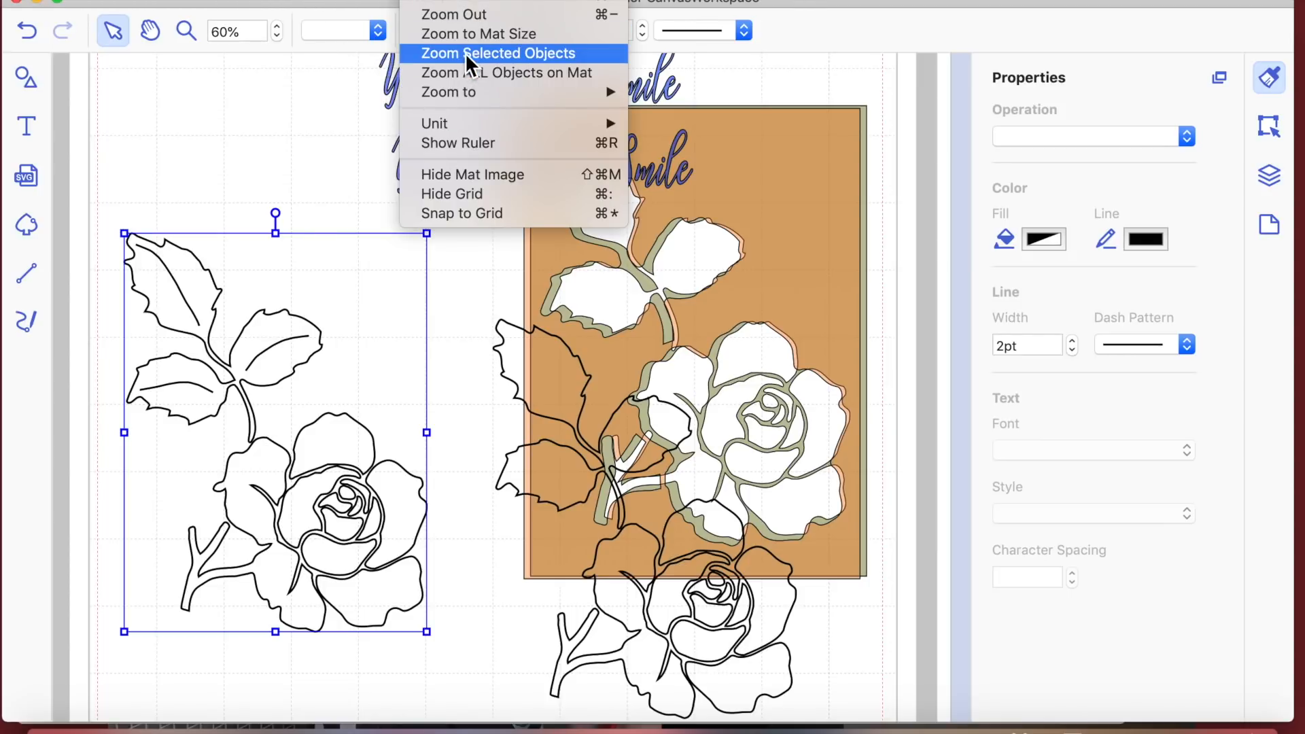
{"action": "left_click", "coordinate": [462, 73]}
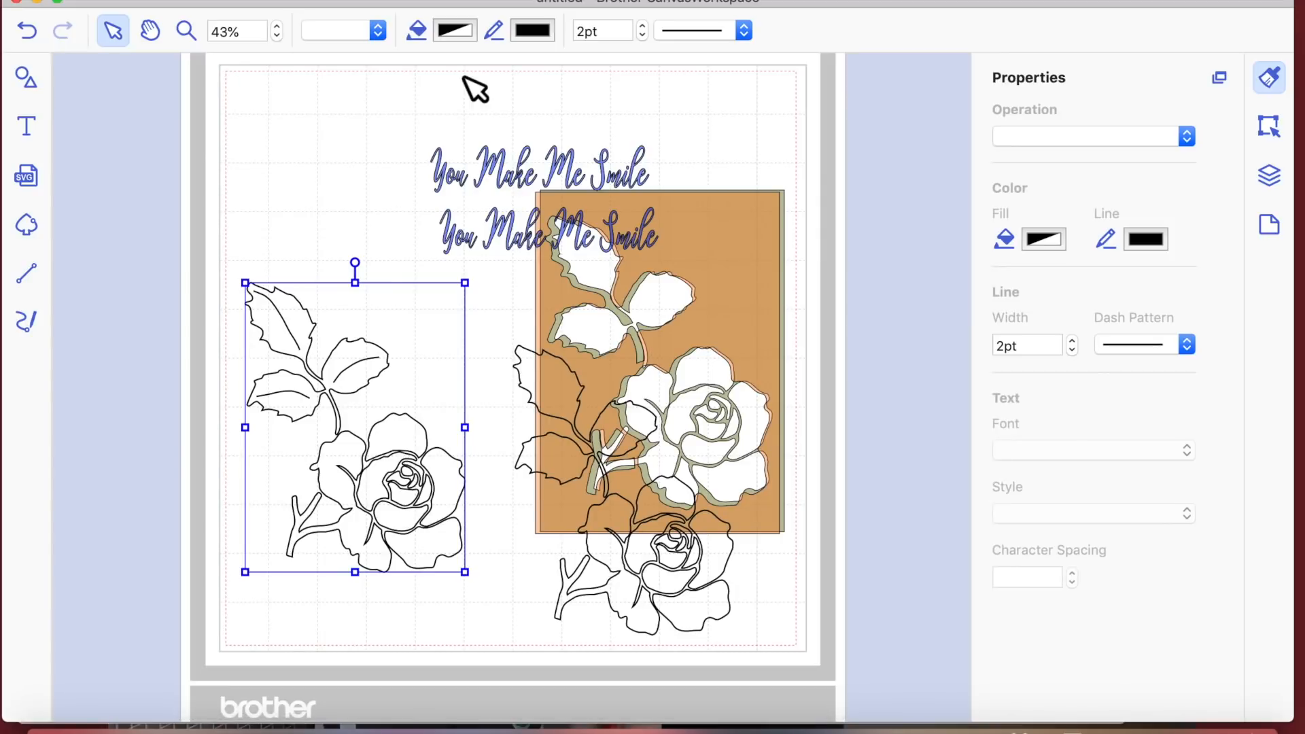